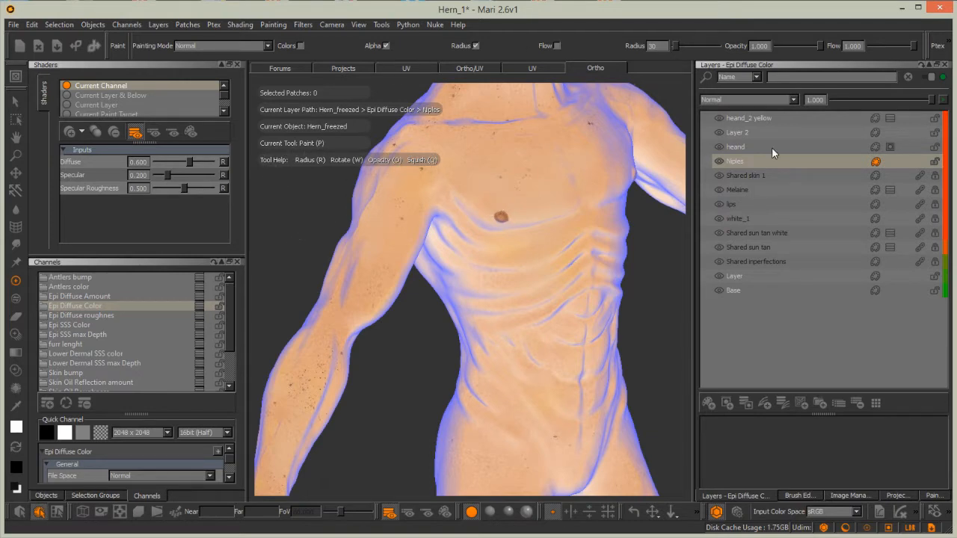
Examine the painted skin colour across the model's torso, chest and shoulder
alt+drag(456, 348, 403, 334)
alt+middle_drag(448, 322, 390, 486)
alt+drag(419, 288, 486, 284)
mouse_move(486, 284)
alt+right_down()
mouse_move(506, 267)
mouse_move(479, 296)
alt+right_up()
alt+drag(478, 297, 466, 312)
alt+middle_drag(466, 311, 466, 281)
alt+drag(466, 282, 448, 351)
alt+middle_drag(449, 352, 445, 373)
alt+drag(445, 373, 568, 221)
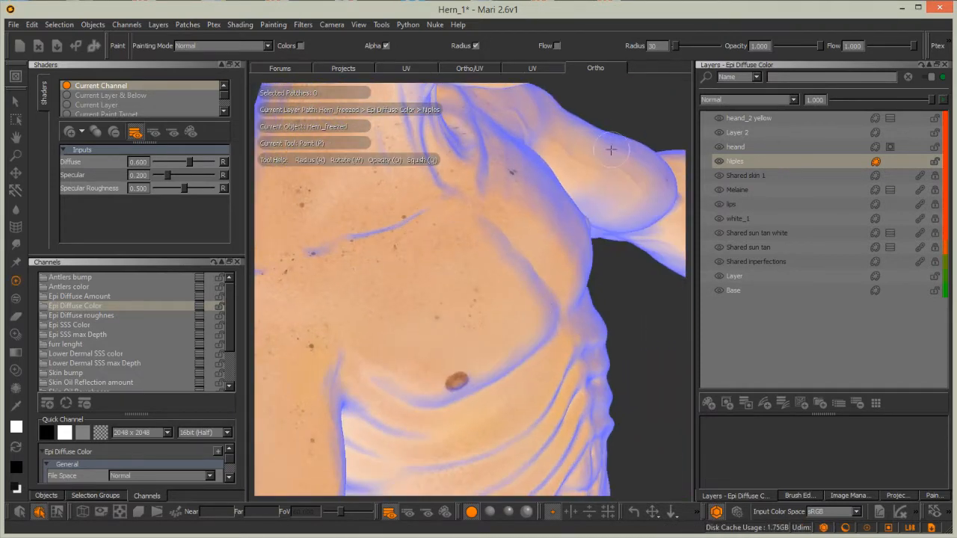
Cache the Epi Diffuse Color layer stack up to the Niples layer
right_click(784, 161)
mouse_move(812, 441)
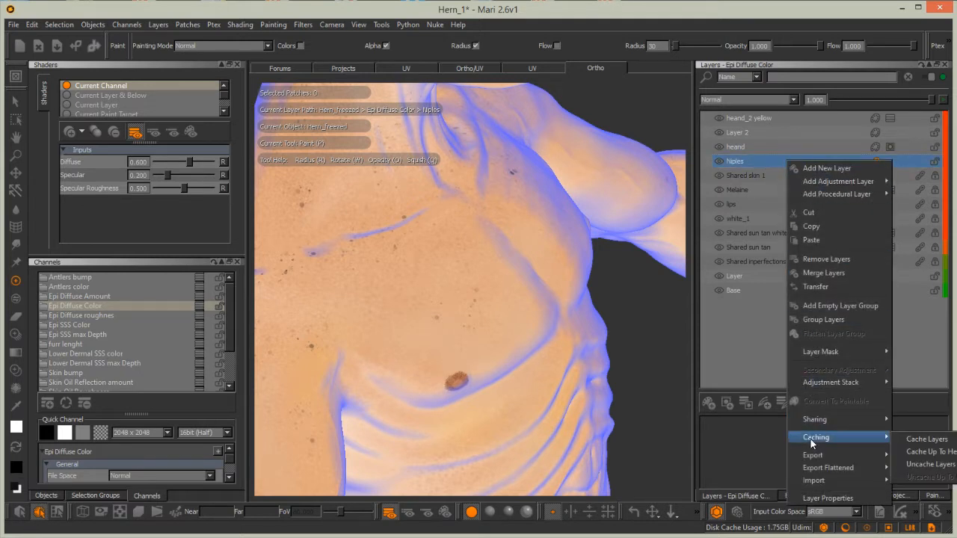
right_click(720, 164)
mouse_move(777, 437)
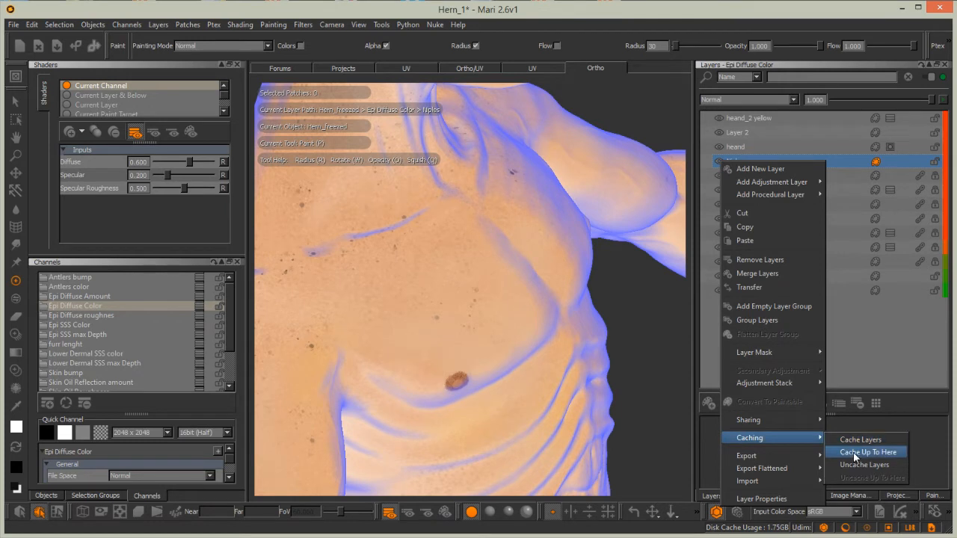
click(856, 453)
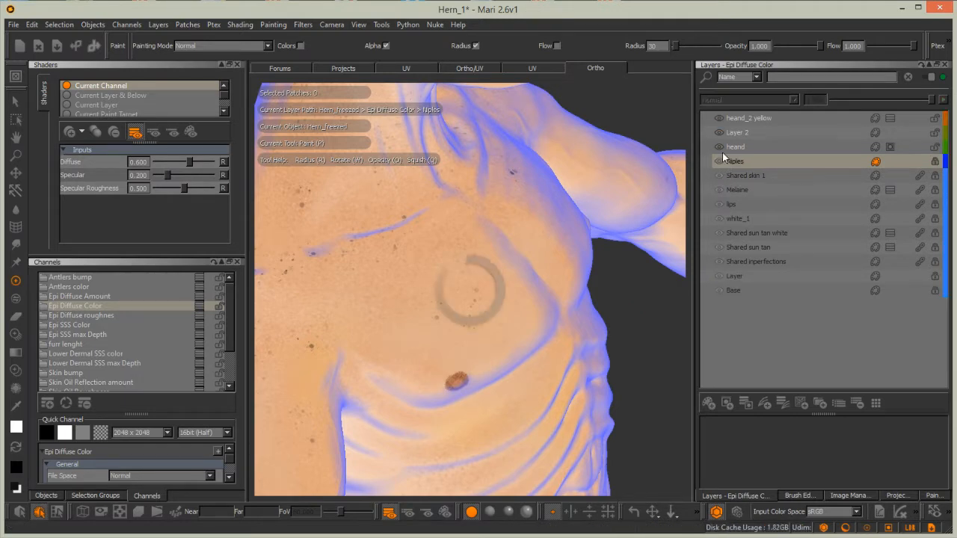
Inspect the Epi Diffuse Amount and Epi Diffuse roughnes channels on the chest, and make Epi SSS Color the current channel
mouse_move(428, 323)
alt+mouse_down()
mouse_move(463, 336)
mouse_move(367, 314)
mouse_move(343, 245)
alt+mouse_up()
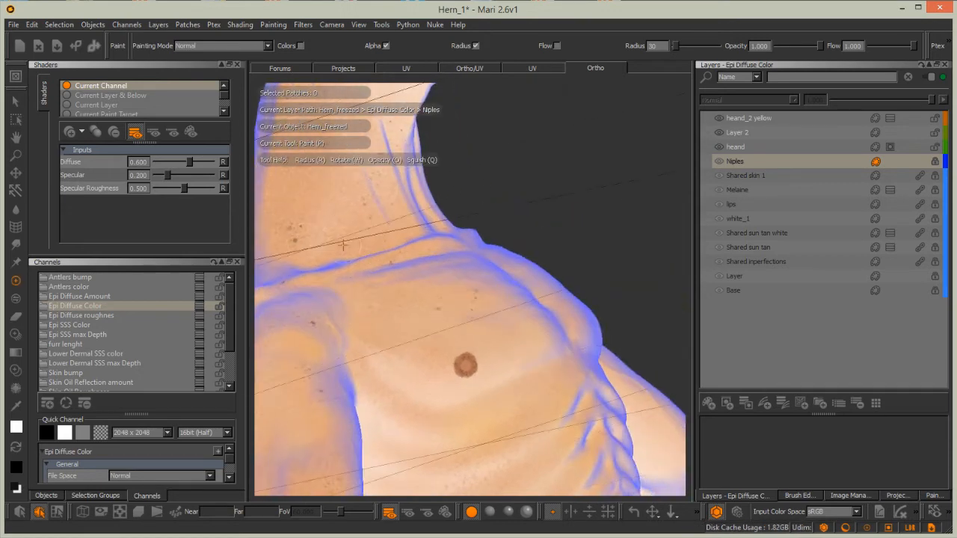
click(93, 296)
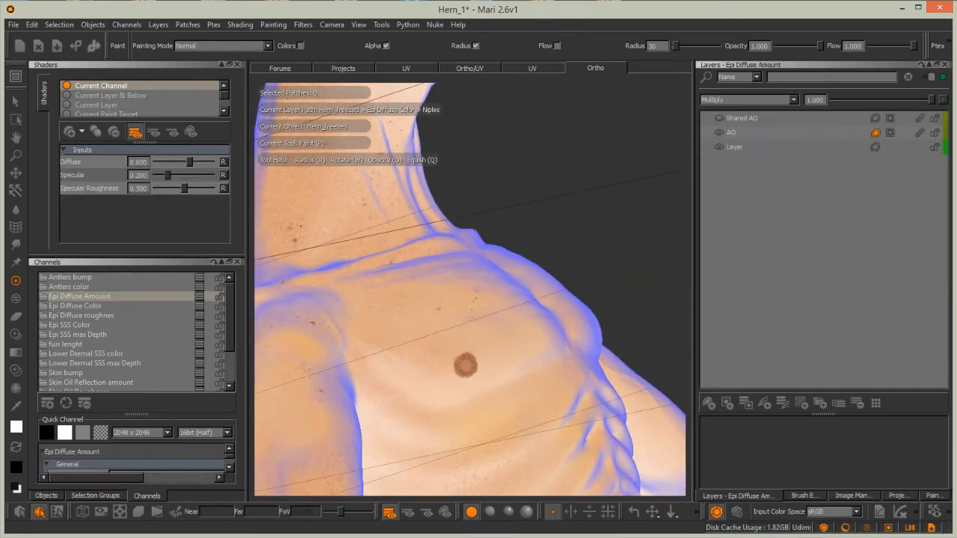
alt+drag(523, 344, 278, 248)
click(83, 315)
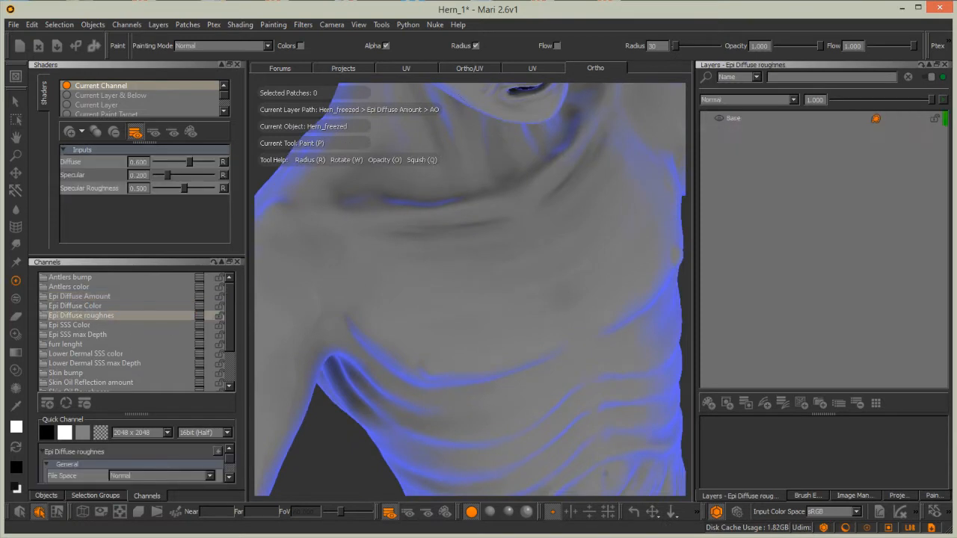
click(83, 325)
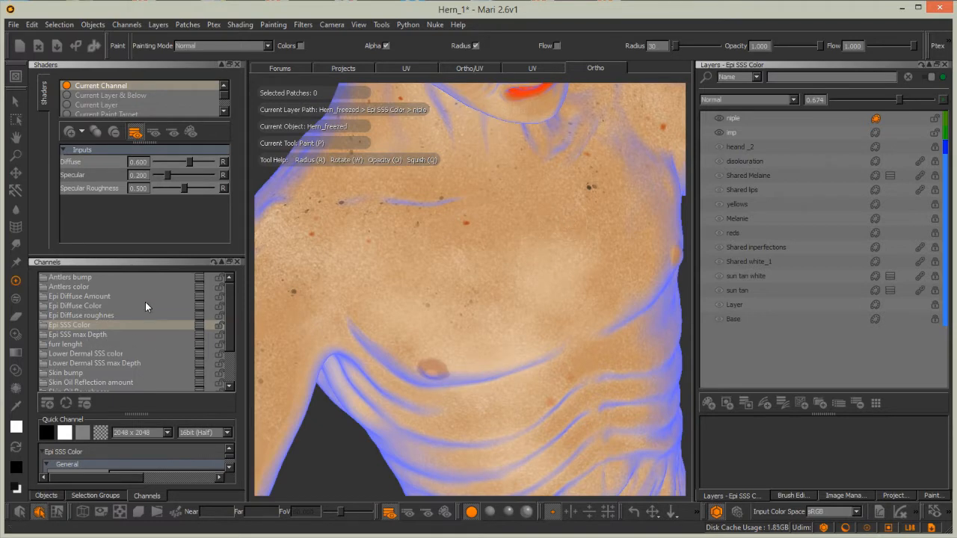
Switch the viewport from flat to basic lit shading to view the arm's Epi SSS Color texture
alt+drag(388, 260, 429, 282)
alt+middle_drag(429, 281, 542, 305)
alt+right_drag(541, 305, 486, 257)
mouse_move(486, 257)
alt+mouse_down()
mouse_move(412, 291)
mouse_move(474, 291)
alt+mouse_up()
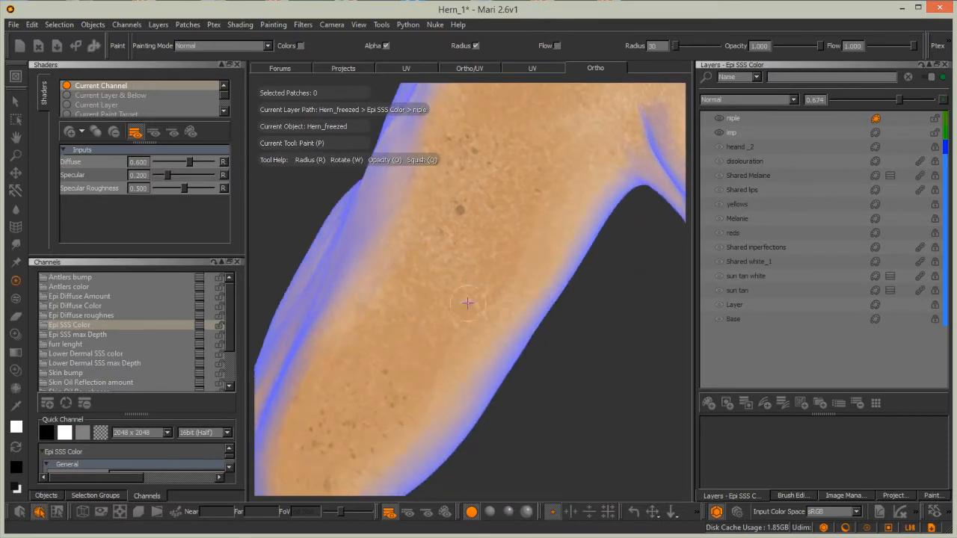
click(490, 511)
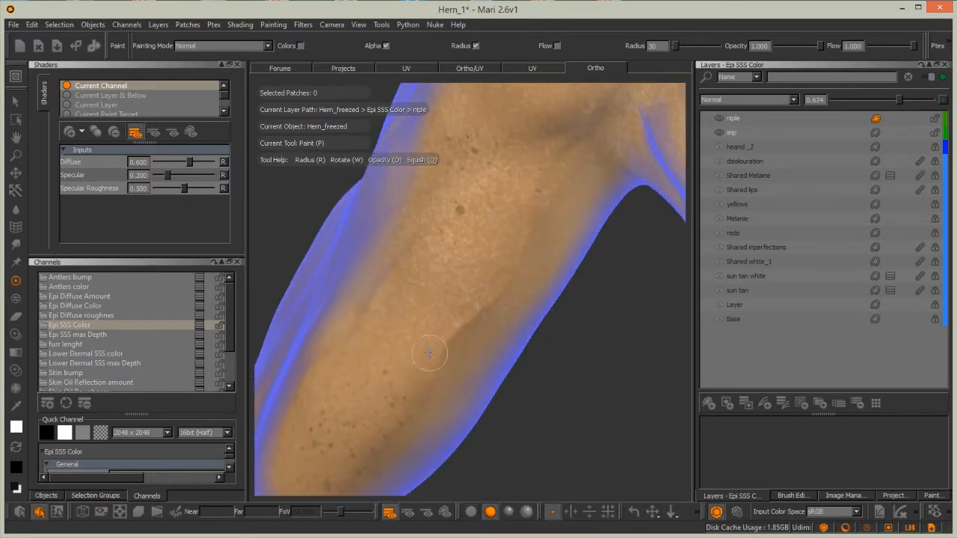
alt+drag(413, 332, 423, 346)
mouse_move(450, 306)
alt+mouse_down()
mouse_move(406, 257)
mouse_move(496, 278)
mouse_move(478, 332)
mouse_move(487, 322)
mouse_move(427, 351)
mouse_move(417, 284)
mouse_move(507, 313)
mouse_move(406, 316)
mouse_move(446, 299)
alt+mouse_up()
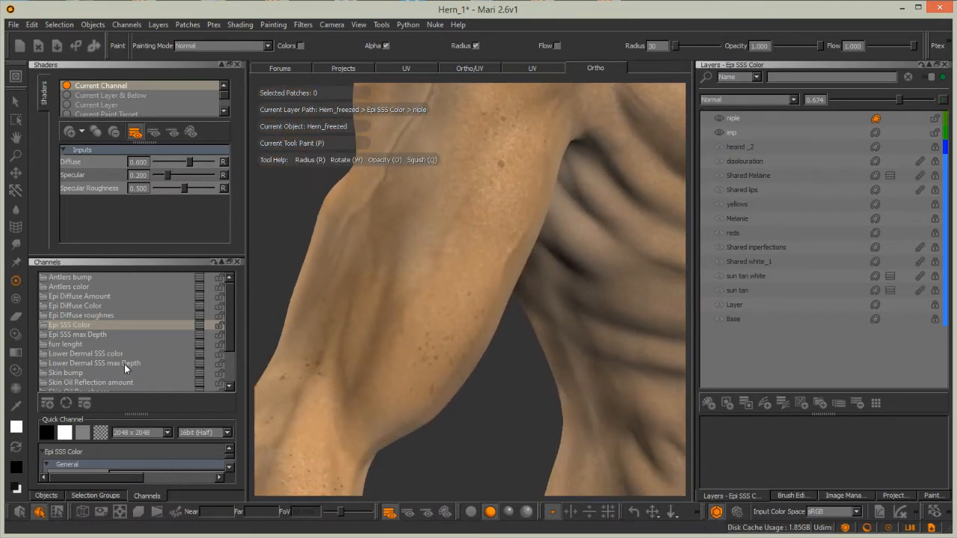
Close the Shaders palette to enlarge the channel list, and bring the upper arm into close view
click(237, 65)
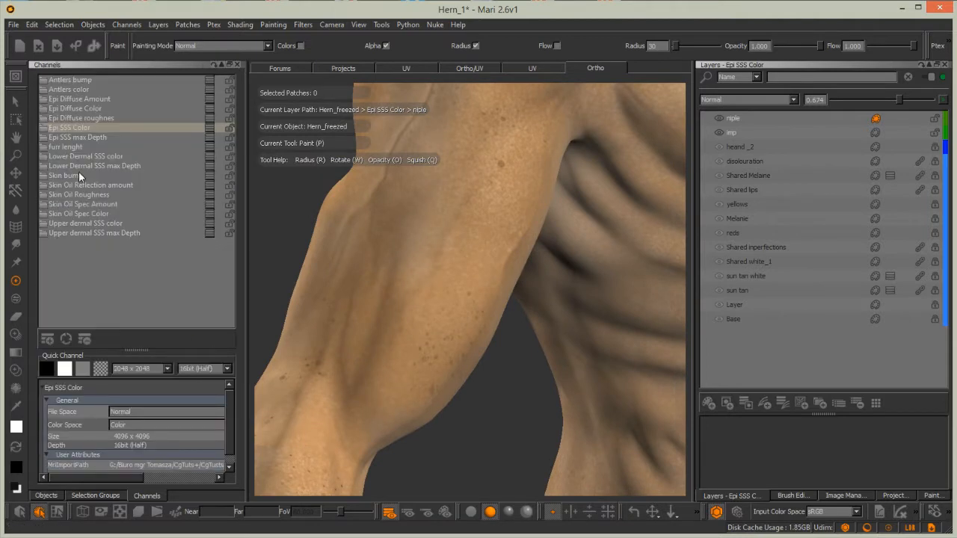
alt+drag(442, 251, 406, 306)
alt+middle_drag(406, 306, 479, 306)
alt+right_drag(479, 306, 523, 306)
alt+drag(523, 307, 496, 284)
alt+right_drag(496, 284, 446, 314)
alt+middle_drag(446, 313, 459, 299)
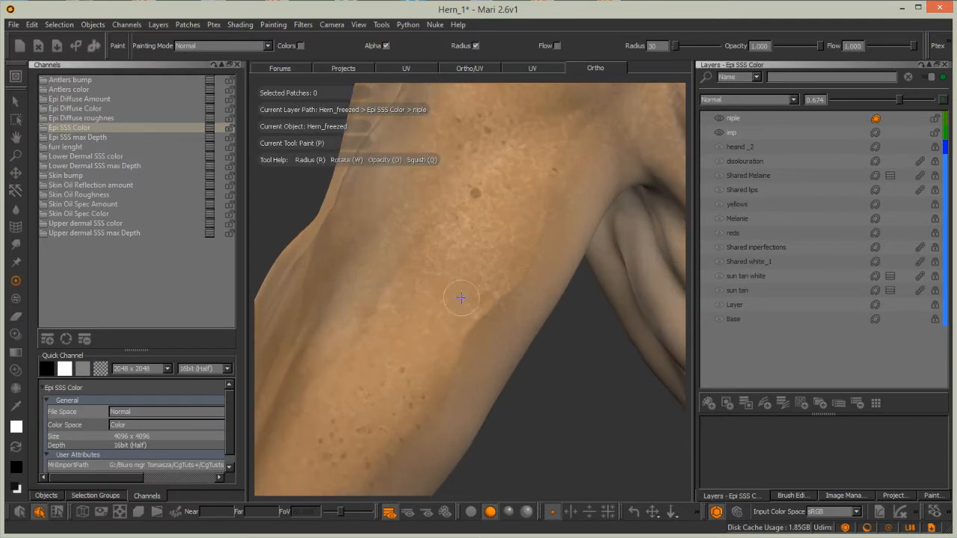
Check the Epi Diffuse Color channel's layers and return to the Epi SSS Color channel
click(106, 109)
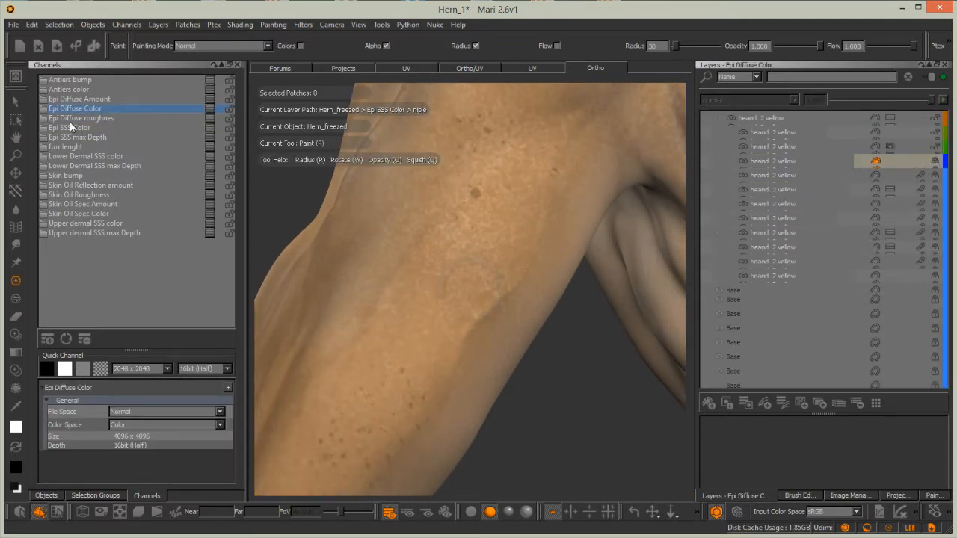
click(75, 127)
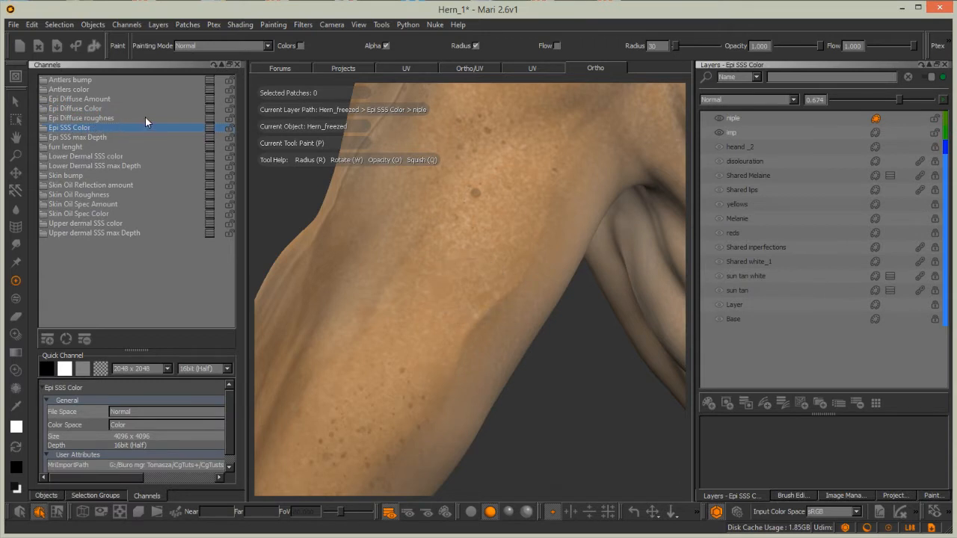
mouse_move(471, 241)
alt+middle_down()
mouse_move(462, 266)
mouse_move(445, 270)
alt+middle_up()
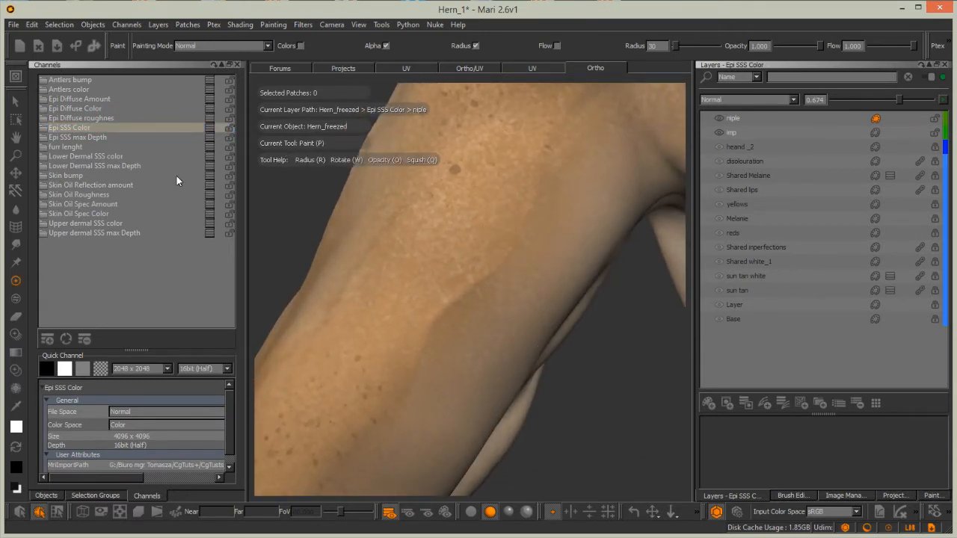
Add a new layer at the top of the Epi SSS Color stack and name it Veins
click(708, 404)
click(737, 120)
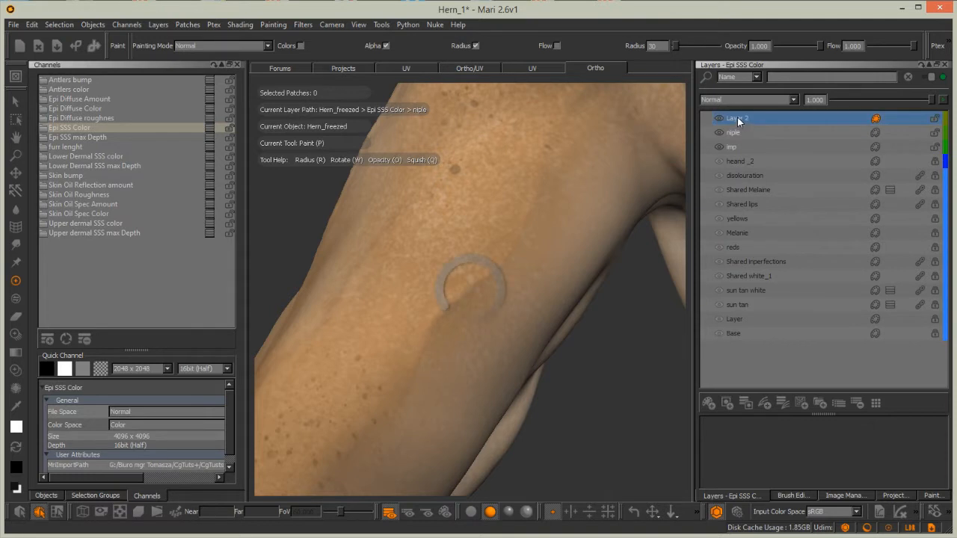
right_click(736, 118)
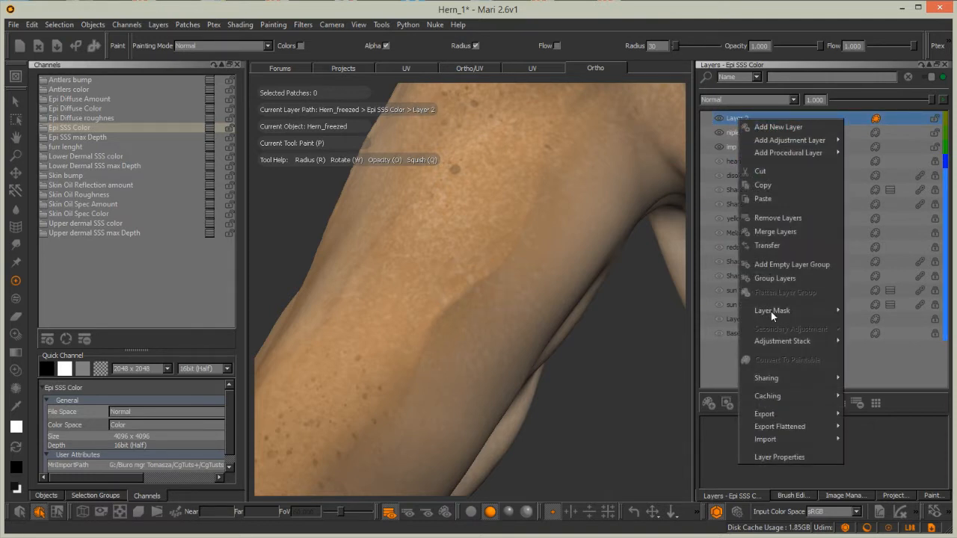
click(737, 122)
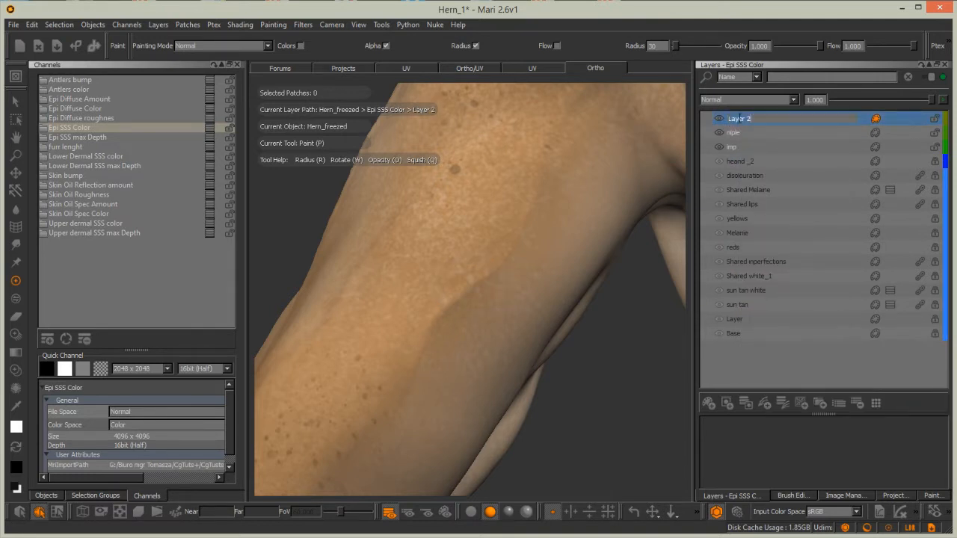
text(veins)
key(Return)
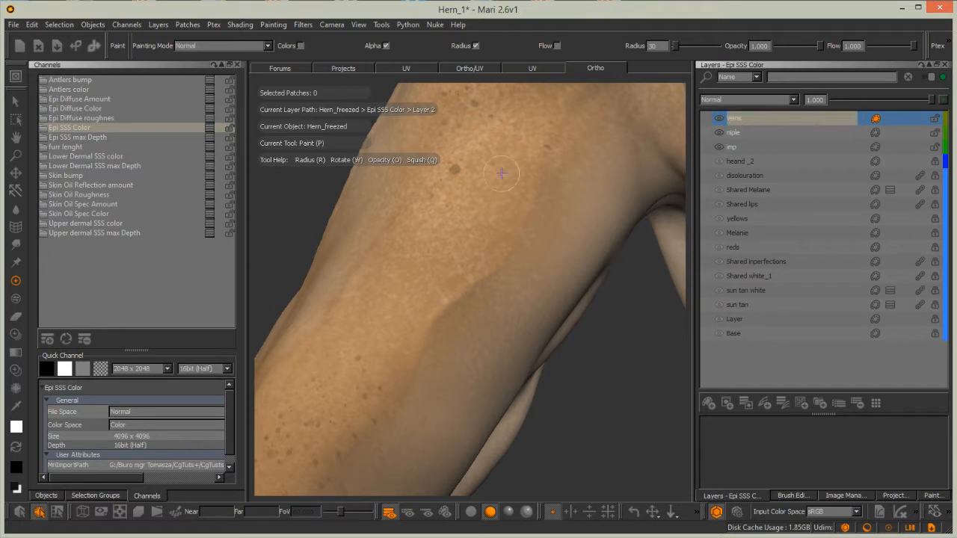
Select all patches of the whole creature with the Select tool
alt+drag(468, 241, 547, 114)
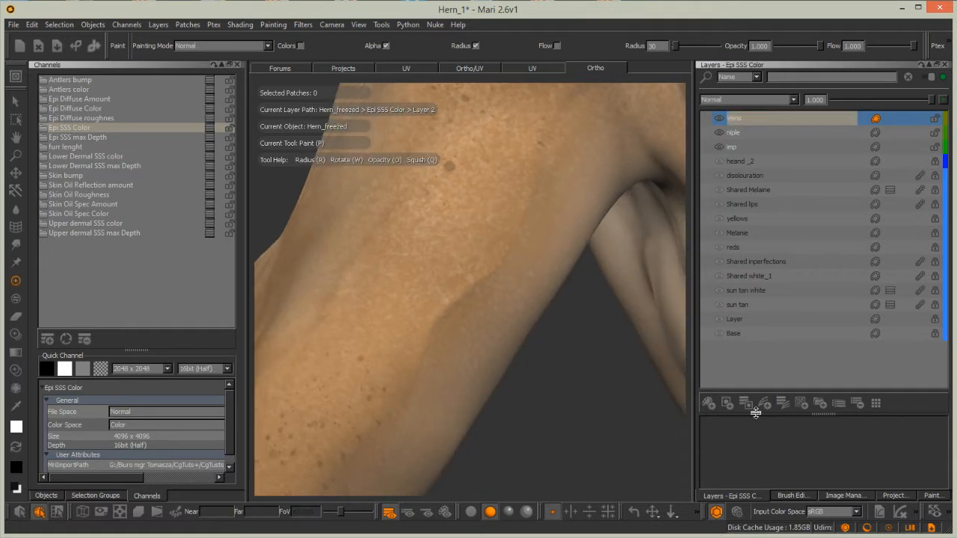
alt+right_drag(546, 224, 471, 254)
alt+middle_drag(471, 254, 465, 191)
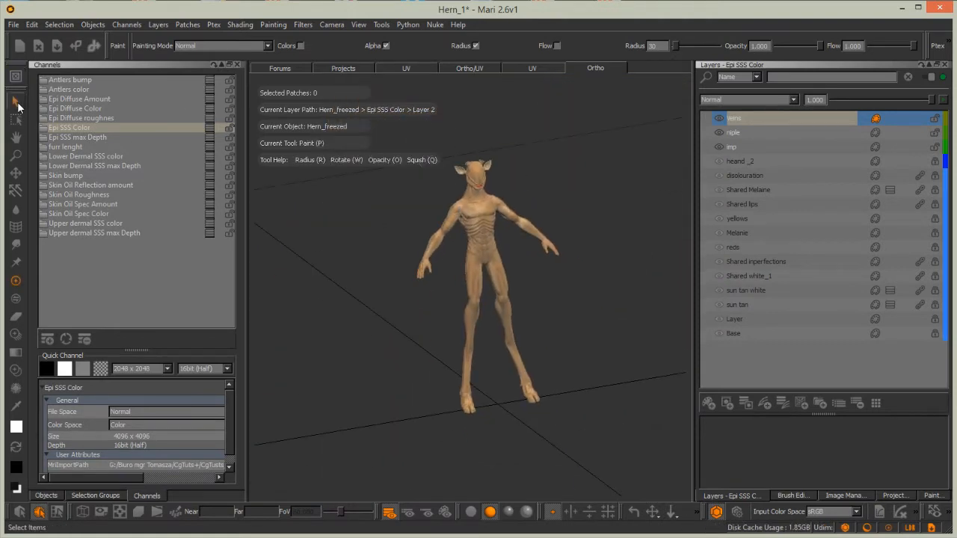
key(s)
drag(501, 131, 500, 132)
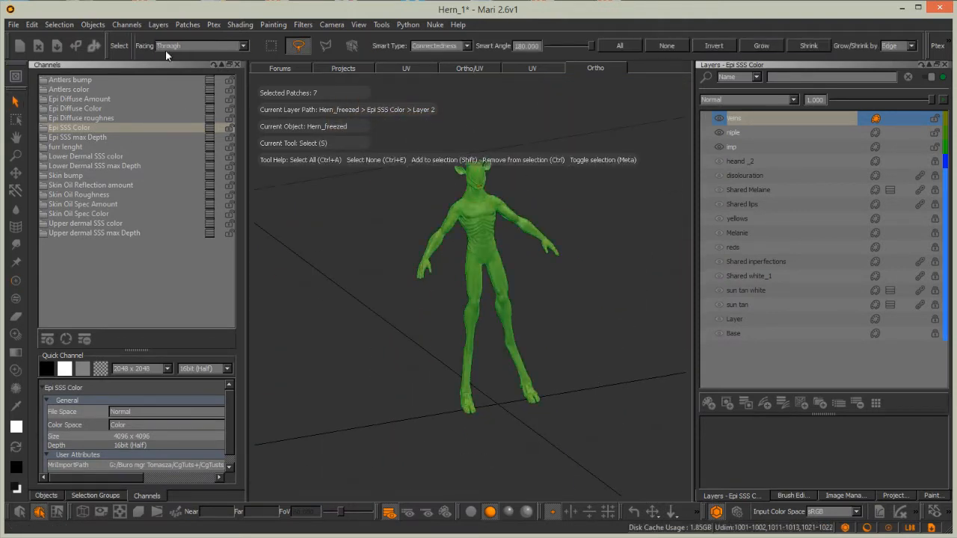
Set the foreground colour to the dark blue Color_9 swatch from the Personal brush shelf
click(794, 496)
click(845, 496)
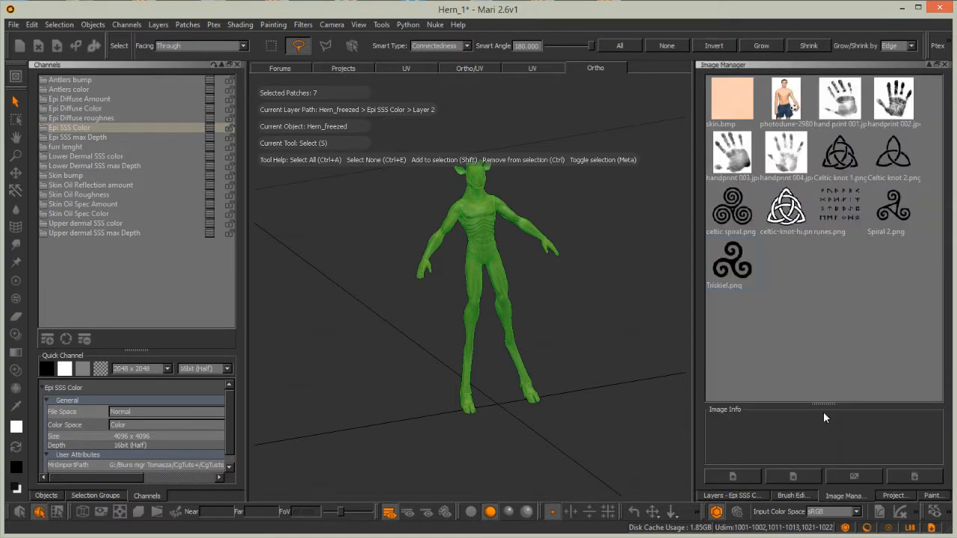
click(774, 496)
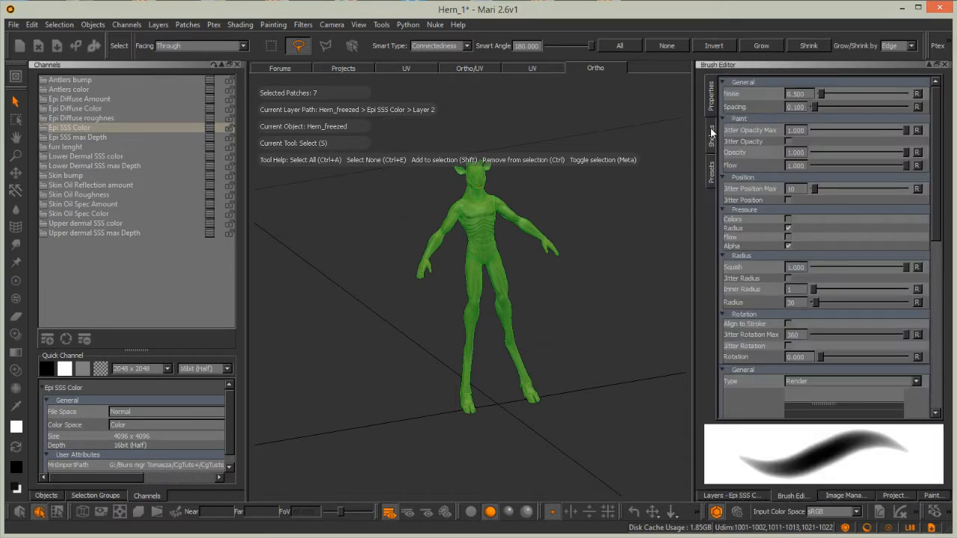
click(711, 134)
click(784, 92)
click(794, 234)
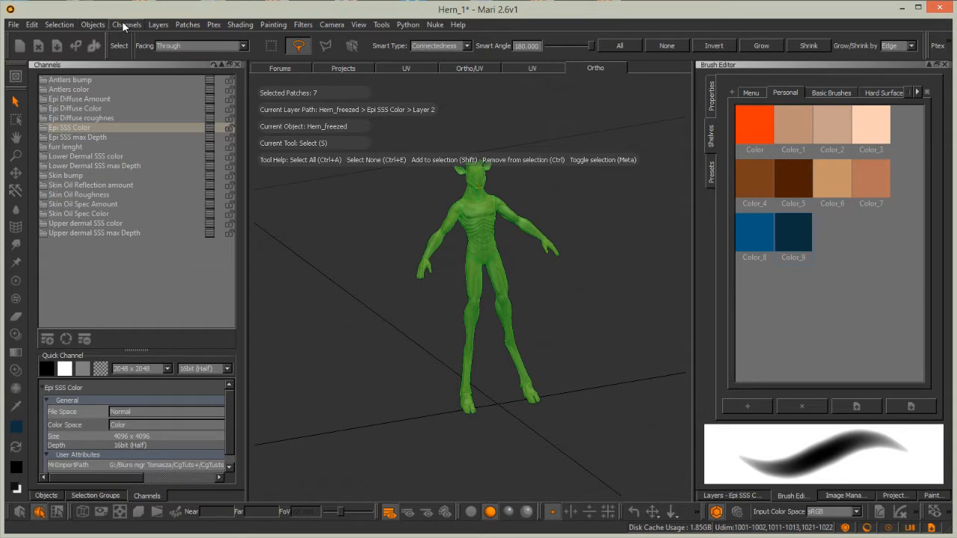
Fill the selected patches on the Veins layer with the foreground colour and clear the patch selection
click(188, 24)
mouse_move(228, 141)
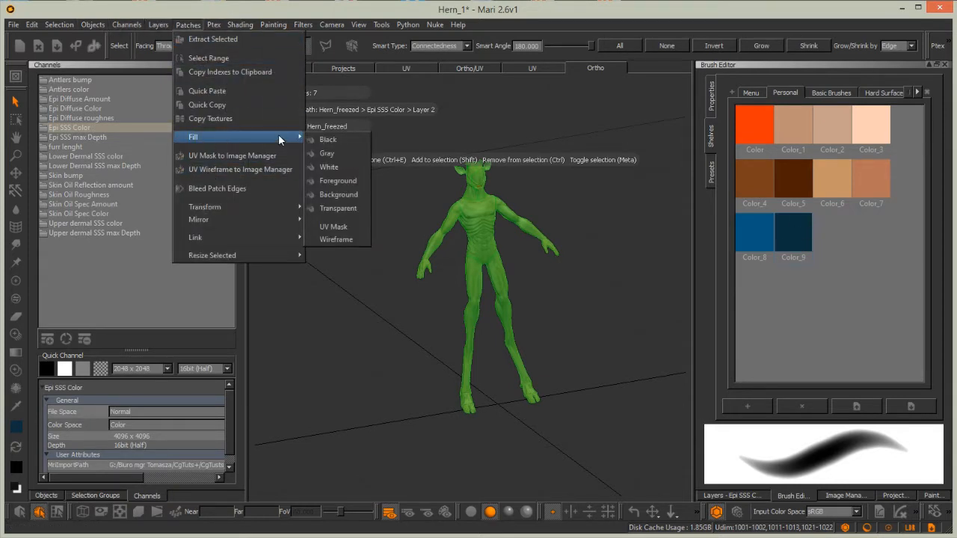
click(341, 180)
click(416, 220)
Add a mask stack to the Veins layer and open it
alt+right_drag(442, 188, 523, 187)
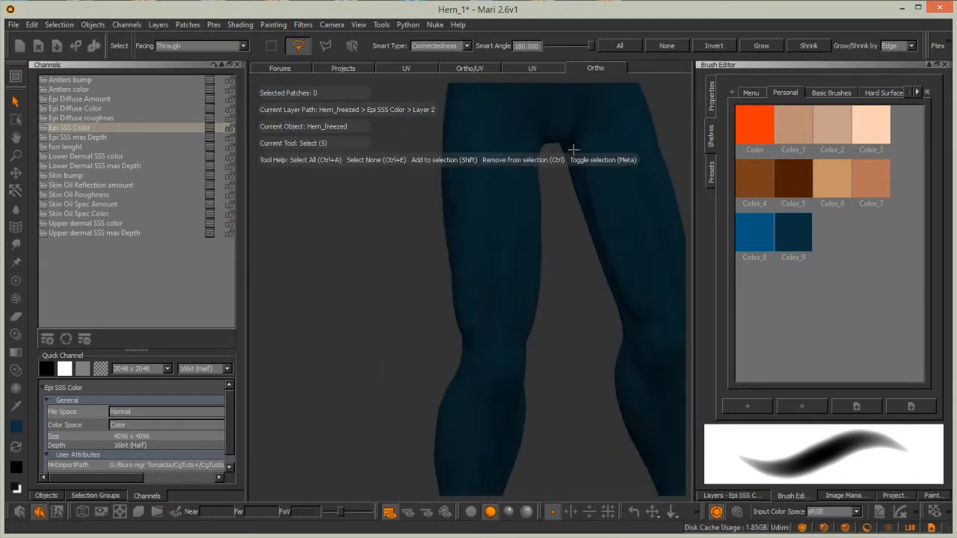
alt+middle_drag(495, 154, 516, 389)
alt+middle_drag(435, 179, 452, 367)
alt+drag(452, 367, 425, 259)
alt+right_drag(425, 259, 404, 246)
alt+drag(441, 272, 438, 219)
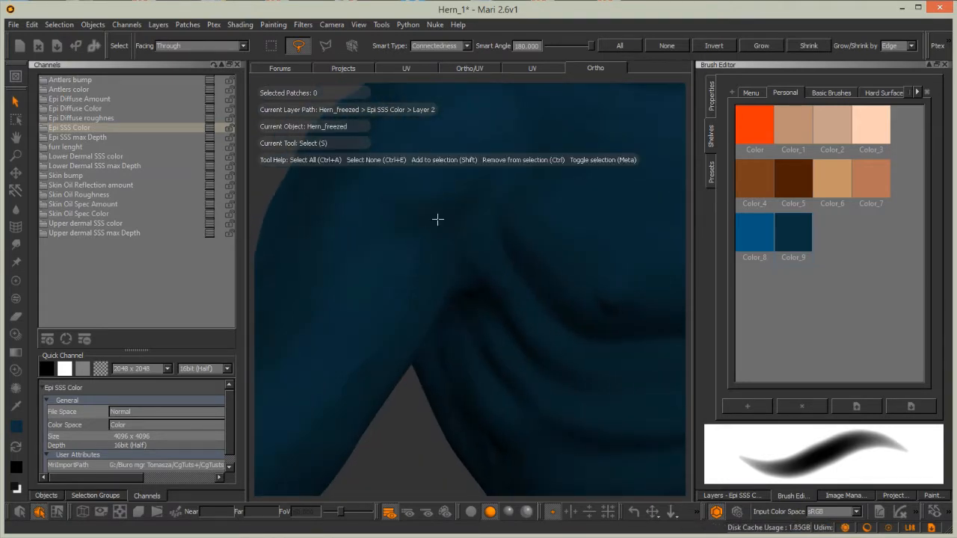
click(731, 495)
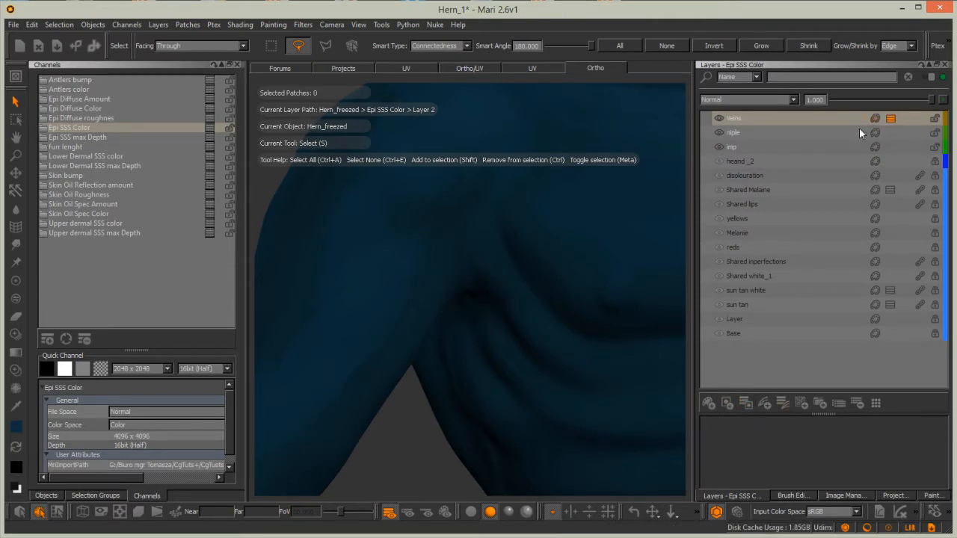
click(890, 118)
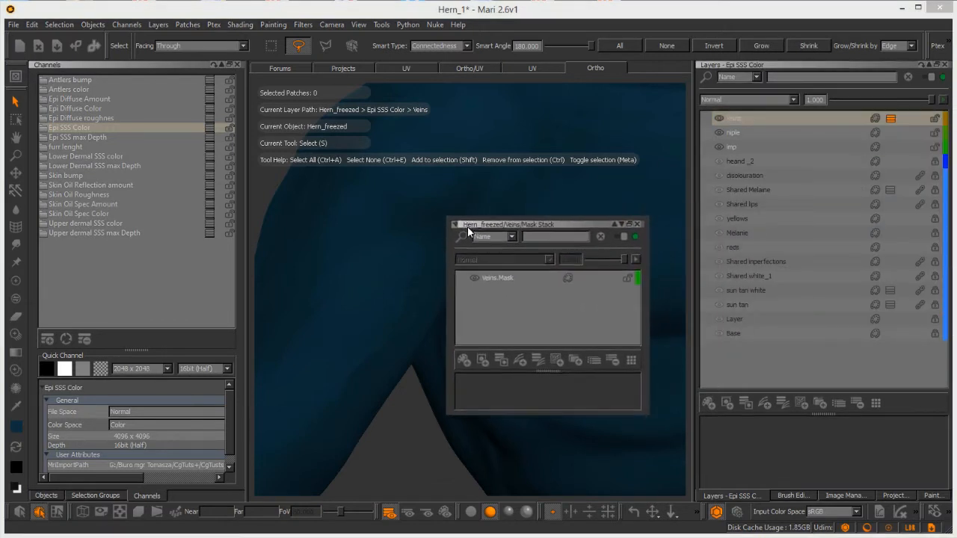
Close the Channels, Selection Groups and Objects palettes and dock the Veins mask stack in their place
drag(290, 273, 496, 295)
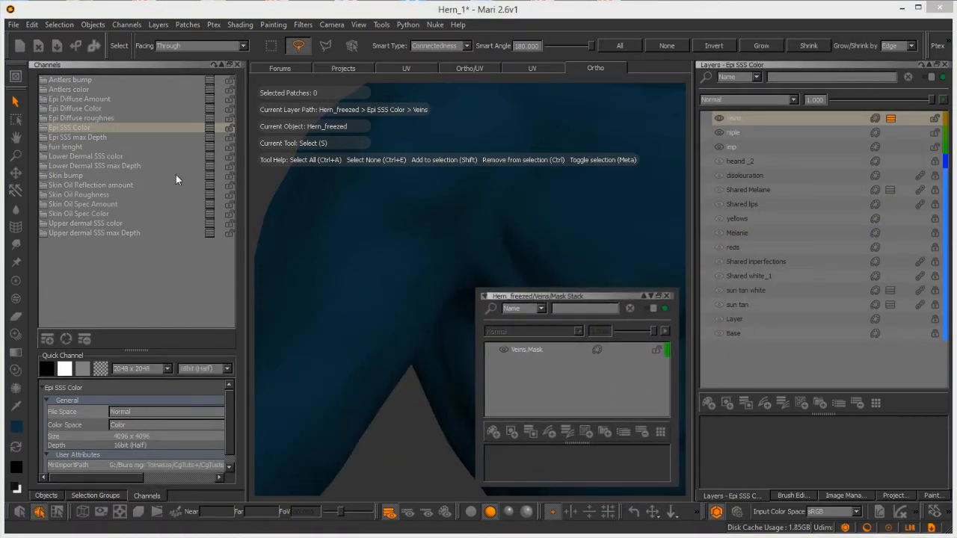
click(238, 64)
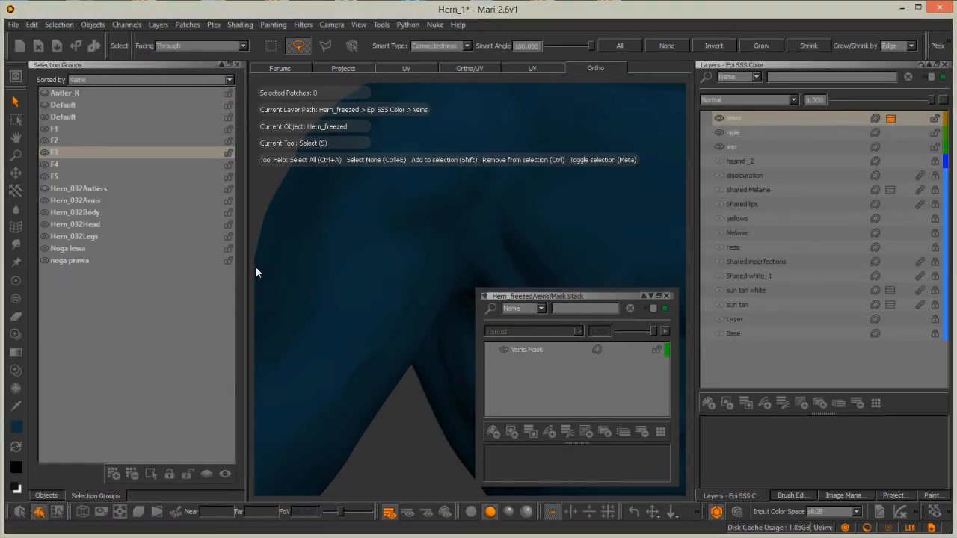
click(237, 65)
click(237, 65)
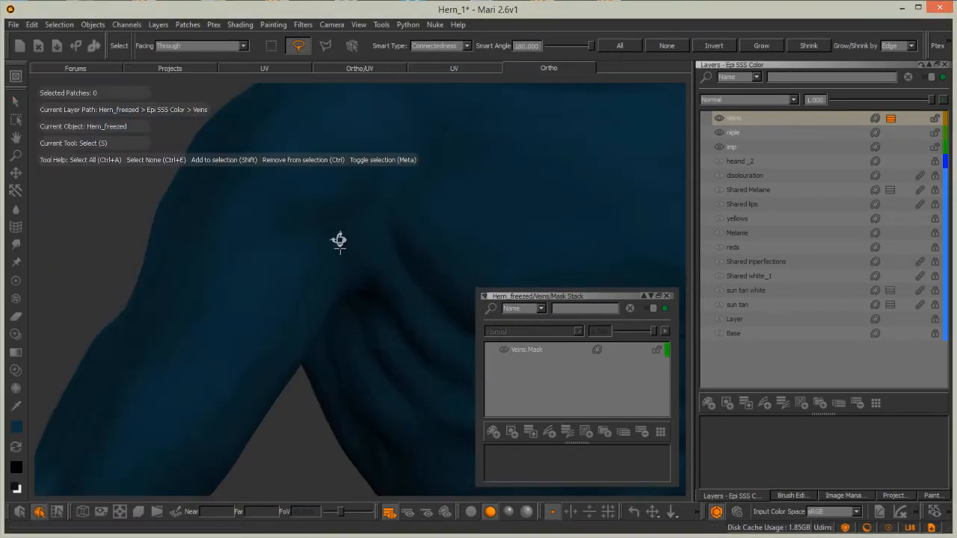
drag(514, 294, 68, 88)
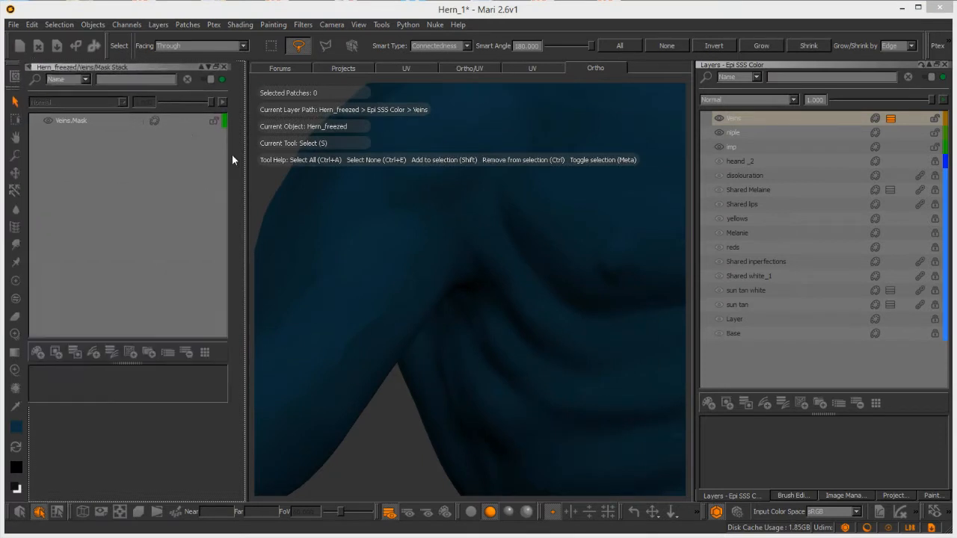
Fill all patches of the Veins.Mask layer with black and clear the patch selection
alt+middle_drag(386, 219, 493, 281)
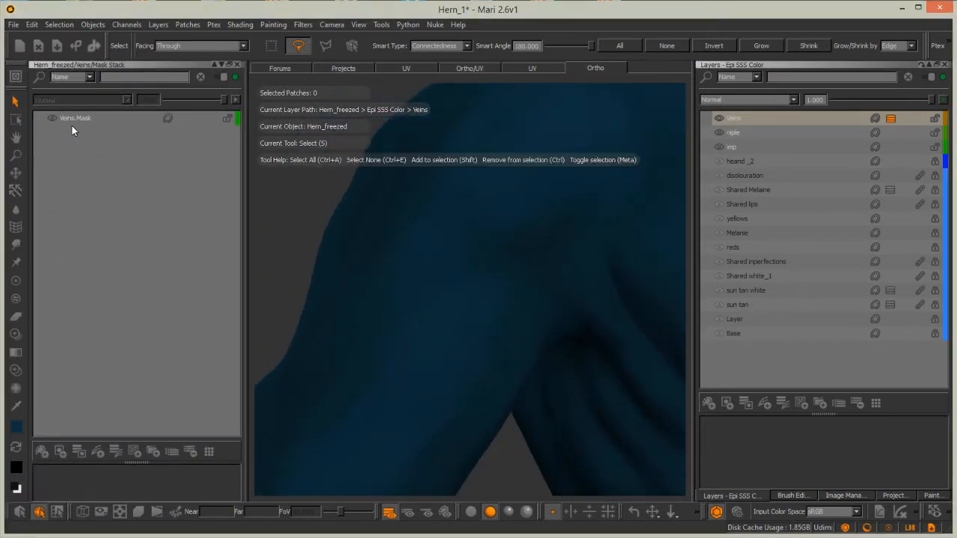
click(141, 120)
alt+right_drag(502, 188, 427, 273)
alt+right_drag(481, 296, 441, 284)
alt+middle_drag(438, 278, 430, 221)
mouse_move(531, 454)
mouse_down()
mouse_move(460, 157)
mouse_move(457, 169)
mouse_up()
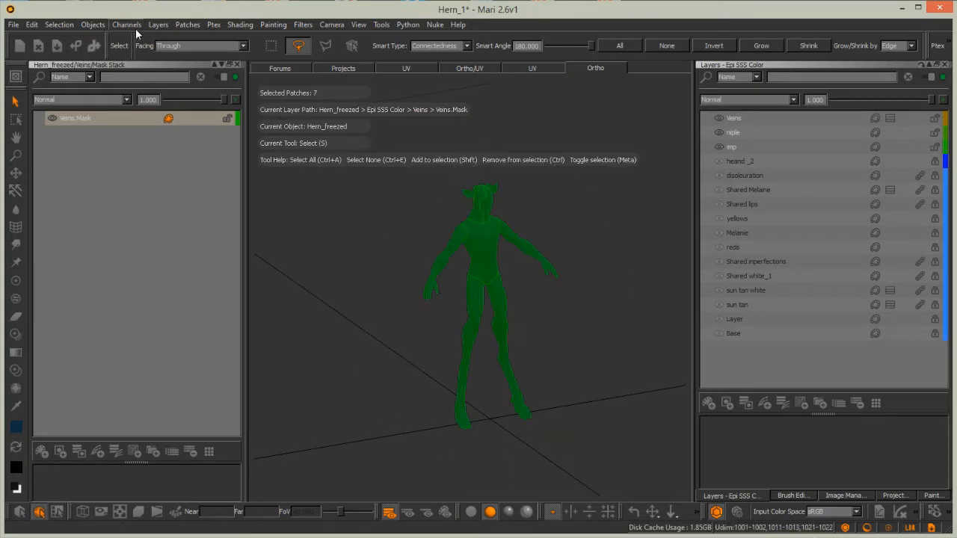
click(178, 25)
mouse_move(239, 137)
click(332, 142)
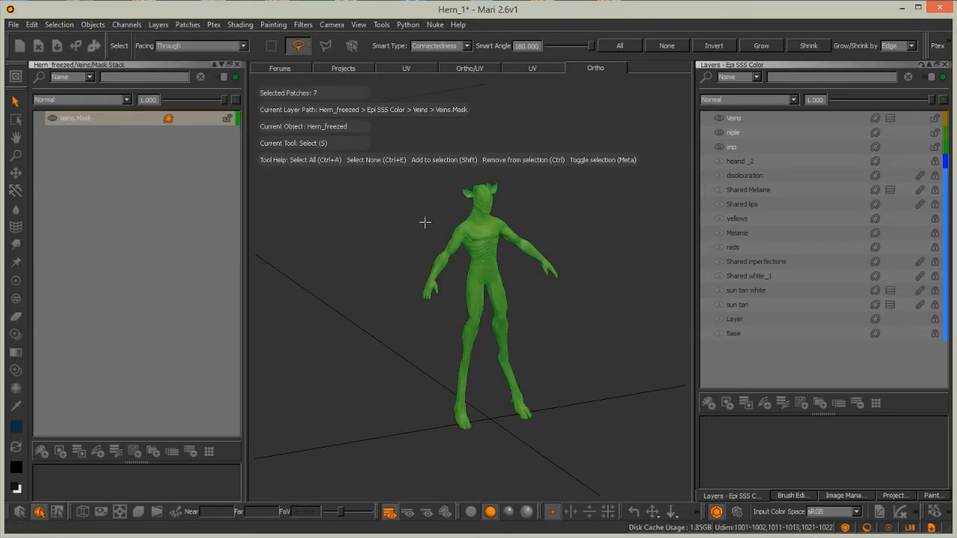
click(299, 207)
Isolate Veins.Mask in the view and add a new layer above it named Veins mask
alt+right_drag(437, 222, 635, 172)
alt+middle_drag(461, 251, 465, 449)
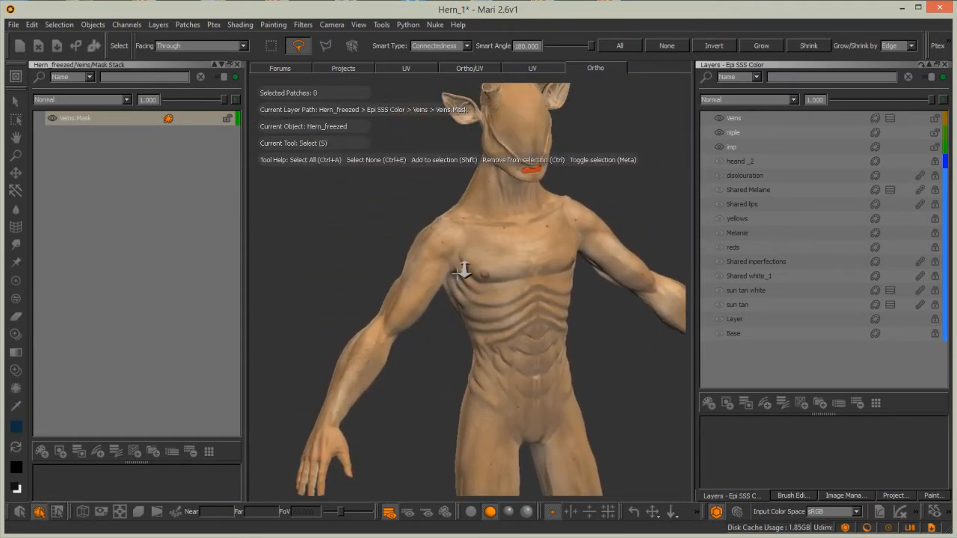
alt+right_drag(441, 247, 471, 231)
alt+drag(448, 229, 468, 227)
alt+right_drag(456, 223, 512, 200)
alt+middle_drag(493, 210, 551, 209)
click(86, 119)
click(444, 517)
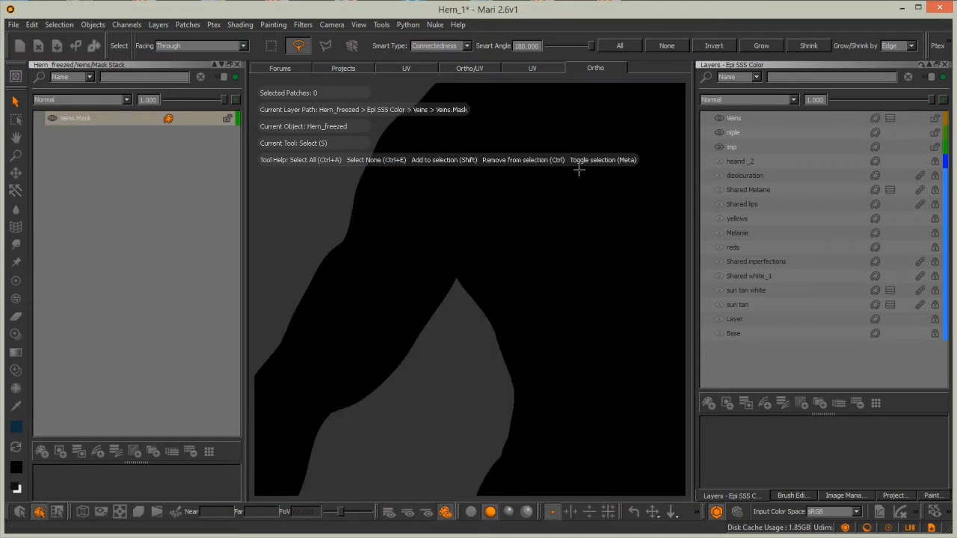
click(41, 452)
click(77, 118)
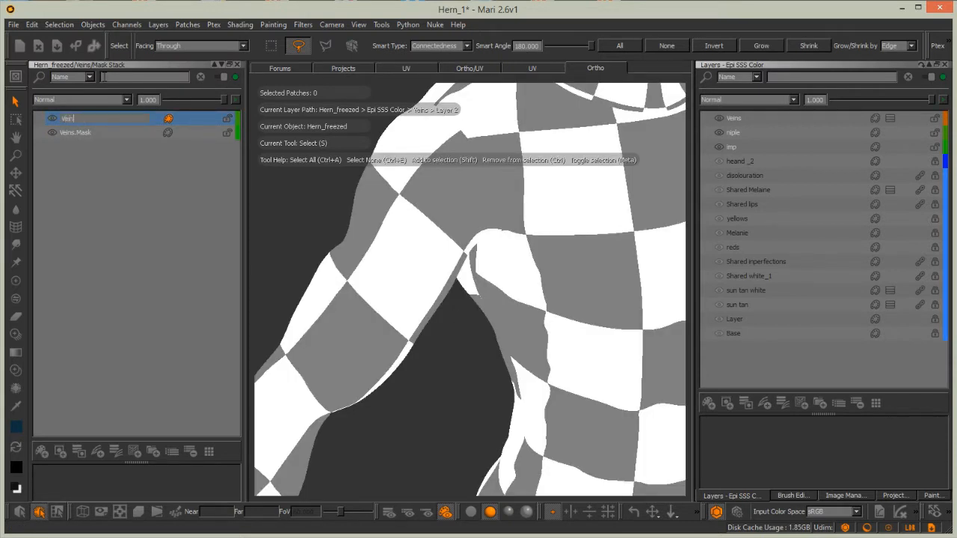
key(Return)
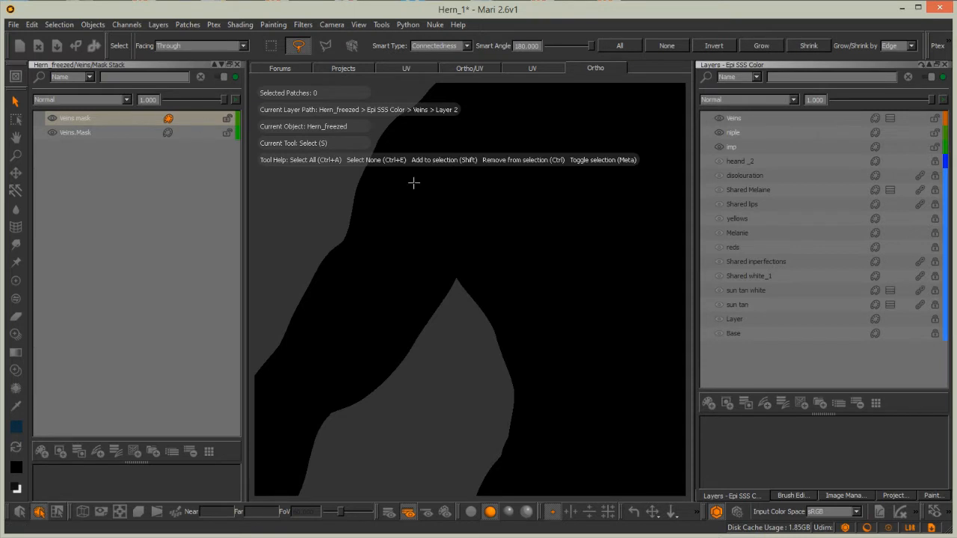
Swap the foreground colour to white, paint a zigzag stroke down the upper arm on the mask, and preview it through the Veins layer
click(15, 446)
click(16, 281)
drag(424, 177, 310, 371)
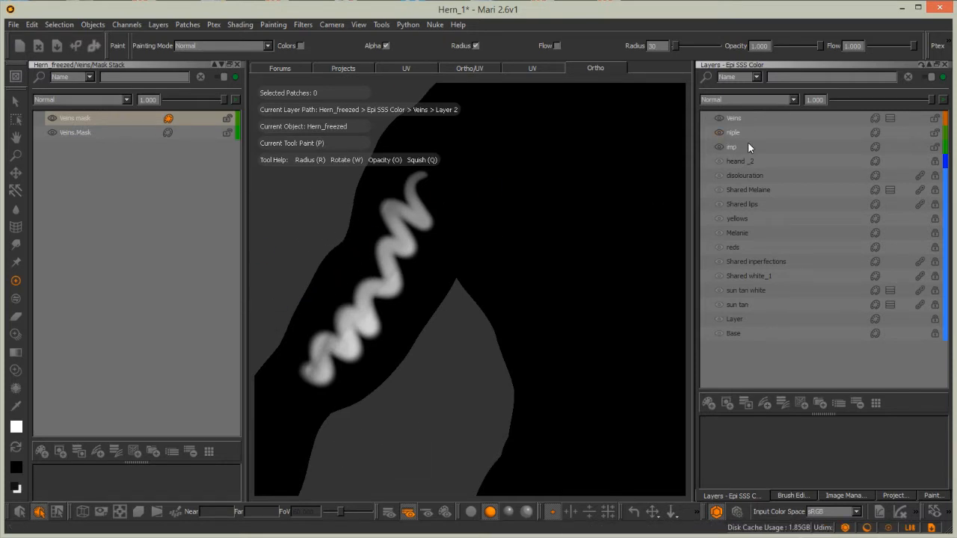
click(733, 118)
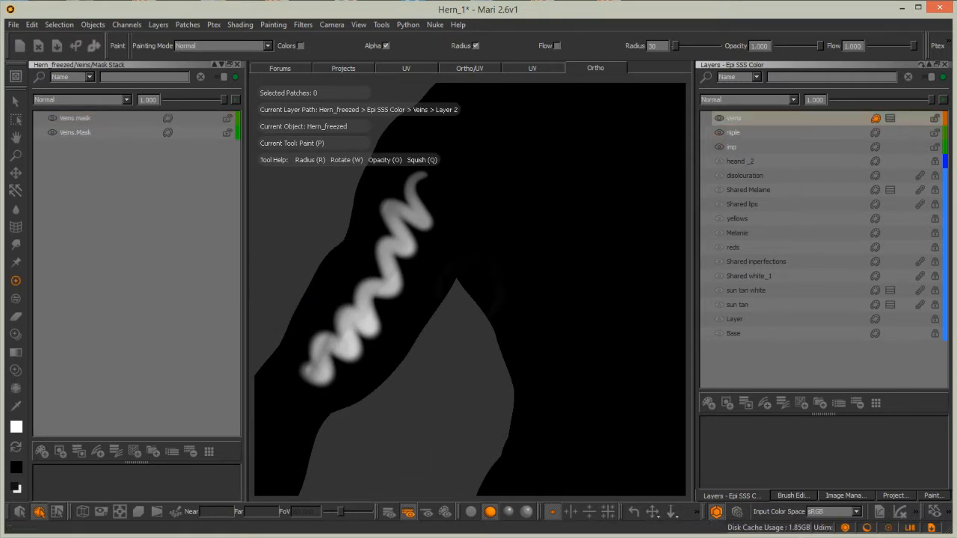
mouse_move(331, 246)
alt+mouse_down()
mouse_move(417, 237)
mouse_move(440, 266)
mouse_move(465, 267)
mouse_move(431, 289)
mouse_move(452, 161)
alt+mouse_up()
alt+drag(360, 393, 377, 298)
alt+middle_drag(378, 298, 335, 353)
alt+drag(411, 256, 417, 244)
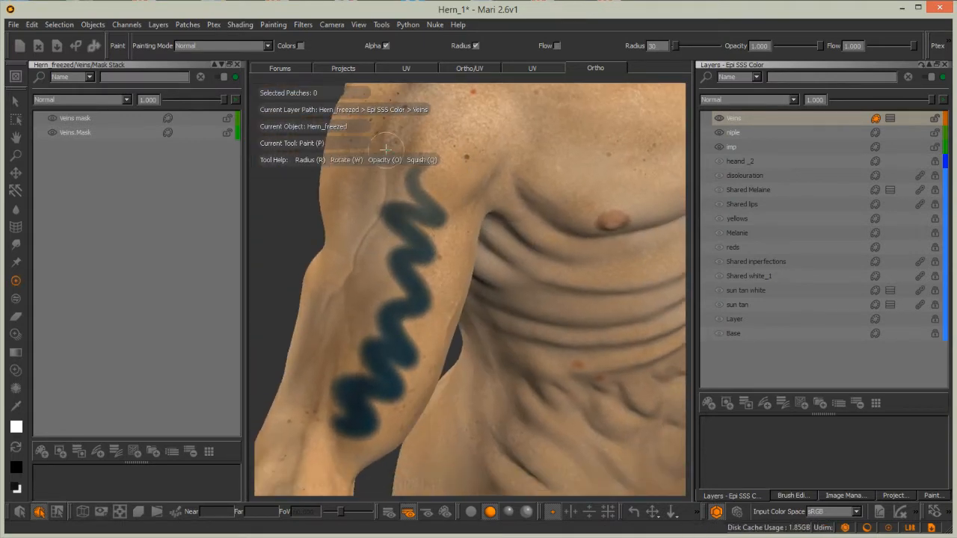
Paint winding white vein strokes over the chest, shoulder and arm on the Veins mask layer and preview them on the skin
click(153, 115)
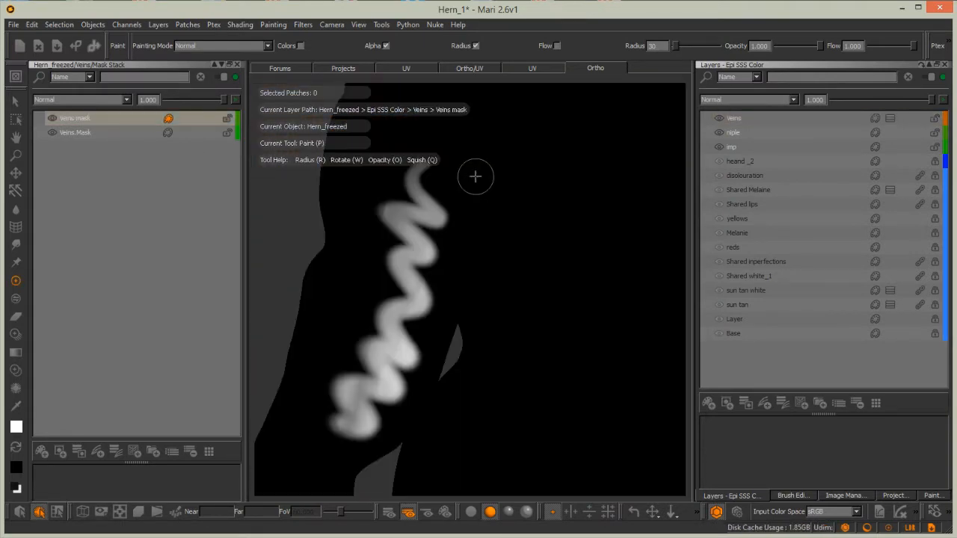
mouse_move(534, 140)
mouse_down()
mouse_move(570, 192)
mouse_move(557, 435)
mouse_up()
drag(590, 139, 514, 375)
drag(622, 186, 615, 439)
mouse_move(572, 235)
mouse_down()
mouse_move(351, 183)
mouse_move(332, 384)
mouse_up()
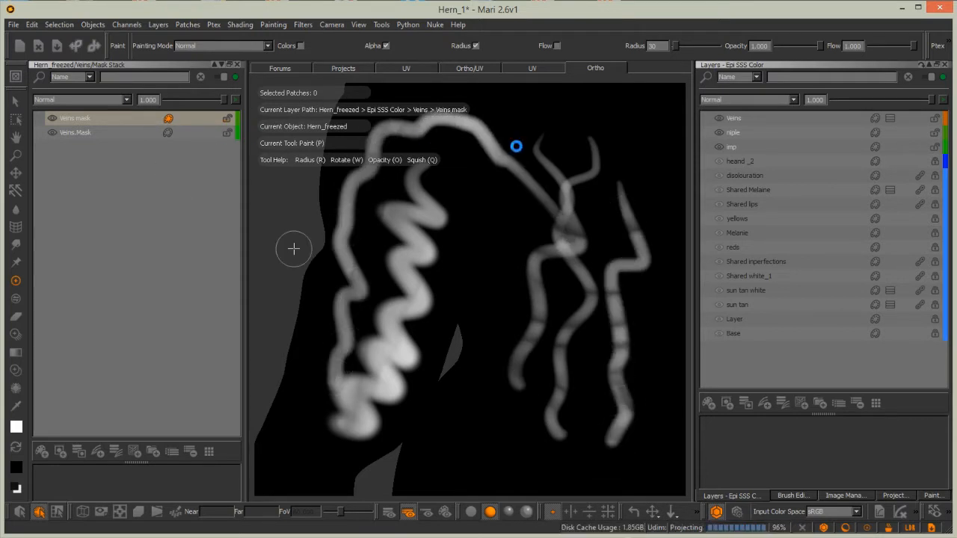
click(745, 118)
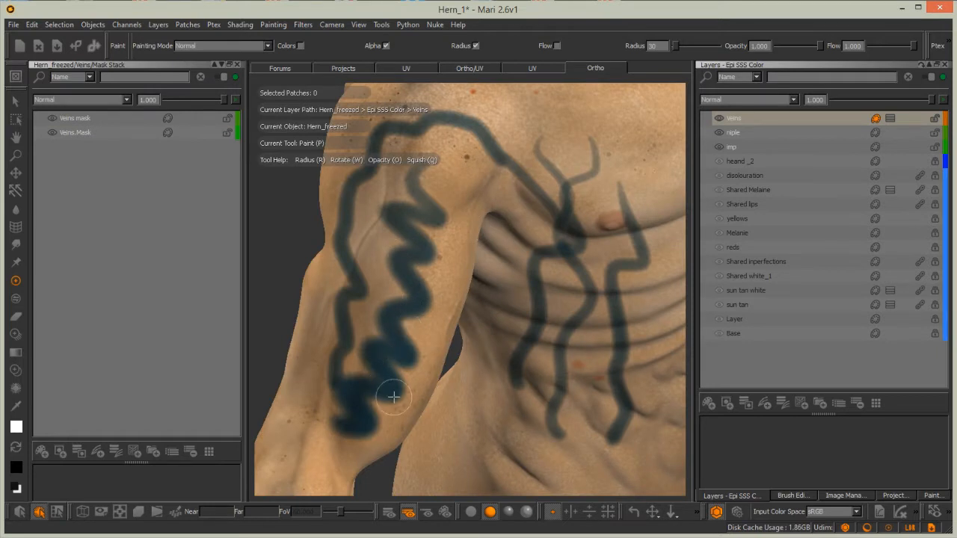
Replace the painted Veins mask layer in the mask stack with a new empty layer named Vewins mask
click(110, 119)
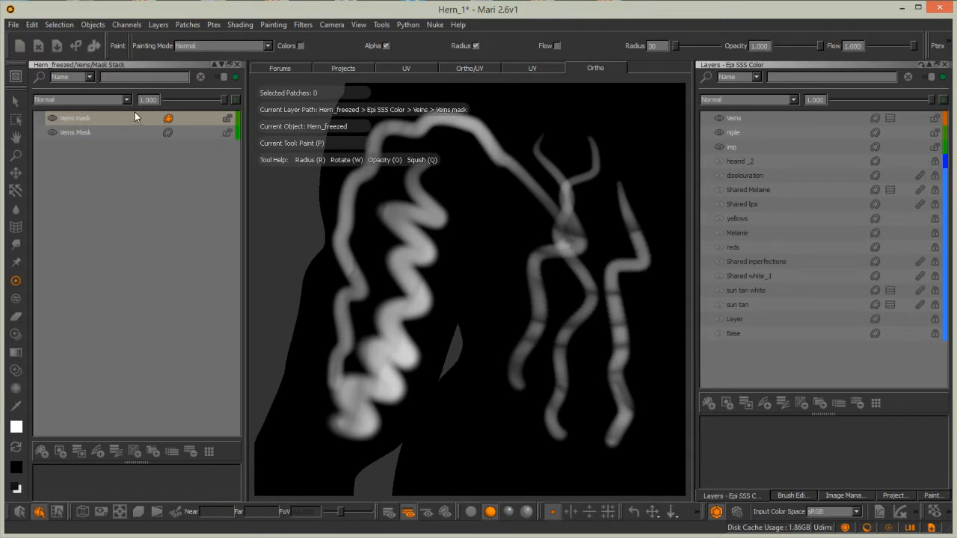
right_click(124, 118)
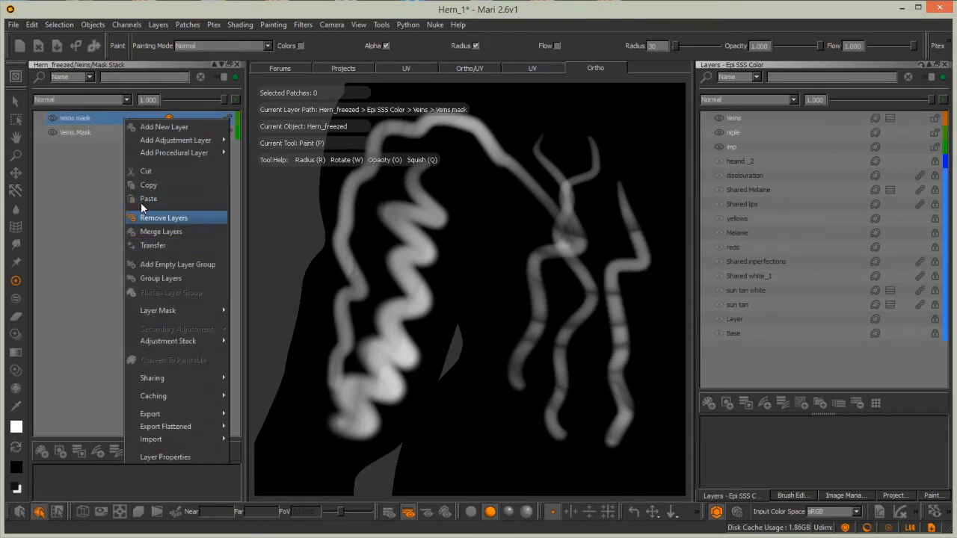
click(109, 367)
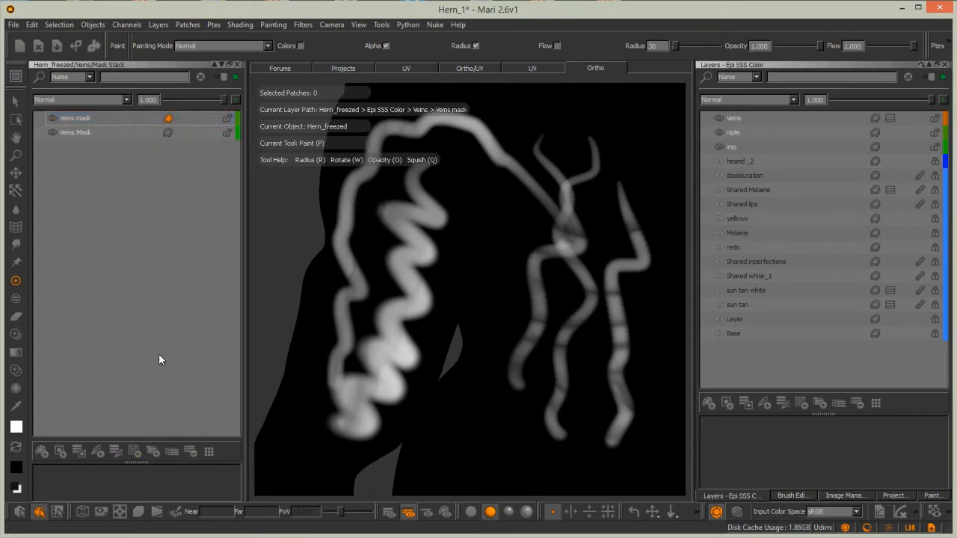
click(188, 452)
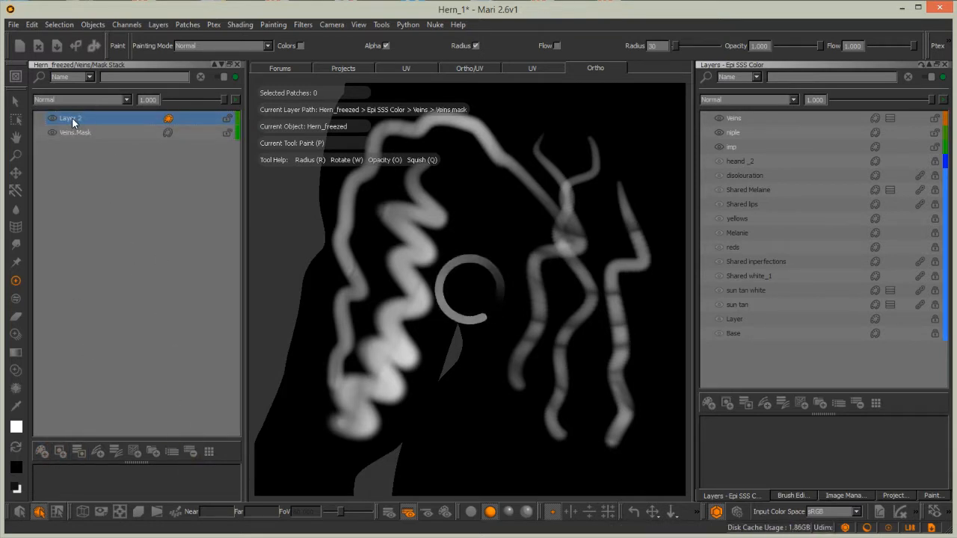
double_click(68, 119)
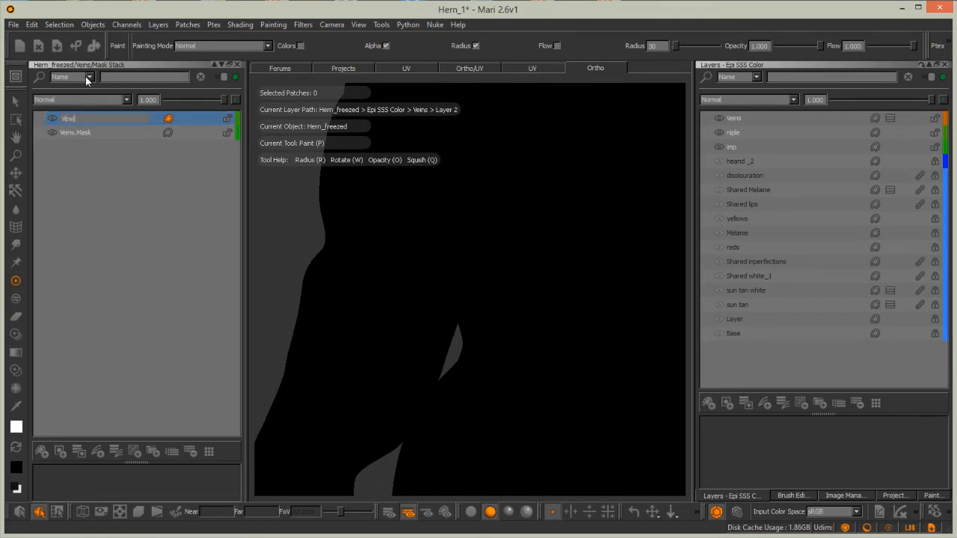
text(Veins mask)
key(Return)
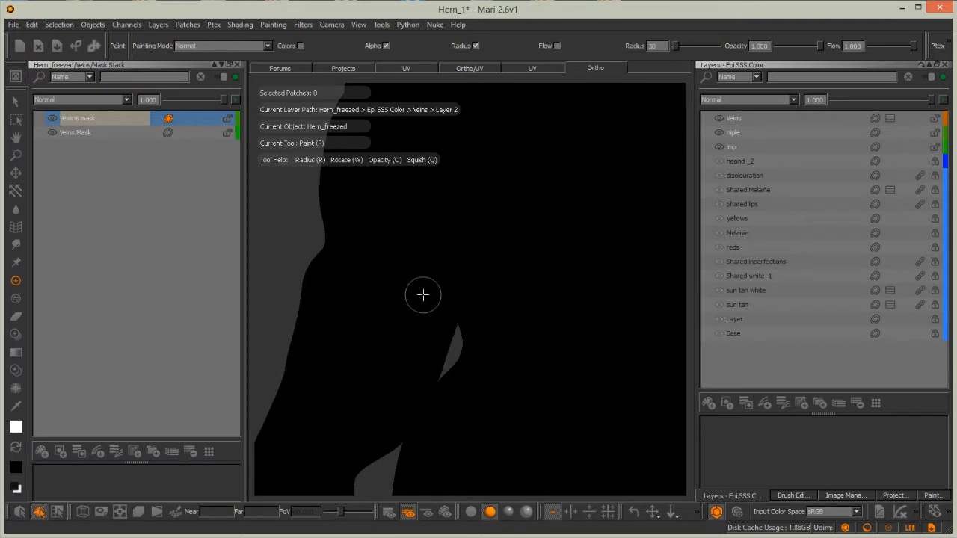
Add a layer directly above Veins.Mask in the mask stack and name it tmo
click(76, 135)
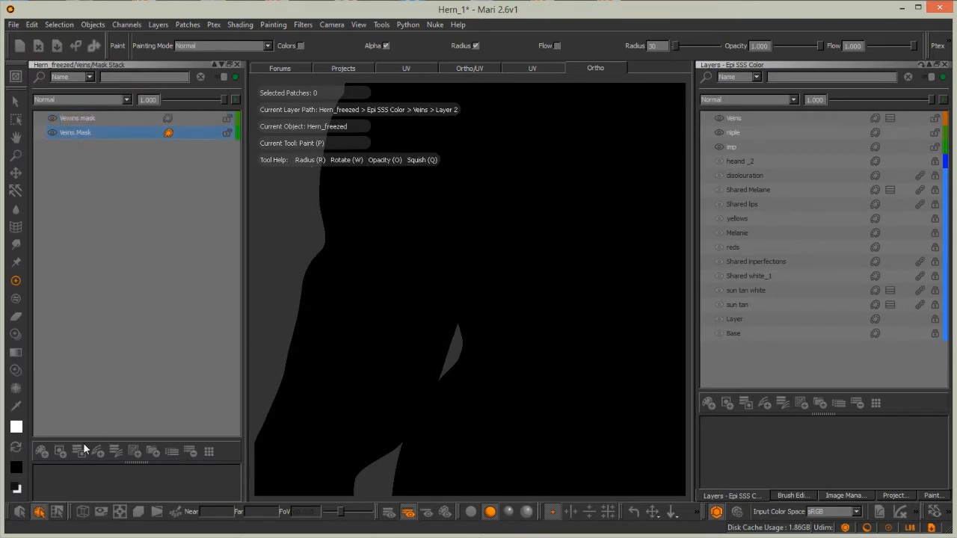
click(43, 453)
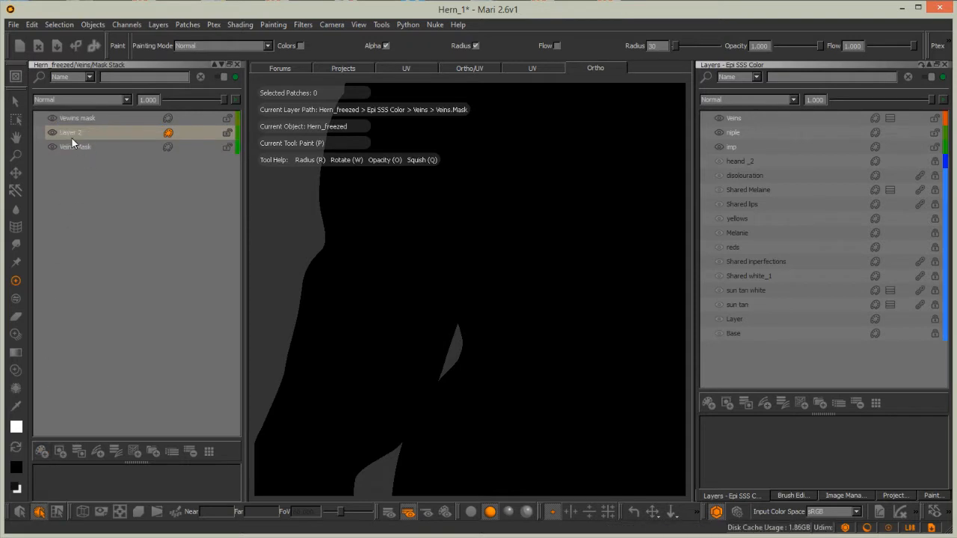
double_click(74, 132)
text(tmo)
key(Return)
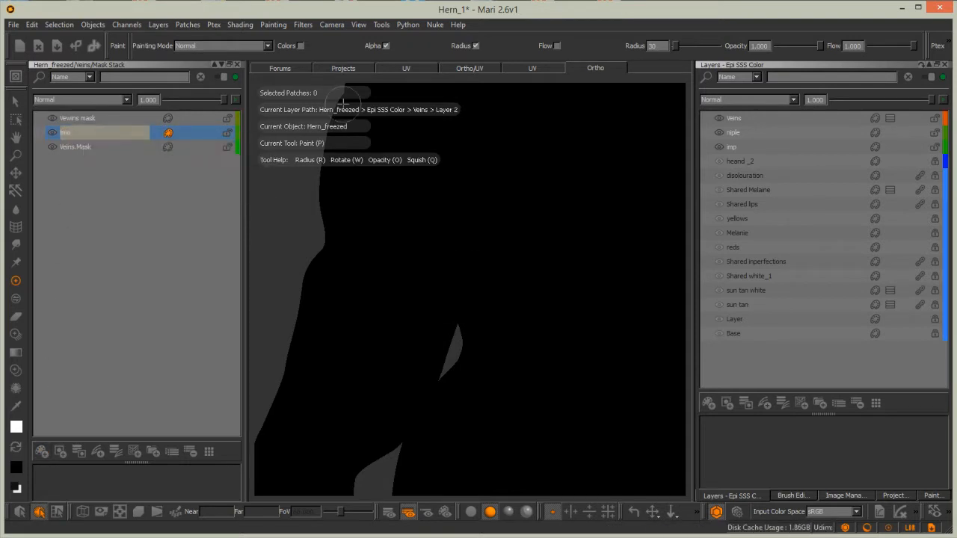
Fill all patches of the tmo layer with grey and clear the patch selection
alt+right_drag(473, 236, 237, 390)
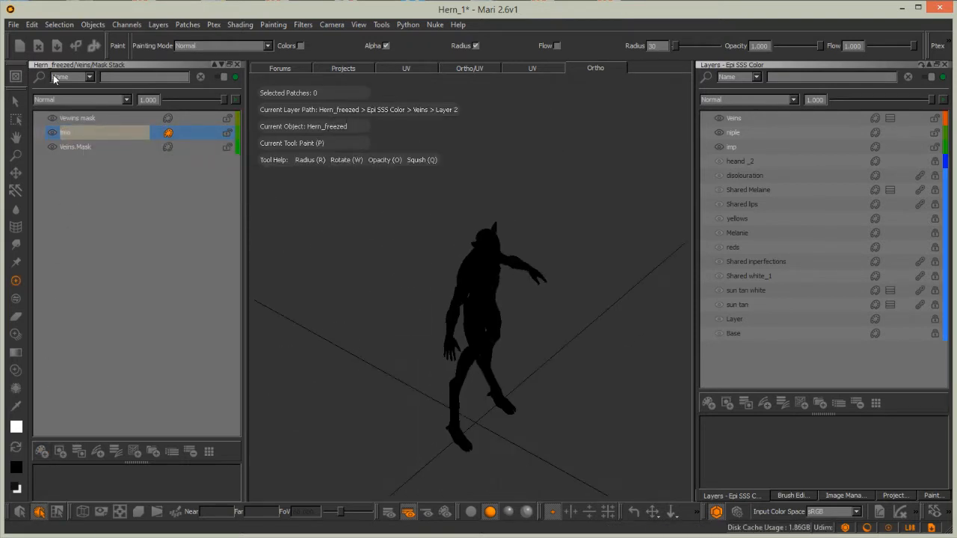
click(15, 102)
drag(541, 215, 543, 214)
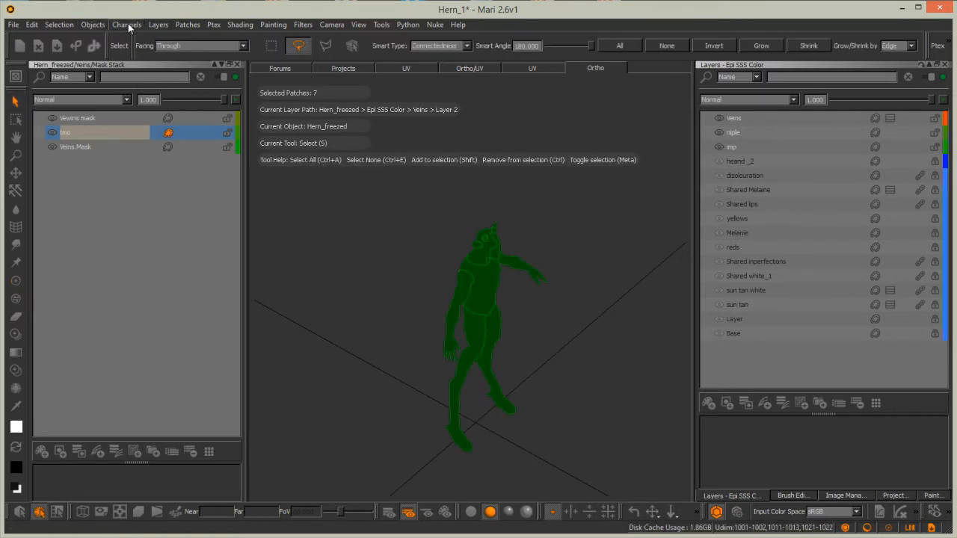
click(187, 24)
mouse_move(201, 139)
click(340, 169)
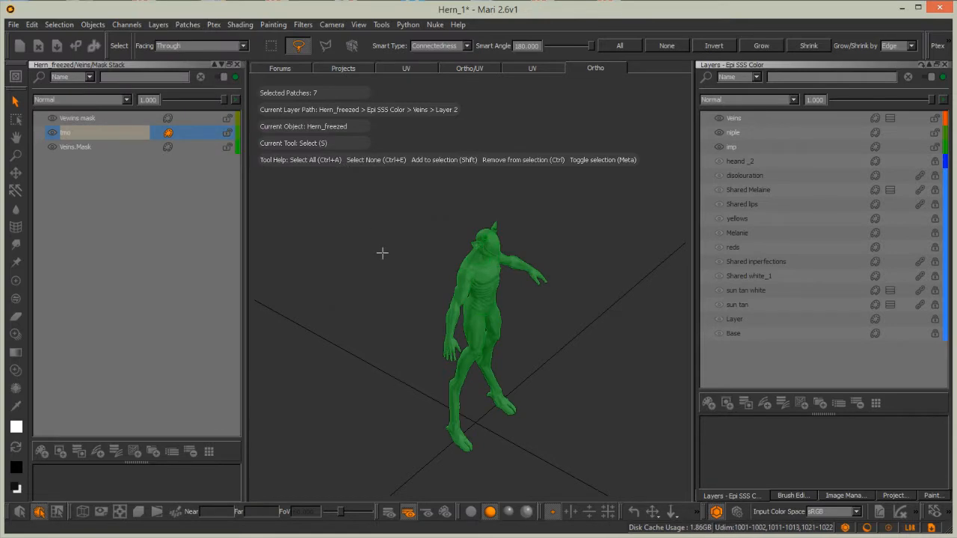
click(382, 252)
Make the Vewins mask layer active, display it with the layers below, and switch to the Paint tool with the Layers palette hidden
alt+right_drag(442, 310, 638, 199)
alt+drag(639, 199, 395, 320)
alt+right_drag(395, 320, 469, 259)
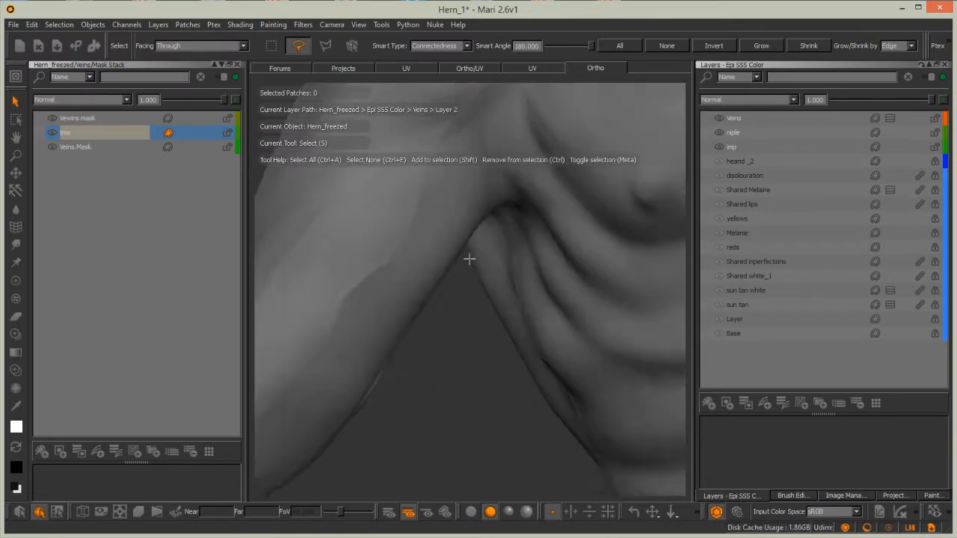
alt+middle_drag(469, 258, 529, 262)
alt+drag(528, 262, 447, 307)
click(89, 119)
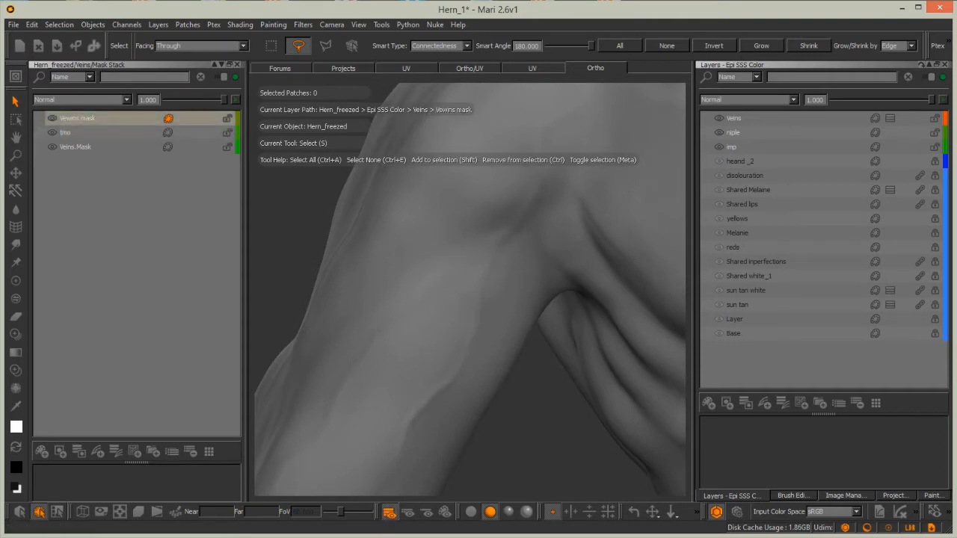
click(409, 512)
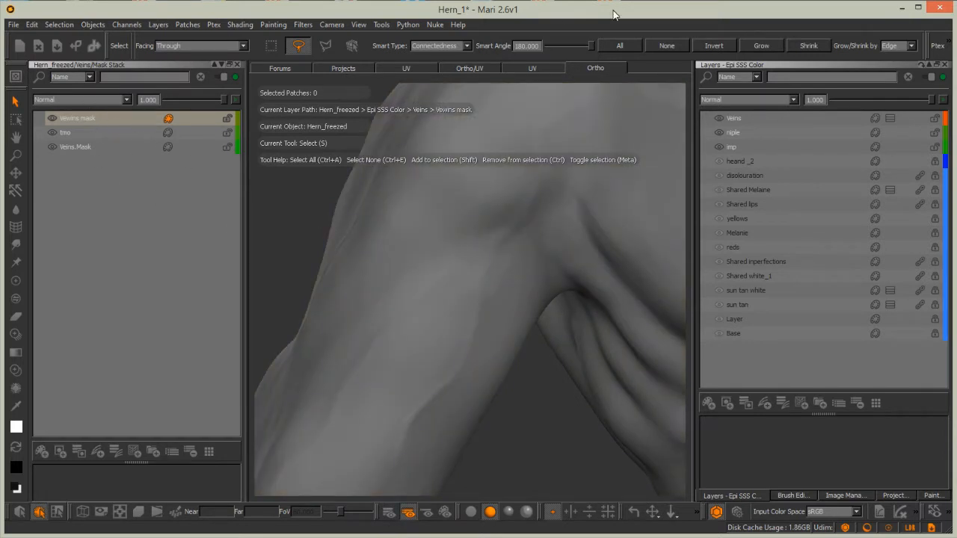
click(13, 289)
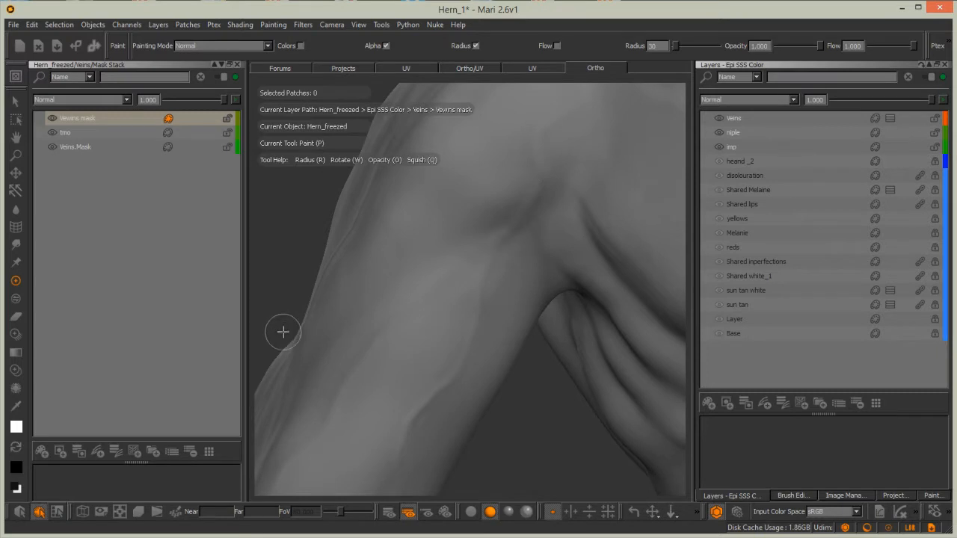
key(Tab)
Choose a soft brush, set its radius to 22, and paint a thin white vein down the inner upper arm
alt+middle_drag(535, 280, 485, 252)
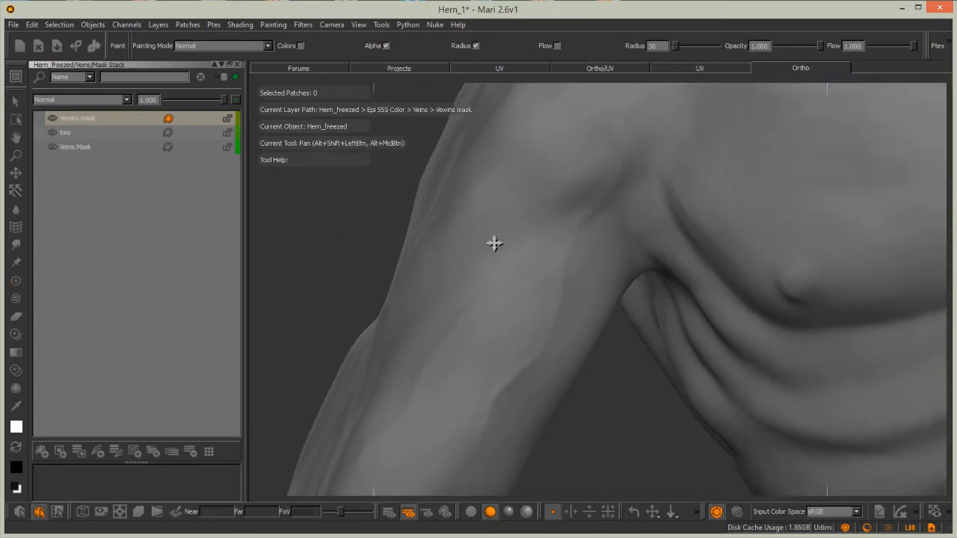
alt+drag(516, 351, 471, 333)
mouse_move(431, 254)
alt+mouse_down()
mouse_move(580, 252)
mouse_move(621, 363)
alt+mouse_up()
key(k)
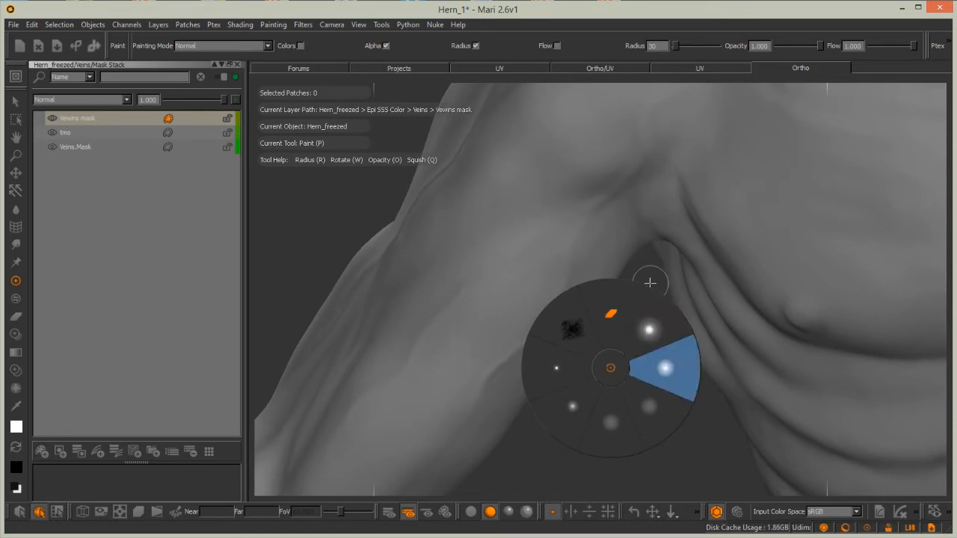
click(650, 280)
mouse_move(574, 233)
alt+mouse_down()
mouse_move(571, 261)
mouse_move(565, 249)
alt+mouse_up()
alt+middle_drag(565, 249, 578, 262)
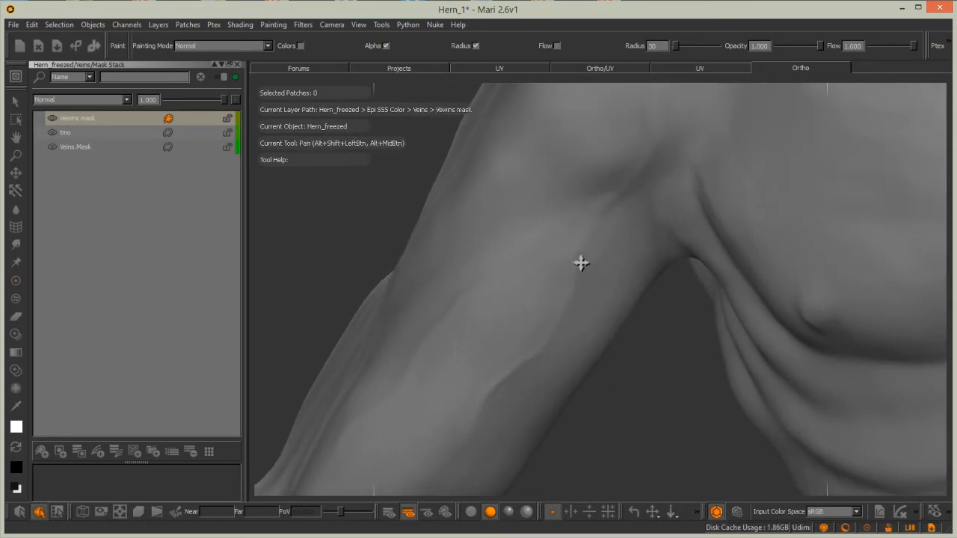
key(r)
drag(640, 175, 631, 175)
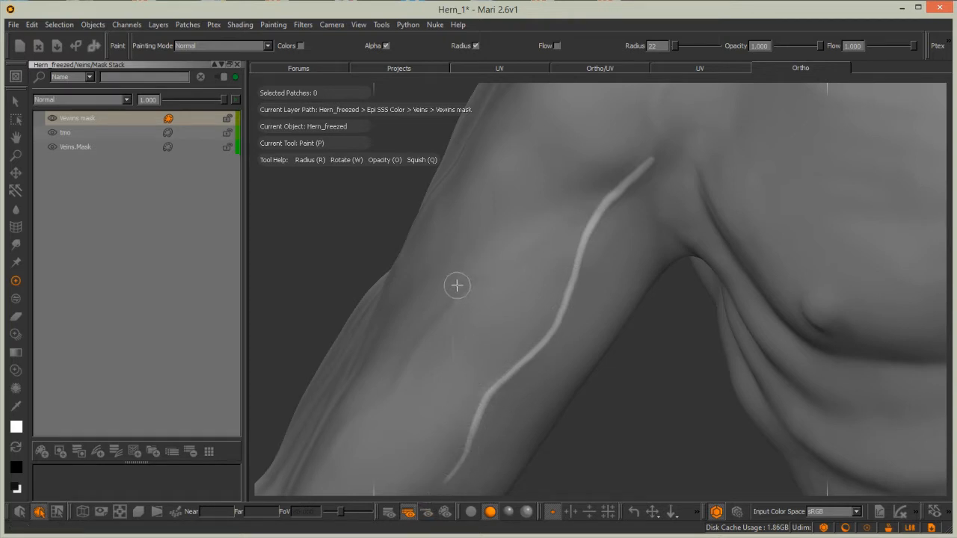
Clear the thin white vein just painted down the inner upper arm
click(15, 83)
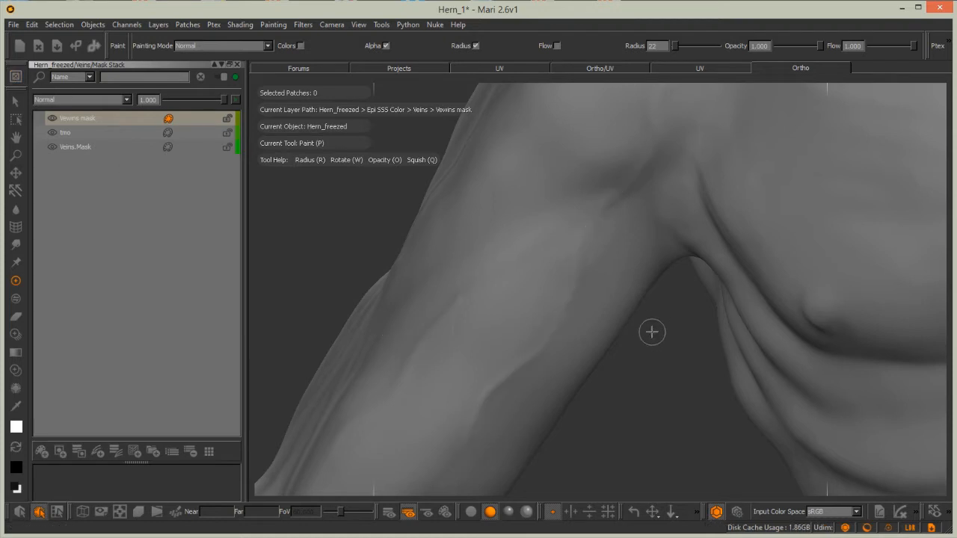
Try a soft brush with radius 132 and flow 0.560 for the upper arm vein, and undo the test strokes
key(Tab)
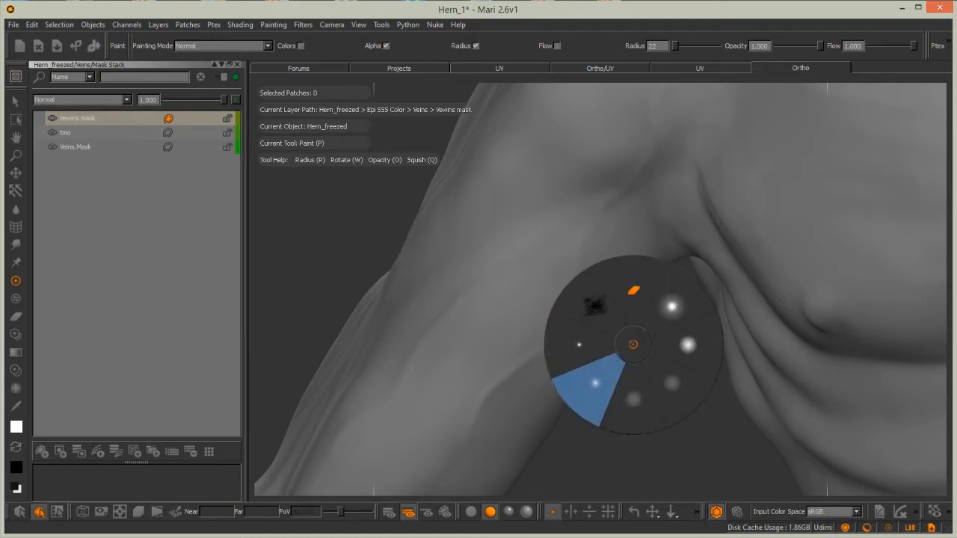
click(594, 383)
mouse_move(643, 163)
mouse_down()
mouse_move(651, 150)
mouse_move(467, 424)
mouse_up()
key(BackSpace)
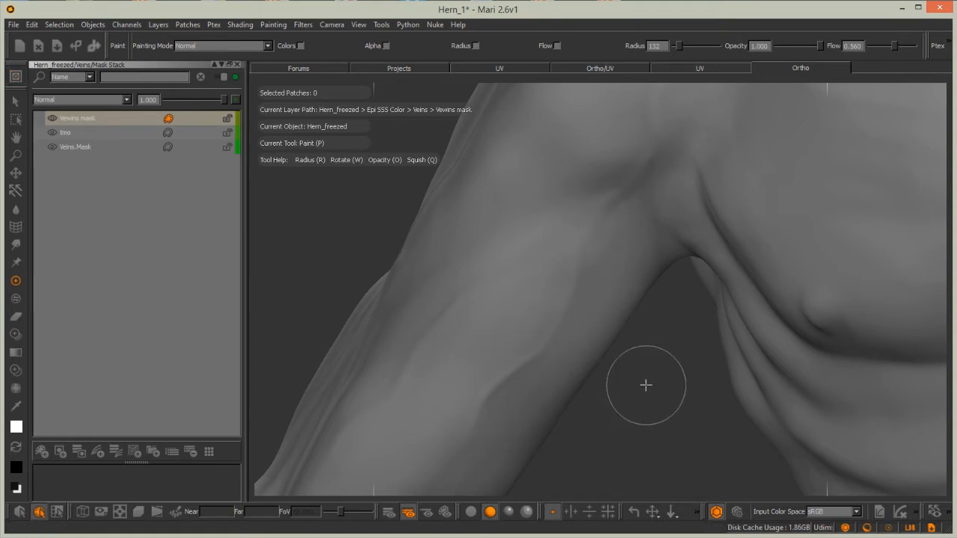
key(Tab)
click(602, 421)
mouse_move(628, 187)
mouse_down()
mouse_move(608, 197)
mouse_move(559, 293)
mouse_up()
key(ctrl+z)
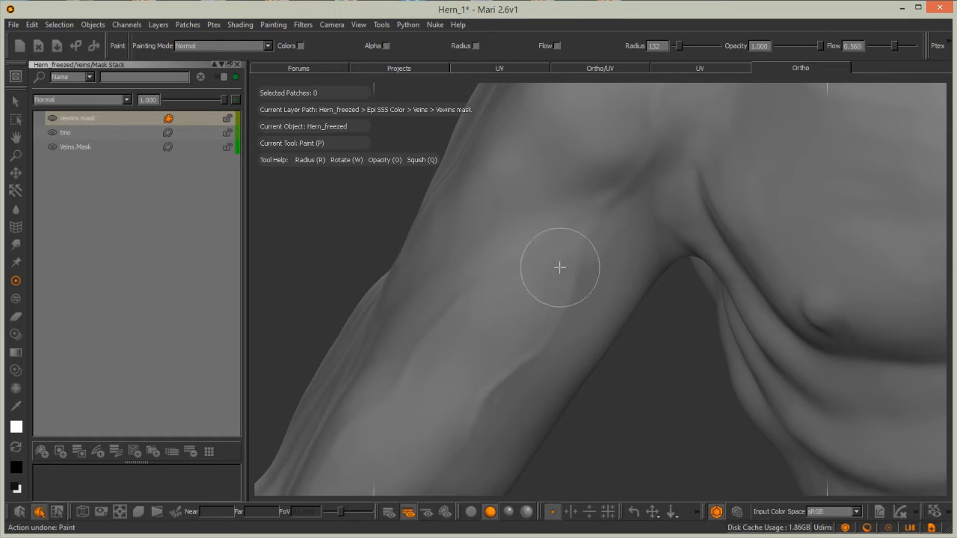
Show the palettes again, open the Brush Editor's properties, and choose soft brush 1 with radius 30 and pressure-driven radius and alpha
key(Tab)
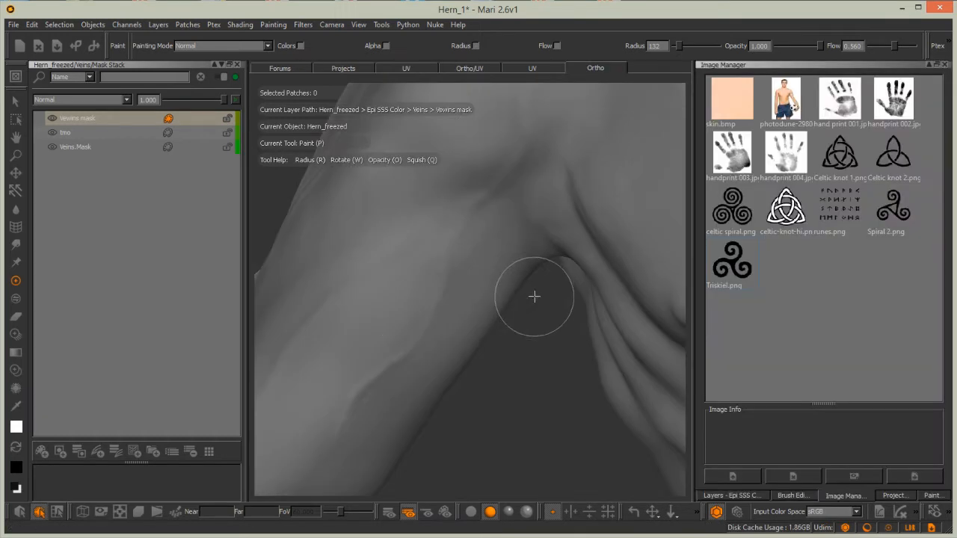
click(777, 495)
click(749, 496)
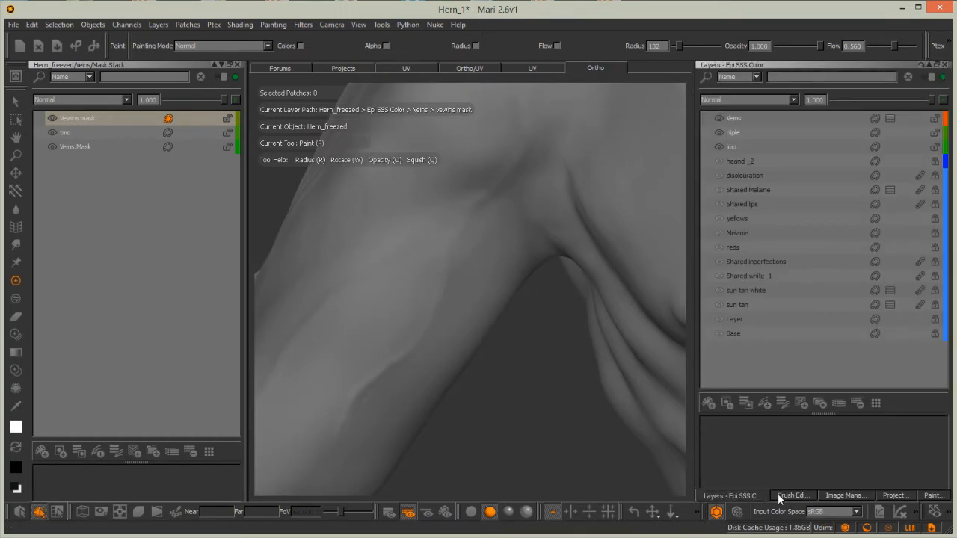
click(785, 494)
click(711, 97)
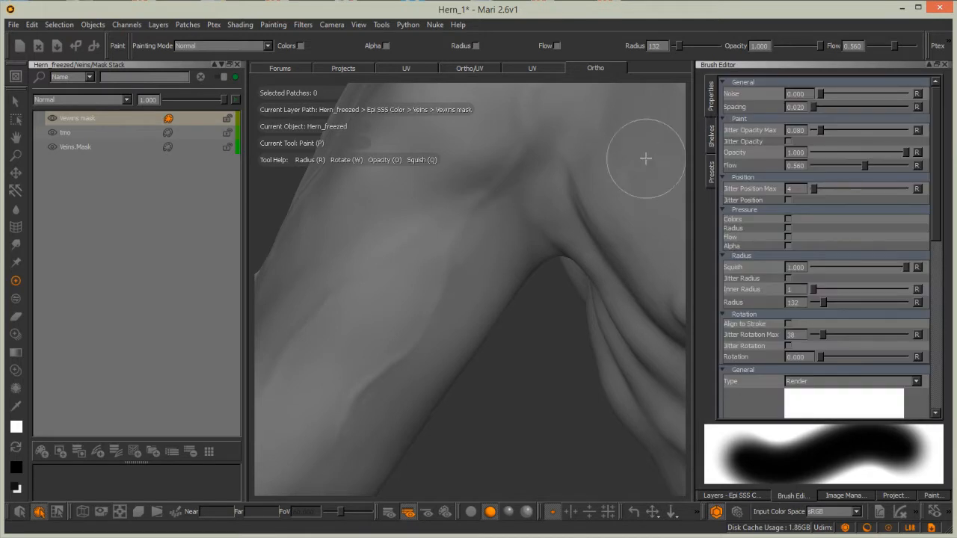
key(k)
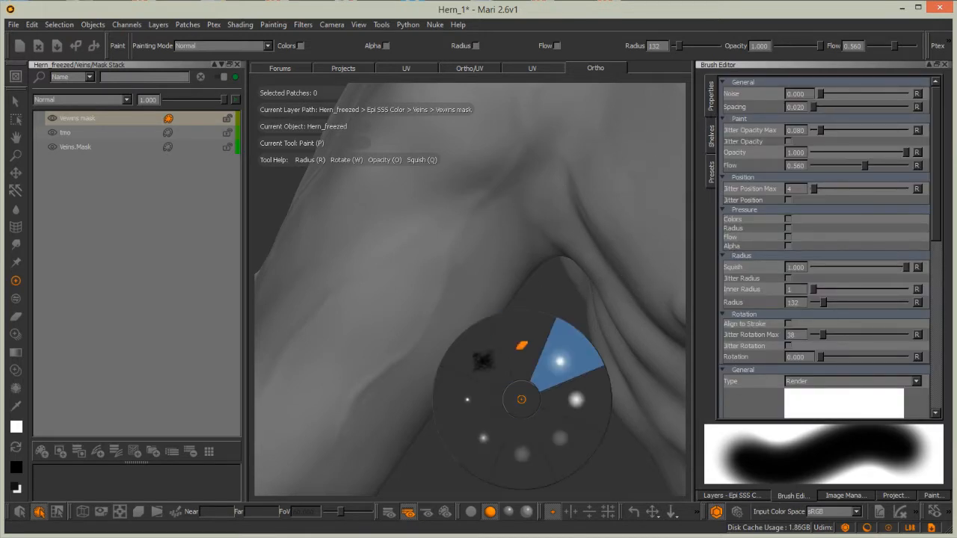
click(559, 361)
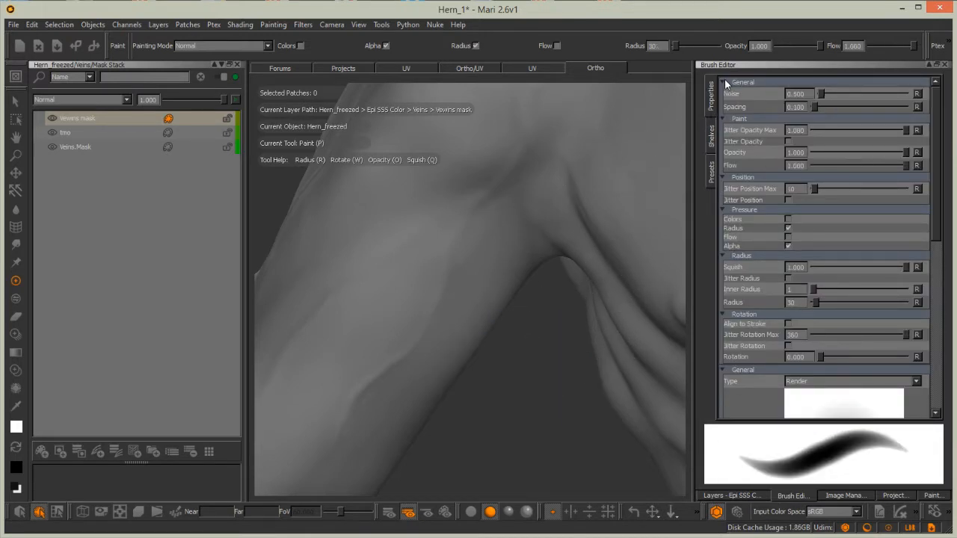
key(k)
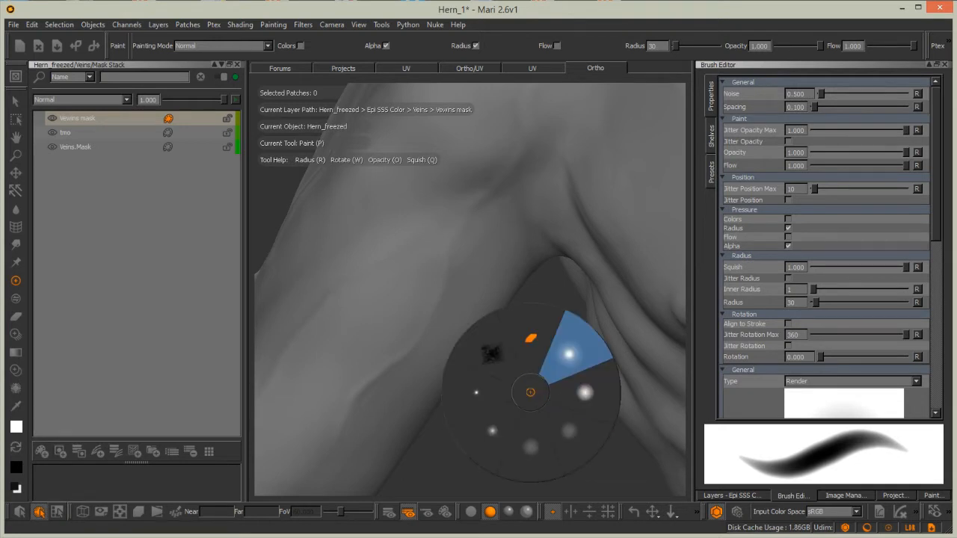
click(569, 355)
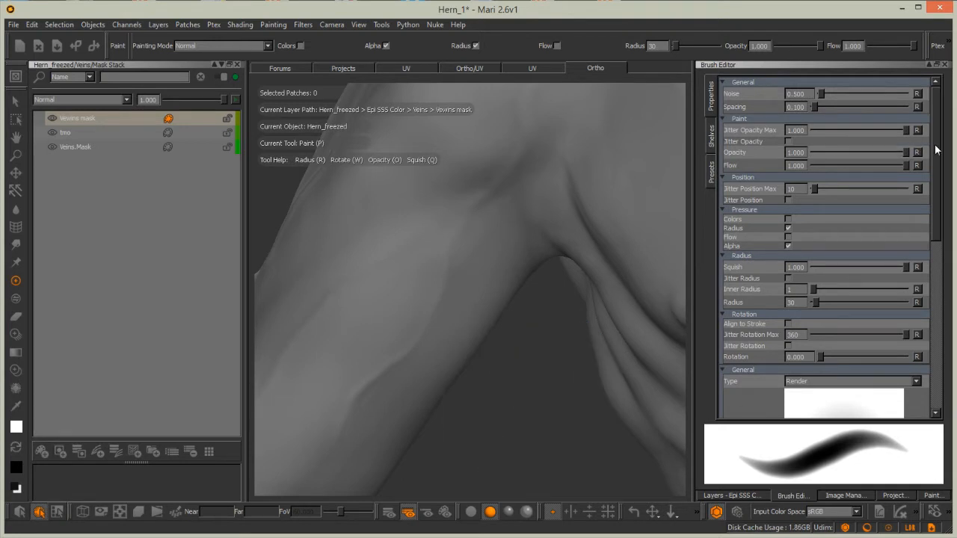
Reshape the brush's Profile curve into a steep falloff from the centre with a faint outer edge
drag(935, 149, 944, 359)
mouse_move(804, 362)
mouse_down()
mouse_move(826, 370)
mouse_move(818, 371)
mouse_up()
drag(790, 330, 795, 336)
mouse_move(821, 373)
mouse_down()
mouse_move(857, 384)
mouse_move(828, 376)
mouse_move(837, 377)
mouse_up()
mouse_move(795, 334)
mouse_down()
mouse_move(797, 367)
mouse_move(830, 378)
mouse_move(822, 384)
mouse_up()
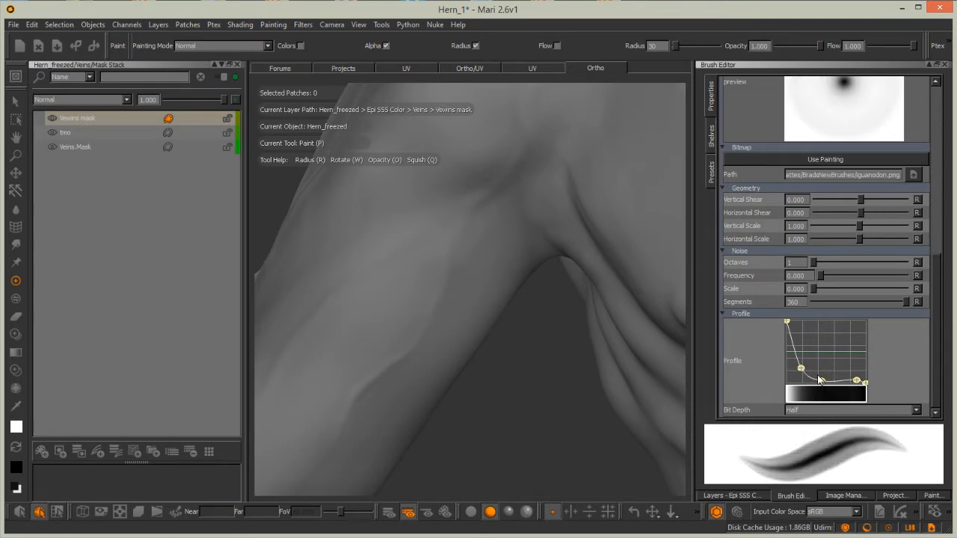
mouse_move(821, 381)
mouse_down()
mouse_move(798, 348)
mouse_move(829, 377)
mouse_up()
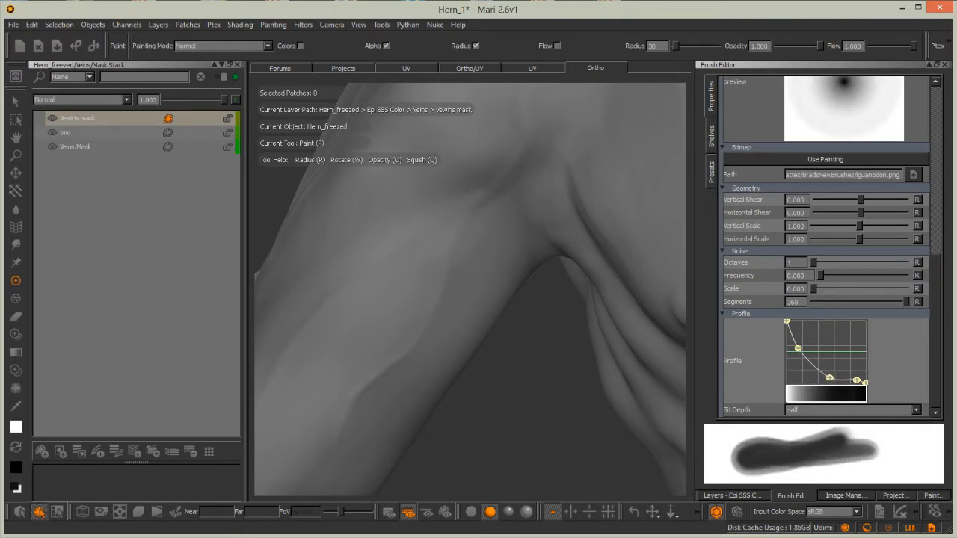
Try a fuller S-shaped Profile curve that gives the brush a wide solid core
mouse_move(783, 323)
mouse_down()
mouse_move(781, 349)
mouse_move(809, 351)
mouse_move(801, 345)
mouse_up()
mouse_move(829, 378)
mouse_down()
mouse_move(832, 364)
mouse_move(808, 342)
mouse_move(849, 383)
mouse_move(820, 380)
mouse_move(842, 360)
mouse_move(819, 368)
mouse_move(825, 352)
mouse_move(819, 377)
mouse_up()
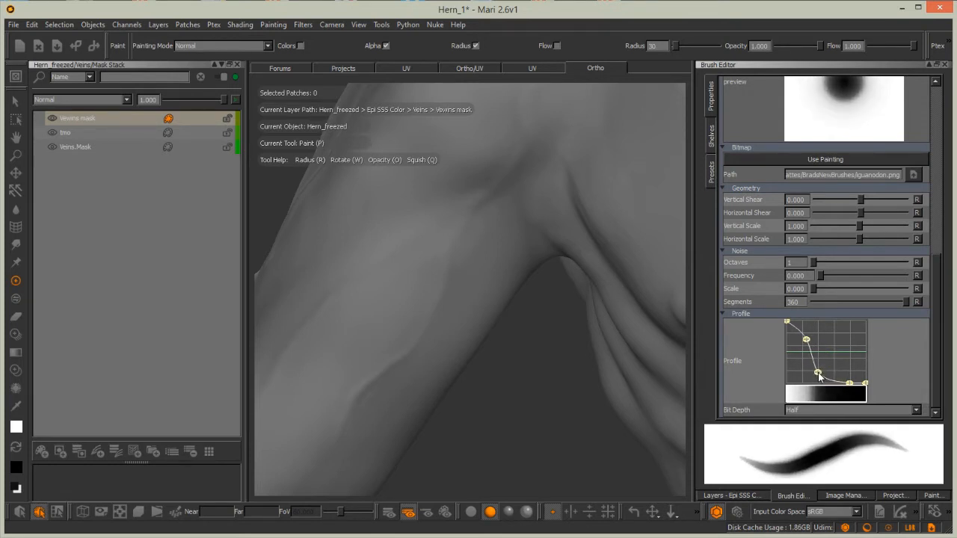
drag(806, 345, 812, 343)
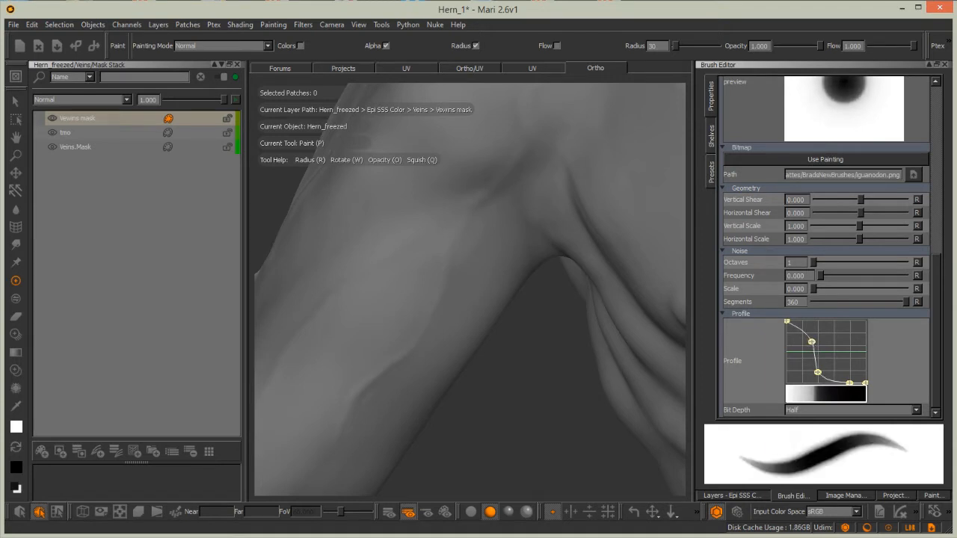
Bend the Profile curve into a steep concave falloff with a narrow core and a faint tail
mouse_move(819, 377)
mouse_down()
mouse_move(808, 353)
mouse_move(801, 376)
mouse_move(808, 348)
mouse_move(822, 376)
mouse_move(830, 371)
mouse_move(818, 380)
mouse_move(799, 352)
mouse_up()
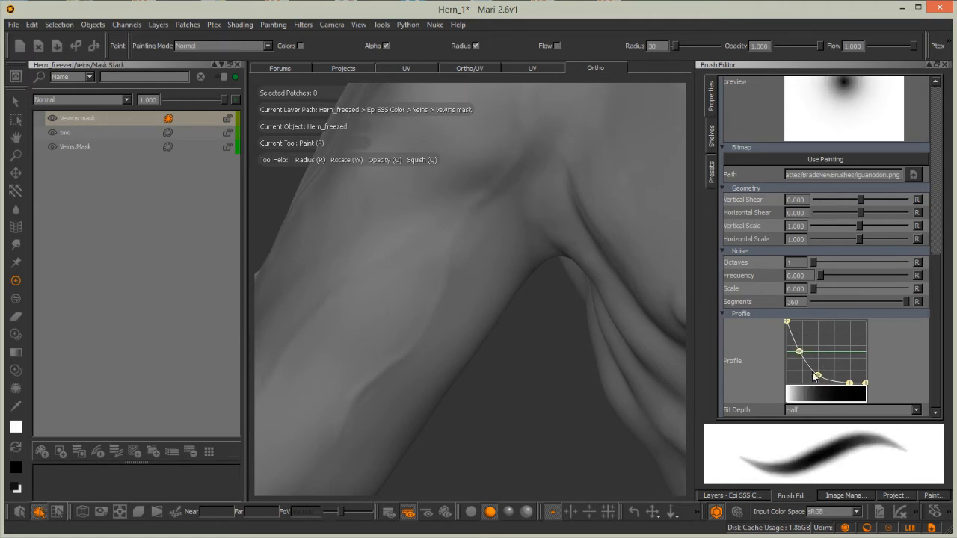
drag(818, 376, 812, 379)
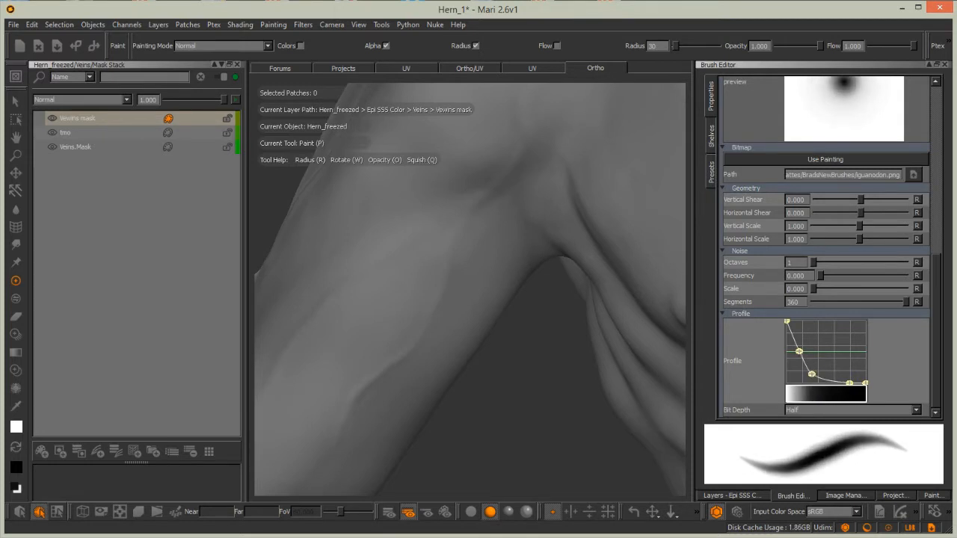
drag(798, 352, 791, 346)
drag(850, 383, 837, 380)
Test the brush with strokes in the preview area and fine-tune the tail point of its Profile curve
mouse_move(895, 443)
mouse_down()
mouse_move(809, 450)
mouse_move(894, 444)
mouse_up()
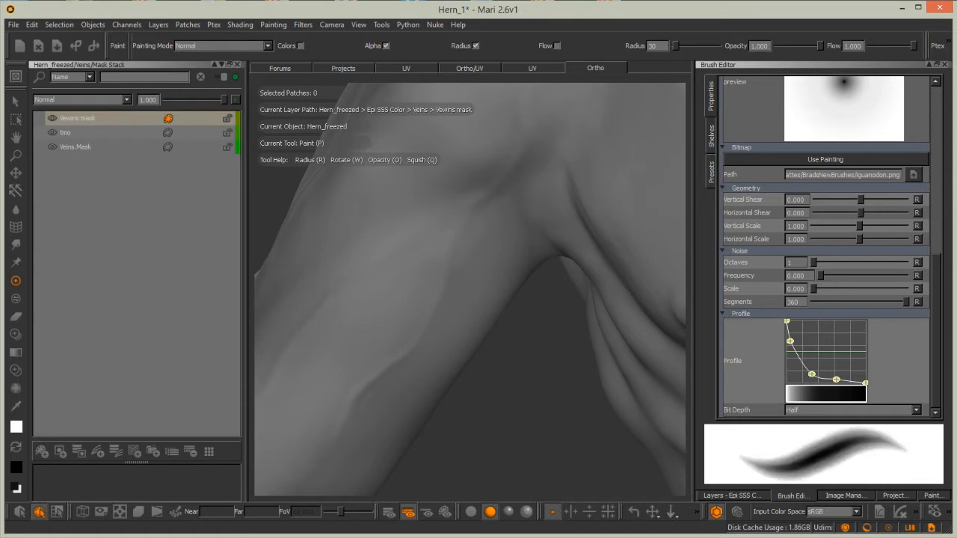
drag(794, 450, 758, 453)
drag(903, 446, 770, 454)
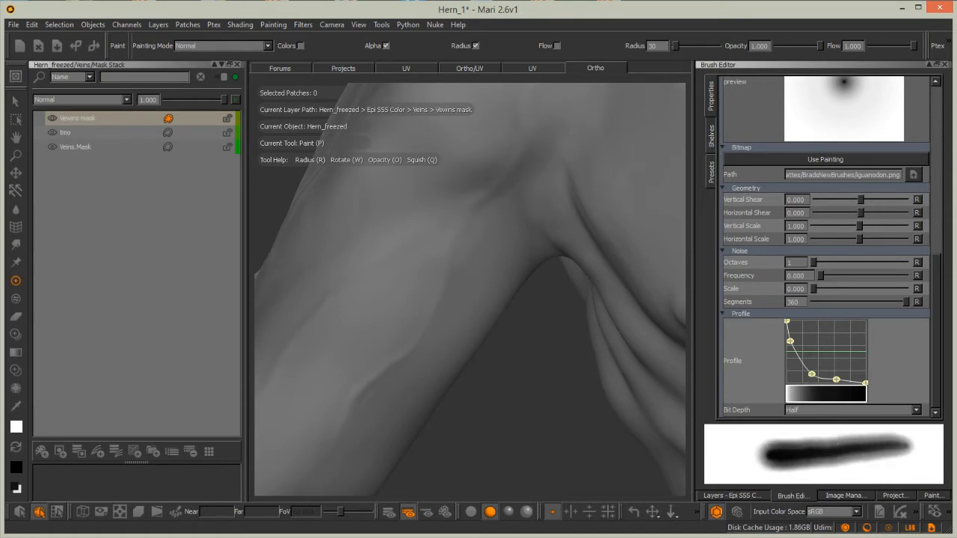
drag(838, 447, 734, 451)
mouse_move(894, 441)
mouse_down()
mouse_move(737, 452)
mouse_move(845, 441)
mouse_move(777, 445)
mouse_up()
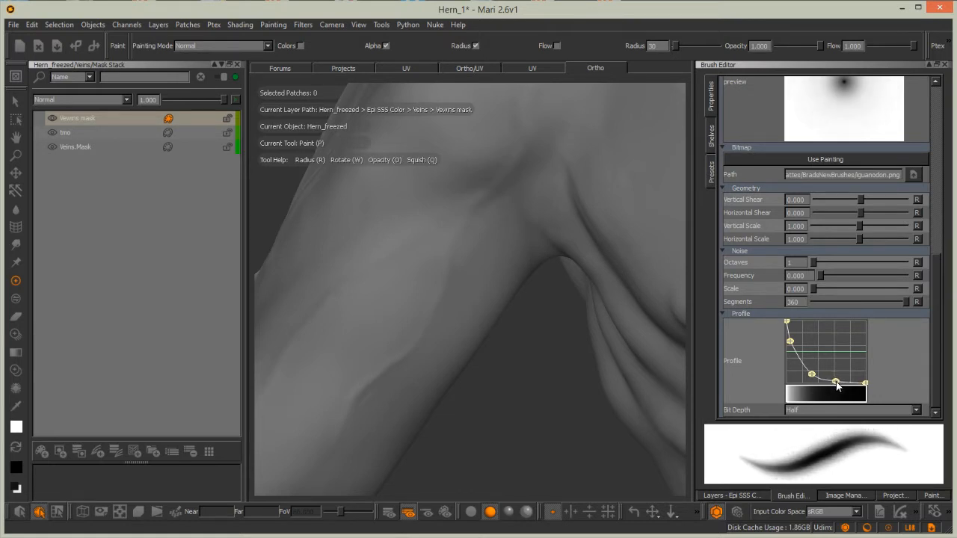
drag(834, 379, 838, 378)
drag(888, 444, 747, 450)
drag(838, 378, 837, 381)
mouse_move(882, 444)
mouse_down()
mouse_move(743, 447)
mouse_move(904, 446)
mouse_move(804, 457)
mouse_up()
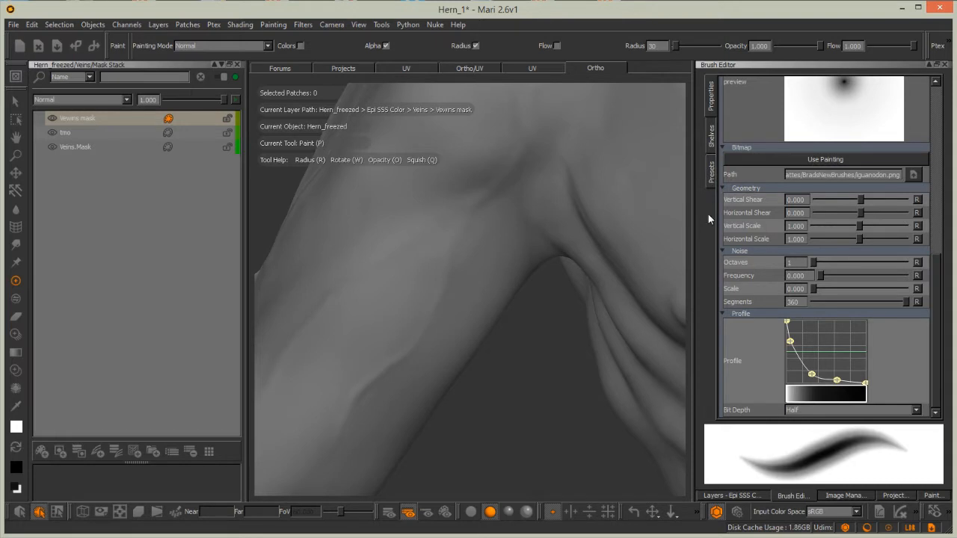
Add the customised soft brush to the Menu shelf of the Brush Editor
click(712, 134)
click(754, 93)
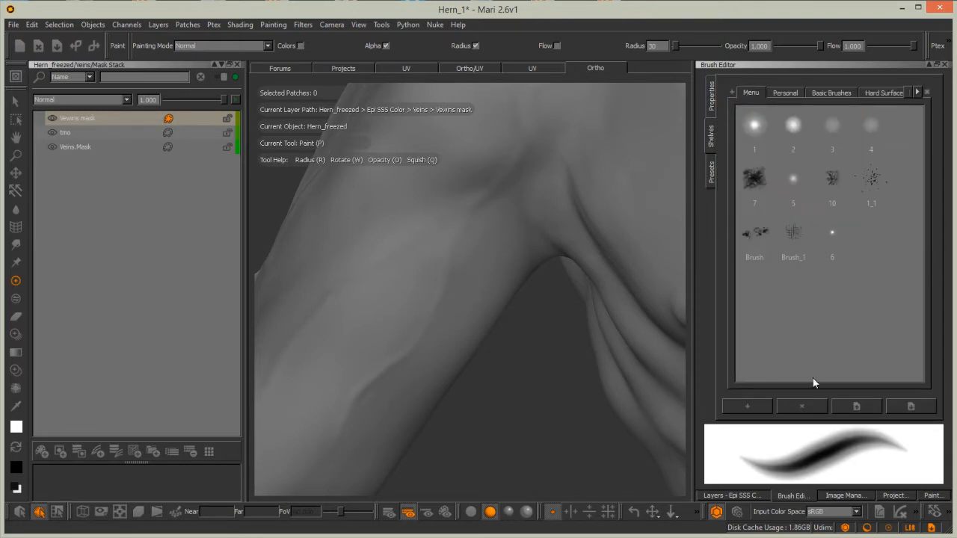
click(744, 408)
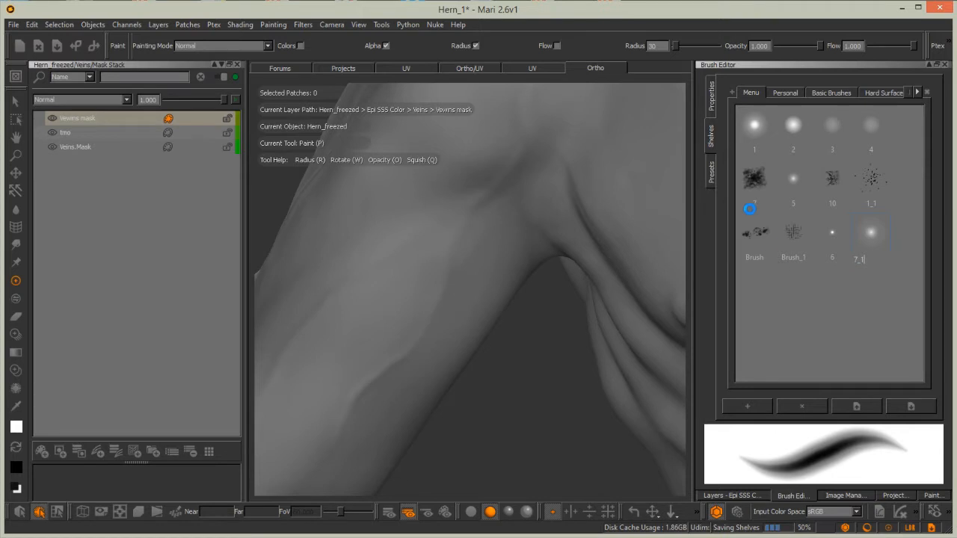
Rename the textured brush 7 on the Menu shelf as tmp and the newly added soft brush as 7
click(754, 179)
double_click(754, 204)
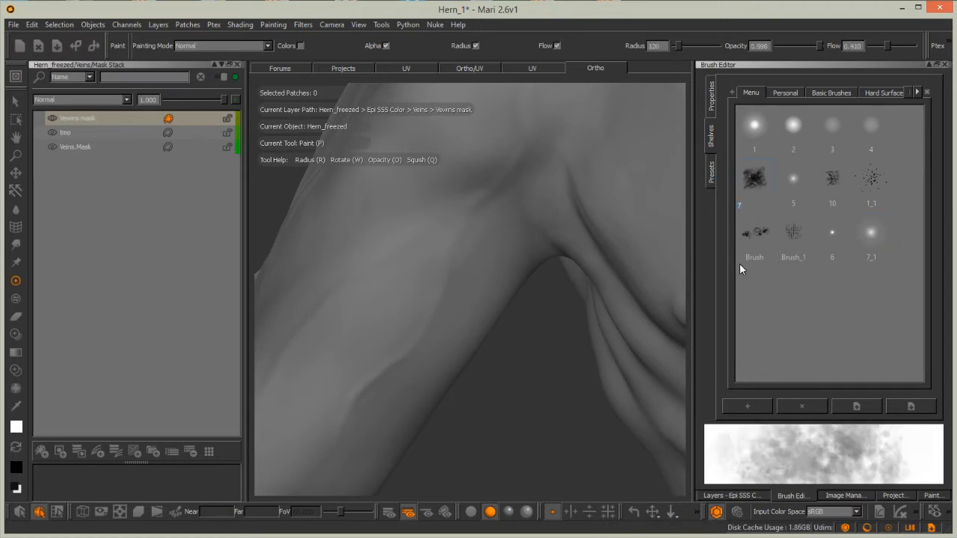
text(tmp)
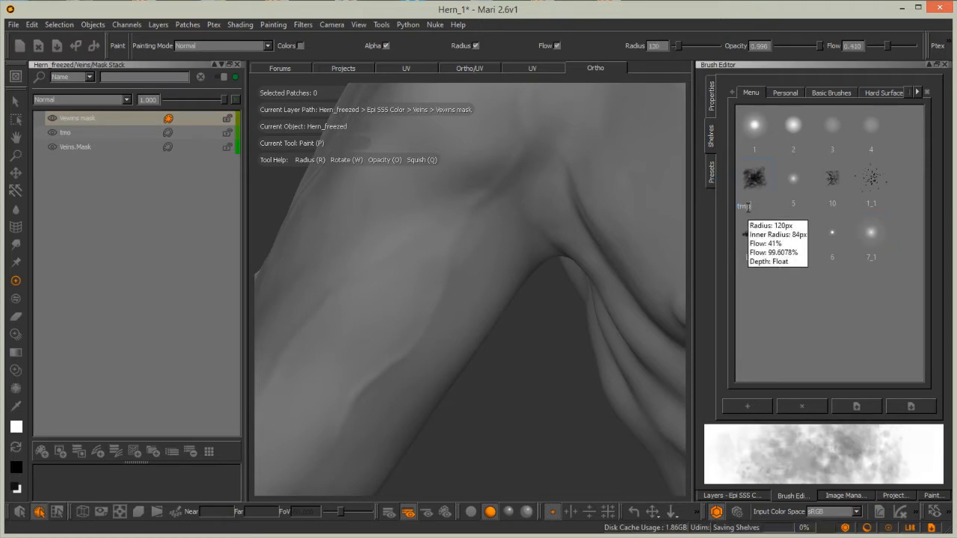
click(871, 255)
double_click(870, 257)
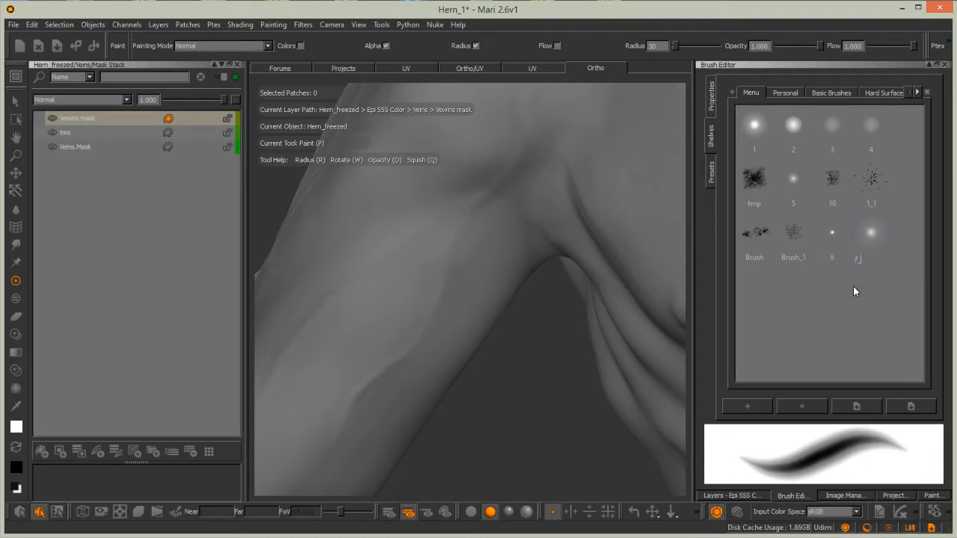
Choose the new brush 7, paint a soft white vein down the inner upper arm, and bake it
key(k)
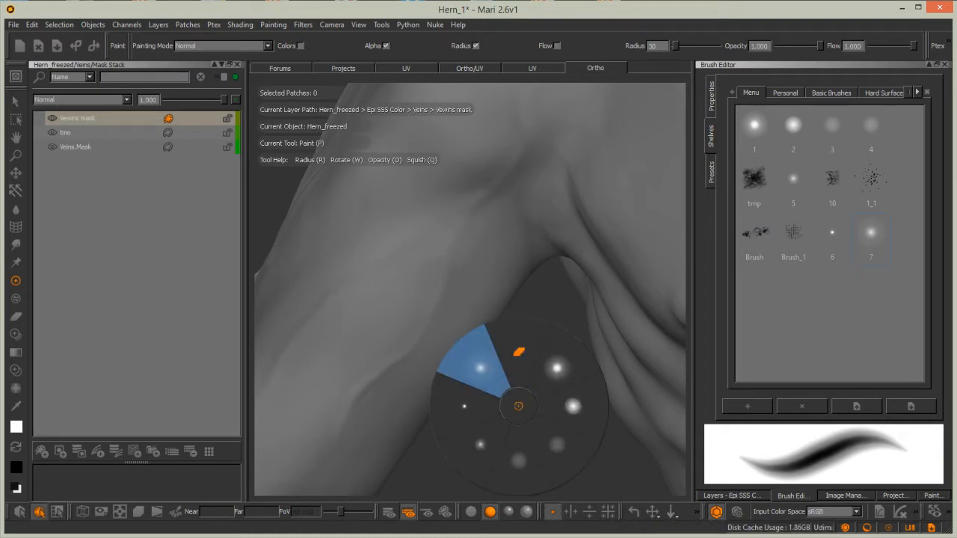
click(487, 364)
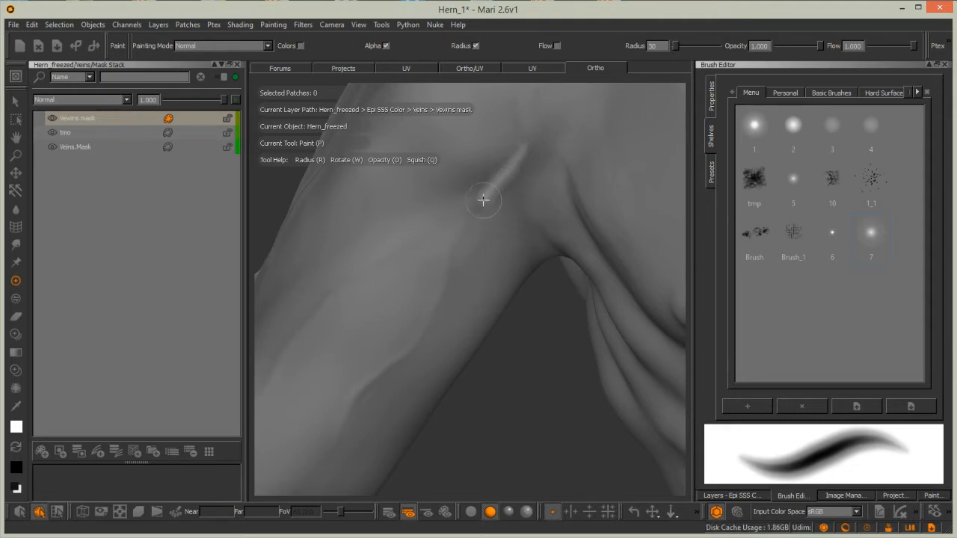
drag(483, 199, 457, 241)
drag(445, 288, 390, 368)
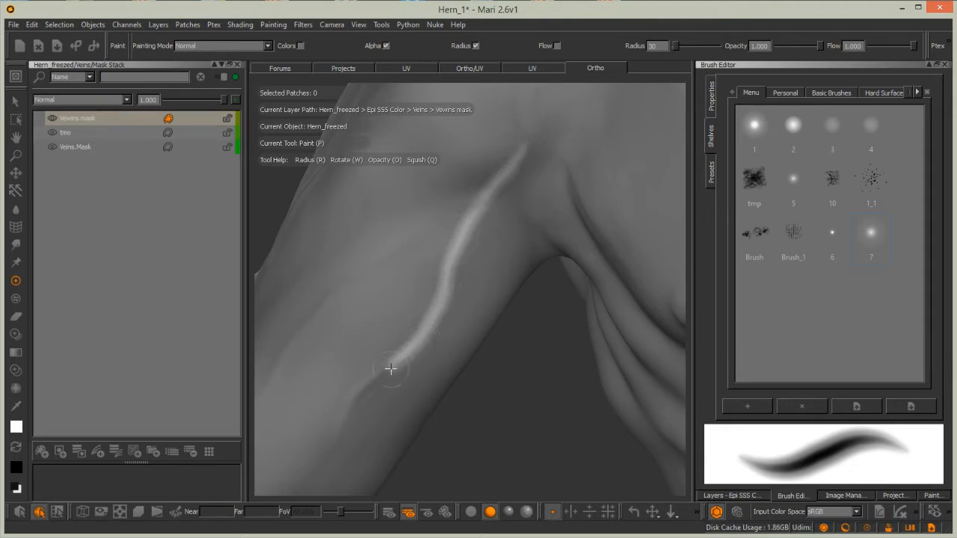
drag(358, 400, 331, 453)
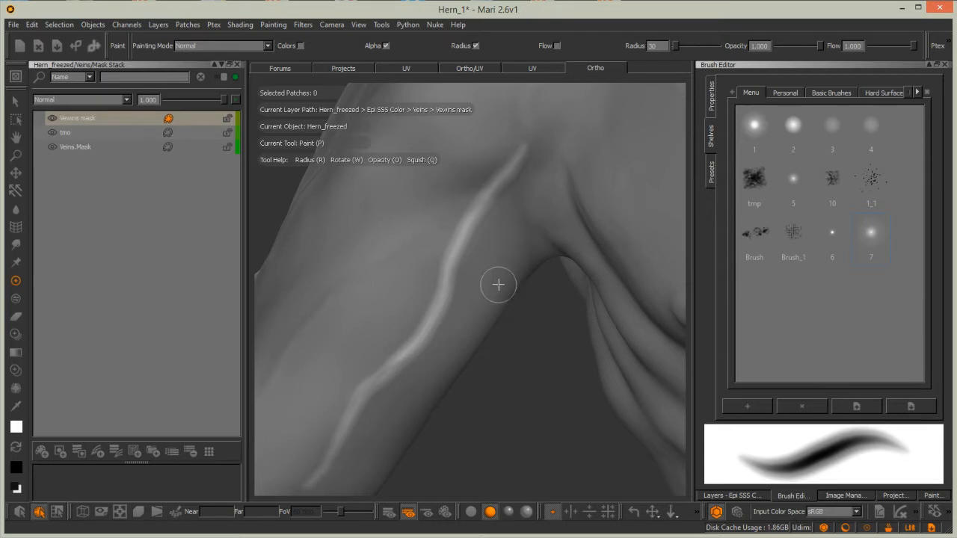
key(b)
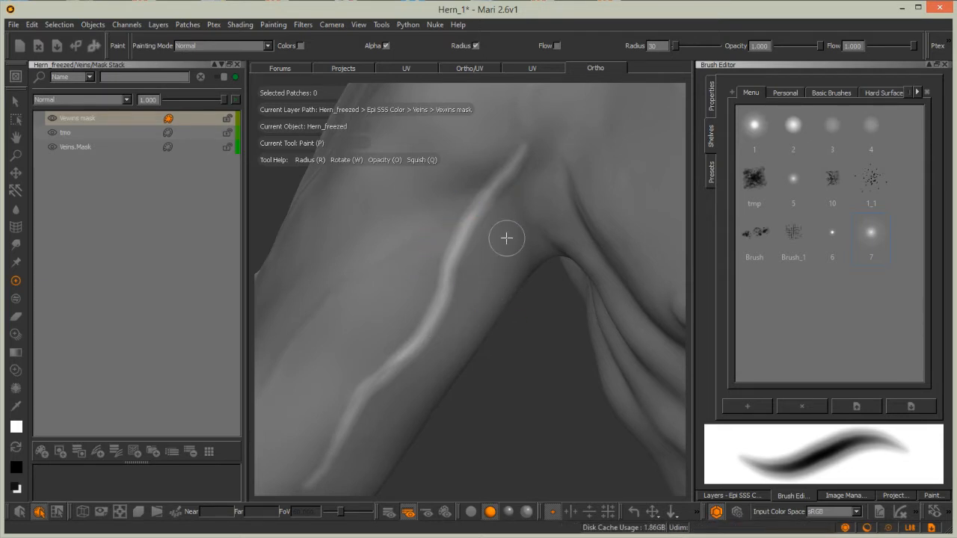
Try another white stroke overlapping the upper end of the arm vein, and undo it
mouse_move(483, 277)
alt+right_down()
mouse_move(510, 212)
mouse_move(473, 210)
alt+right_up()
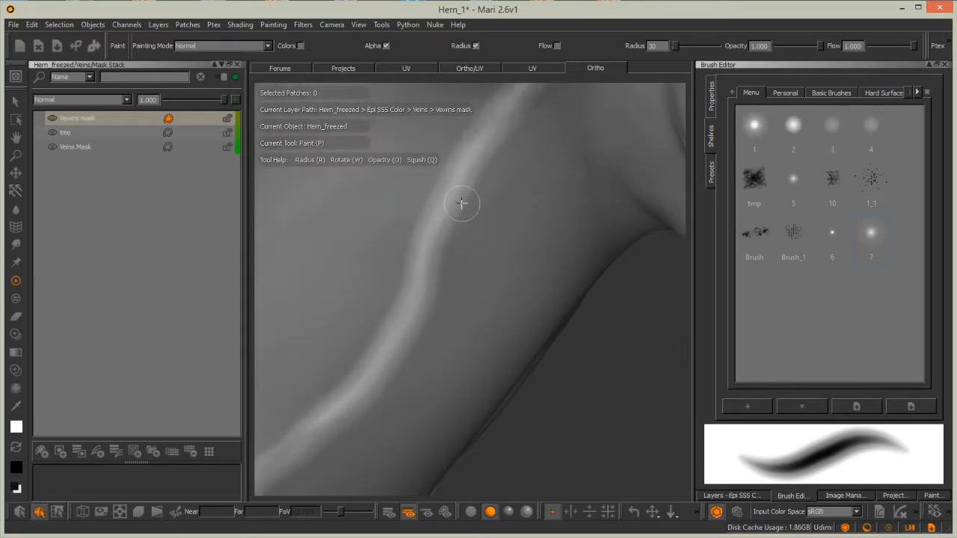
alt+middle_drag(474, 209, 536, 261)
alt+right_drag(536, 260, 530, 227)
alt+drag(595, 249, 505, 246)
key(p)
drag(523, 121, 565, 448)
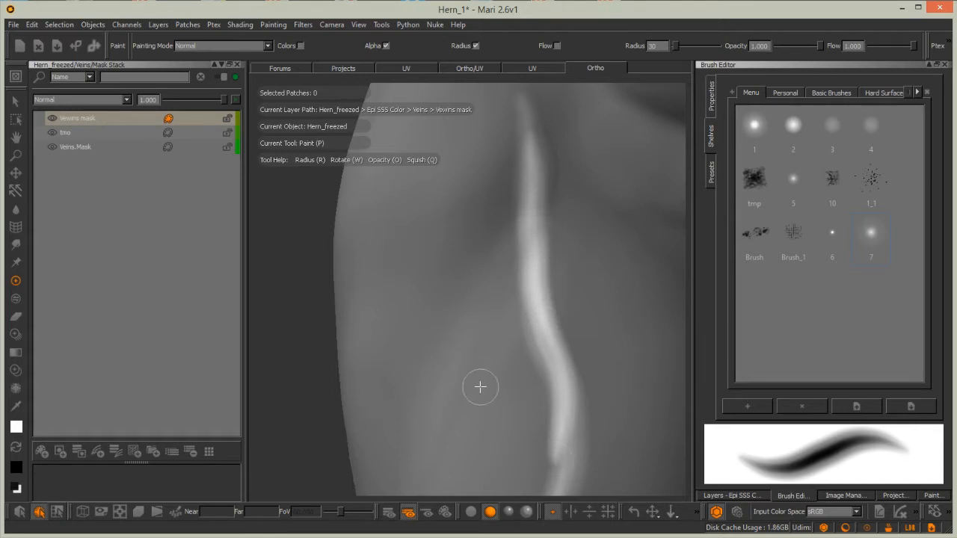
key(ctrl+z)
Paint a long winding white vein over the adjoining skin and branch a second vein off its lower half
mouse_move(477, 181)
alt+mouse_down()
mouse_move(429, 333)
mouse_move(440, 205)
mouse_move(428, 264)
mouse_move(401, 226)
mouse_move(513, 218)
mouse_move(455, 173)
alt+mouse_up()
mouse_move(410, 111)
alt+mouse_down()
mouse_move(448, 192)
mouse_move(427, 143)
alt+mouse_up()
mouse_move(404, 92)
mouse_down()
mouse_move(498, 207)
mouse_move(539, 381)
mouse_move(579, 459)
mouse_up()
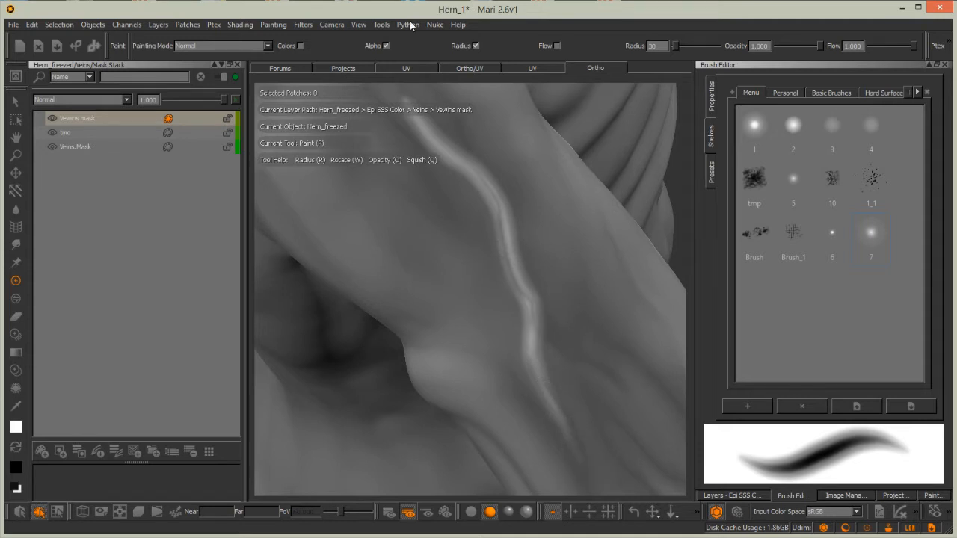
mouse_move(538, 324)
mouse_down()
mouse_move(628, 402)
mouse_move(668, 465)
mouse_up()
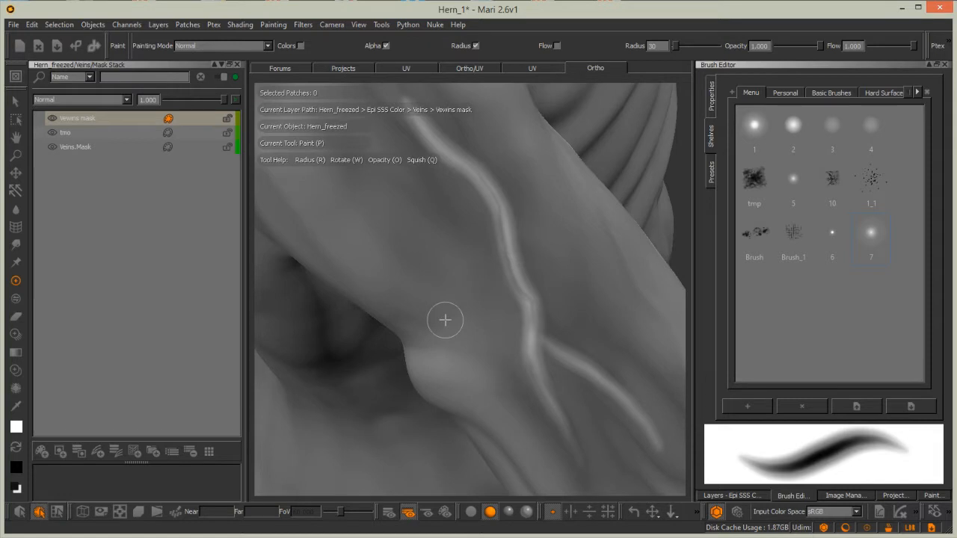
Turn off radius pressure, set the brush radius to 18, paint a winding white vein down the middle of the forearm, and bake it
middle_drag(518, 342, 496, 154)
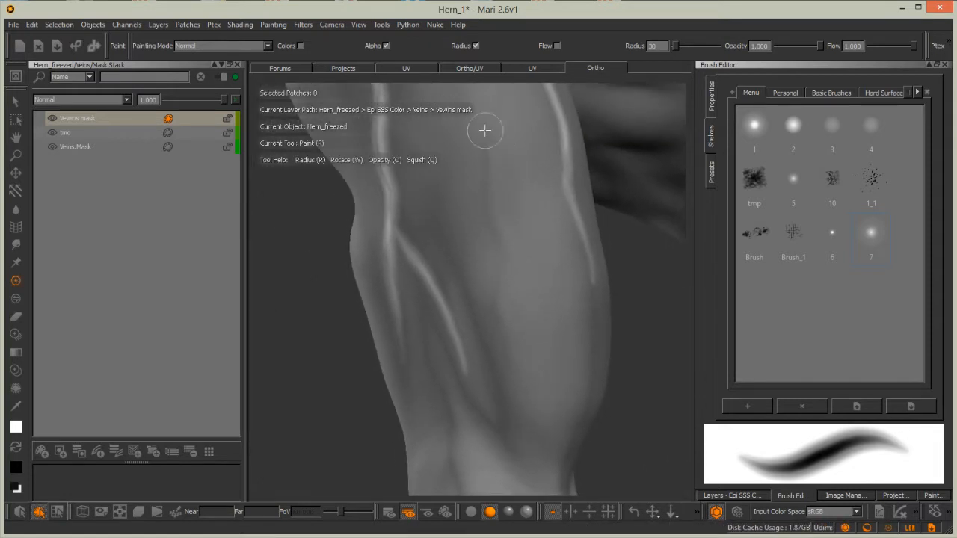
click(475, 45)
key(r)
mouse_move(496, 143)
mouse_down()
mouse_move(481, 116)
mouse_move(525, 419)
mouse_up()
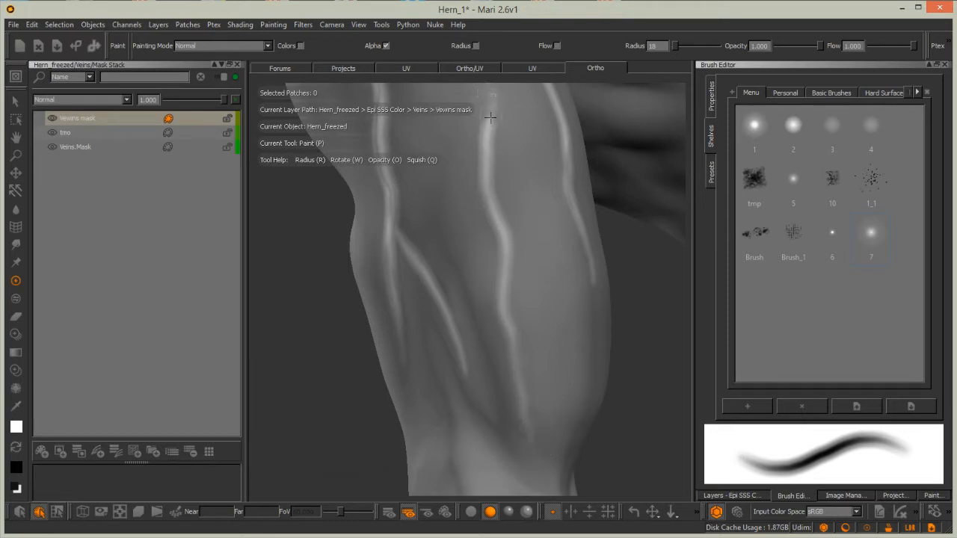
mouse_move(491, 93)
mouse_down()
mouse_move(479, 175)
mouse_move(490, 120)
mouse_up()
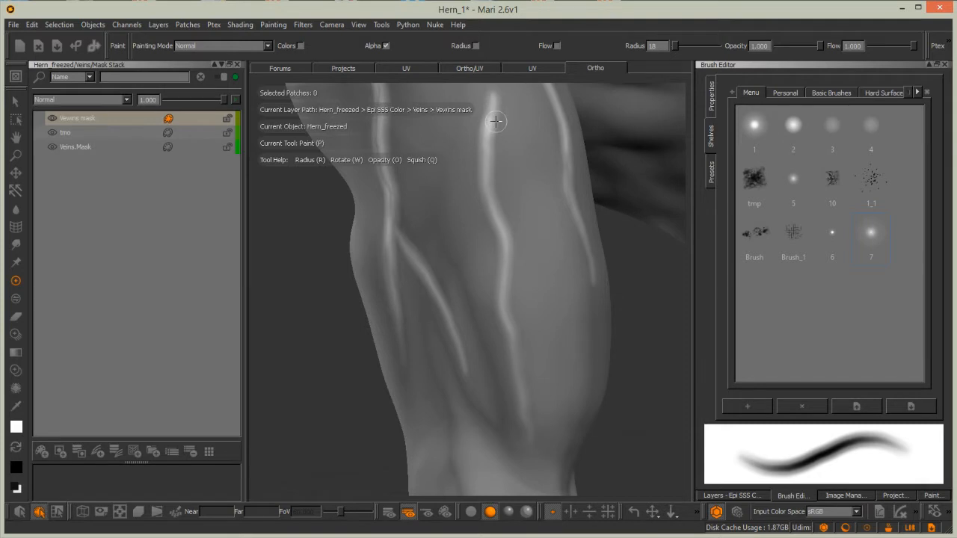
key(b)
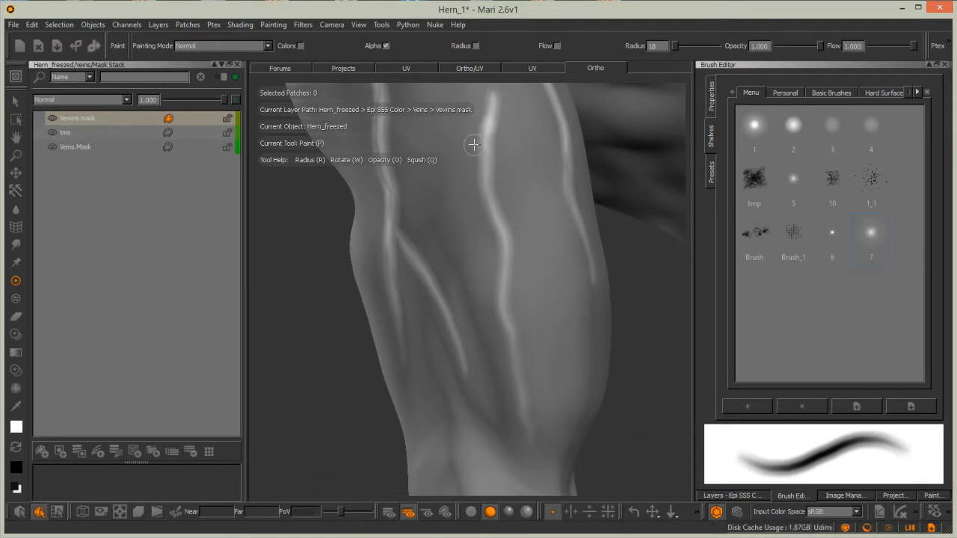
Activate the Blur tool and examine the painted arm veins up close and from other angles
alt+drag(522, 373, 538, 364)
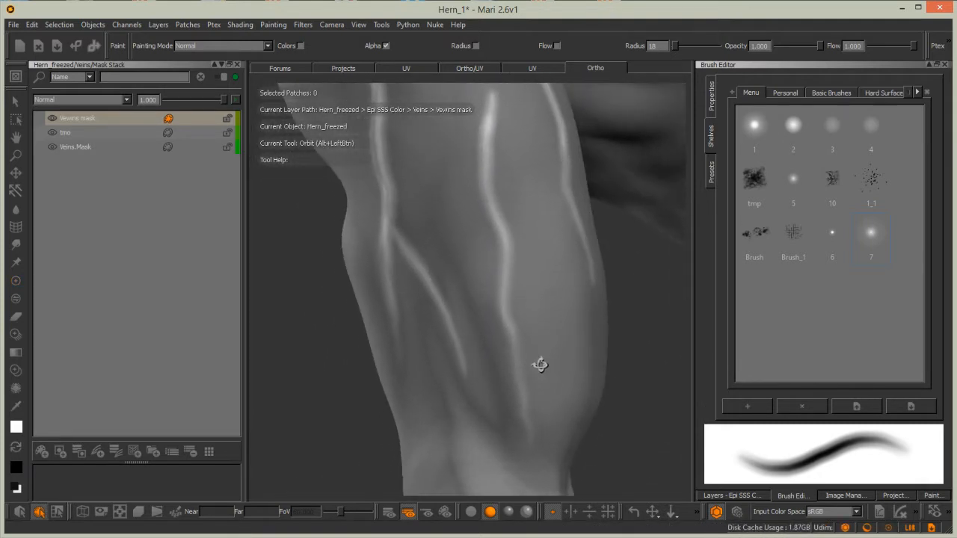
alt+middle_drag(497, 230, 503, 188)
alt+right_drag(504, 187, 508, 256)
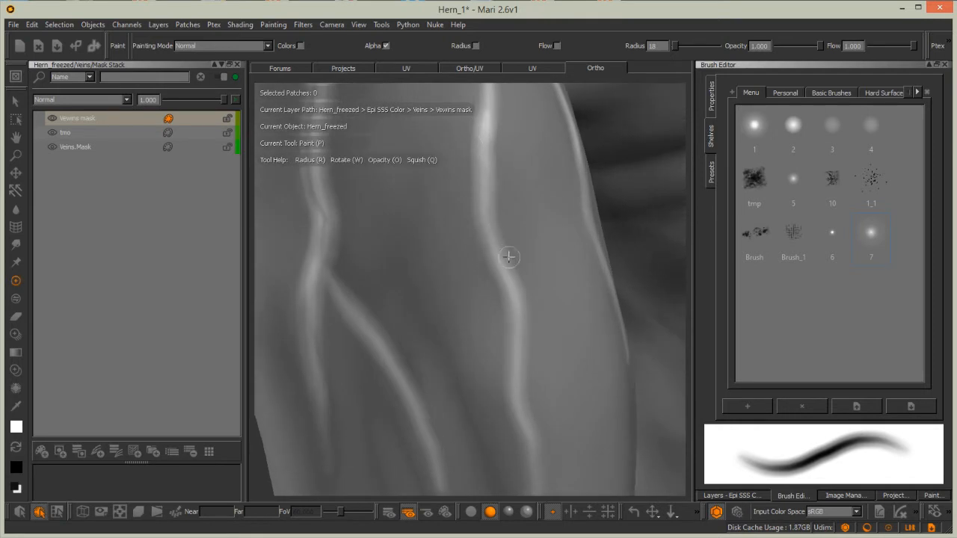
click(16, 209)
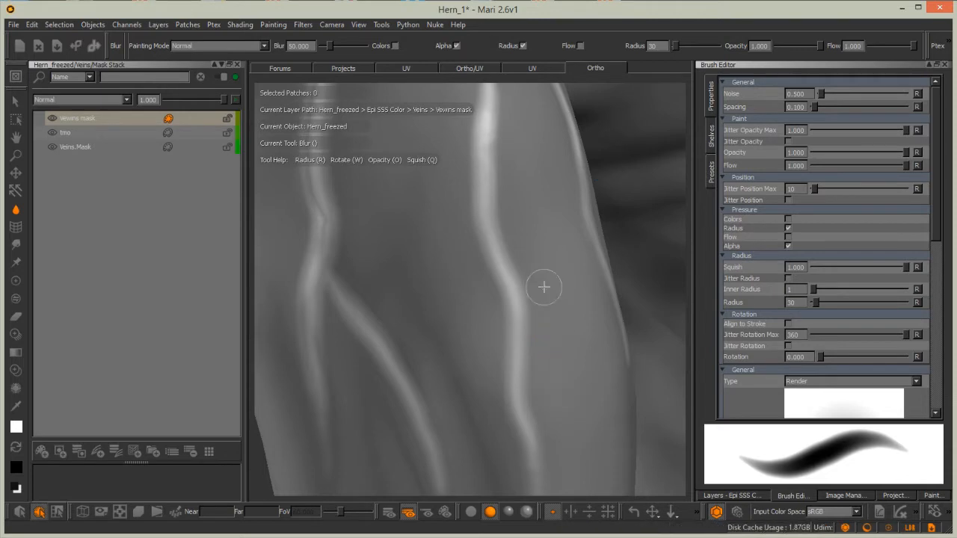
alt+drag(564, 352, 502, 356)
alt+right_drag(502, 357, 523, 203)
alt+drag(524, 203, 496, 267)
alt+middle_drag(495, 268, 489, 302)
alt+drag(489, 302, 457, 246)
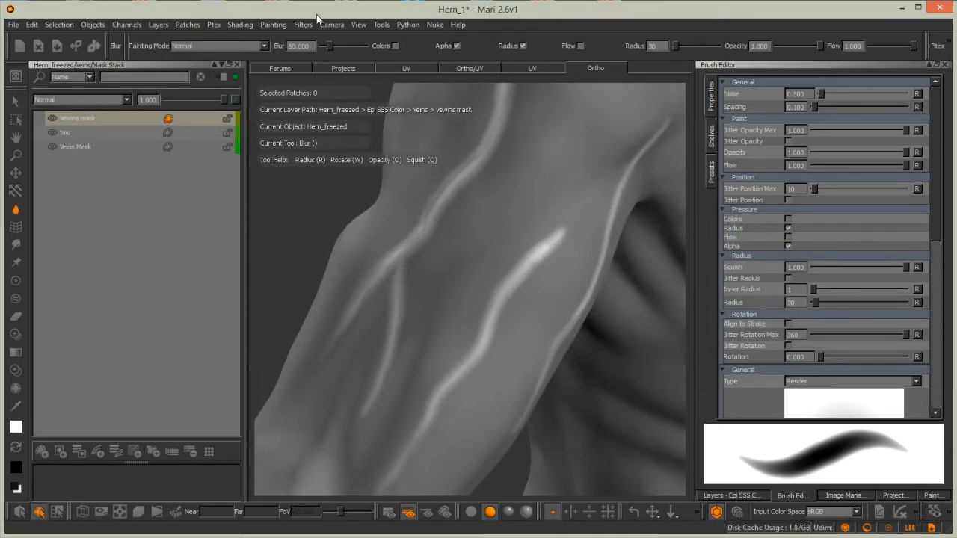
Show the Channels palette and keep Epi SSS Color as the current channel
click(381, 25)
mouse_move(359, 24)
mouse_move(424, 146)
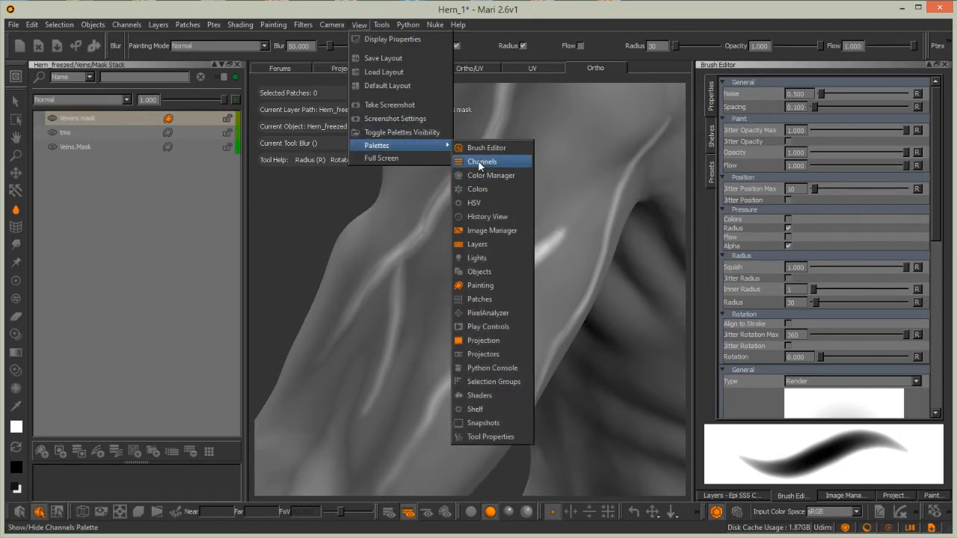
click(479, 161)
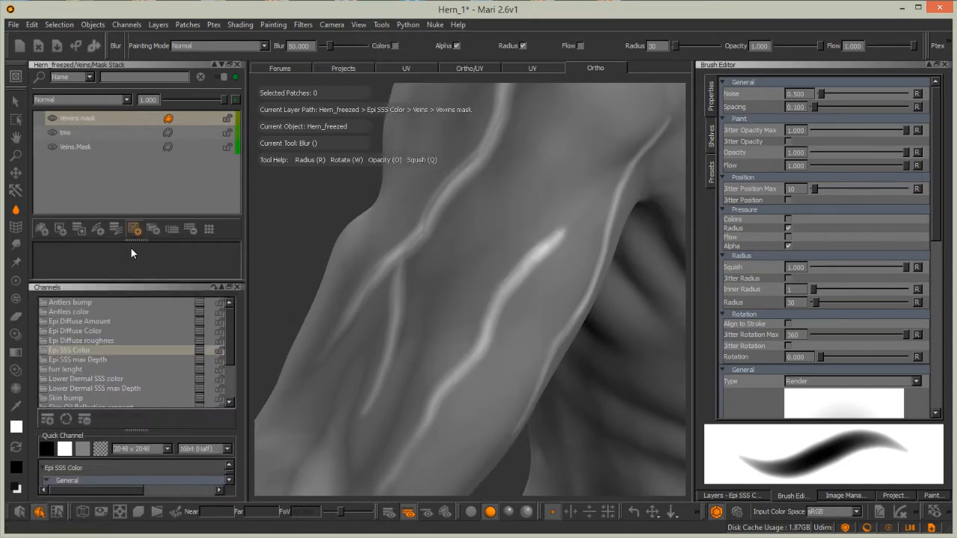
click(80, 349)
click(99, 341)
click(94, 349)
Display the complete Epi SSS Color channel on the arm with flat lighting
click(388, 512)
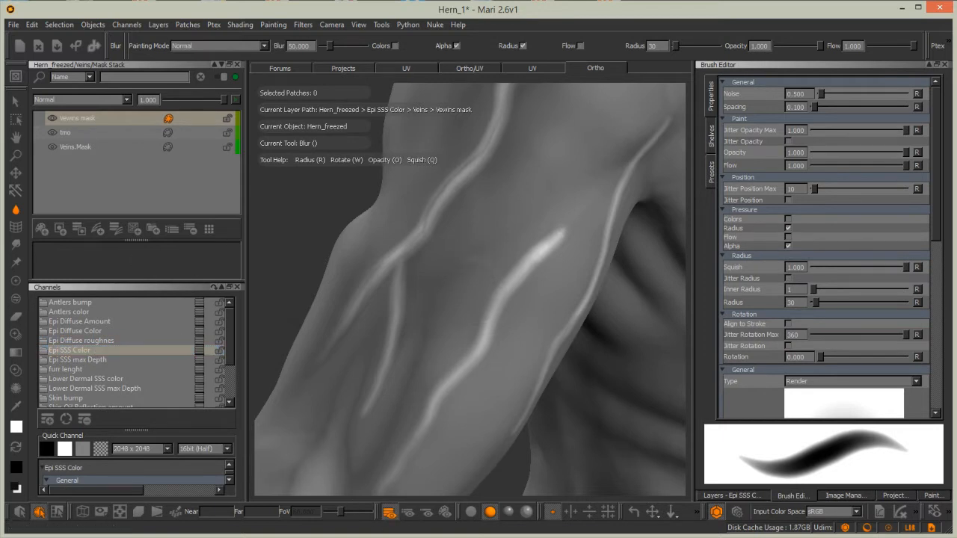
alt+drag(504, 301, 434, 279)
click(470, 512)
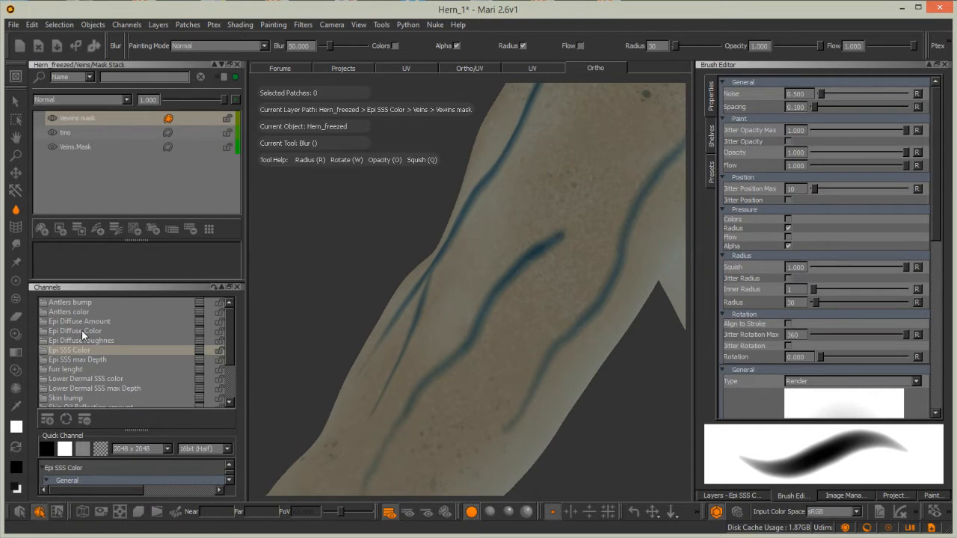
Open the layer stacks of the Upper dermal SSS color and Epi SSS Color channels as floating palettes side by side
drag(232, 331, 232, 358)
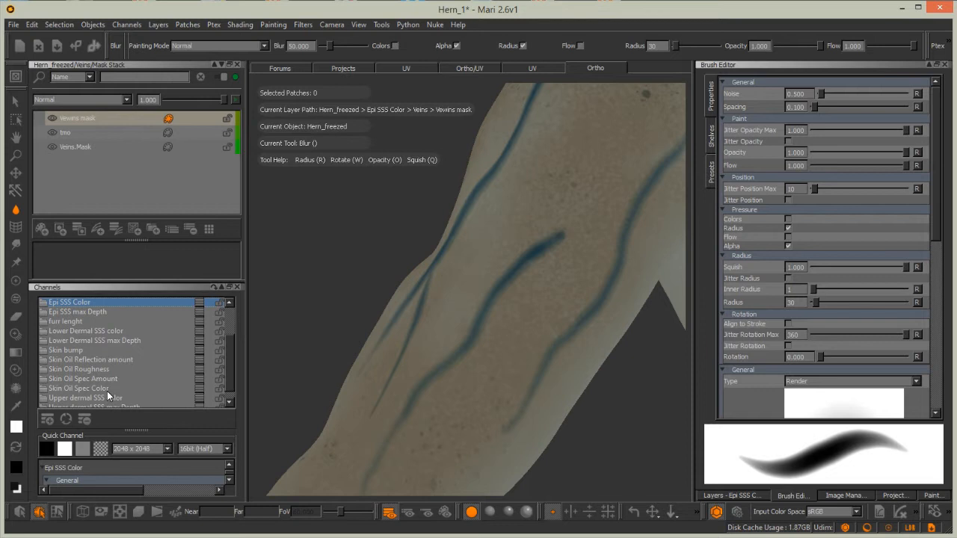
drag(233, 353, 76, 376)
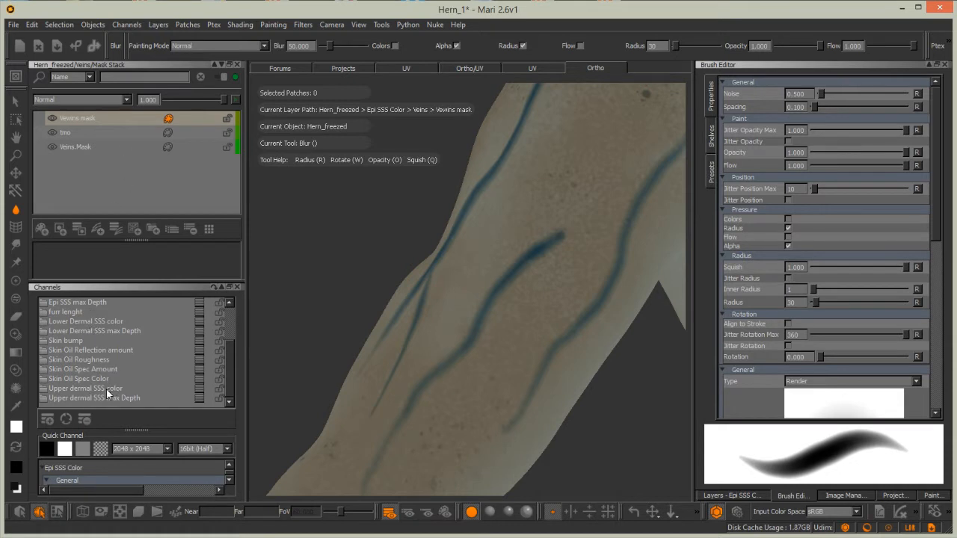
click(201, 393)
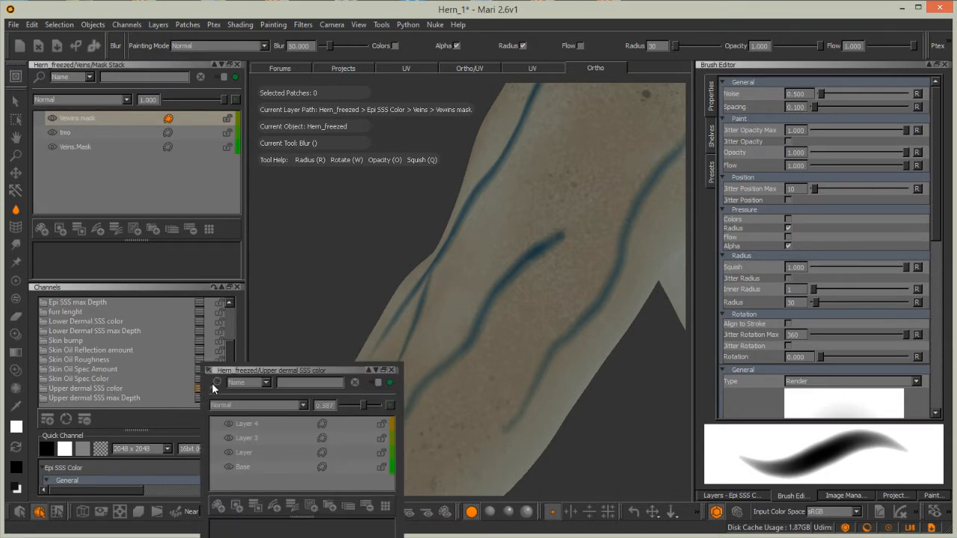
drag(215, 371, 305, 143)
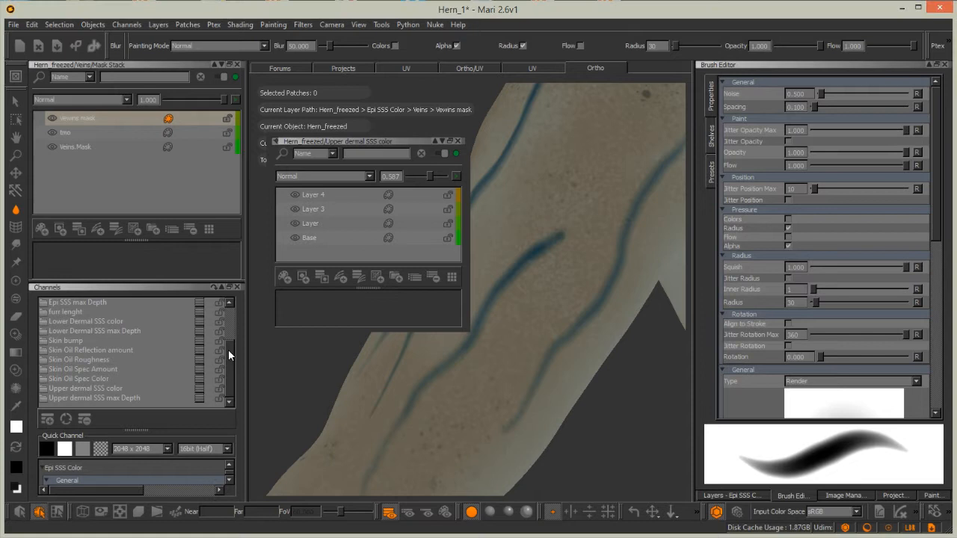
drag(229, 352, 224, 317)
click(200, 350)
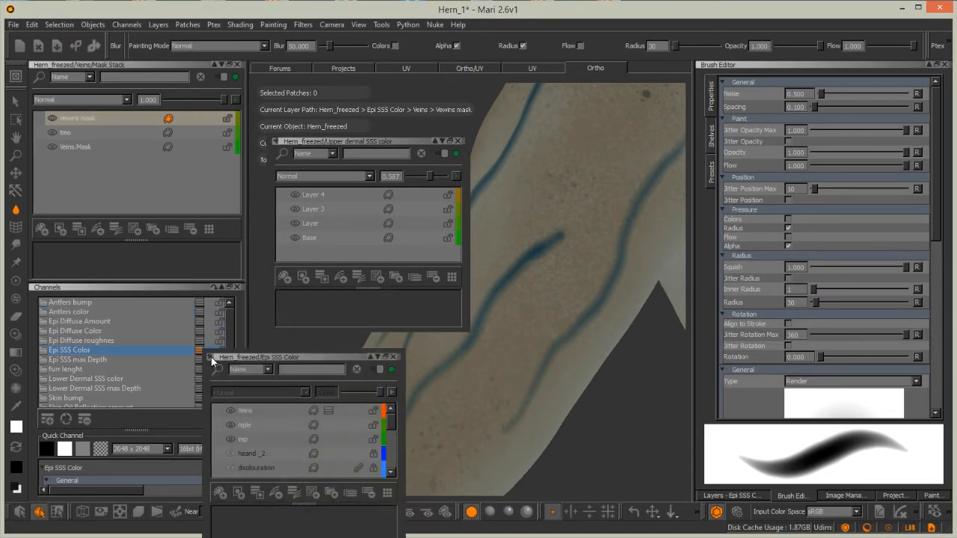
drag(212, 356, 500, 146)
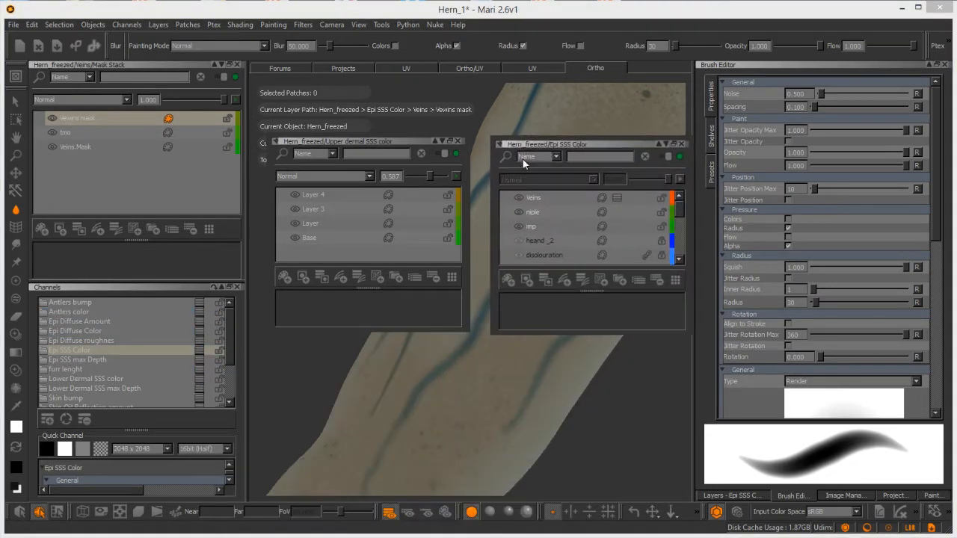
Add a layer named Veins - Upper dermal above Layer 4 in Upper dermal SSS color and give it a mask stack
click(565, 198)
click(314, 195)
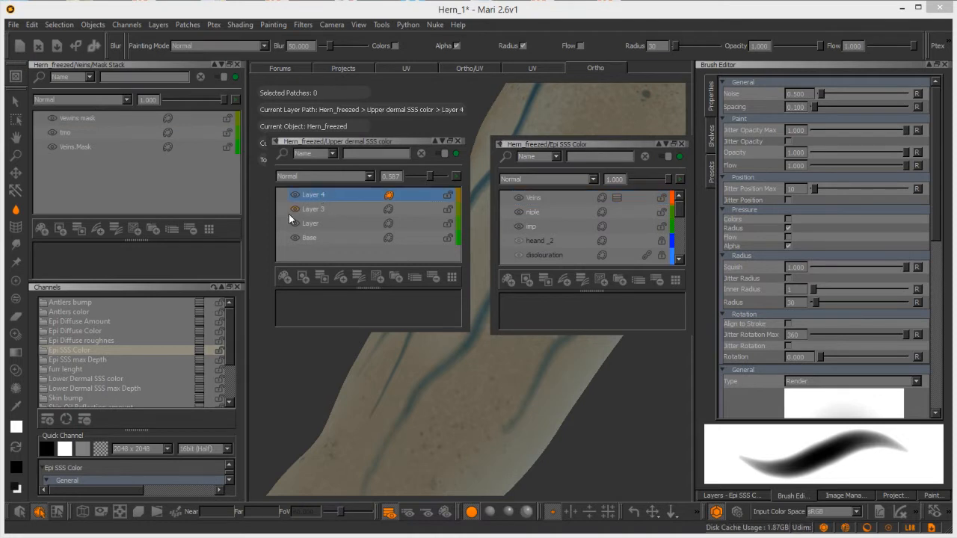
click(285, 278)
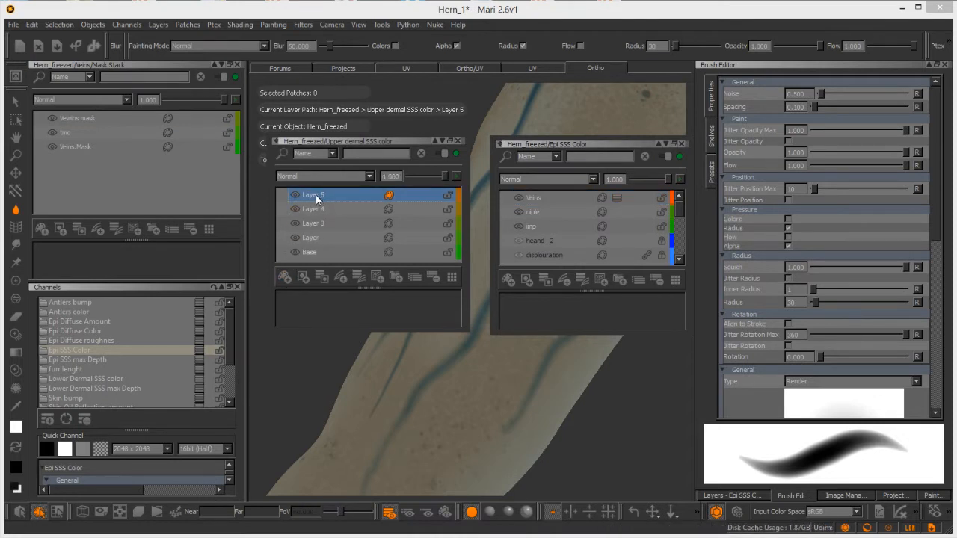
text(Veins - Upper dermal)
click(321, 278)
Close the docked Veins mask stack and open the Veins and Veins - Upper dermal mask stacks as floating palettes beneath their channels' layers
click(617, 198)
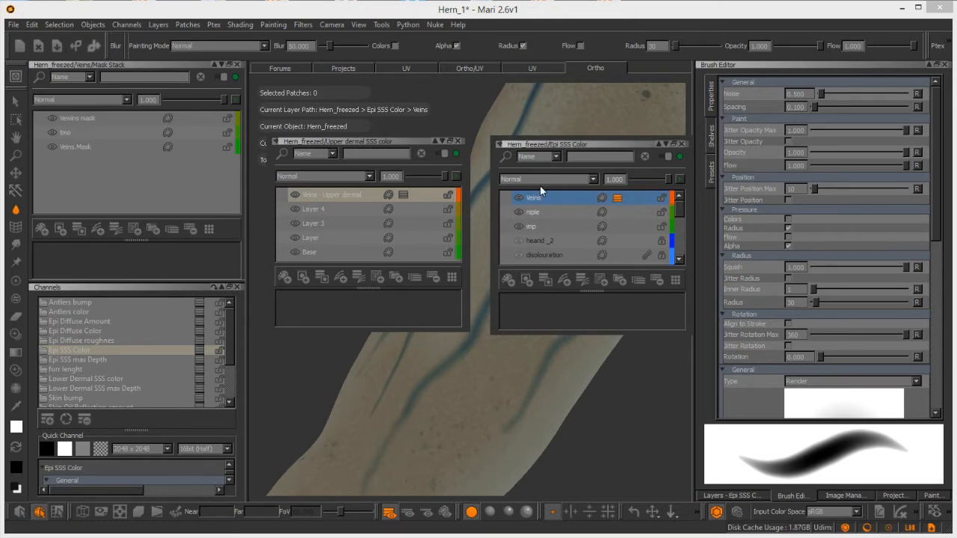
click(72, 67)
click(235, 65)
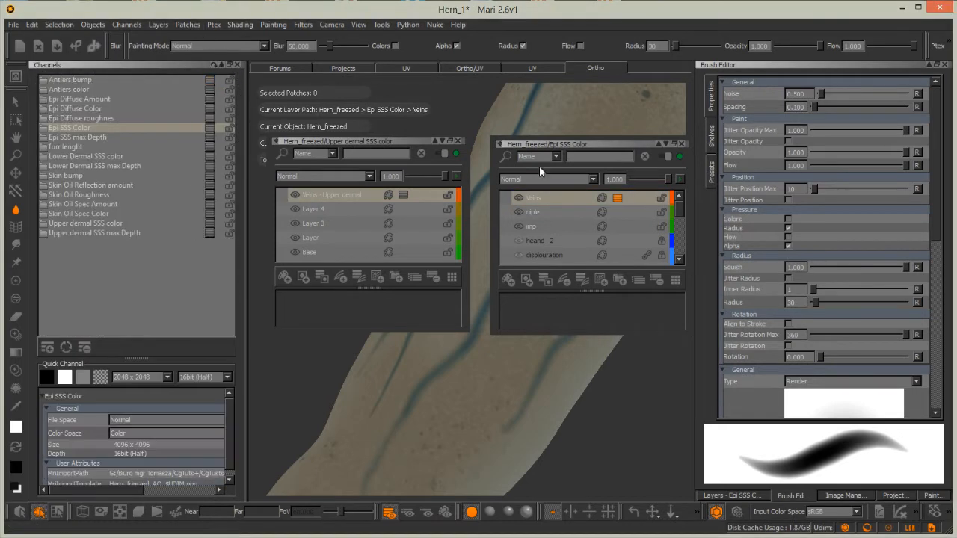
click(617, 198)
drag(157, 64, 691, 272)
click(618, 198)
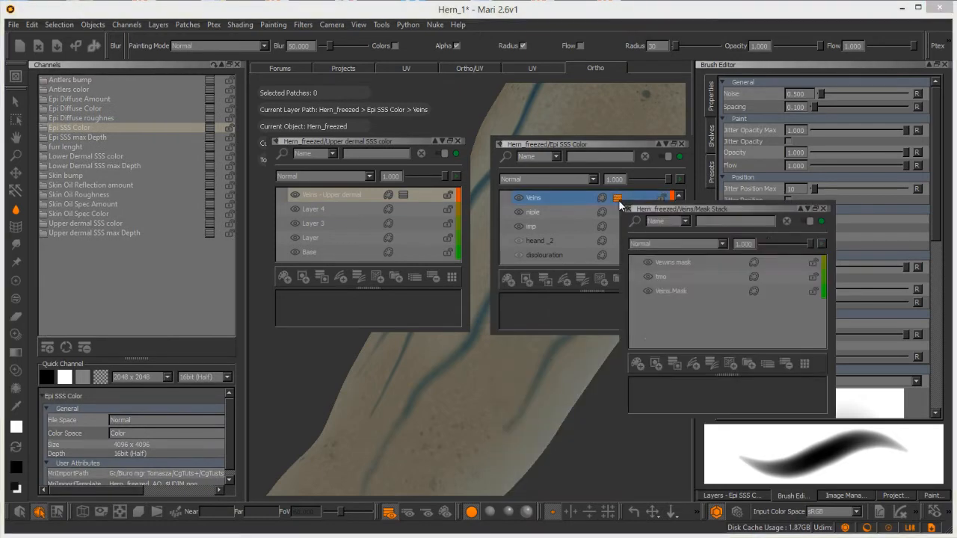
drag(642, 208, 521, 318)
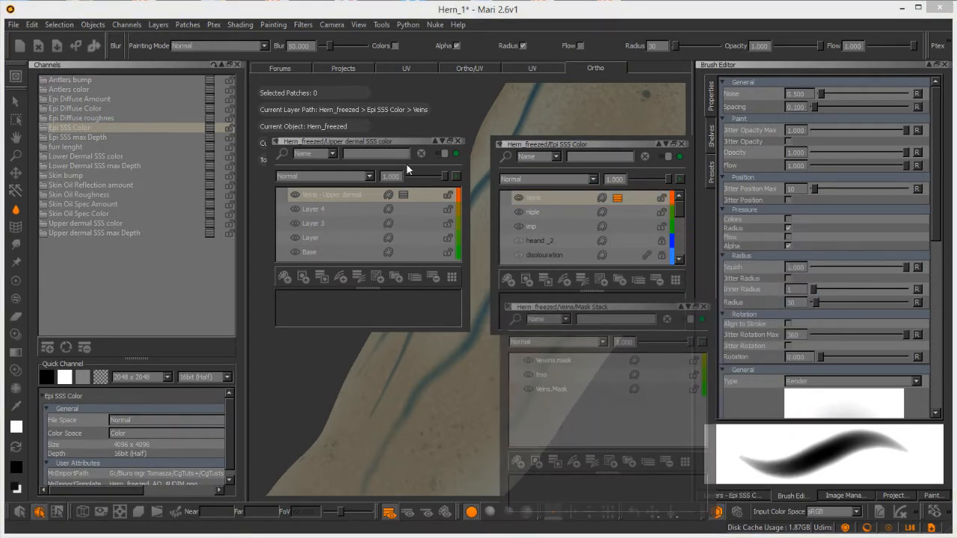
click(618, 198)
drag(629, 211, 521, 284)
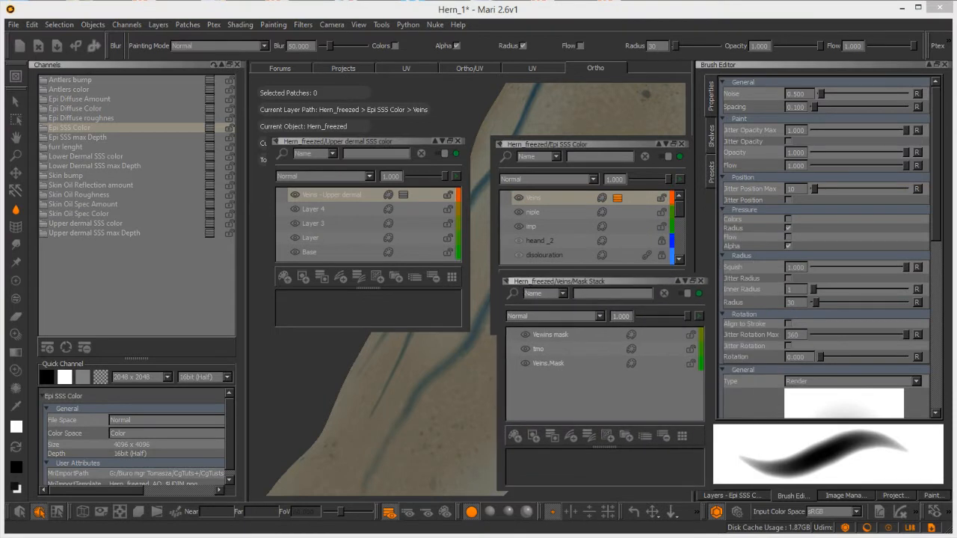
click(403, 195)
drag(420, 198, 293, 297)
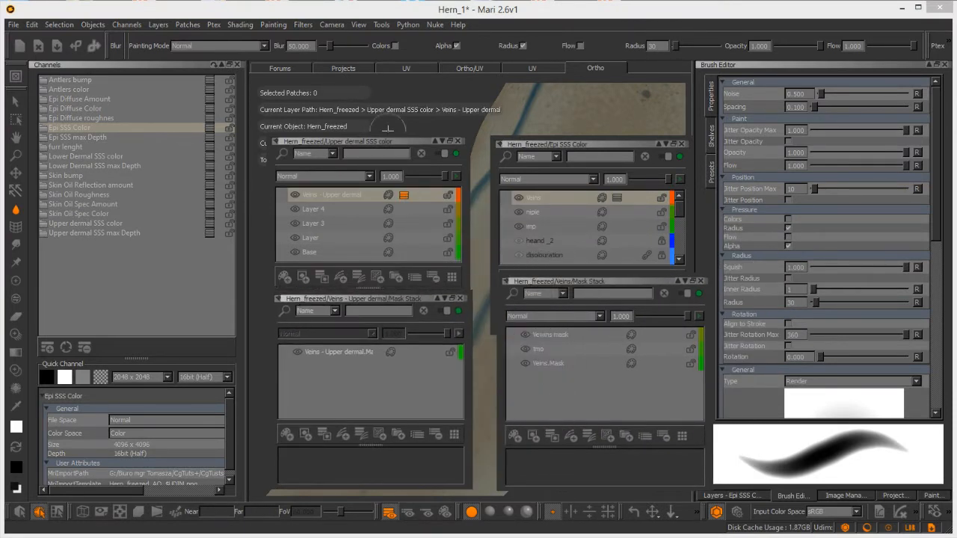
Share the Veins.Mask layer and place its shared copy above the base layer in the Veins - Upper dermal mask stack
click(550, 336)
click(338, 351)
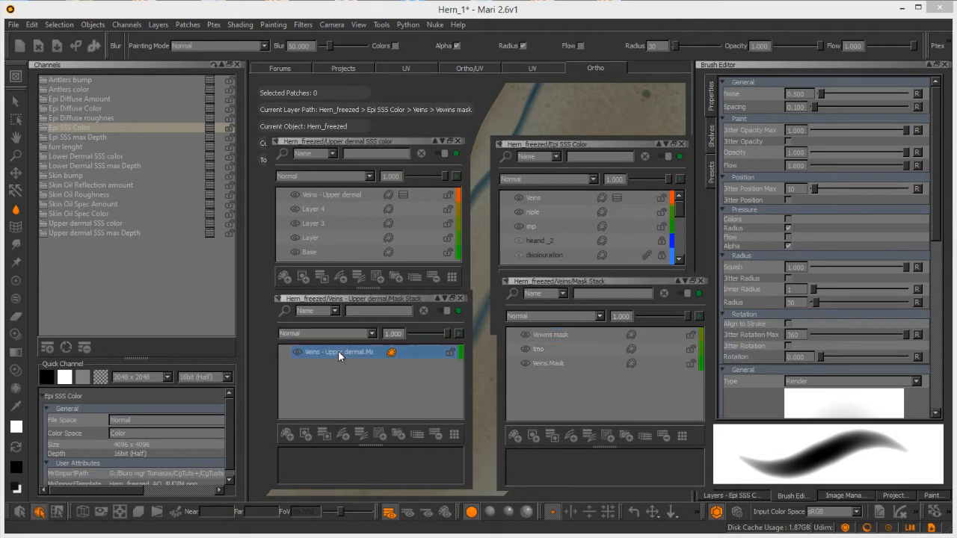
click(532, 362)
click(354, 354)
click(547, 364)
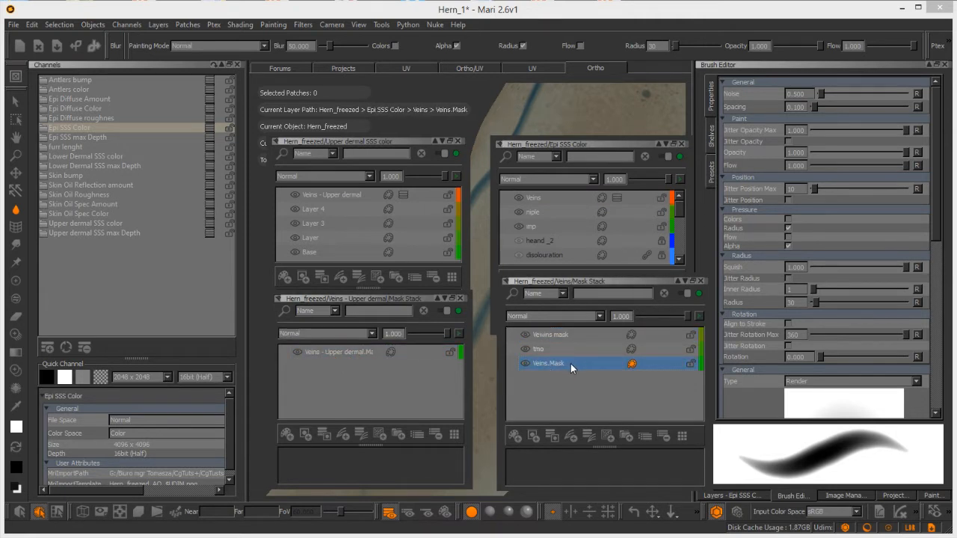
right_click(570, 363)
mouse_move(598, 276)
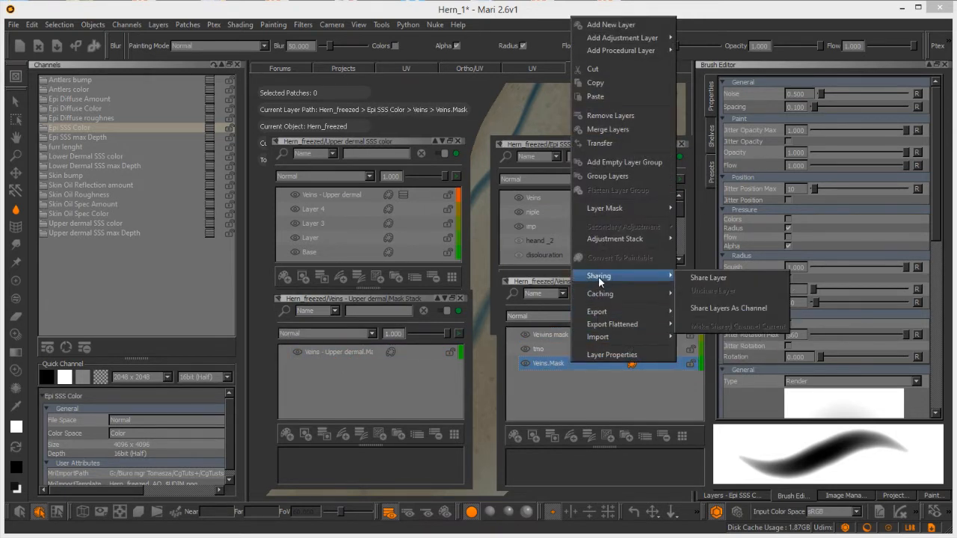
click(705, 278)
drag(571, 363, 310, 344)
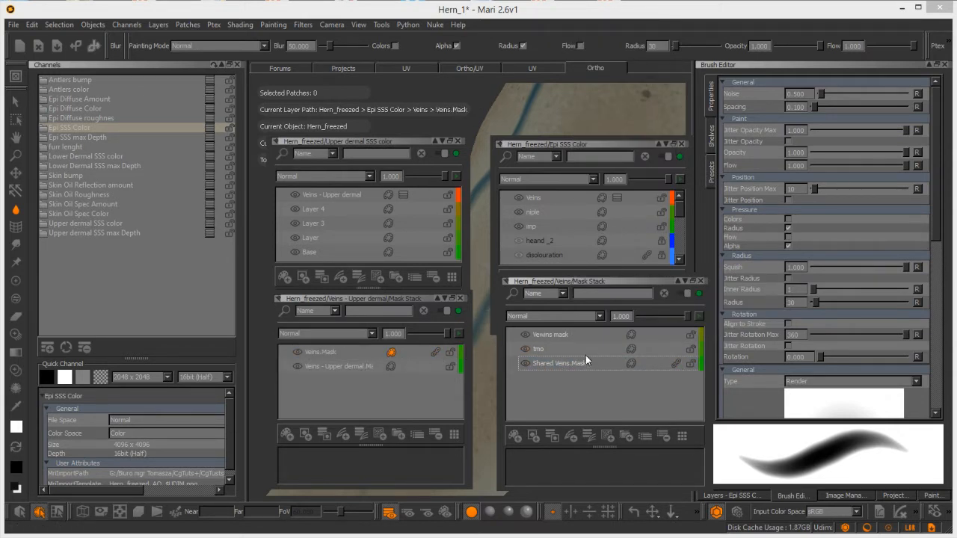
Share the Vewins mask layer, move its shared copy to the top of the Veins - Upper dermal mask stack, and reselect Vewins mask
click(550, 336)
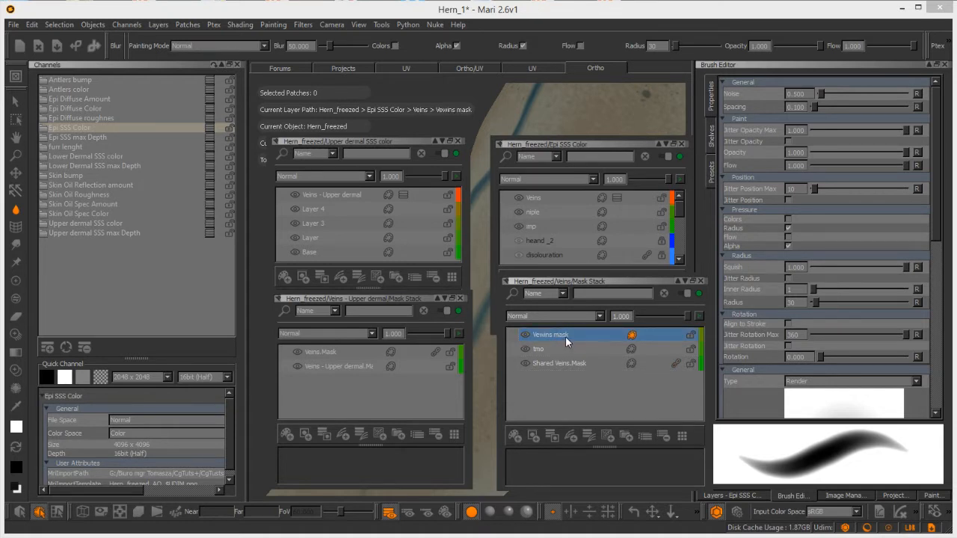
right_click(565, 334)
mouse_move(598, 248)
click(686, 249)
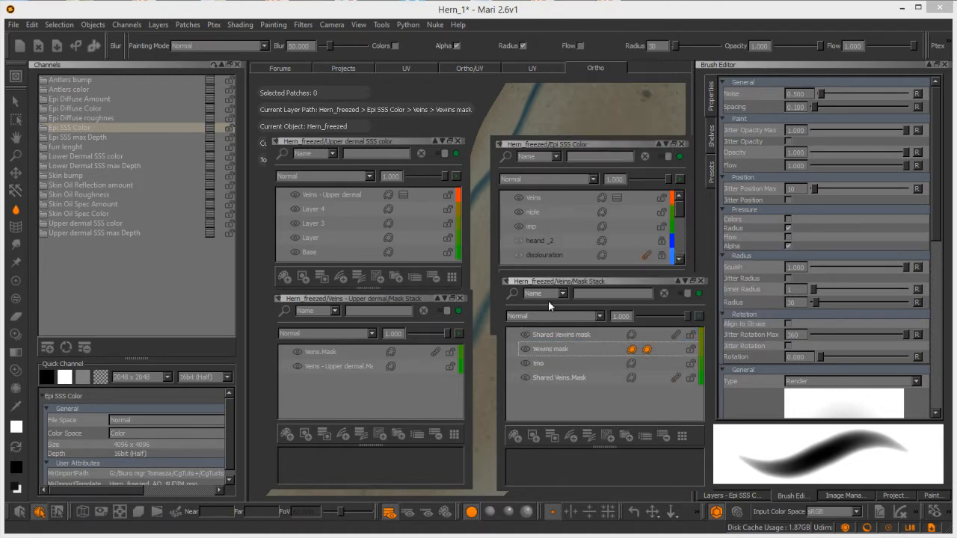
click(589, 334)
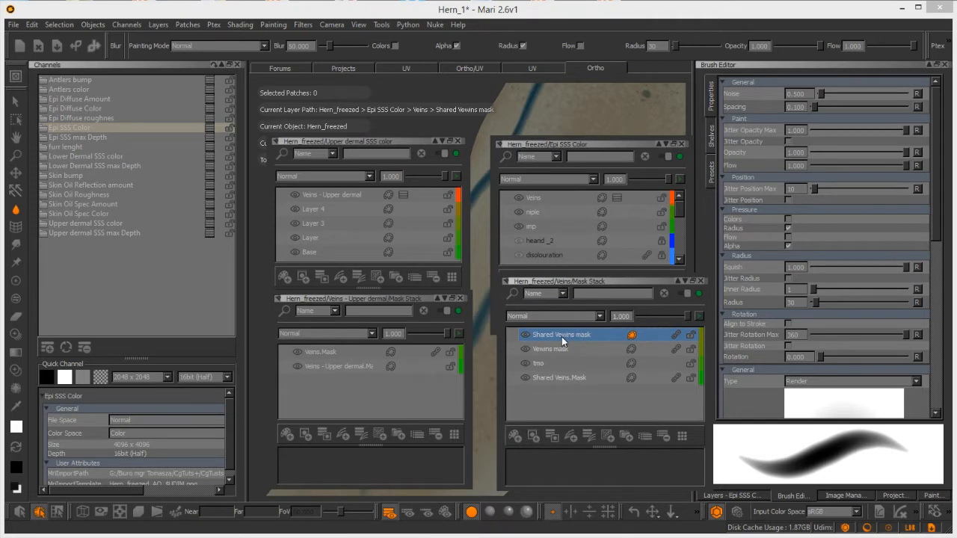
drag(411, 349, 412, 351)
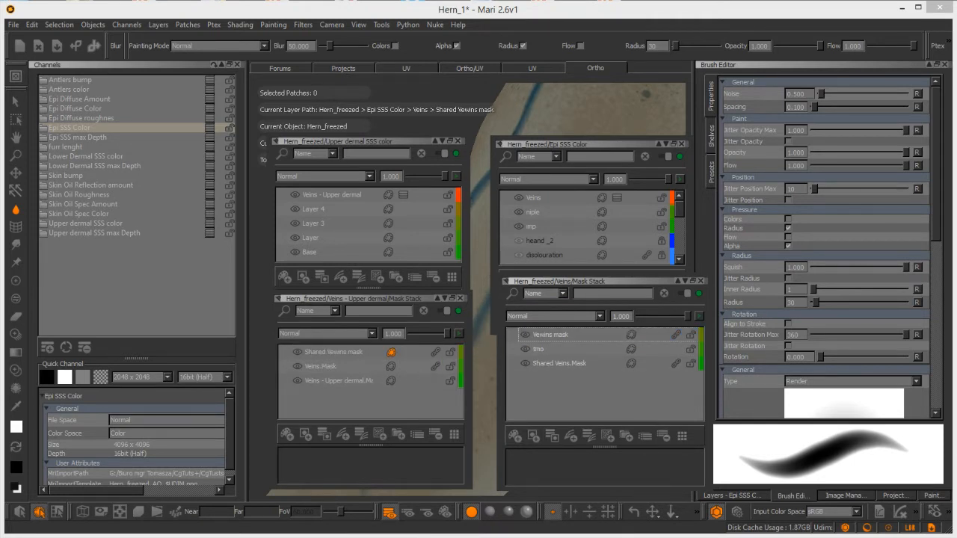
click(547, 335)
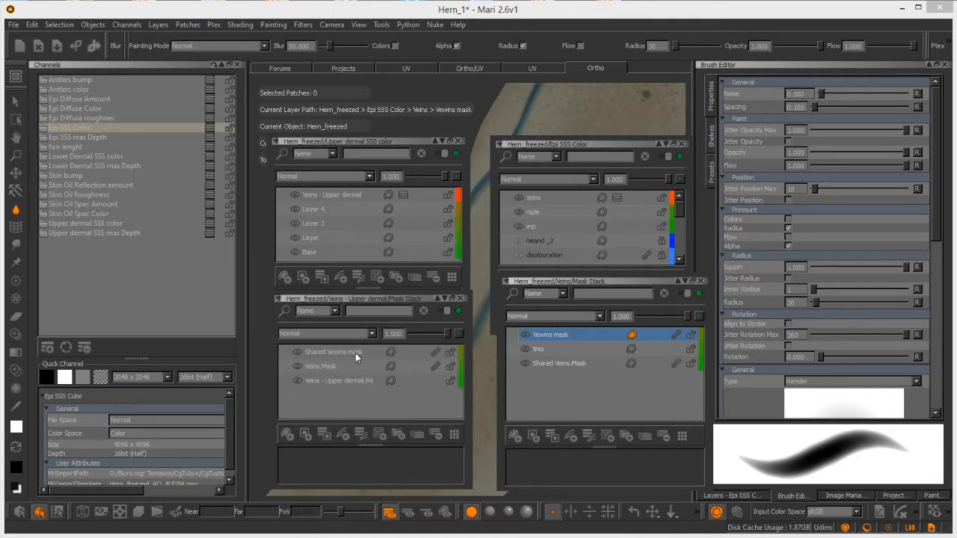
Close the Veins and Veins - Upper dermal mask stacks and the Epi SSS Color and Upper dermal SSS color layer palettes
click(700, 281)
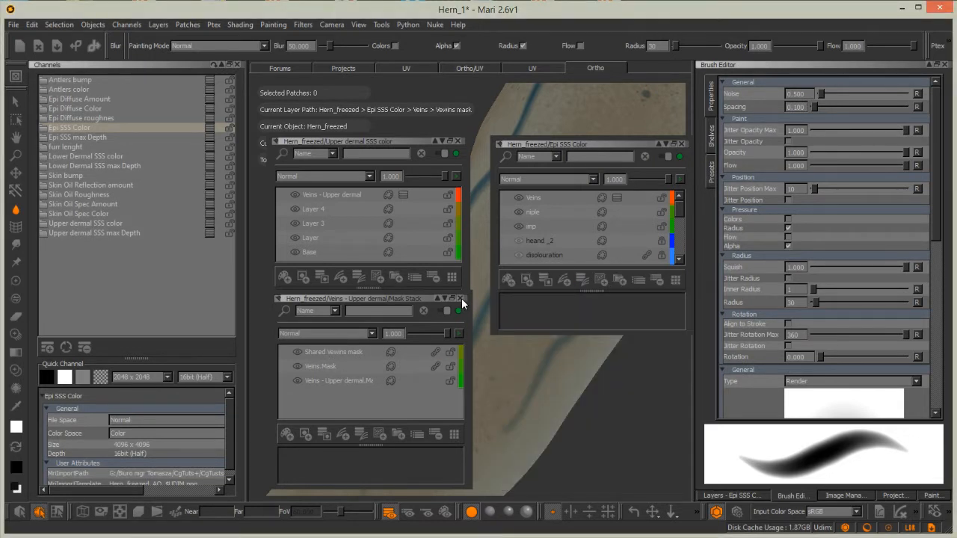
click(461, 298)
click(681, 144)
click(457, 141)
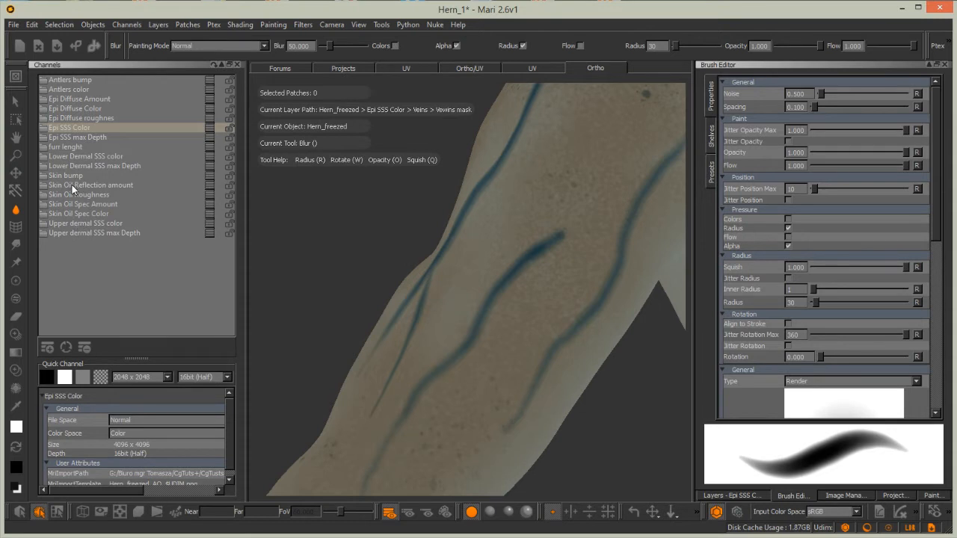
Open the Veins mask stack in Epi SSS Color, select its tmo layer, and close both floating palettes
click(209, 127)
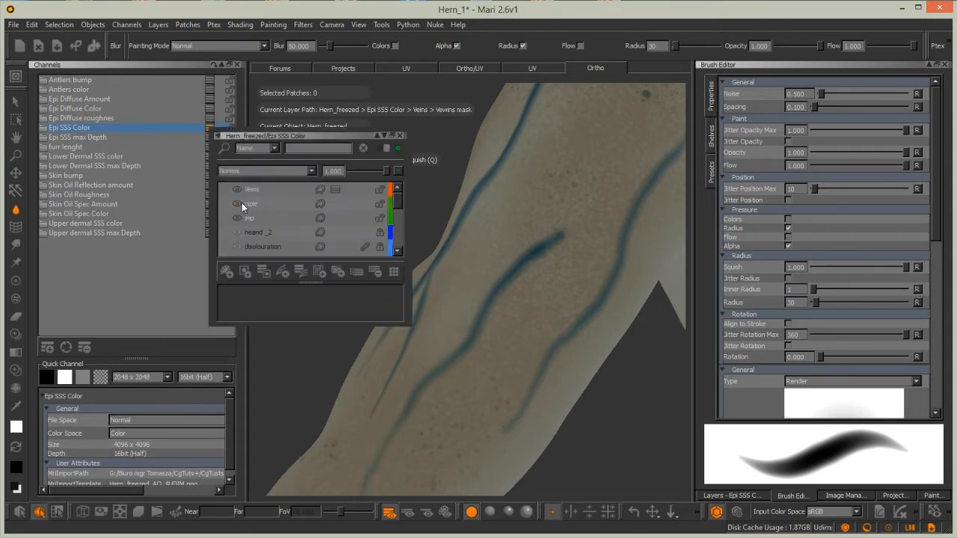
click(336, 190)
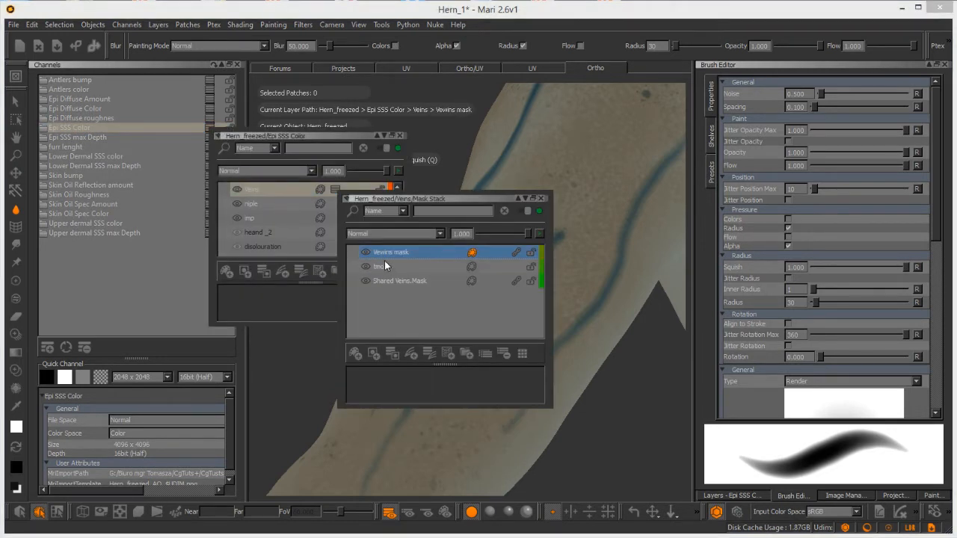
click(384, 263)
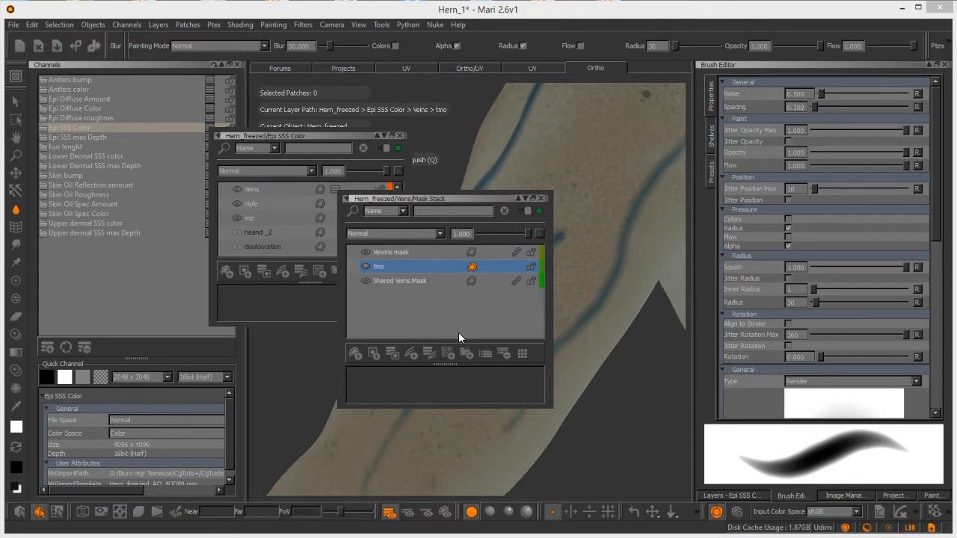
drag(529, 196, 382, 306)
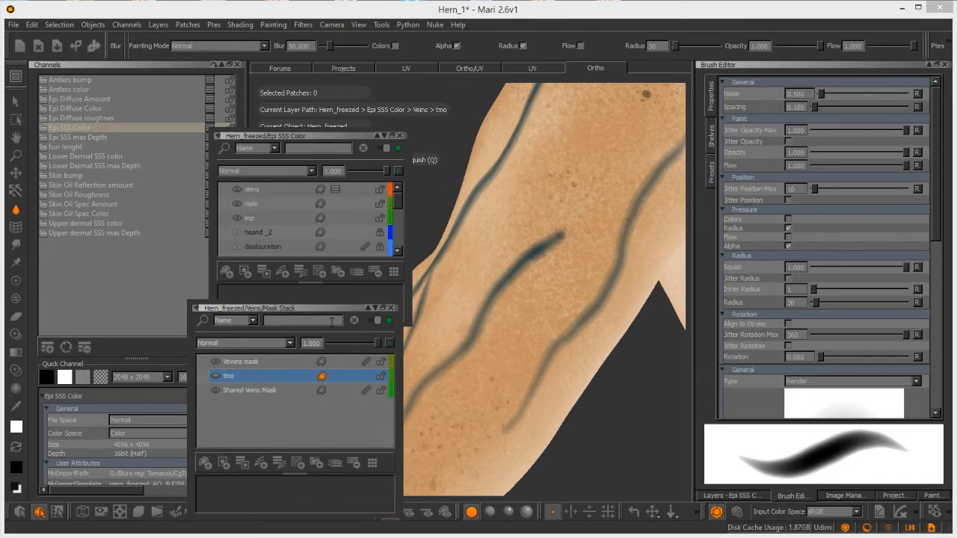
click(390, 308)
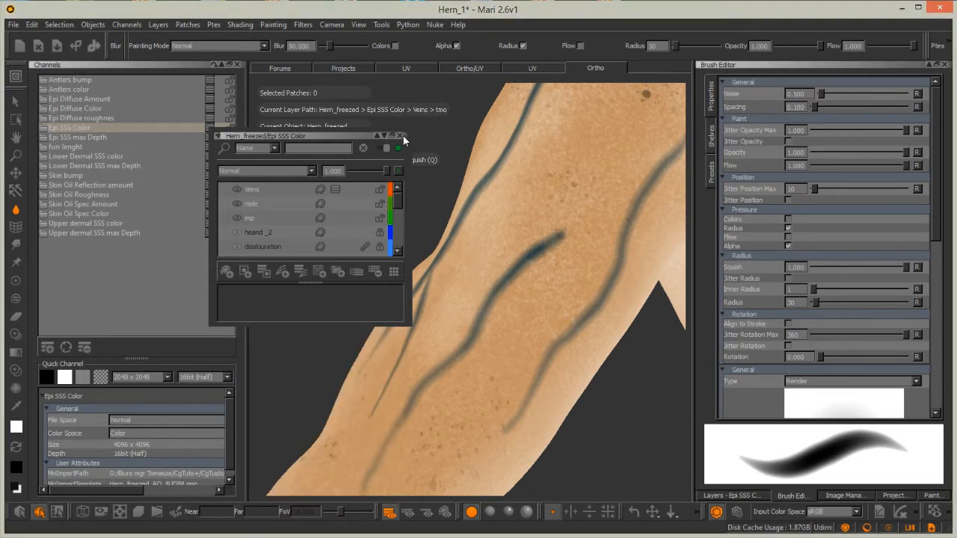
click(401, 136)
Make the Veins - Upper dermal layer in Upper dermal SSS color active and select the patches of the whole creature
click(82, 223)
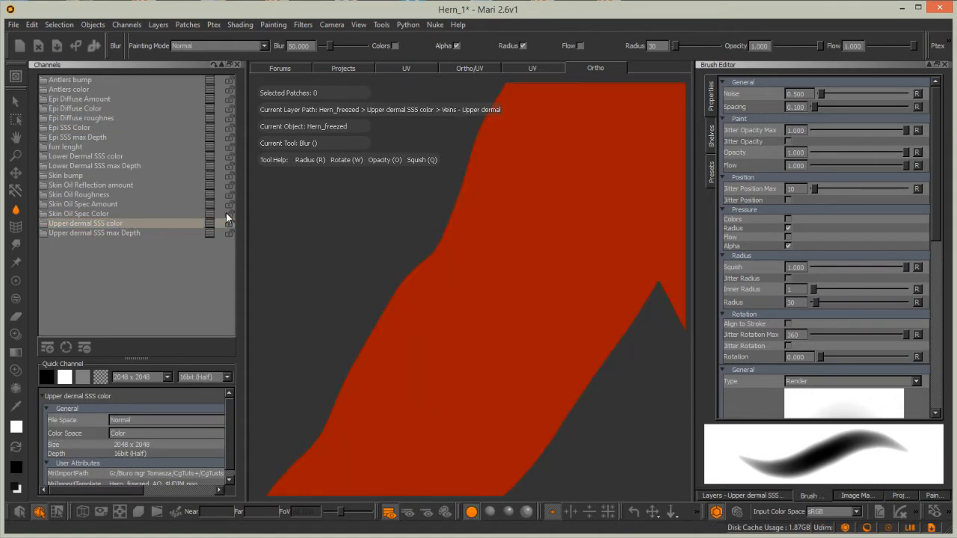
click(780, 500)
click(744, 117)
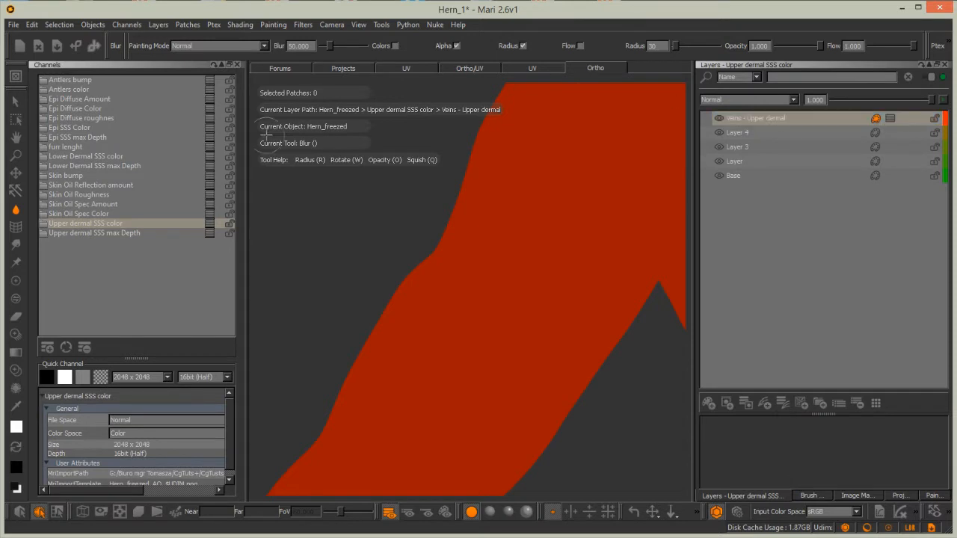
click(14, 101)
scroll(382, 274, down, 5)
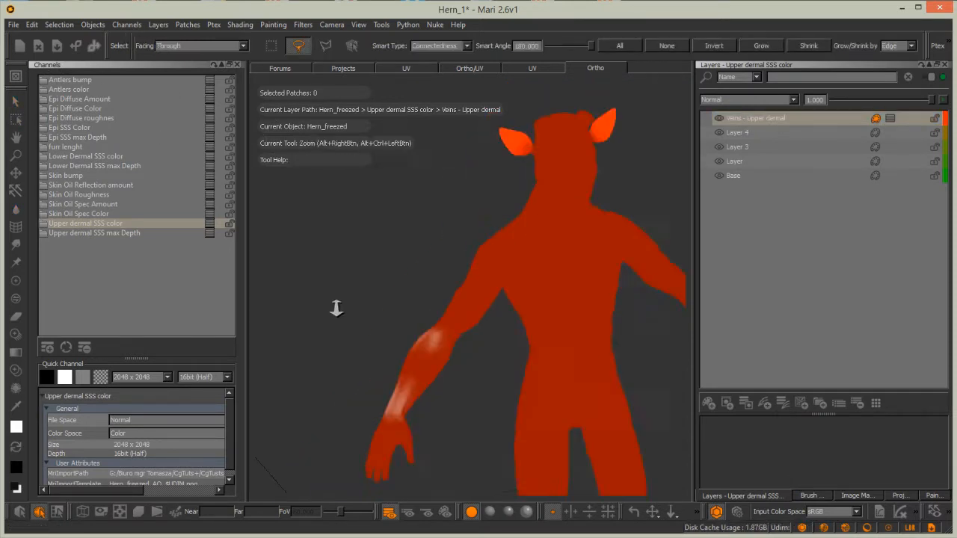
mouse_move(492, 212)
mouse_down()
mouse_move(370, 352)
mouse_move(643, 362)
mouse_move(491, 224)
mouse_up()
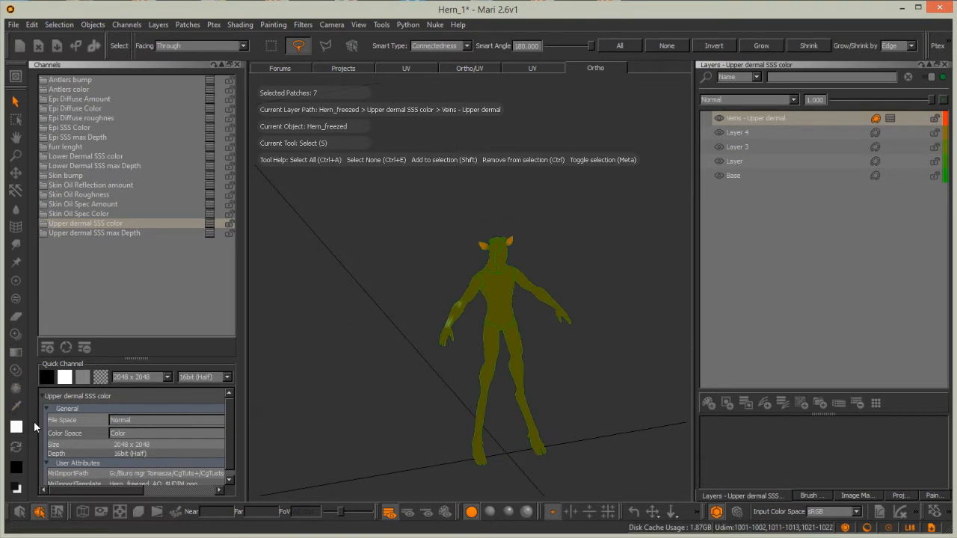
Set the foreground colour to the dark blue Color_9 swatch from the Personal shelf
click(16, 428)
click(783, 258)
click(808, 496)
click(711, 133)
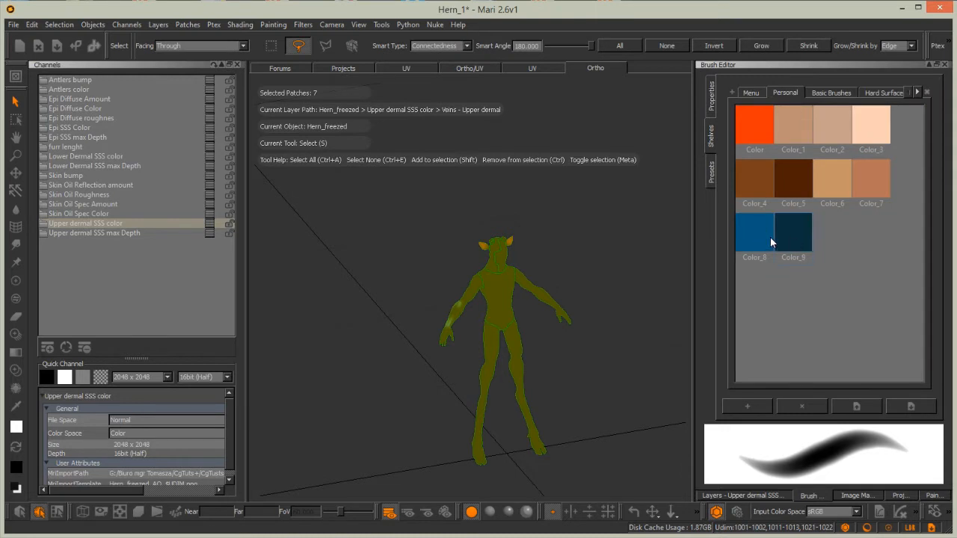
click(793, 233)
Fill the selected patches of the Veins - Upper dermal layer with the foreground colour and clear the patch selection
alt+right_drag(489, 296, 598, 237)
click(187, 25)
mouse_move(202, 132)
click(337, 173)
click(412, 240)
alt+drag(534, 292, 502, 337)
alt+right_drag(502, 337, 544, 244)
alt+drag(386, 274, 463, 279)
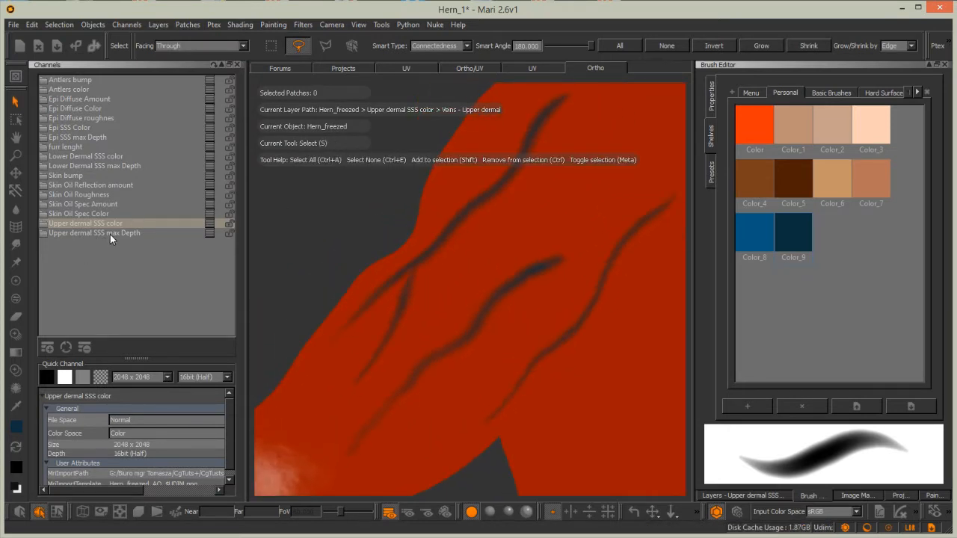
Open the layers of Upper dermal SSS max Depth and Epi SSS Color as floating palettes side by side
click(136, 233)
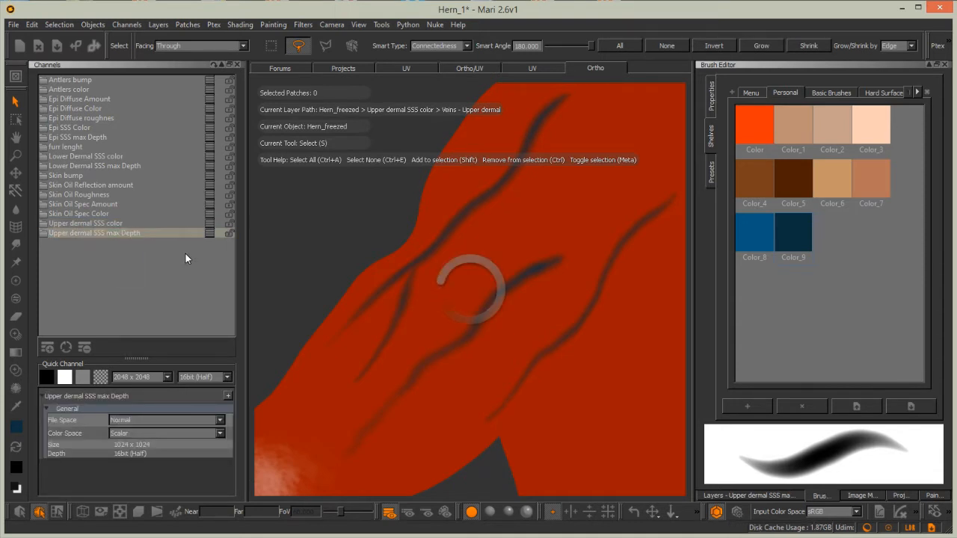
click(150, 224)
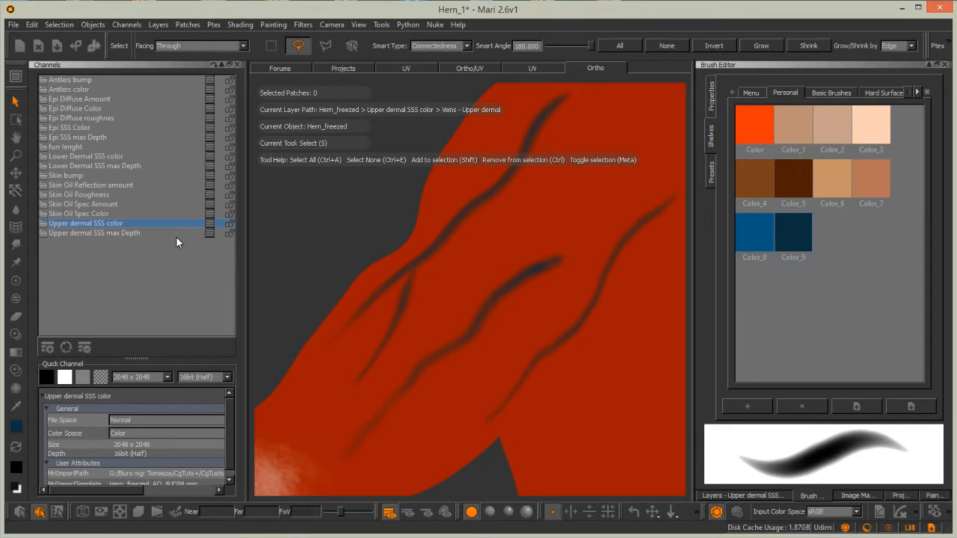
click(209, 235)
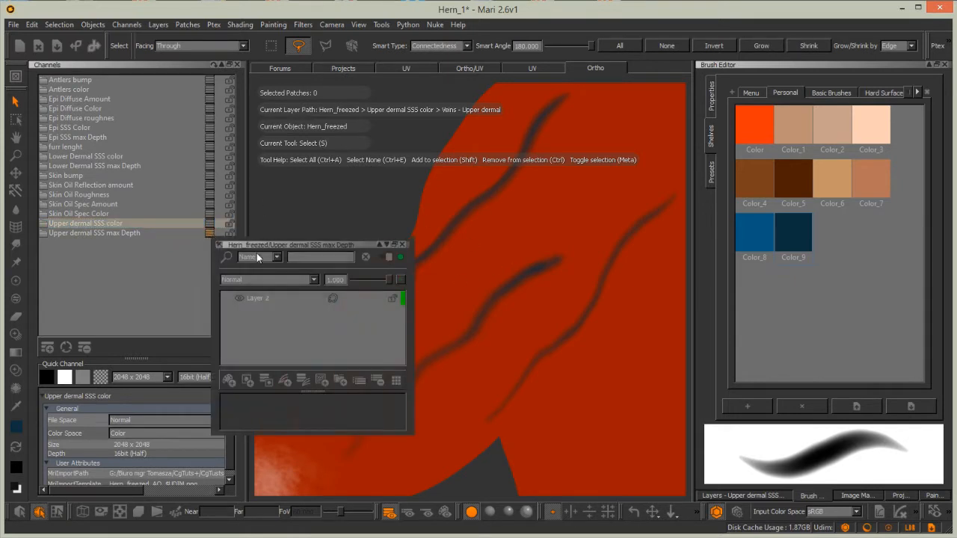
drag(275, 241, 338, 188)
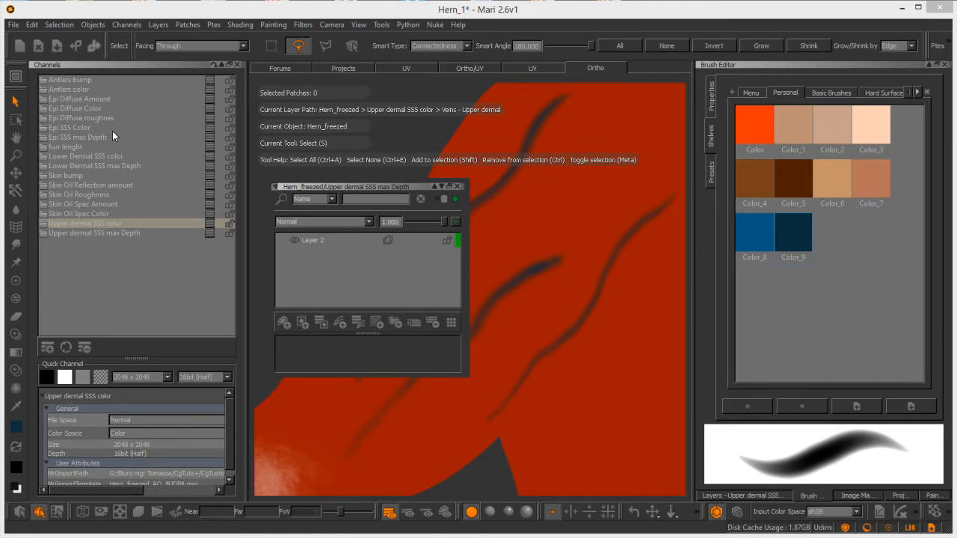
click(193, 128)
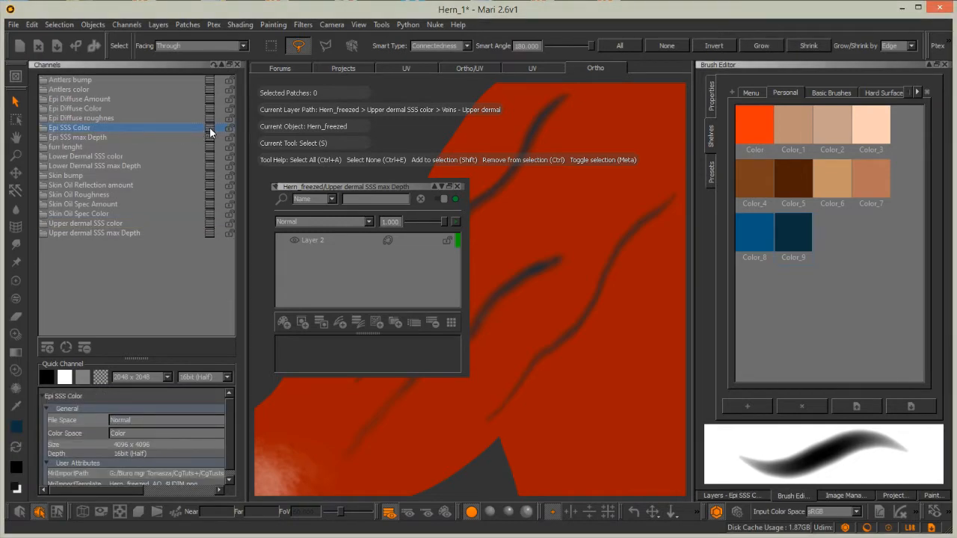
click(210, 128)
drag(245, 145, 498, 188)
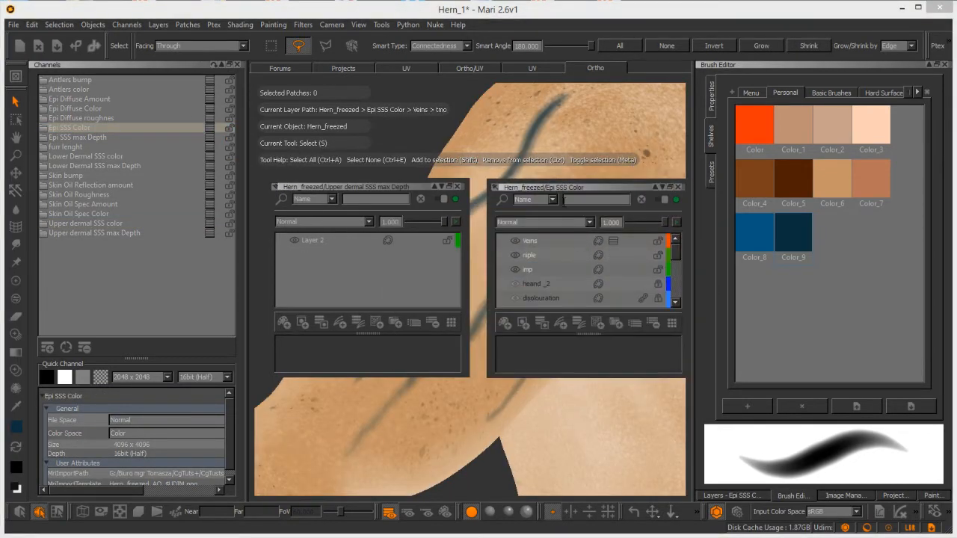
Share the Vewins mask layer from the Veins mask stack and move its shared copy above Layer 2 in Upper dermal SSS max Depth
click(613, 242)
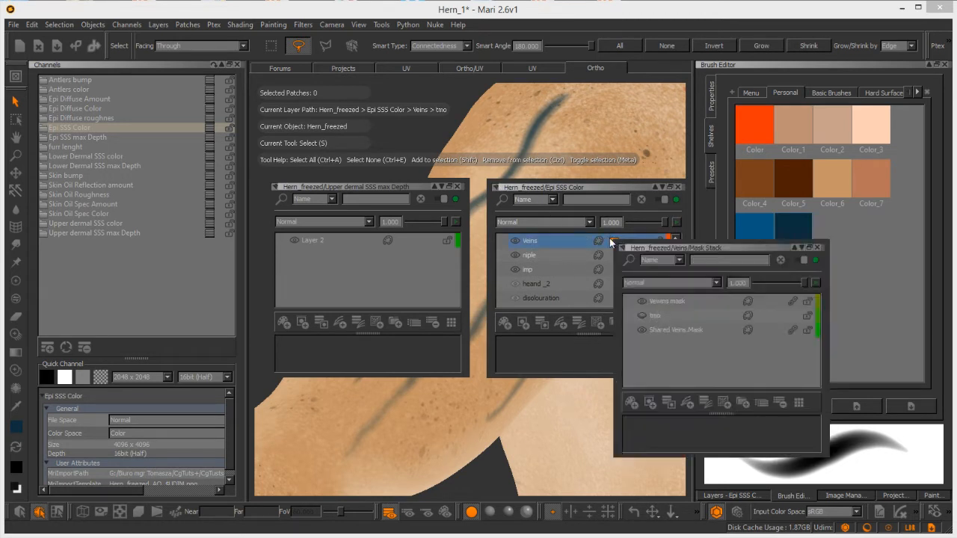
click(677, 302)
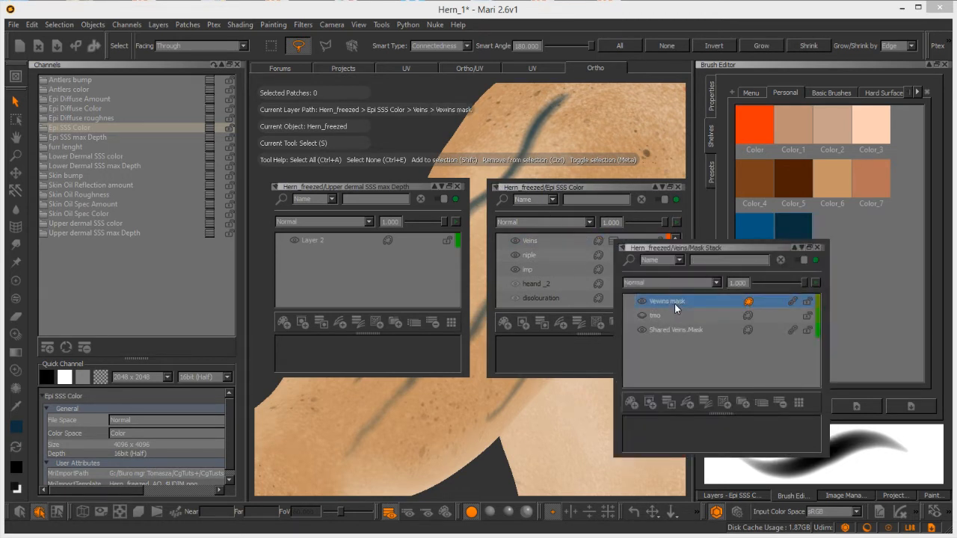
right_click(677, 302)
mouse_move(740, 215)
click(812, 217)
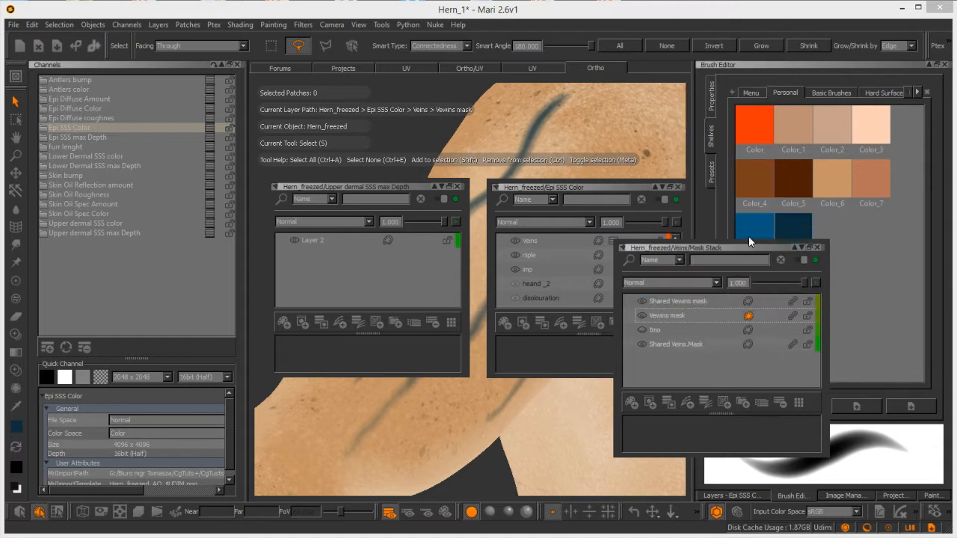
click(679, 302)
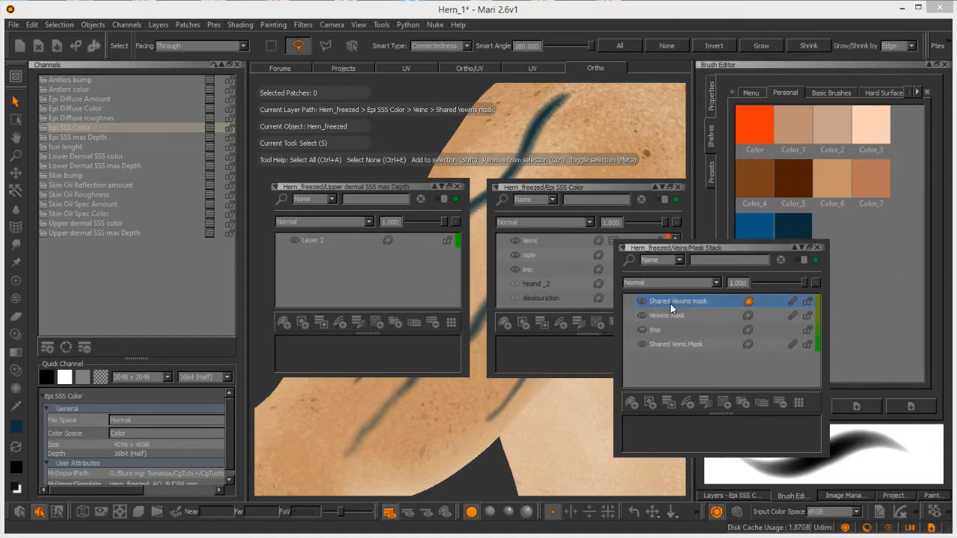
drag(530, 298, 370, 234)
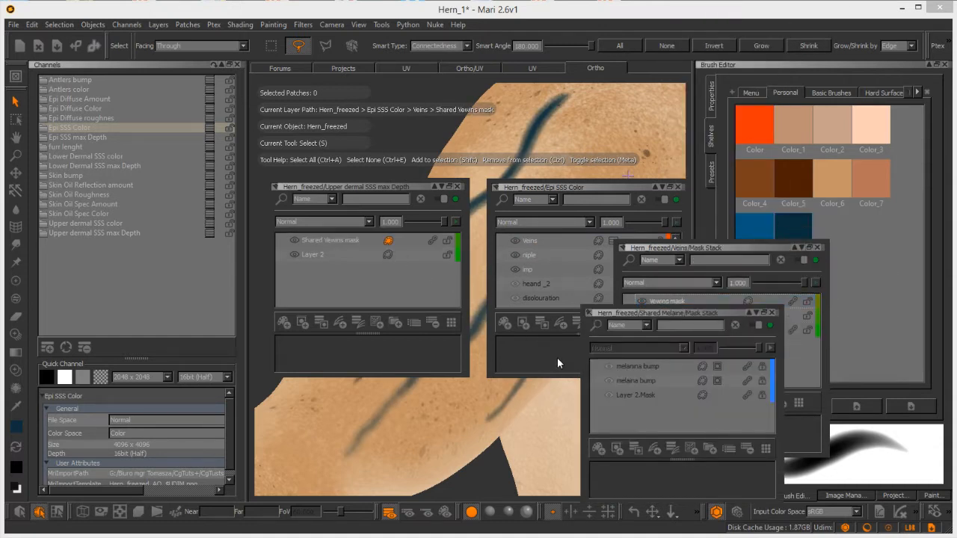
Close the Shared Melaina and Veins mask stacks and the Epi SSS Color layer palette
click(771, 313)
click(817, 248)
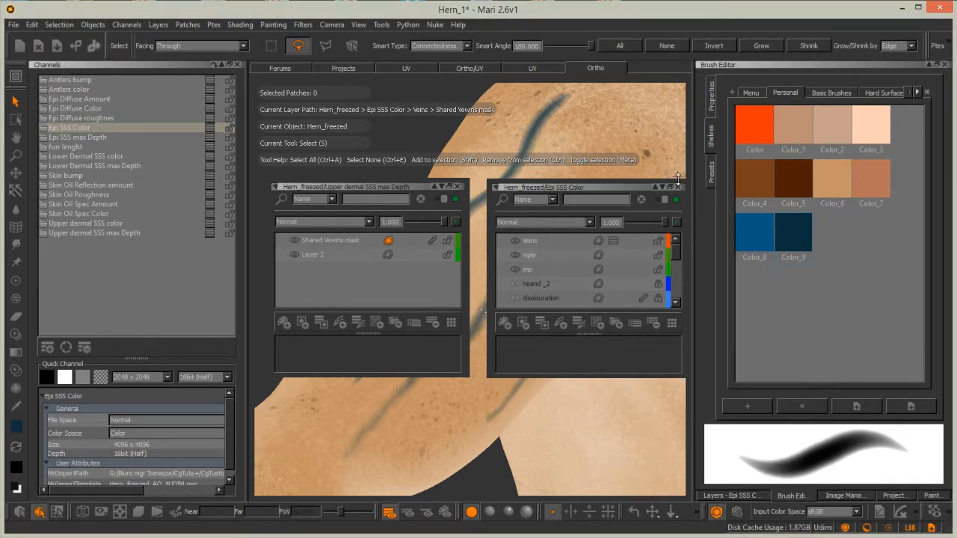
click(679, 187)
Display the Upper dermal SSS max Depth channel and lower the Shared Vewins mask layer's opacity to 0.525
click(320, 240)
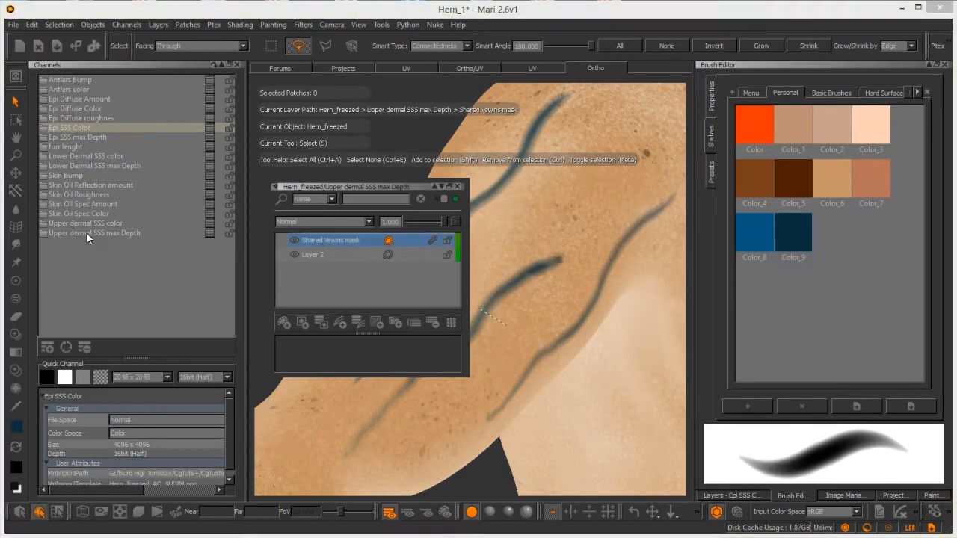
click(93, 233)
drag(358, 187, 332, 259)
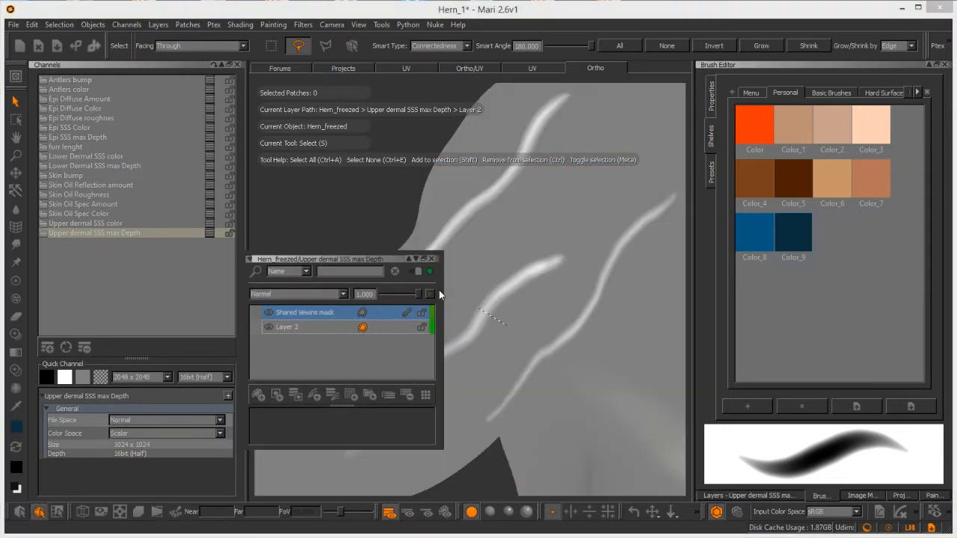
click(323, 313)
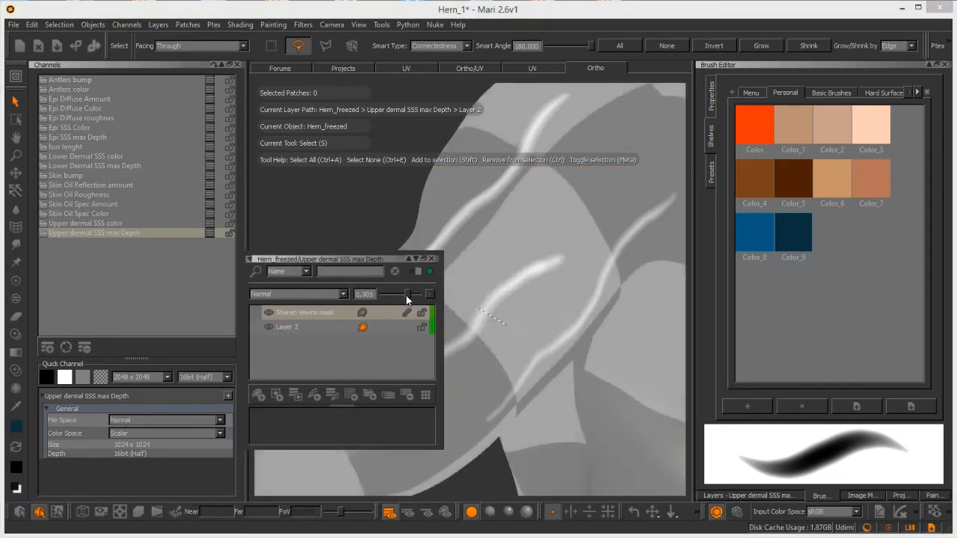
drag(417, 298, 398, 293)
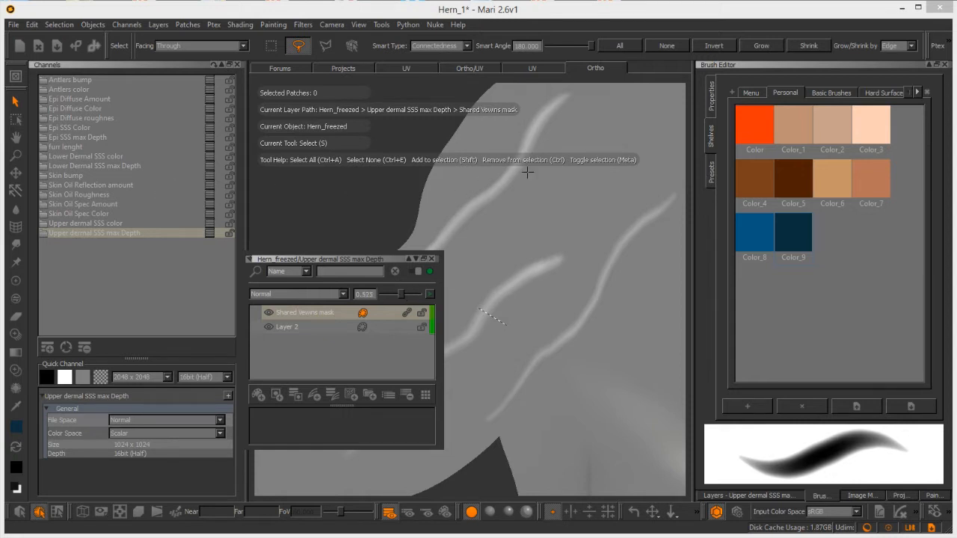
Examine the veins in the Lower Dermal SSS color and Lower Dermal SSS max Depth channels
click(98, 158)
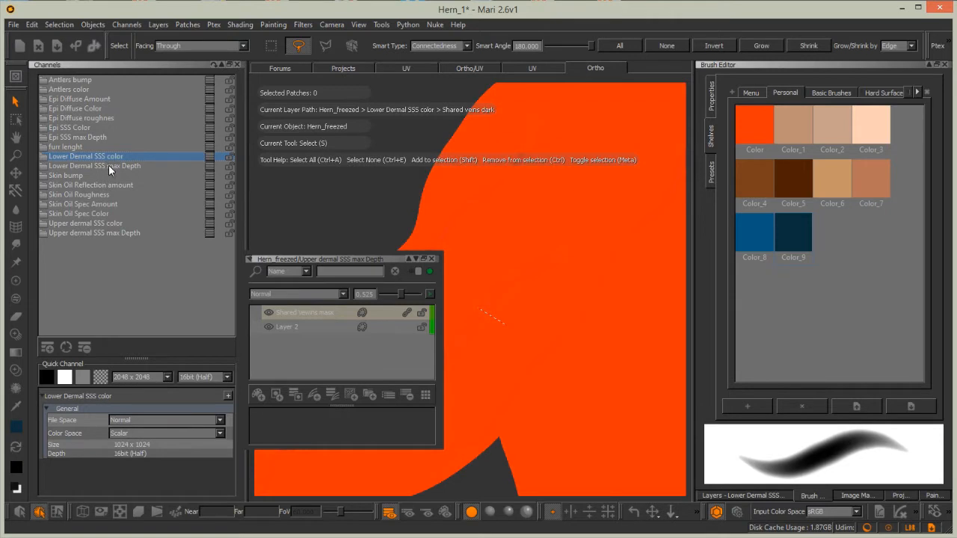
click(110, 166)
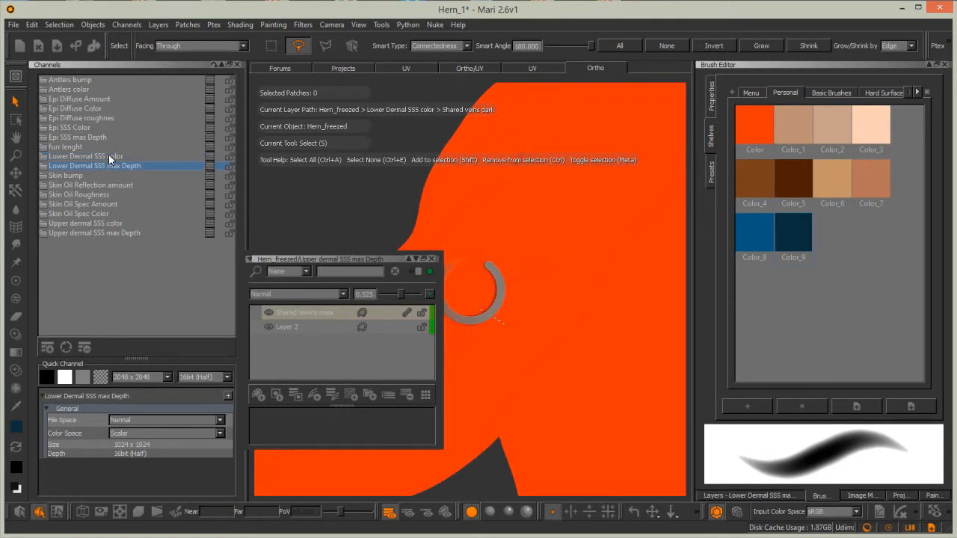
click(114, 157)
click(105, 165)
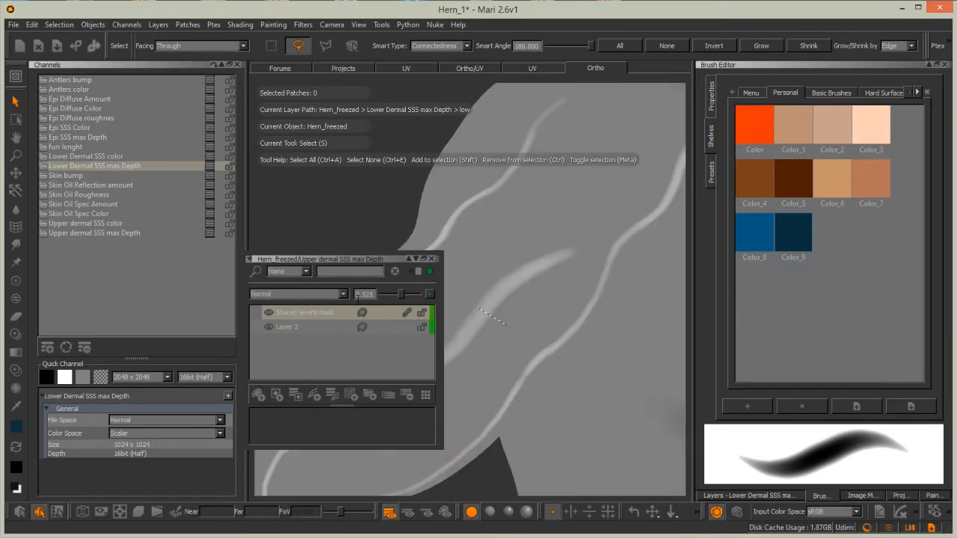
Display the Upper dermal SSS color channel and open the Lower Dermal SSS color and max Depth layer palettes beside Upper dermal SSS max Depth
click(87, 224)
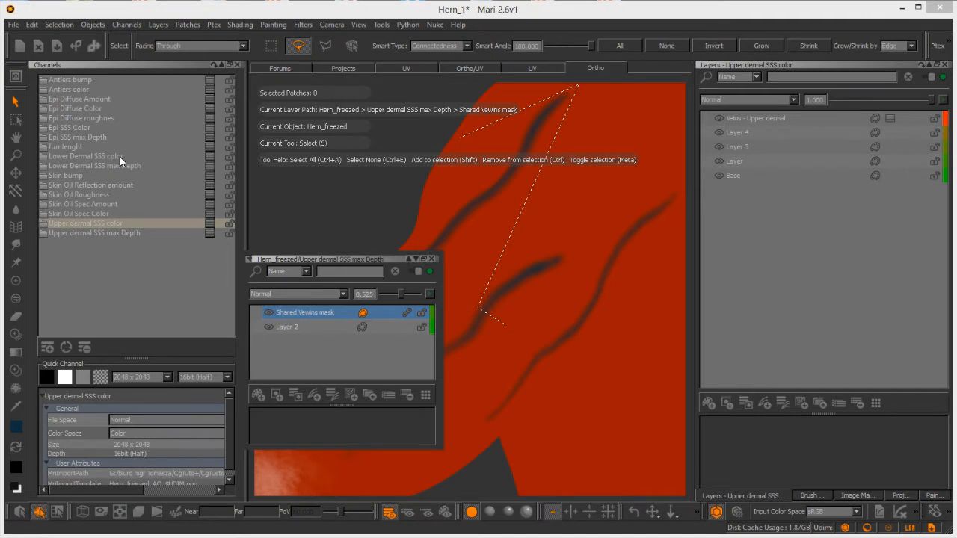
click(209, 157)
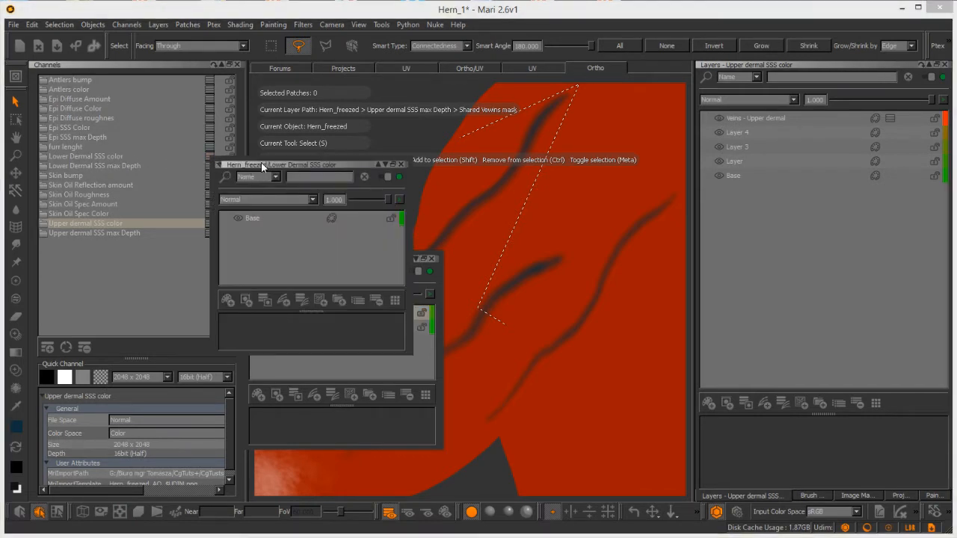
drag(261, 162, 314, 113)
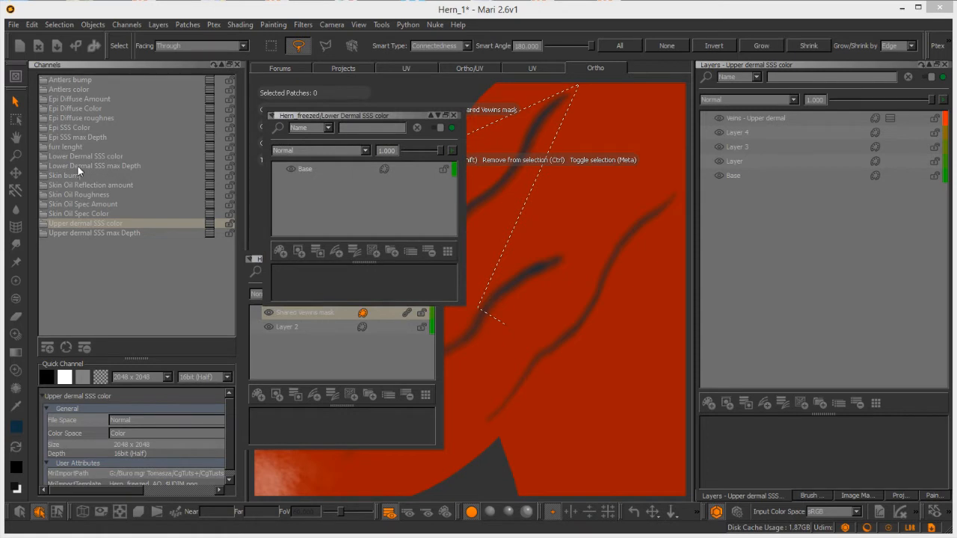
click(209, 166)
drag(218, 175, 506, 117)
click(257, 260)
drag(287, 260, 539, 324)
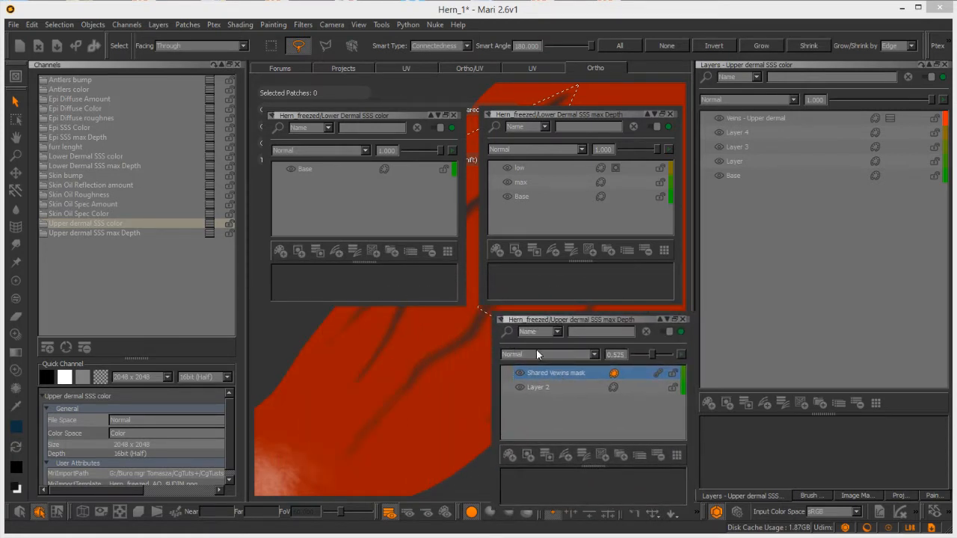
Share the Shared Vewins mask layer, move its shared copy above low in Lower Dermal SSS max Depth, and display that channel
right_click(562, 371)
mouse_move(590, 283)
click(696, 284)
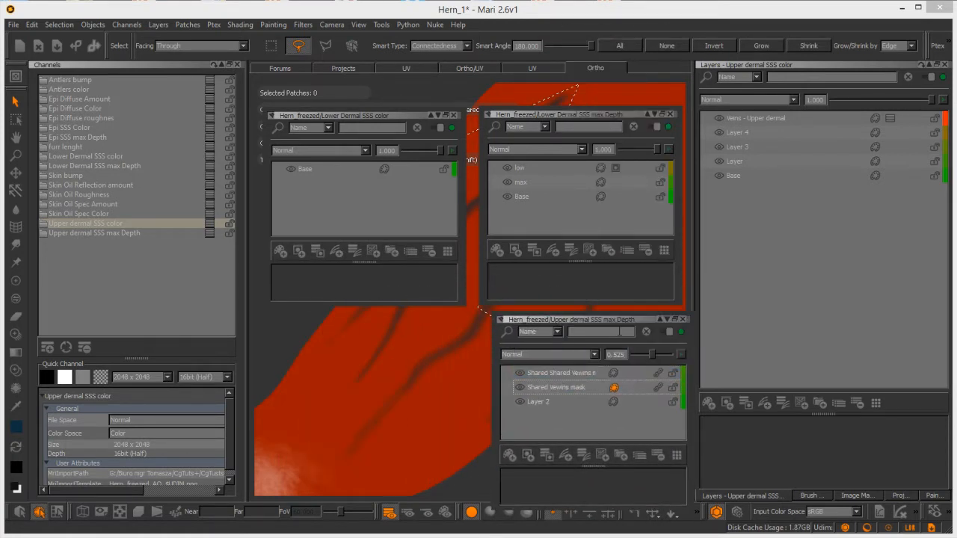
drag(526, 372, 545, 163)
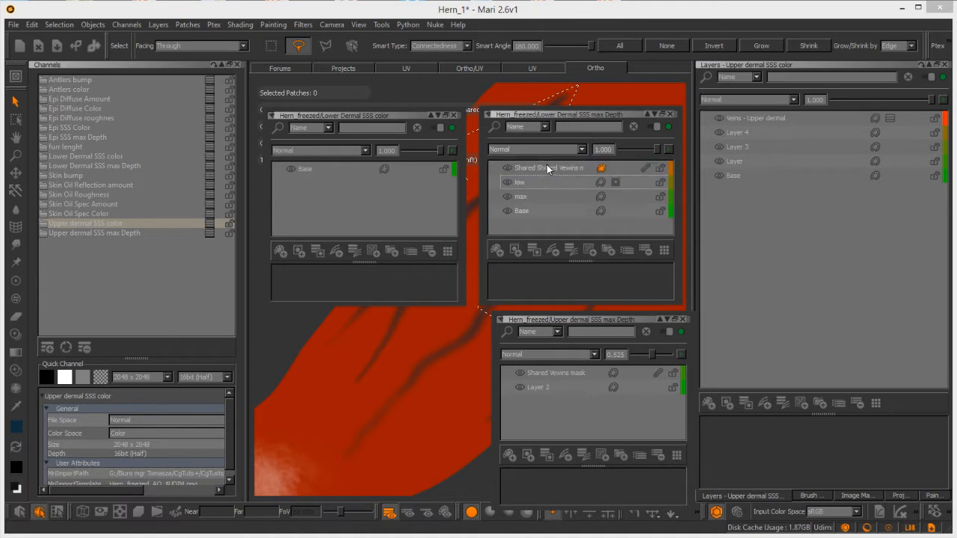
click(82, 166)
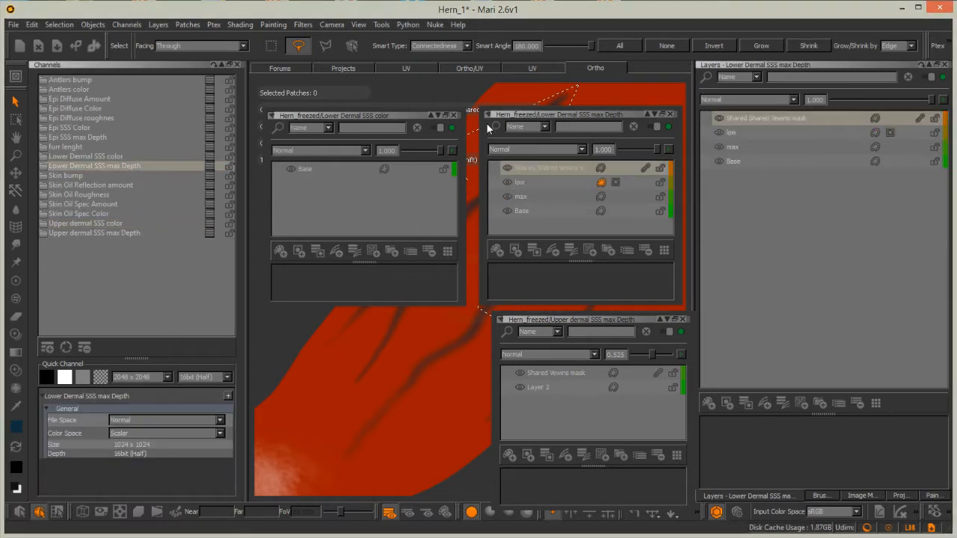
mouse_move(404, 116)
mouse_down()
mouse_move(381, 352)
mouse_move(373, 288)
mouse_move(396, 121)
mouse_up()
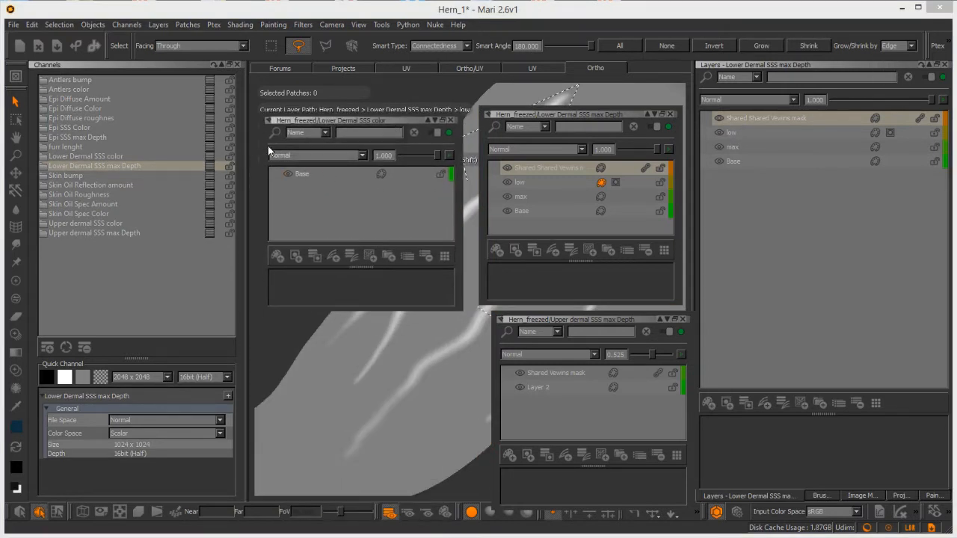
Close both max Depth layer palettes and open the Upper dermal SSS color palette beside Lower Dermal SSS color
click(93, 156)
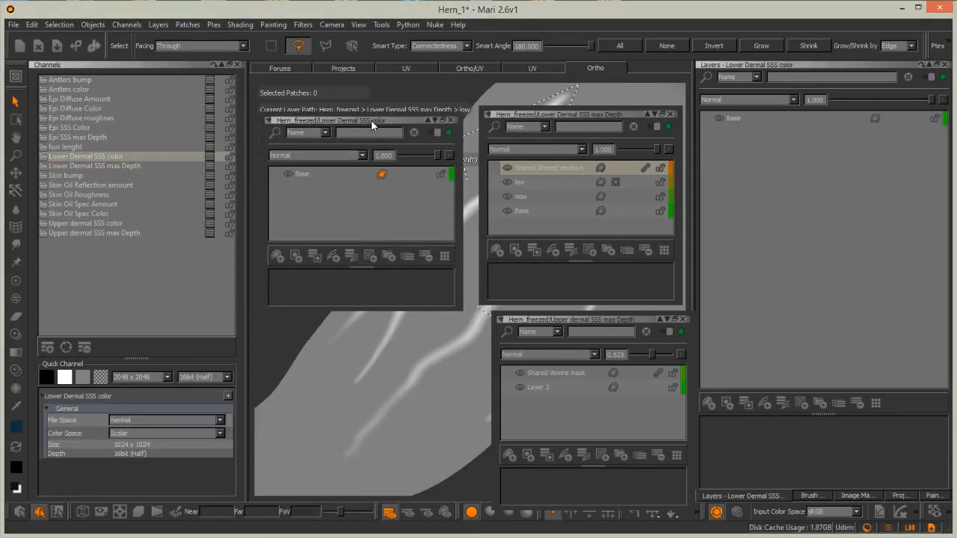
click(680, 319)
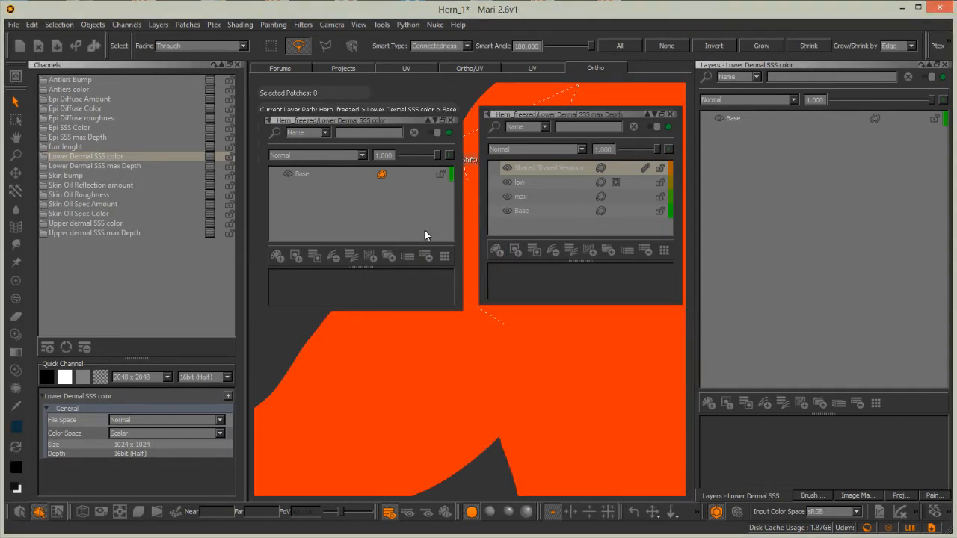
click(92, 224)
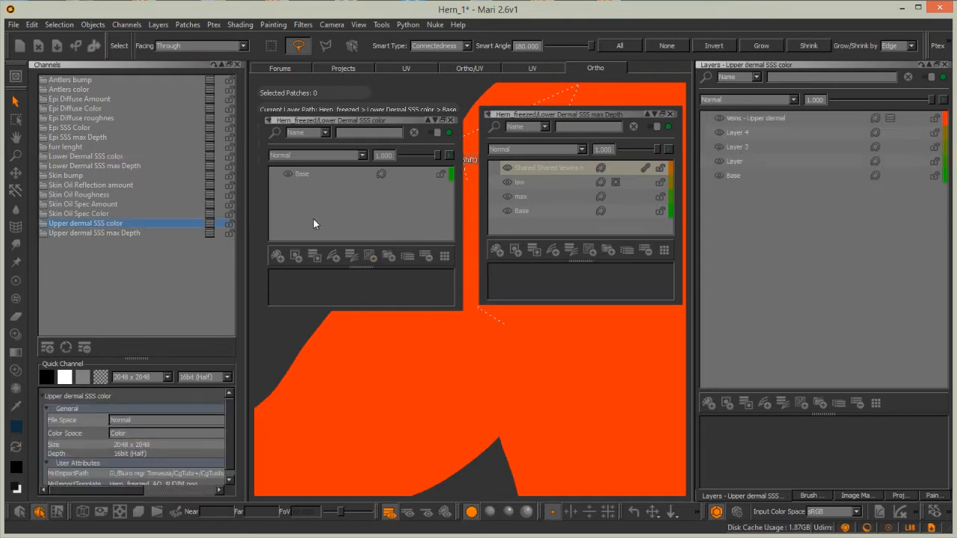
click(670, 114)
click(210, 230)
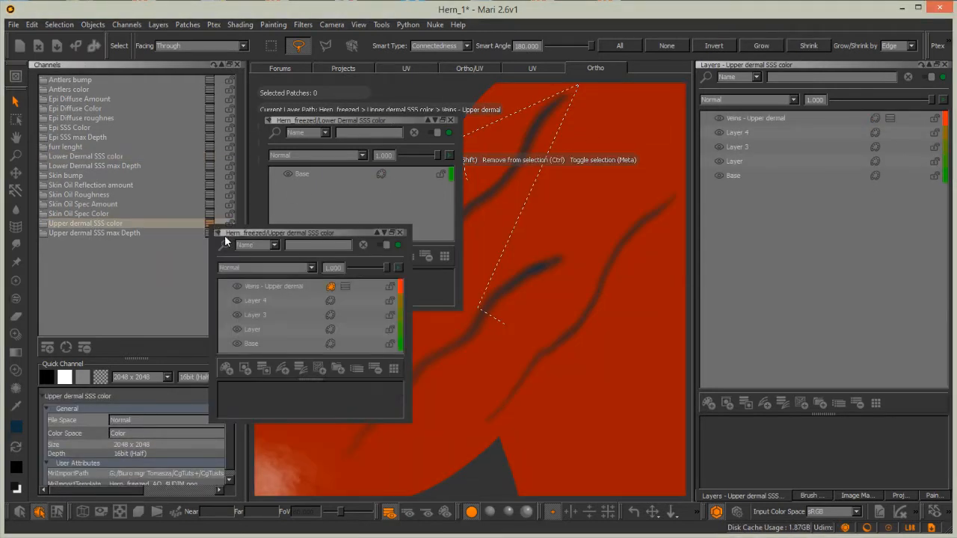
drag(232, 238, 506, 120)
click(556, 178)
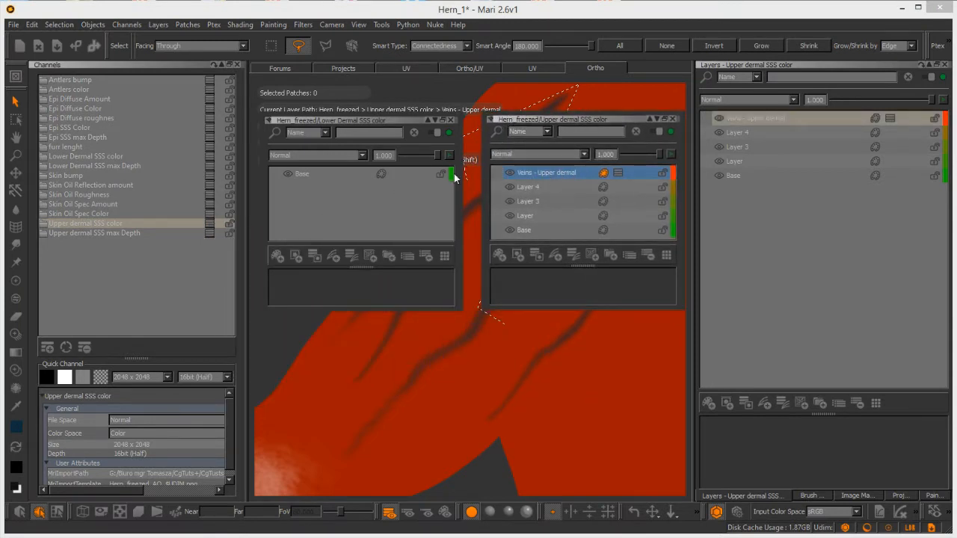
Add a layer named "Veins - lower dermal" above Base in Lower Dermal SSS color
click(277, 257)
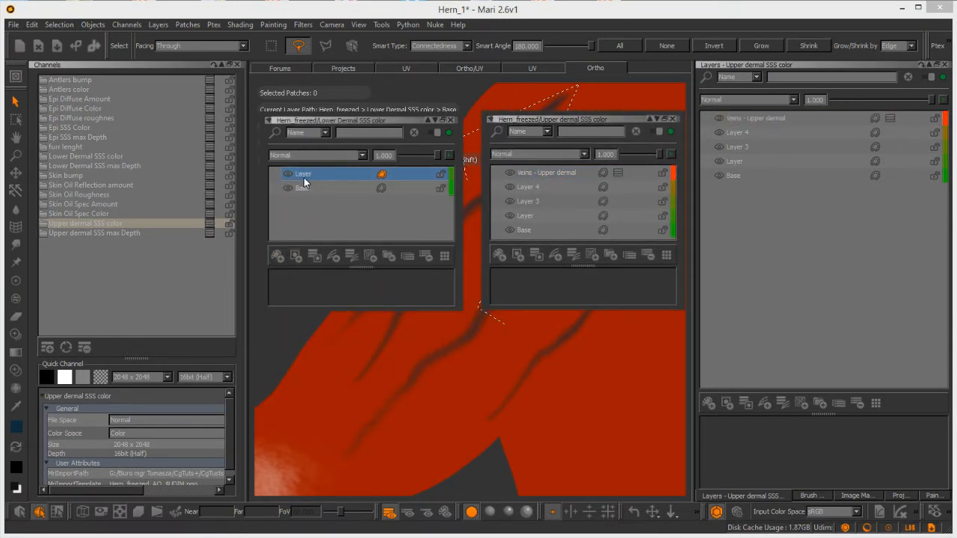
double_click(301, 175)
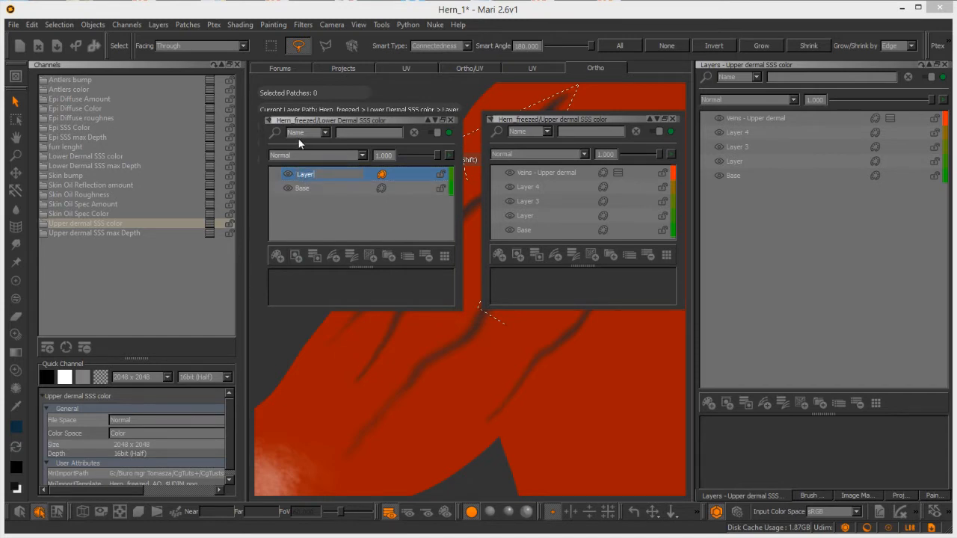
text(Veins - lower dermal)
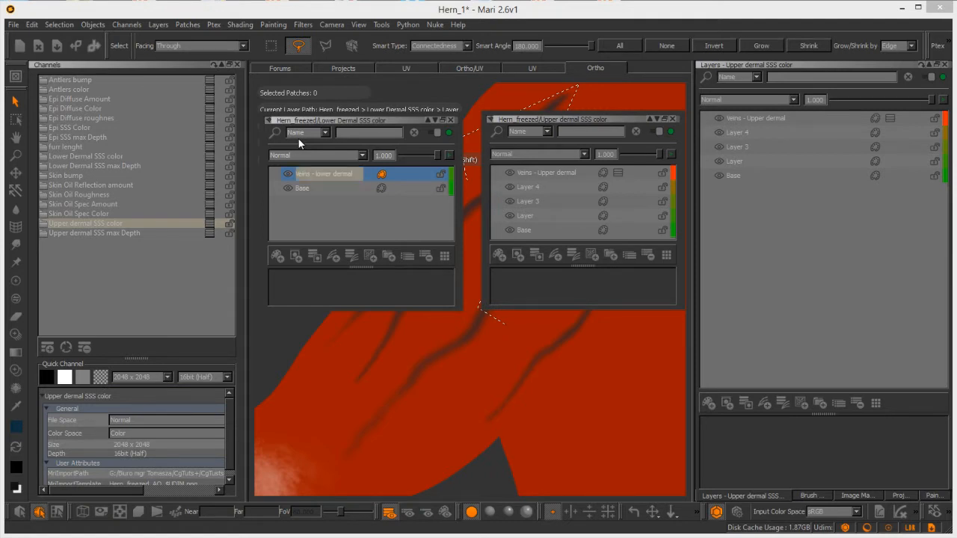
Add a mask stack to Veins - lower dermal and open it beside the Veins - Upper dermal mask stack
click(316, 258)
click(396, 174)
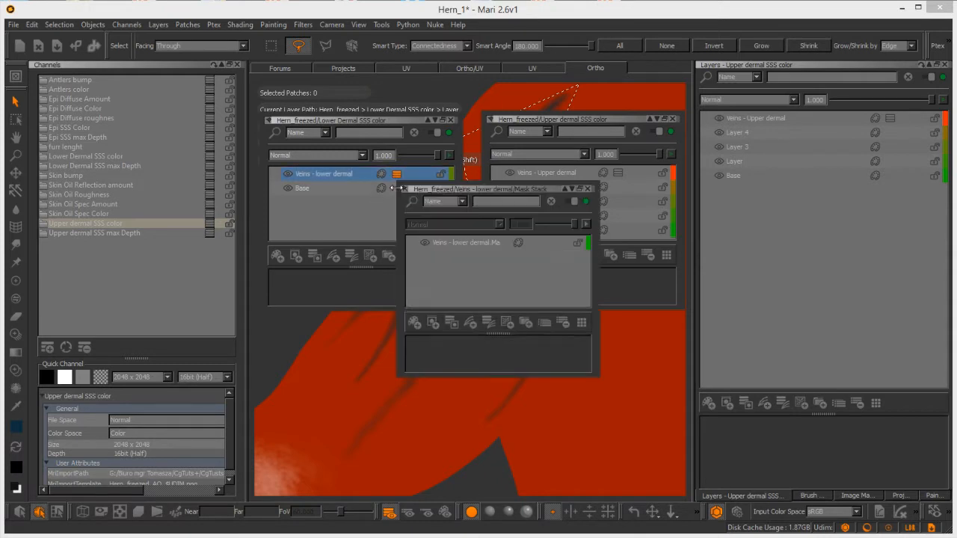
drag(408, 189, 279, 289)
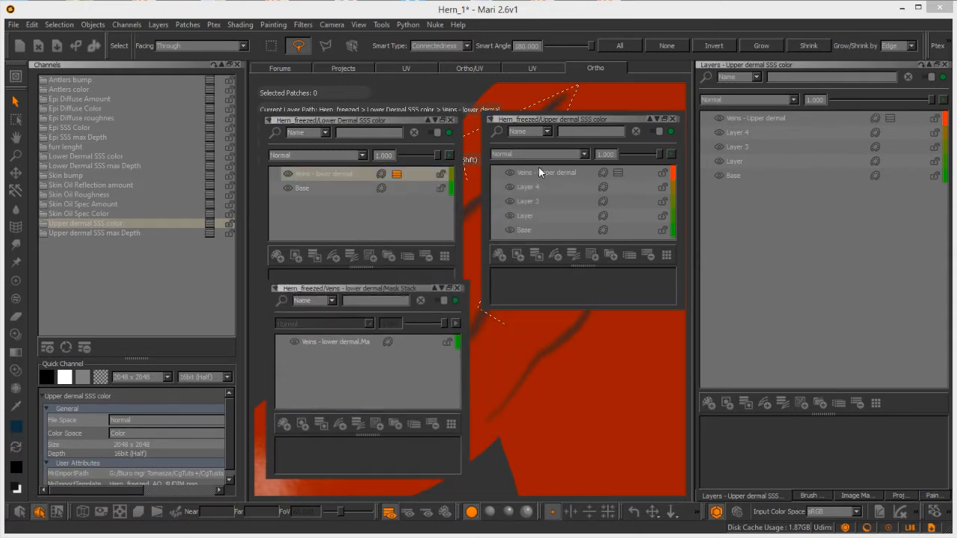
click(616, 174)
drag(629, 180, 503, 295)
Share the Veins.Mask layer from the Veins - Upper dermal mask stack and move its shared copy into the Veins - lower dermal mask stack
click(541, 370)
click(560, 357)
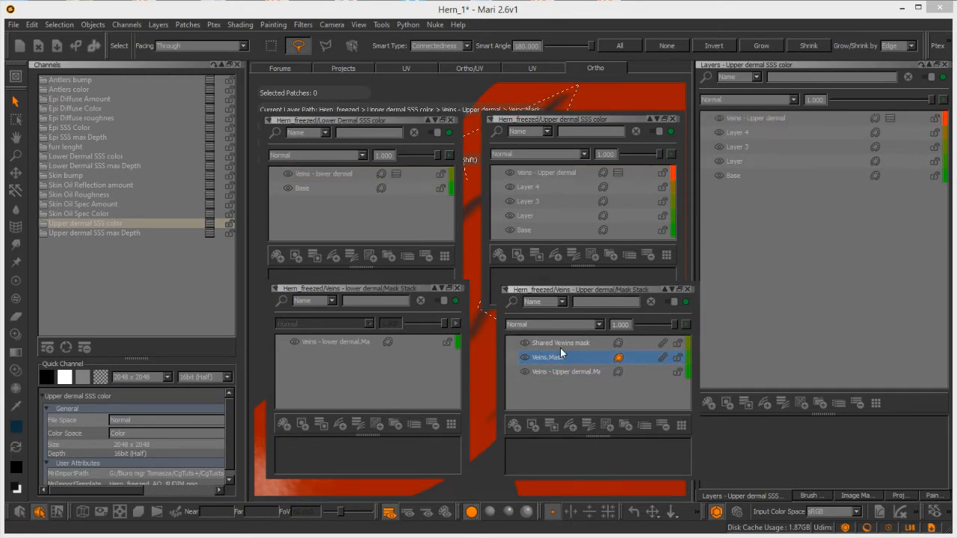
right_click(559, 357)
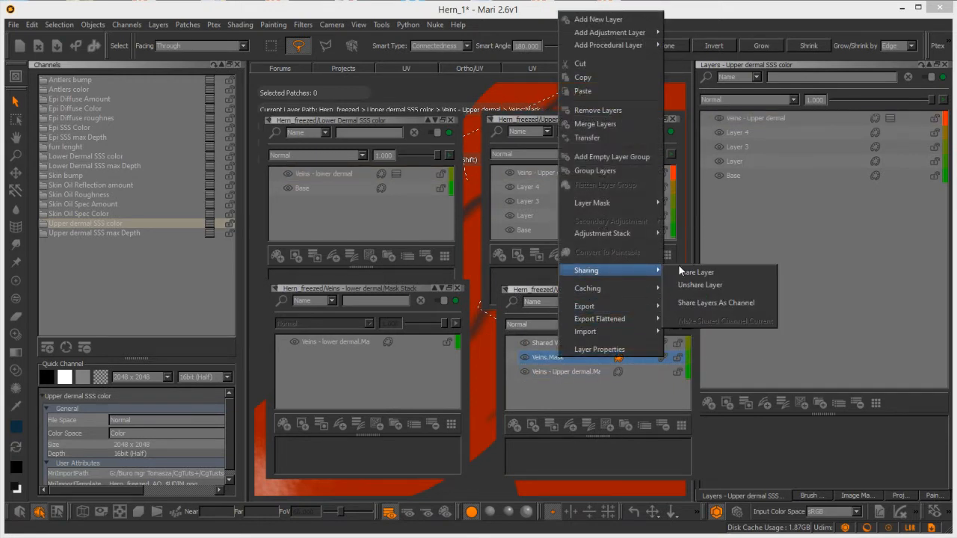
click(699, 271)
drag(548, 357, 380, 338)
Share the Shared Vewins mask layer and move its shared copy above Shared Veins.Mask in the Veins - lower dermal mask stack
click(554, 357)
click(575, 344)
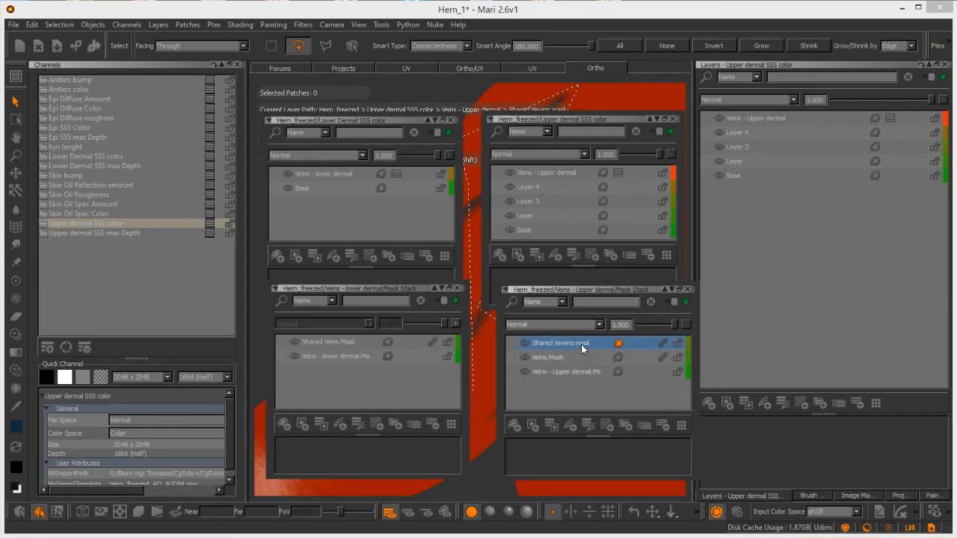
right_click(581, 344)
mouse_move(613, 255)
click(643, 257)
click(550, 345)
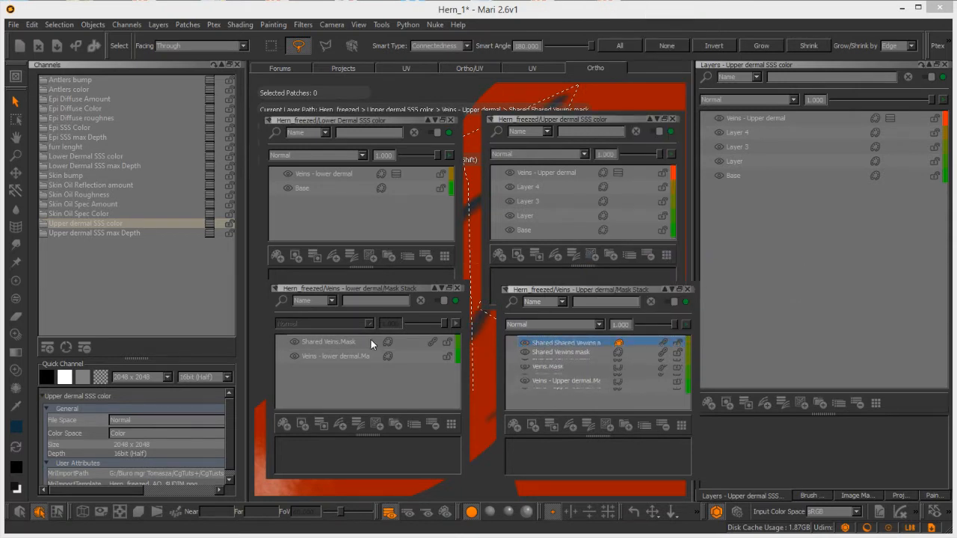
drag(370, 340, 371, 340)
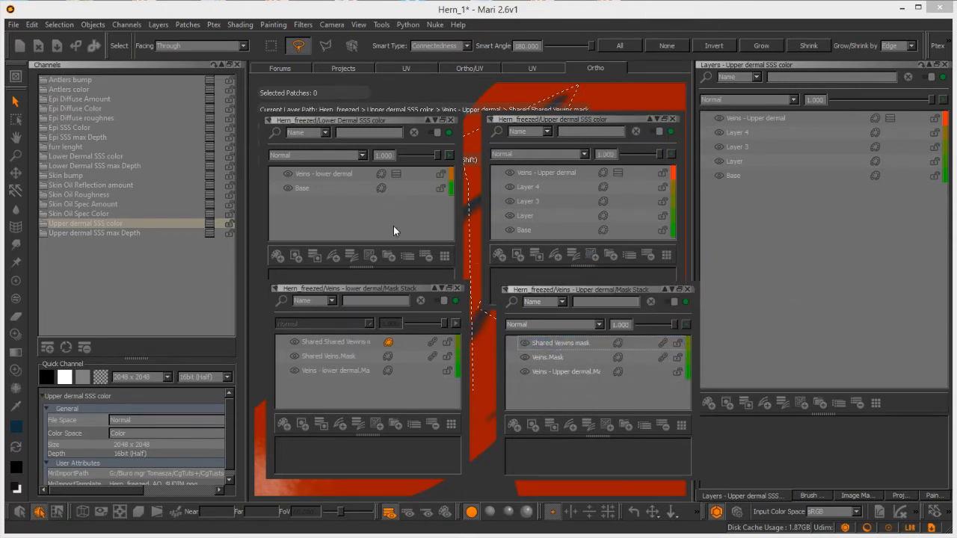
Close both mask stacks and the Upper dermal SSS color layer palette, and display the Lower Dermal SSS color channel
click(458, 288)
click(687, 289)
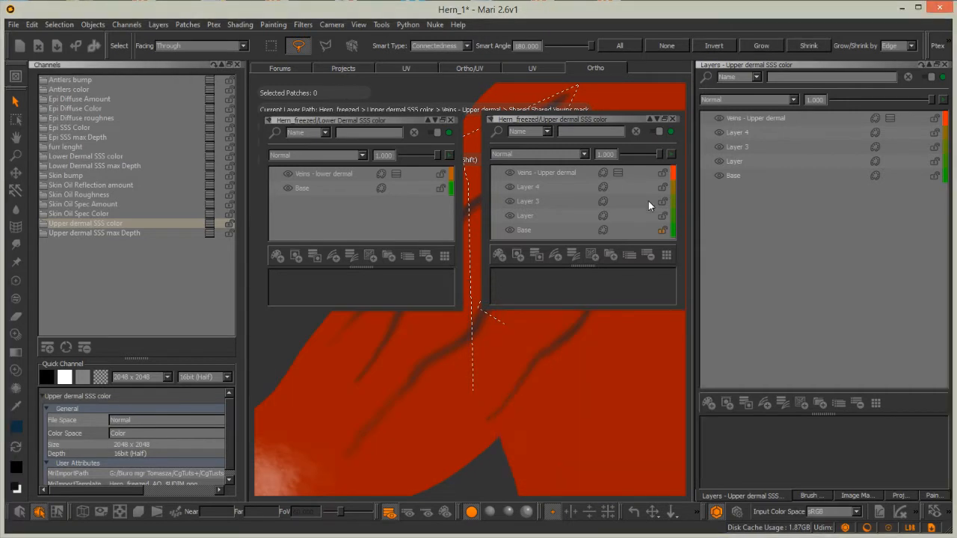
click(672, 119)
click(305, 177)
click(95, 224)
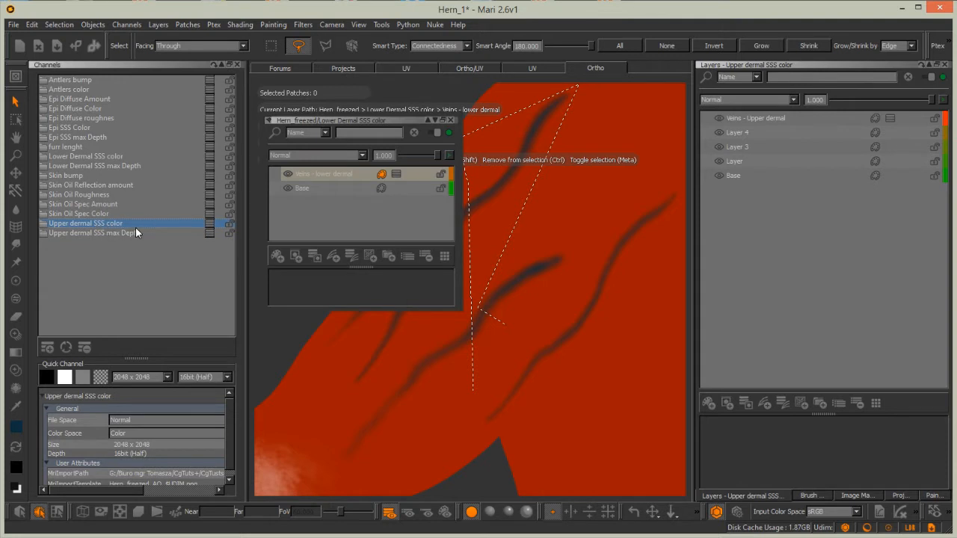
click(113, 233)
click(112, 223)
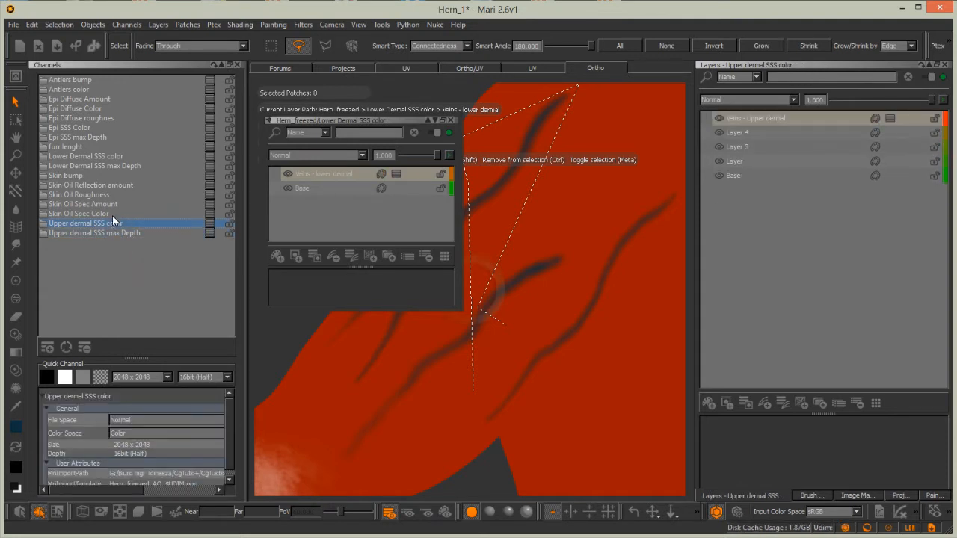
click(85, 157)
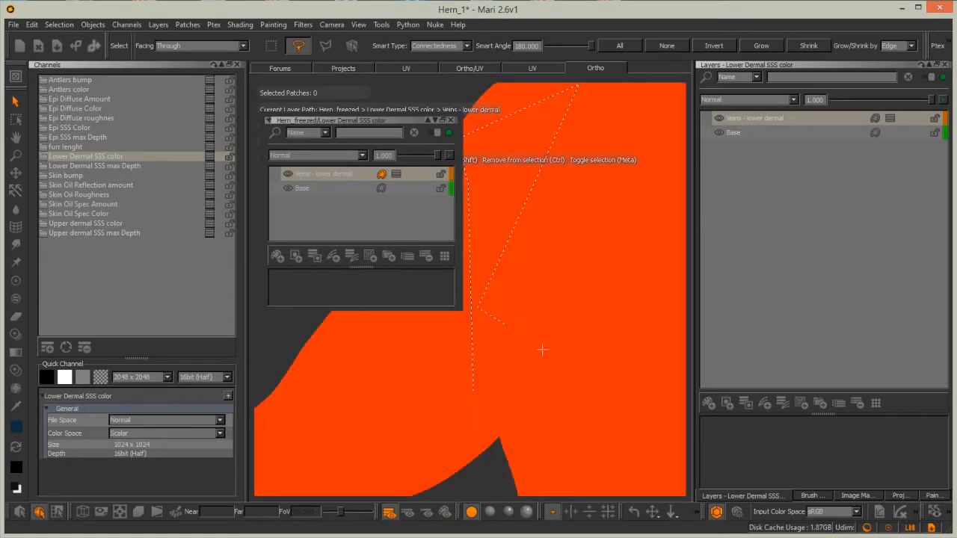
Select all patches of the creature's body
alt+right_drag(584, 223, 358, 423)
alt+drag(514, 252, 543, 151)
mouse_move(464, 237)
mouse_down()
mouse_move(604, 423)
mouse_move(510, 145)
mouse_up()
mouse_move(310, 124)
mouse_down()
mouse_move(299, 96)
mouse_move(296, 135)
mouse_up()
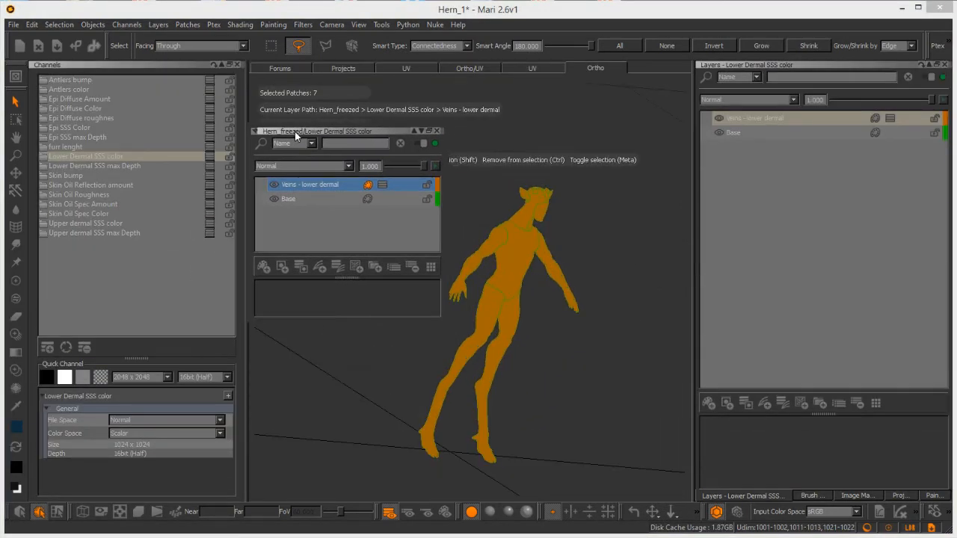
Set the foreground color to dark blue and fill the selected patches with it on the Veins - lower dermal layer
click(16, 428)
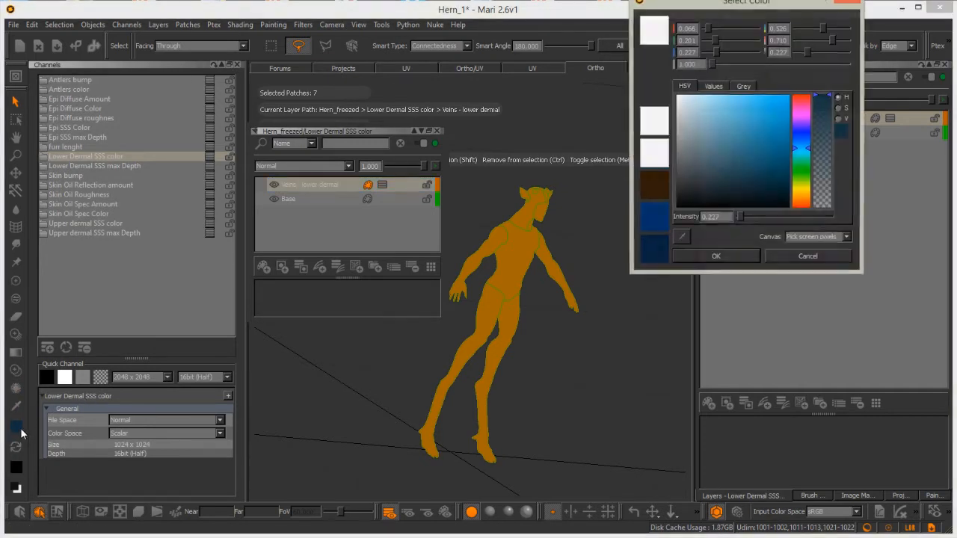
mouse_move(788, 196)
mouse_down()
mouse_move(768, 187)
mouse_move(800, 206)
mouse_up()
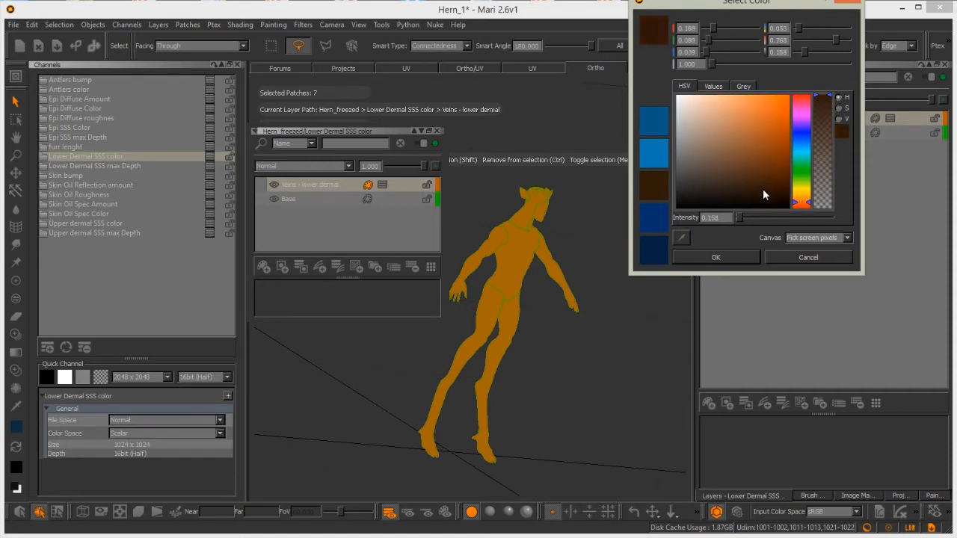
click(656, 239)
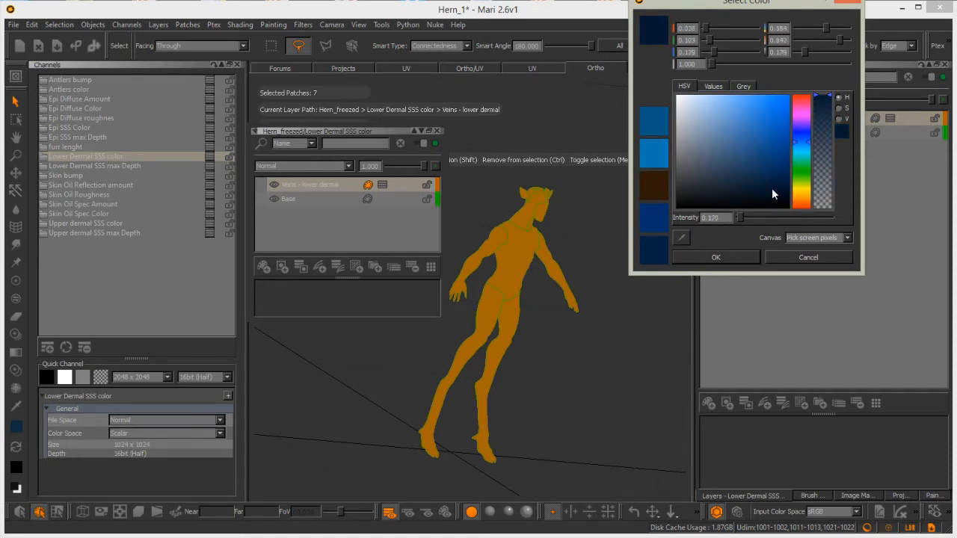
click(715, 257)
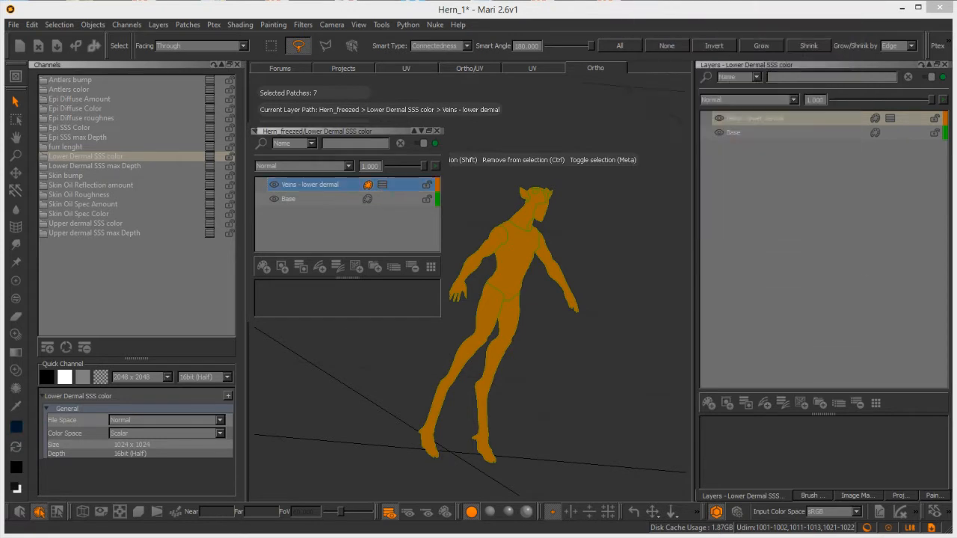
click(188, 25)
mouse_move(247, 136)
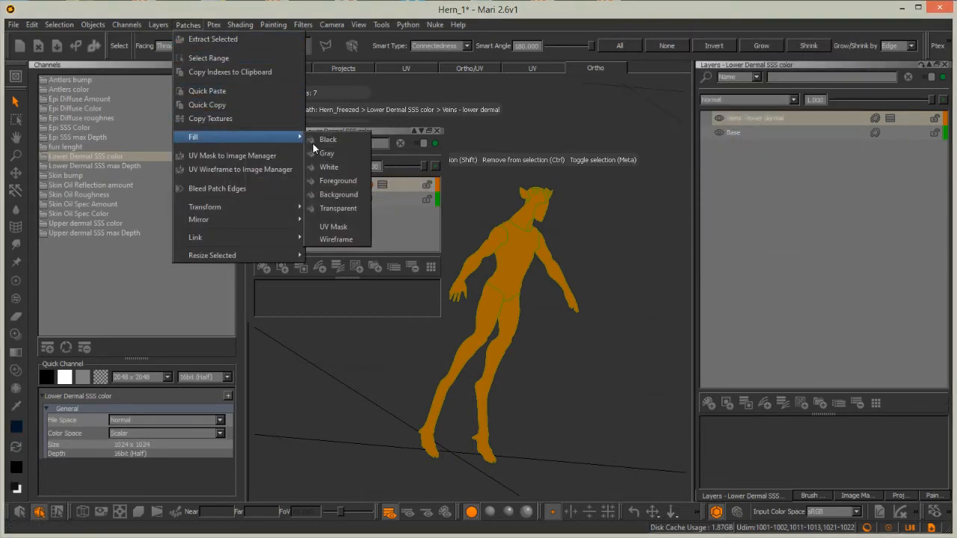
click(334, 181)
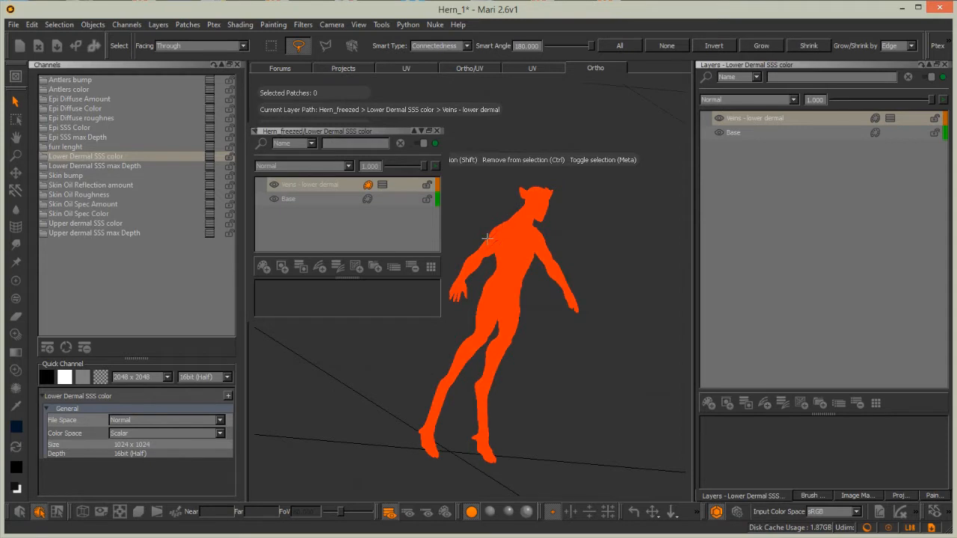
Examine the veins on the creature's upper arm in the Lower Dermal SSS color channel
alt+right_drag(491, 239, 568, 238)
alt+middle_drag(523, 187, 523, 314)
alt+right_drag(523, 246, 587, 224)
alt+middle_drag(586, 168, 518, 293)
alt+right_drag(518, 293, 568, 236)
alt+middle_drag(518, 343, 457, 376)
alt+right_drag(556, 310, 510, 334)
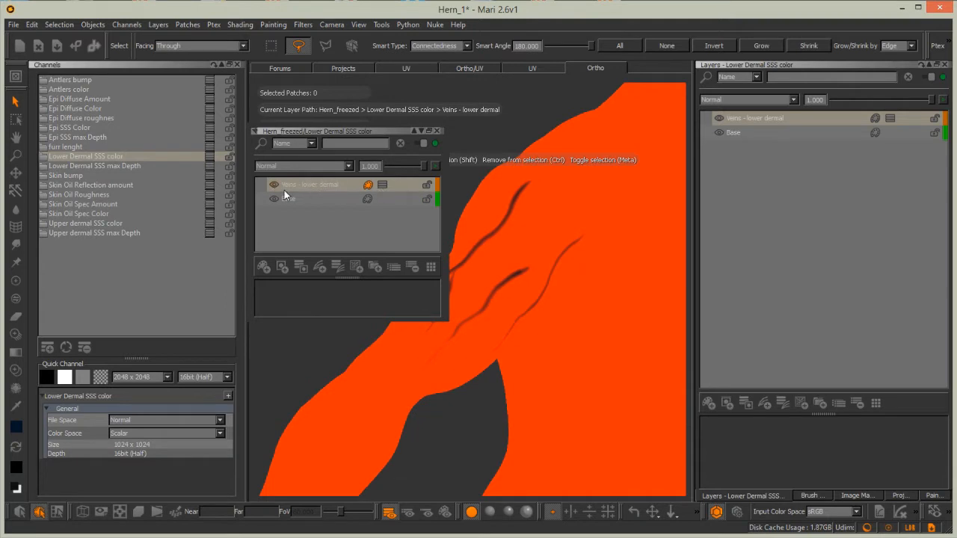
Open the mask stack of the Veins - lower dermal layer and inspect the shared veins mask on its own
click(381, 186)
click(454, 249)
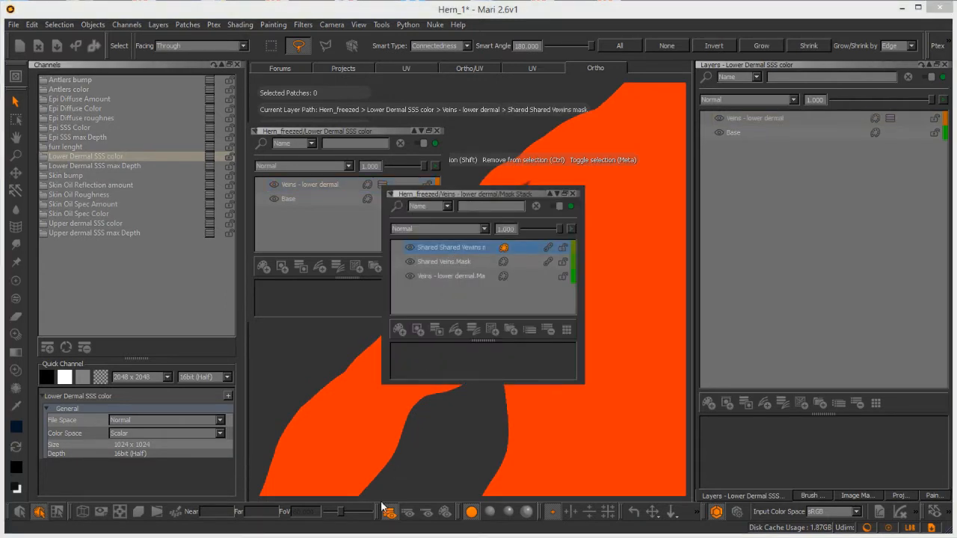
click(408, 514)
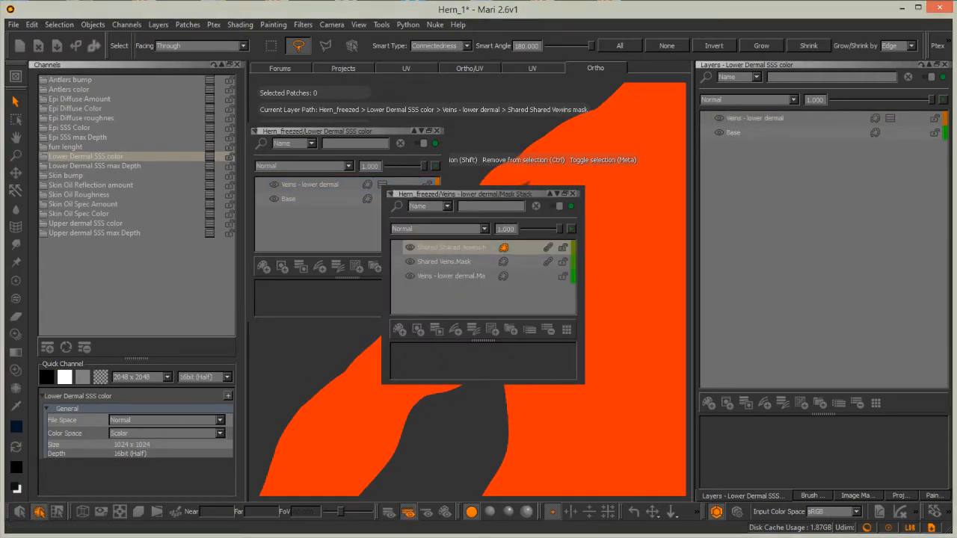
drag(520, 196, 382, 295)
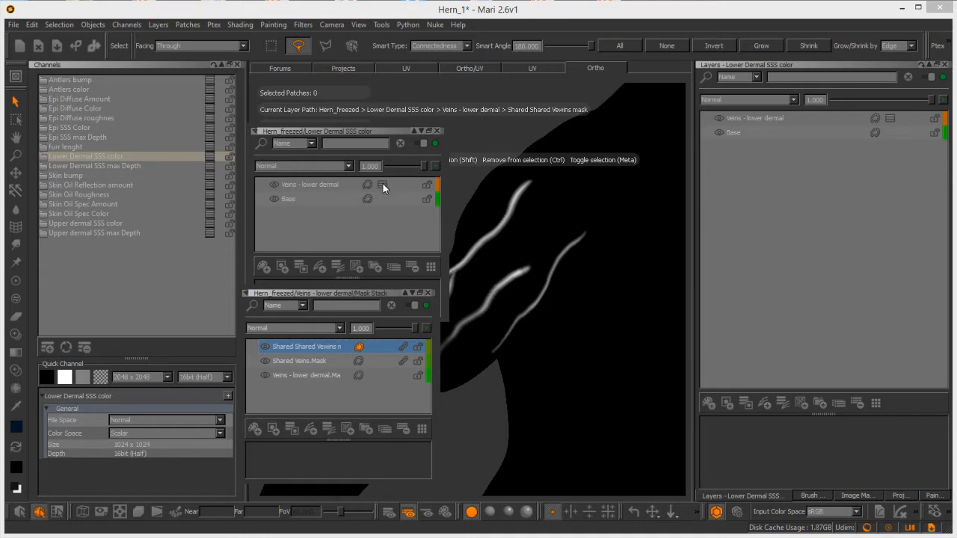
Reselect the Veins - lower dermal layer, then close its mask stack and the Lower Dermal SSS color layer palette
click(341, 184)
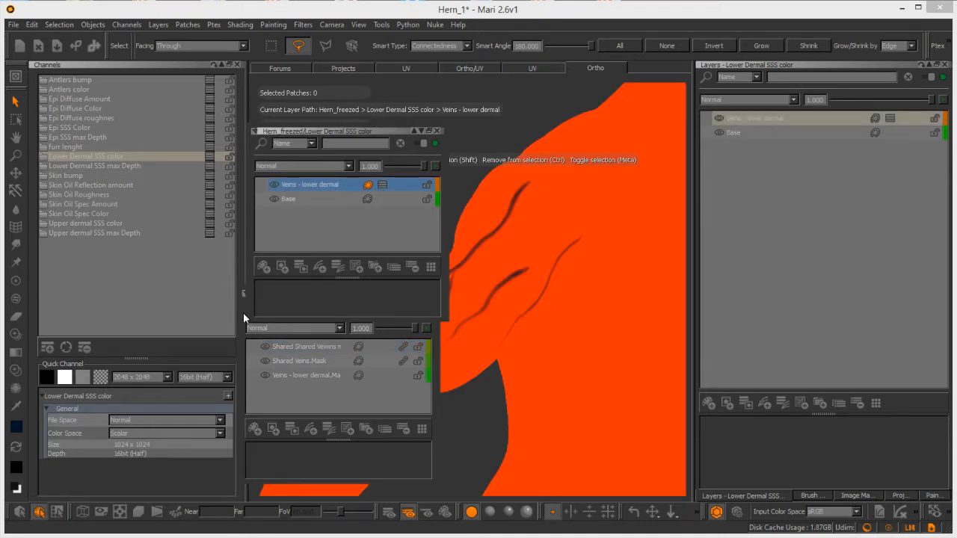
click(244, 313)
click(428, 292)
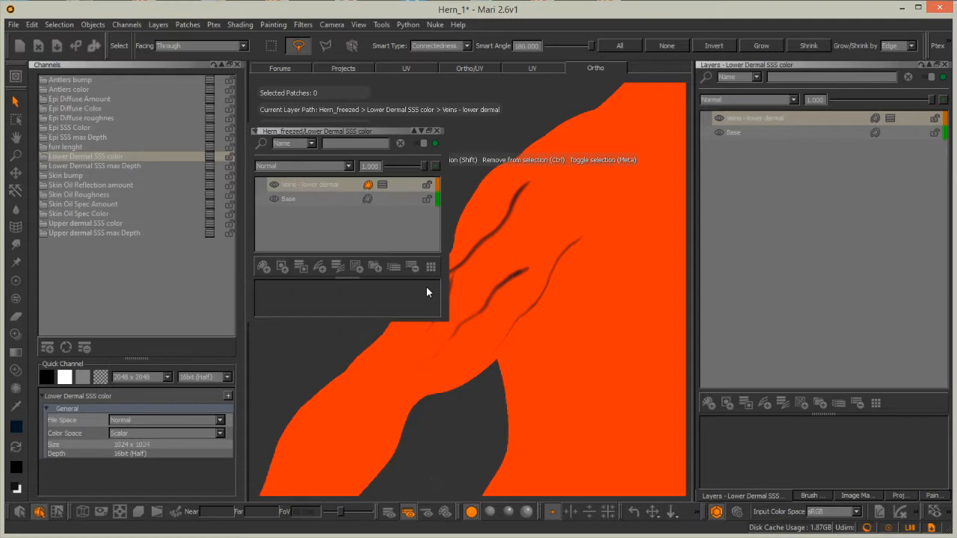
click(437, 131)
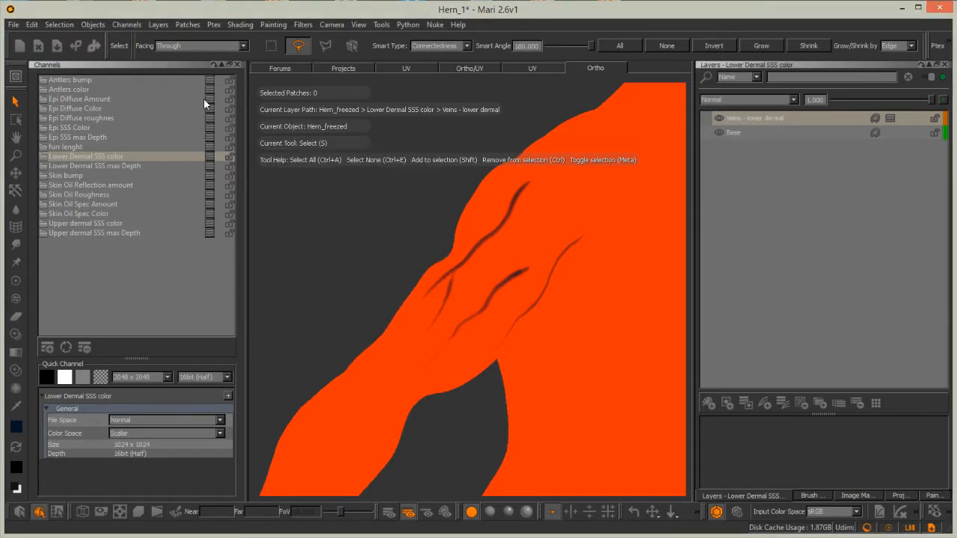
Select the arm patch and export the Epi Diffuse Color channel flattened for that patch, overwriting Epi Diffuse Color.1012.tif
click(459, 297)
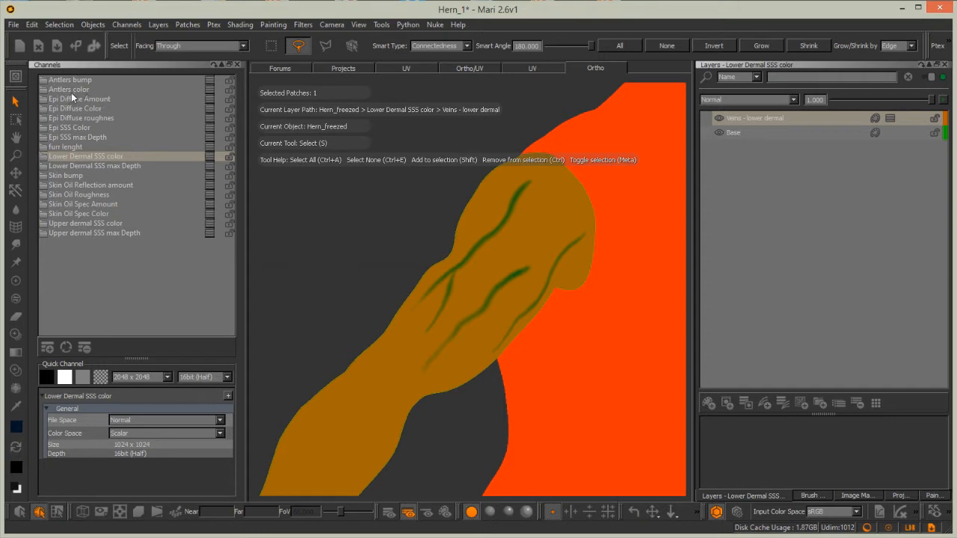
click(161, 100)
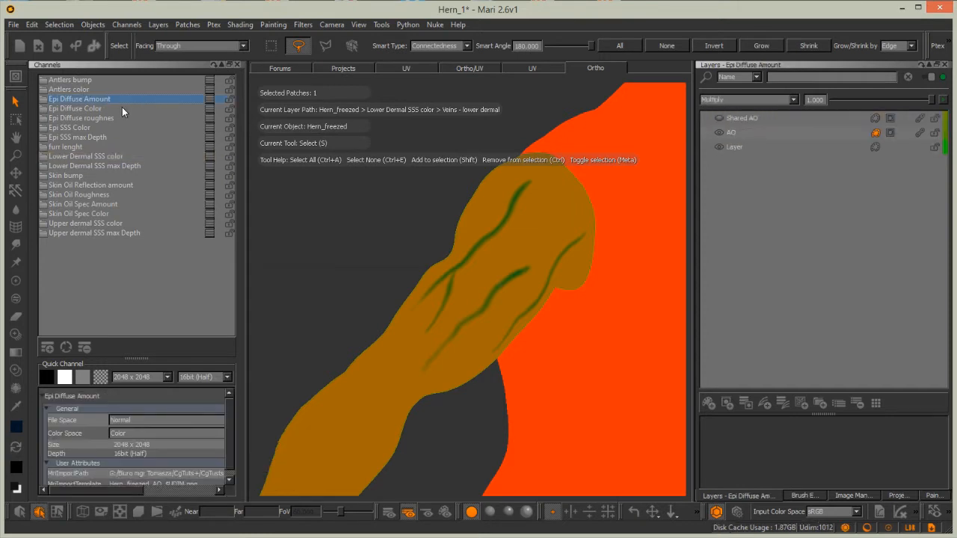
click(139, 109)
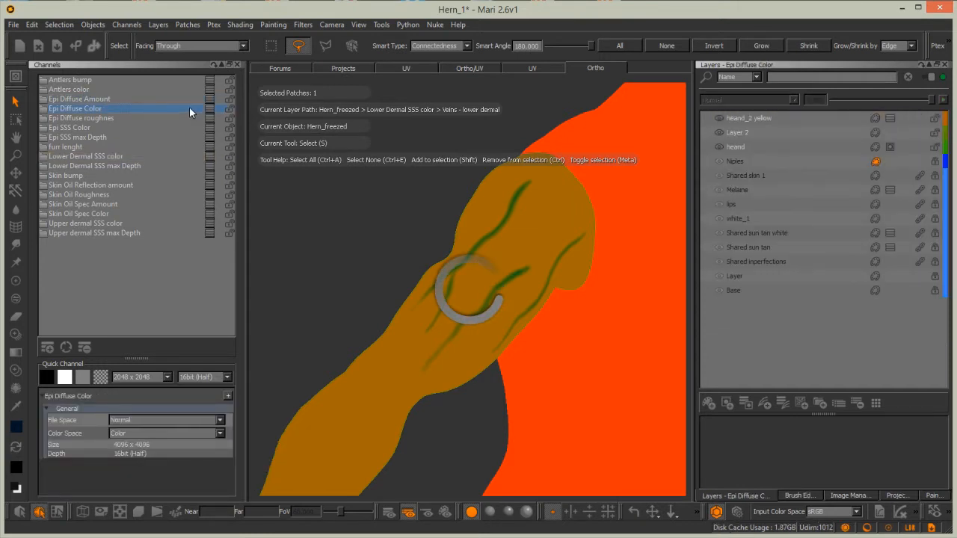
right_click(194, 108)
mouse_move(236, 263)
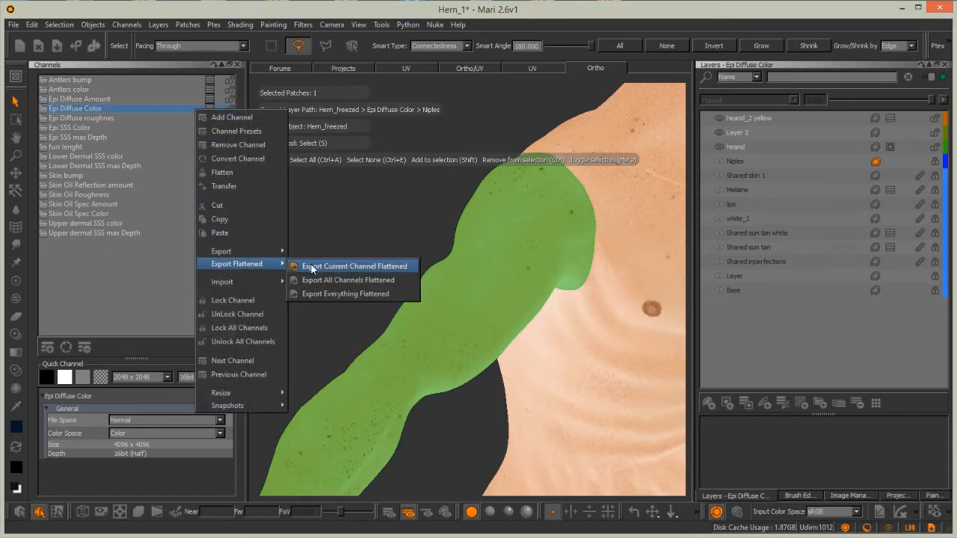
click(311, 266)
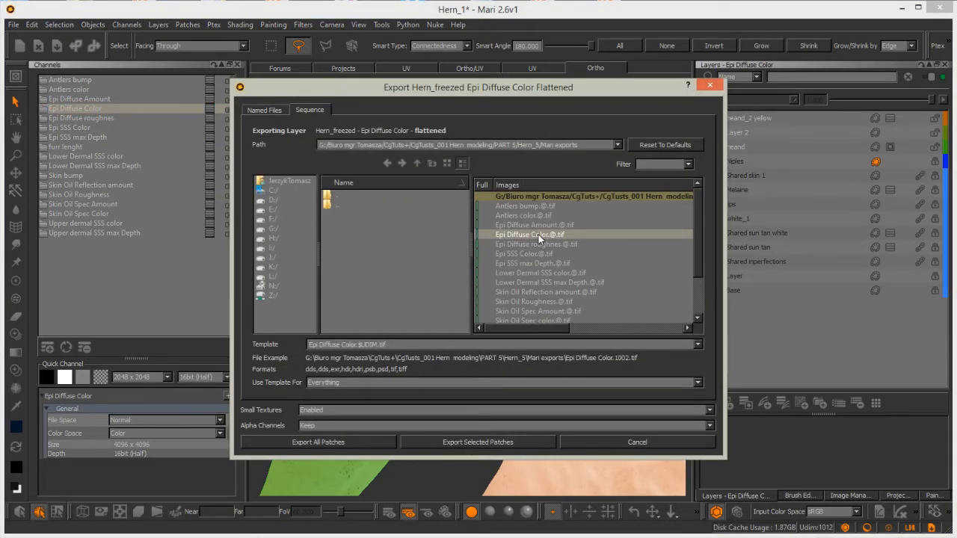
click(460, 442)
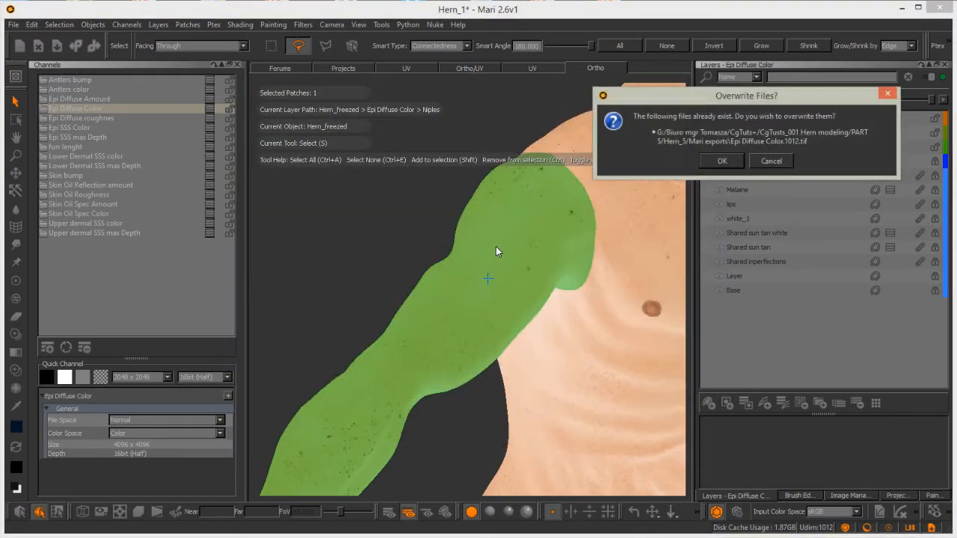
click(719, 160)
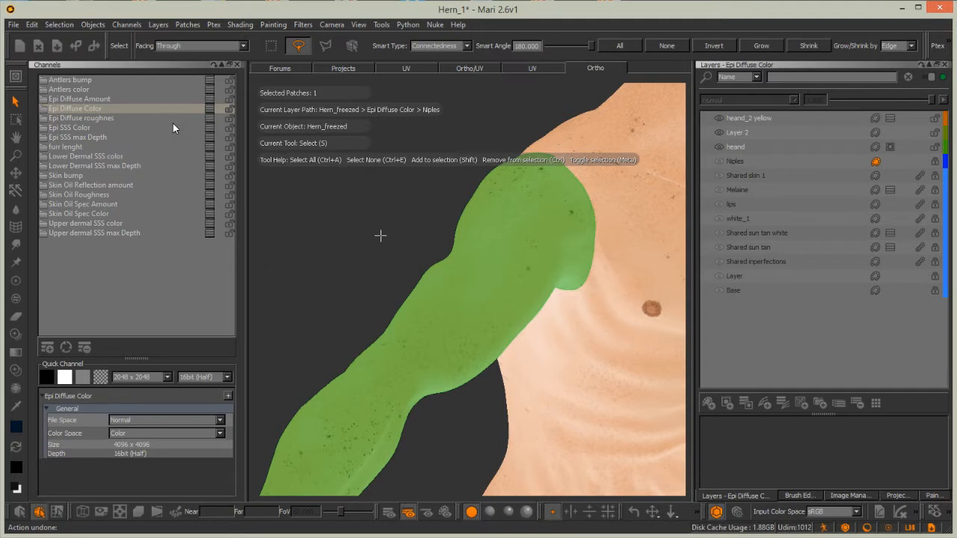
Export the Epi SSS Color channel flattened for the selected arm patch, overwriting Epi SSS Color.1012.tif
click(193, 129)
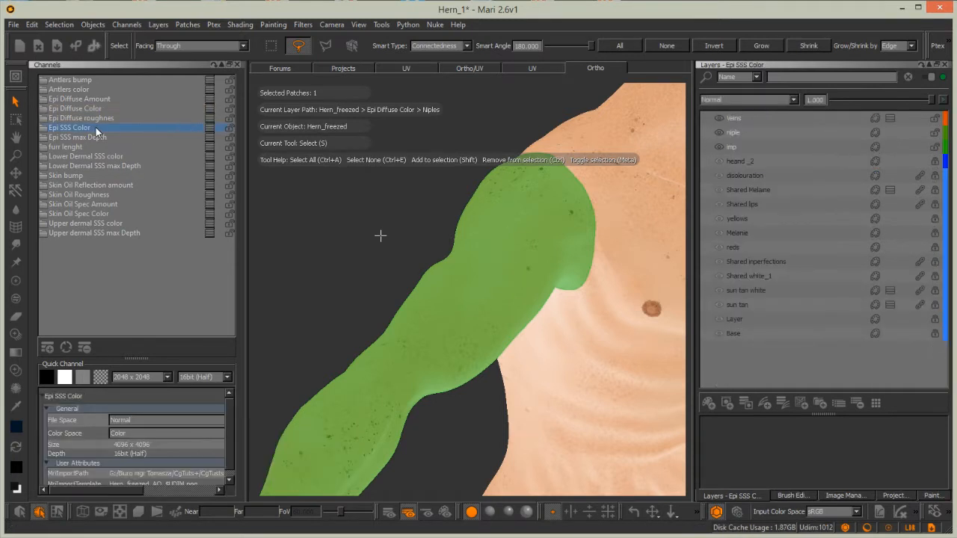
right_click(196, 129)
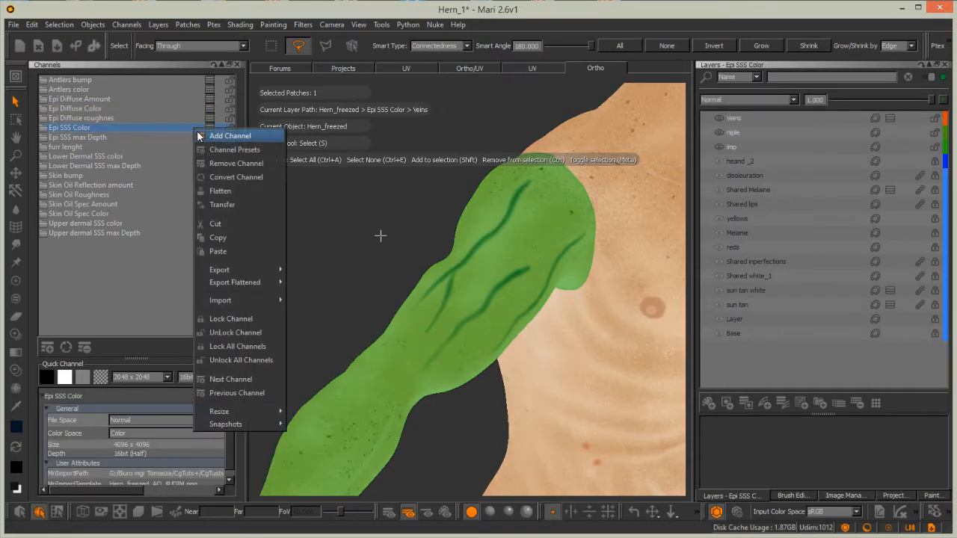
mouse_move(231, 282)
click(317, 284)
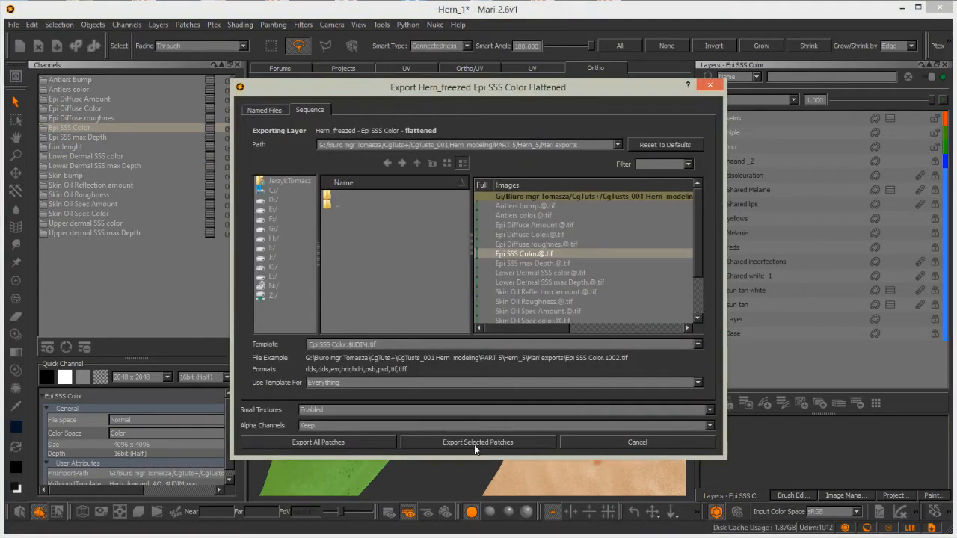
click(475, 445)
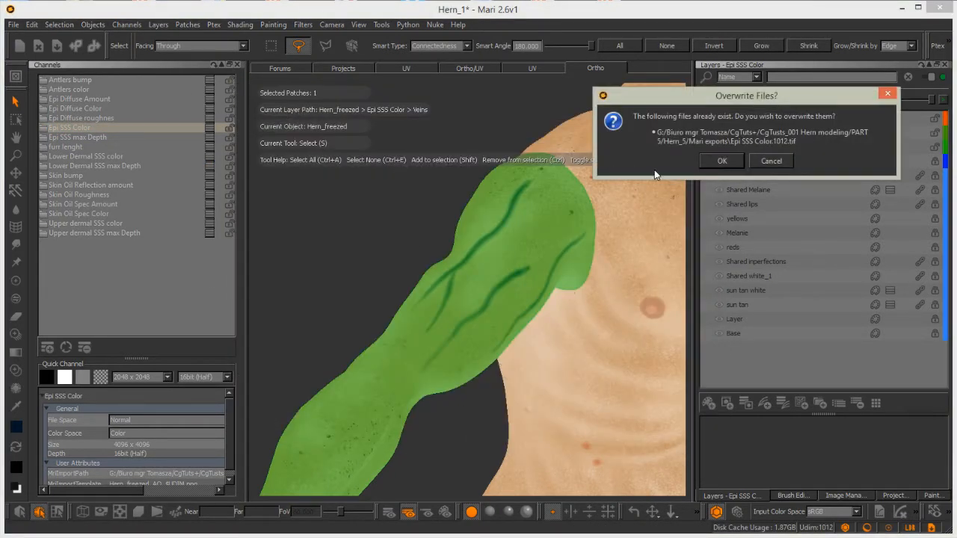
click(710, 161)
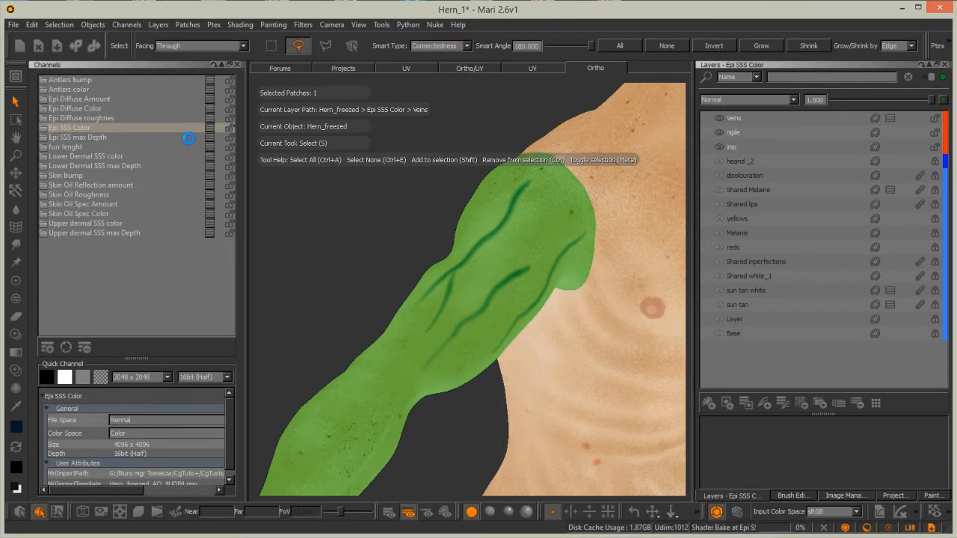
Export the Epi SSS max Depth channel flattened for the selected arm patch, overwriting Lower Dermal SSS max Depth.1012.tif
click(187, 138)
right_click(188, 136)
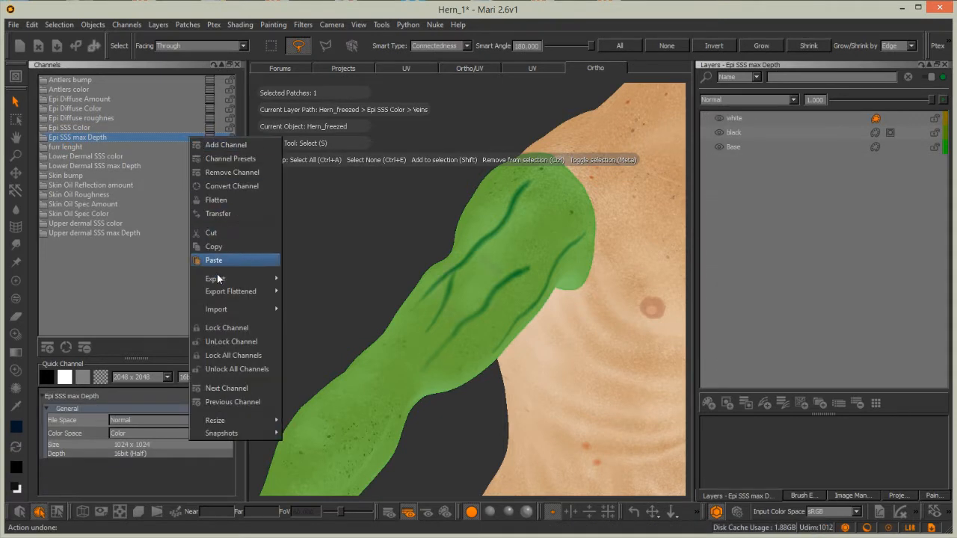
mouse_move(254, 293)
click(334, 293)
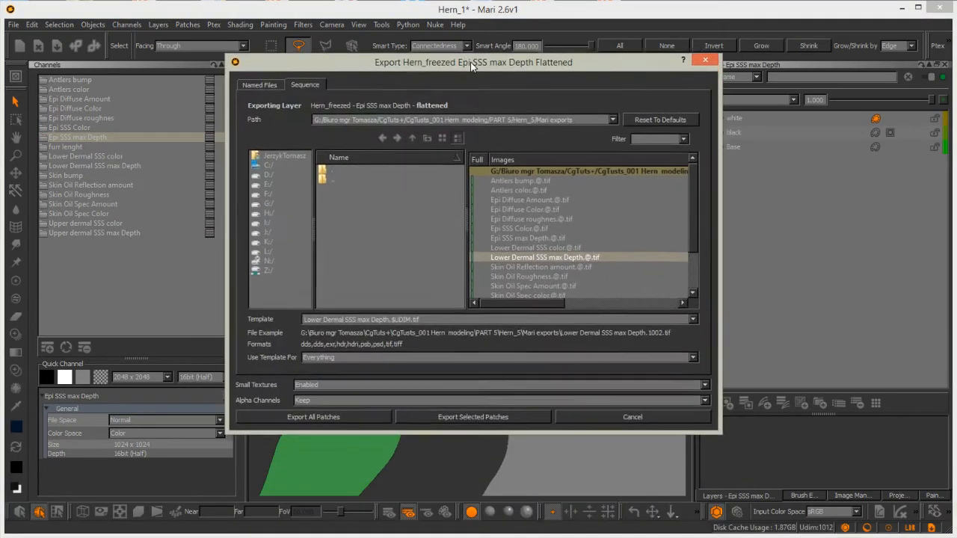
click(459, 417)
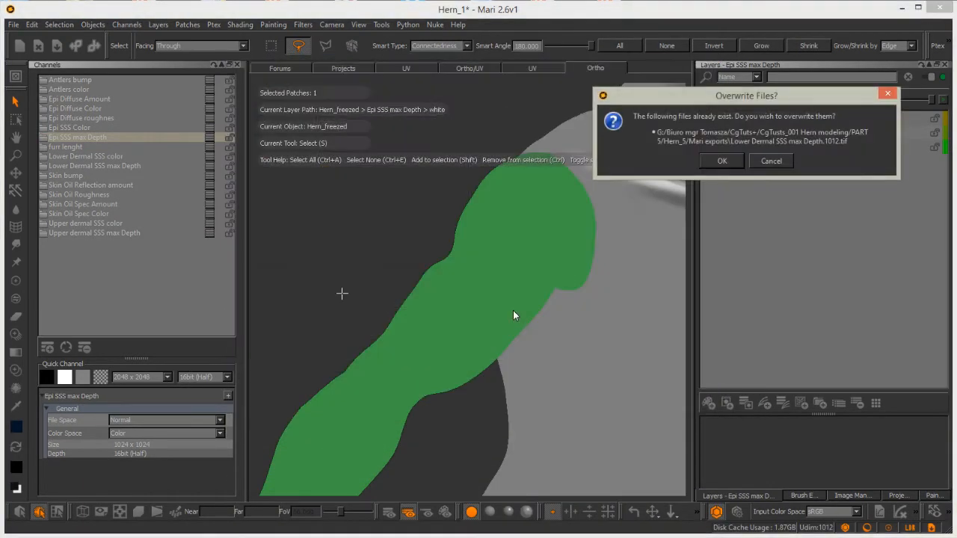
click(717, 160)
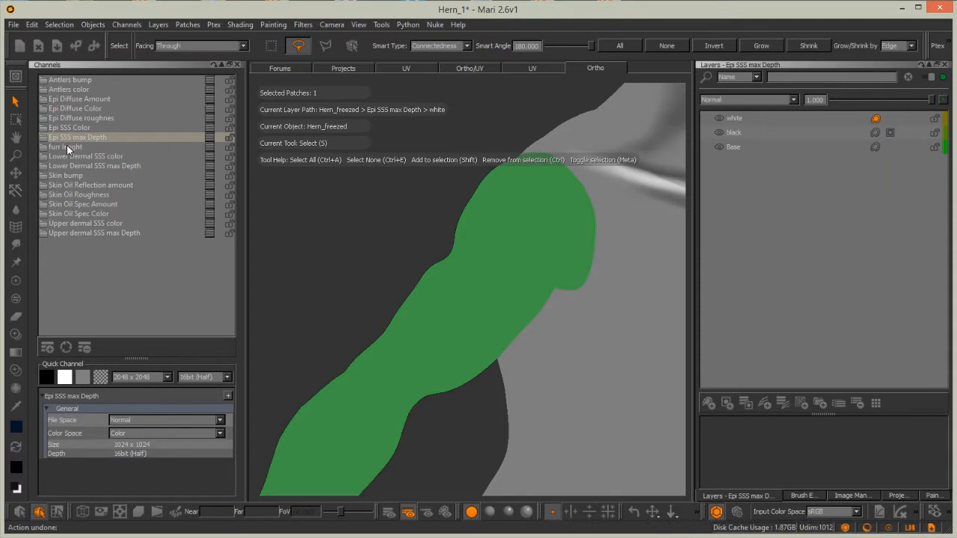
Export the Upper dermal SSS color channel flattened for the selected arm patch, overwriting the existing file
click(188, 127)
click(180, 138)
click(191, 225)
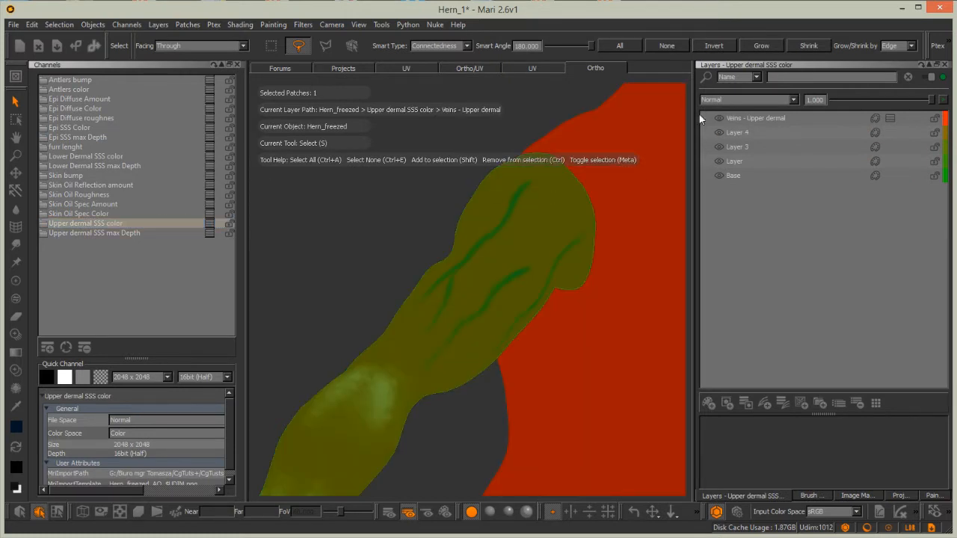
right_click(196, 222)
mouse_move(240, 378)
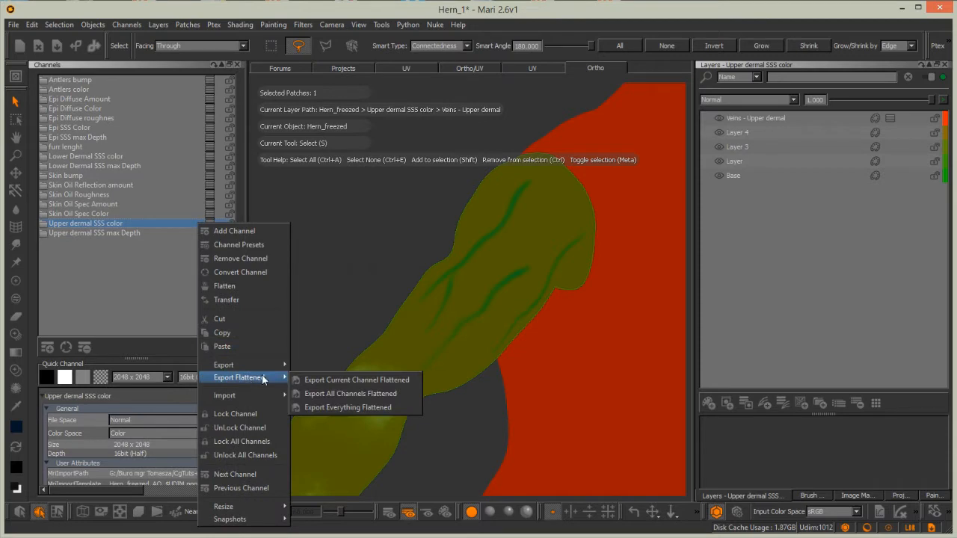
click(312, 376)
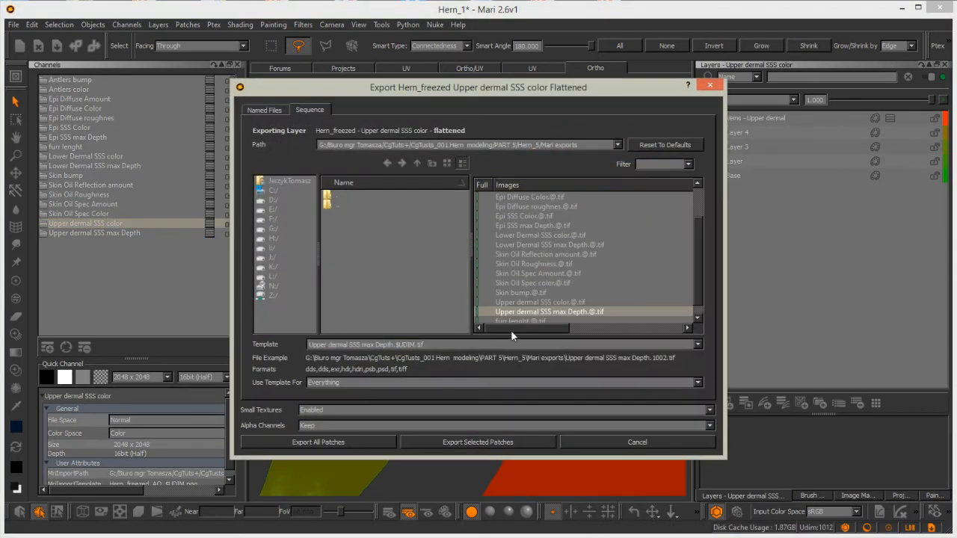
click(478, 442)
click(713, 159)
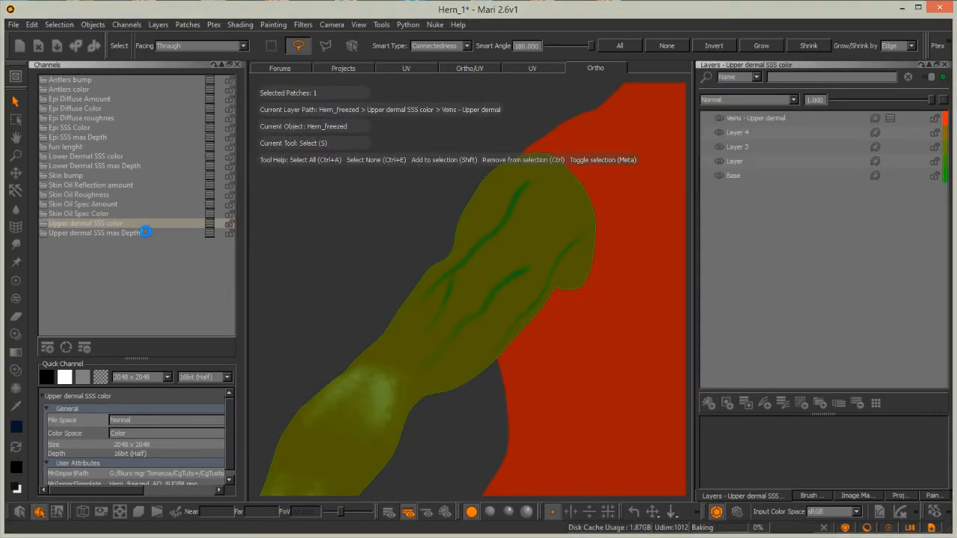
Export the Upper dermal SSS max Depth channel flattened for the selected arm patch, overwriting Epi SSS max Depth.1012.tif
click(167, 234)
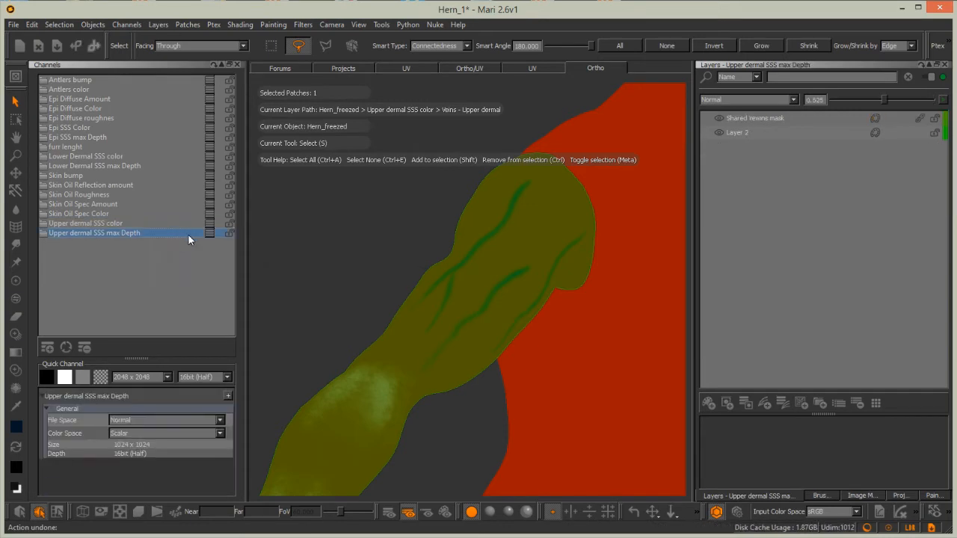
right_click(188, 235)
mouse_move(237, 388)
click(303, 388)
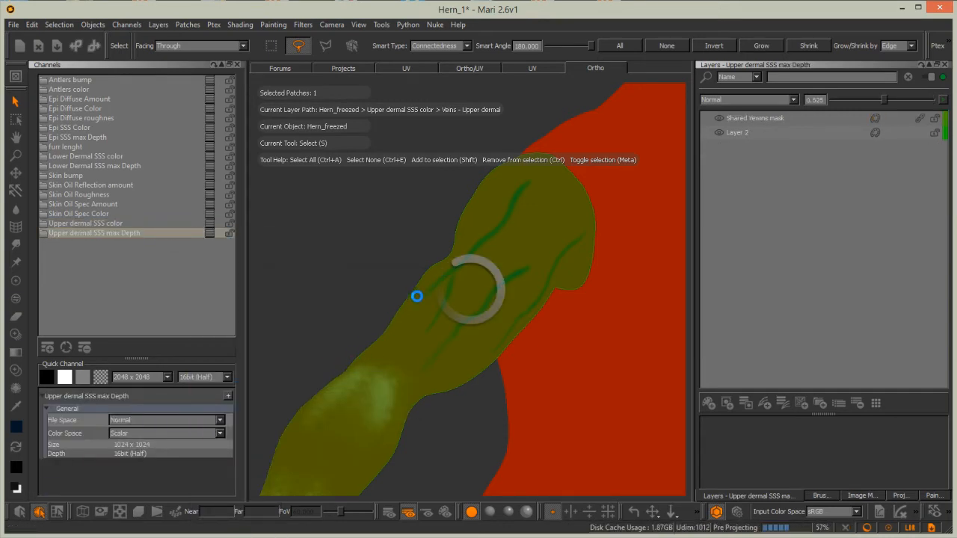
click(479, 442)
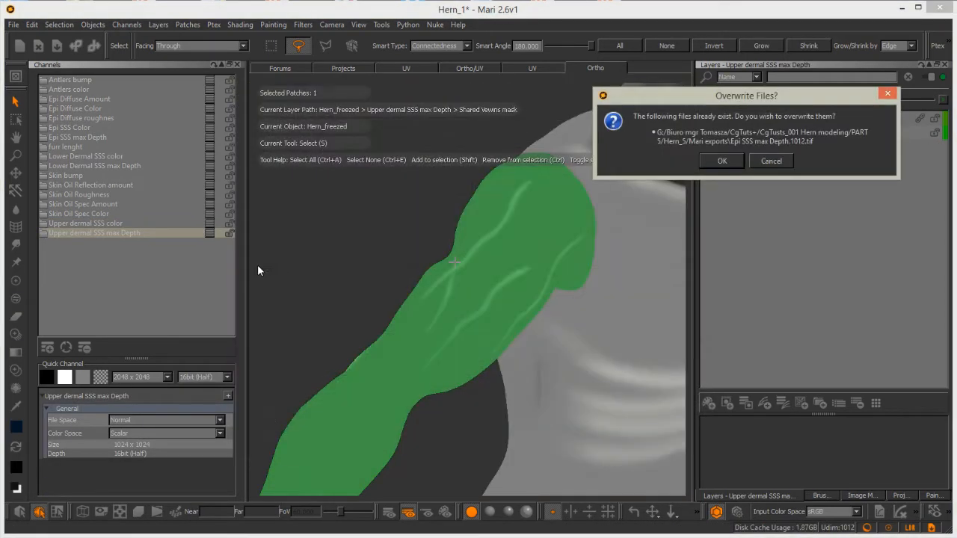
click(722, 161)
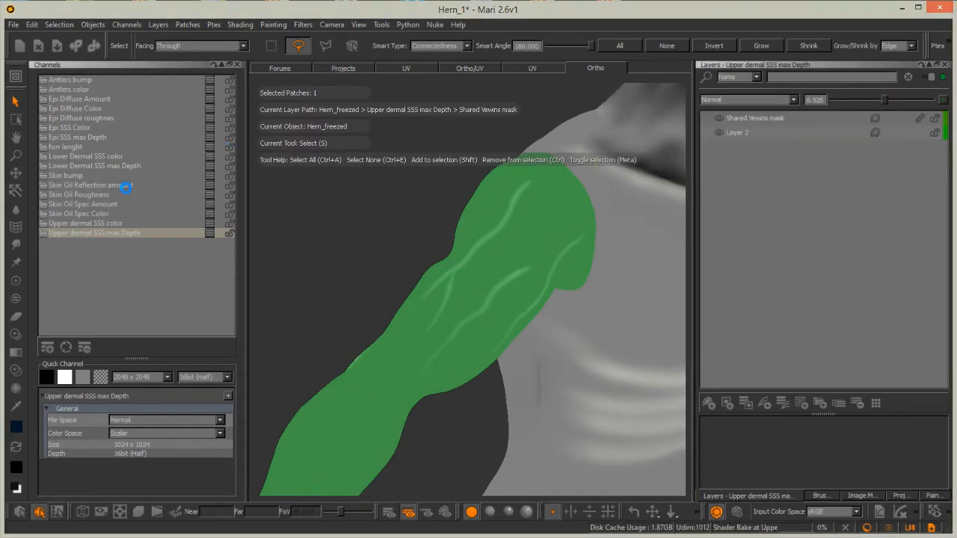
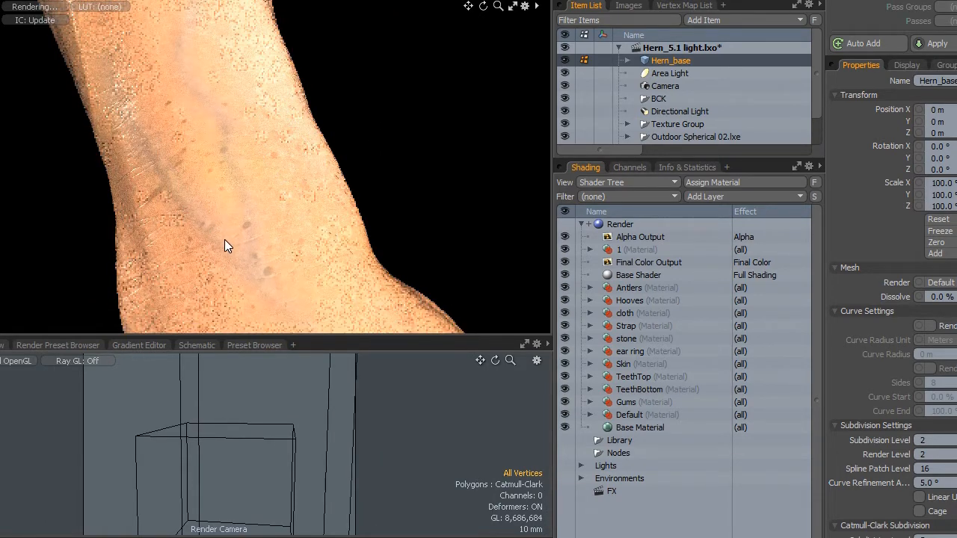
In MODO, examine the subsurface veins on the creature's forearm, wrist and back of the hand in the render preview
alt+drag(164, 211, 216, 209)
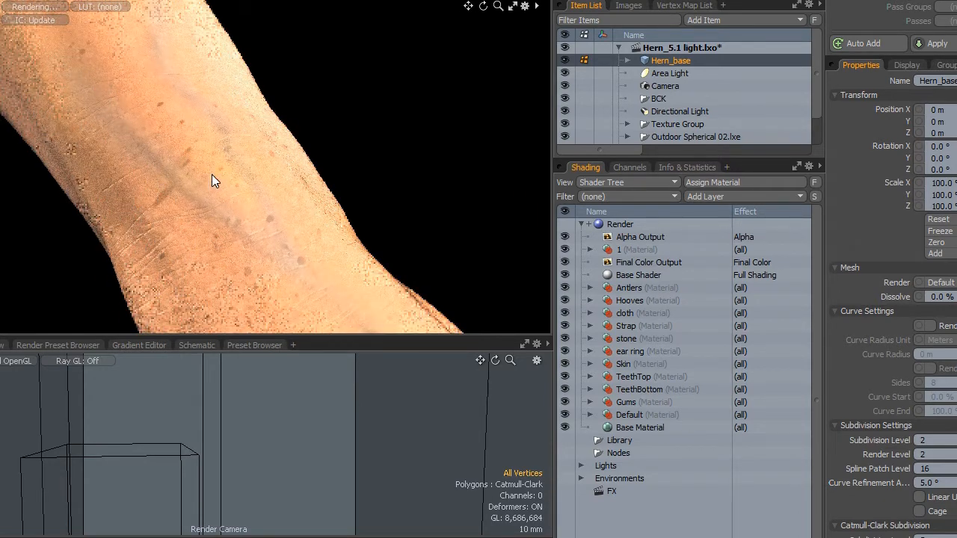
alt+drag(173, 84, 162, 53)
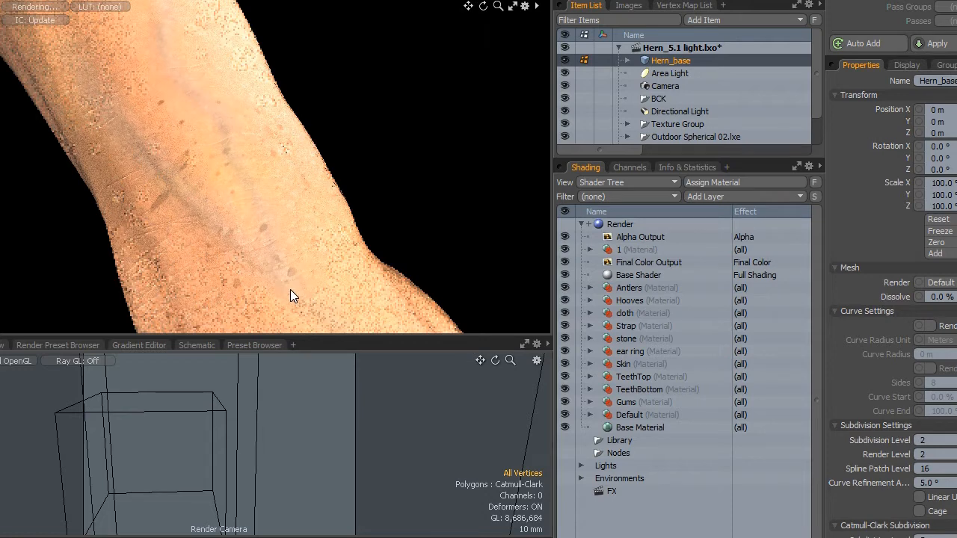
alt+drag(209, 203, 168, 137)
alt+drag(143, 205, 190, 245)
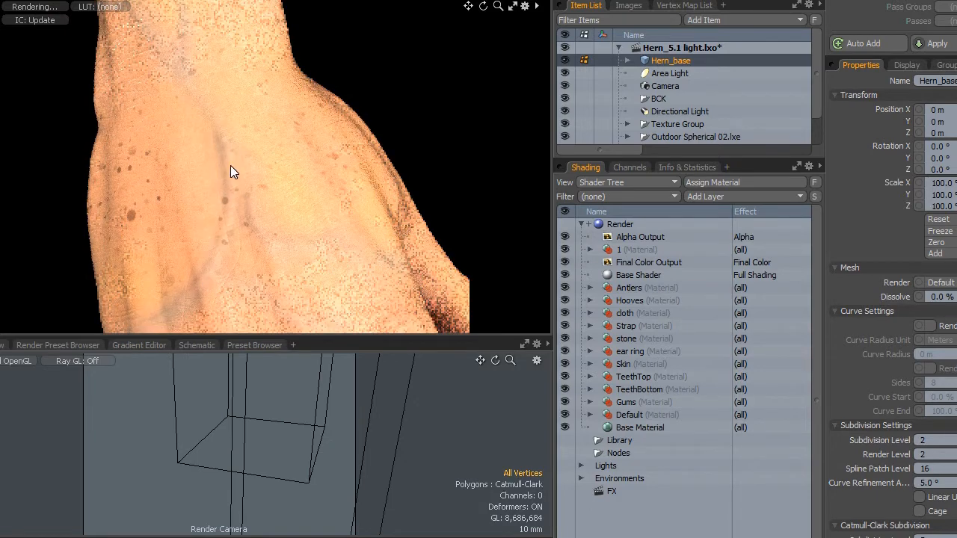
alt+drag(287, 181, 188, 147)
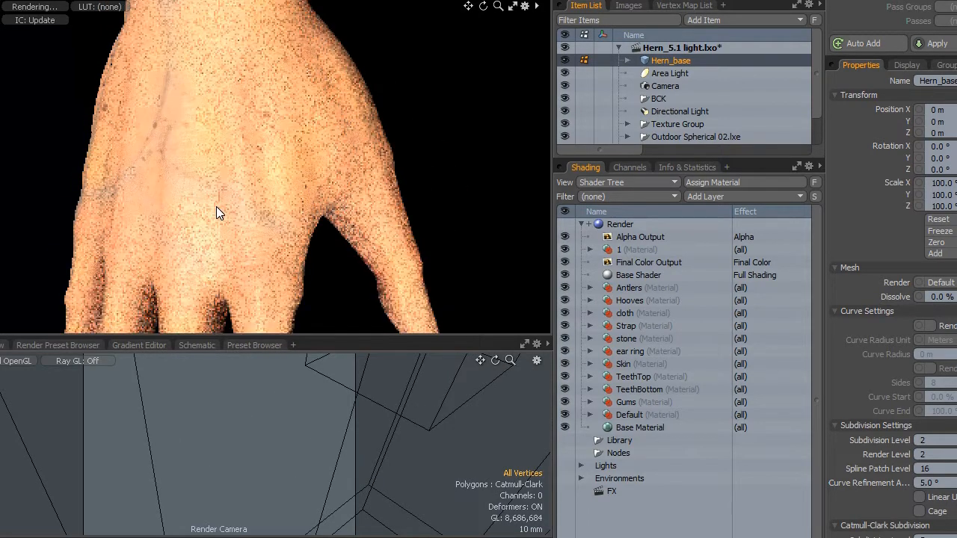
Examine the subsurface veins along the creature's hand, forearm and elbow in an enlarged MODO render preview
alt+drag(145, 197, 164, 205)
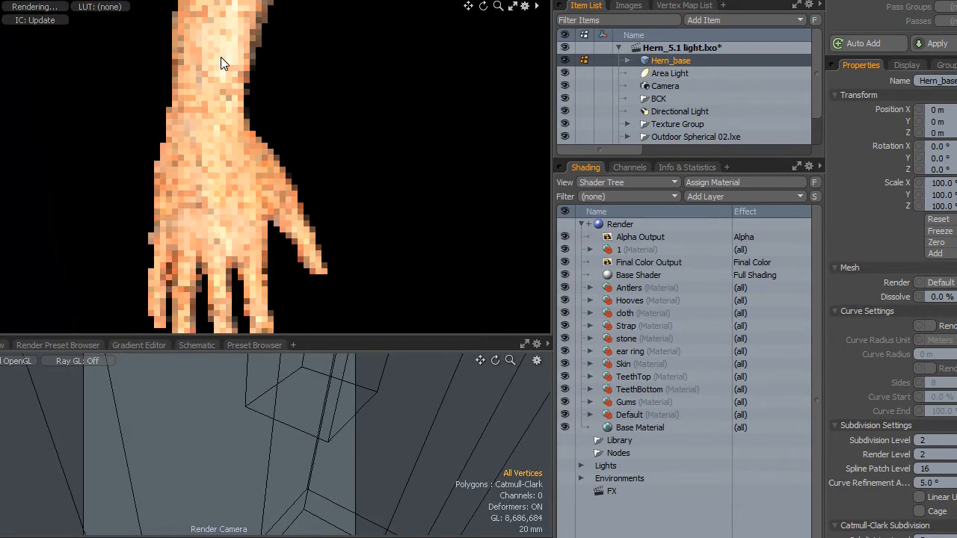
drag(295, 334, 305, 456)
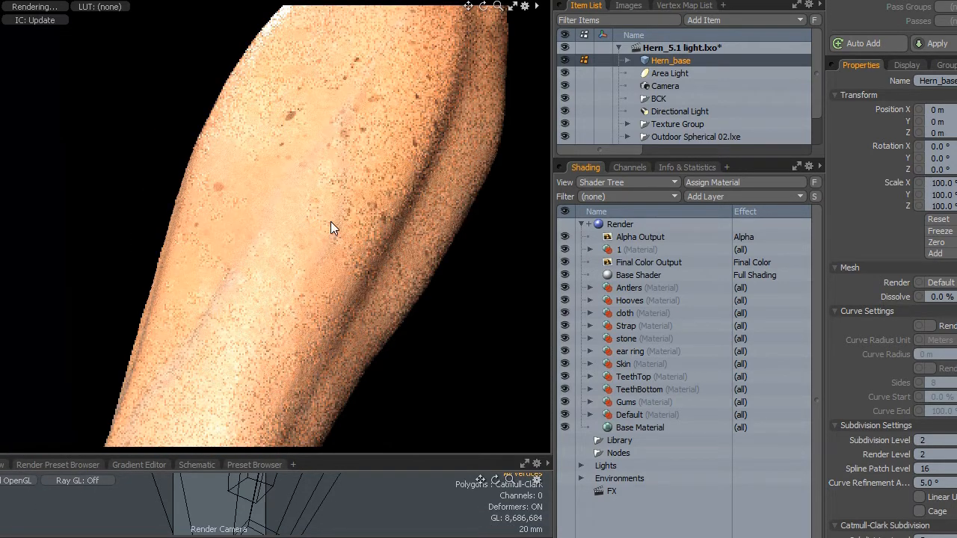
alt+drag(292, 164, 135, 207)
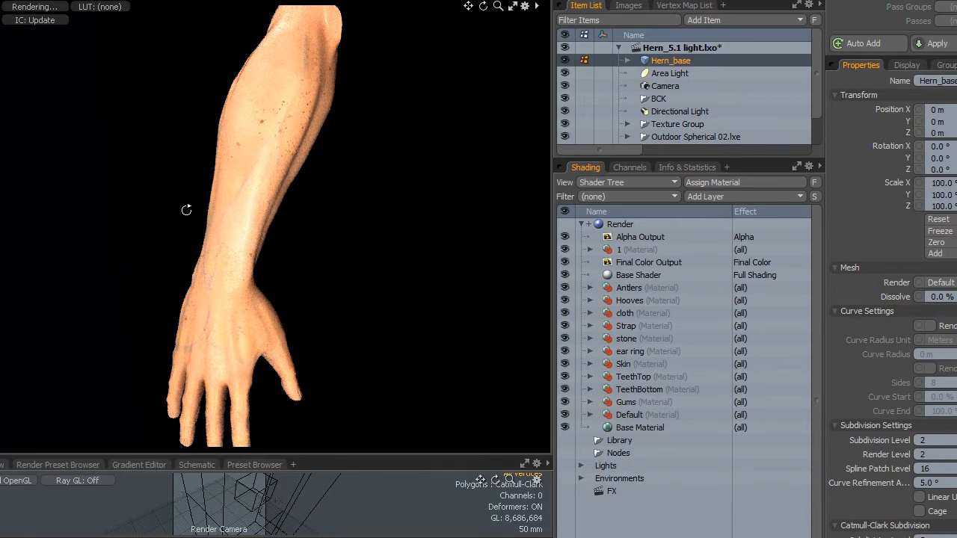
alt+drag(187, 210, 233, 187)
ctrl+alt+drag(351, 133, 468, 70)
alt+shift+drag(315, 198, 224, 210)
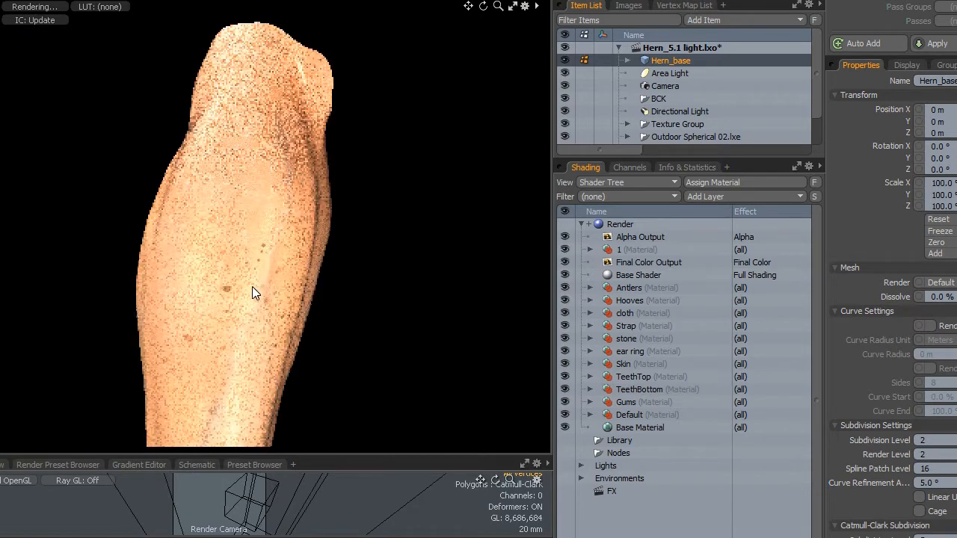
alt+drag(207, 213, 213, 177)
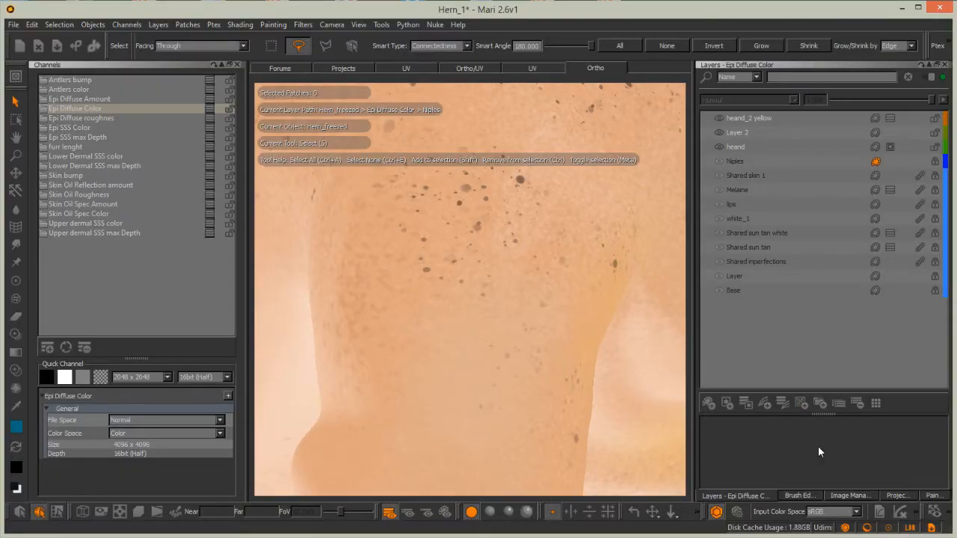
In Adobe Bridge, select Celtic knot 1.png, Celtic knot 2.png, celtic spiral.png, runes.png, Spiral 2.png and Triskiel.png together
click(846, 496)
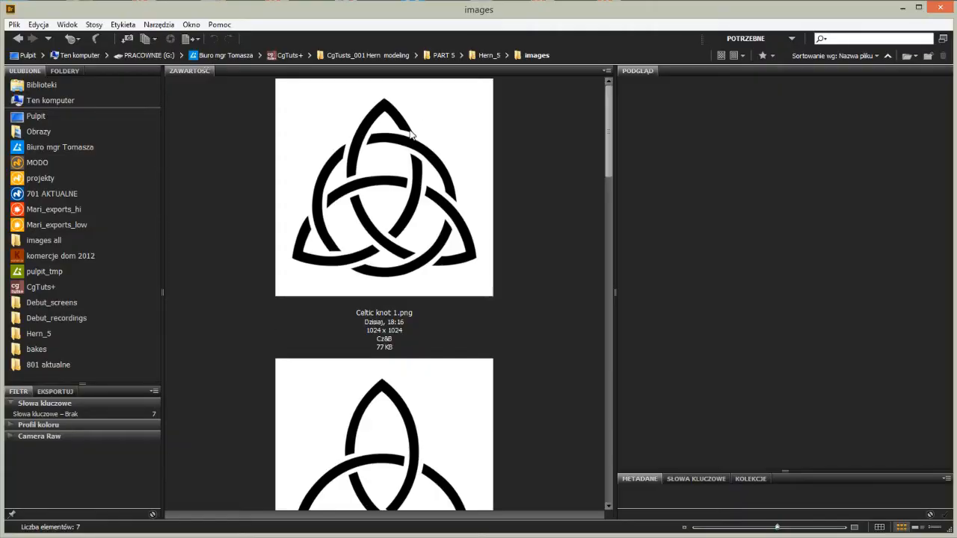
scroll(422, 149, down, 2)
click(421, 158)
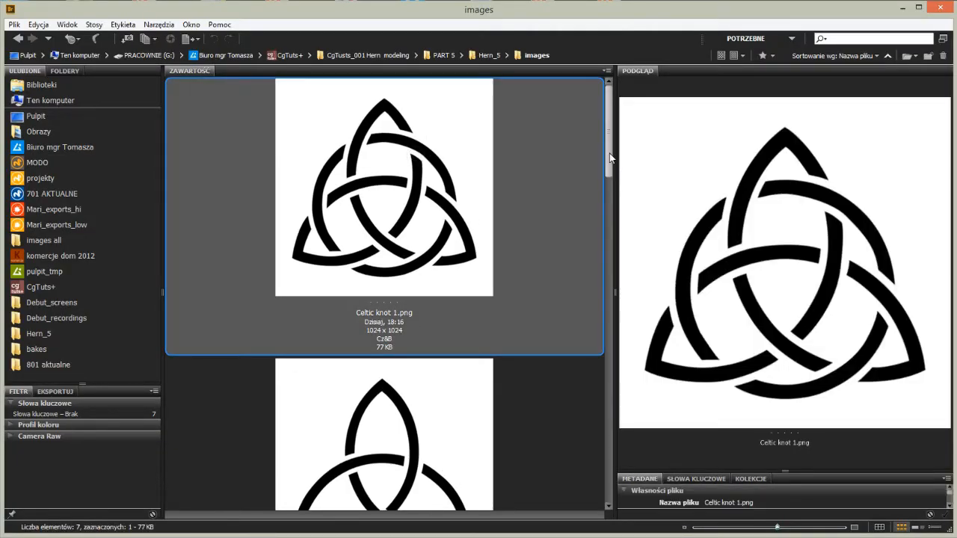
scroll(597, 230, down, 8)
scroll(597, 230, up, 4)
scroll(586, 217, up, 3)
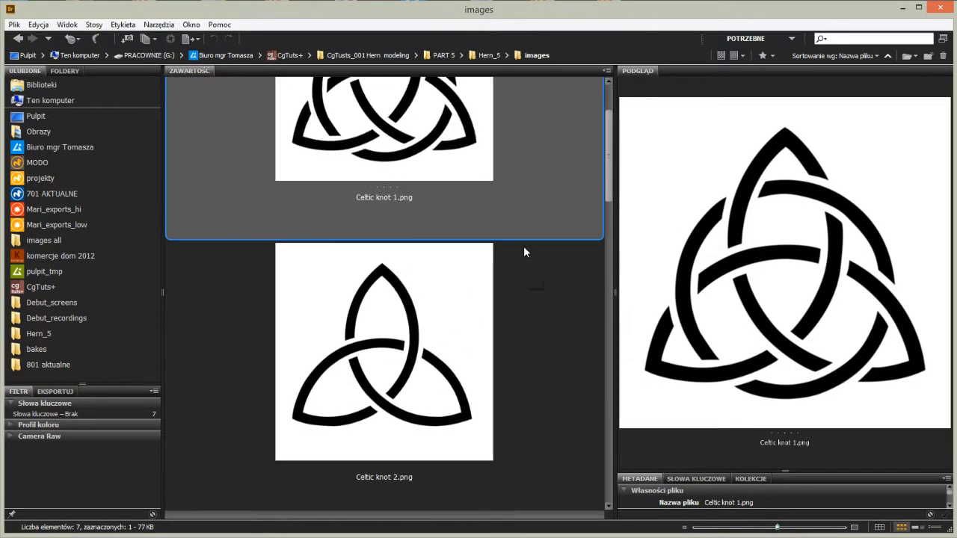
ctrl+click(580, 243)
scroll(598, 254, down, 4)
scroll(610, 277, down, 1)
ctrl+click(509, 244)
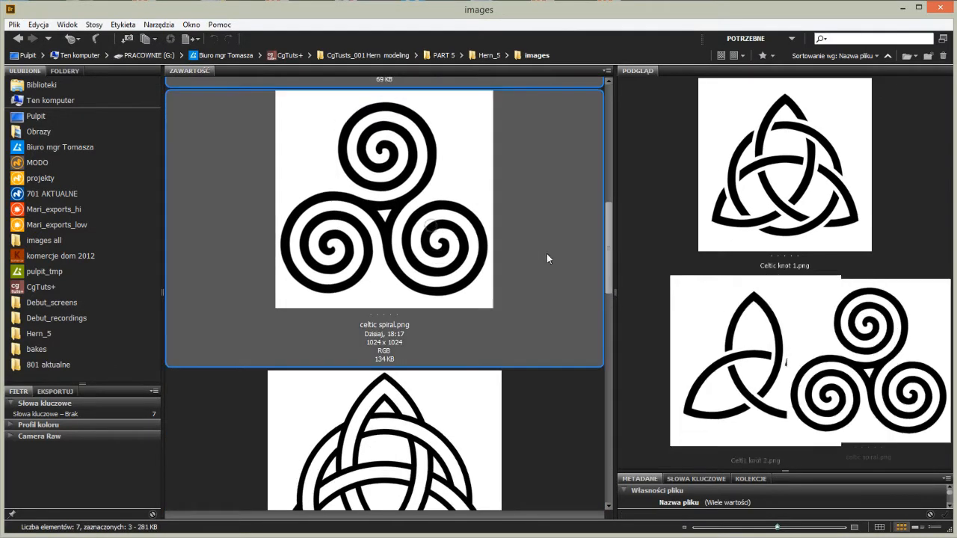
scroll(607, 255, down, 5)
ctrl+click(414, 258)
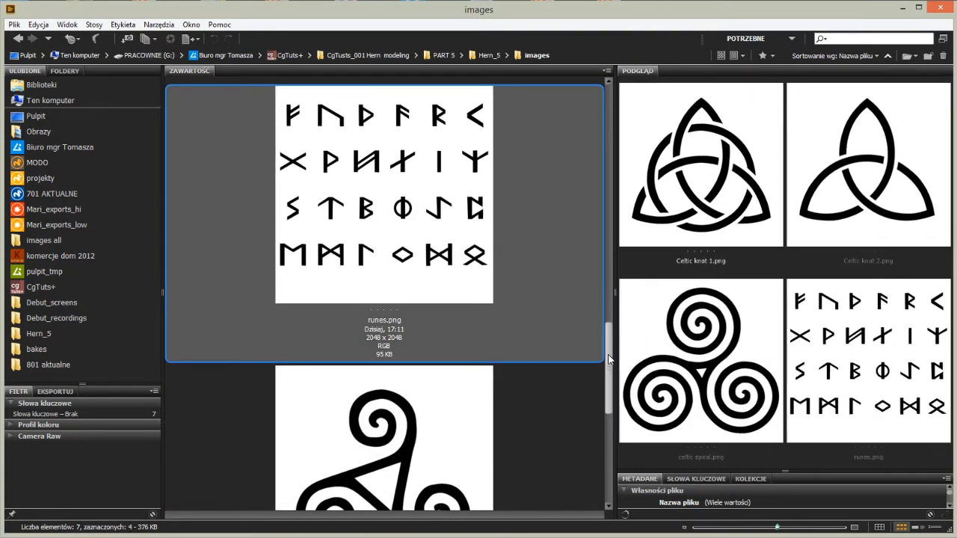
scroll(419, 284, down, 5)
ctrl+click(432, 322)
ctrl+click(557, 393)
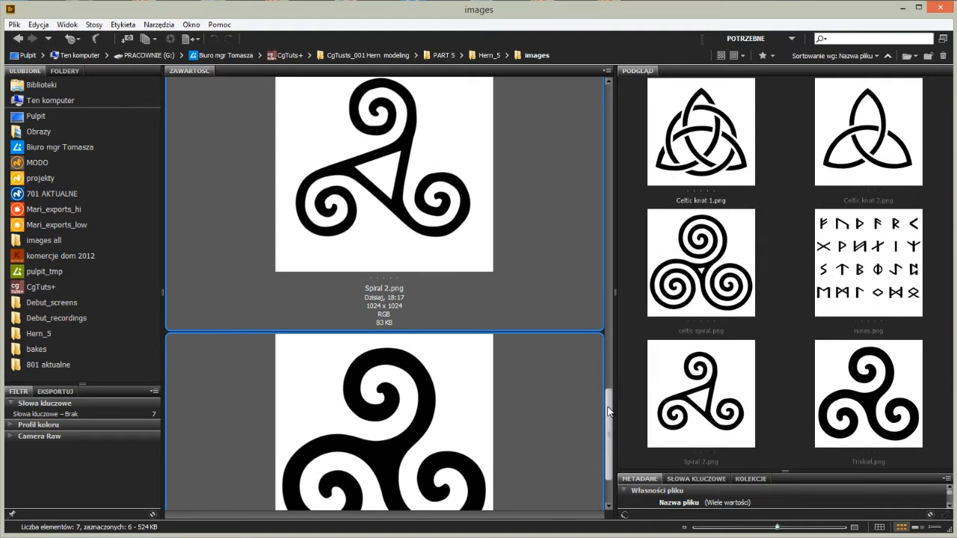
scroll(608, 434, down, 3)
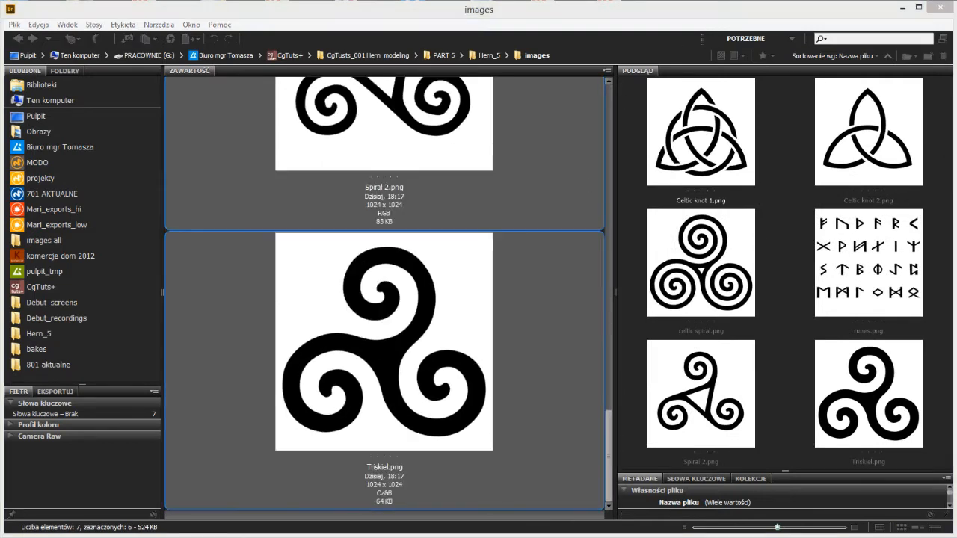
Bring the six selected symbol images from Adobe Bridge into Mari's Image Manager and return to the full Mari window
drag(953, 169, 440, 210)
drag(131, 228, 810, 252)
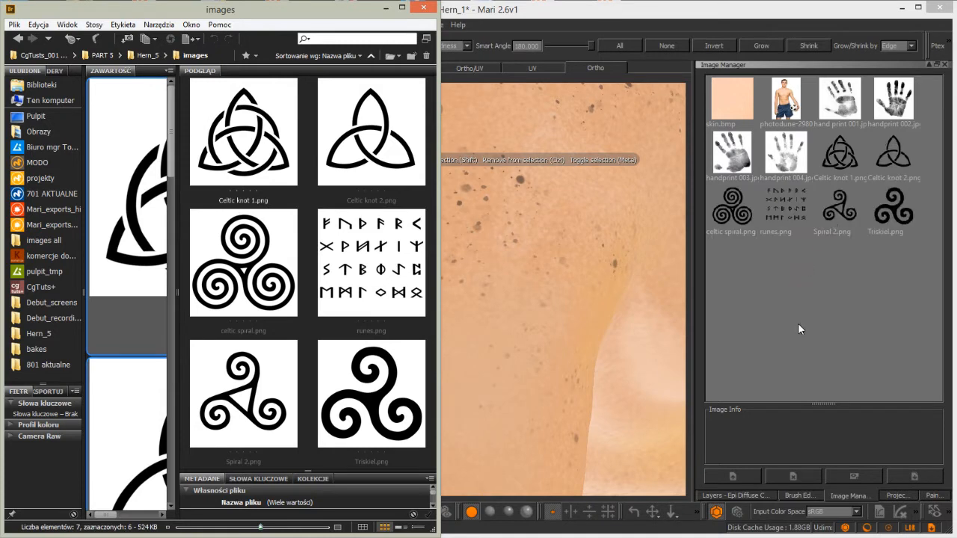
drag(441, 131, 952, 191)
click(901, 6)
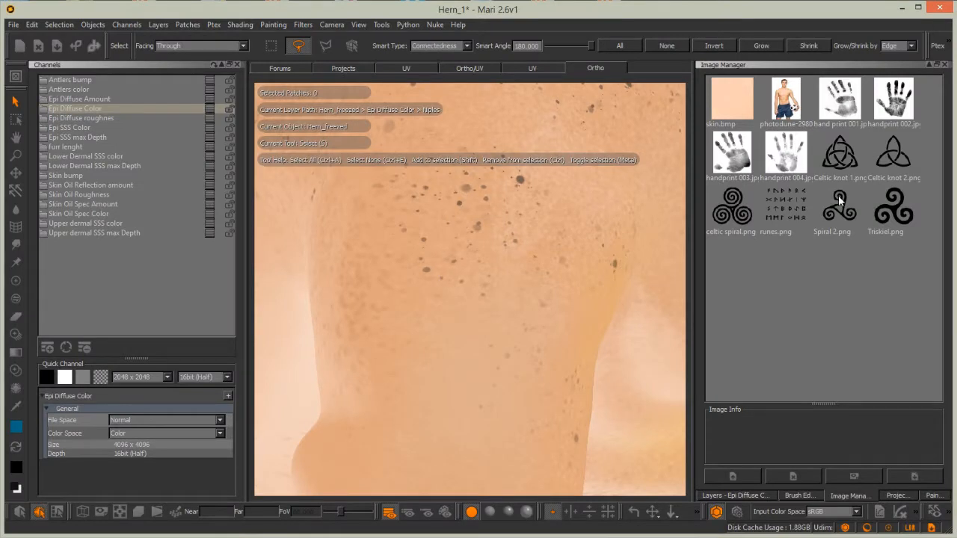
Load Celtic knot 1.png as the Paint Through image, scale it down and position it over the creature's upper arm
alt+drag(417, 294, 434, 313)
alt+middle_drag(433, 313, 448, 316)
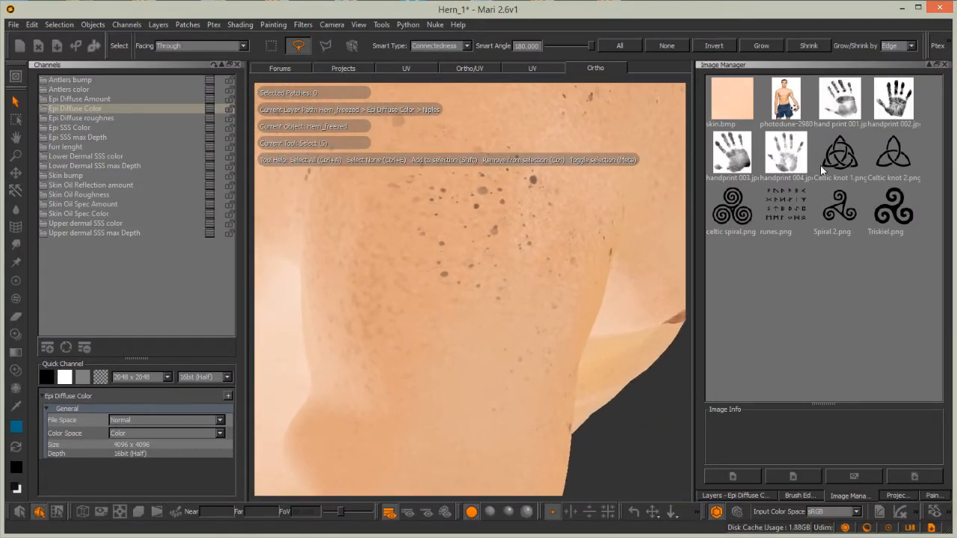
click(843, 158)
mouse_move(843, 157)
mouse_down()
mouse_move(416, 261)
mouse_move(429, 258)
mouse_up()
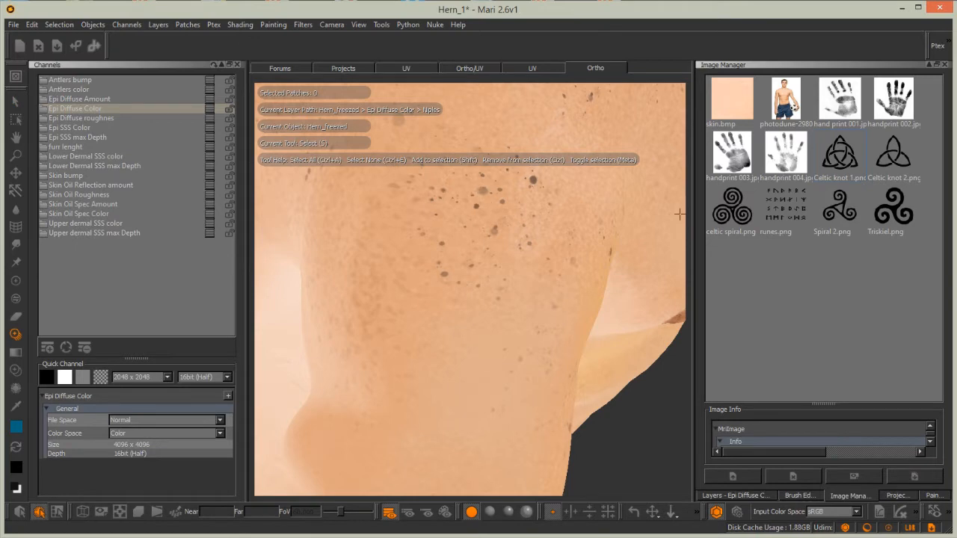
mouse_move(451, 291)
mouse_down()
mouse_move(451, 281)
mouse_move(461, 321)
mouse_up()
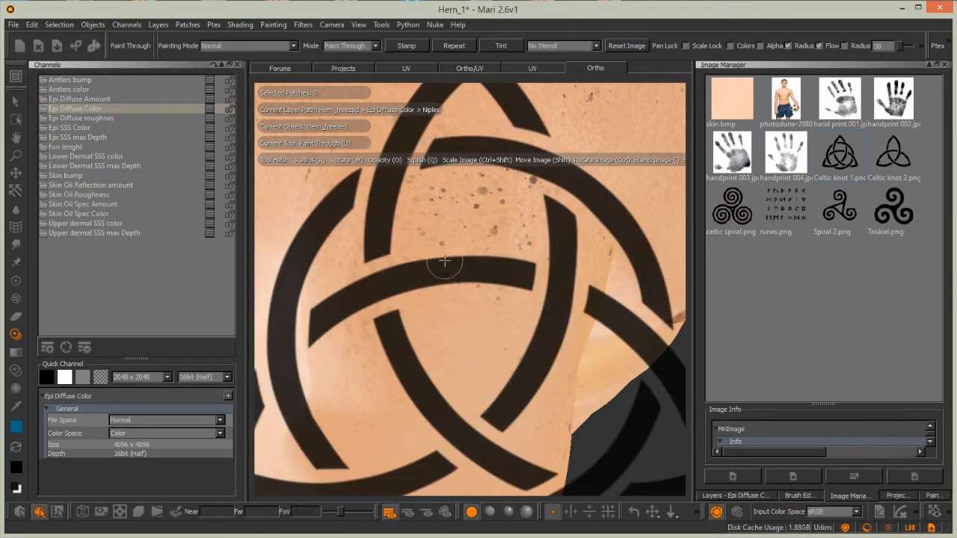
click(455, 284)
click(470, 271)
mouse_move(474, 269)
shift+mouse_down()
mouse_move(480, 178)
mouse_move(478, 254)
mouse_move(468, 248)
mouse_move(400, 284)
shift+mouse_up()
key(shift)
mouse_move(463, 267)
shift+mouse_down()
mouse_move(443, 268)
mouse_move(453, 258)
shift+mouse_up()
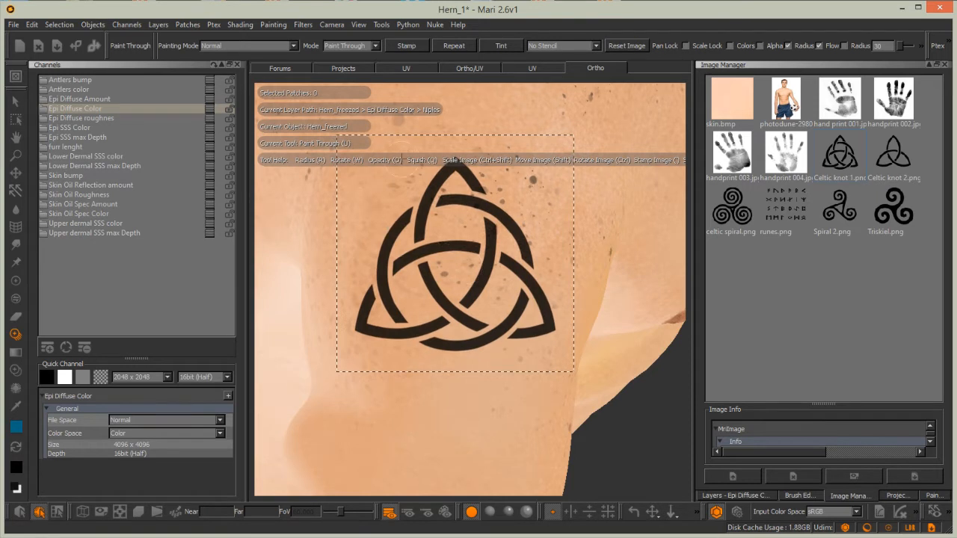
mouse_move(423, 448)
alt+mouse_down()
mouse_move(459, 441)
mouse_move(431, 436)
mouse_move(474, 412)
mouse_move(417, 425)
mouse_move(436, 435)
mouse_move(441, 427)
mouse_move(429, 436)
alt+mouse_up()
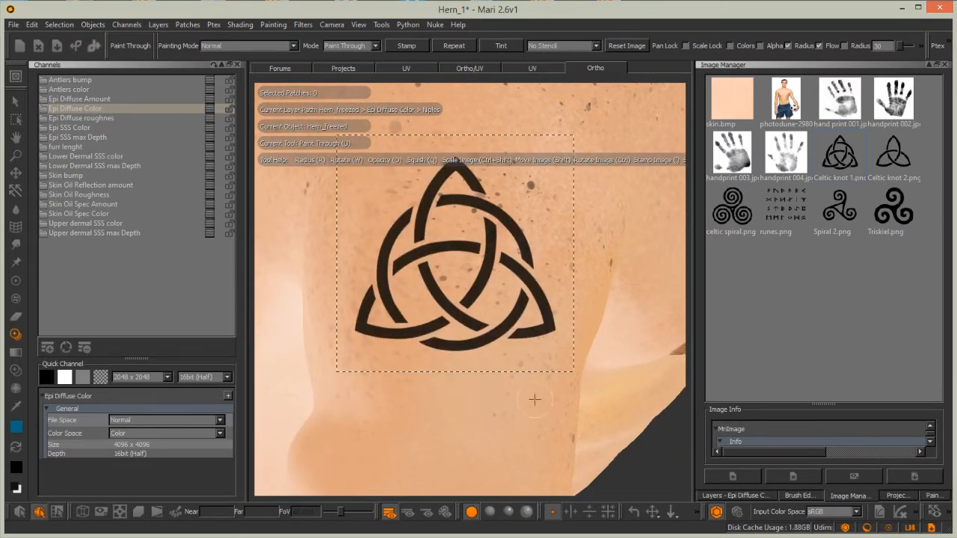
Add a new layer on top of the Epi Diffuse Color stack and name it "Tatoo - color"
click(740, 496)
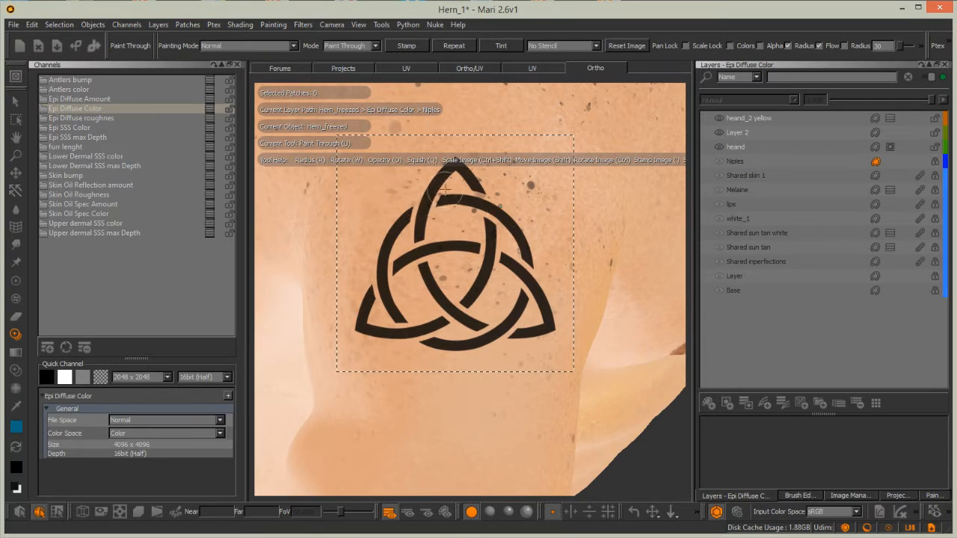
click(710, 403)
double_click(735, 117)
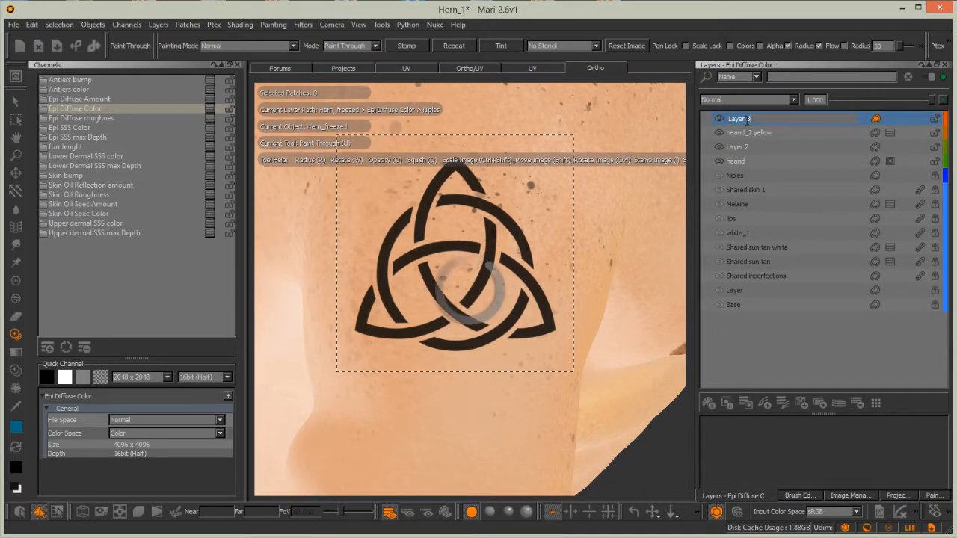
text(Tattoo)
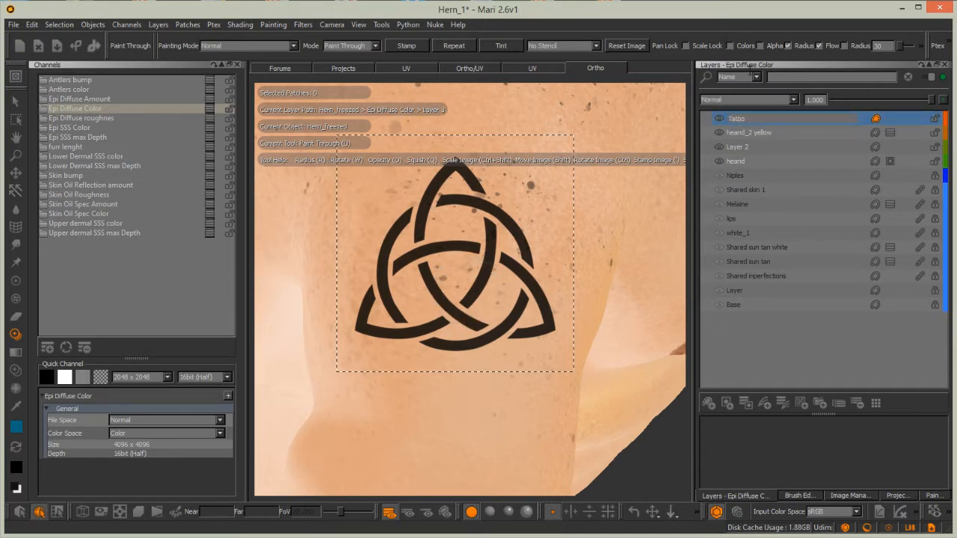
key(Return)
double_click(741, 120)
text(- color)
key(Return)
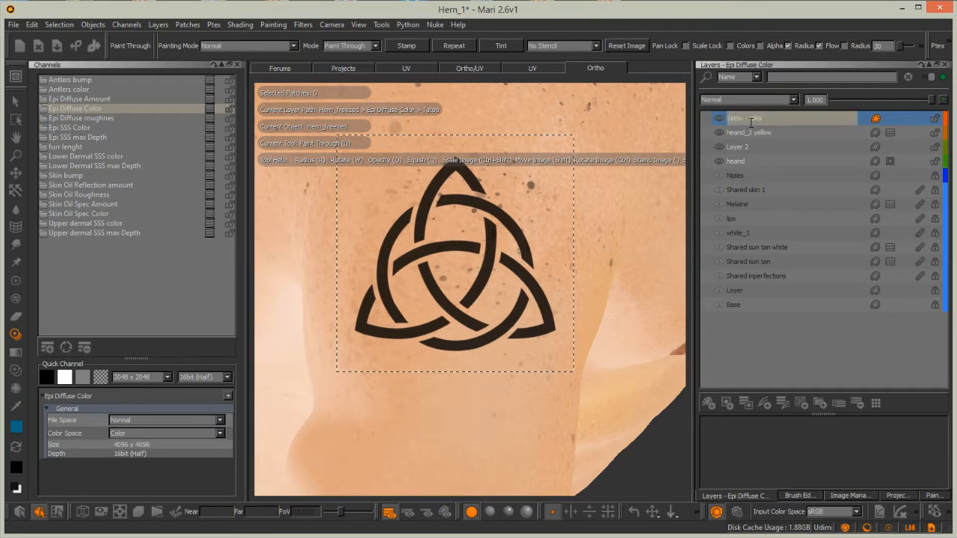
Add a mask stack to the Tatoo - color layer, open it and make Tatoo - color.Mask the current layer
click(745, 403)
click(891, 118)
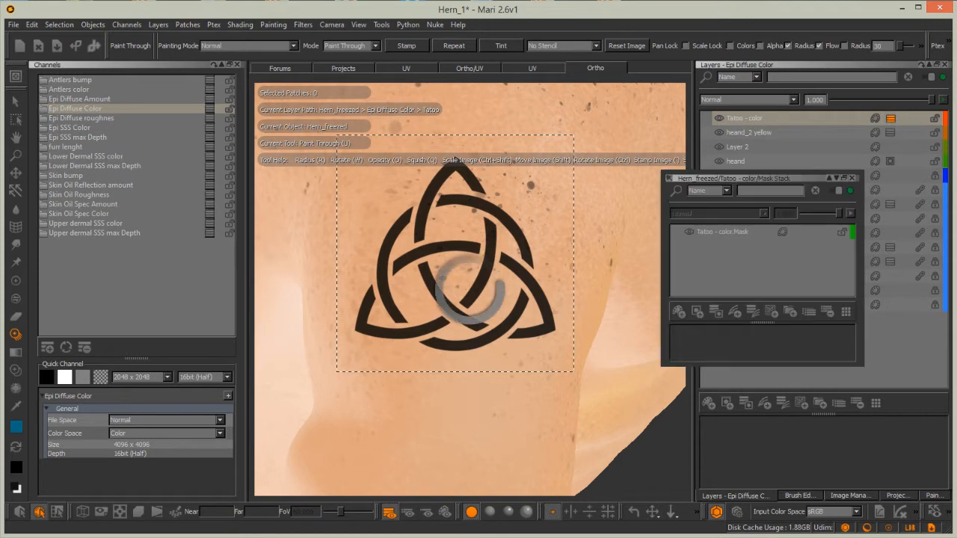
drag(667, 178, 599, 142)
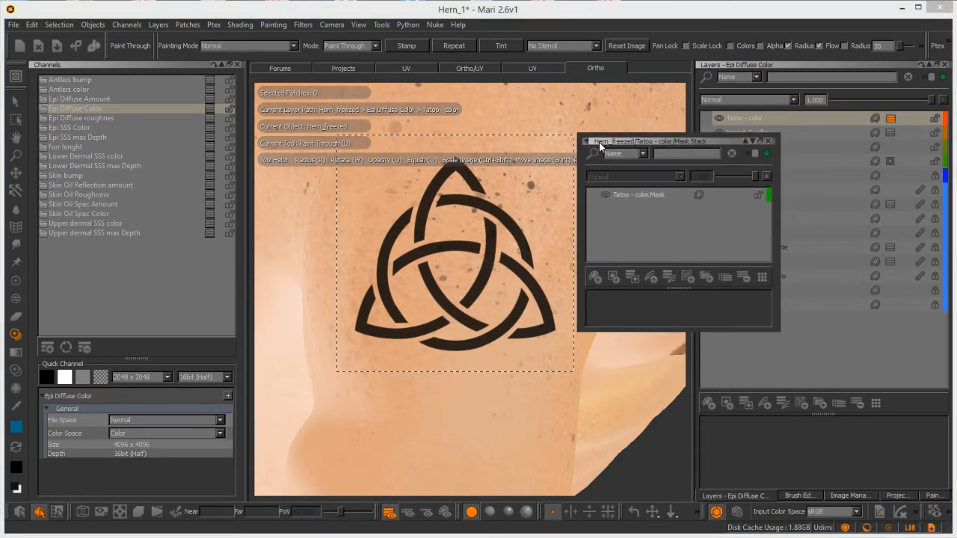
click(632, 196)
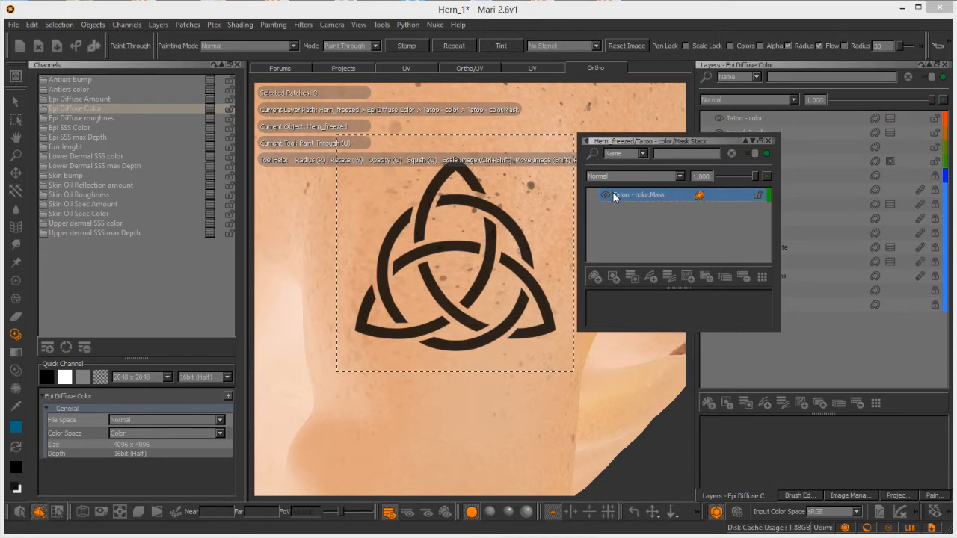
Display only the mask on the model and try to fill all seven of the creature's patches with the foreground color
click(13, 101)
click(406, 381)
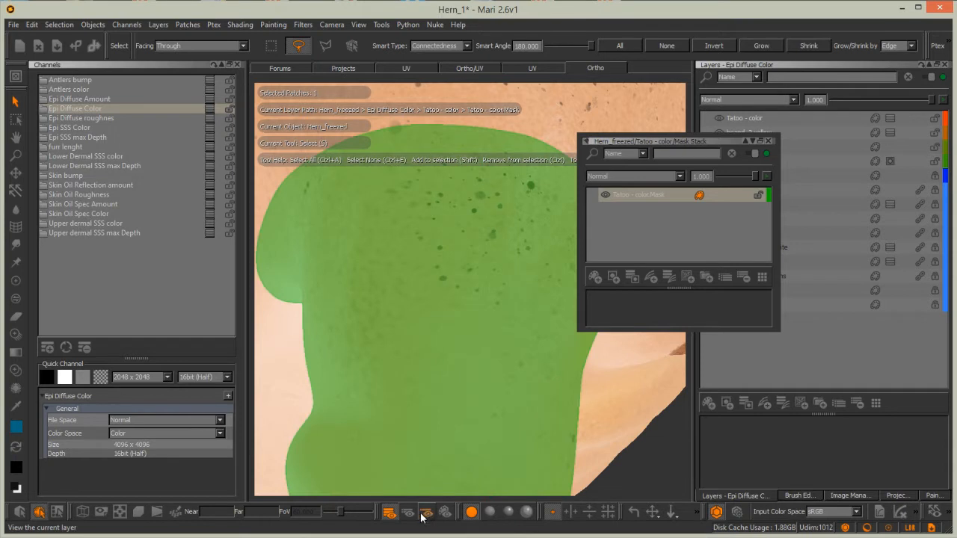
click(408, 512)
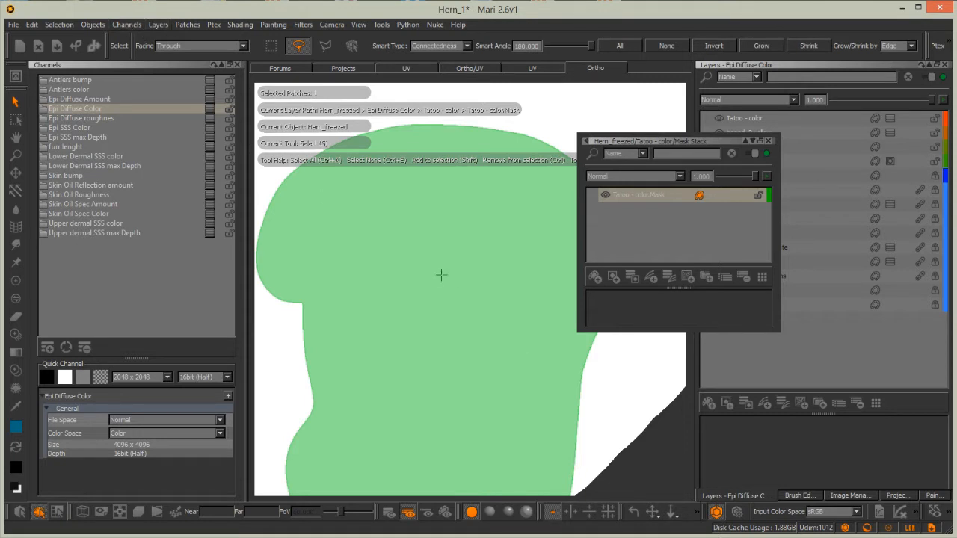
scroll(469, 214, down, 5)
drag(489, 202, 444, 476)
drag(487, 211, 489, 210)
click(188, 25)
mouse_move(193, 140)
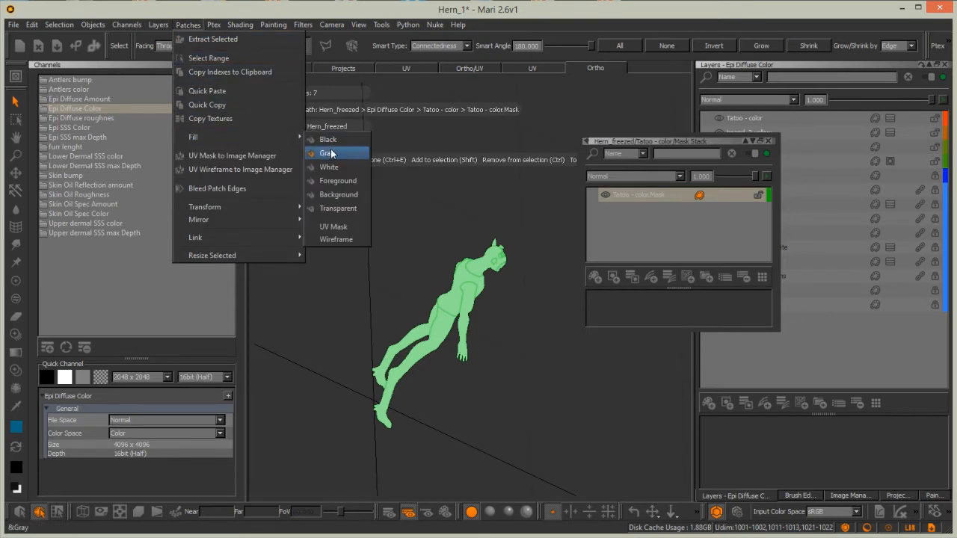
click(332, 180)
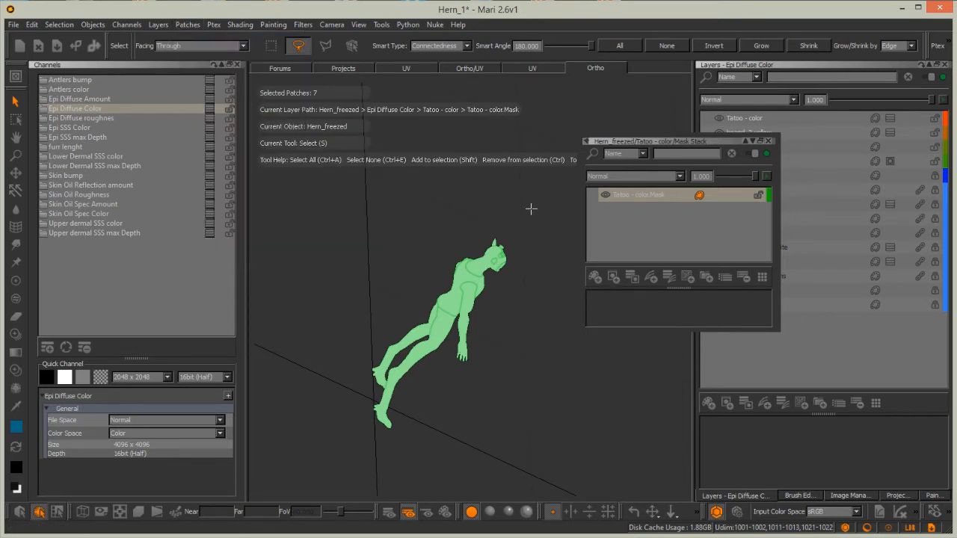
Add a layer named "Tatoo - mask" above Tatoo - color.Mask in the mask stack and clear the patch selection
click(595, 277)
click(622, 196)
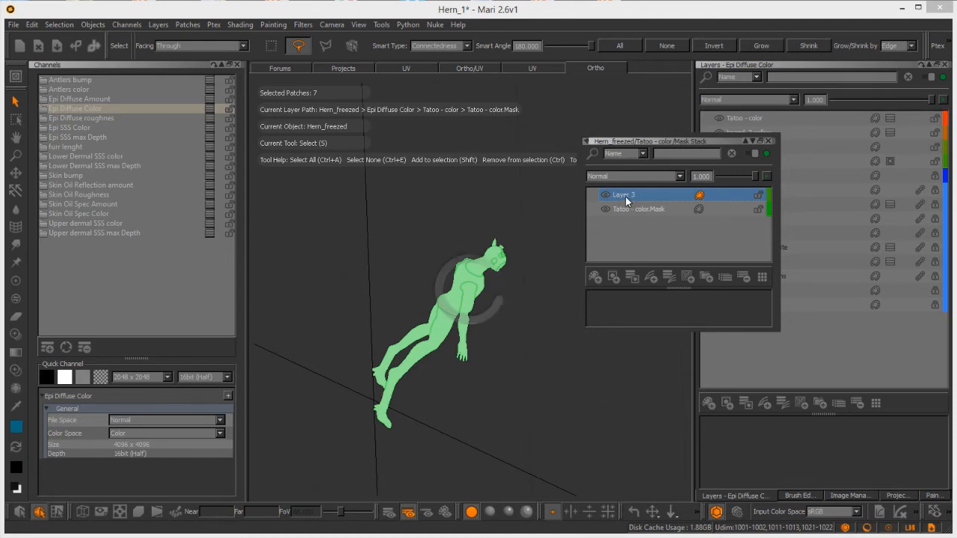
double_click(628, 197)
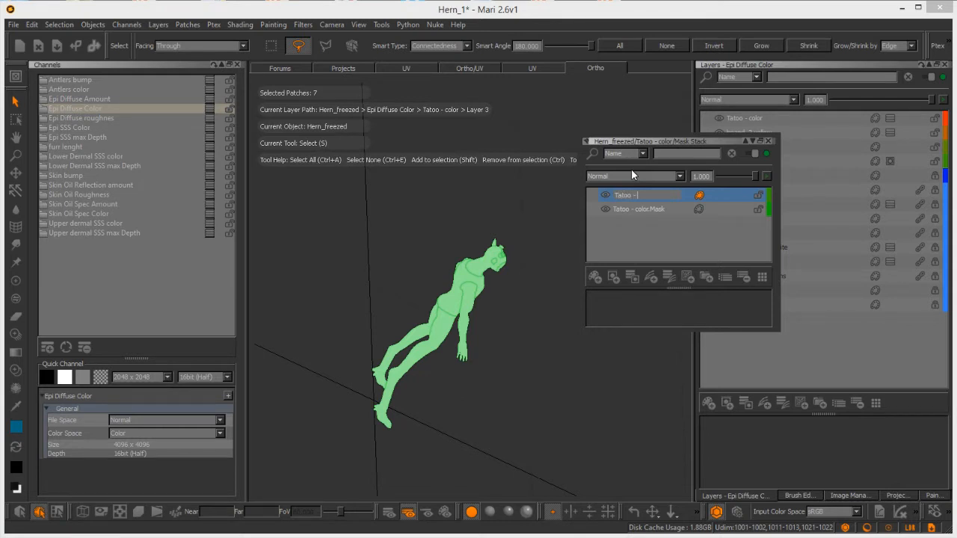
key(Return)
click(507, 215)
Add another layer to the mask stack and move Tatoo - mask above it
alt+right_drag(464, 286, 449, 269)
alt+drag(449, 270, 508, 247)
alt+right_drag(508, 247, 579, 237)
mouse_move(523, 243)
alt+mouse_down()
mouse_move(486, 250)
mouse_move(529, 234)
alt+mouse_up()
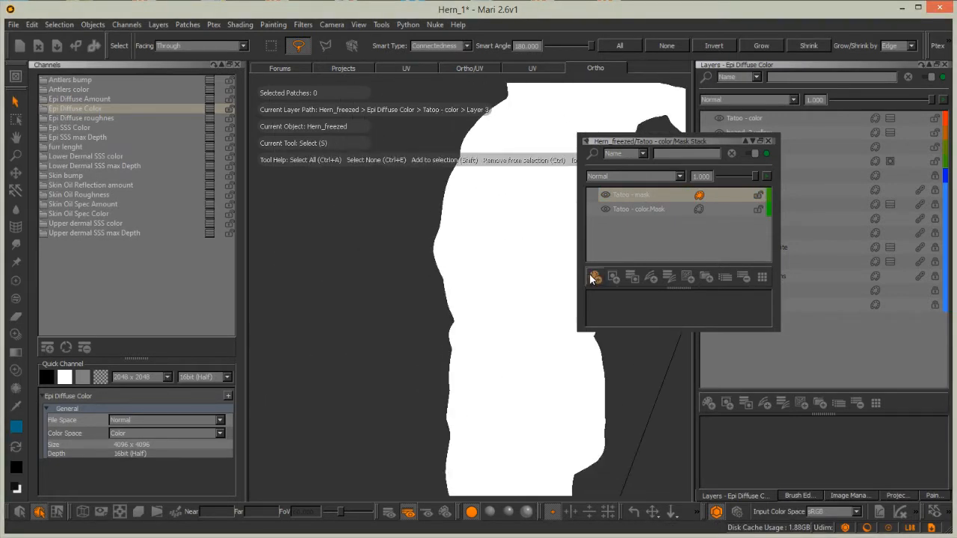
click(595, 278)
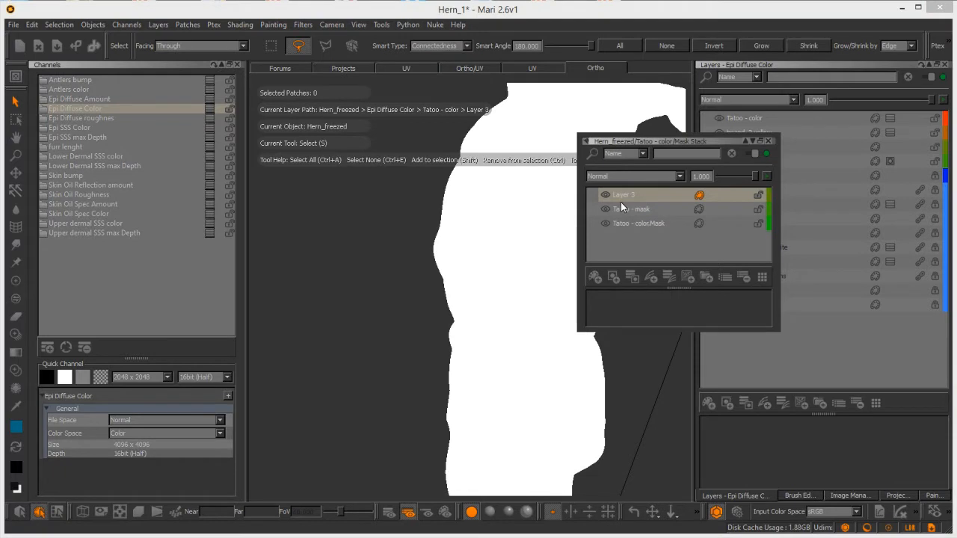
drag(624, 213, 622, 183)
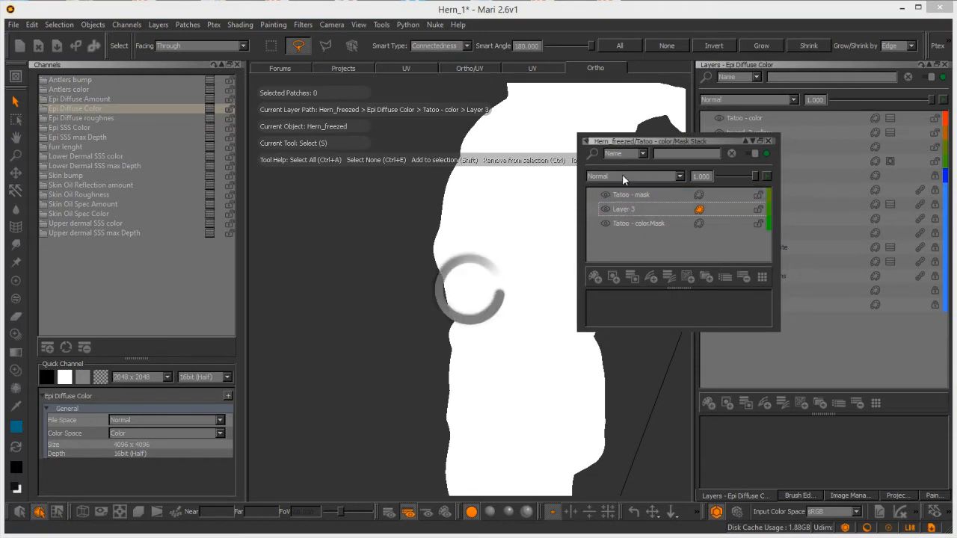
Rename the middle mask-stack layer as TMP and fill all the creature's patches on it with gray, clearing the patch selection
click(622, 210)
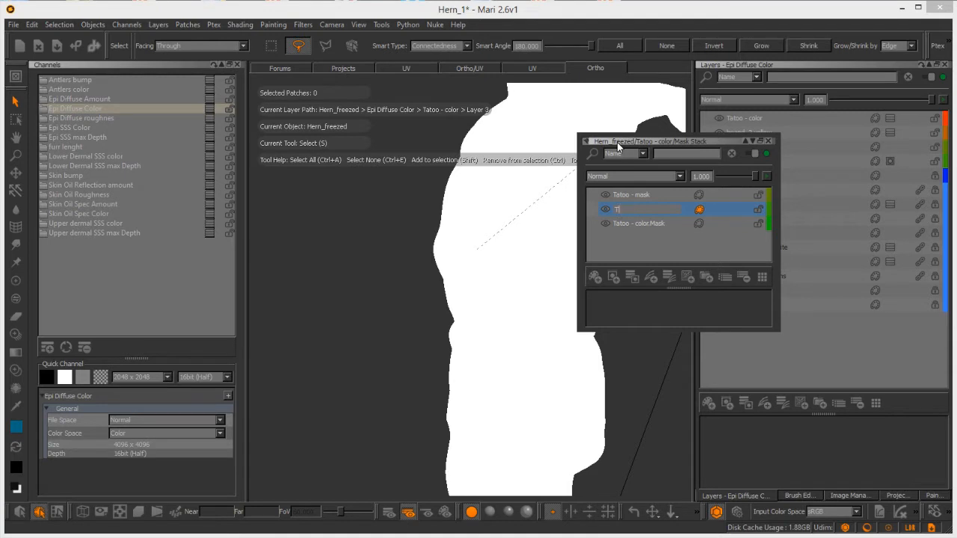
key(Return)
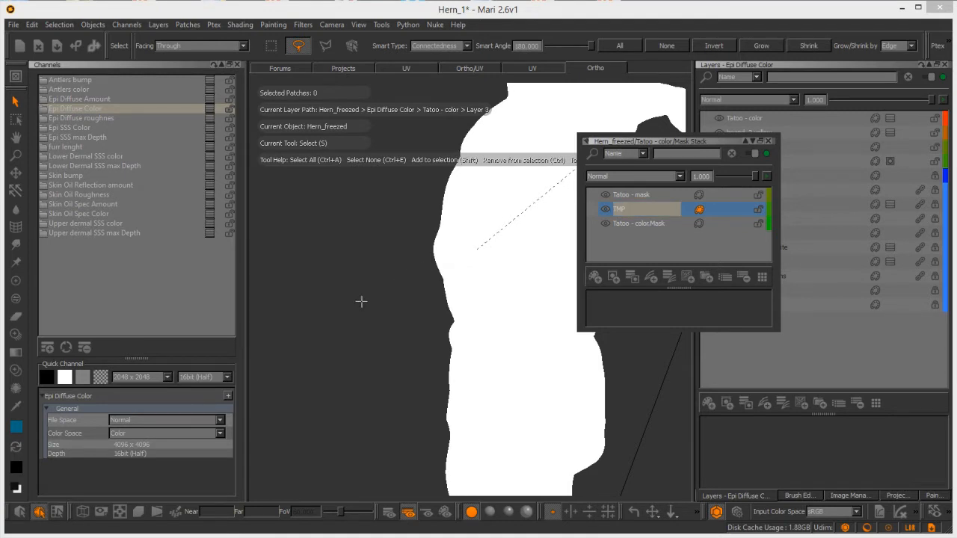
alt+drag(362, 282, 389, 272)
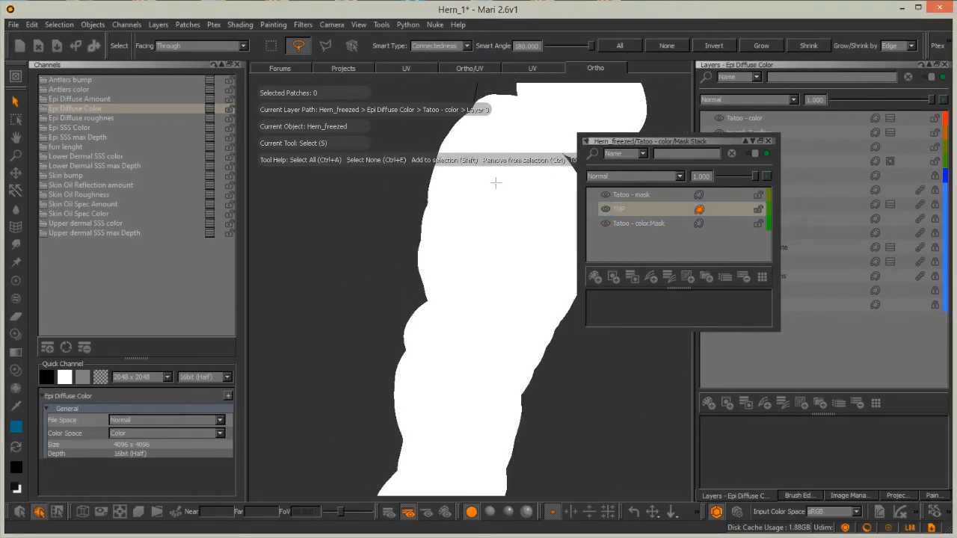
alt+right_drag(454, 202, 392, 256)
drag(353, 290, 564, 311)
drag(462, 180, 465, 176)
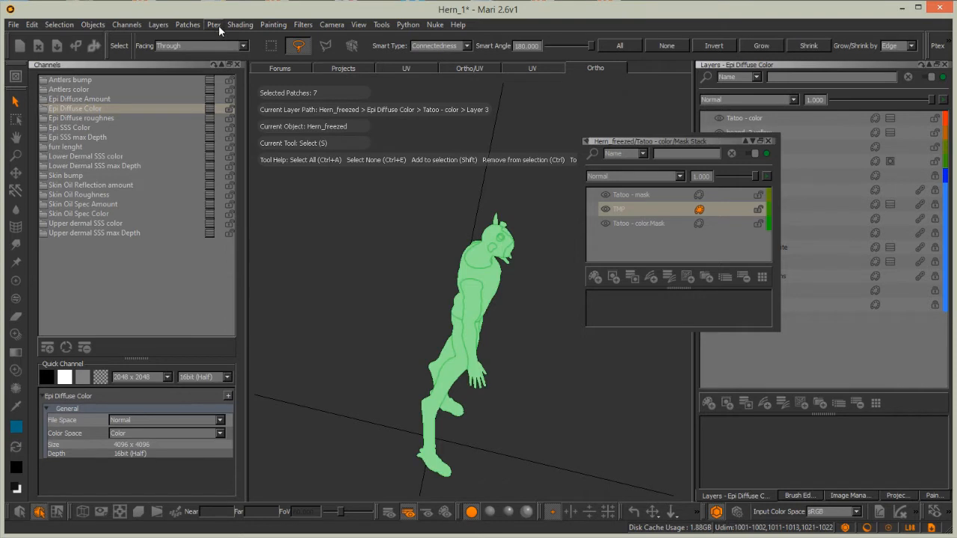
click(187, 25)
mouse_move(227, 136)
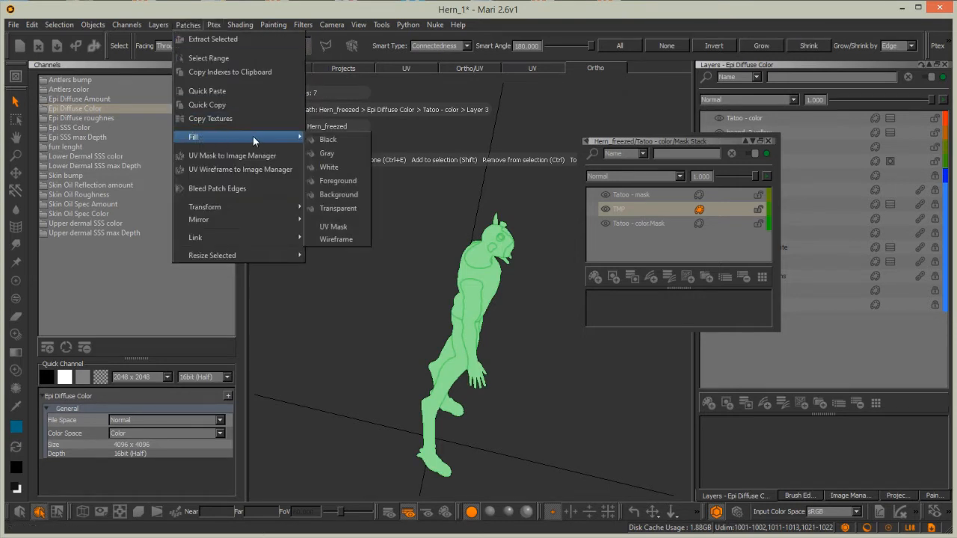
click(326, 152)
click(423, 308)
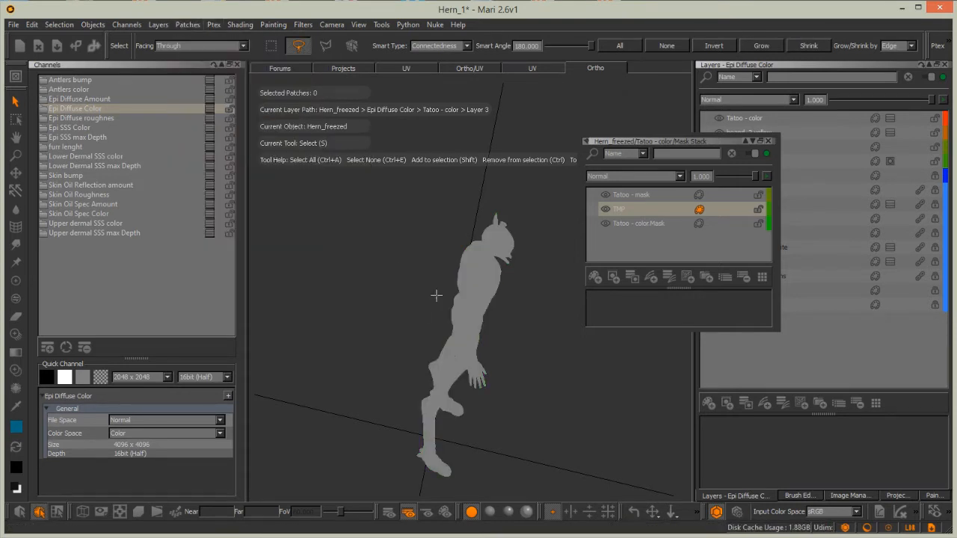
Switch the viewport to basic lighting and delete the TMP layer from the mask stack
alt+right_drag(434, 297, 418, 374)
click(489, 511)
alt+drag(486, 359, 426, 359)
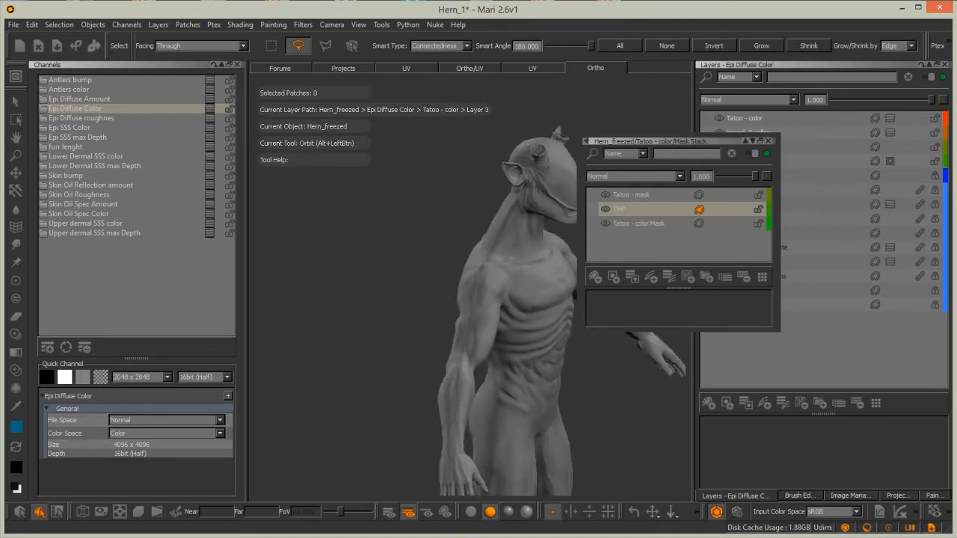
click(606, 209)
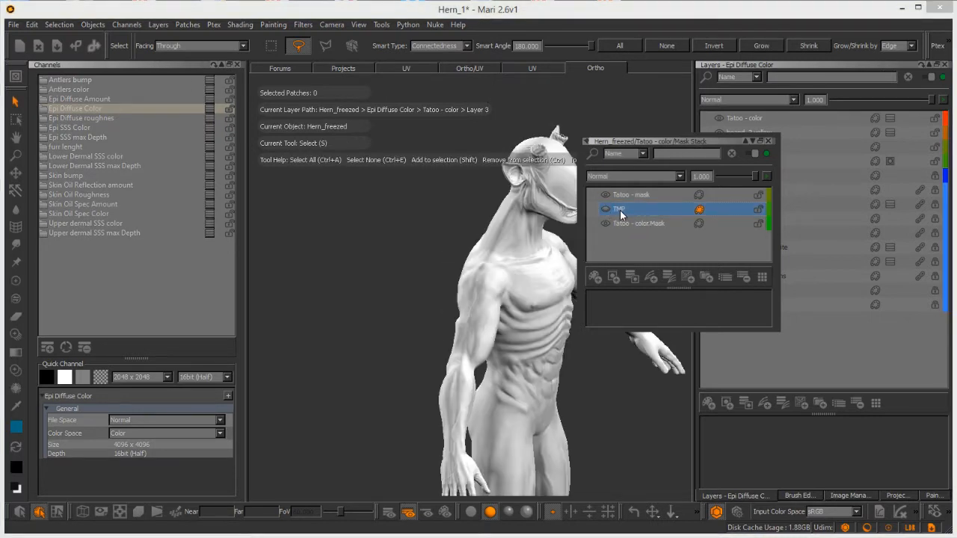
right_click(619, 217)
click(602, 233)
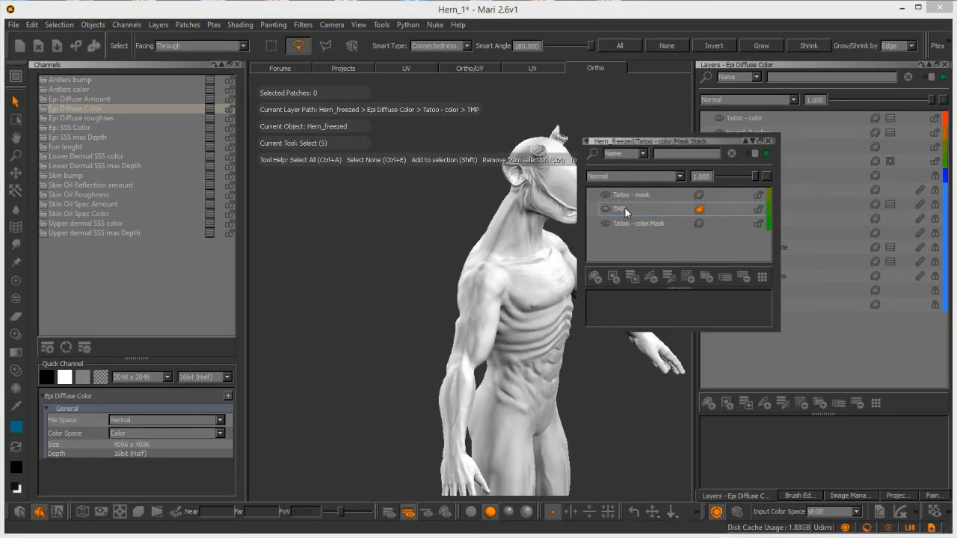
click(742, 278)
Make Tatoo - mask the current layer for painting on the creature's upper arm
alt+drag(446, 236, 474, 284)
alt+right_drag(473, 284, 416, 356)
alt+drag(416, 356, 453, 307)
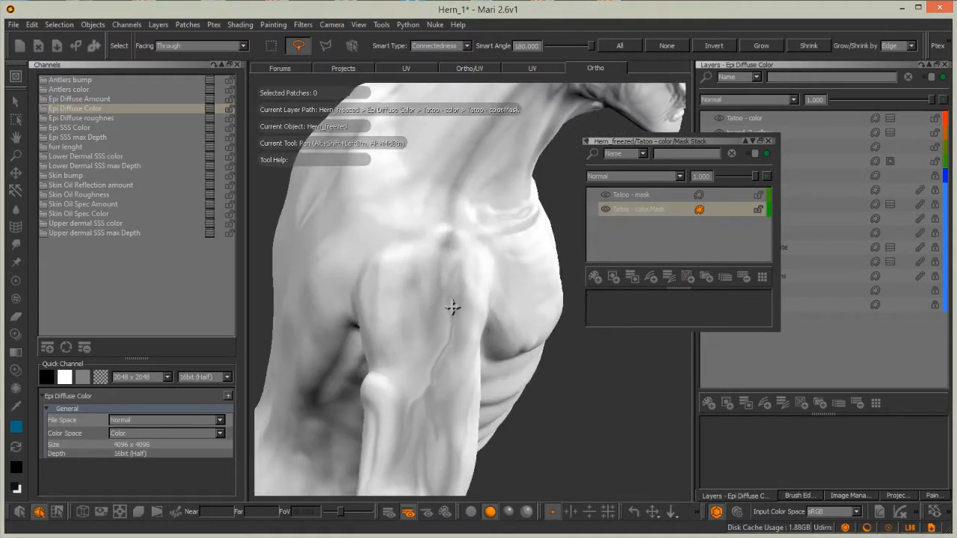
alt+middle_drag(453, 307, 421, 316)
alt+drag(421, 316, 440, 303)
alt+right_drag(441, 304, 464, 299)
alt+middle_drag(464, 299, 433, 273)
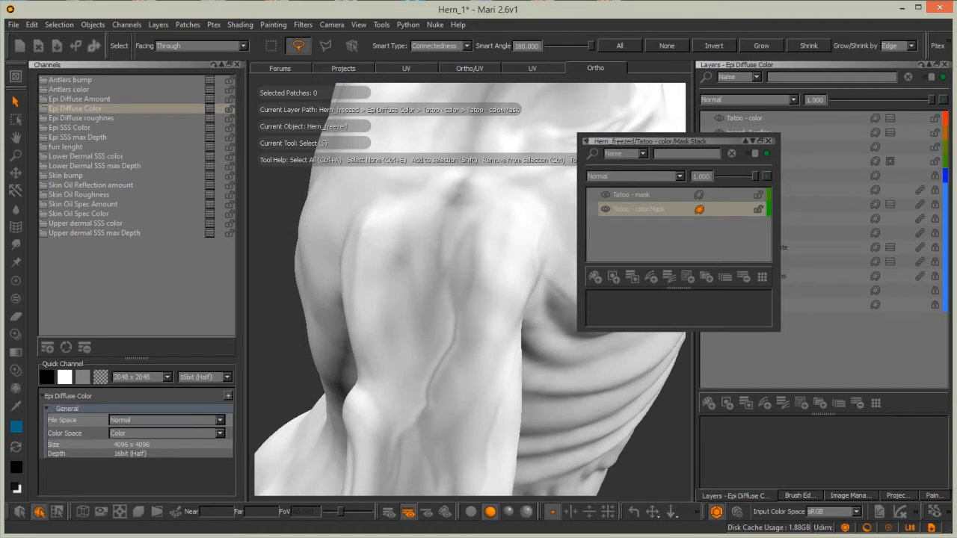
click(604, 195)
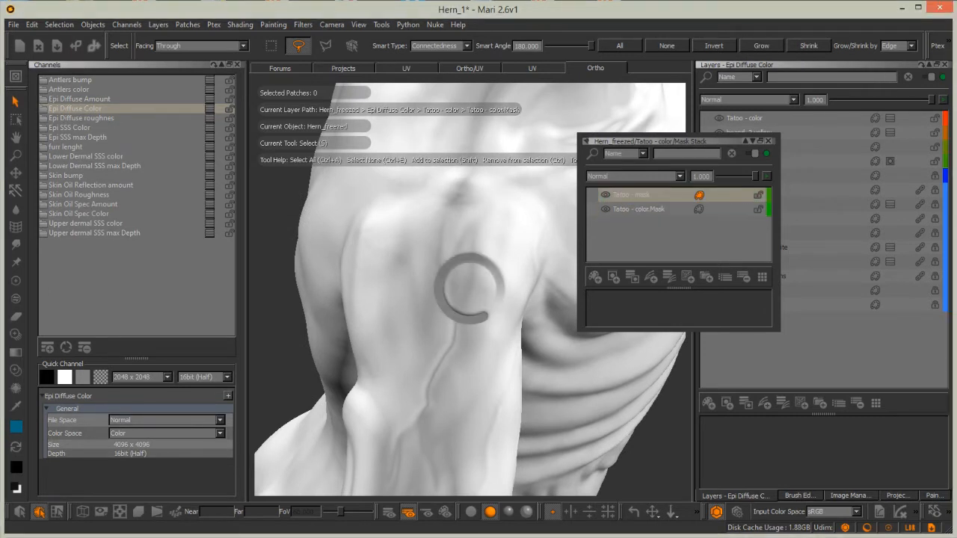
scroll(427, 317, up, 2)
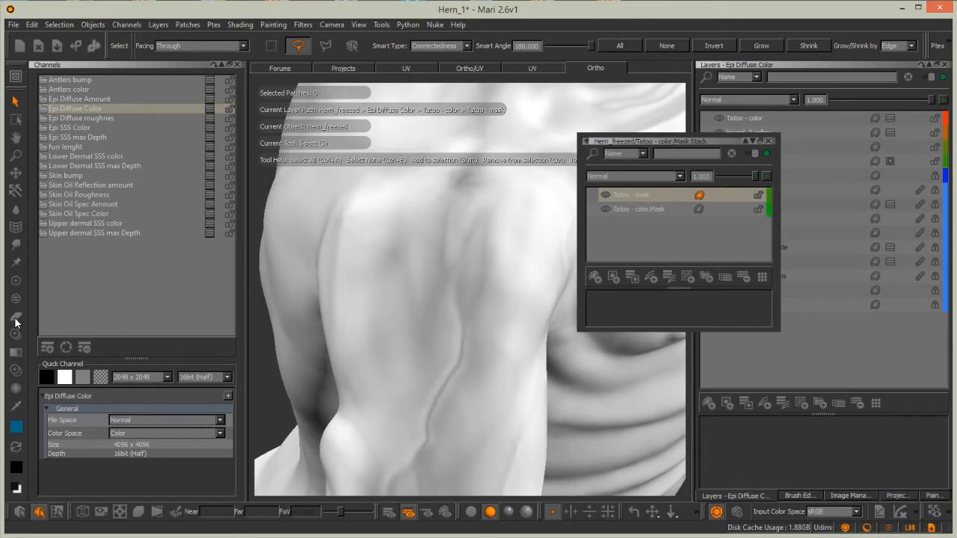
Scale down and tilt the Celtic knot image with Paint Through and paint it onto the creature's upper arm
click(16, 334)
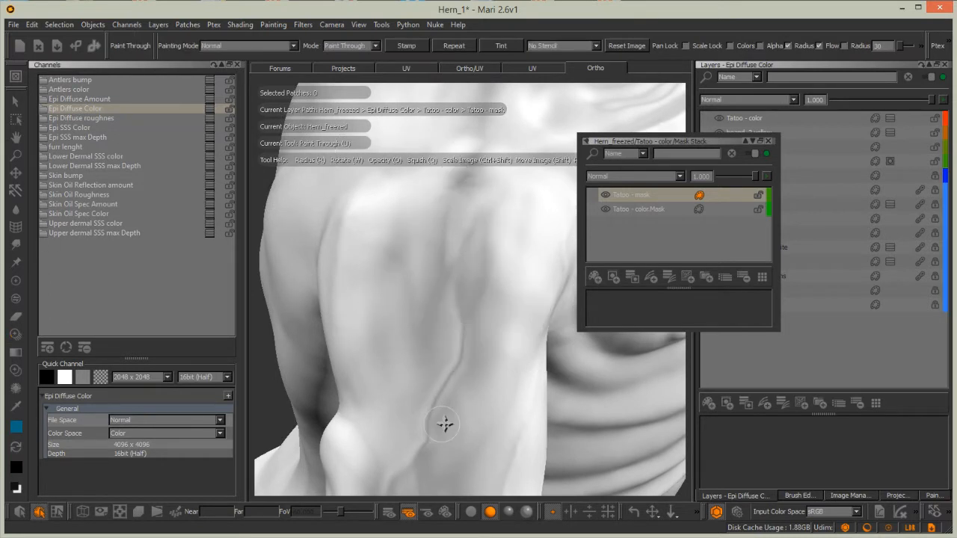
alt+middle_drag(438, 421, 456, 419)
alt+middle_drag(455, 346, 445, 361)
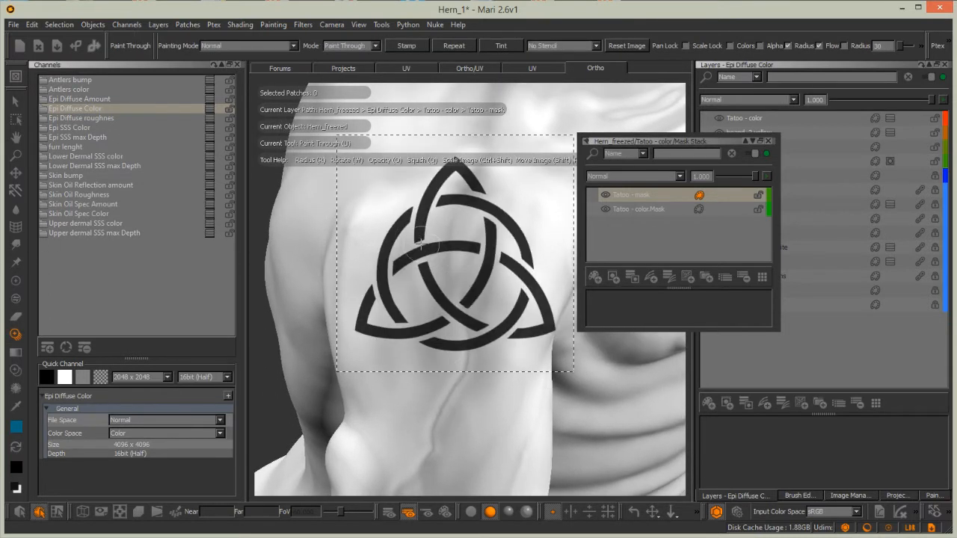
ctrl+shift+drag(456, 262, 437, 272)
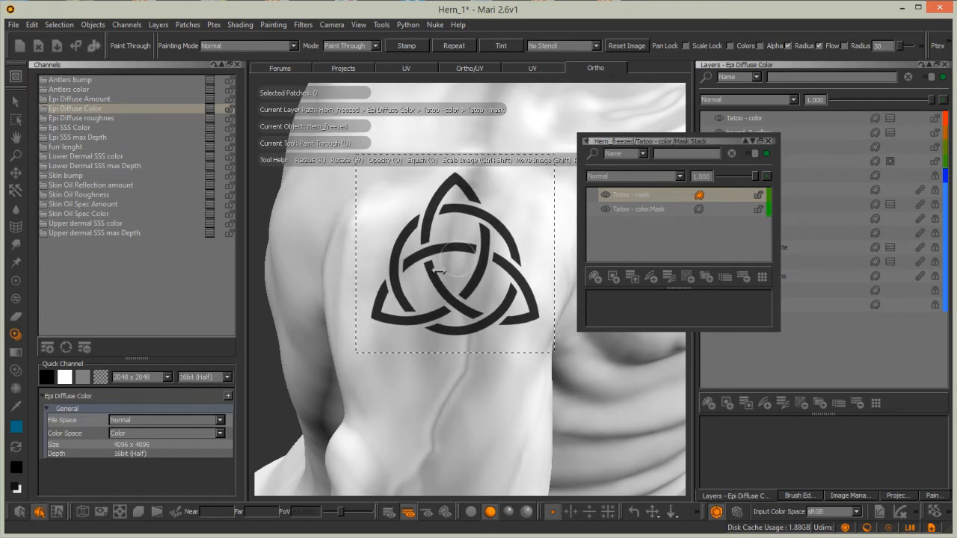
drag(378, 237, 381, 215)
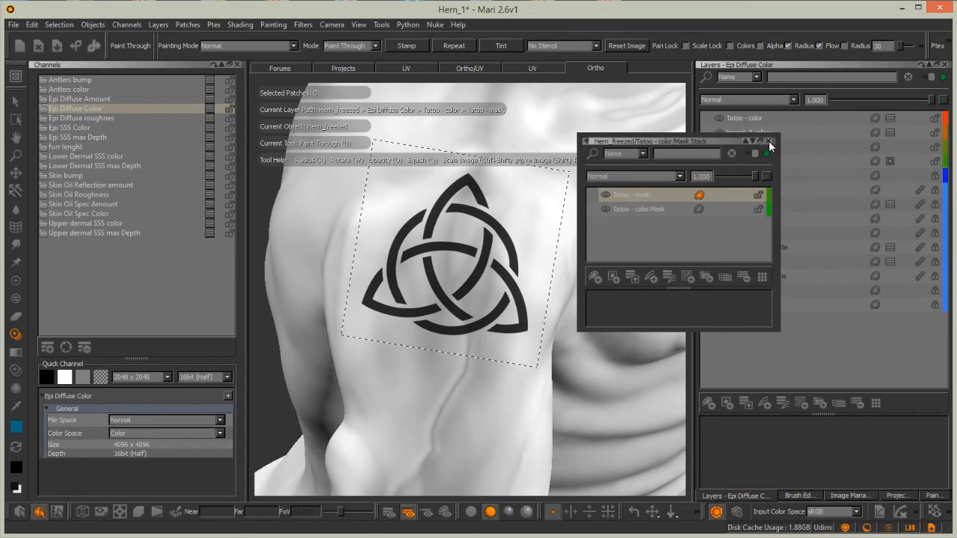
mouse_move(474, 186)
mouse_down()
mouse_move(467, 190)
mouse_move(494, 205)
mouse_move(478, 187)
mouse_move(438, 182)
mouse_move(509, 261)
mouse_move(523, 314)
mouse_move(501, 333)
mouse_move(432, 289)
mouse_move(367, 303)
mouse_up()
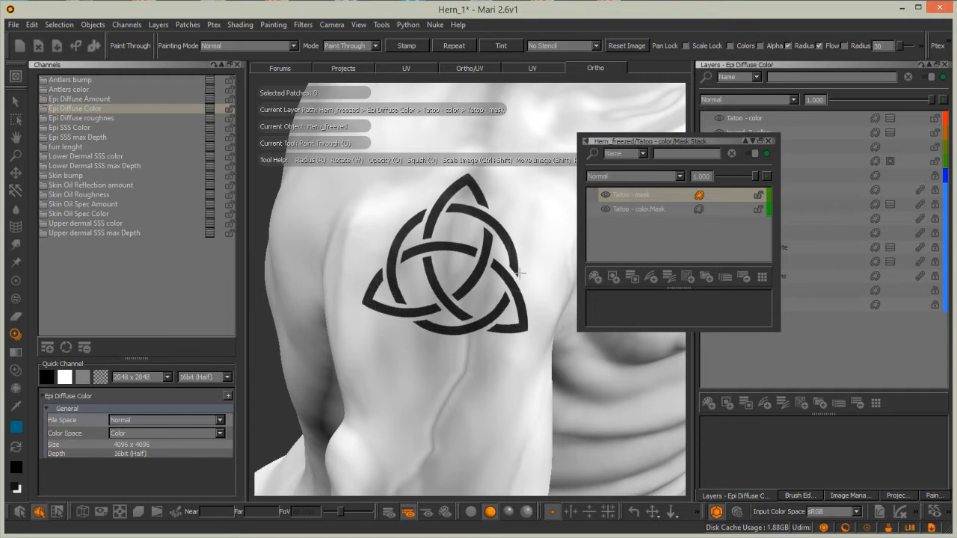
Soften the edges of the Celtic knot's top point and upper arc with the Blur tool
click(16, 210)
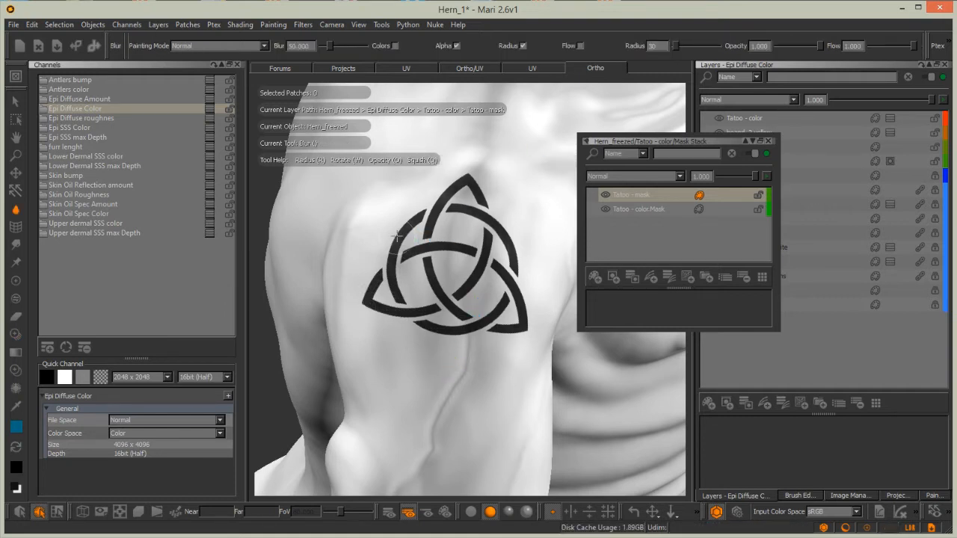
mouse_move(476, 263)
alt+right_down()
mouse_move(493, 235)
mouse_move(466, 254)
mouse_move(476, 262)
mouse_move(490, 243)
alt+right_up()
click(17, 77)
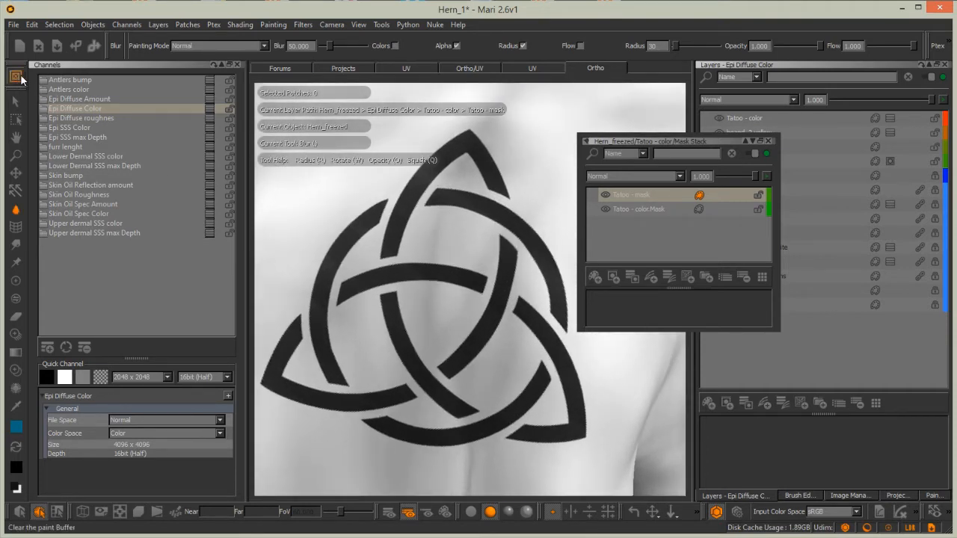
alt+right_drag(461, 197, 478, 170)
alt+right_drag(436, 217, 464, 214)
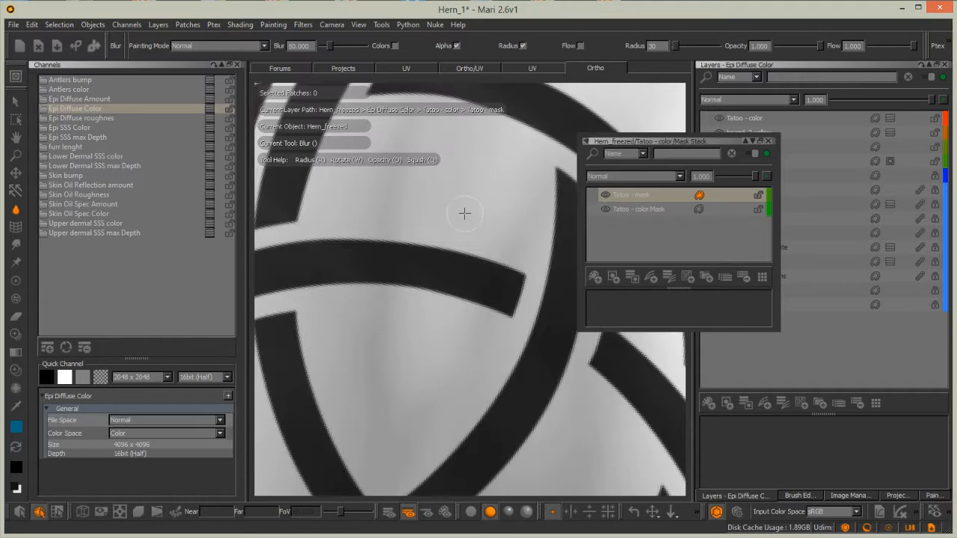
alt+right_drag(444, 262, 461, 202)
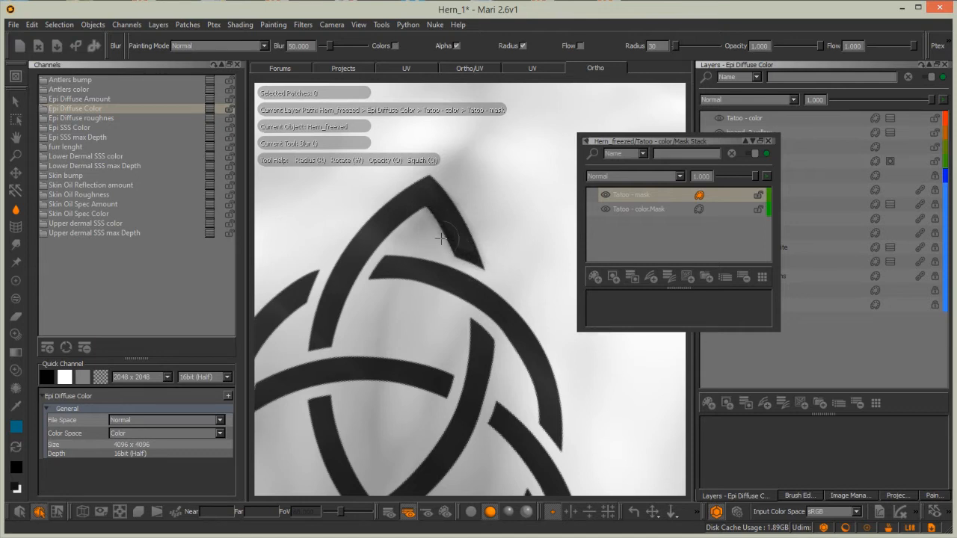
mouse_move(441, 238)
mouse_down()
mouse_move(431, 184)
mouse_move(407, 201)
mouse_up()
mouse_move(392, 275)
mouse_down()
mouse_move(382, 215)
mouse_move(339, 260)
mouse_move(314, 345)
mouse_move(329, 353)
mouse_move(334, 340)
mouse_move(353, 260)
mouse_move(414, 203)
mouse_move(342, 277)
mouse_move(358, 251)
mouse_move(432, 206)
mouse_move(543, 355)
mouse_move(562, 447)
mouse_move(493, 321)
mouse_move(508, 319)
mouse_move(456, 278)
mouse_move(470, 277)
mouse_move(406, 262)
mouse_up()
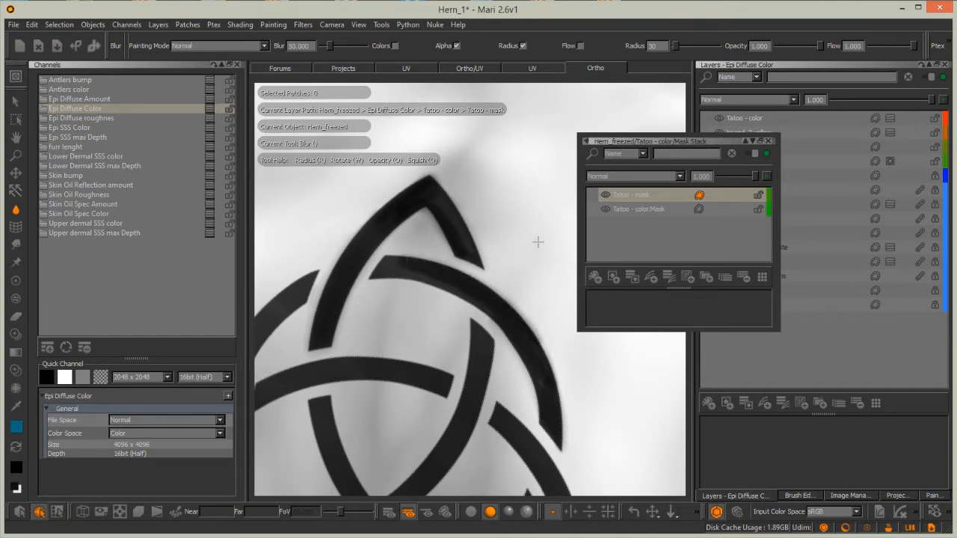
Dock the mask stack palette above the Channels palette and choose a large soft round brush for the Eraser
key(k)
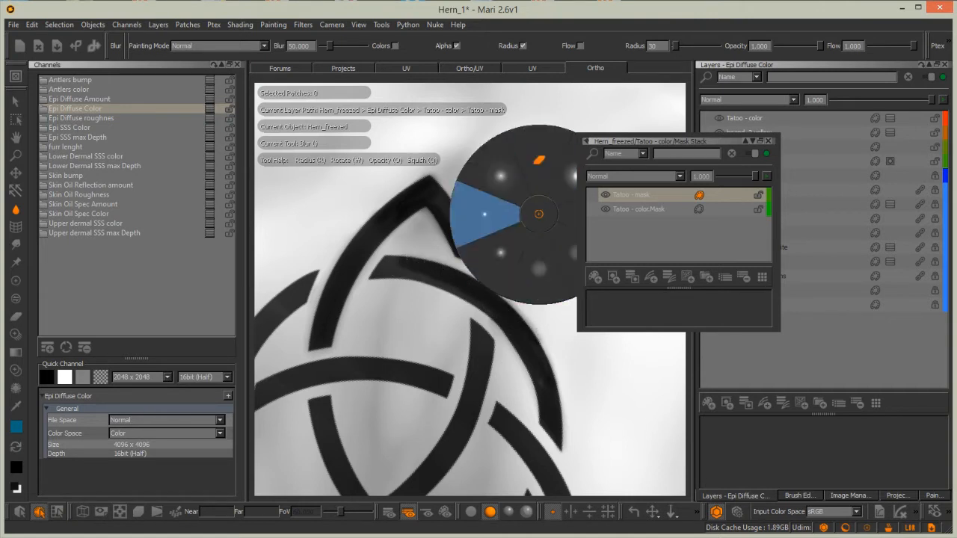
mouse_move(622, 142)
mouse_down()
mouse_move(622, 154)
mouse_move(143, 159)
mouse_move(66, 76)
mouse_up()
key(k)
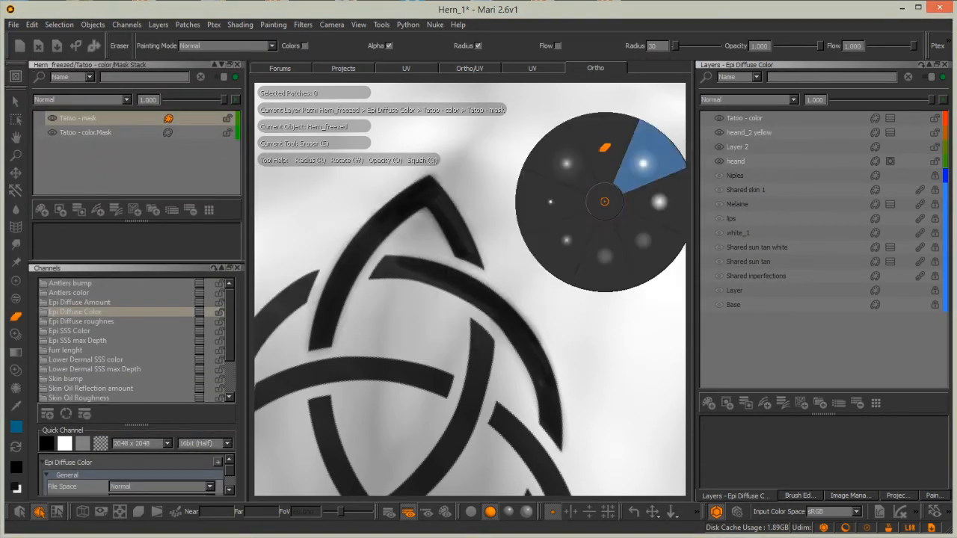
click(654, 200)
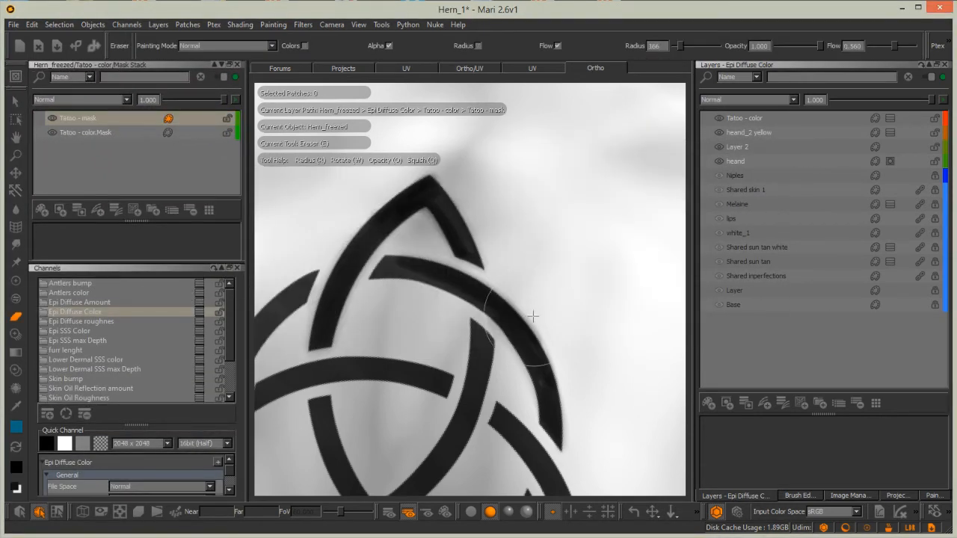
Reduce the eraser's radius and erase excess blur along the Celtic knot's upper arc, undoing the accidental pan
key(r)
drag(538, 313, 489, 342)
alt+middle_drag(504, 254, 514, 241)
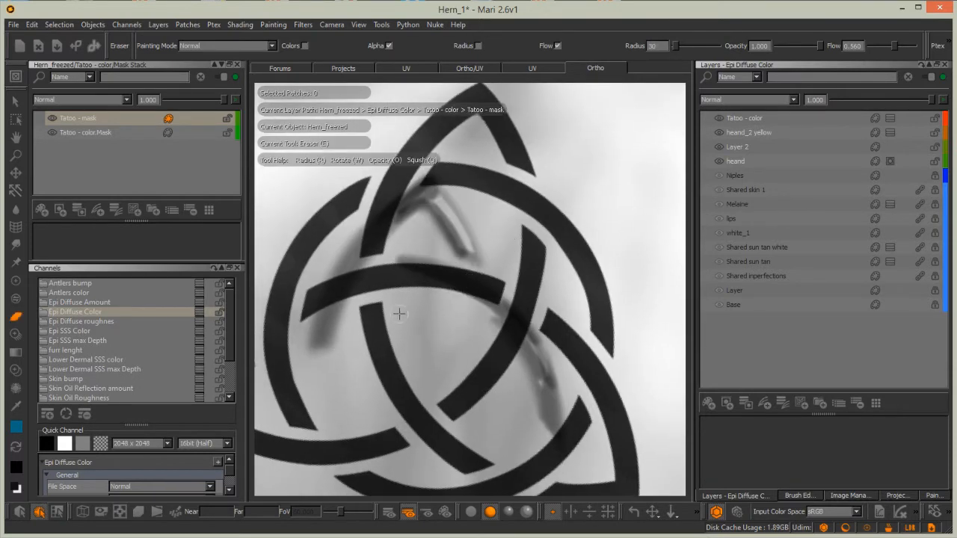
key(ctrl+z)
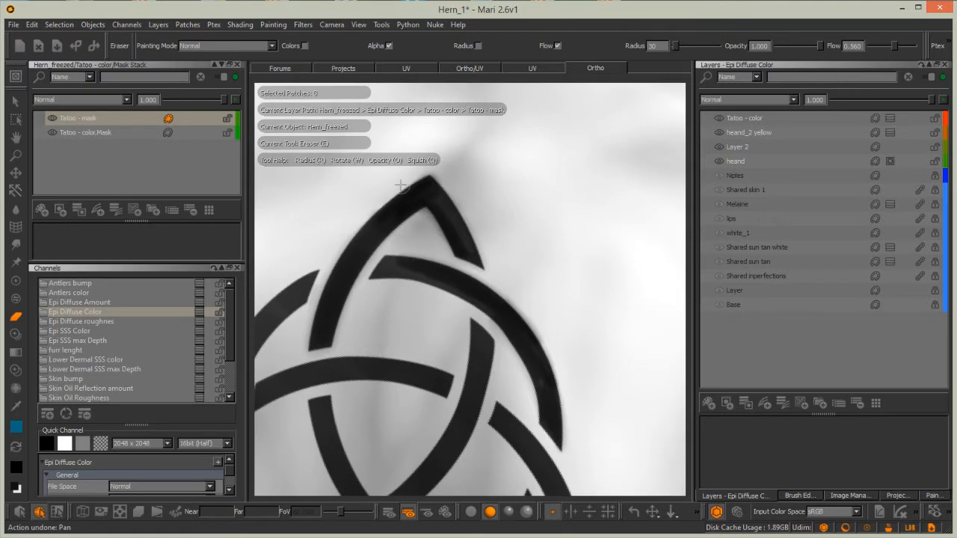
drag(377, 276, 410, 283)
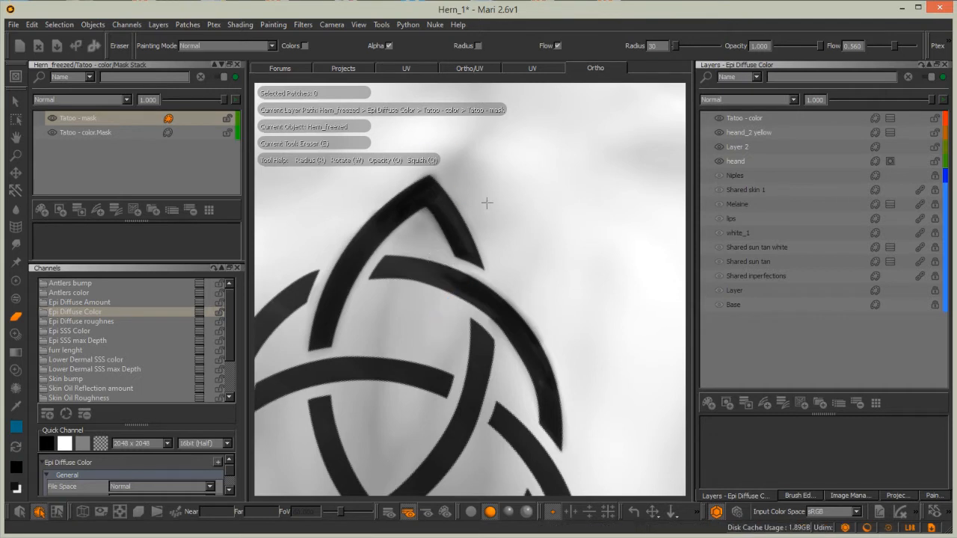
scroll(530, 224, down, 3)
scroll(538, 220, up, 1)
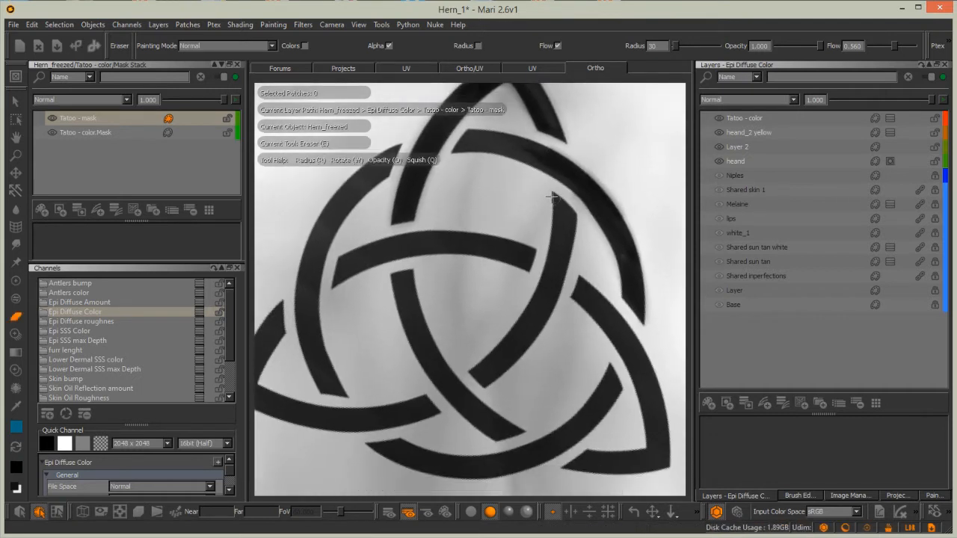
click(15, 244)
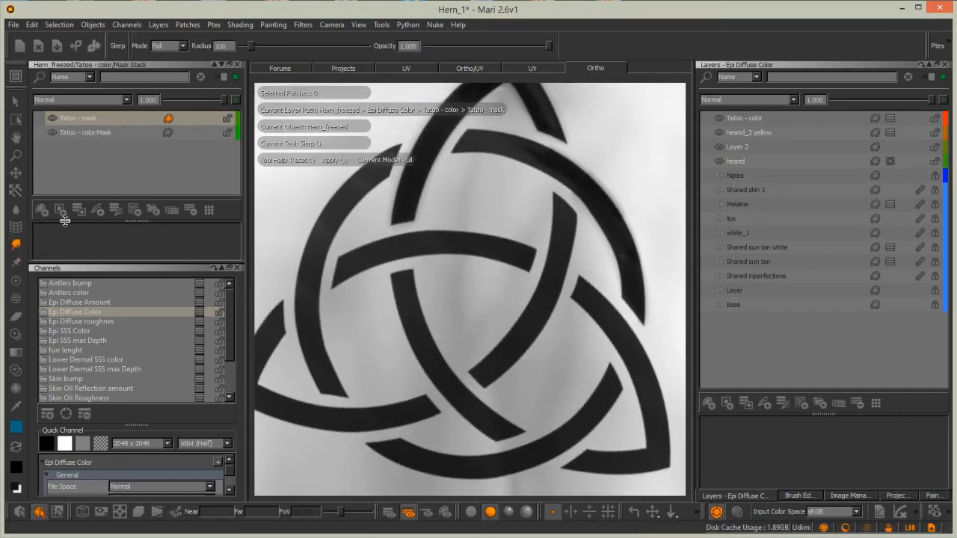
key(r)
drag(517, 207, 495, 206)
Soften the Celtic knot's right-hand strands, upper horizontal band, upper inner strand and left arc with the Blur tool
key(k)
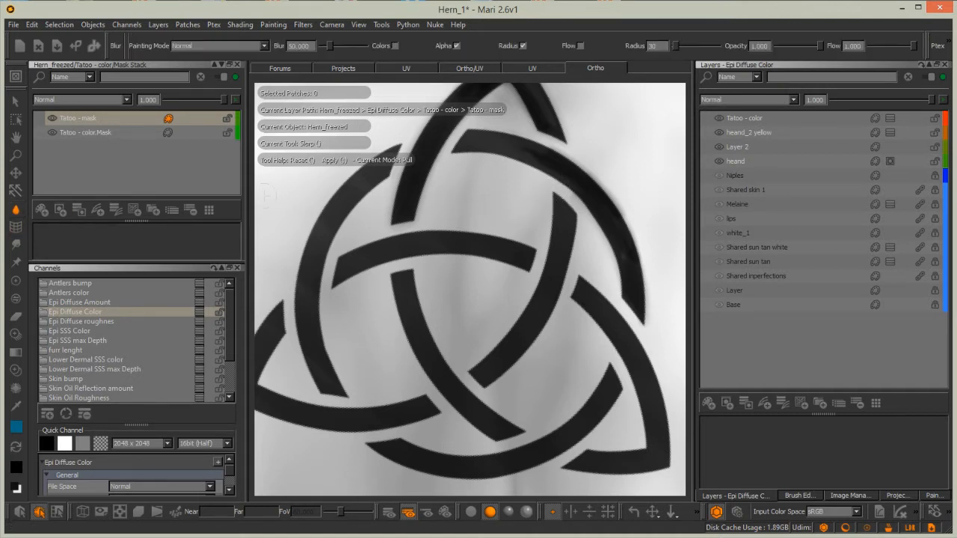
mouse_move(553, 199)
mouse_down()
mouse_move(556, 241)
mouse_move(540, 290)
mouse_move(467, 363)
mouse_move(532, 331)
mouse_move(572, 225)
mouse_move(566, 278)
mouse_move(617, 318)
mouse_move(667, 463)
mouse_move(612, 340)
mouse_move(579, 305)
mouse_up()
mouse_move(528, 261)
mouse_down()
mouse_move(390, 259)
mouse_move(337, 281)
mouse_move(427, 235)
mouse_move(522, 241)
mouse_move(395, 246)
mouse_move(341, 261)
mouse_move(346, 269)
mouse_up()
drag(414, 198, 395, 231)
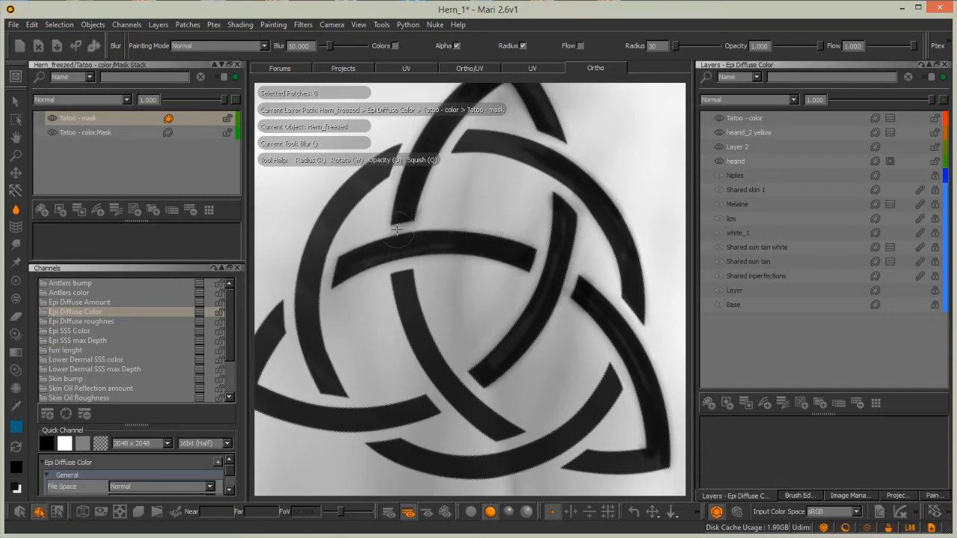
mouse_move(408, 158)
mouse_down()
mouse_move(389, 151)
mouse_move(344, 211)
mouse_move(367, 196)
mouse_move(329, 211)
mouse_move(311, 328)
mouse_move(333, 390)
mouse_move(315, 378)
mouse_move(317, 329)
mouse_up()
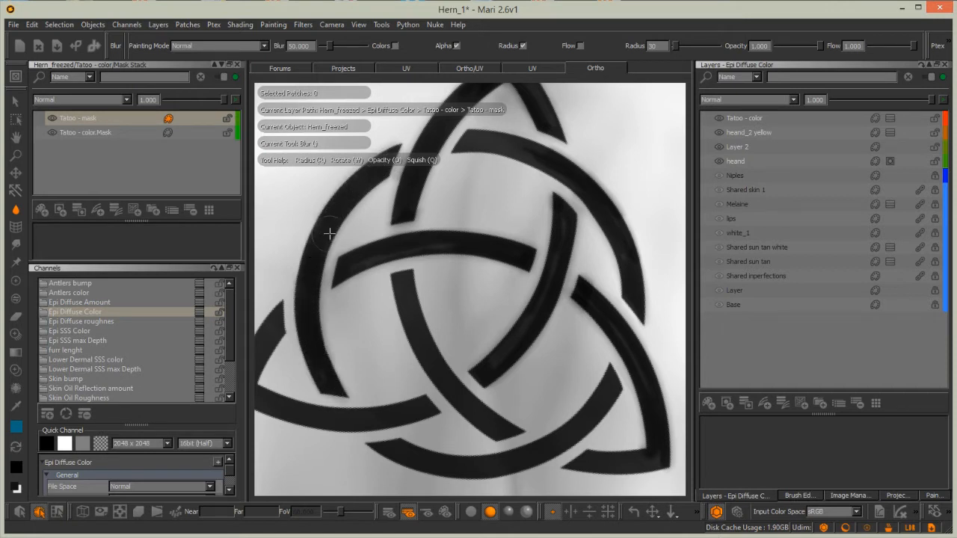
Blur the edges of the Celtic knot's central diagonal strand and lower arcs, and go over the horizontal band again
mouse_move(345, 395)
mouse_down()
mouse_move(433, 410)
mouse_move(401, 299)
mouse_move(408, 272)
mouse_move(448, 373)
mouse_move(497, 432)
mouse_move(480, 427)
mouse_up()
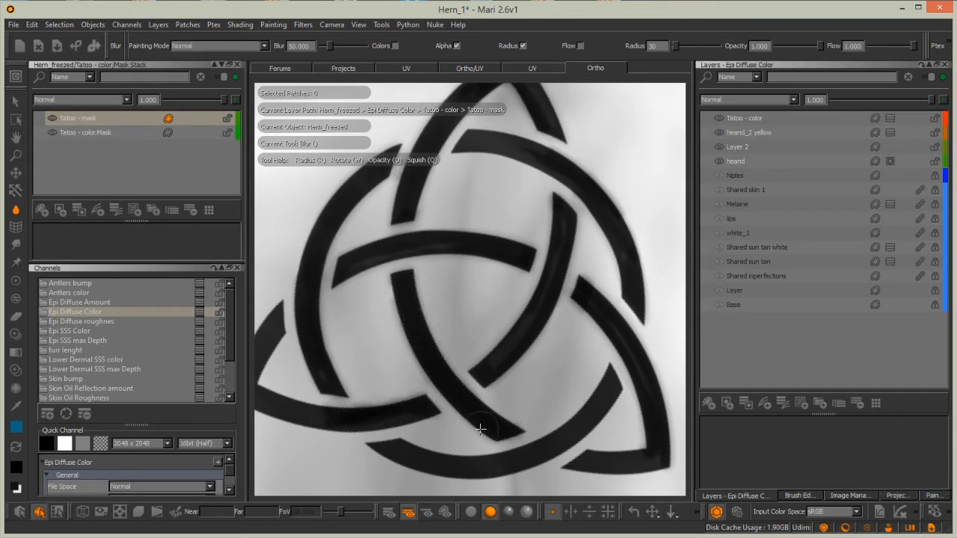
mouse_move(600, 384)
mouse_down()
mouse_move(586, 399)
mouse_move(614, 389)
mouse_move(527, 465)
mouse_move(441, 470)
mouse_move(370, 450)
mouse_move(516, 448)
mouse_move(589, 421)
mouse_up()
mouse_move(432, 251)
mouse_down()
mouse_move(381, 253)
mouse_move(482, 140)
mouse_move(555, 166)
mouse_move(497, 142)
mouse_move(550, 133)
mouse_move(618, 248)
mouse_move(569, 183)
mouse_move(441, 144)
mouse_move(411, 199)
mouse_move(336, 280)
mouse_move(523, 254)
mouse_move(517, 267)
mouse_up()
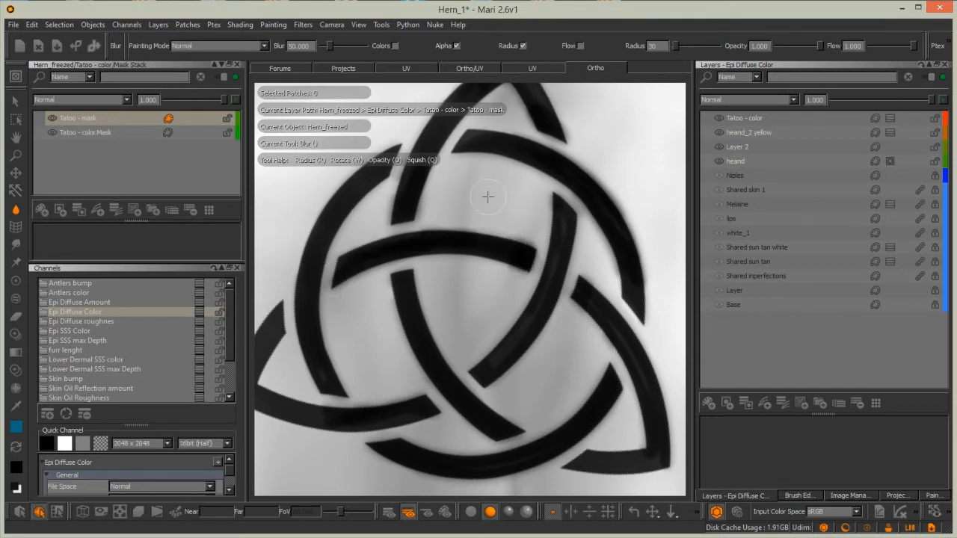
Blur both sides of the Celtic knot's pointed left corner
alt+middle_drag(411, 302, 609, 224)
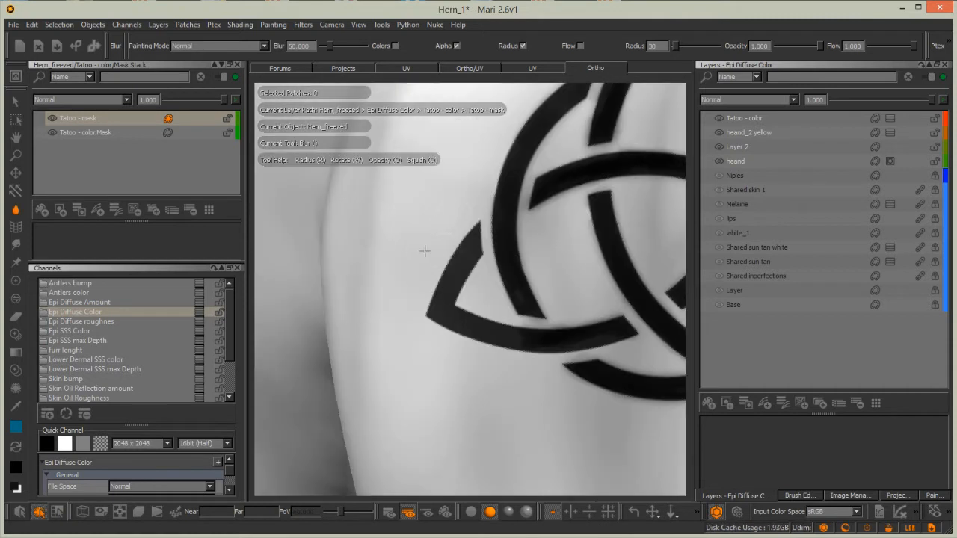
mouse_move(472, 254)
mouse_down()
mouse_move(479, 247)
mouse_move(465, 245)
mouse_move(451, 322)
mouse_move(463, 316)
mouse_move(455, 300)
mouse_up()
mouse_move(492, 332)
mouse_down()
mouse_move(513, 342)
mouse_move(620, 331)
mouse_move(465, 321)
mouse_move(461, 304)
mouse_up()
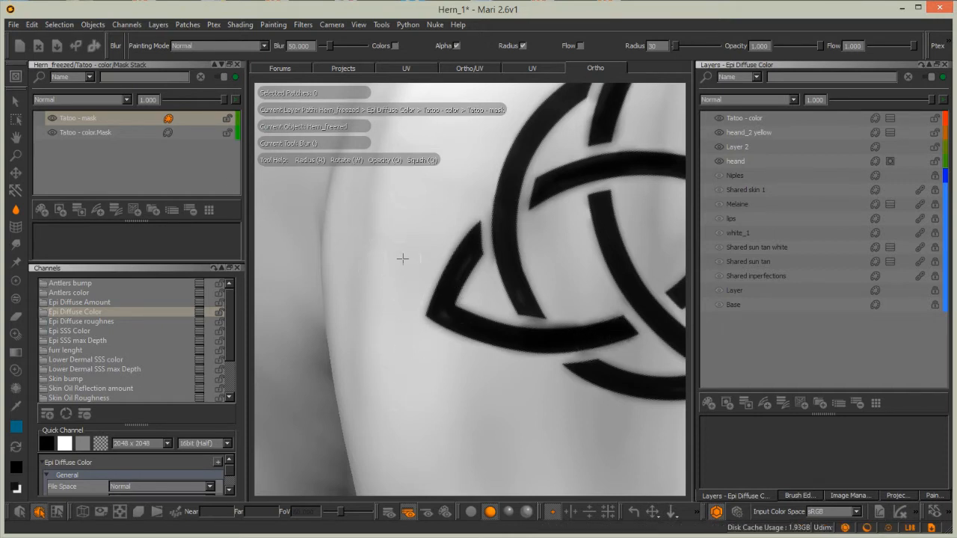
Display the full Epi Diffuse Color channel instead of the mask alone, and select the Tatoo - color layer to inspect the upper arm
alt+middle_drag(545, 197, 359, 294)
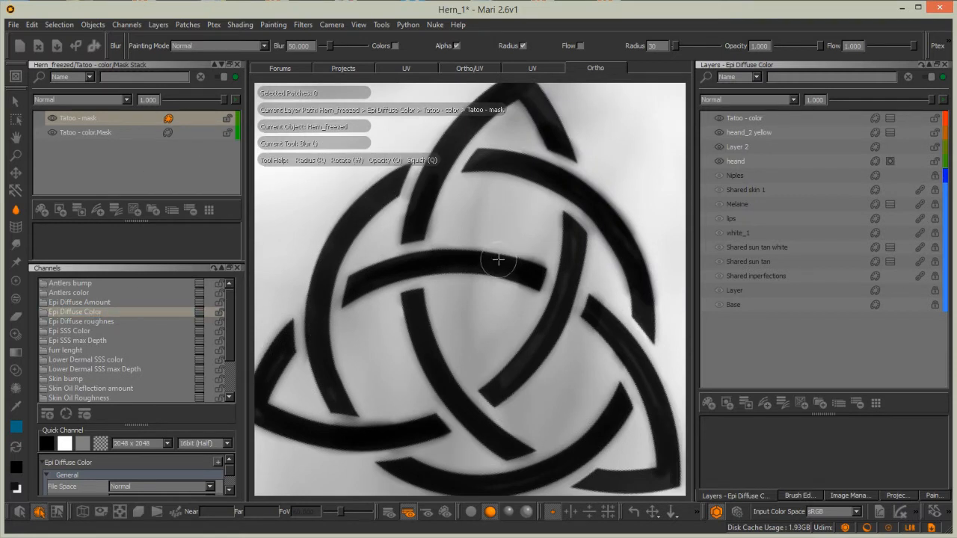
click(388, 511)
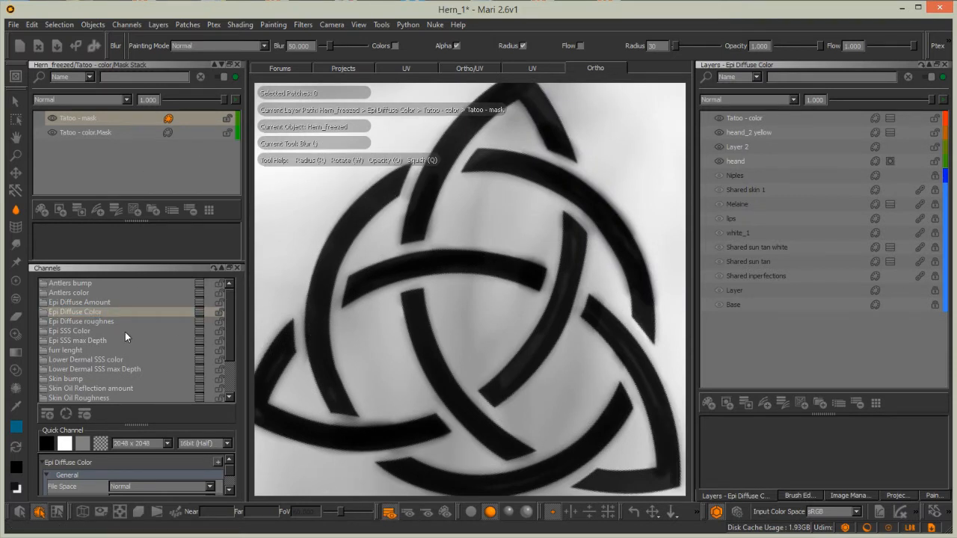
click(128, 311)
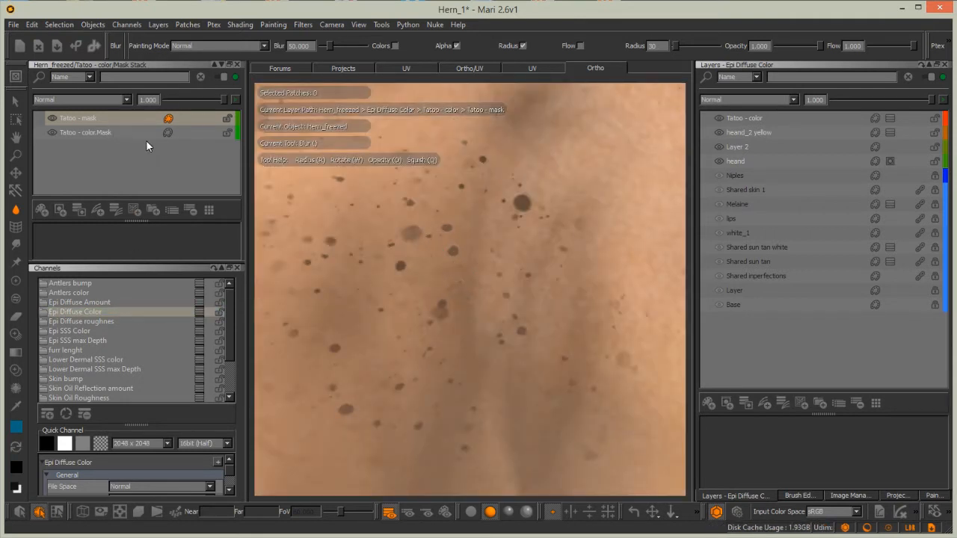
click(737, 117)
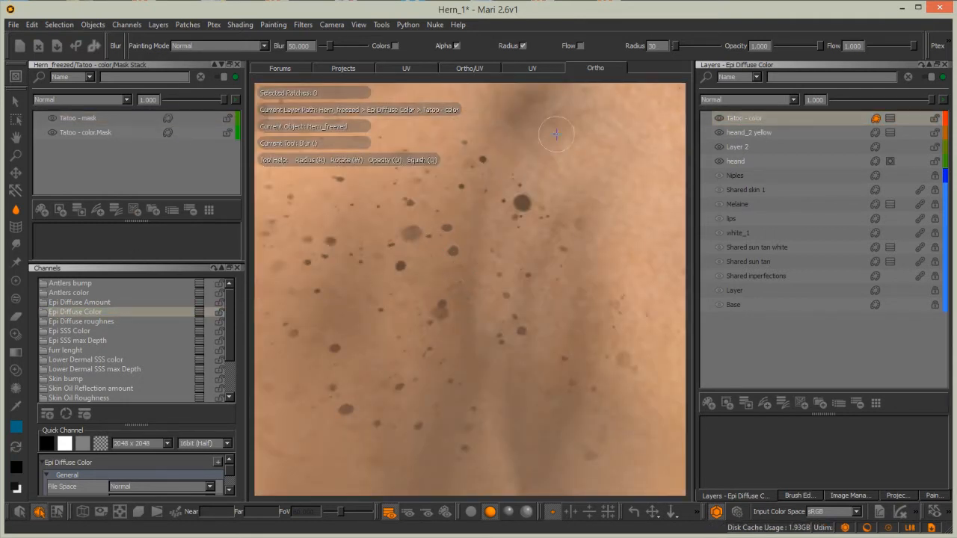
alt+drag(491, 307, 468, 295)
alt+right_drag(468, 294, 451, 327)
alt+drag(450, 327, 453, 333)
alt+middle_drag(453, 333, 452, 327)
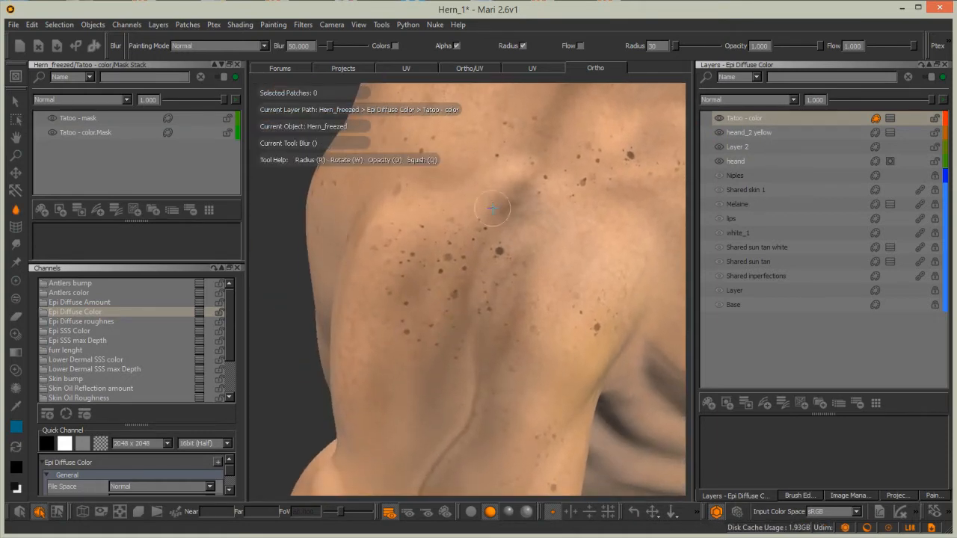
Fill all the model's patches with black on the Tatoo - color layer and clear the patch selection
click(15, 101)
alt+right_drag(527, 194, 303, 314)
alt+right_drag(542, 218, 513, 222)
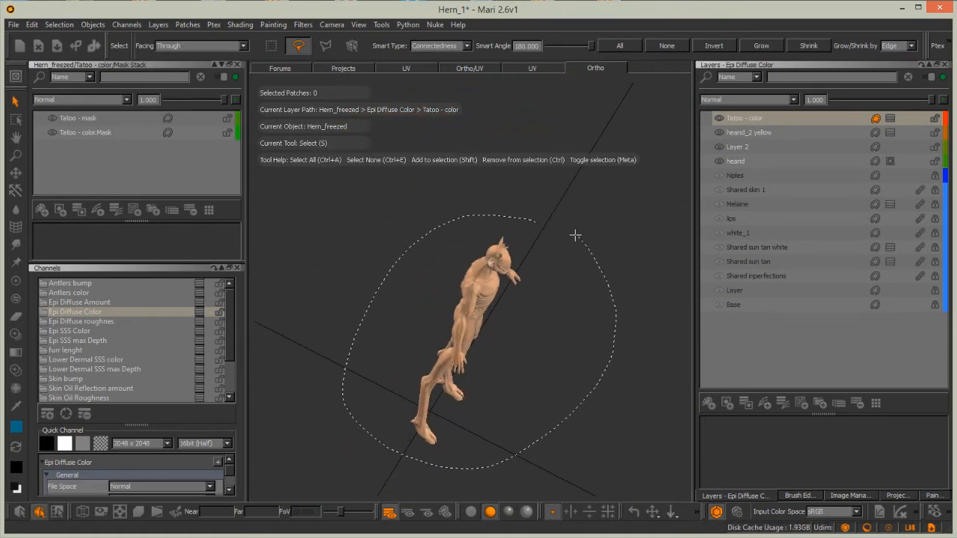
drag(573, 234, 574, 237)
click(188, 24)
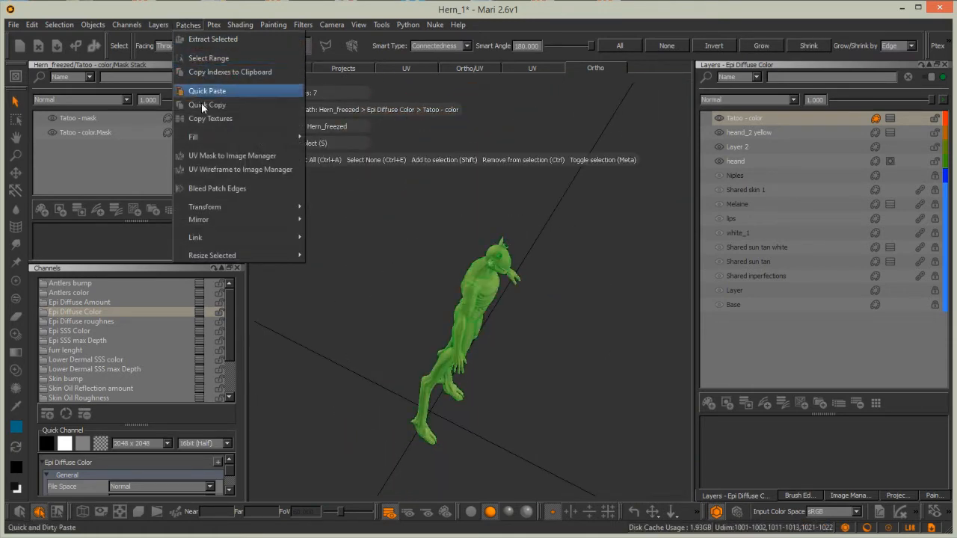
mouse_move(203, 140)
click(332, 140)
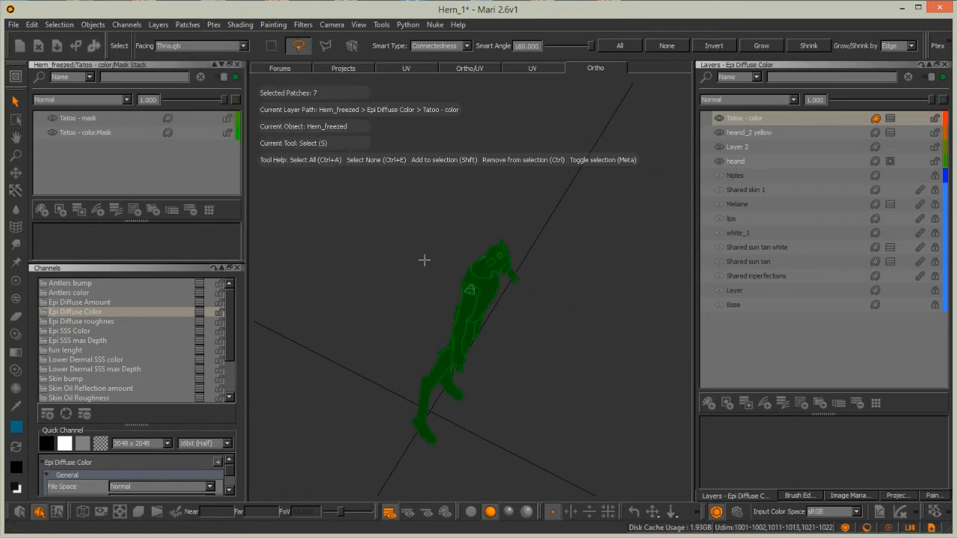
click(425, 260)
Add an Invert adjustment above Tatoo - mask in the Tatoo - color layer's mask stack
alt+right_drag(475, 291, 657, 222)
alt+drag(658, 222, 607, 336)
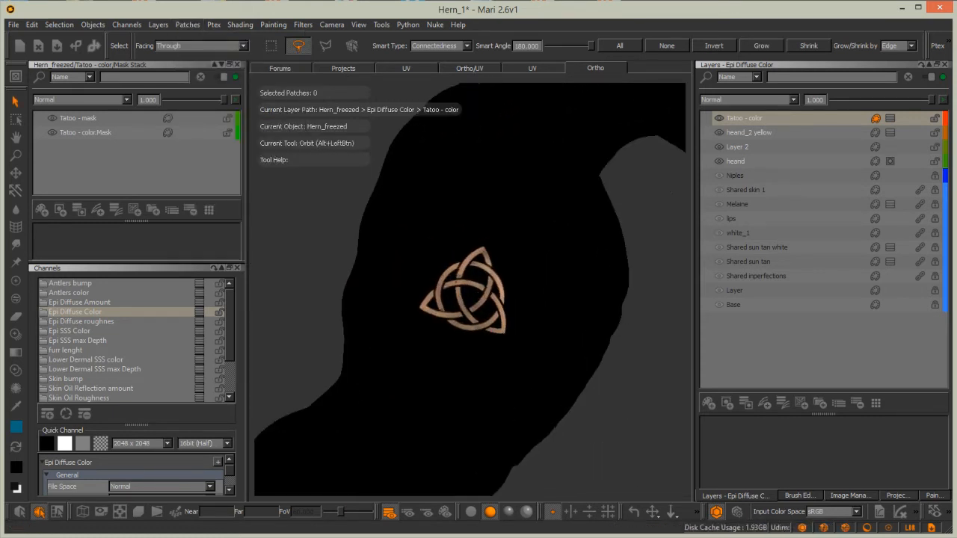
alt+right_drag(479, 314, 568, 276)
click(82, 118)
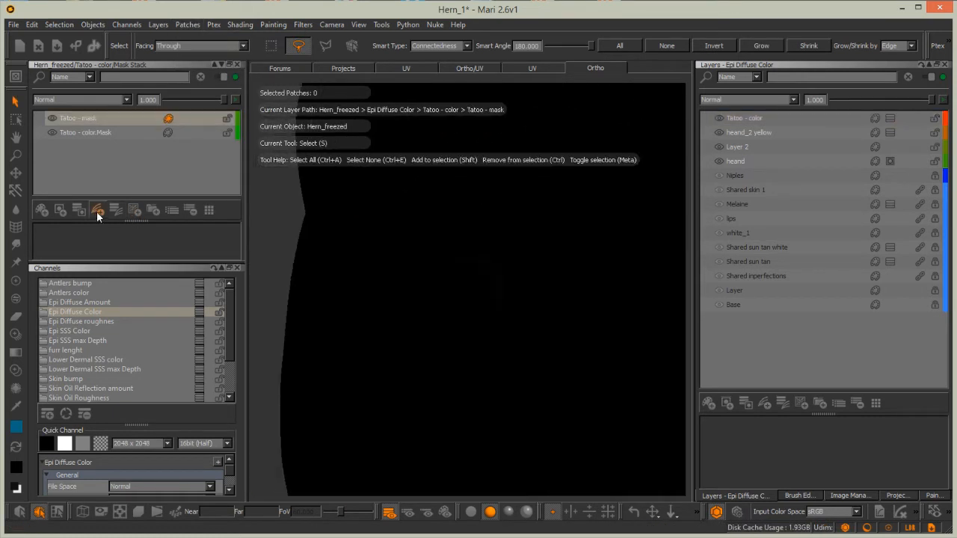
click(96, 210)
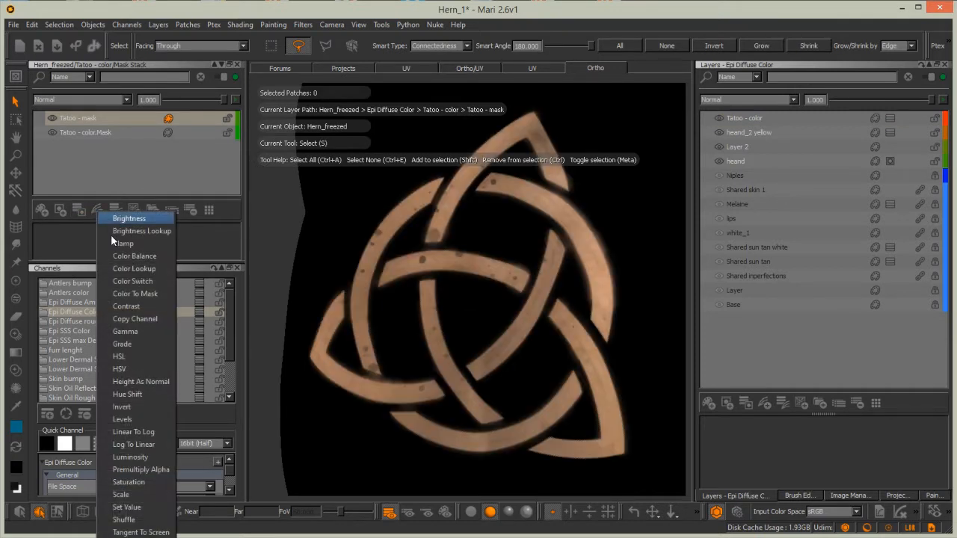
click(122, 407)
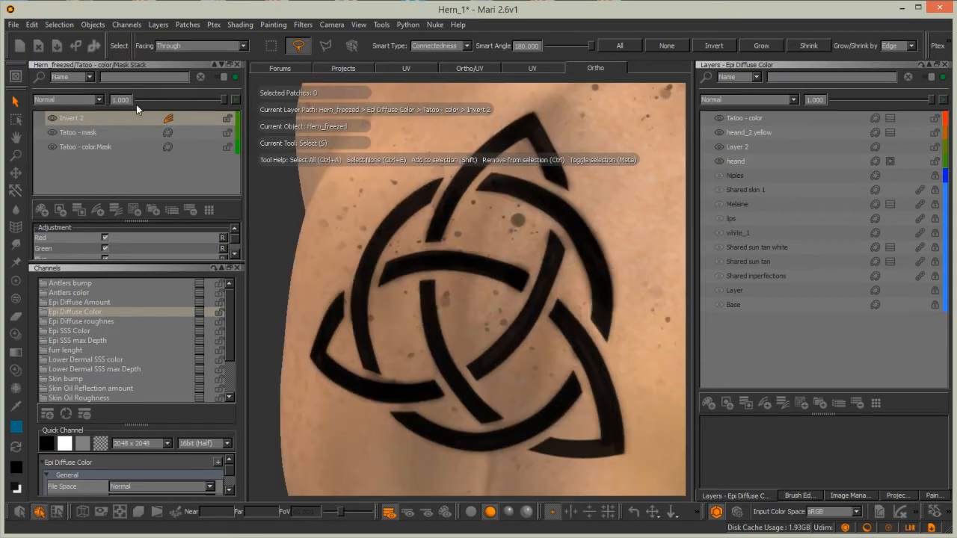
Set the blend mode of the Tatoo - color layer to Multiply
alt+drag(493, 341, 487, 314)
alt+right_drag(509, 284, 322, 355)
alt+drag(487, 300, 557, 372)
scroll(479, 286, up, 5)
scroll(538, 349, up, 2)
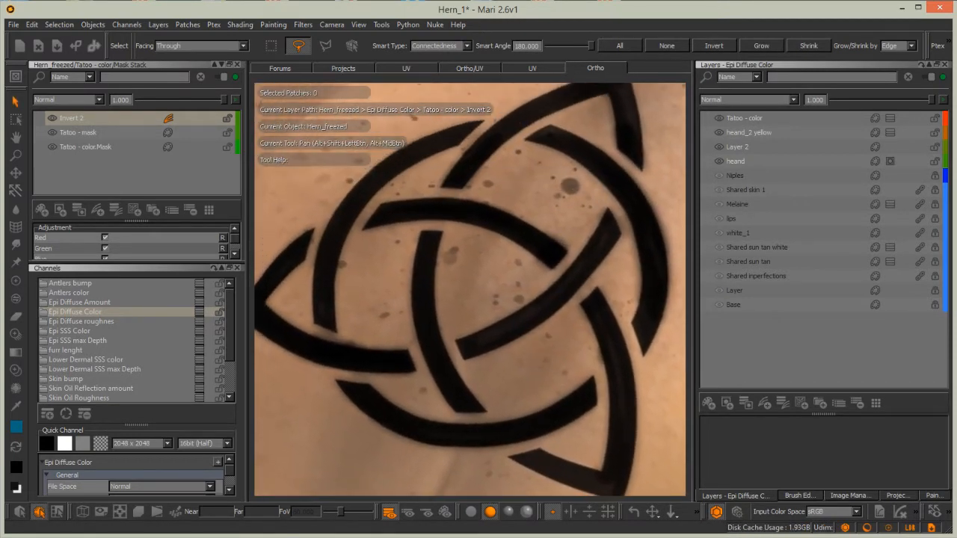
click(763, 118)
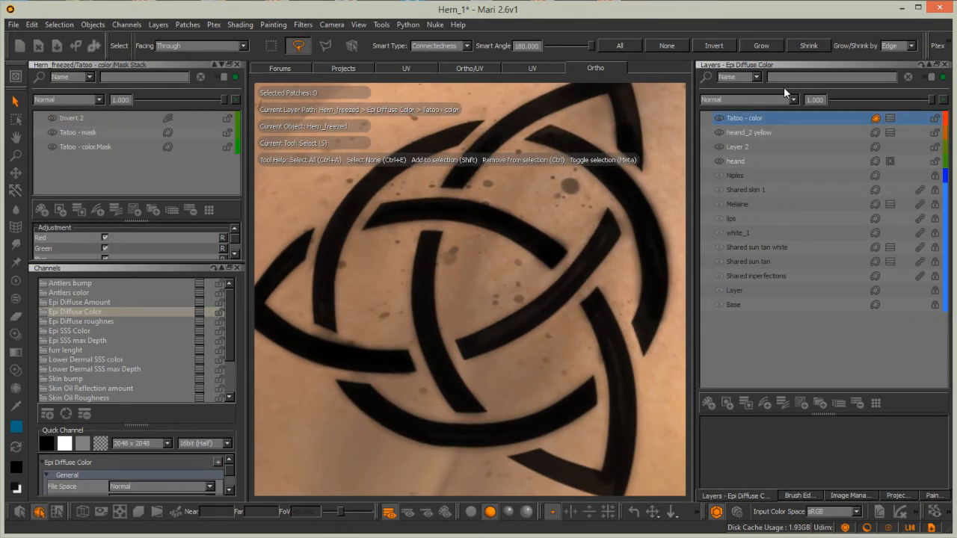
click(794, 99)
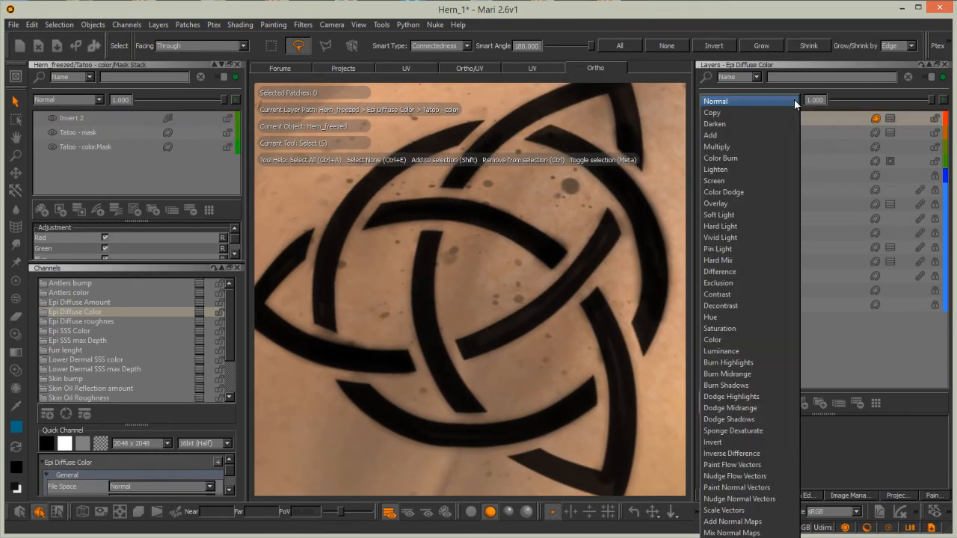
click(711, 147)
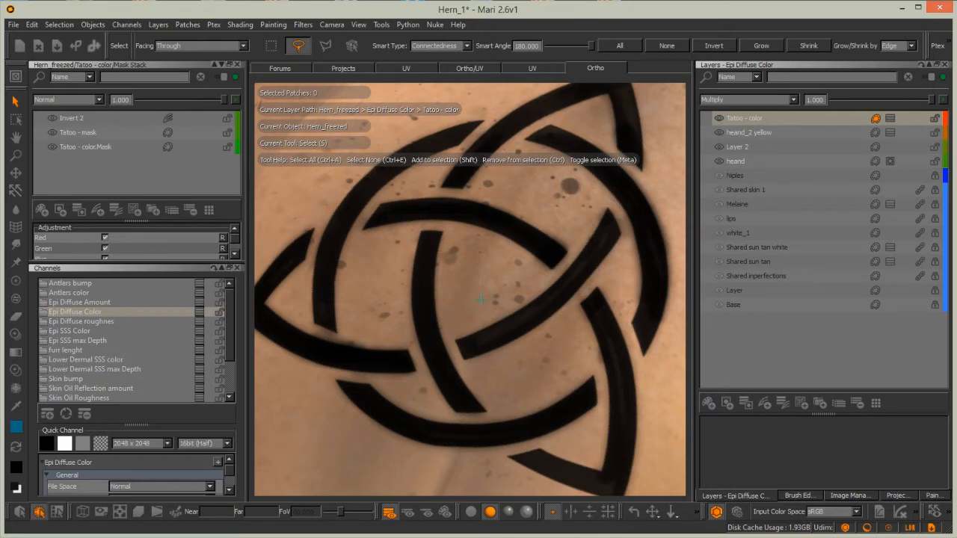
Examine the knot tattoo on the upper arm and shoulder from several distances and angles
alt+drag(548, 223, 527, 247)
alt+right_drag(526, 247, 515, 254)
alt+drag(515, 254, 532, 247)
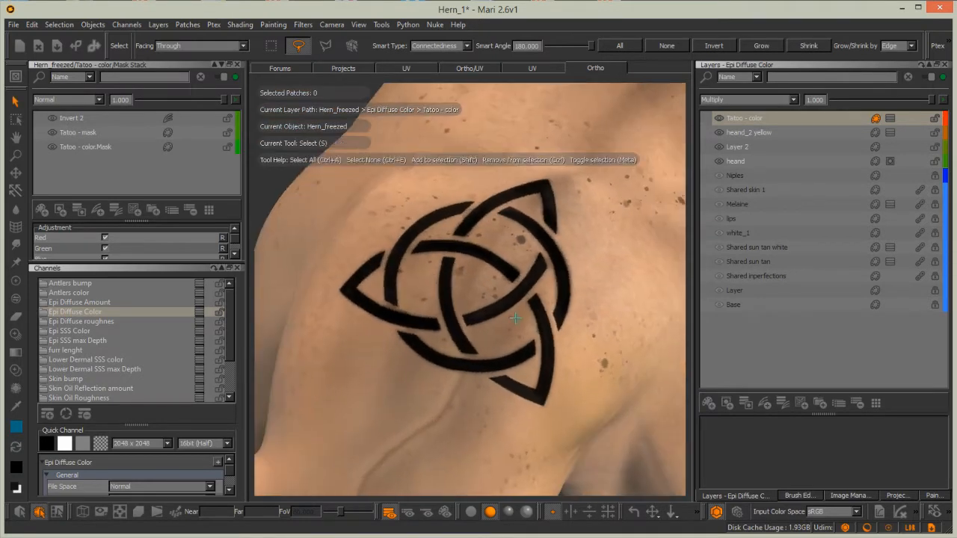
alt+right_drag(532, 246, 517, 282)
alt+drag(517, 282, 562, 320)
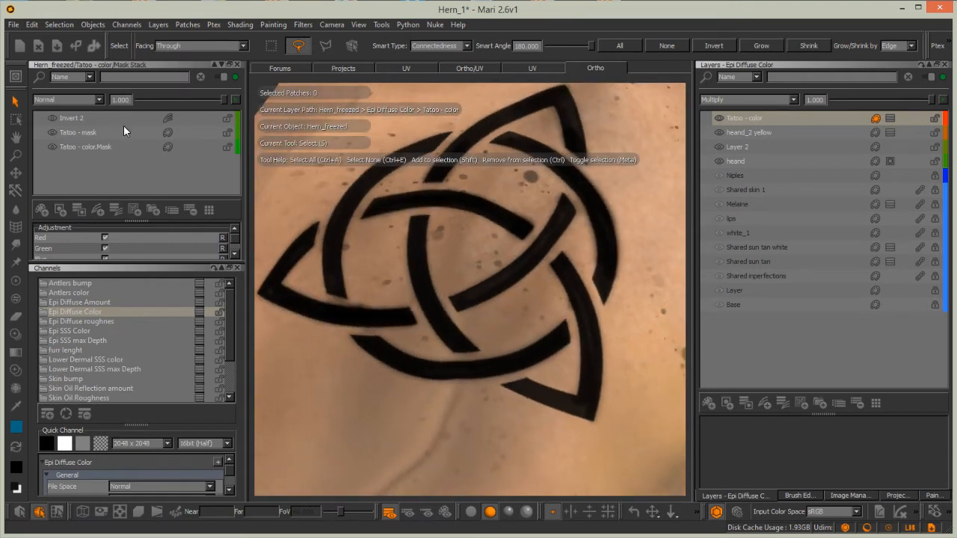
alt+right_drag(503, 249, 409, 363)
alt+middle_drag(408, 363, 469, 289)
alt+drag(470, 288, 436, 365)
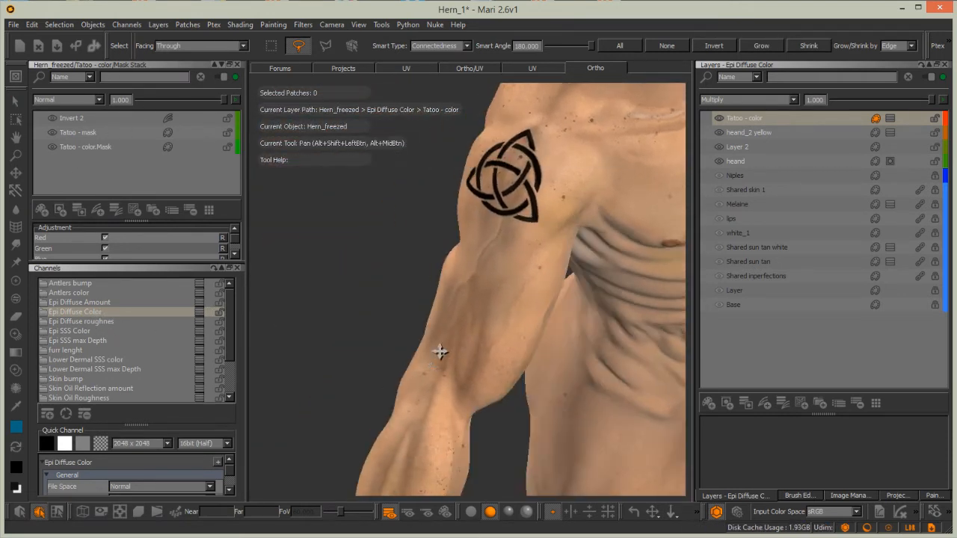
alt+middle_drag(436, 365, 479, 217)
alt+drag(434, 284, 493, 322)
alt+middle_drag(460, 337, 404, 524)
alt+right_drag(412, 389, 457, 344)
alt+drag(457, 344, 479, 329)
alt+right_drag(478, 329, 523, 288)
alt+drag(523, 288, 486, 322)
alt+right_drag(486, 322, 495, 345)
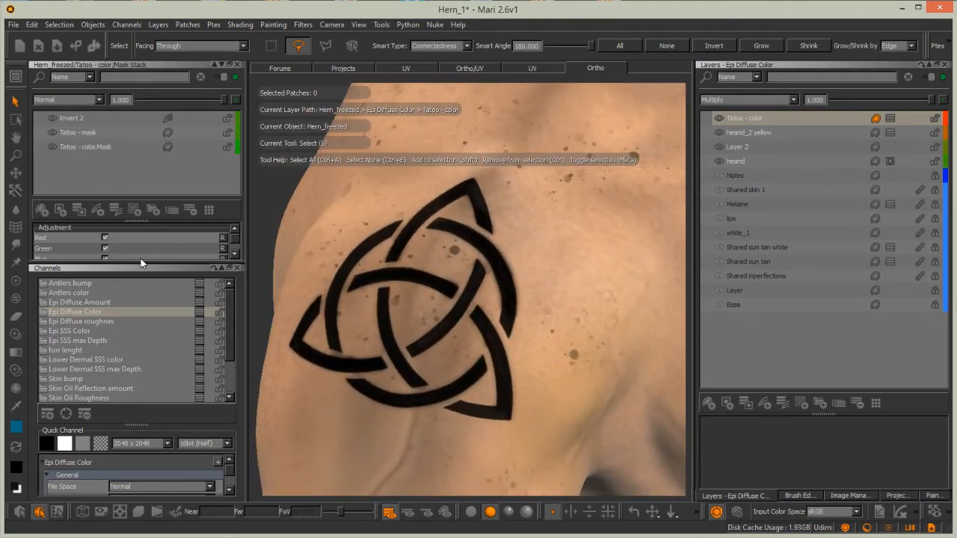
Open the layer stacks of the Epi SSS Color and Epi Diffuse Color channels in floating windows side by side
click(78, 330)
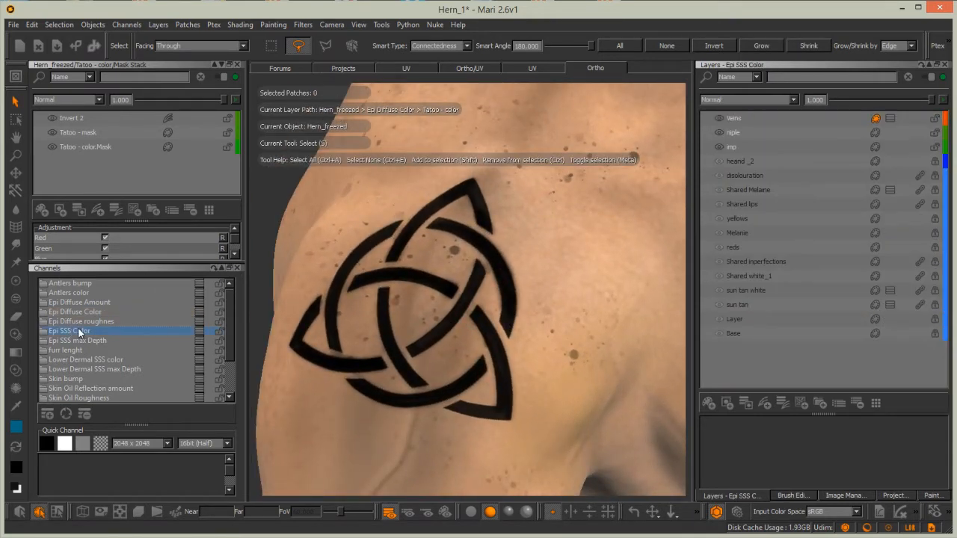
click(199, 331)
drag(209, 340, 481, 167)
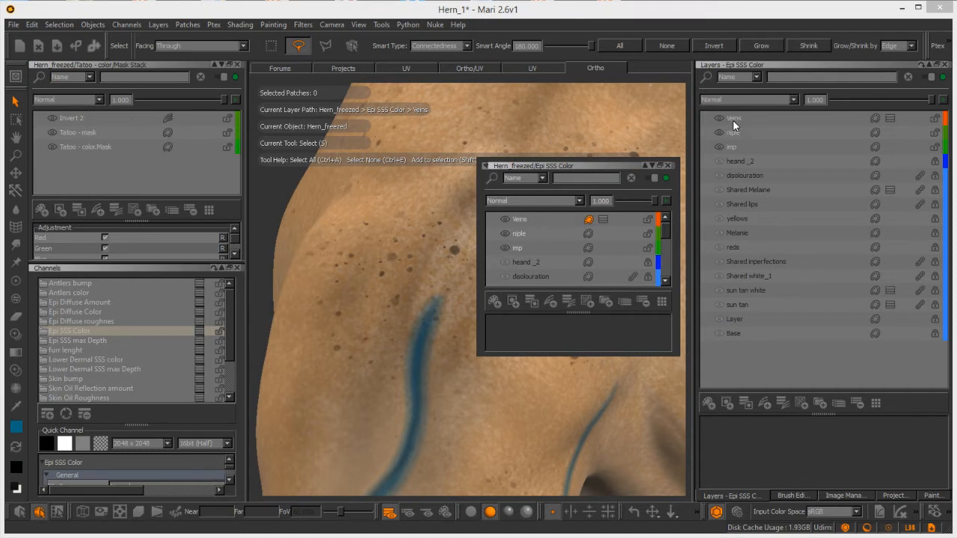
mouse_move(232, 307)
mouse_down()
mouse_move(231, 335)
mouse_move(230, 302)
mouse_up()
drag(90, 309, 271, 165)
click(335, 218)
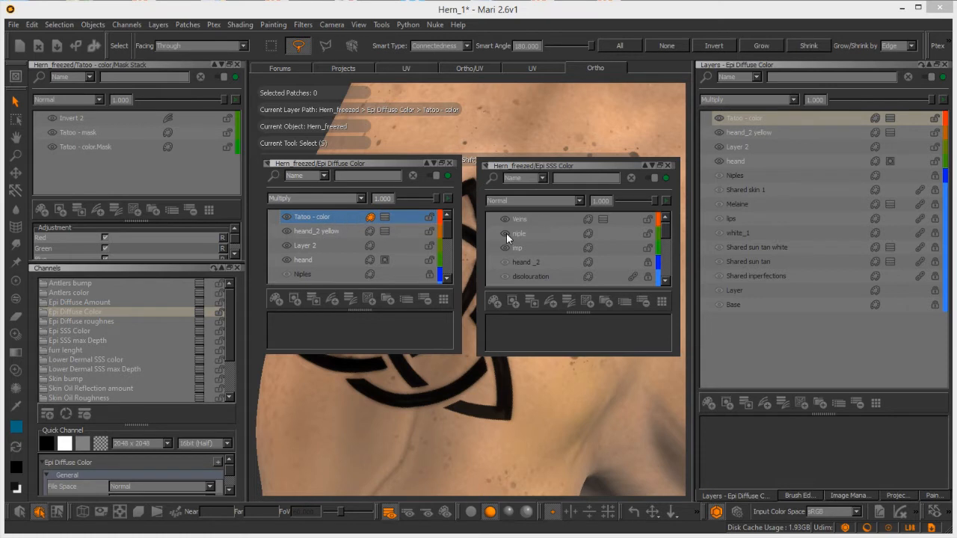
Add a layer above Veins in the Epi SSS Color channel and name it Tatoo SSS color
click(557, 220)
click(494, 301)
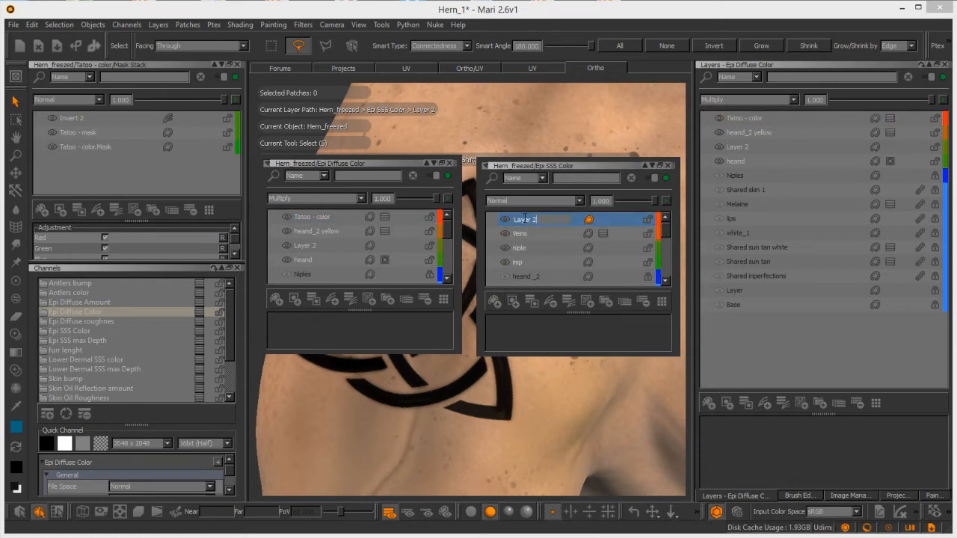
text(Tatoo -)
key(BackSpace)
text(SSS color)
key(Return)
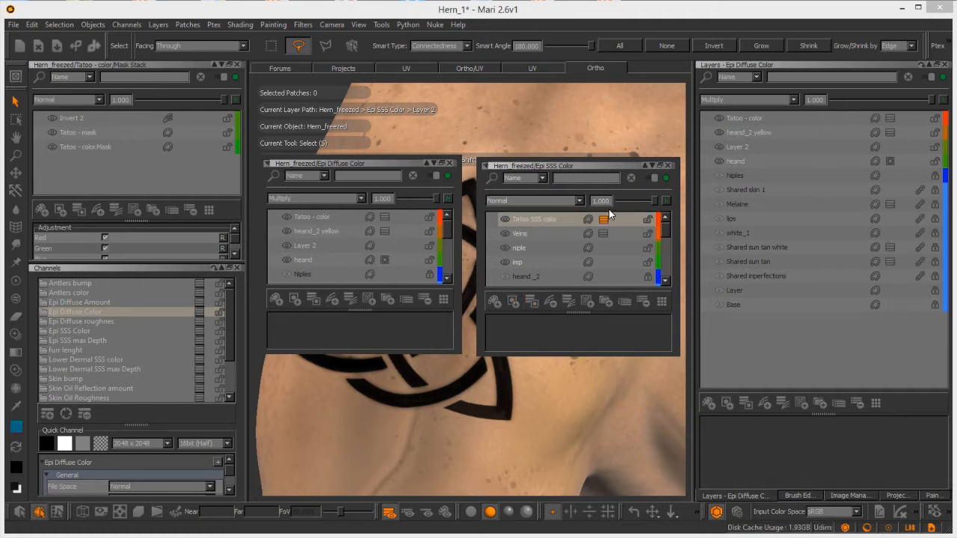
Open the mask stacks of Tatoo SSS color and Tatoo - color in floating windows beneath their layer stacks
click(603, 221)
drag(612, 248, 508, 299)
click(384, 217)
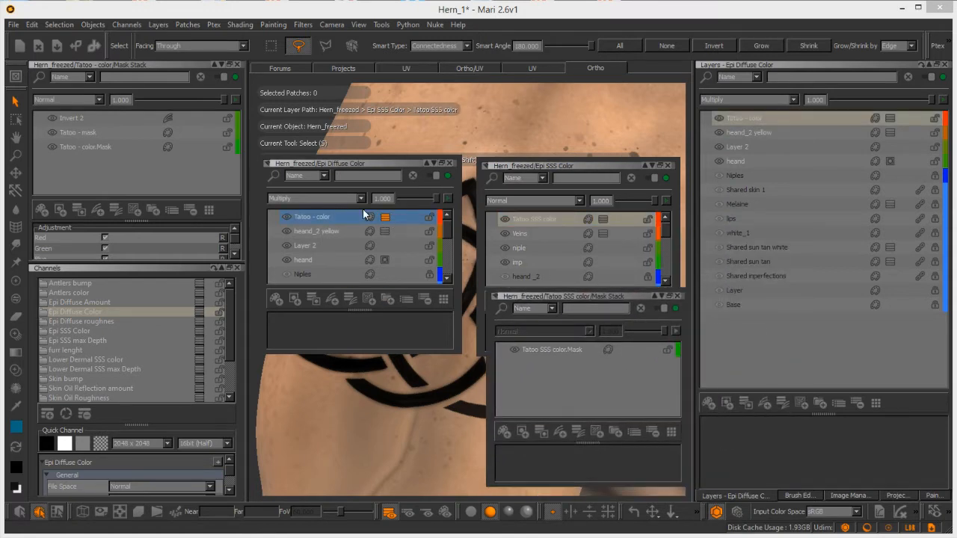
click(235, 65)
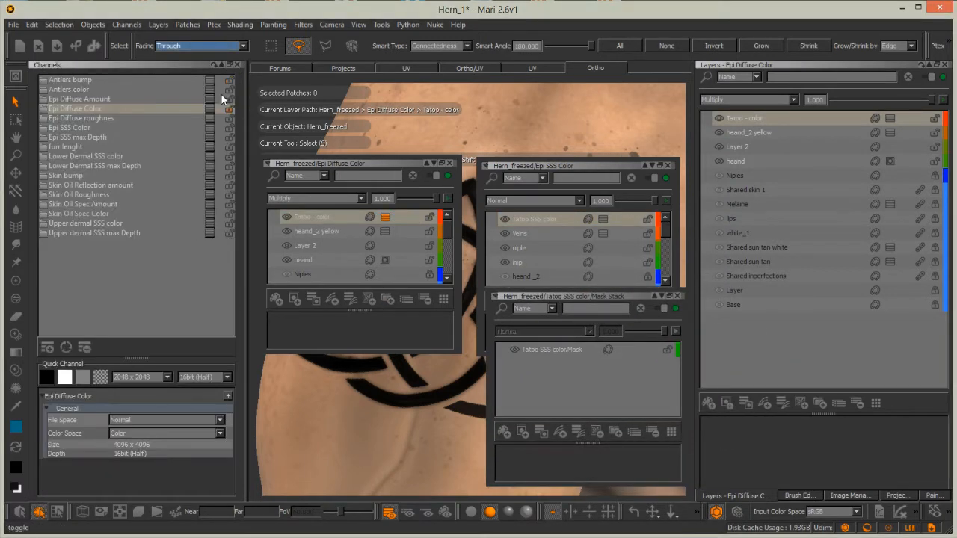
click(384, 217)
drag(130, 75, 447, 314)
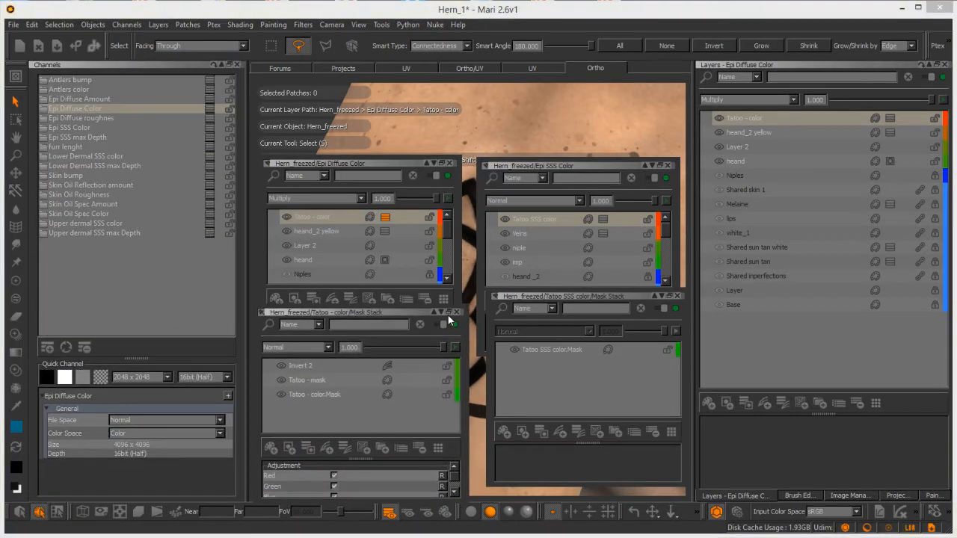
click(456, 312)
click(385, 217)
drag(385, 226, 265, 311)
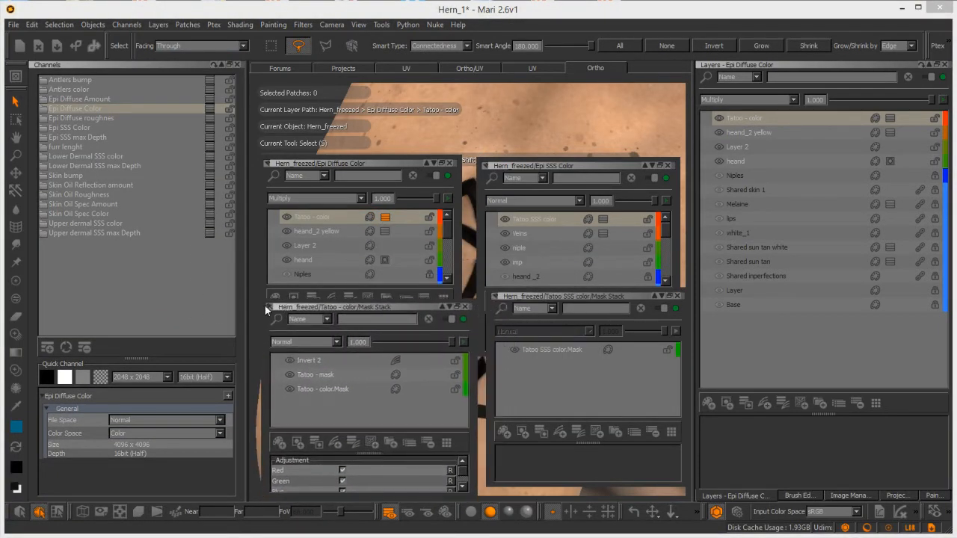
Share the Tatoo - mask layer and place the shared copy in the mask stack of Tatoo SSS color
click(372, 389)
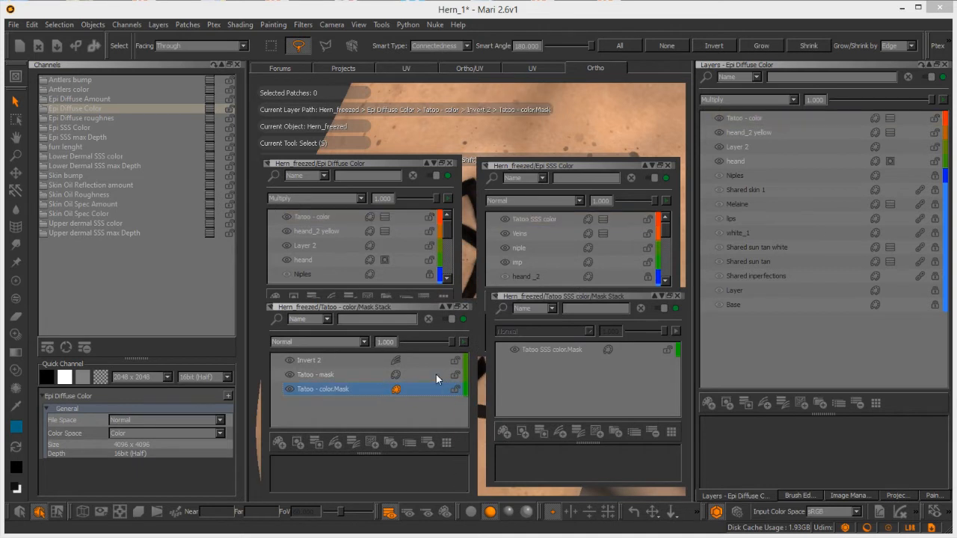
click(549, 350)
click(365, 376)
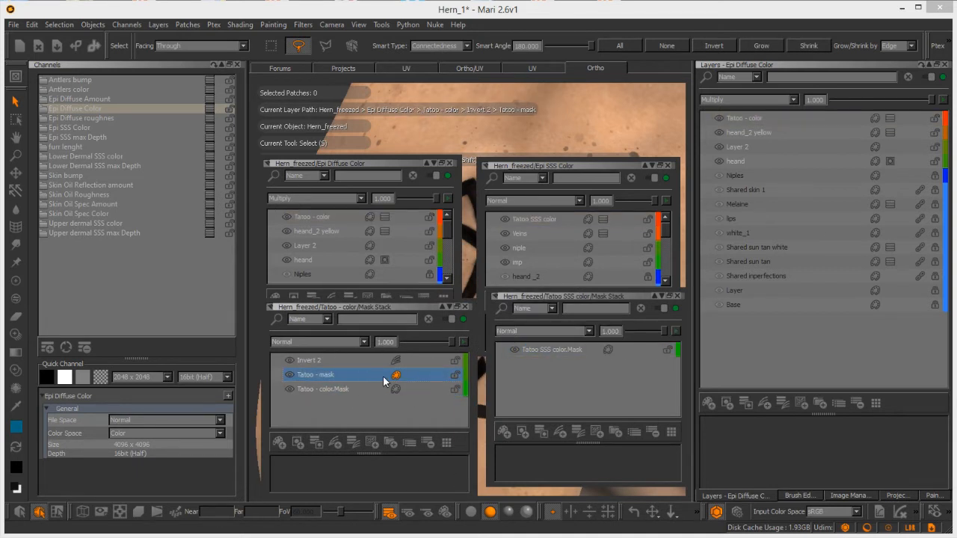
right_click(383, 375)
mouse_move(412, 288)
click(515, 290)
click(347, 379)
drag(390, 375, 527, 347)
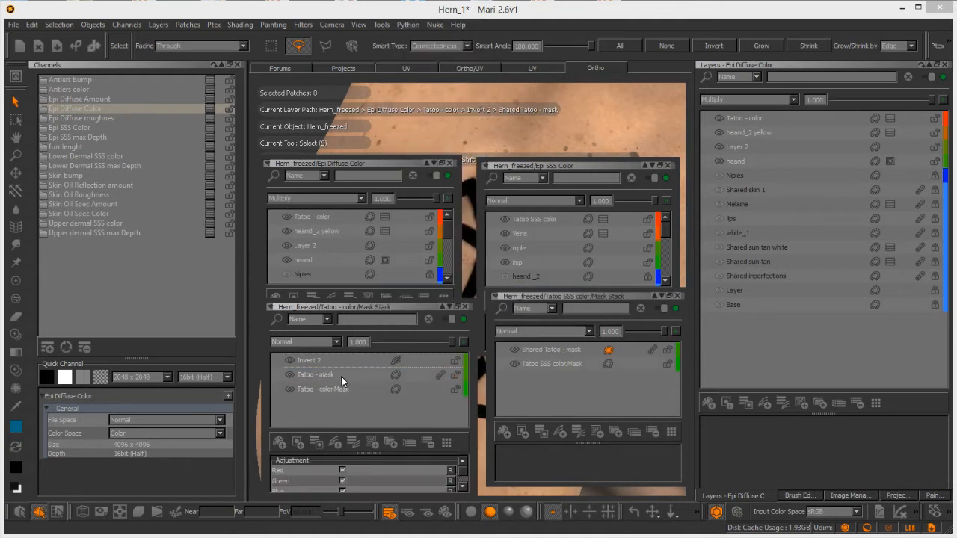
Add an Invert adjustment above Shared Tatoo - mask and close the Tatoo SSS color mask stack
click(560, 433)
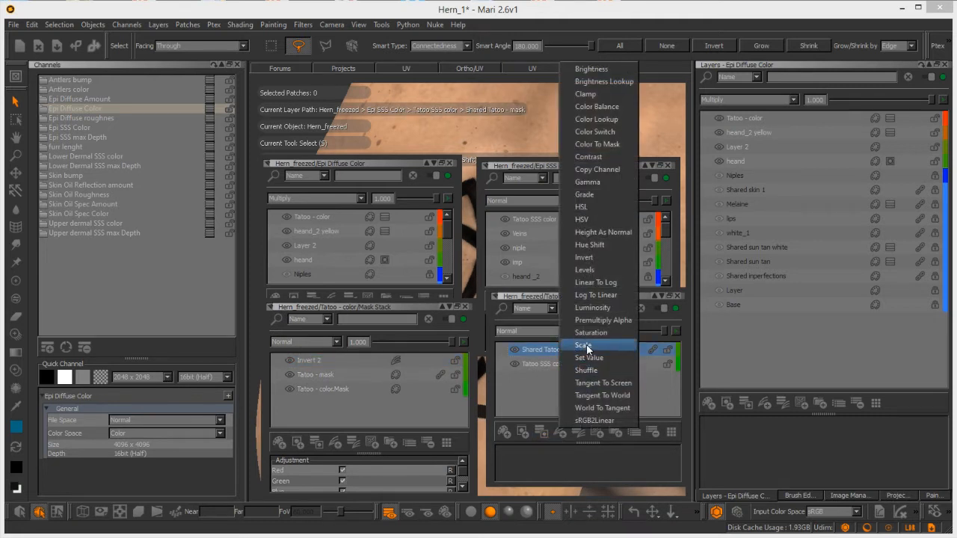
click(584, 257)
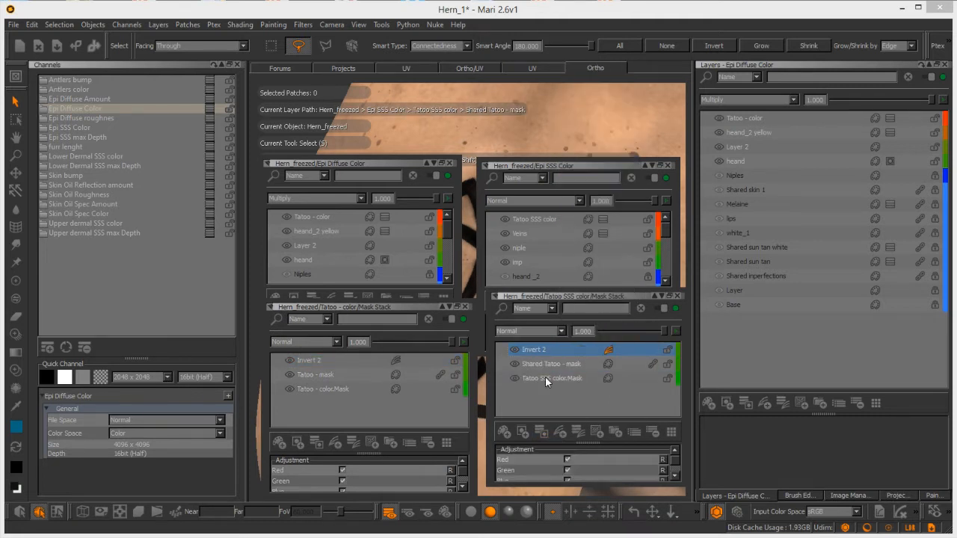
click(676, 296)
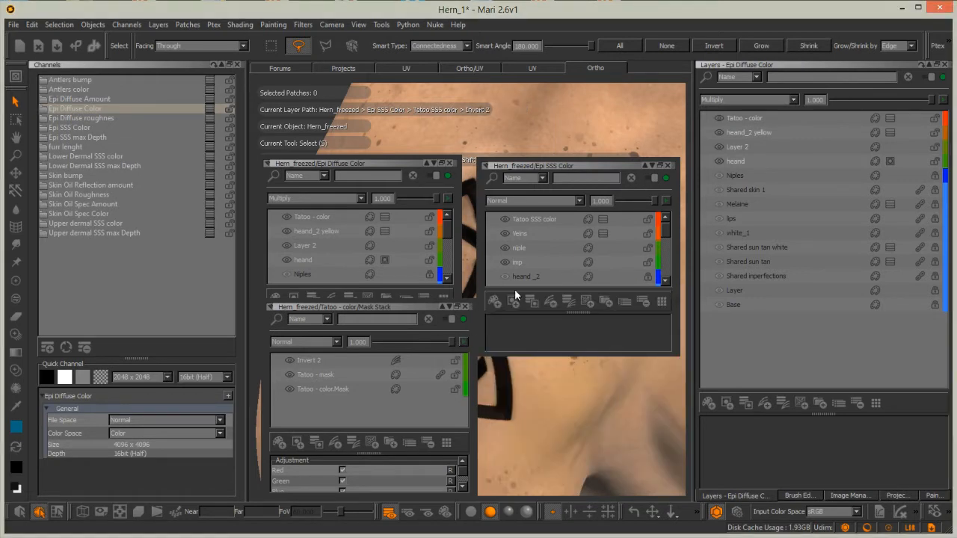
Close the Tatoo - color mask stack and Epi Diffuse Color windows, and activate the Tatoo SSS color layer in the Epi SSS Color channel
click(464, 307)
click(450, 162)
drag(521, 165, 527, 244)
click(581, 298)
click(63, 127)
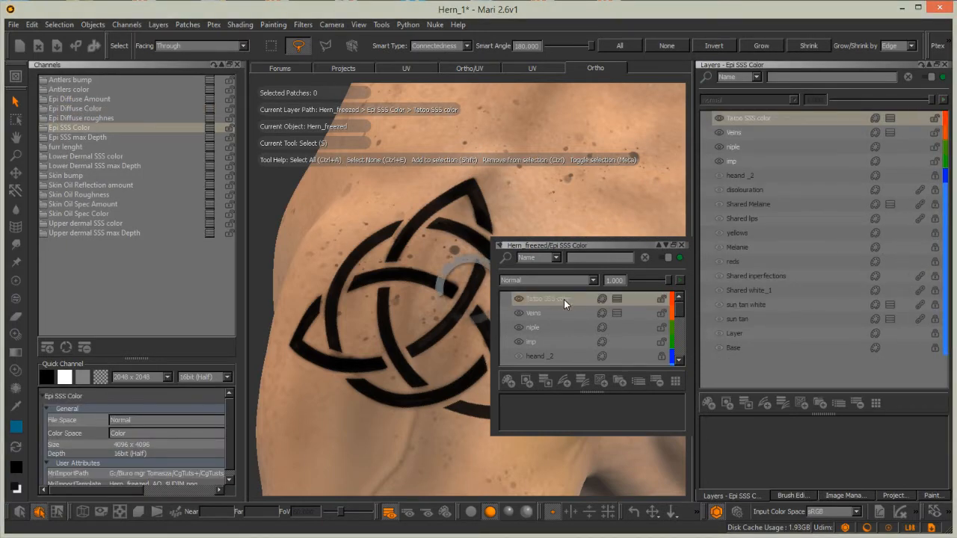
click(545, 300)
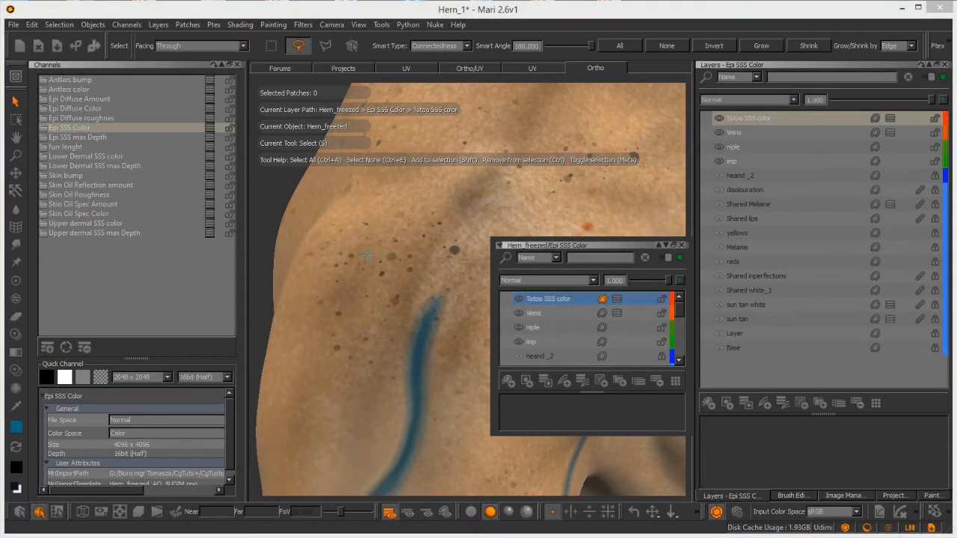
Select all patches of the character and frame its upper arm for the Tatoo SSS color layer
alt+right_drag(464, 164, 369, 311)
alt+drag(407, 323, 367, 214)
alt+right_drag(367, 213, 330, 234)
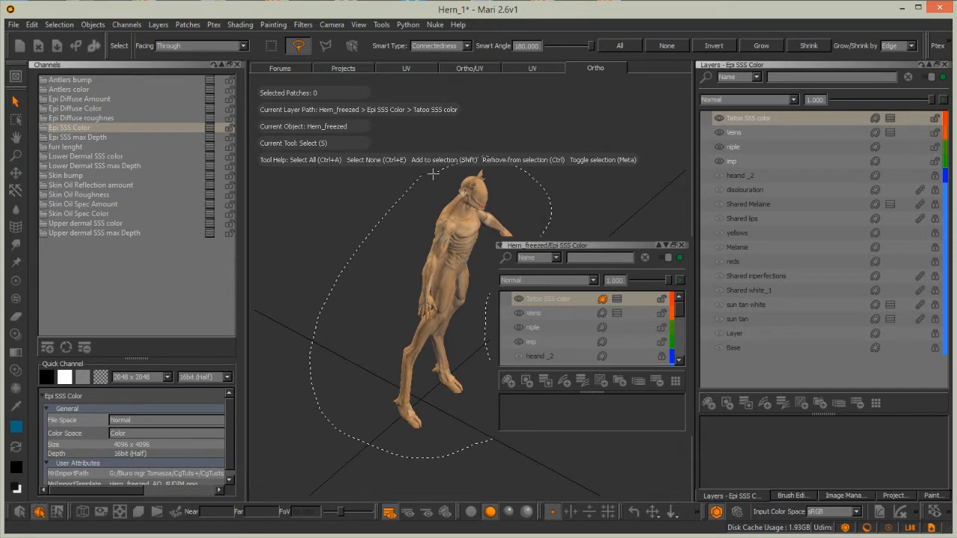
drag(418, 184, 404, 267)
alt+middle_drag(403, 267, 347, 255)
alt+right_drag(347, 256, 450, 197)
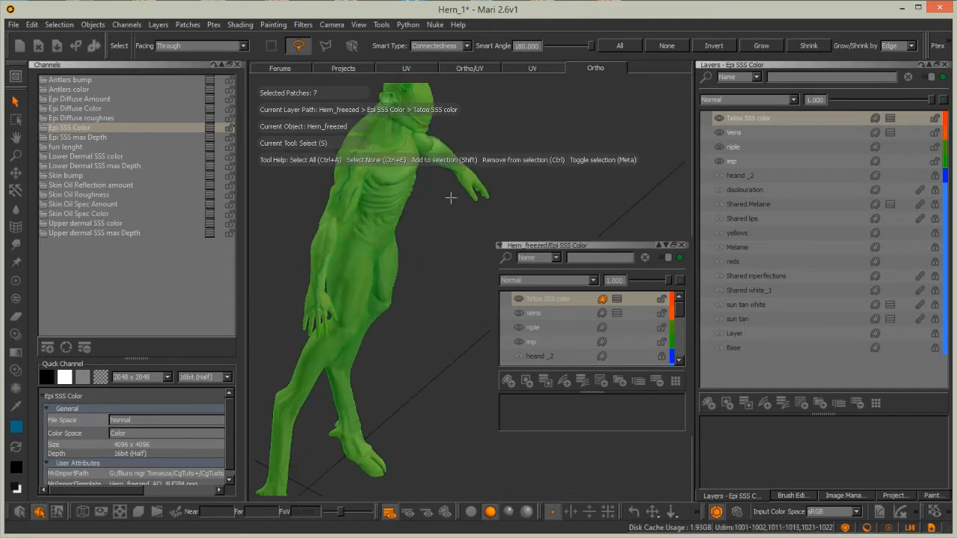
alt+middle_drag(451, 197, 471, 288)
alt+right_drag(471, 287, 516, 202)
alt+middle_drag(389, 194, 471, 285)
alt+right_drag(359, 299, 418, 247)
alt+middle_drag(351, 247, 431, 249)
alt+drag(431, 250, 393, 293)
alt+middle_drag(393, 292, 425, 271)
alt+right_drag(408, 291, 441, 201)
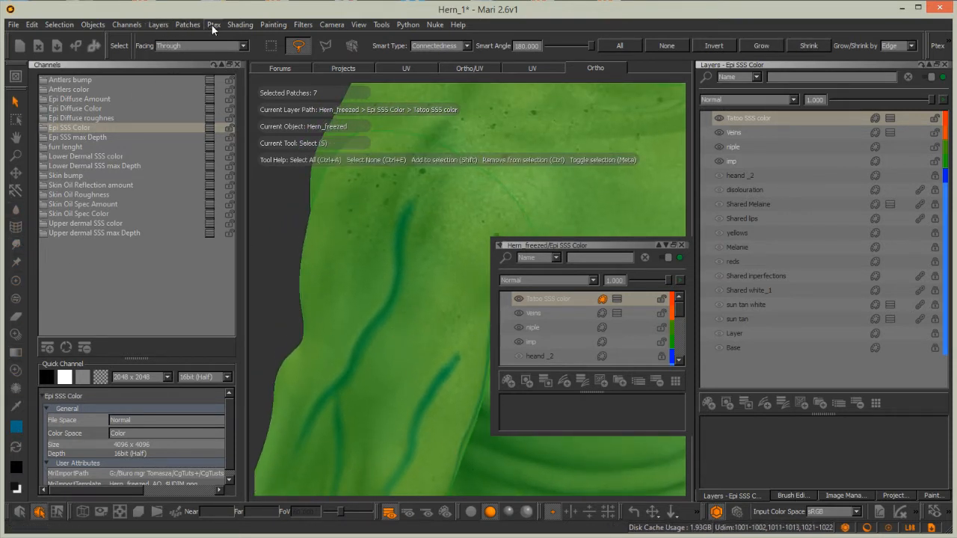
Fill the selected patches of Tatoo SSS color with the current blue foreground colour and clear the patch selection
click(187, 25)
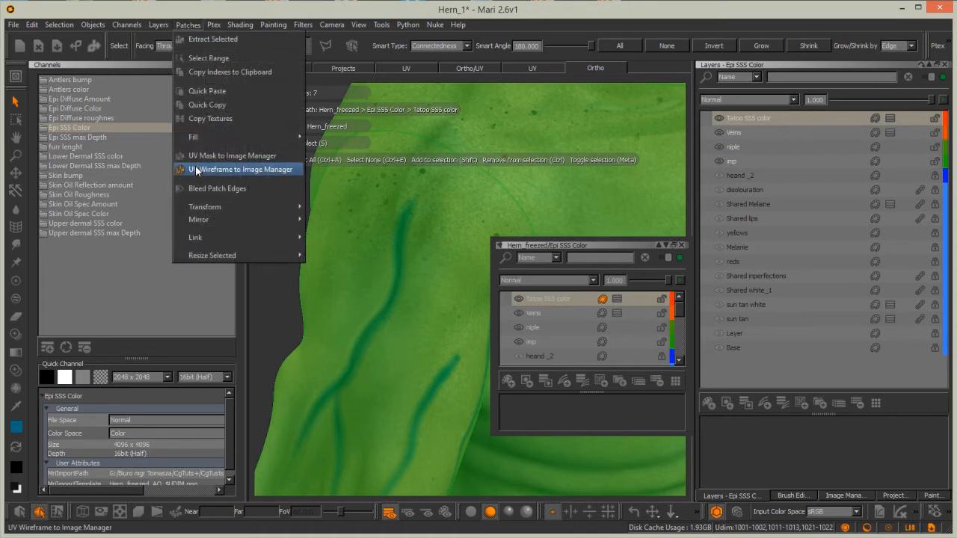
mouse_move(224, 140)
click(336, 182)
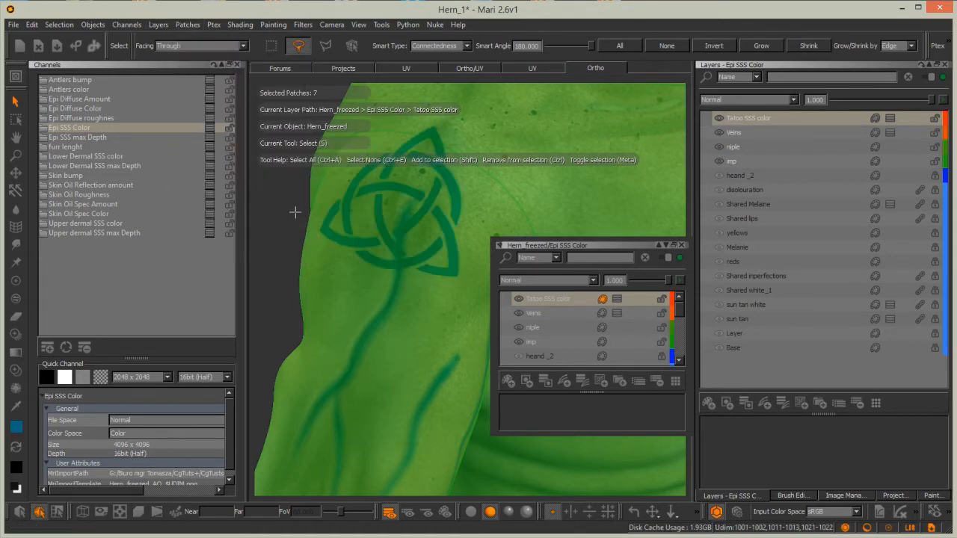
click(295, 213)
alt+drag(403, 213, 396, 280)
key(s)
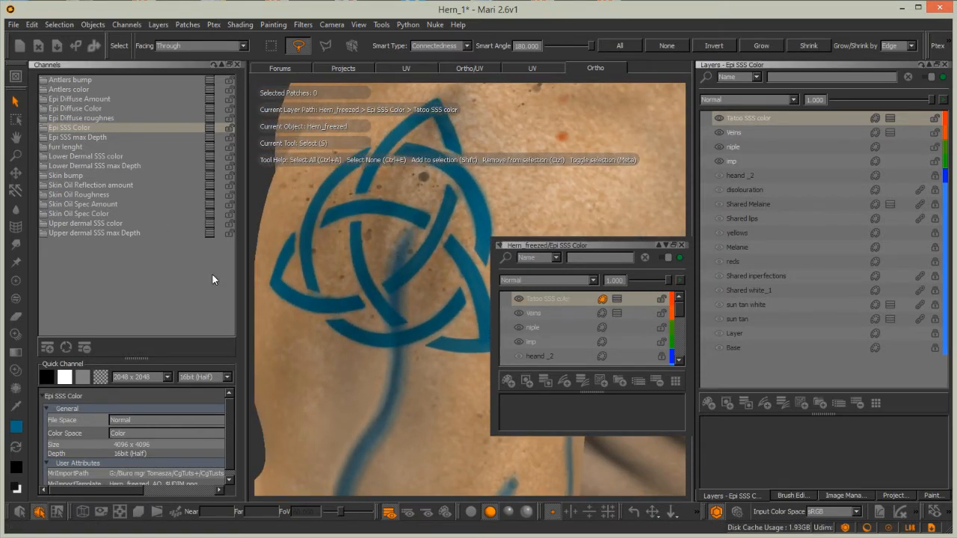
Undo the deselection and the blue foreground fill on Tatoo SSS color
key(ctrl+z)
key(ctrl+z)
key(ctrl+z)
key(ctrl+z)
key(ctrl+z)
key(ctrl+z)
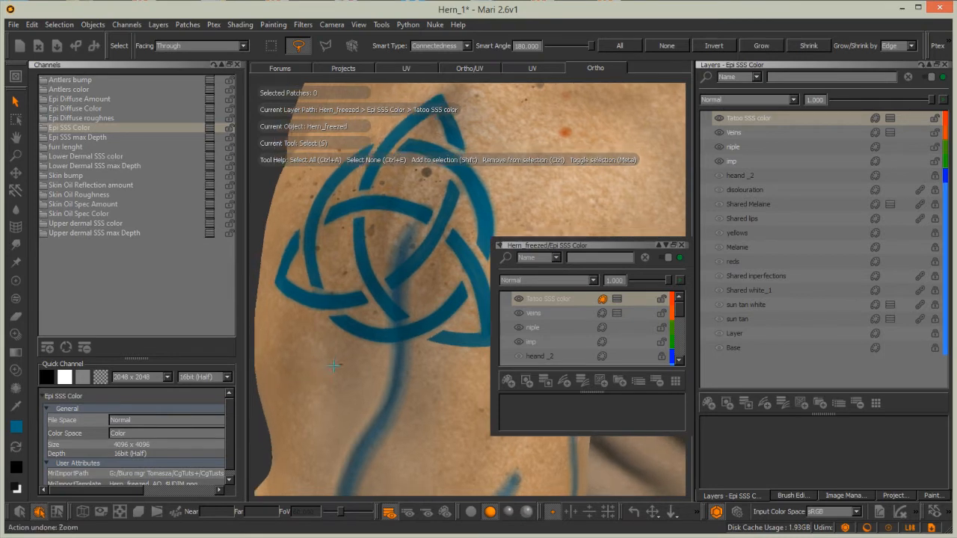
key(ctrl+z)
key(ctrl+z)
key(ctrl+z)
key(ctrl+z)
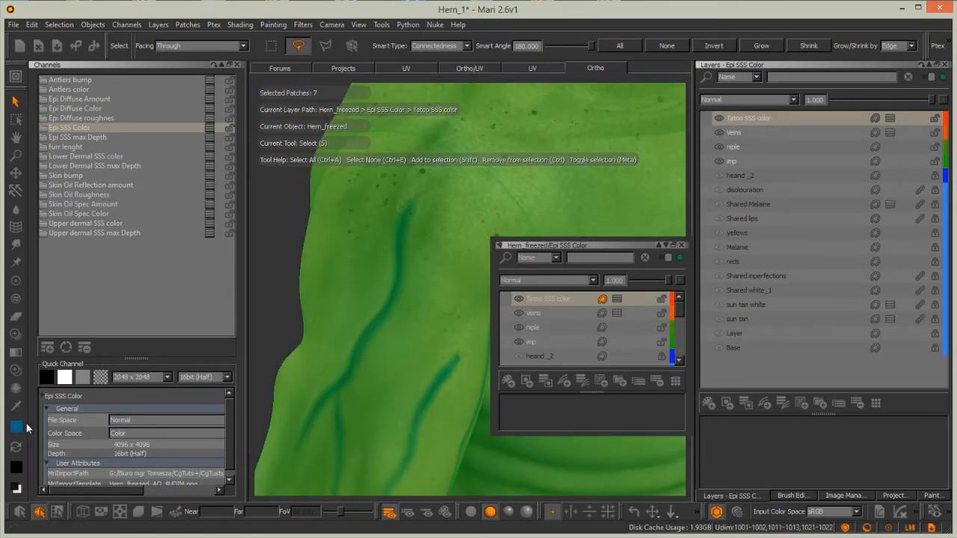
Fill the selected patches of Tatoo SSS color with a darker blue foreground colour and clear the patch selection
click(16, 427)
drag(672, 190, 771, 172)
click(711, 257)
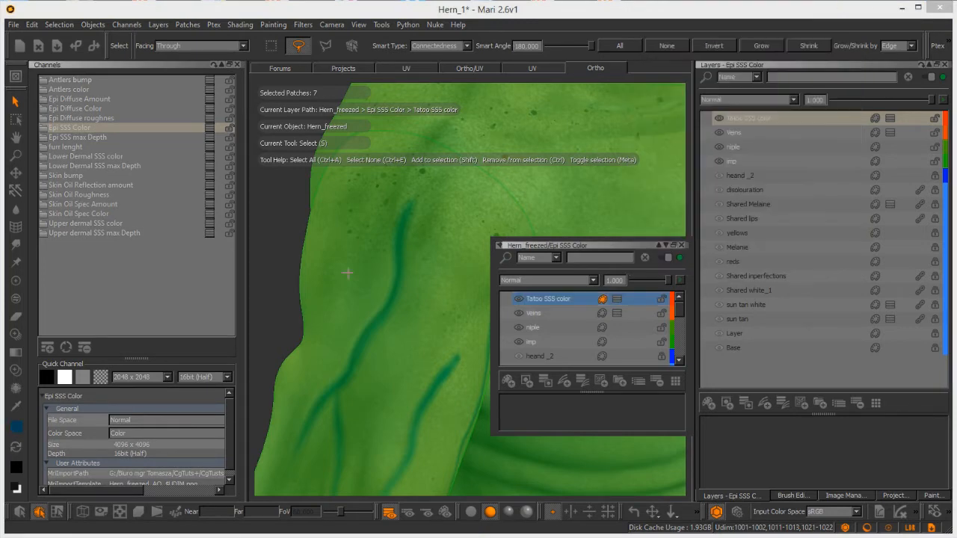
click(188, 24)
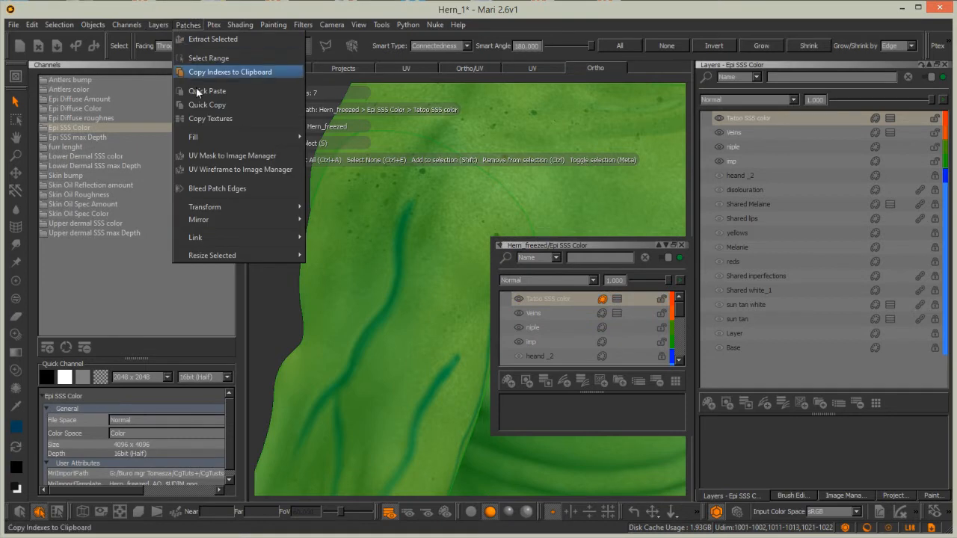
mouse_move(224, 137)
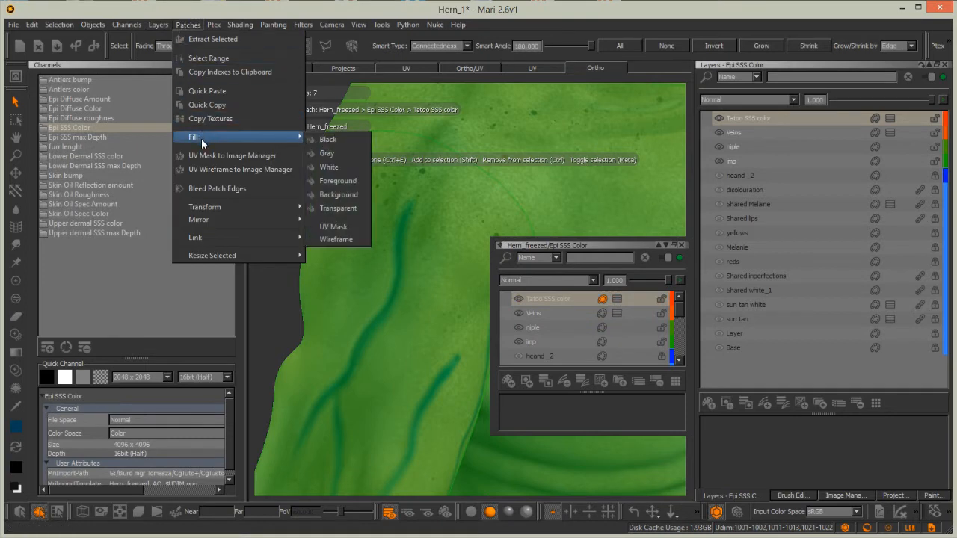
click(347, 184)
key(ctrl+shift+a)
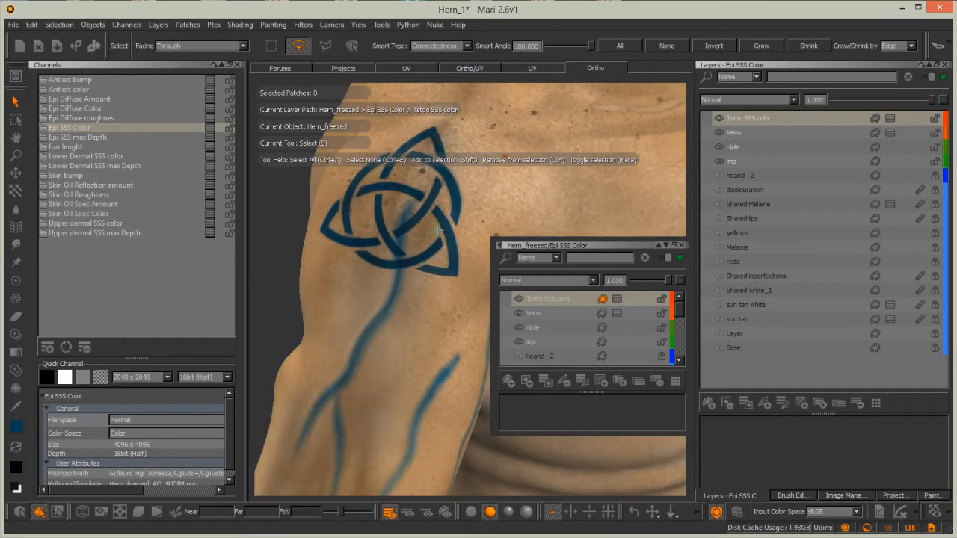
Open the mask stack of Tatoo SSS color, dock it above the channel list, and close the floating Epi SSS Color window
alt+right_drag(419, 212, 467, 235)
alt+drag(468, 236, 447, 238)
click(617, 300)
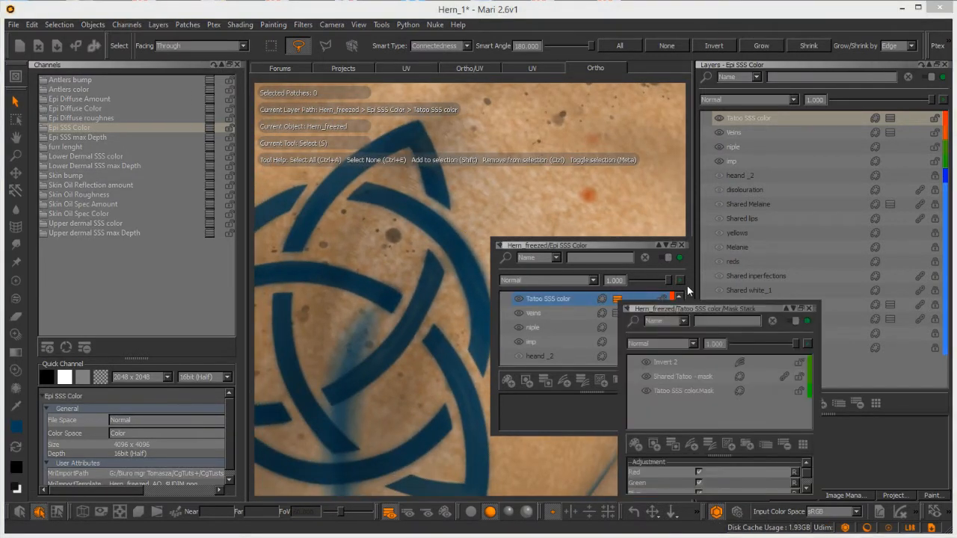
click(808, 308)
drag(623, 246, 635, 219)
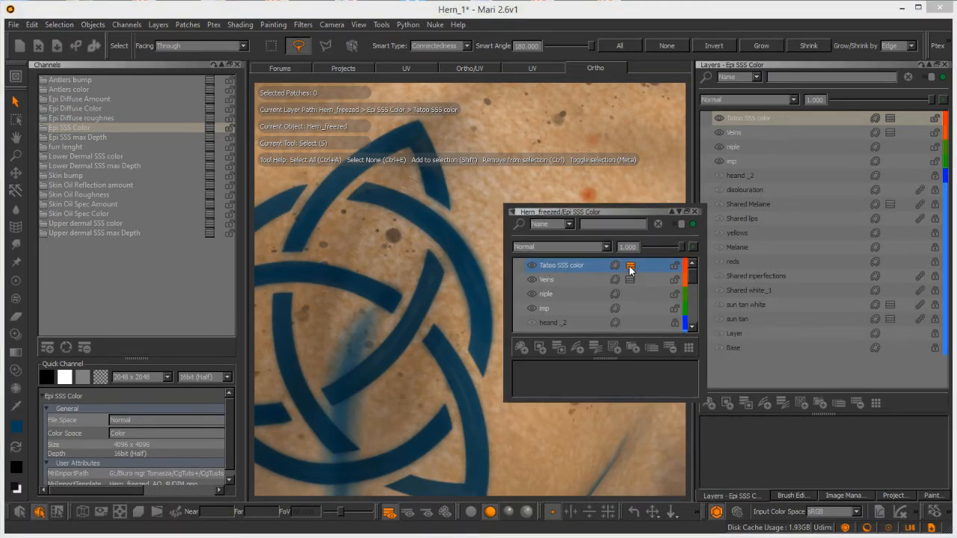
click(630, 267)
drag(652, 263, 104, 67)
click(695, 213)
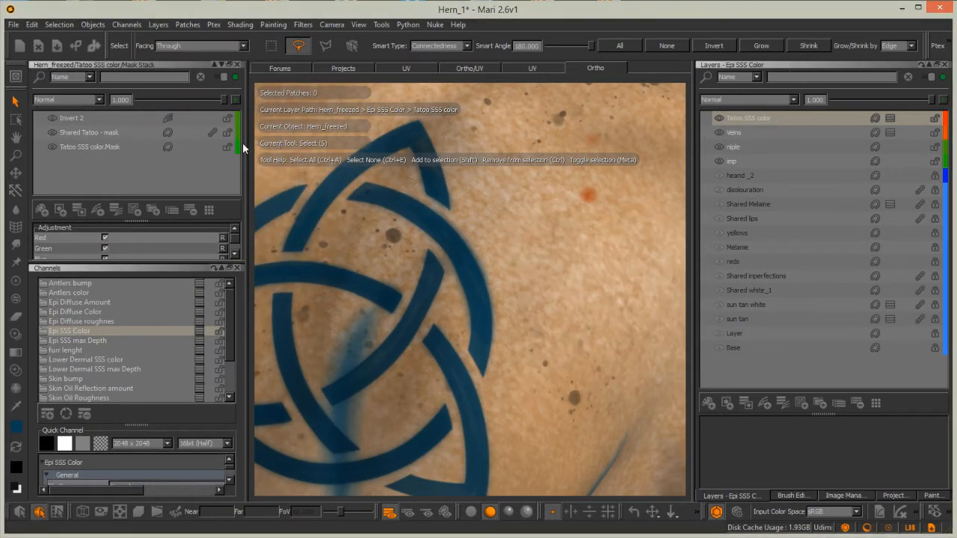
Add a layer between Invert 2 and Shared Tatoo - mask in the mask stack and name it blurr
click(78, 118)
click(89, 132)
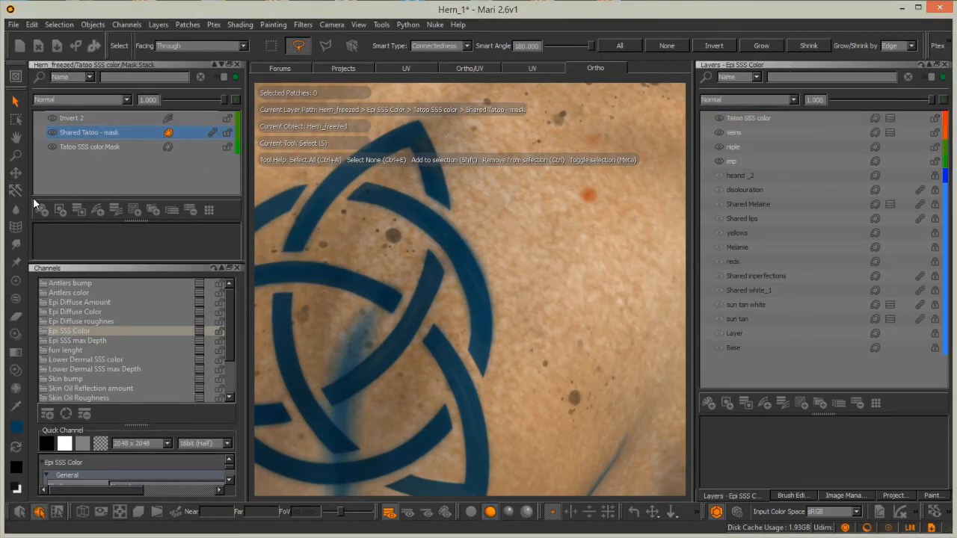
click(42, 210)
double_click(72, 133)
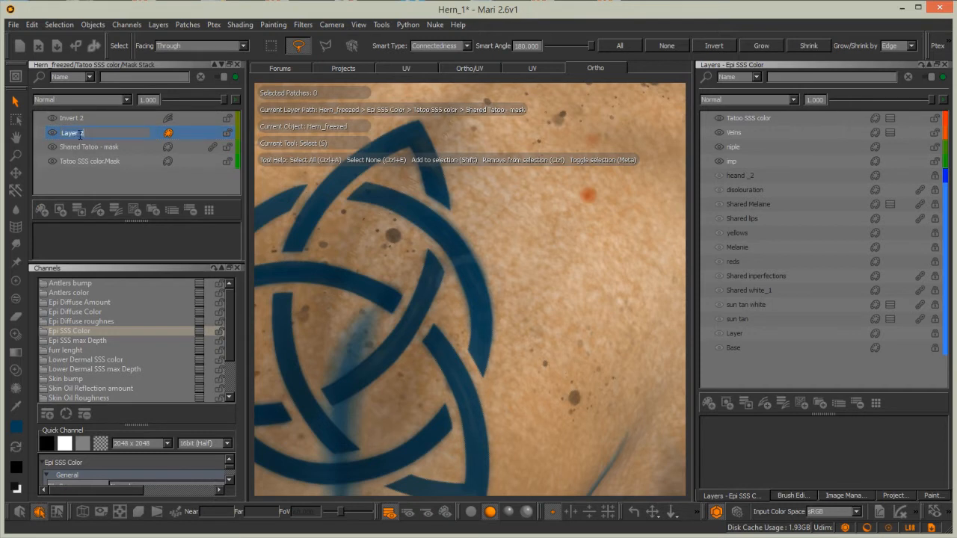
text(b)
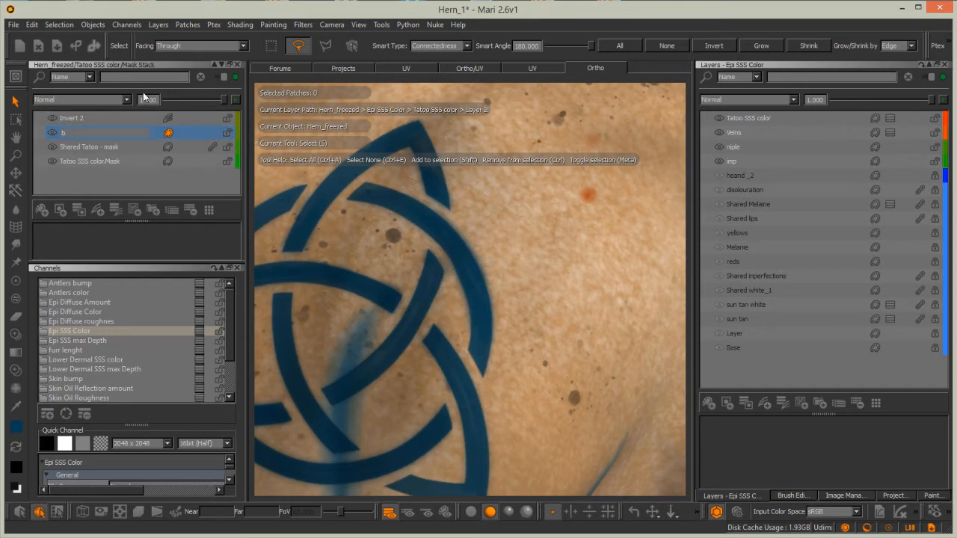
text(lur)
key(Return)
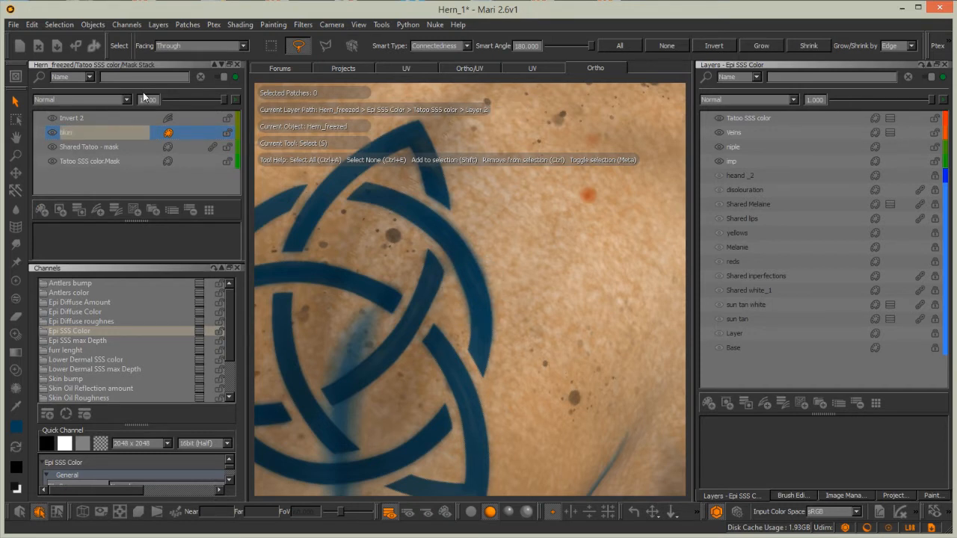
Activate the Paint tool and pick the tmp brush from the Menu shelf of the Brush Editor
mouse_move(393, 234)
alt+mouse_down()
mouse_move(538, 196)
mouse_move(574, 212)
mouse_move(487, 247)
mouse_move(415, 220)
alt+mouse_up()
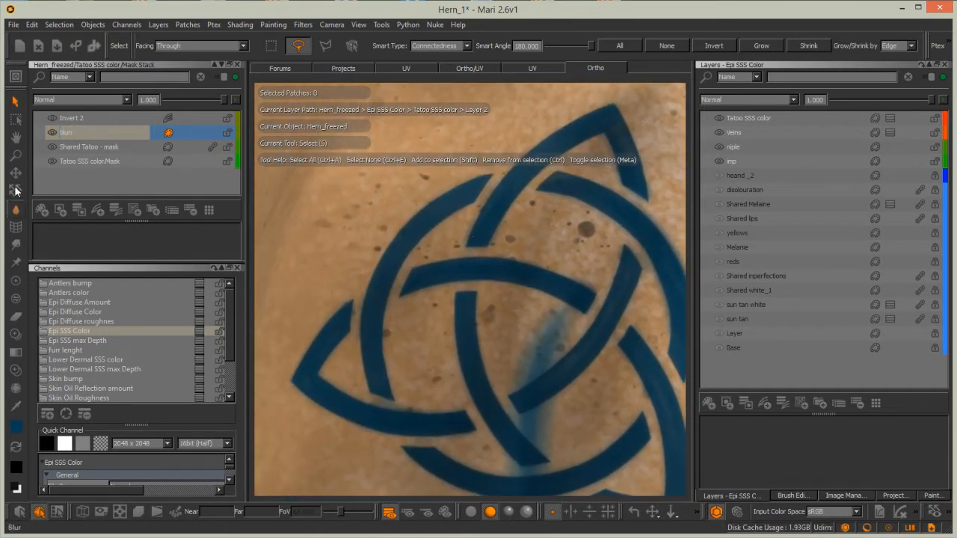
click(15, 280)
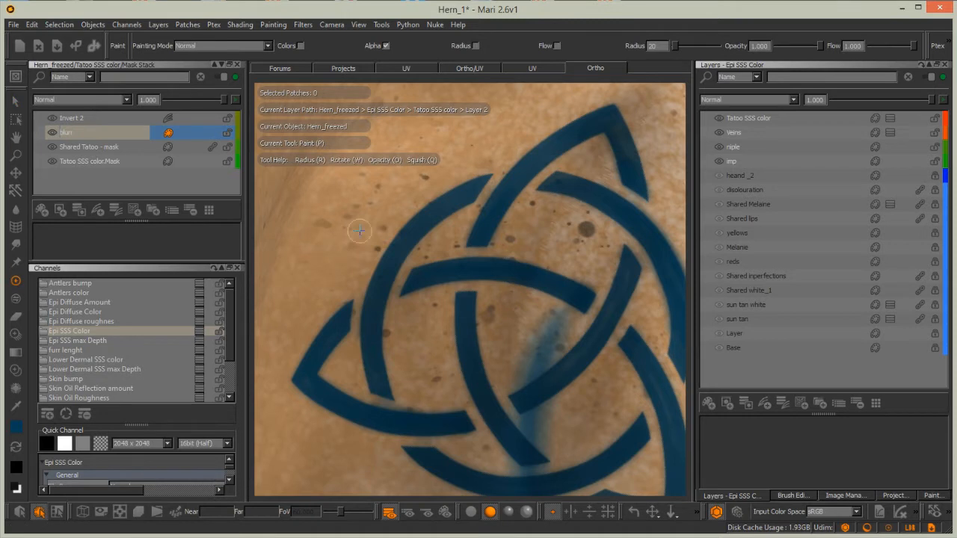
key(k)
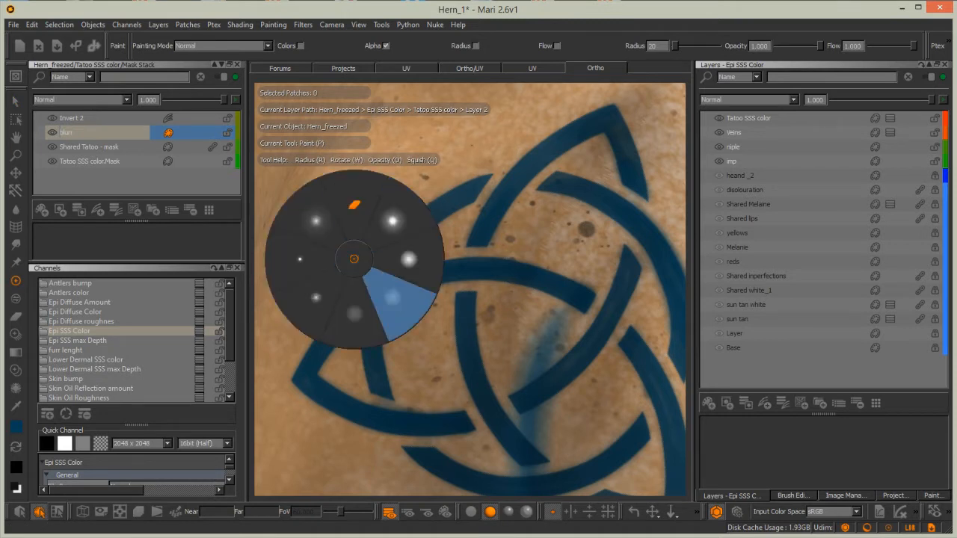
click(392, 297)
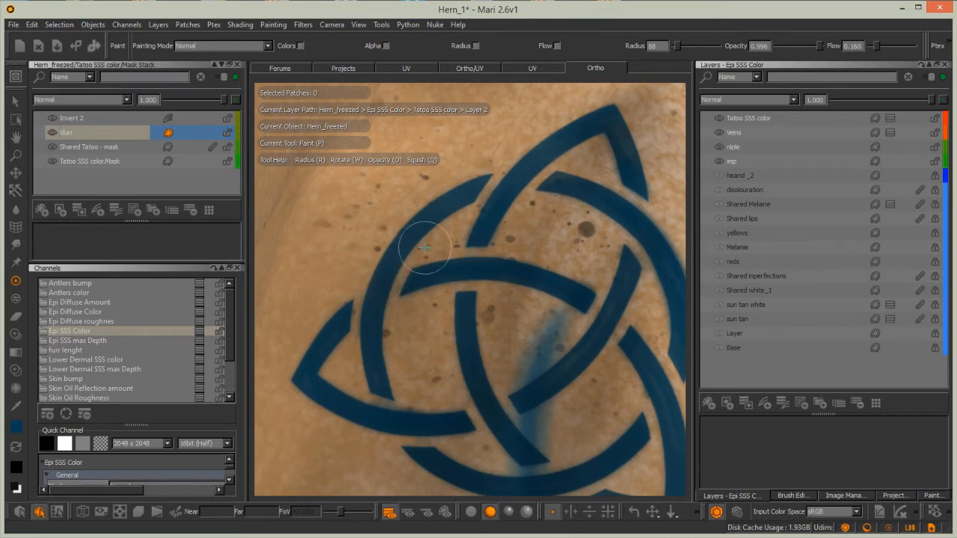
click(780, 495)
click(755, 497)
click(783, 497)
click(712, 134)
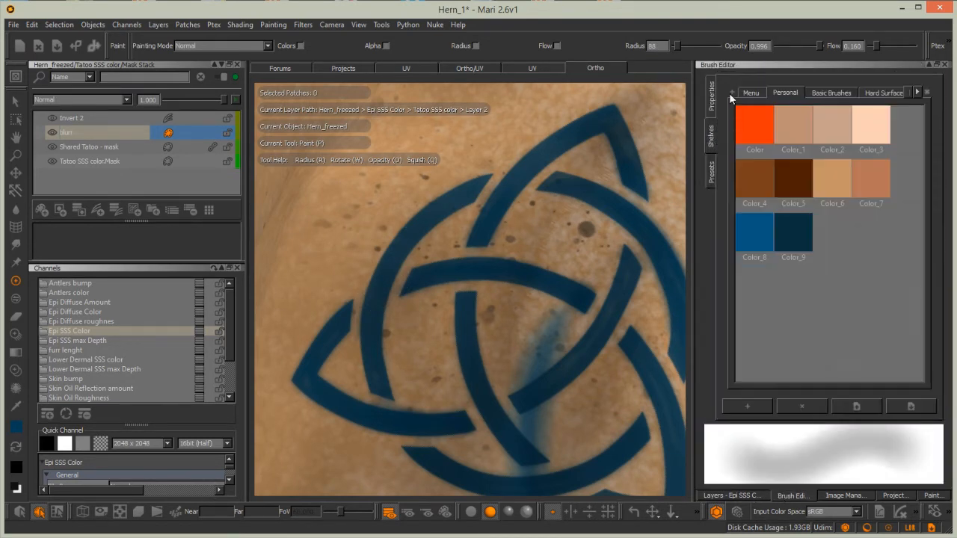
click(750, 92)
click(753, 177)
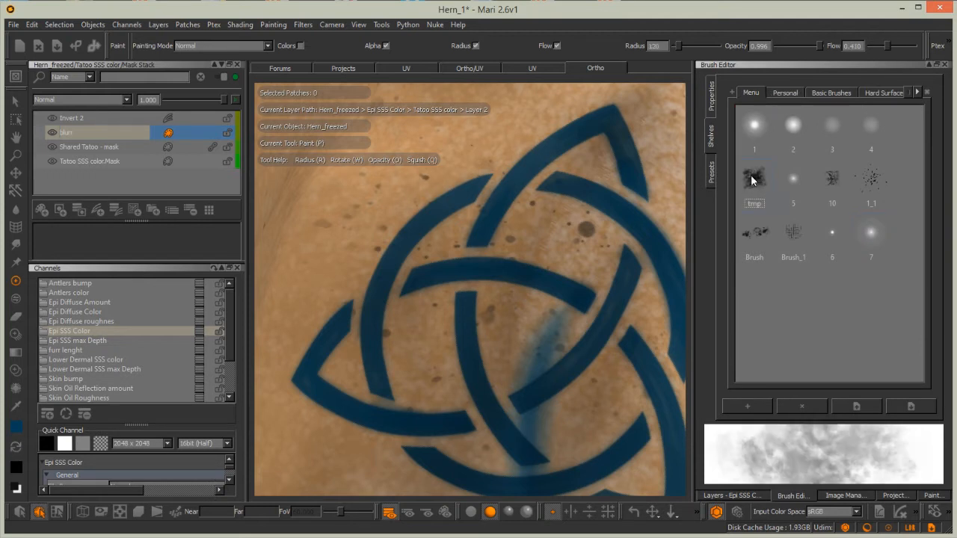
Paint soft, grainy bleed along the knot's outer, inner and lower bands on the blurr layer, using brush radius 28
mouse_move(378, 273)
mouse_down()
mouse_move(391, 269)
mouse_move(379, 228)
mouse_move(380, 261)
mouse_move(414, 223)
mouse_up()
drag(467, 194, 487, 177)
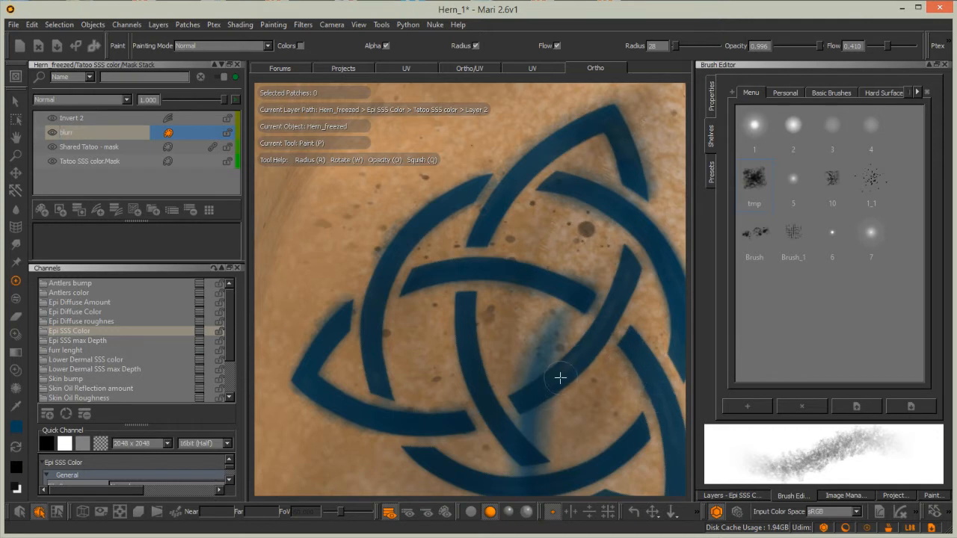
drag(468, 315, 470, 373)
mouse_move(470, 314)
mouse_down()
mouse_move(455, 335)
mouse_move(506, 437)
mouse_up()
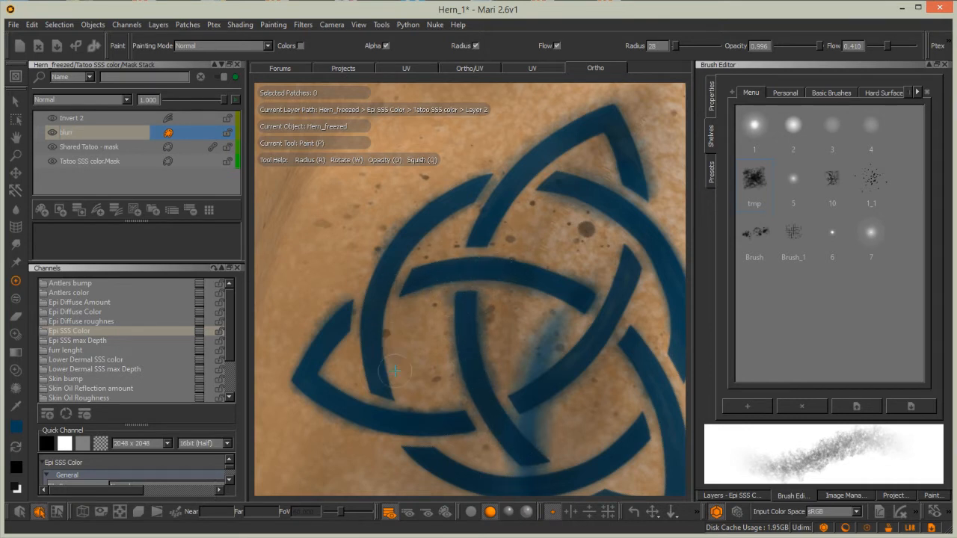
drag(385, 290, 427, 223)
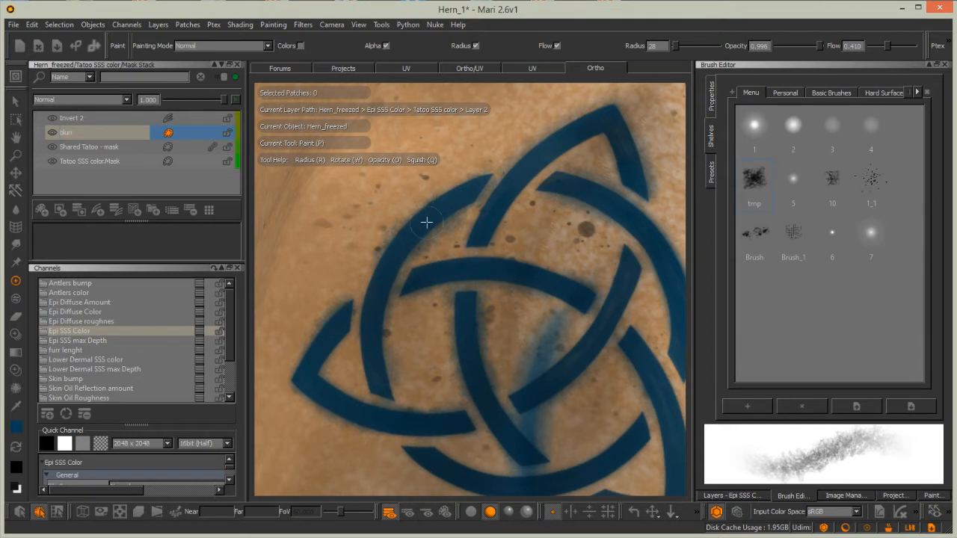
mouse_move(432, 457)
mouse_down()
mouse_move(407, 459)
mouse_move(451, 474)
mouse_up()
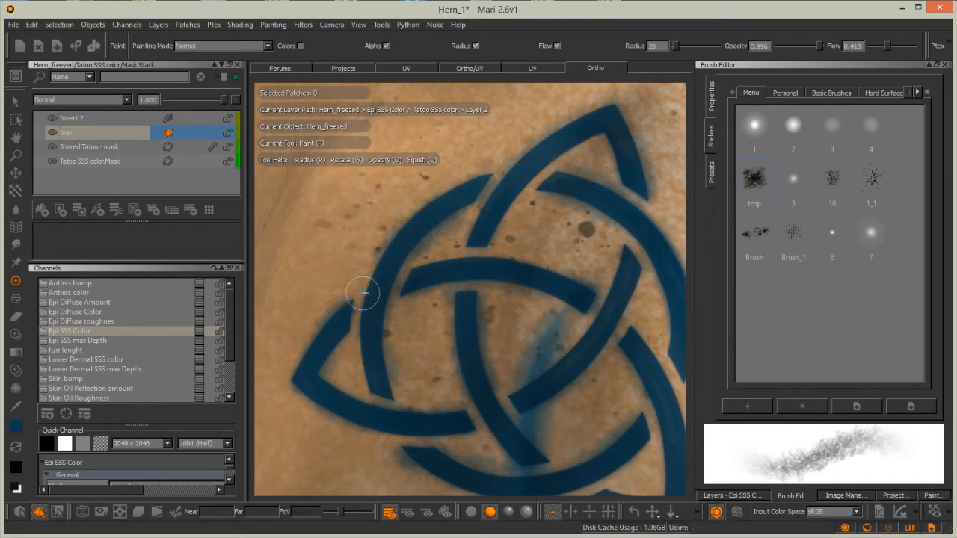
Paint the same grainy bleed around the knot's lower-right loop on the blurr layer
alt+right_drag(442, 255, 587, 348)
alt+middle_drag(613, 404, 538, 364)
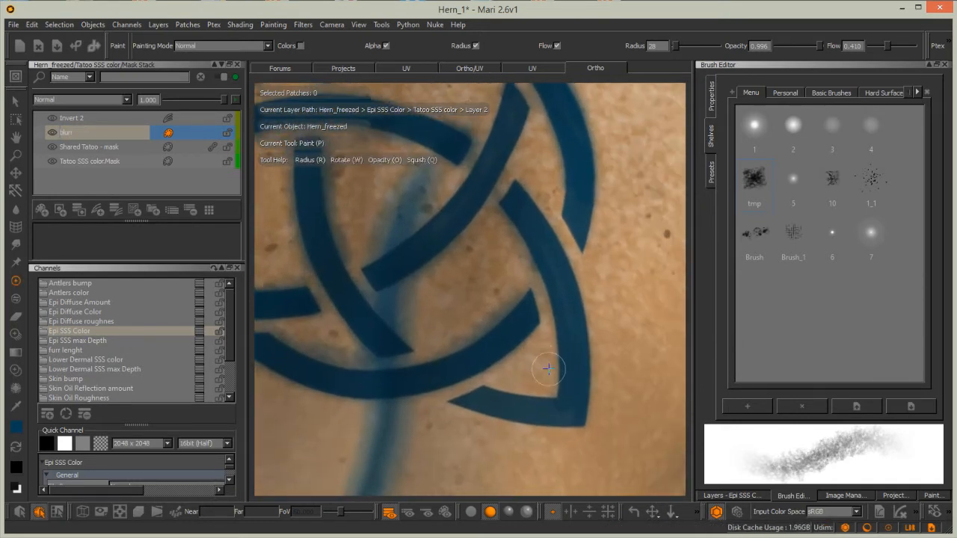
alt+right_drag(538, 364, 580, 364)
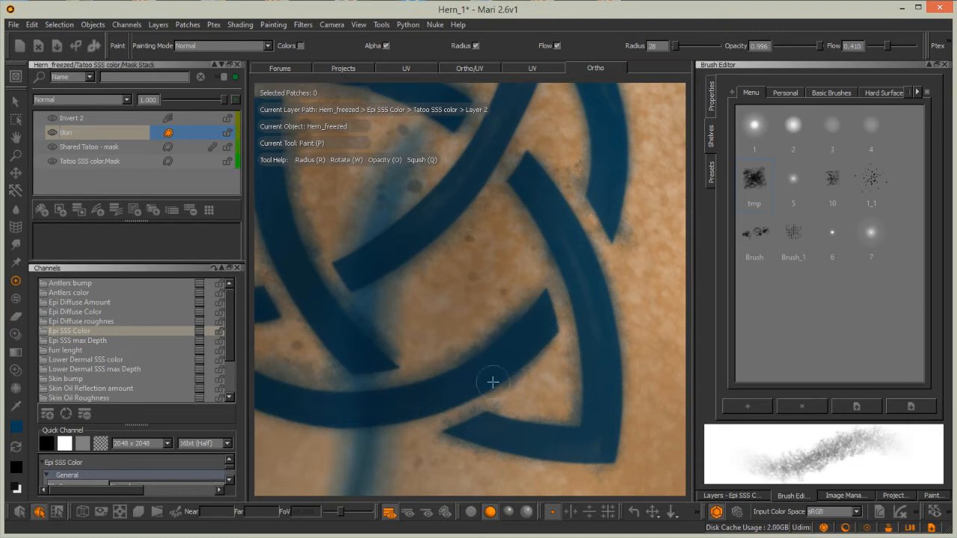
key(b)
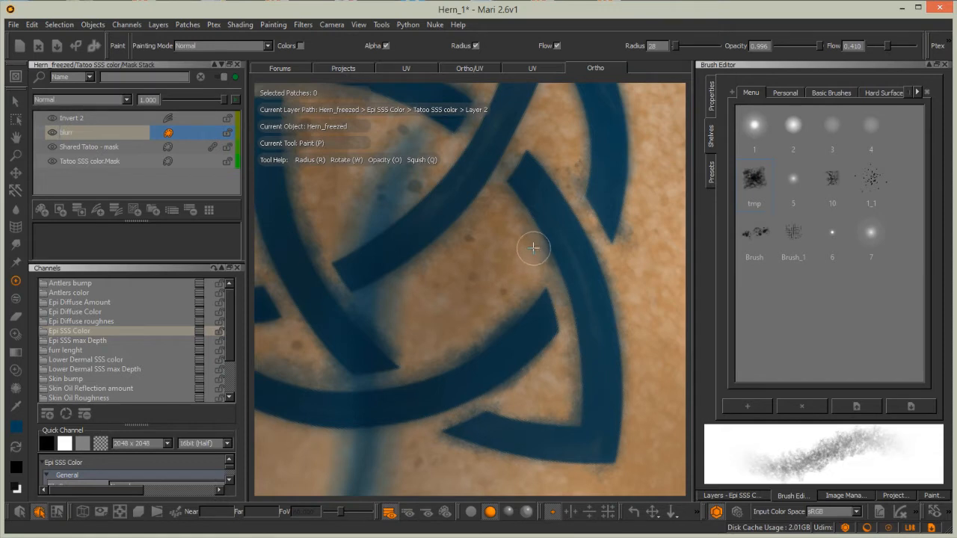
Examine the whole knot in Epi SSS Color, switch to the Epi Diffuse Color channel and inspect the black knot up close
alt+right_drag(543, 220, 495, 219)
alt+middle_drag(496, 220, 515, 238)
alt+right_drag(515, 237, 480, 222)
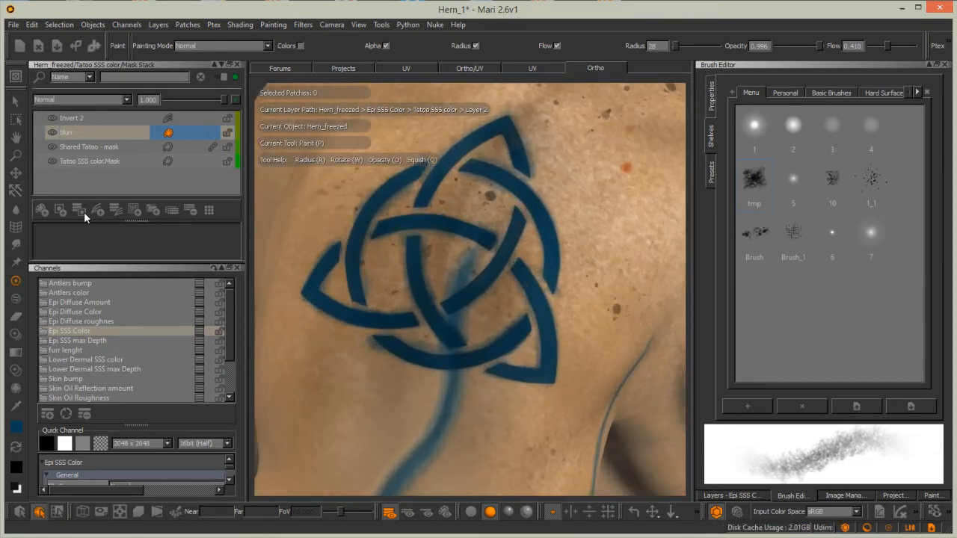
click(89, 311)
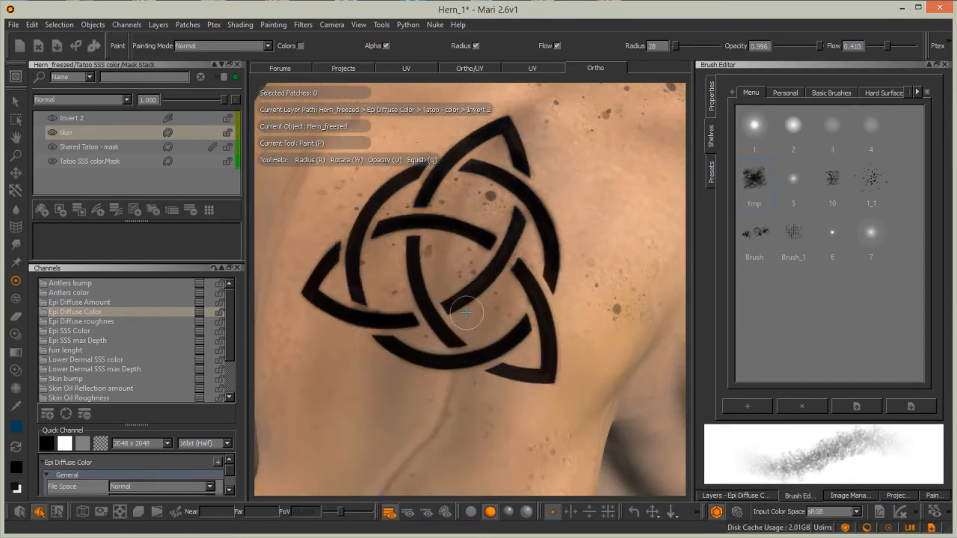
alt+middle_drag(517, 216, 544, 306)
alt+right_drag(544, 307, 668, 187)
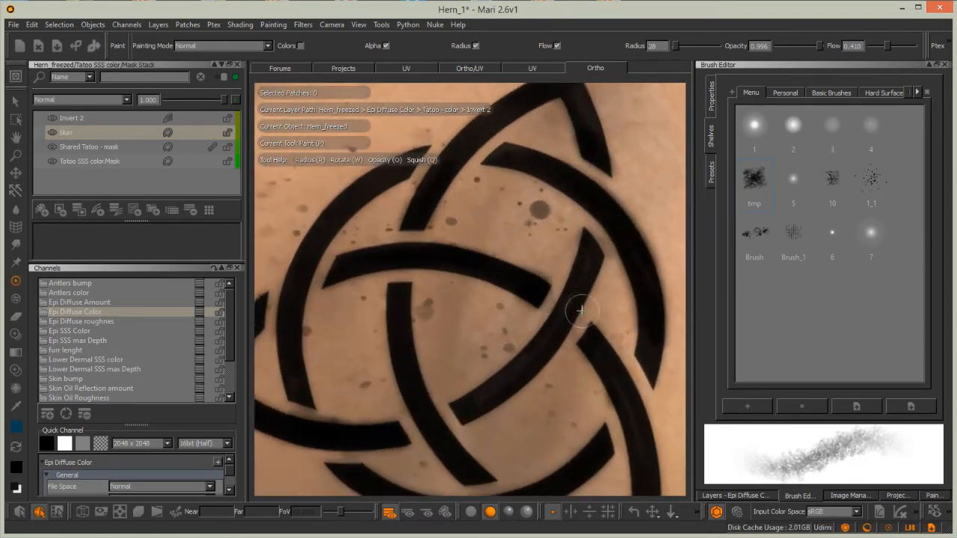
Open the mask stack of the Tatoo - color layer in the Epi Diffuse Color channel
alt+middle_drag(578, 364, 532, 321)
mouse_move(531, 320)
alt+mouse_down()
mouse_move(577, 302)
mouse_move(556, 326)
mouse_move(527, 329)
alt+mouse_up()
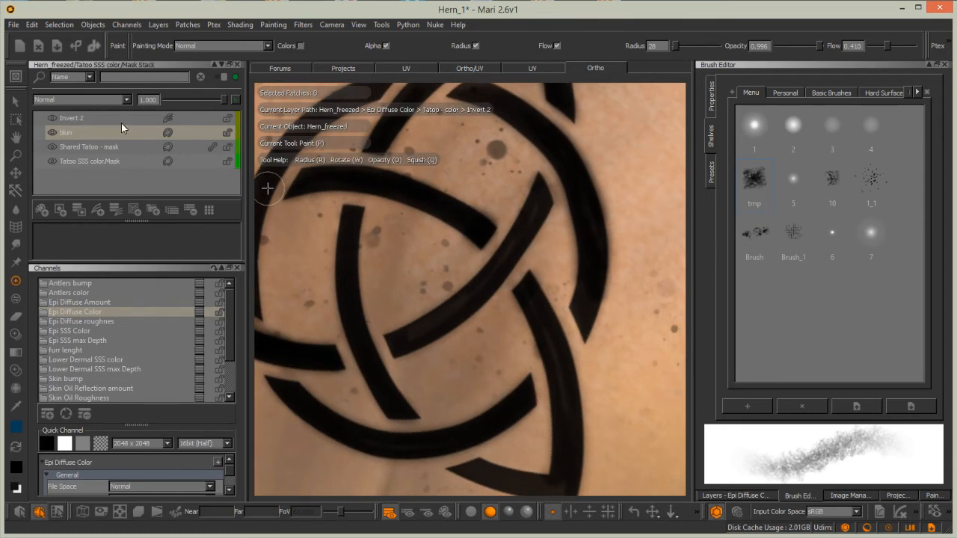
click(233, 65)
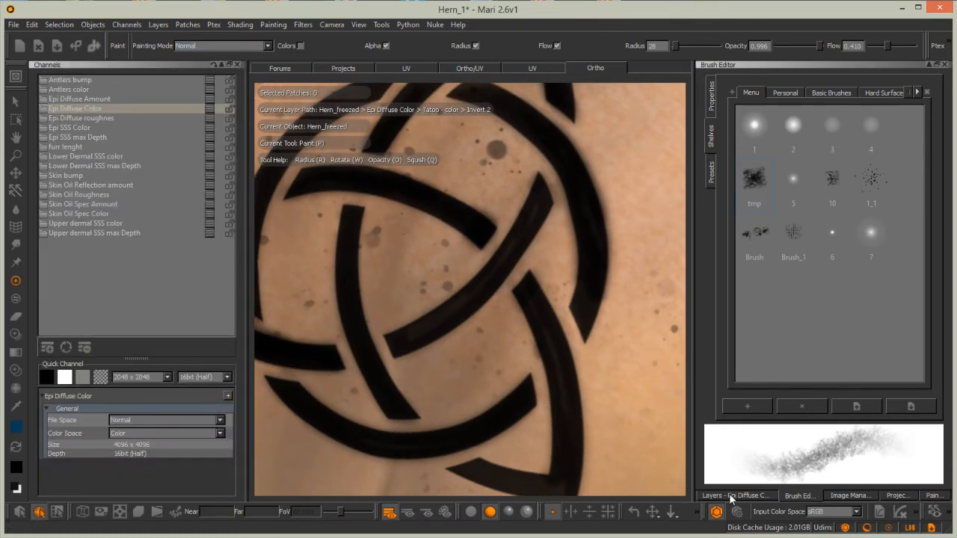
click(730, 496)
click(727, 119)
click(890, 117)
click(909, 125)
drag(568, 141, 82, 126)
click(81, 128)
Add one paint layer above Tatoo - mask in the mask stack, removing the surplus one, and name it blurr
double_click(41, 210)
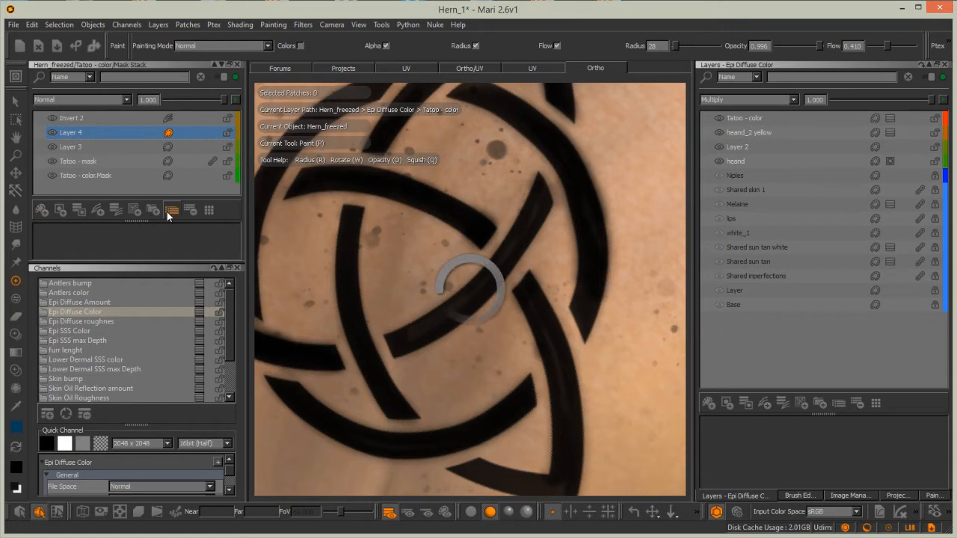
click(190, 210)
click(72, 132)
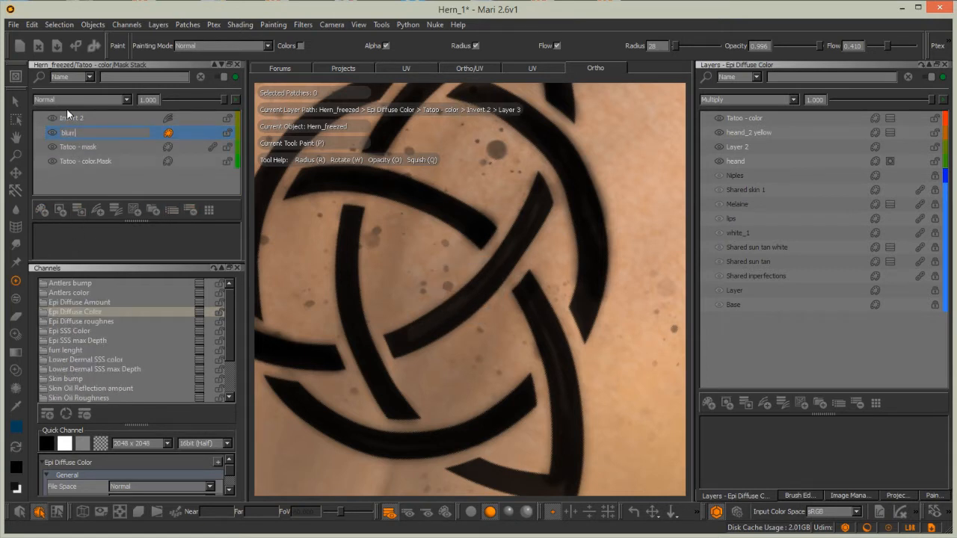
key(Return)
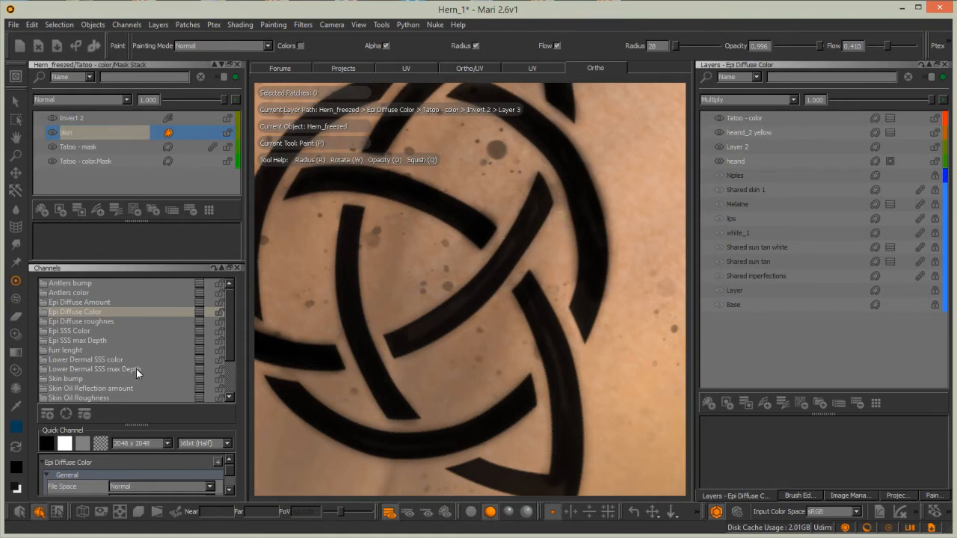
Set the paint colours to white foreground and black background, undoing the trial stroke made beside the knot
click(13, 483)
click(16, 488)
click(15, 447)
click(15, 448)
key(x)
drag(624, 184, 610, 185)
key(ctrl+z)
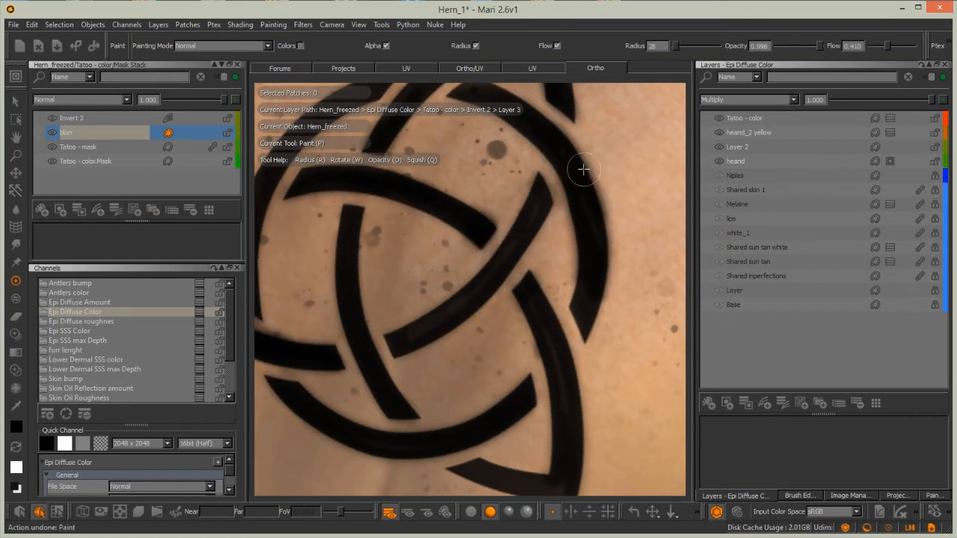
click(17, 449)
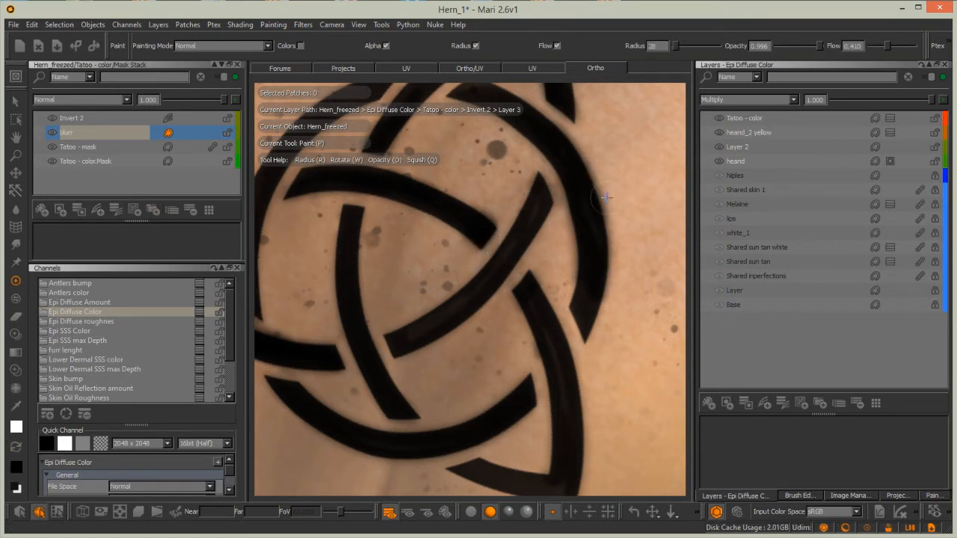
Paint grainy worn edges in white on the blurr layer along the knot's right, lower-right, lower, diagonal and inner bands
drag(602, 179, 597, 346)
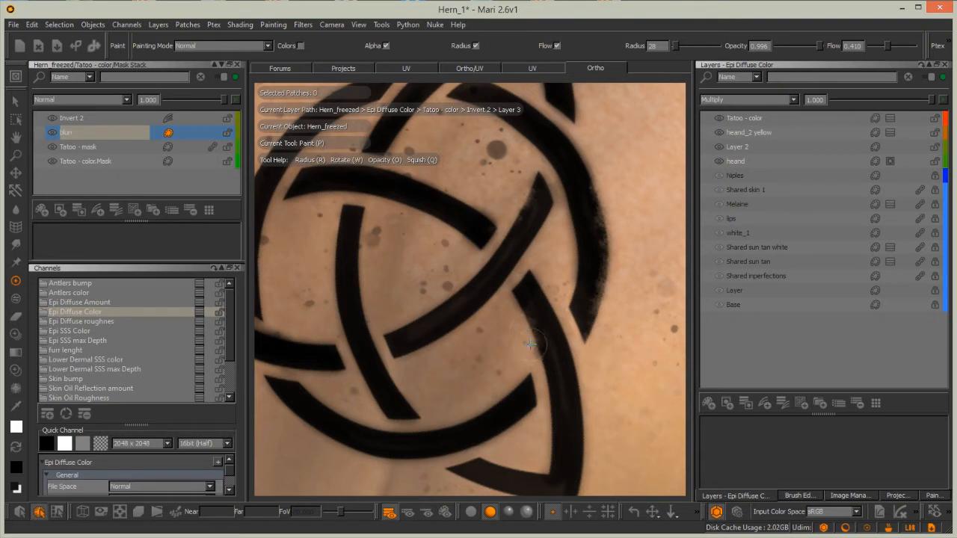
drag(590, 412, 586, 379)
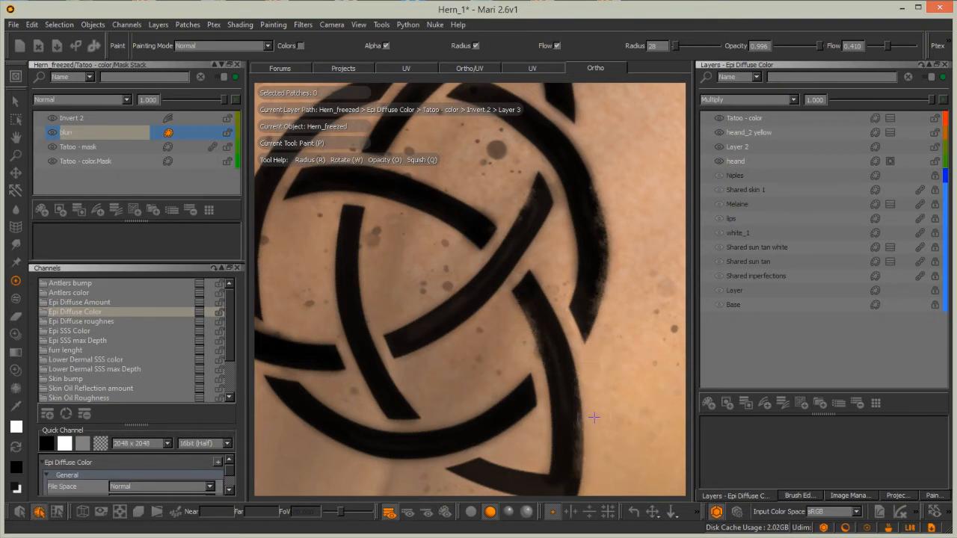
drag(523, 384, 443, 427)
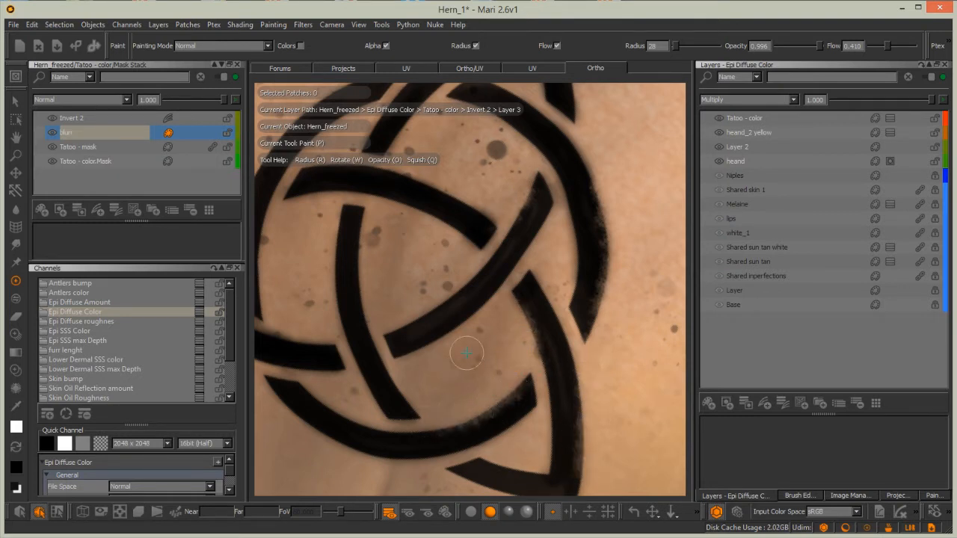
drag(443, 336, 428, 367)
drag(459, 247, 453, 239)
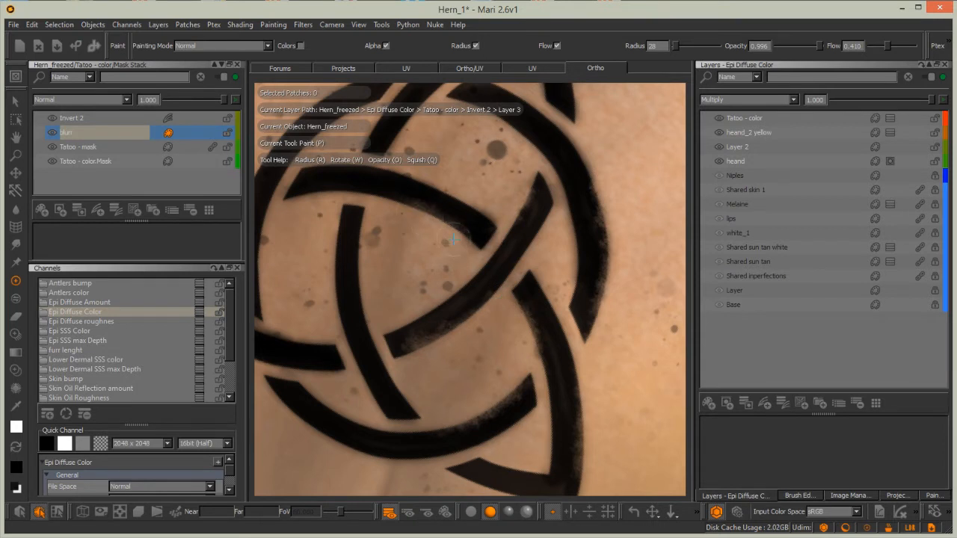
mouse_move(481, 207)
mouse_down()
mouse_move(366, 183)
mouse_move(341, 338)
mouse_up()
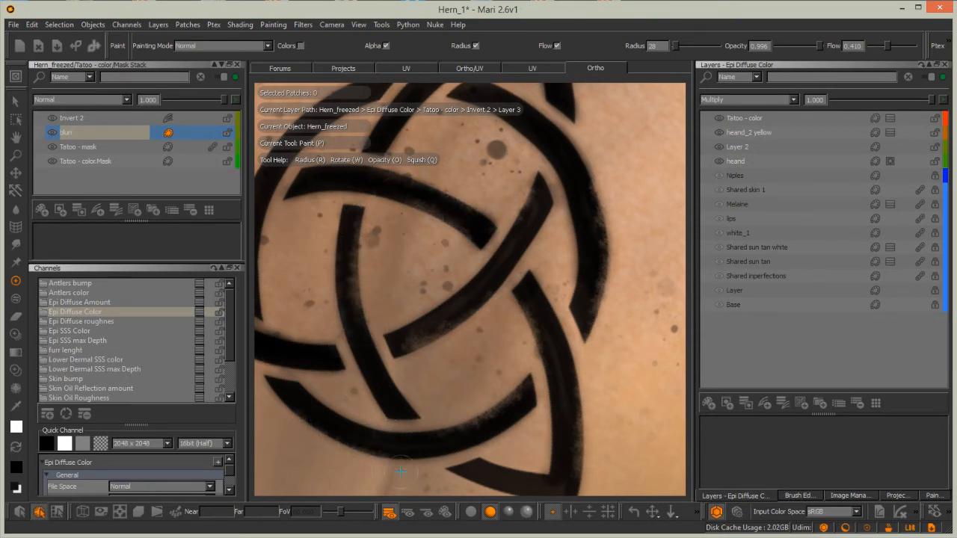
drag(407, 468, 449, 454)
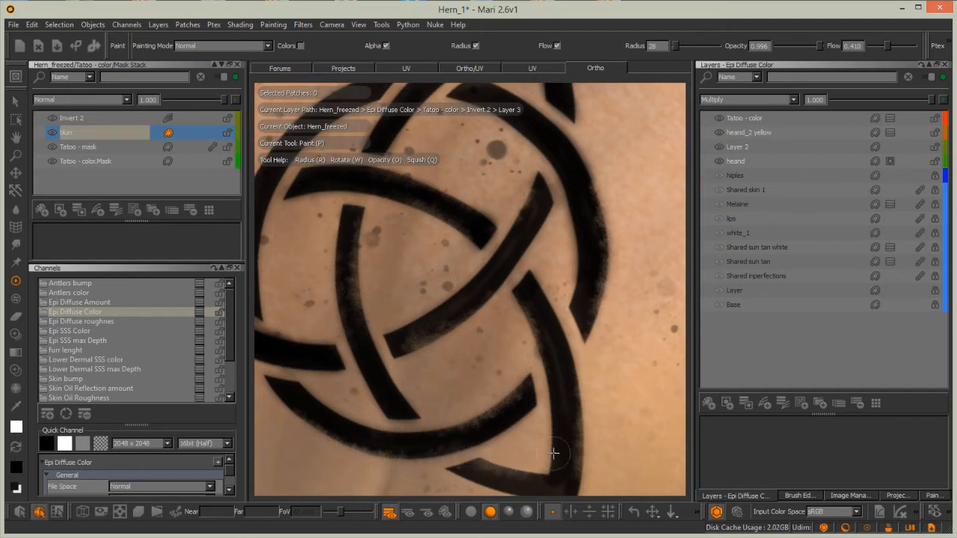
Add more grainy wear in white to the knot's upper-right outer band, upper inner band and diagonal band
drag(518, 134, 487, 117)
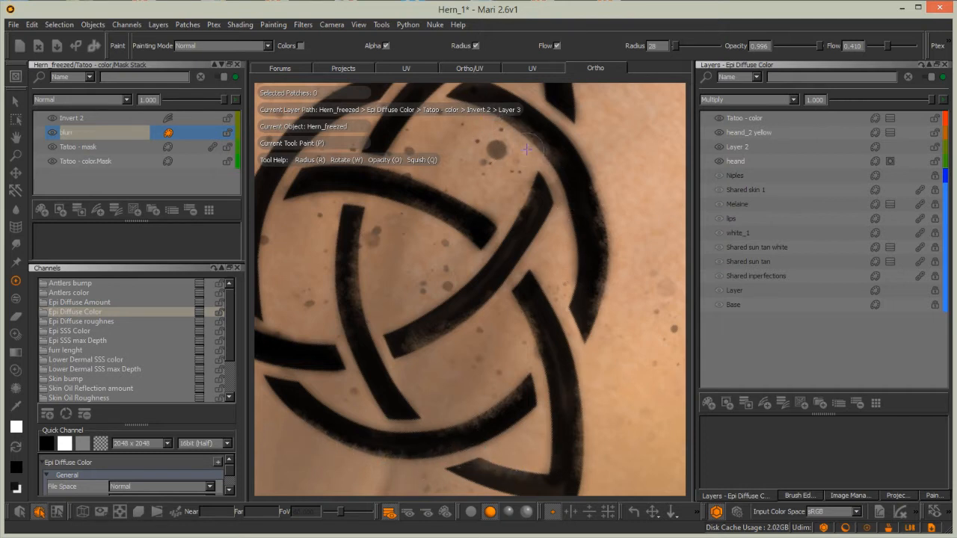
drag(573, 145, 551, 126)
drag(464, 192, 423, 175)
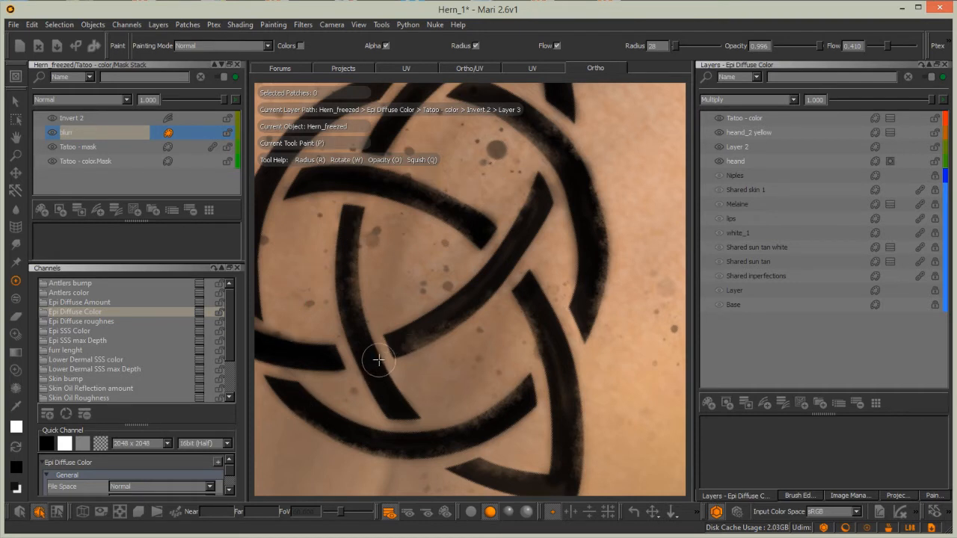
key(x)
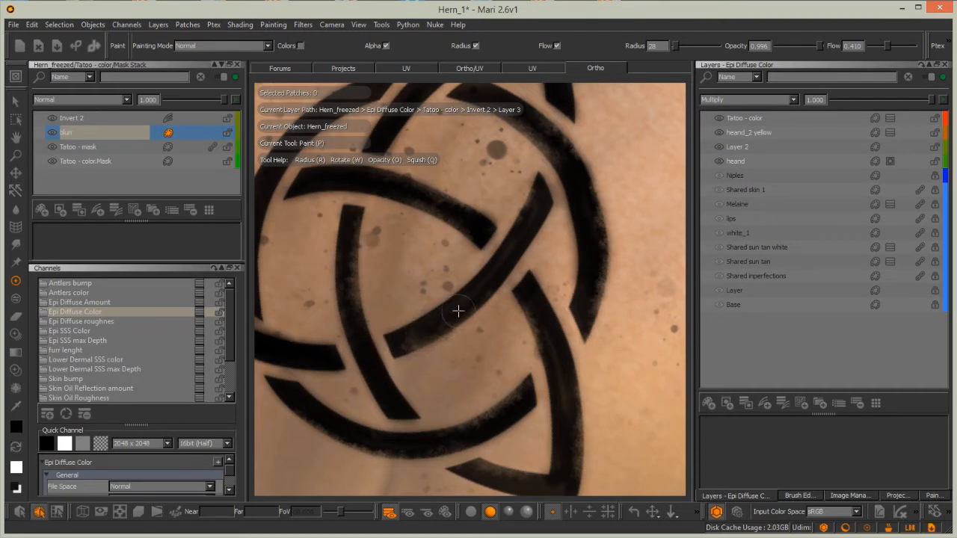
key(x)
drag(441, 310, 476, 281)
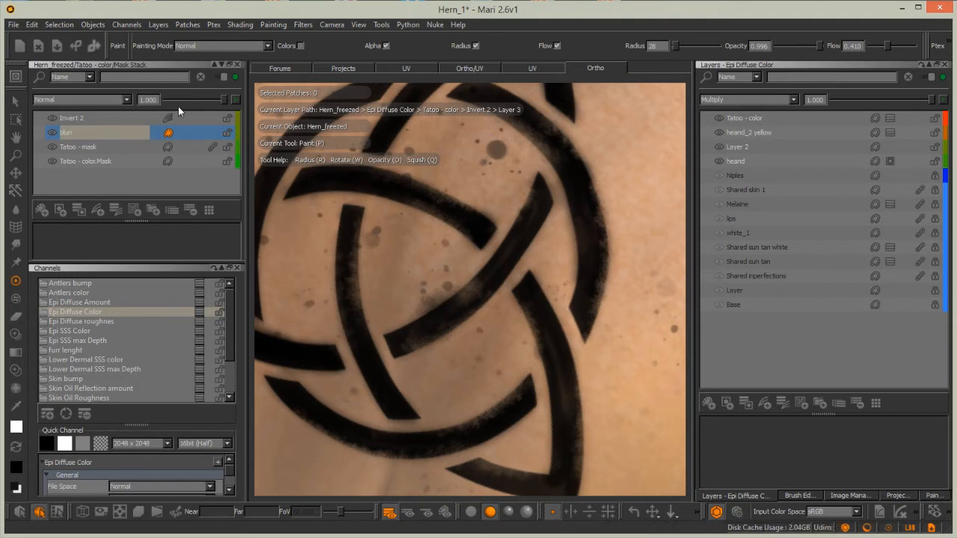
Select the arm and torso patches that carry the knot tattoo
key(s)
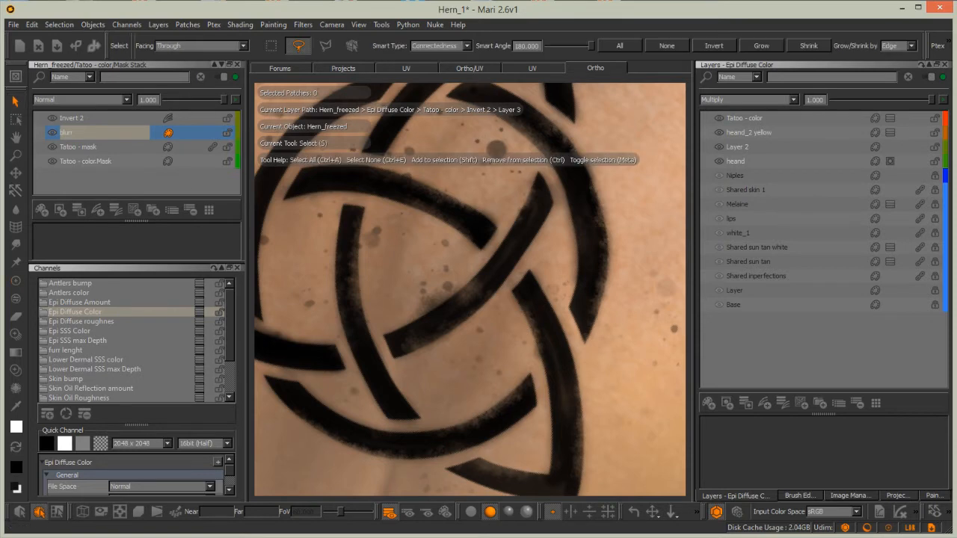
alt+right_drag(492, 231, 418, 273)
alt+drag(418, 273, 374, 269)
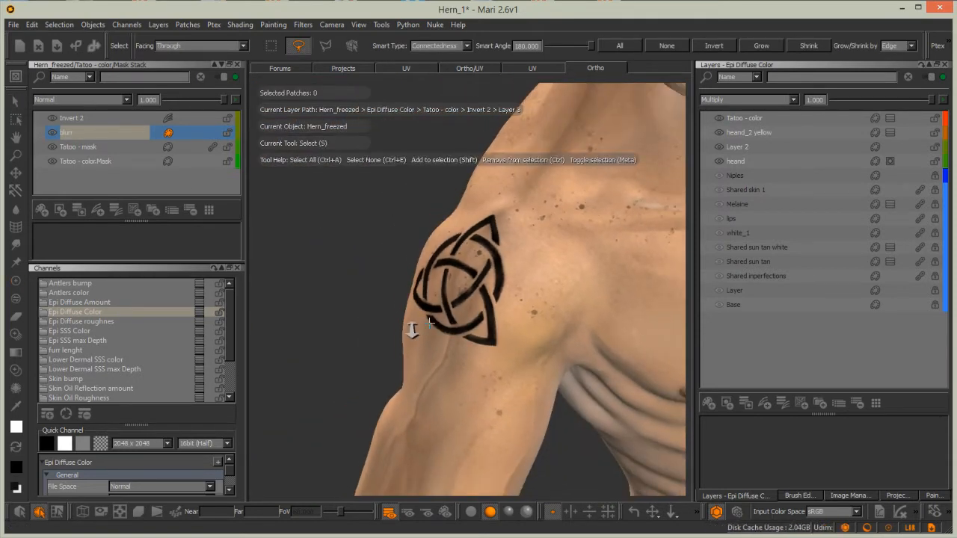
alt+right_drag(373, 269, 338, 265)
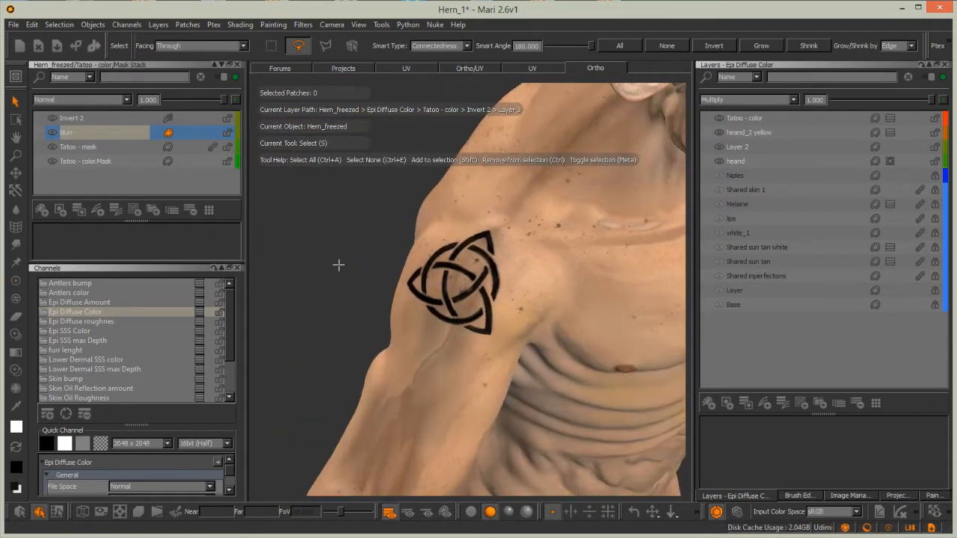
click(450, 326)
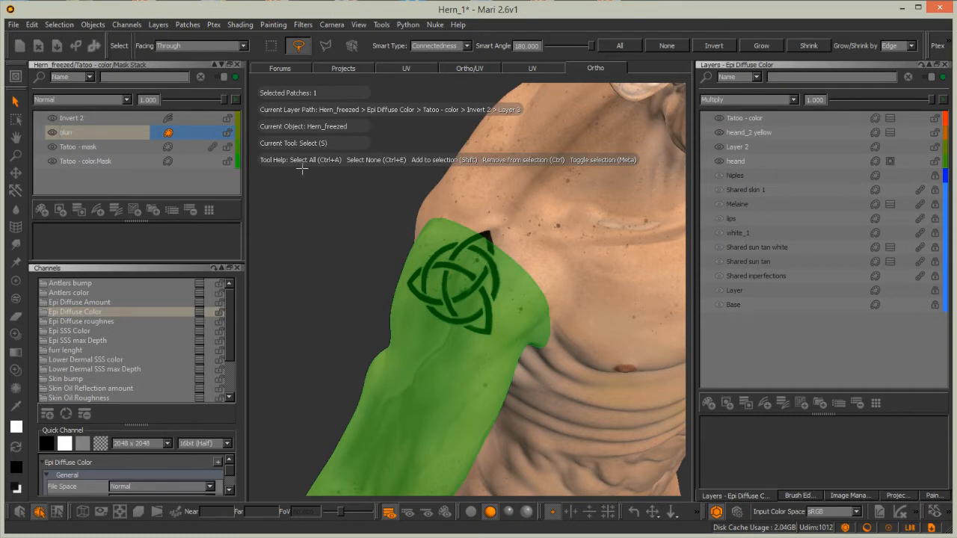
shift+click(476, 220)
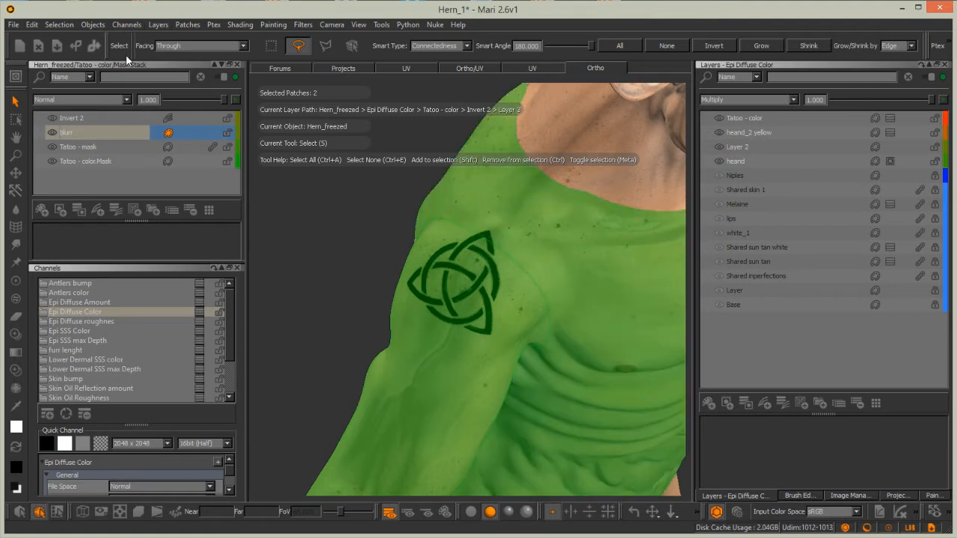
Export the Epi Diffuse Color channel flattened for the selected patches only, using the Epi Diffuse Color.$UDIM.tif template
right_click(187, 312)
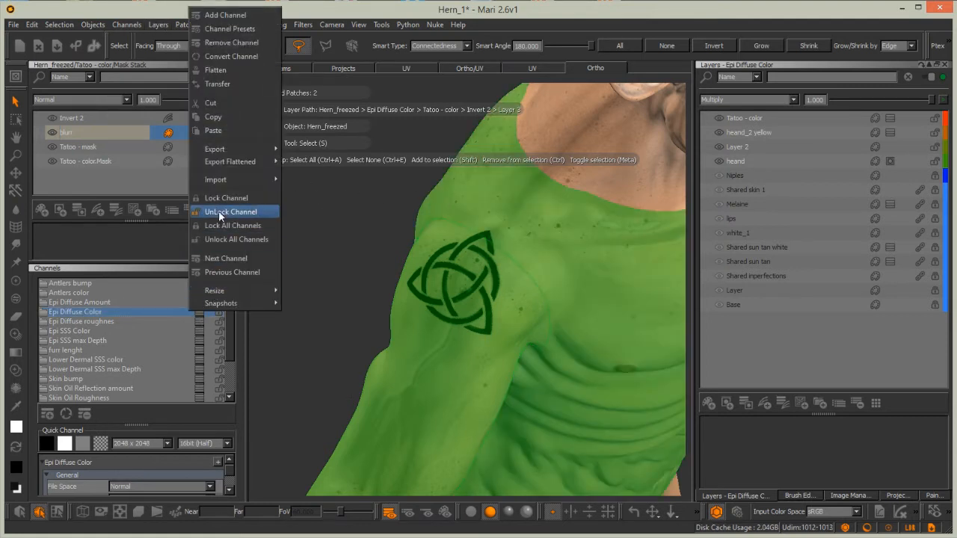
mouse_move(239, 161)
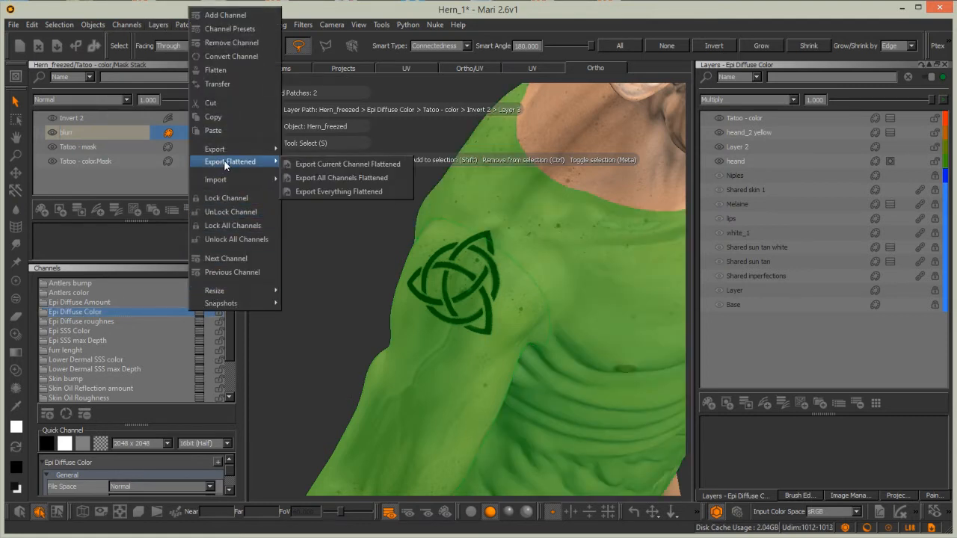
click(321, 165)
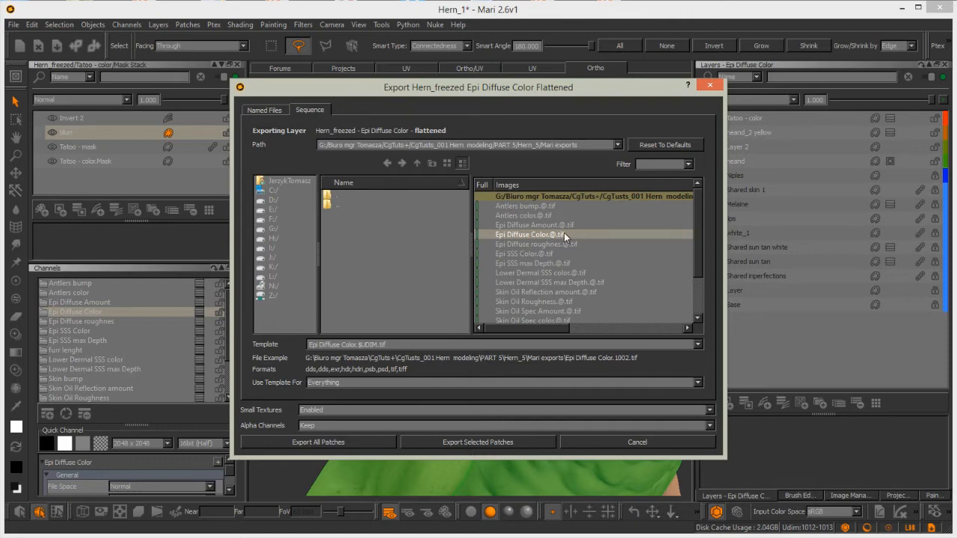
click(466, 441)
click(721, 168)
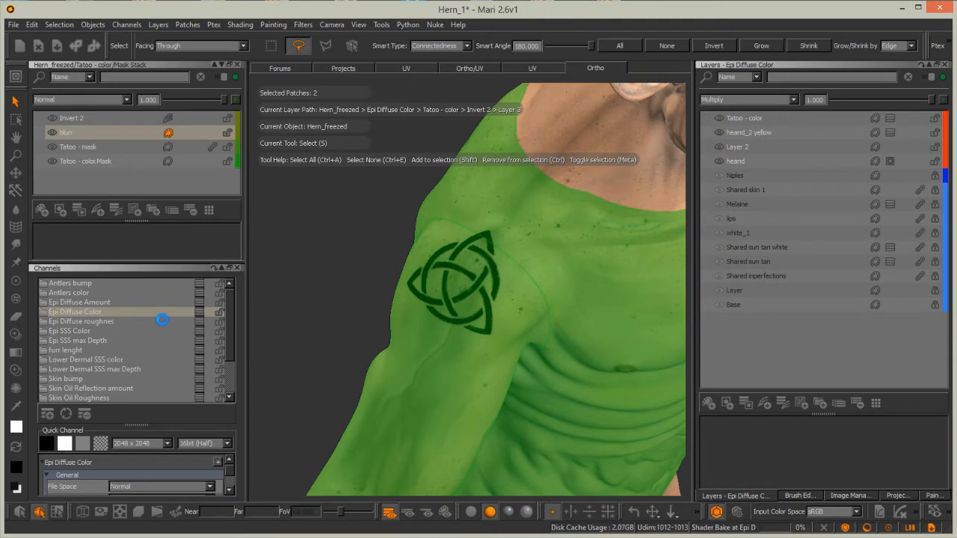
Switch to the Epi SSS Color channel and start a flattened export of that channel
click(150, 321)
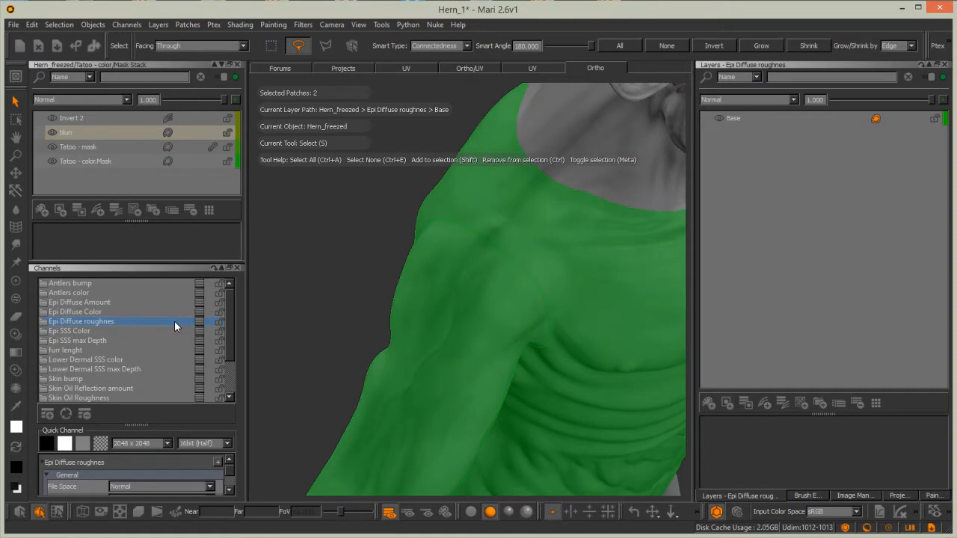
click(82, 331)
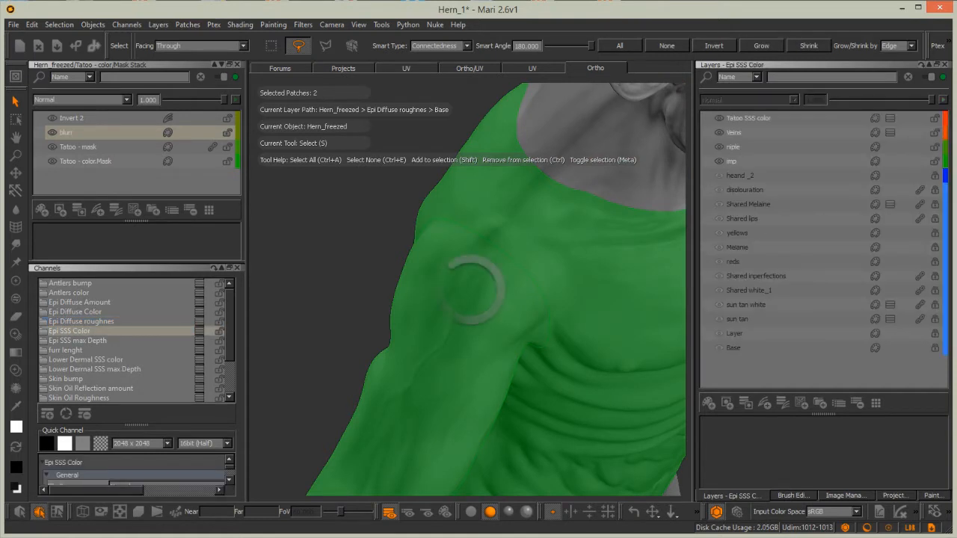
right_click(182, 331)
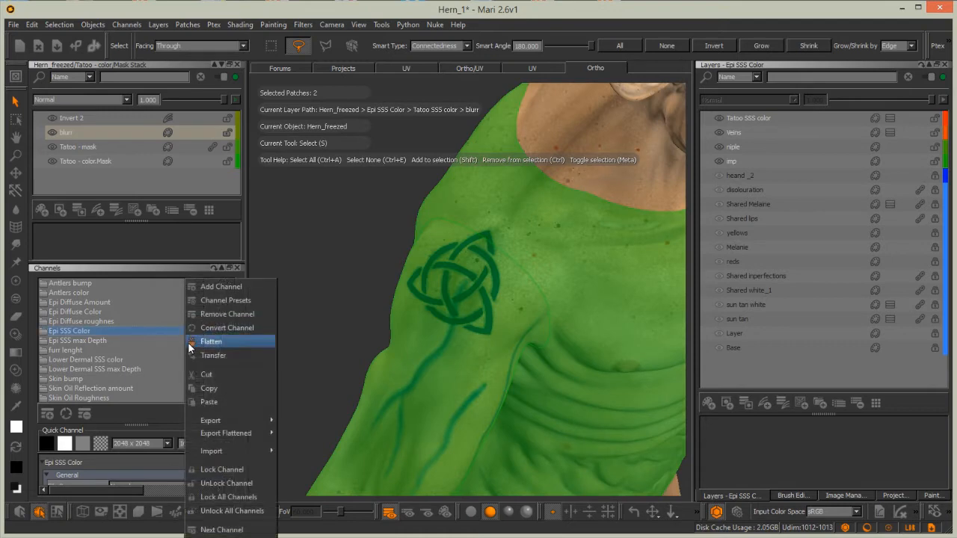
mouse_move(214, 434)
click(293, 435)
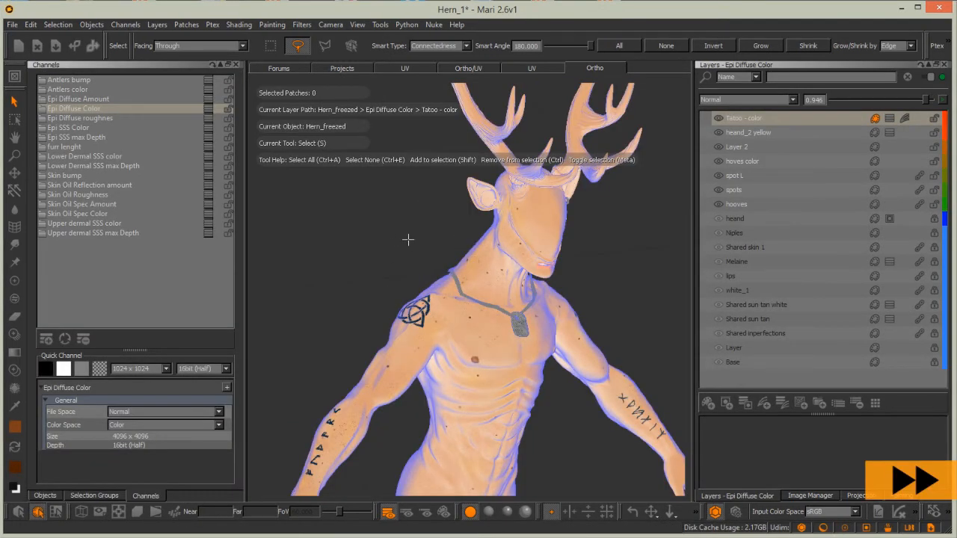
Examine the tattoos on the shoulder and forearm in the Epi Diffuse Color channel from several angles
alt+right_drag(409, 239, 479, 239)
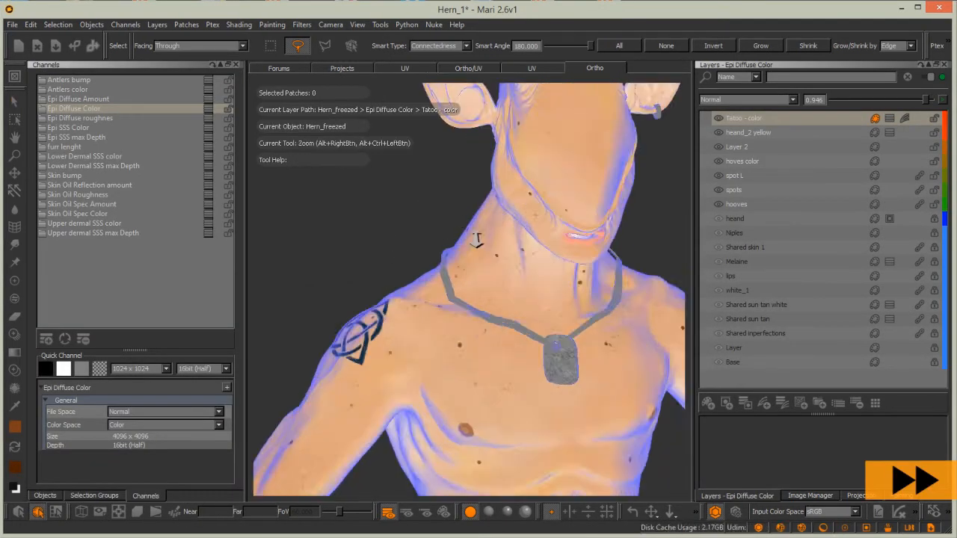
alt+drag(478, 239, 407, 291)
alt+middle_drag(407, 291, 337, 339)
alt+drag(337, 339, 402, 305)
alt+drag(459, 353, 418, 396)
alt+middle_drag(419, 396, 314, 499)
alt+right_drag(523, 318, 608, 319)
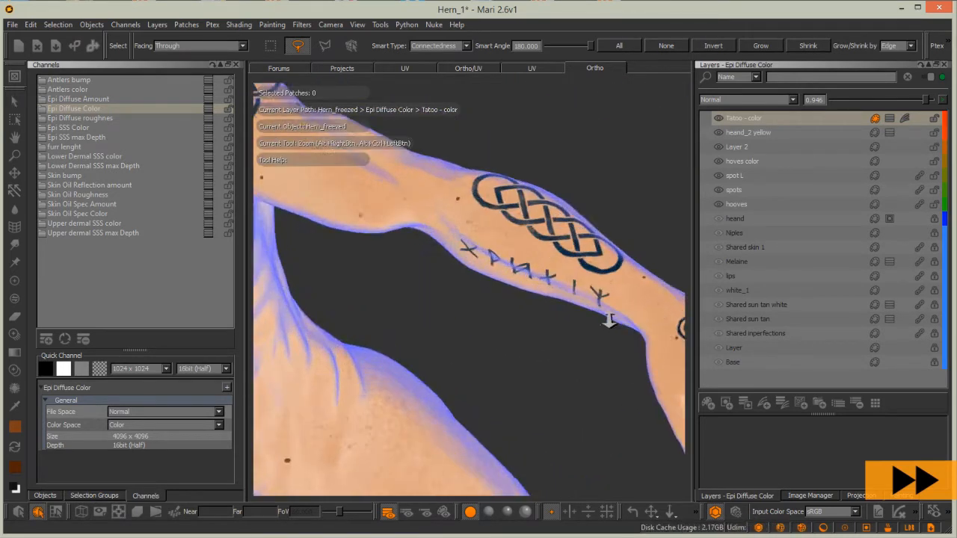
alt+drag(608, 318, 479, 284)
alt+middle_drag(437, 225, 568, 314)
alt+drag(569, 314, 508, 336)
alt+drag(359, 329, 403, 329)
alt+middle_drag(403, 329, 451, 359)
Hide the cloth freezed and ear ring freezed objects, leaving only the Hern_freezed body shown
click(44, 496)
click(43, 117)
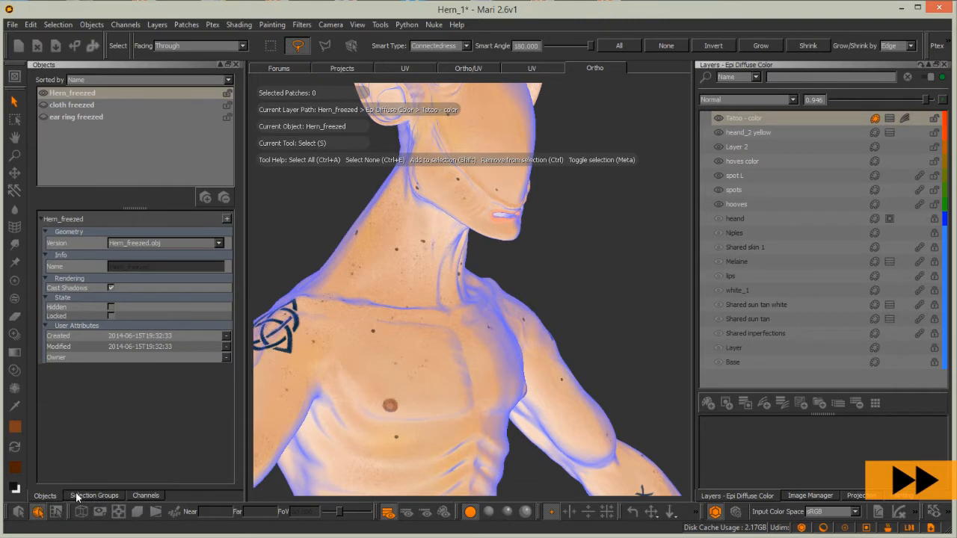
click(81, 496)
Turn the body to face the front and display the Epi Diffuse Amount channel
click(146, 495)
alt+drag(424, 298, 302, 184)
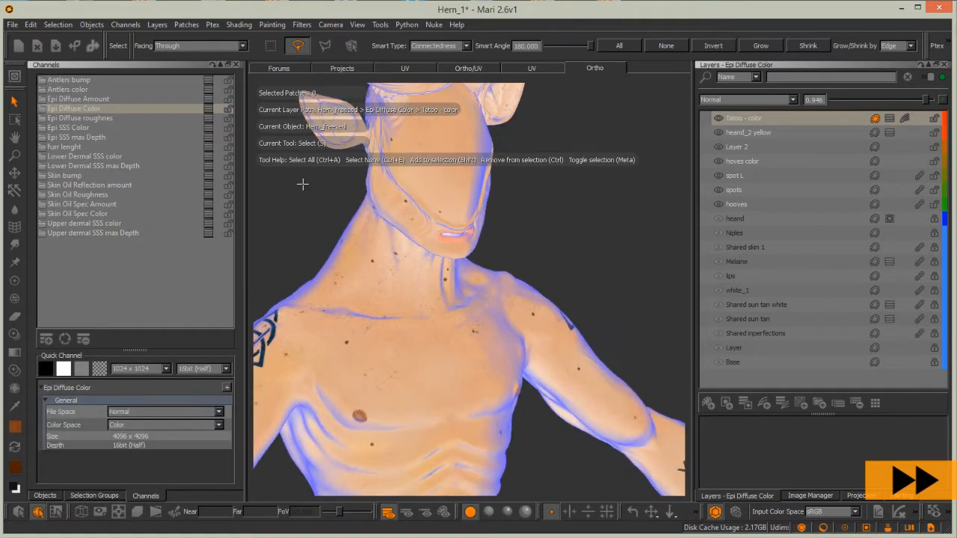
click(153, 99)
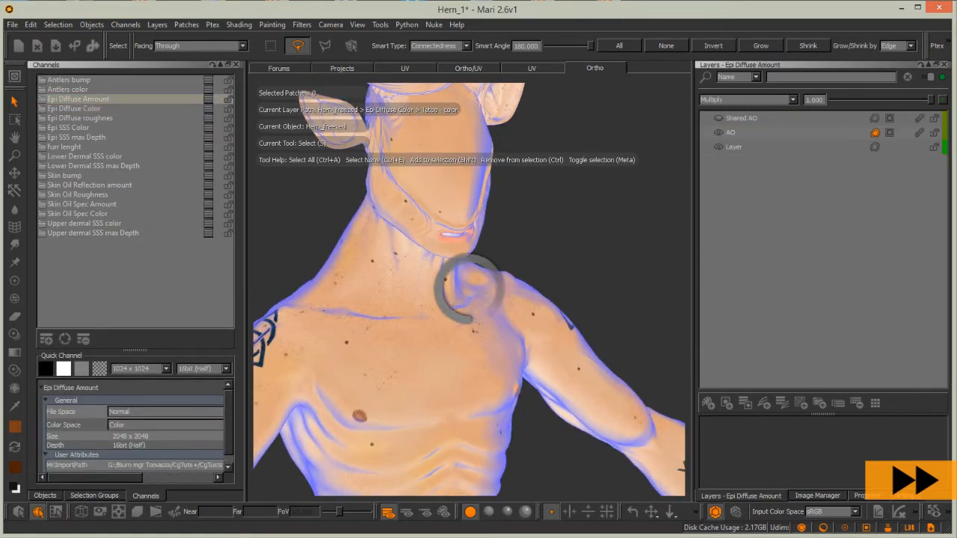
Examine the whole body from antlers to hooves in the Epi Diffuse Amount channel
alt+right_drag(487, 258, 444, 297)
alt+middle_drag(444, 296, 434, 347)
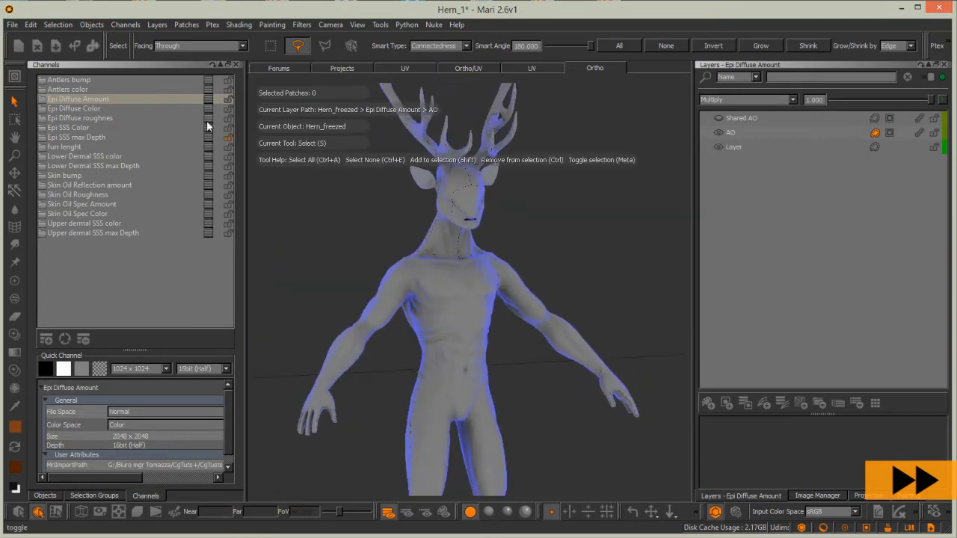
alt+right_drag(467, 347, 412, 286)
alt+middle_drag(412, 286, 421, 307)
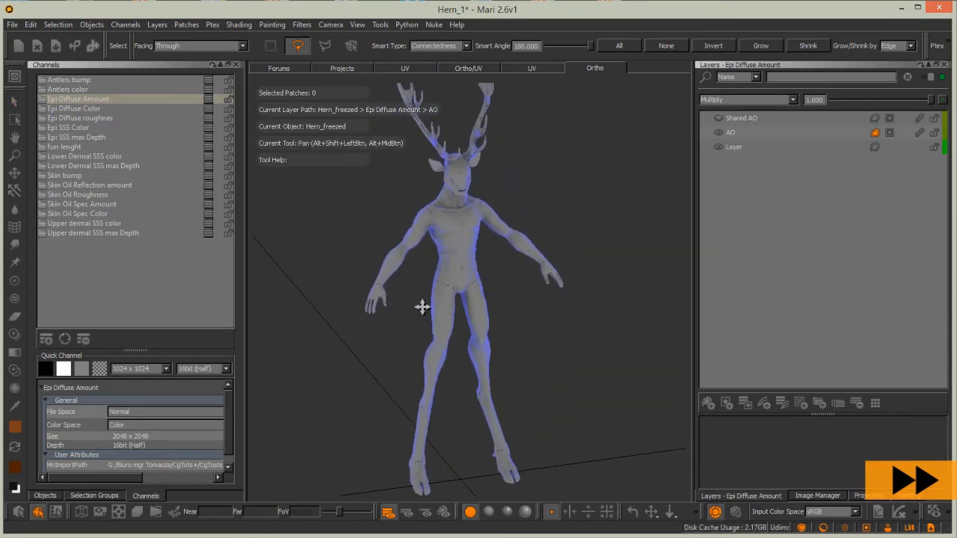
Display the Epi Diffuse Color channel and inspect the tattooed body from several angles and distances
click(134, 109)
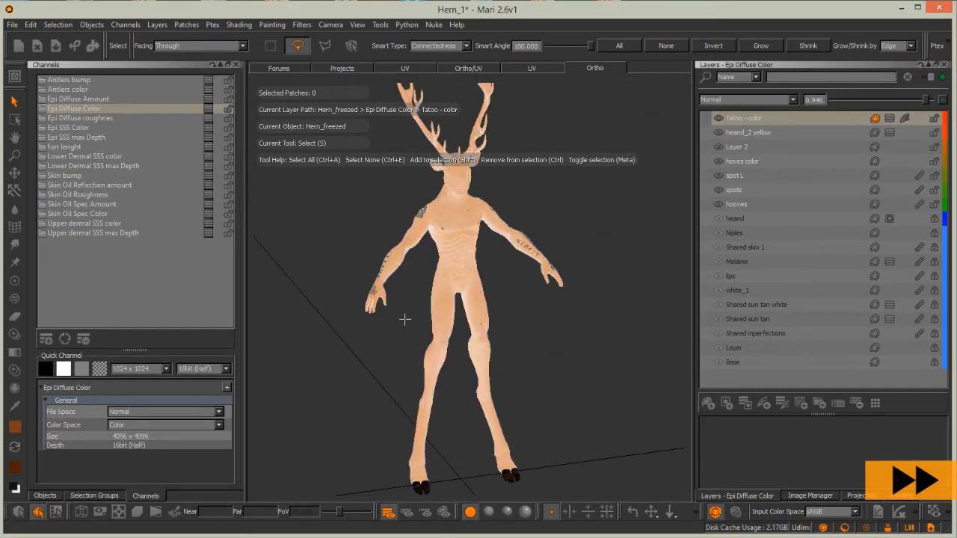
alt+drag(398, 376, 471, 438)
alt+right_drag(398, 462, 441, 388)
alt+middle_drag(441, 388, 441, 224)
alt+right_drag(418, 322, 351, 246)
alt+middle_drag(344, 224, 381, 312)
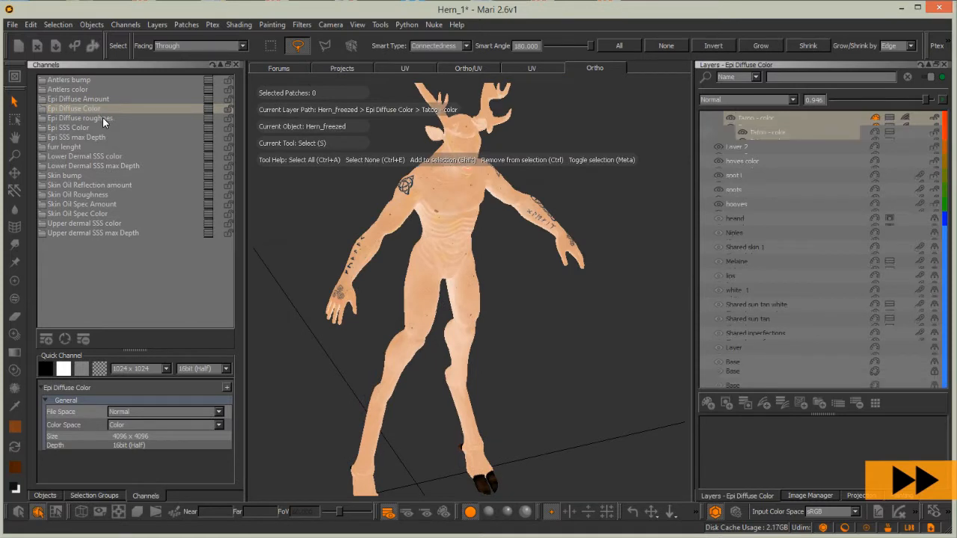
Review the Epi Diffuse roughnes and Epi SSS Color channels on the body
click(101, 118)
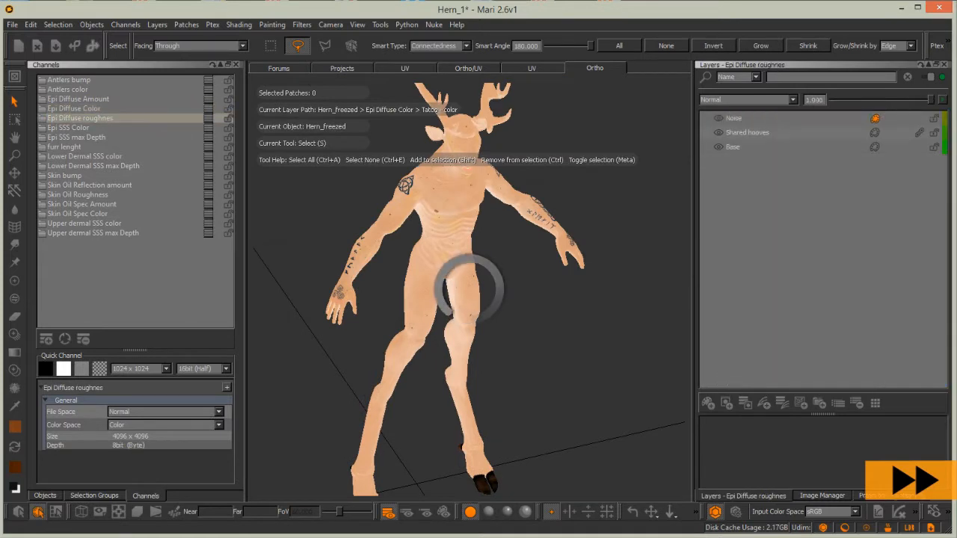
mouse_move(449, 284)
alt+mouse_down()
mouse_move(433, 249)
mouse_move(468, 314)
mouse_move(451, 298)
alt+mouse_up()
click(81, 129)
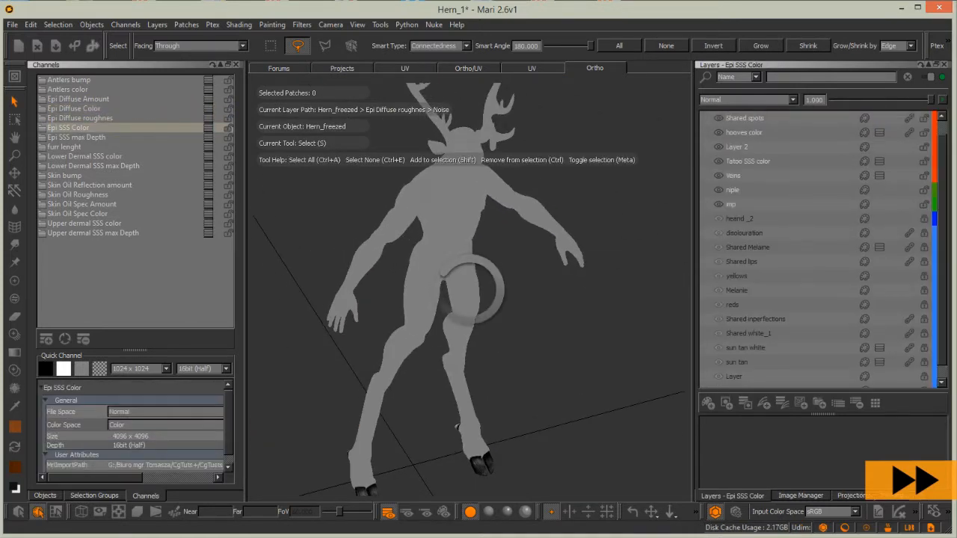
alt+drag(458, 427, 390, 387)
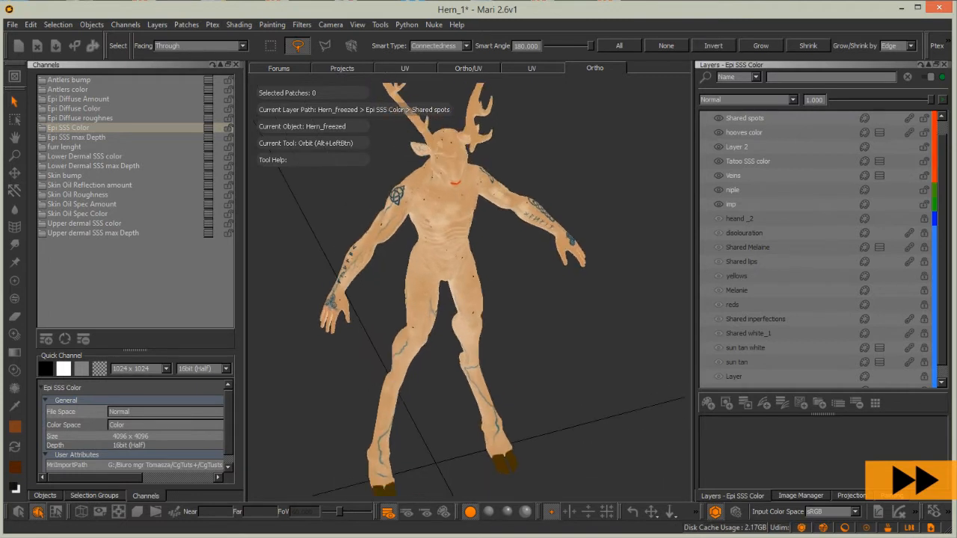
Step through the Epi SSS max Depth, furr lenght, Lower Dermal SSS color and Lower Dermal SSS max Depth channels
click(81, 138)
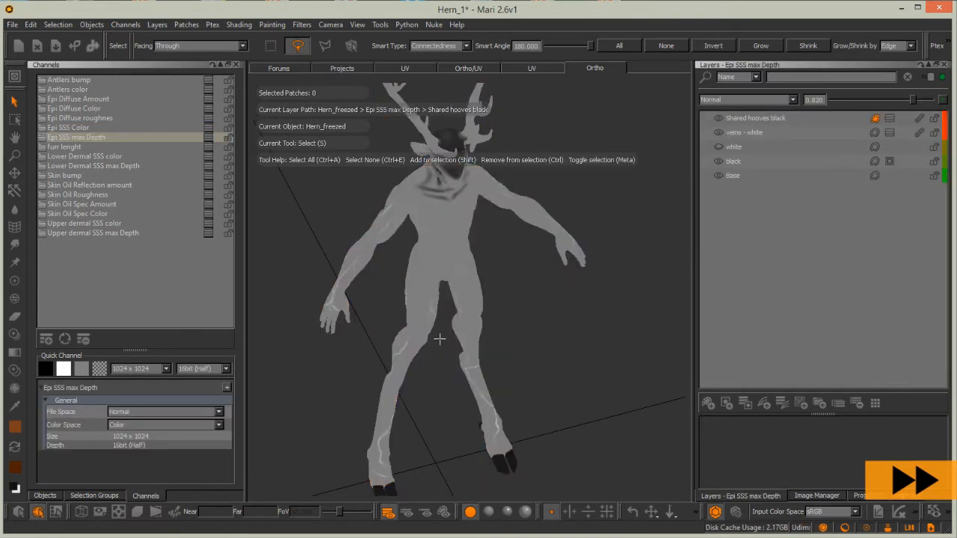
click(74, 147)
click(89, 157)
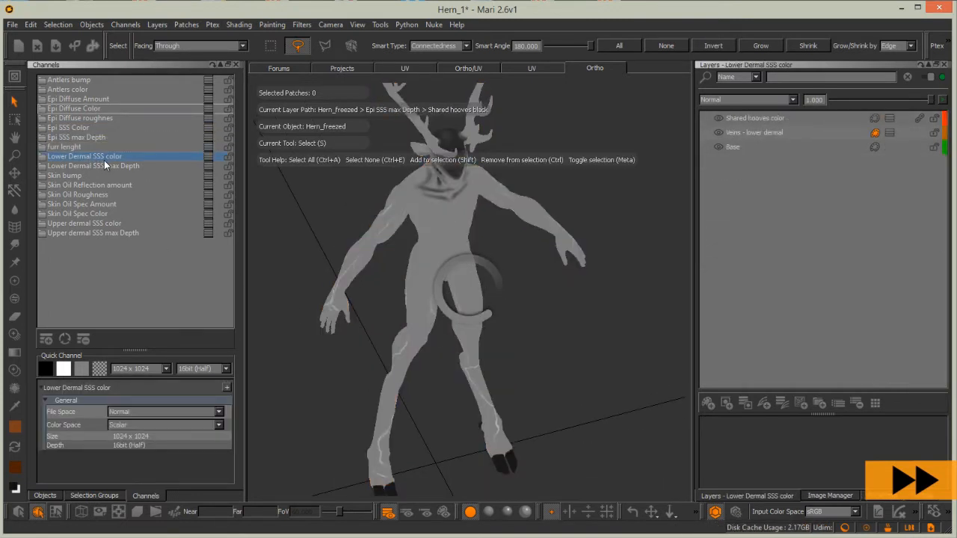
click(112, 166)
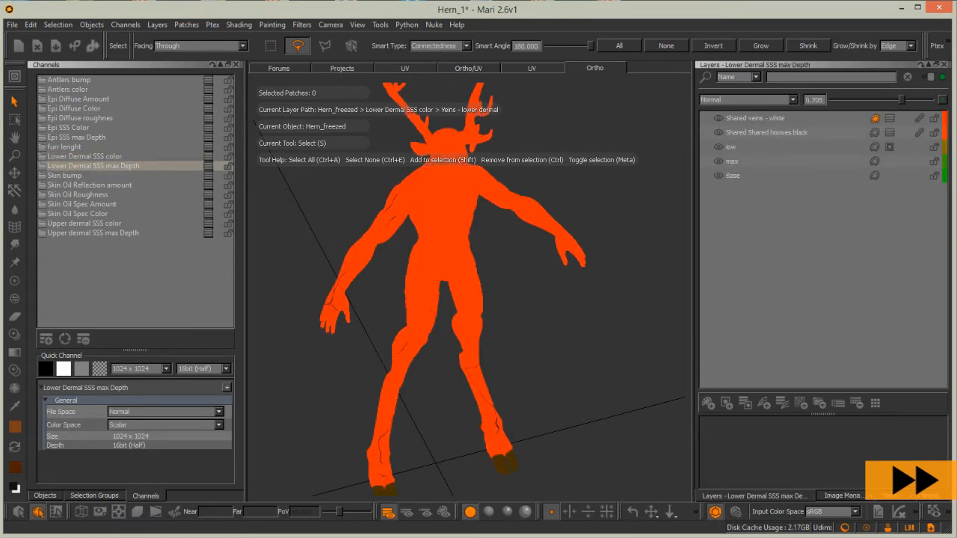
Display the Skin bump channel and inspect the wrinkle detail on the head and chest
click(73, 176)
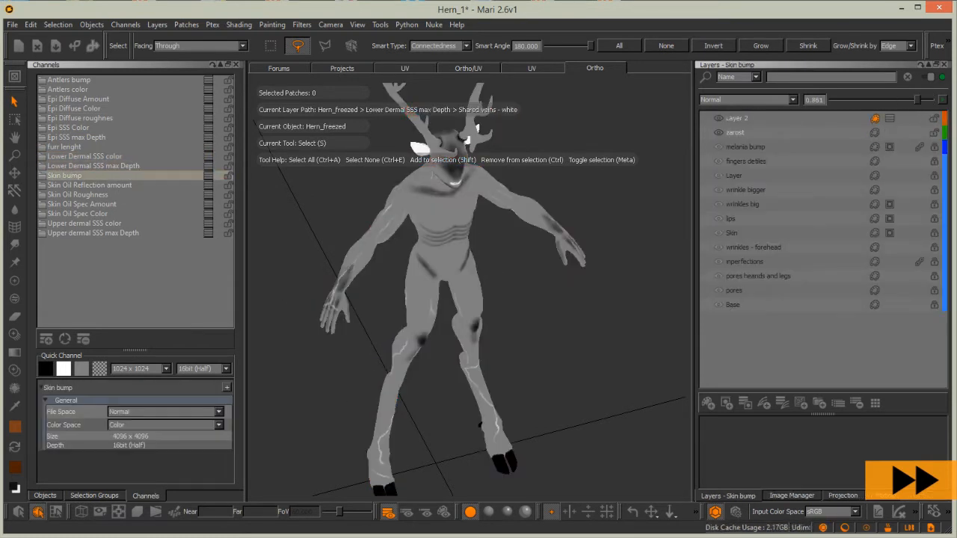
mouse_move(366, 376)
alt+mouse_down()
mouse_move(371, 327)
mouse_move(410, 295)
mouse_move(453, 284)
alt+mouse_up()
mouse_move(453, 284)
alt+right_down()
mouse_move(498, 273)
mouse_move(495, 246)
mouse_move(449, 276)
alt+right_up()
alt+middle_drag(448, 275, 446, 441)
alt+drag(443, 267, 418, 284)
Display the Skin Oil Reflection amount channel and examine it on the head and torso
click(83, 186)
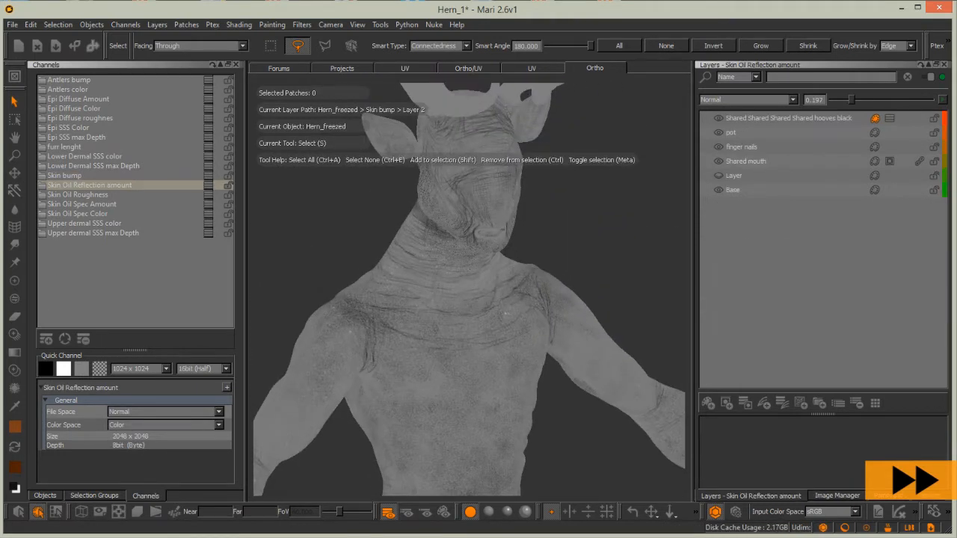
mouse_move(472, 306)
alt+mouse_down()
mouse_move(412, 348)
mouse_move(464, 336)
alt+mouse_up()
alt+right_drag(463, 336, 393, 367)
mouse_move(393, 367)
alt+middle_down()
mouse_move(371, 408)
mouse_move(412, 354)
mouse_move(416, 222)
mouse_move(407, 225)
alt+middle_up()
Review the Skin Oil Roughness, Skin Oil Spec Amount and Skin Oil Spec Color channels on the body
click(81, 195)
click(92, 204)
alt+middle_drag(387, 324, 274, 289)
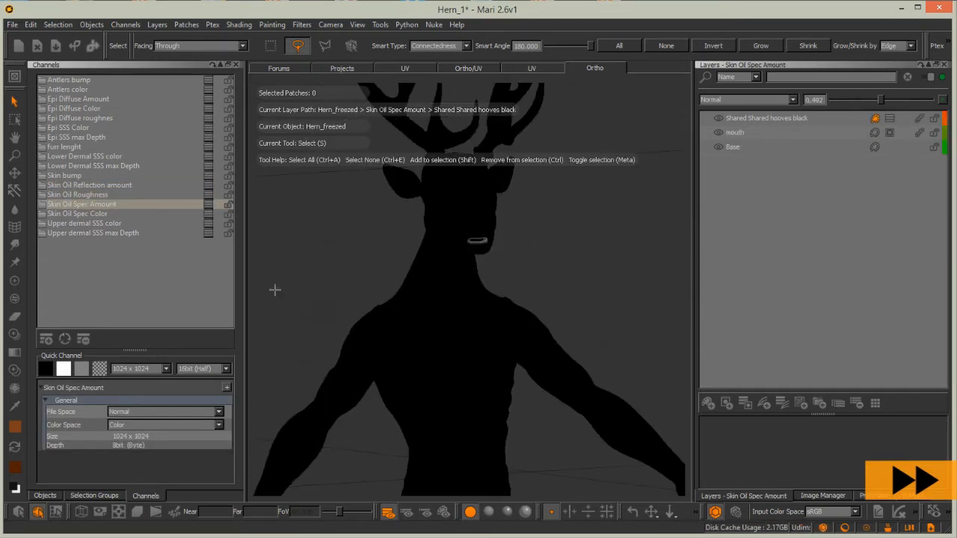
alt+drag(273, 288, 417, 419)
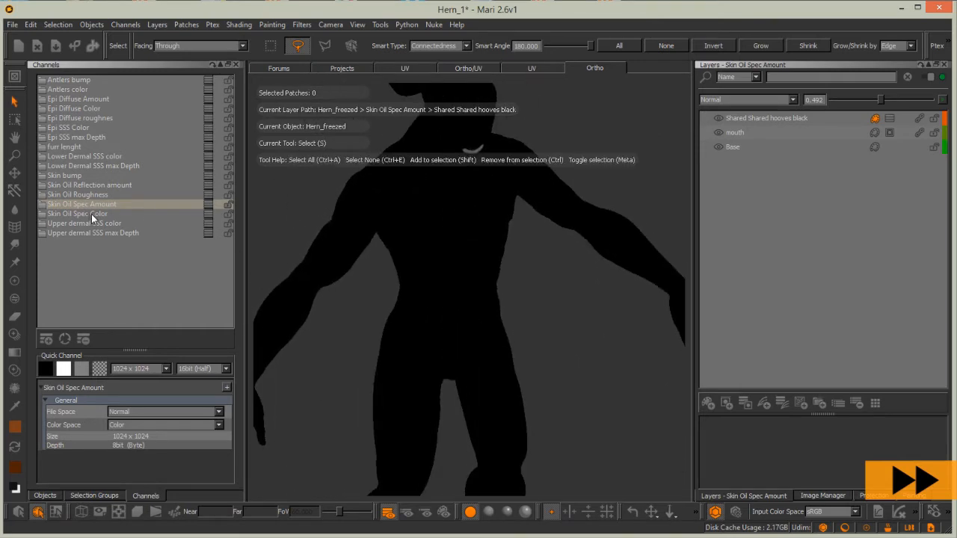
click(90, 214)
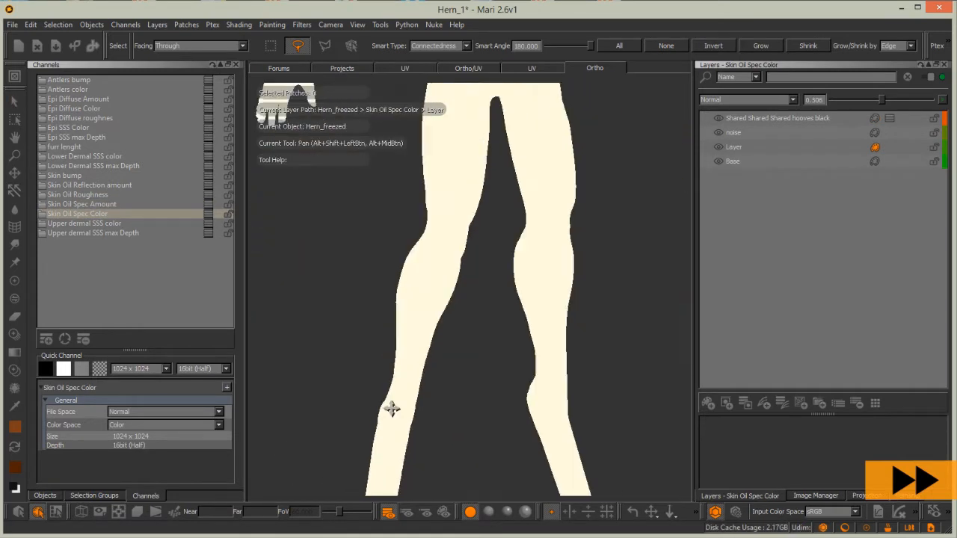
Examine the Upper dermal SSS color and Upper dermal SSS max Depth channels from different angles
click(100, 223)
alt+middle_drag(435, 270, 440, 355)
alt+right_drag(440, 354, 459, 213)
click(122, 233)
alt+drag(427, 263, 471, 274)
alt+middle_drag(471, 274, 471, 291)
alt+drag(471, 292, 449, 301)
alt+right_drag(448, 301, 412, 314)
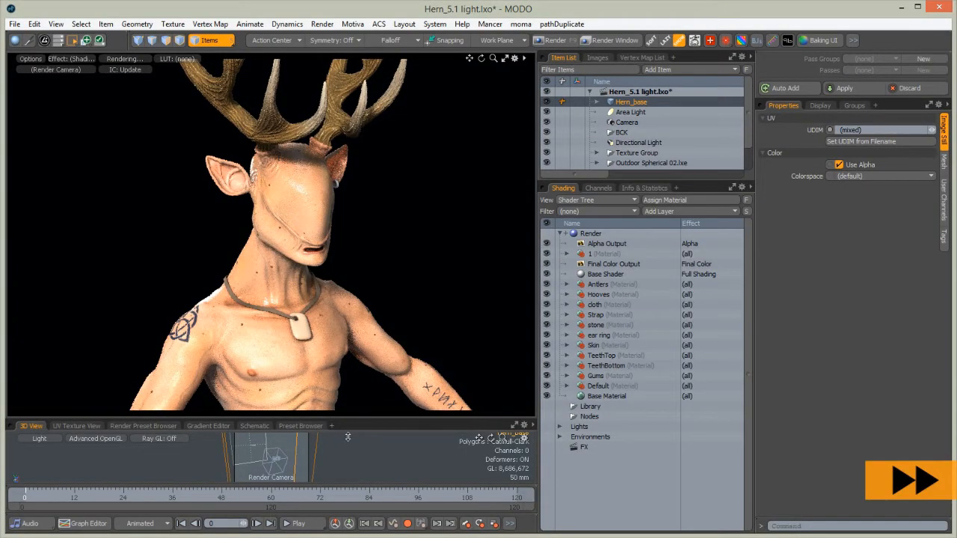
Switch to MODO and examine the shoulder, forearm and hand tattoos in the render preview
alt+drag(245, 296, 242, 355)
alt+drag(209, 236, 271, 239)
ctrl+alt+drag(150, 314, 219, 328)
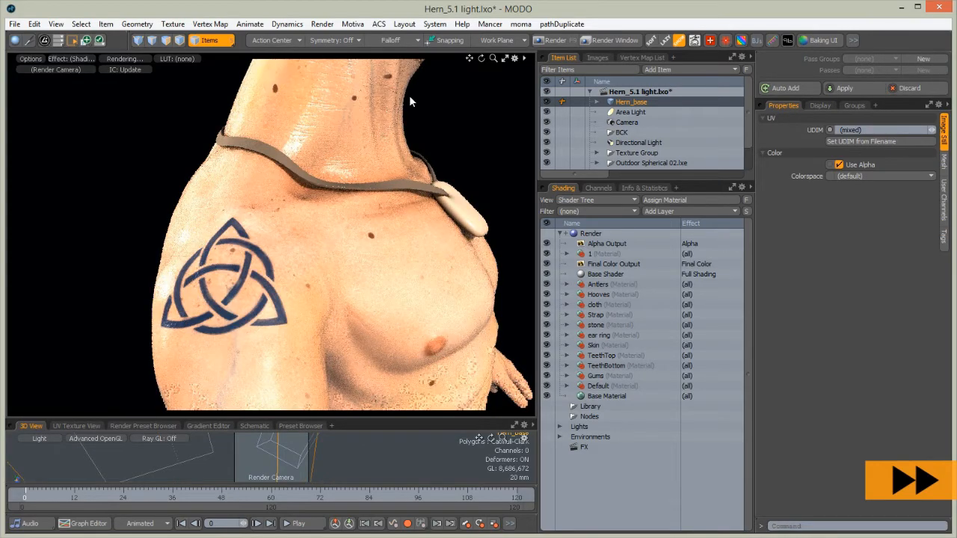
alt+drag(178, 360, 258, 67)
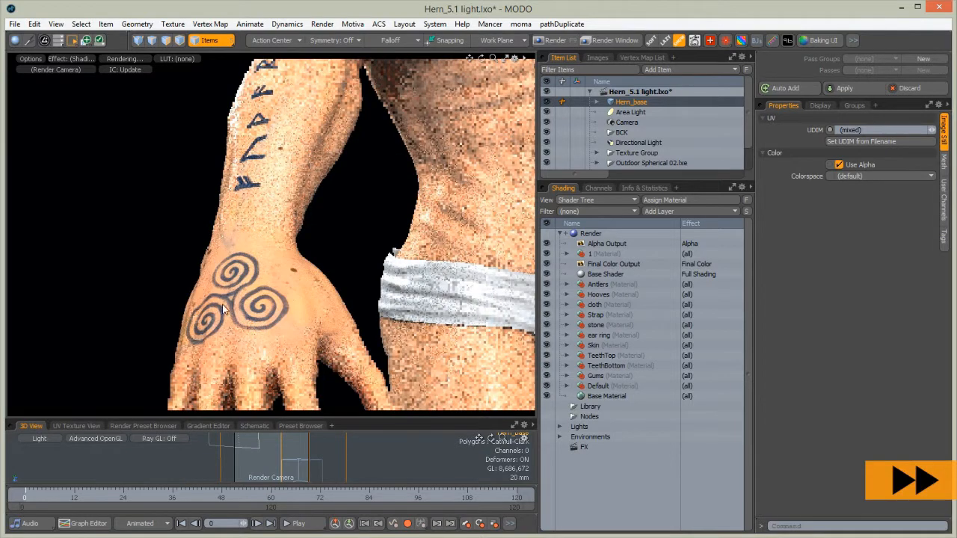
alt+drag(223, 310, 292, 112)
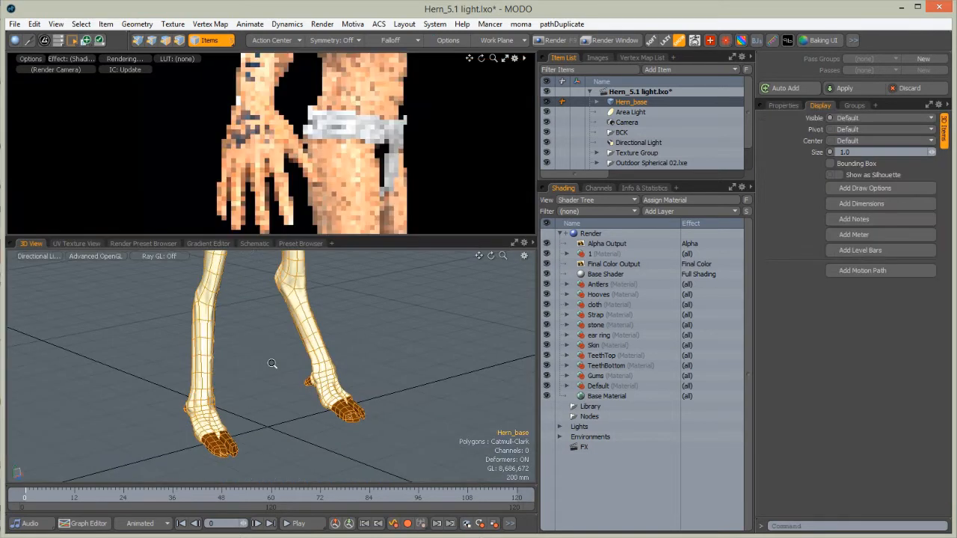
Select all polygons of the Hooves material on the Hern_base mesh
scroll(305, 325, up, 4)
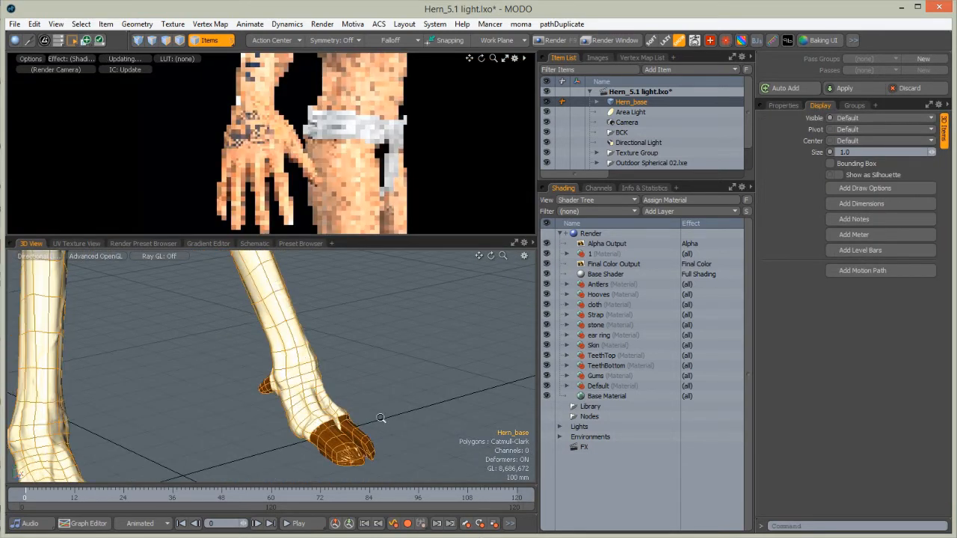
alt+shift+drag(328, 409, 335, 431)
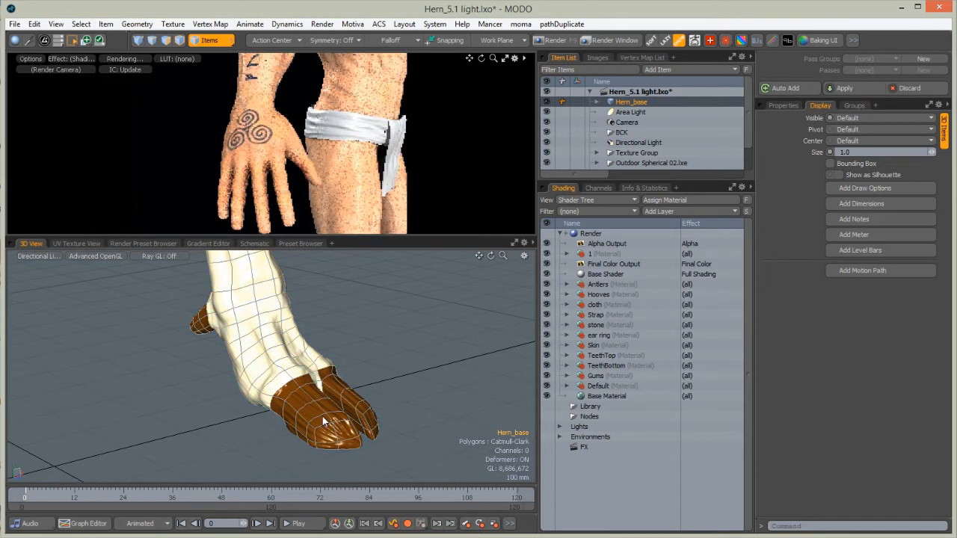
click(643, 188)
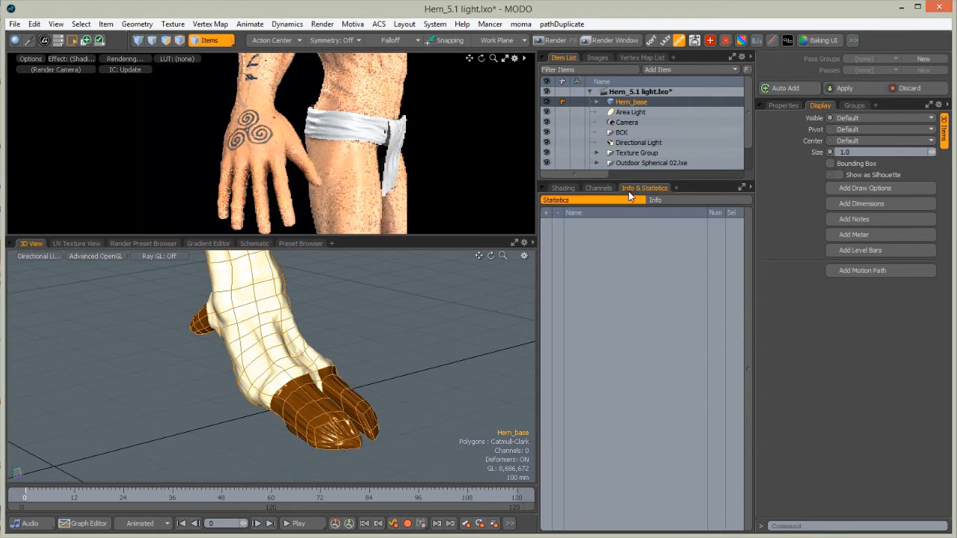
click(568, 243)
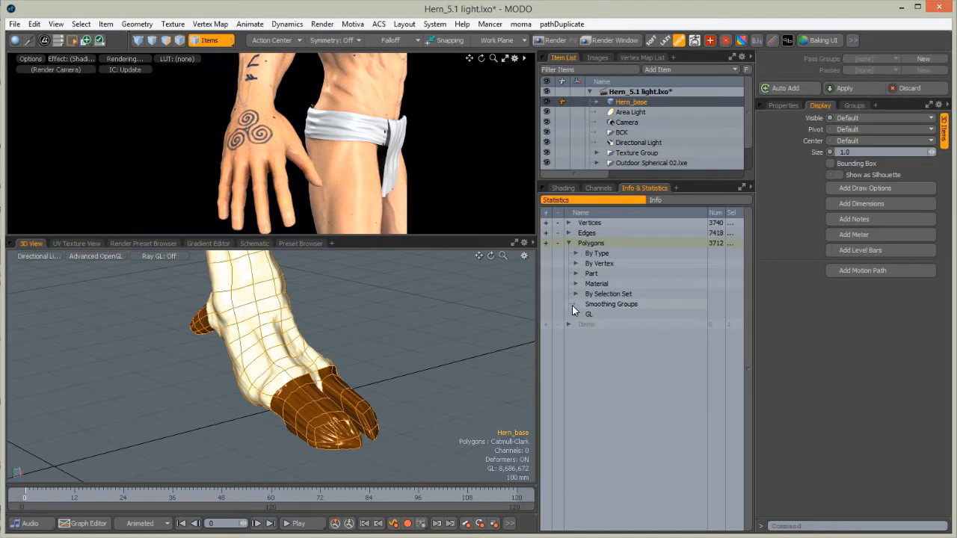
click(575, 295)
click(575, 295)
click(575, 283)
click(545, 304)
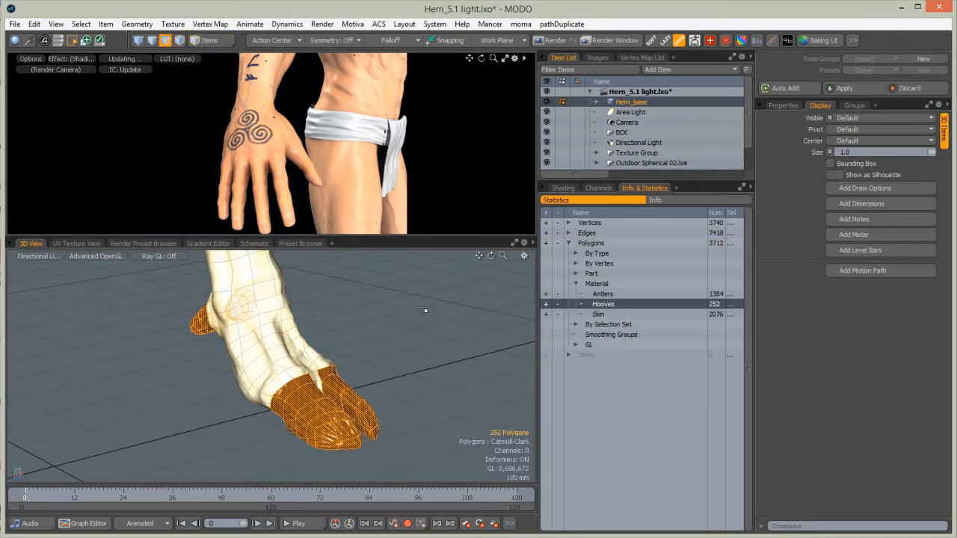
Assign the existing Skin material to the selected hoof polygons and clear the selection
alt+shift+drag(323, 192, 253, 208)
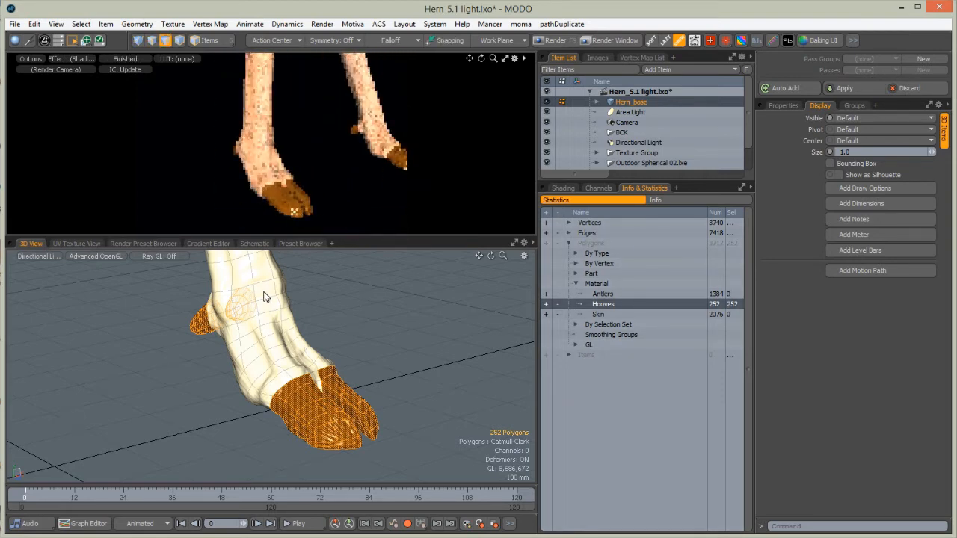
key(m)
drag(517, 158, 420, 192)
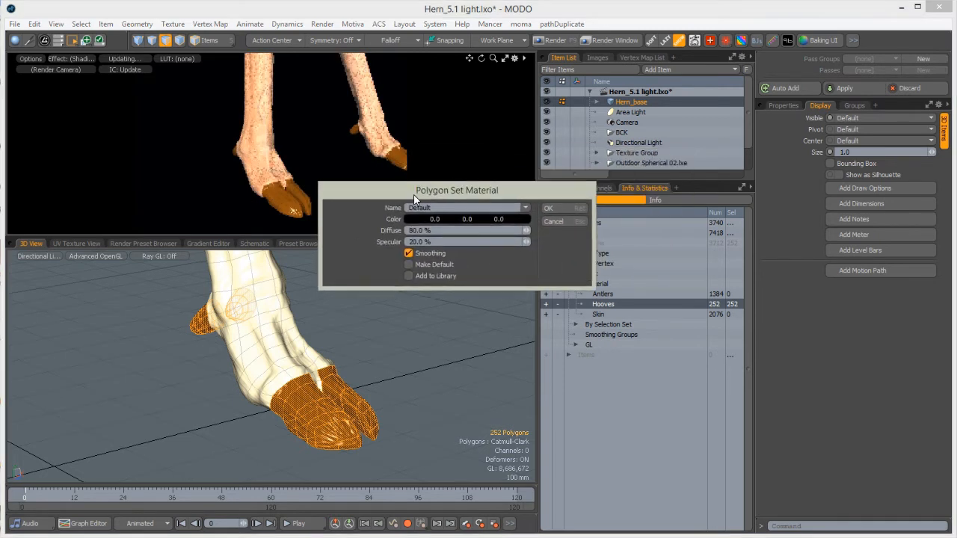
click(524, 210)
click(525, 210)
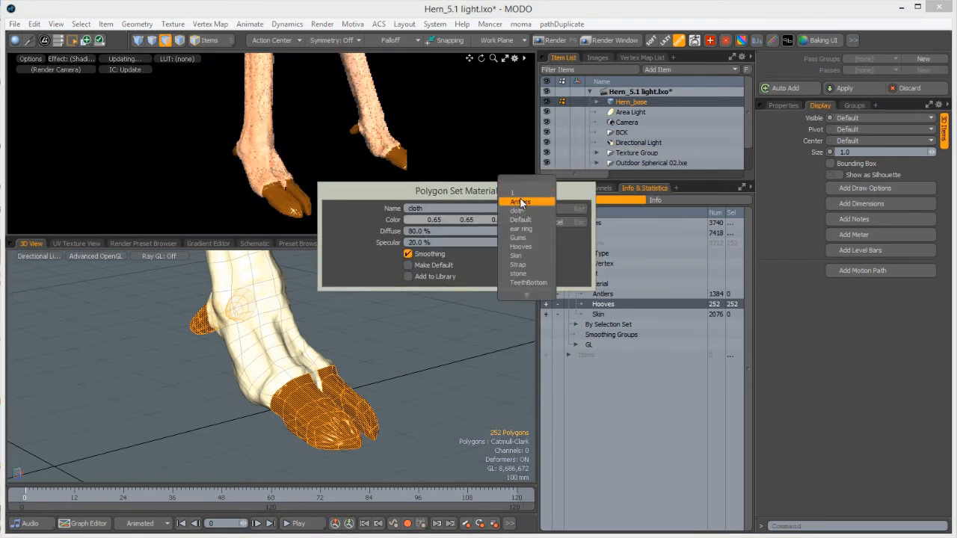
click(516, 265)
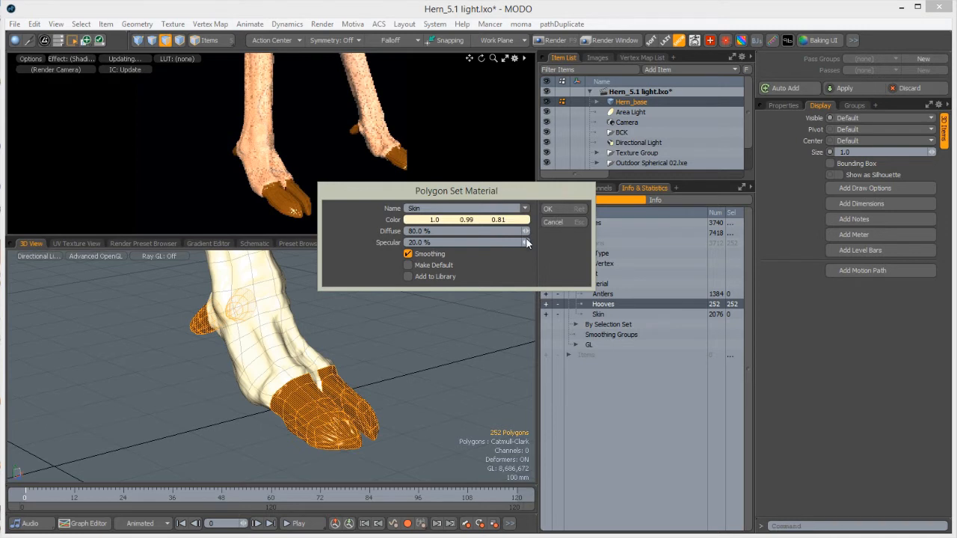
click(550, 207)
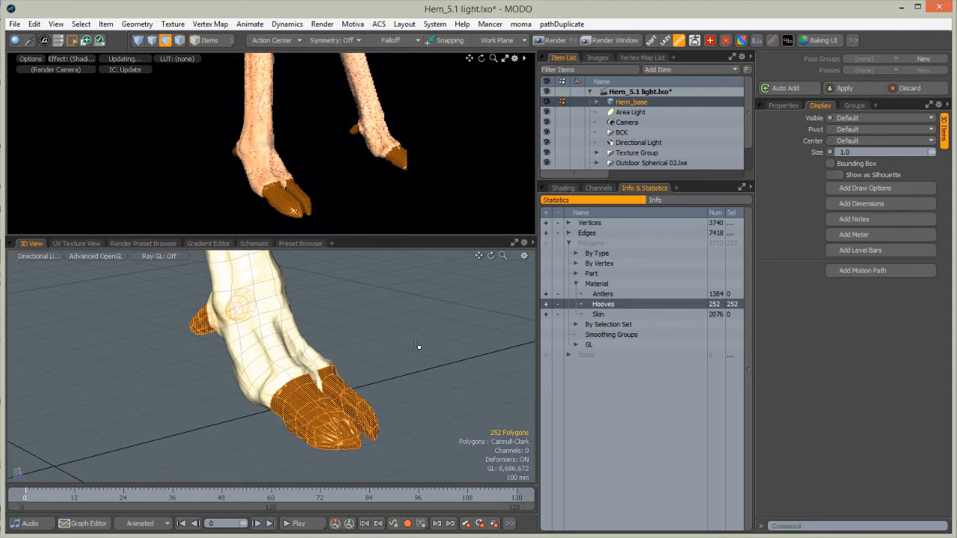
click(434, 293)
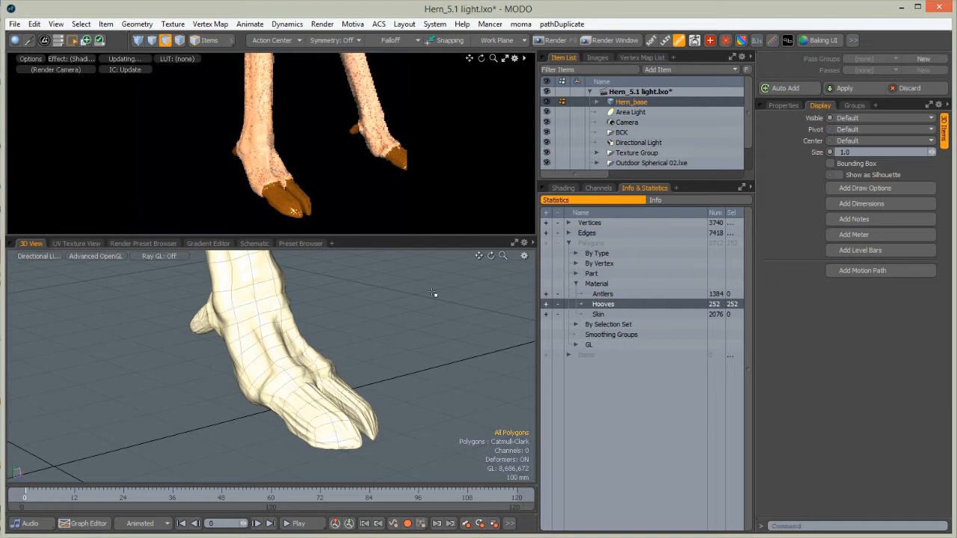
Delete the Hooves material group from the Shader Tree
key(F6)
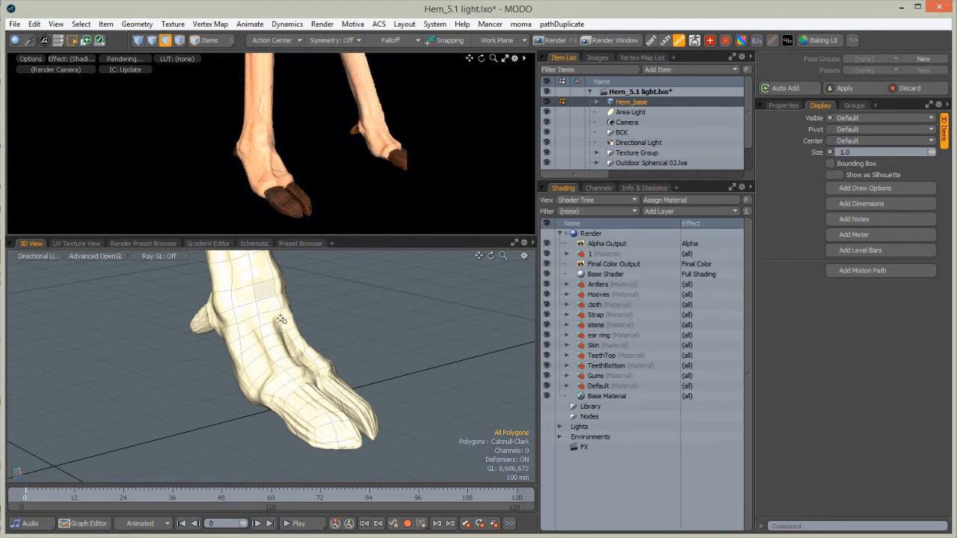
right_click(609, 294)
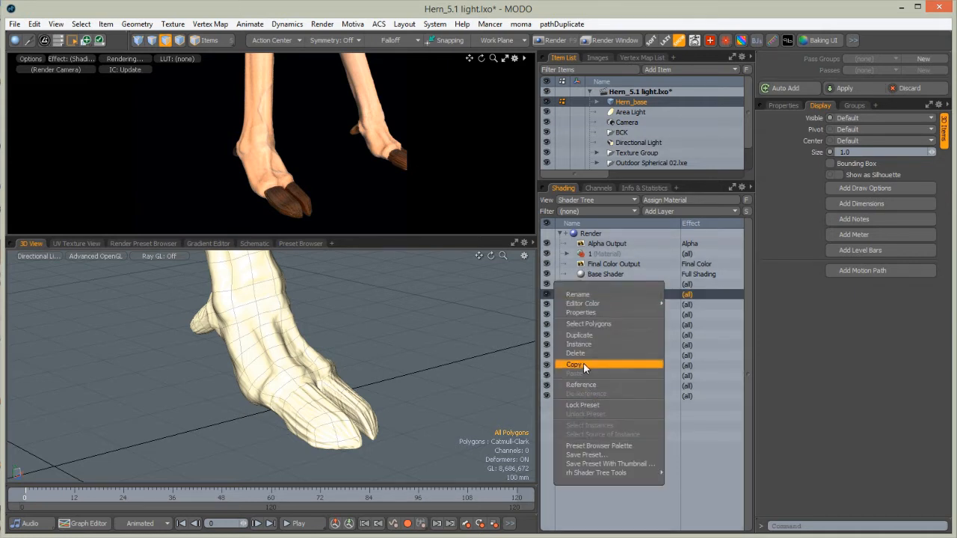
click(578, 352)
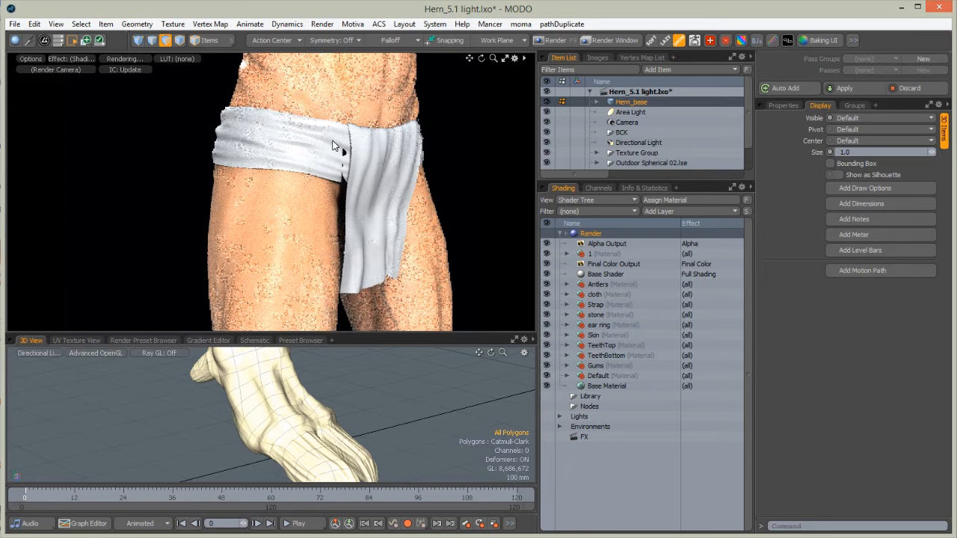
Pick the cloth in the render preview and select the Material layer inside the cloth group
click(593, 294)
click(566, 294)
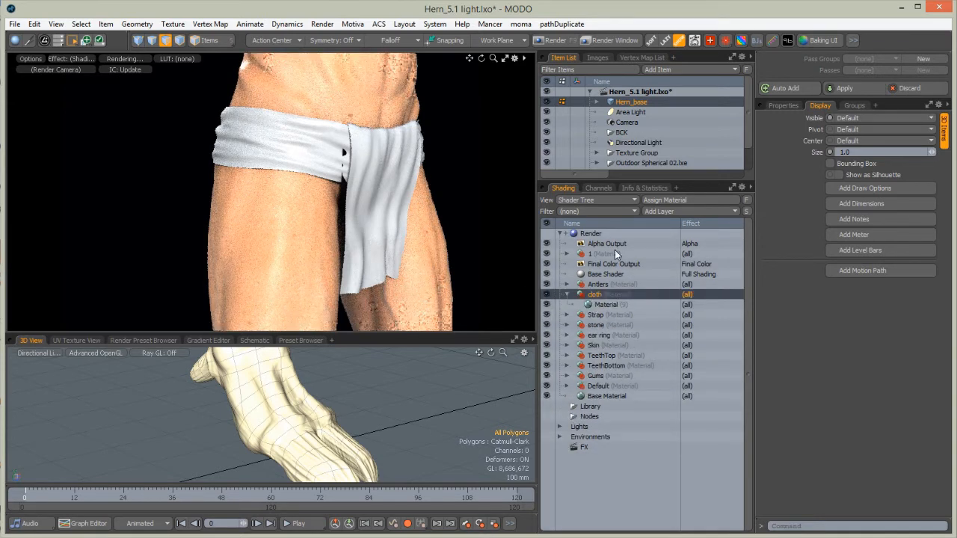
click(590, 303)
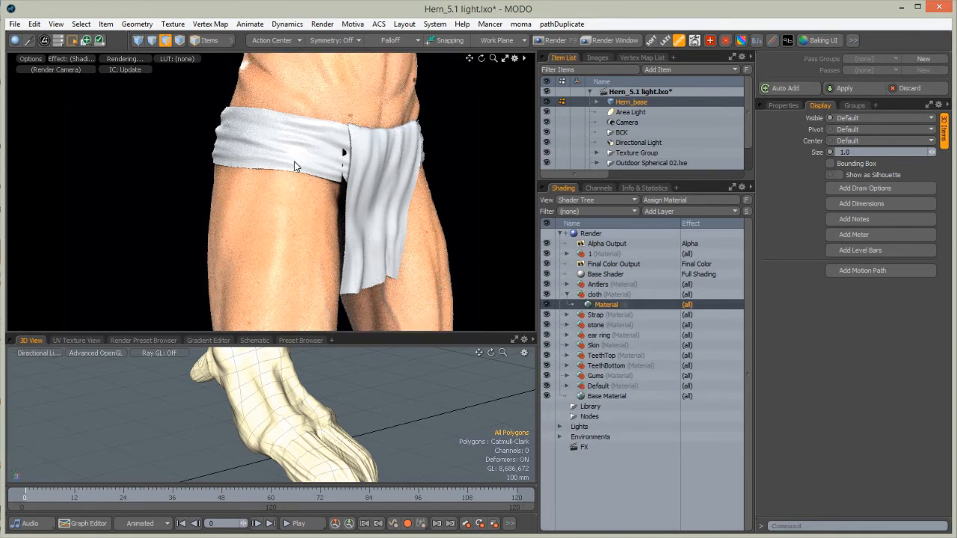
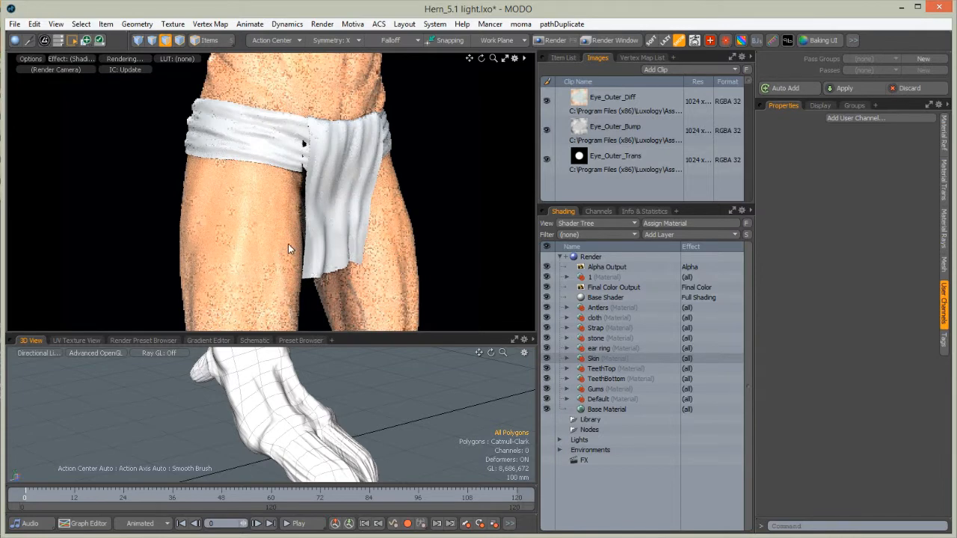
right_click(342, 163)
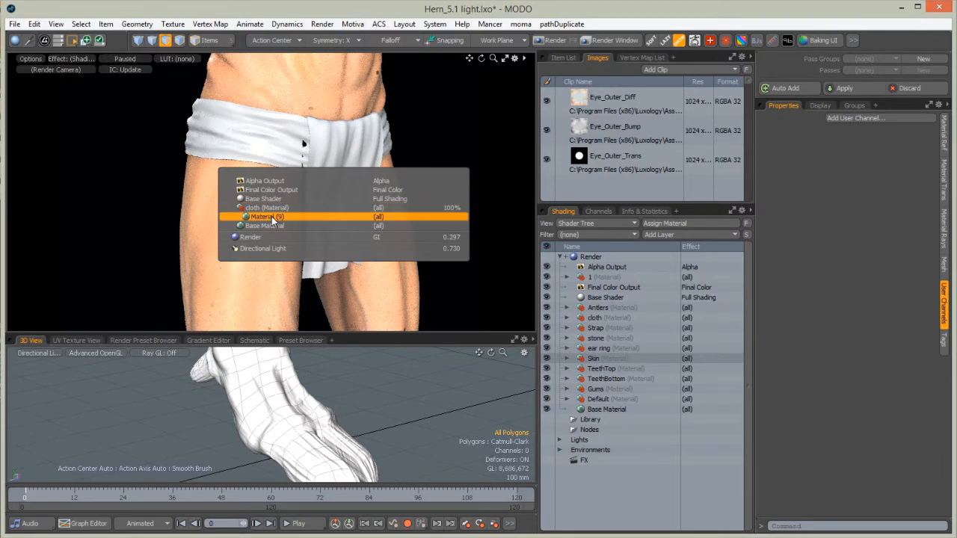
click(271, 216)
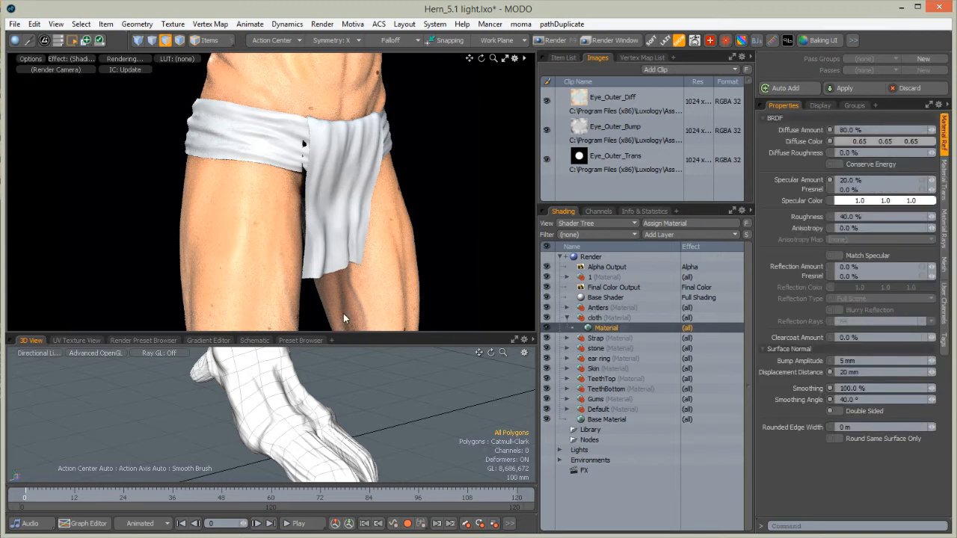
Open the render preset browser, widen its directory list and show the Materials directory
click(142, 340)
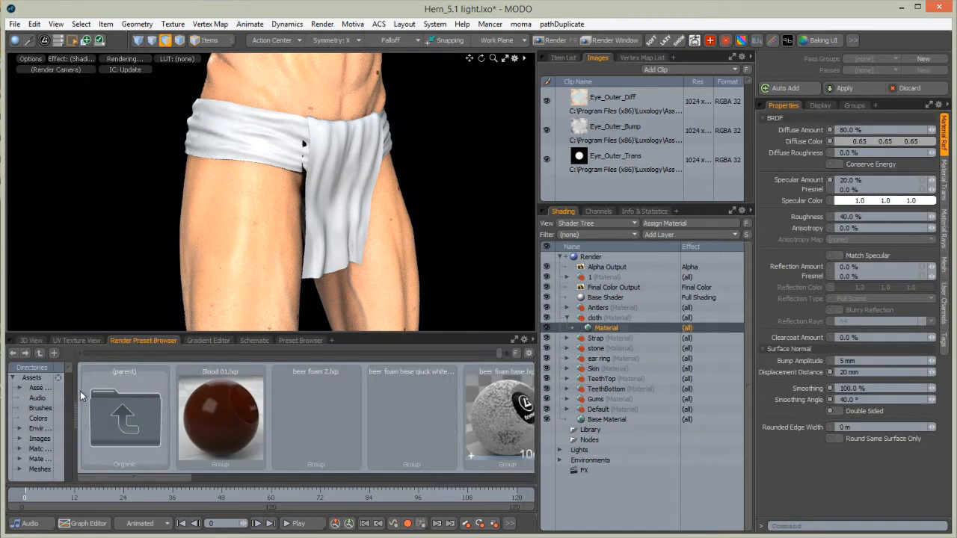
drag(75, 390, 120, 374)
click(34, 401)
click(516, 353)
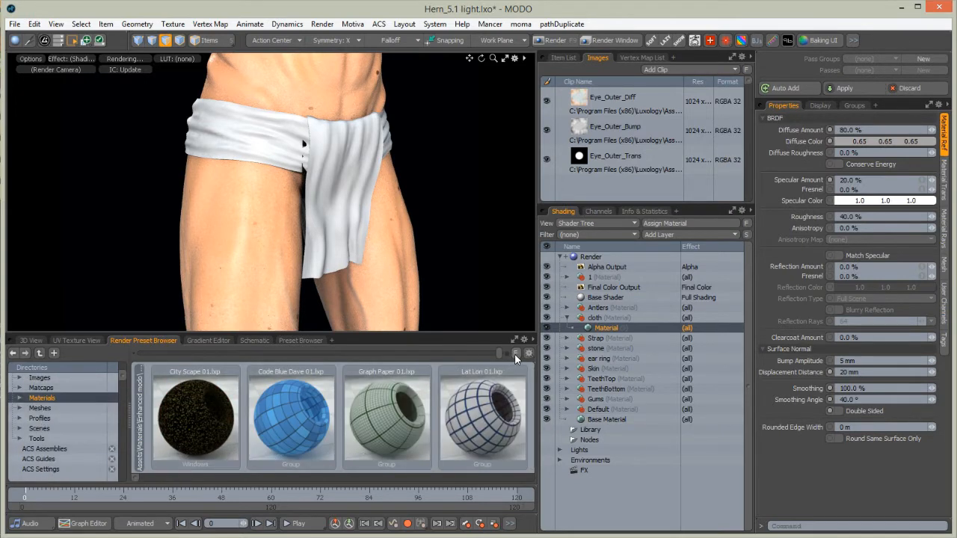
text(clot)
key(BackSpace)
key(BackSpace)
key(BackSpace)
key(BackSpace)
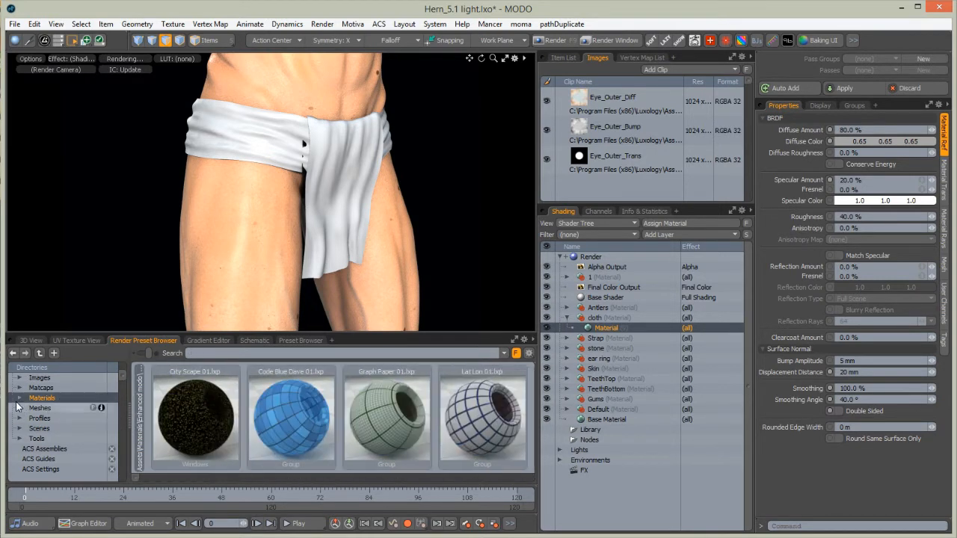
Browse the Materials presets to Fabric > Cloth and apply the Beige Cotton preset to the cloth material group
double_click(42, 399)
drag(156, 334, 156, 243)
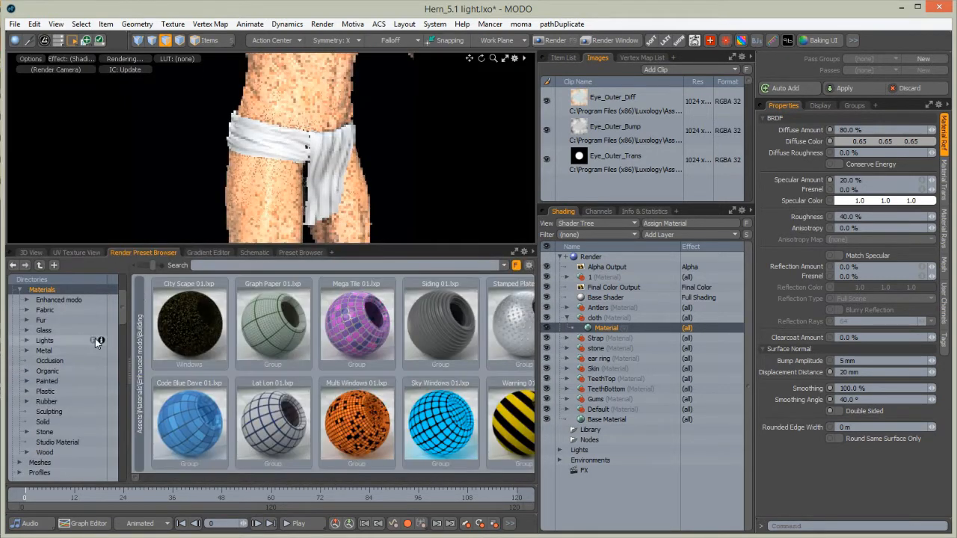
click(590, 368)
click(565, 369)
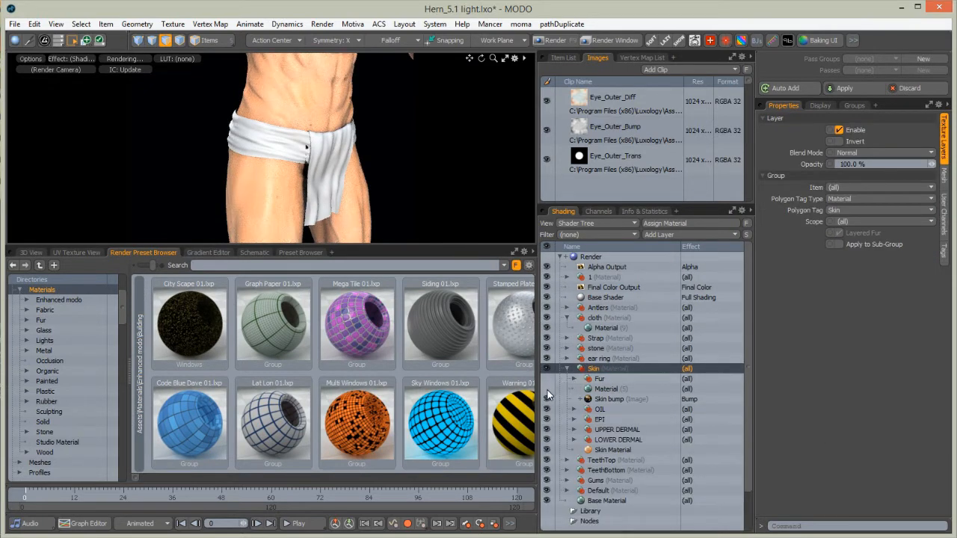
mouse_move(126, 310)
mouse_down()
mouse_move(124, 362)
mouse_move(127, 323)
mouse_up()
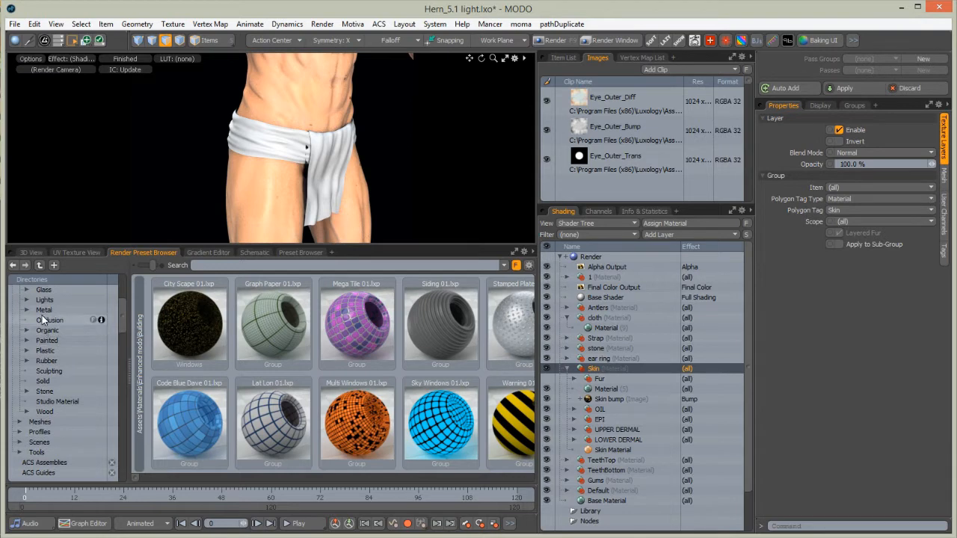
scroll(42, 336, up, 3)
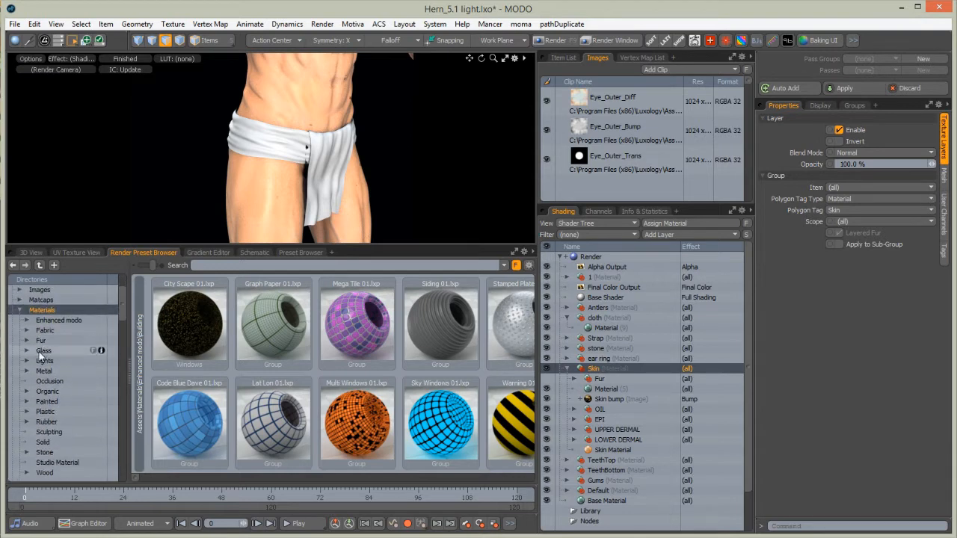
double_click(45, 330)
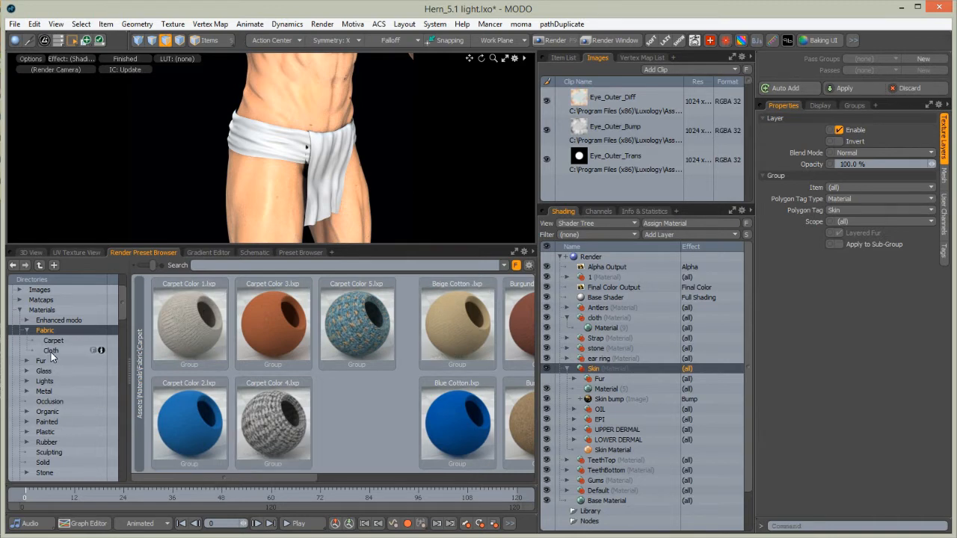
click(51, 351)
drag(154, 264, 508, 276)
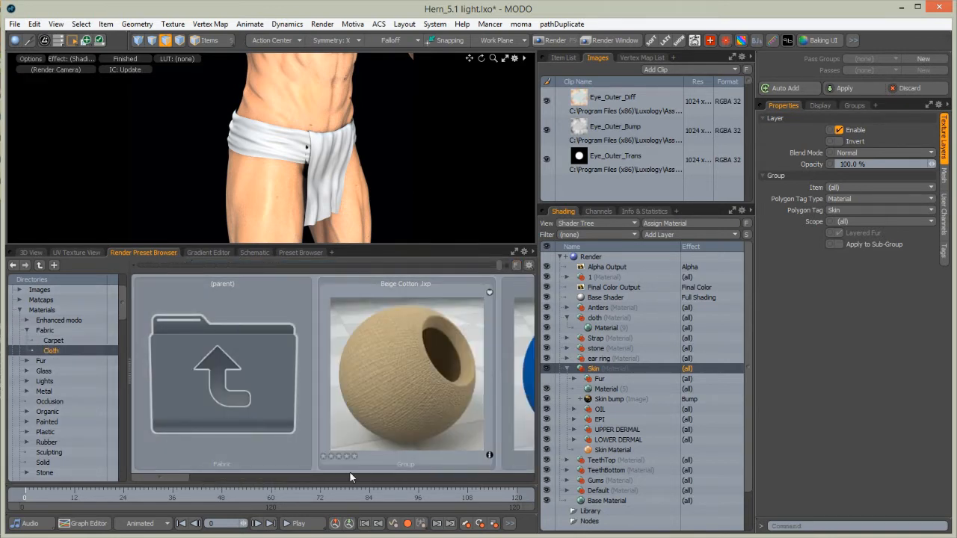
drag(171, 479, 335, 487)
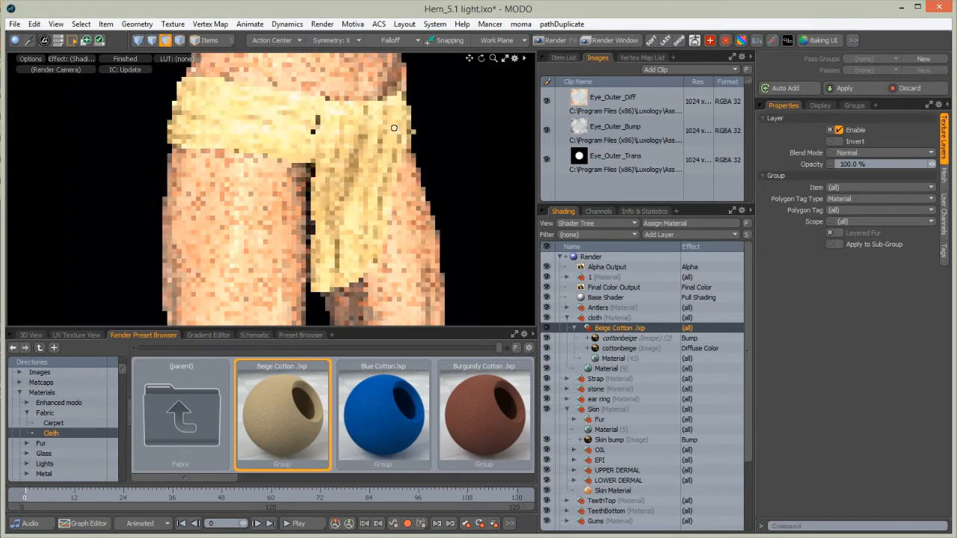
Lower the diffuse amount of the Beige Cotton preset's Material layer, trying 75% and settling on 60%
scroll(344, 143, up, 1)
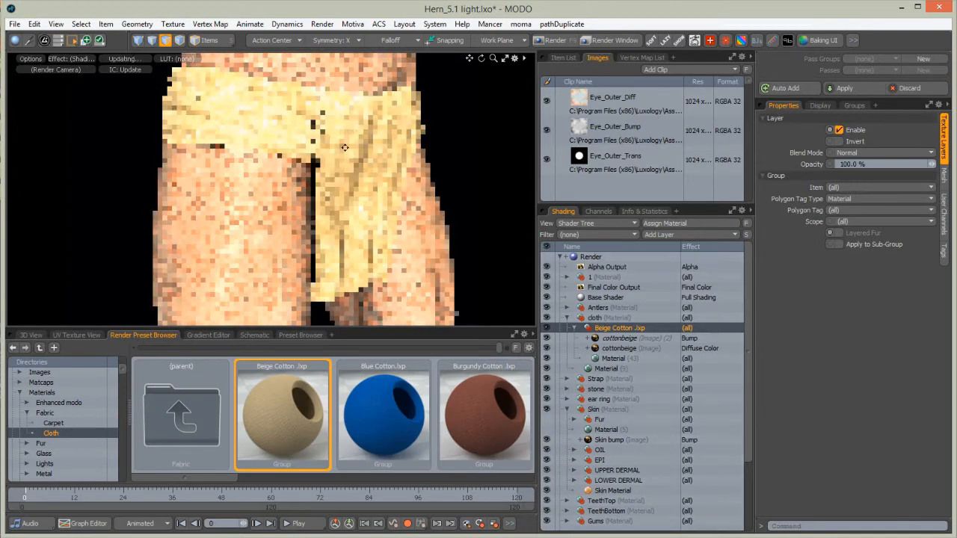
alt+shift+drag(344, 143, 323, 175)
scroll(344, 181, up, 1)
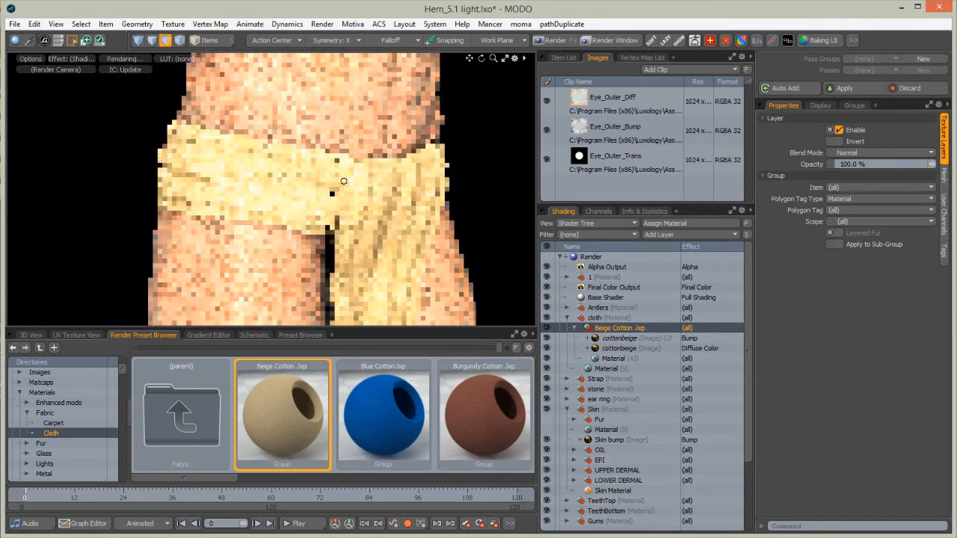
click(607, 359)
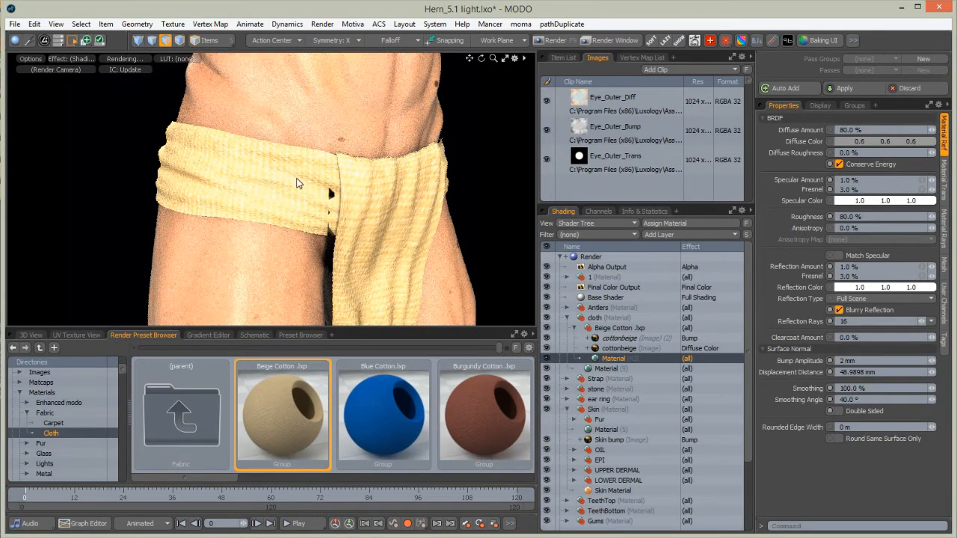
alt+drag(377, 250, 352, 251)
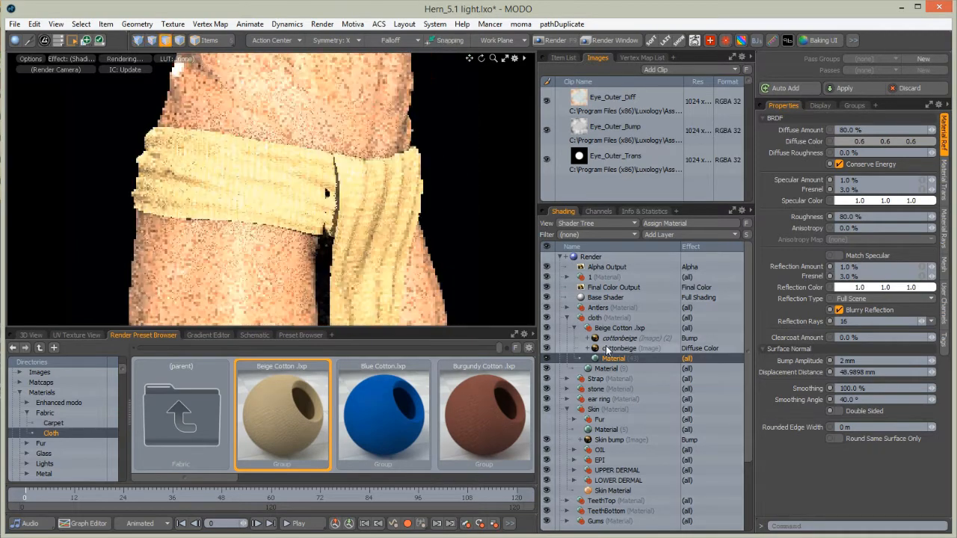
click(662, 338)
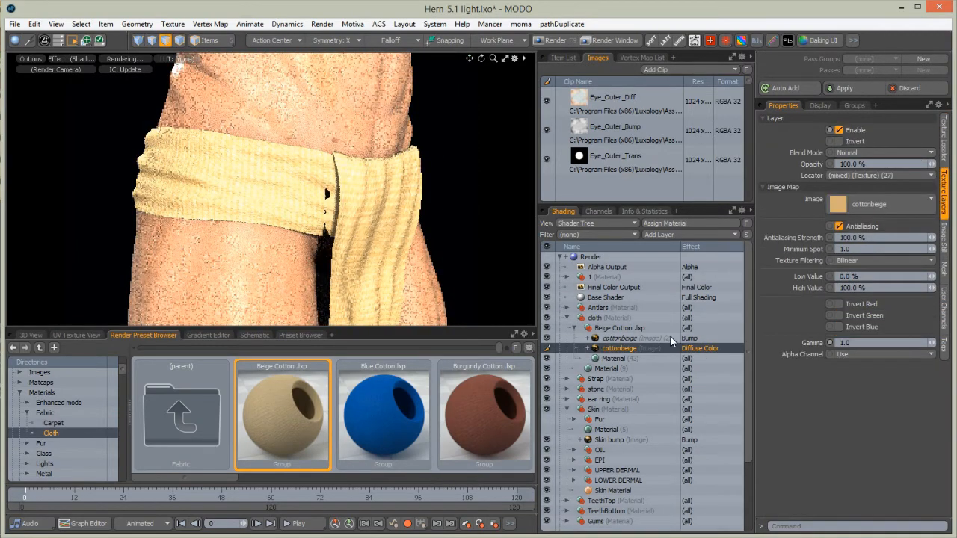
click(604, 359)
click(859, 130)
text(75)
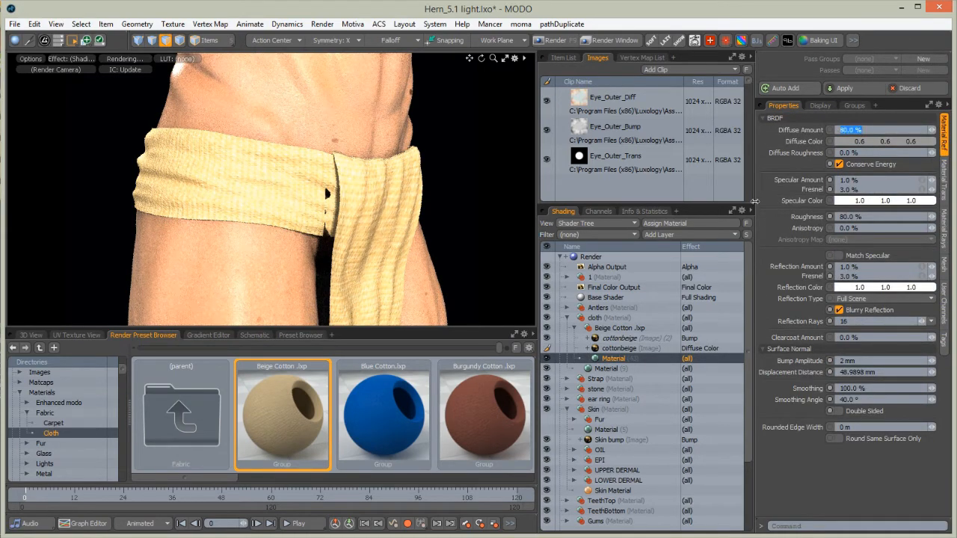
key(Return)
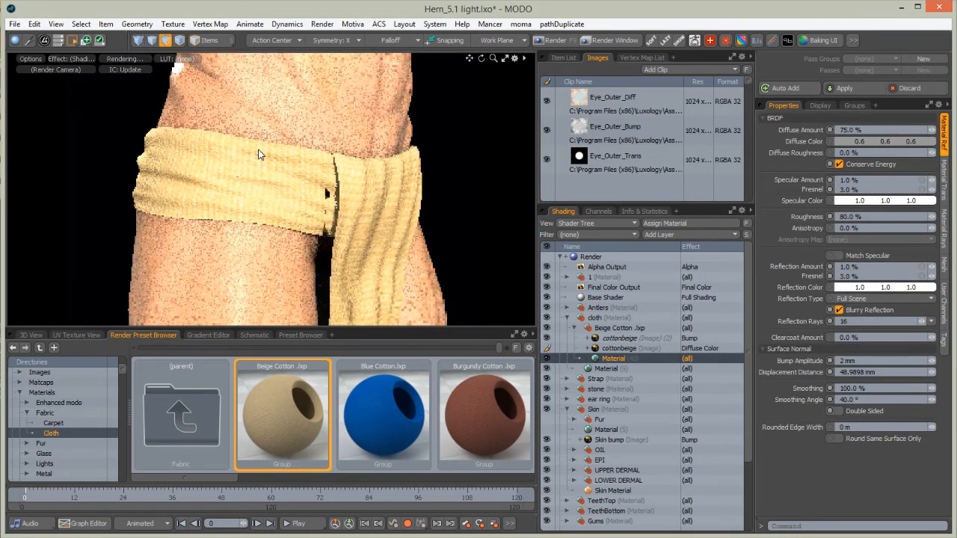
click(852, 130)
text(60)
key(Return)
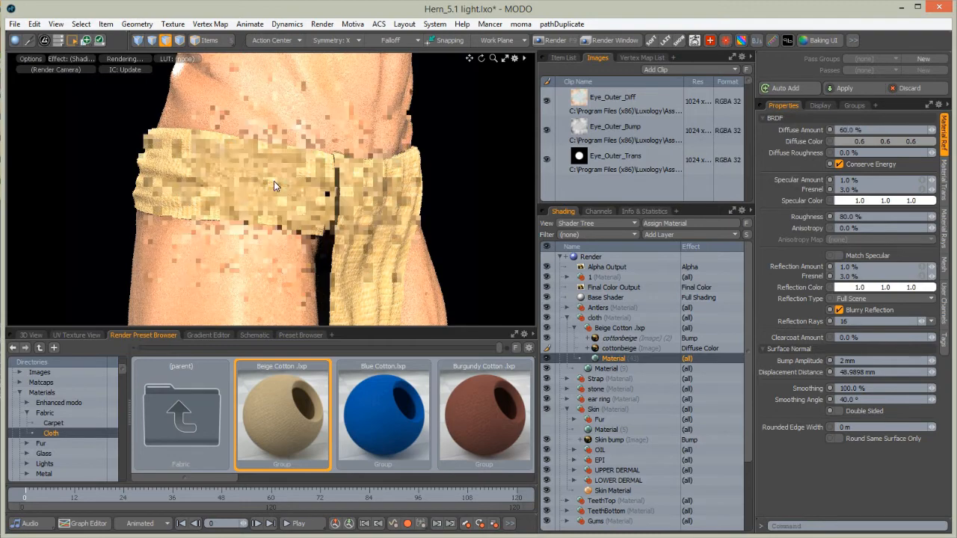
mouse_move(324, 190)
alt+mouse_down()
mouse_move(352, 202)
mouse_move(344, 179)
mouse_move(313, 188)
alt+mouse_up()
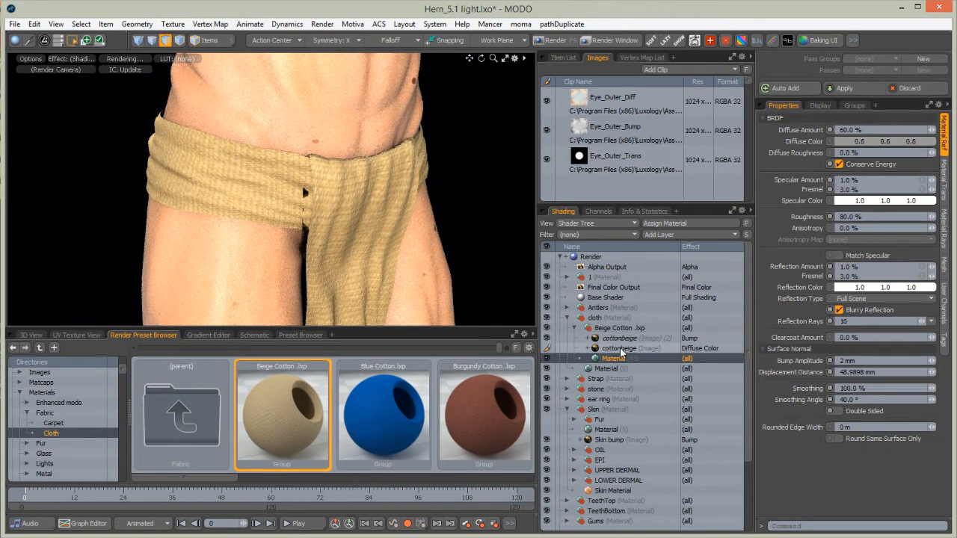
Set the horizontal and vertical wrap of the cottonbeige diffuse color texture to 2.0
click(580, 349)
click(860, 175)
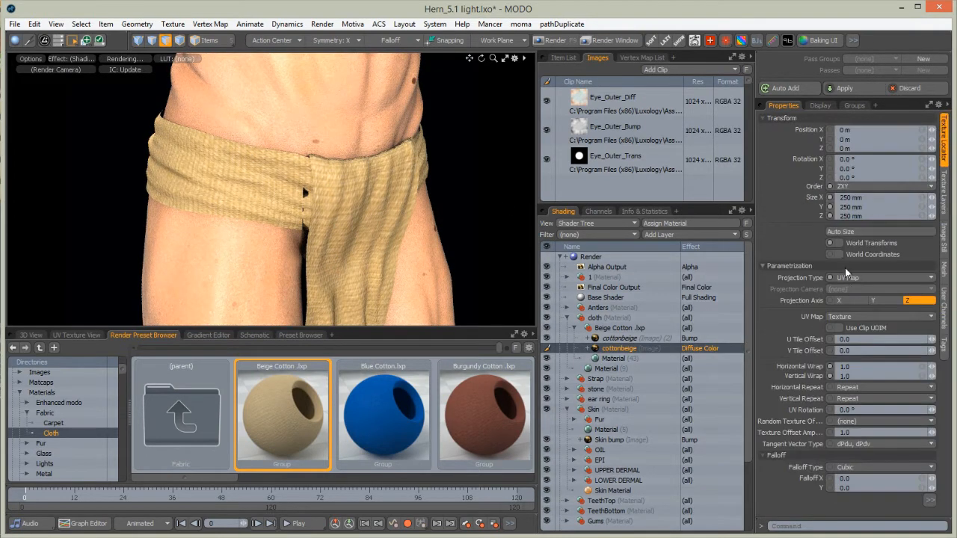
click(845, 366)
text(2)
key(Tab)
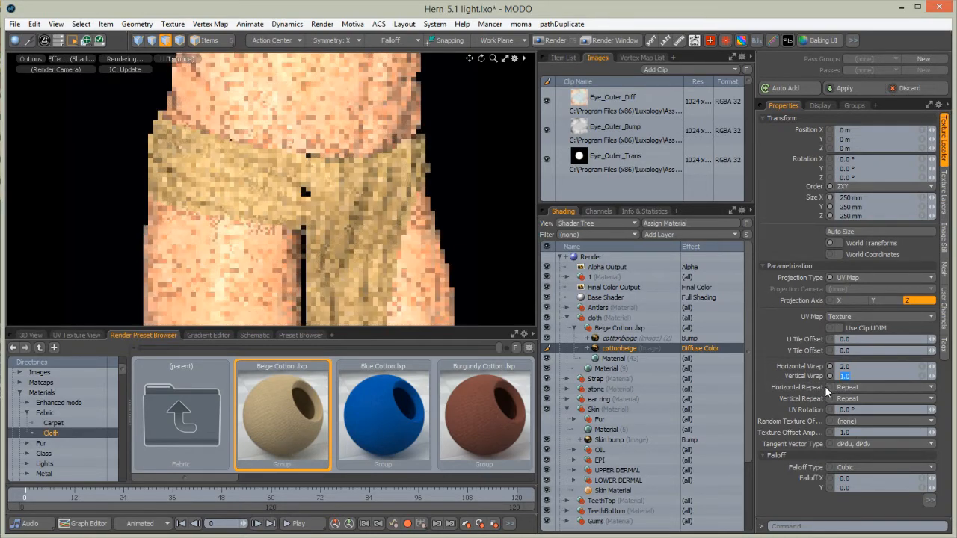
text(2)
key(Return)
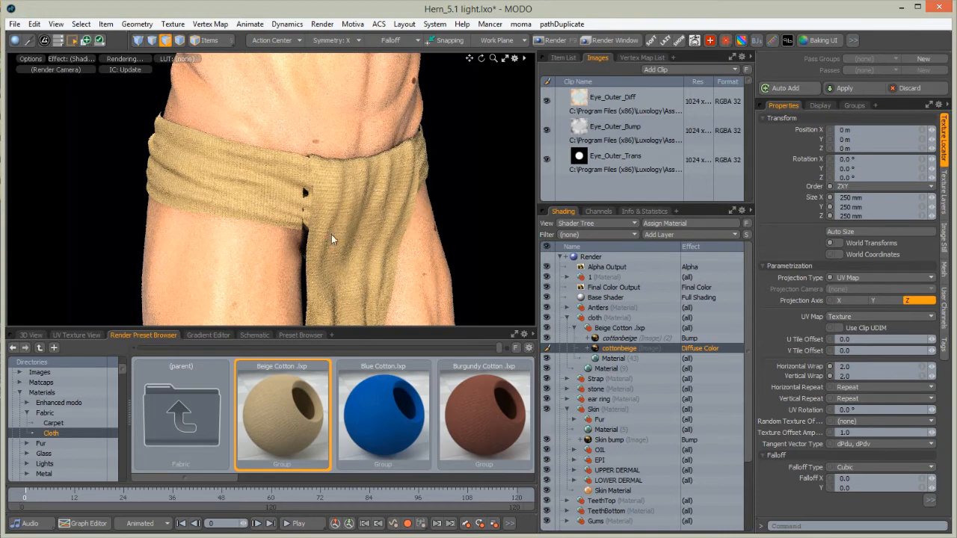
alt+drag(251, 199, 264, 187)
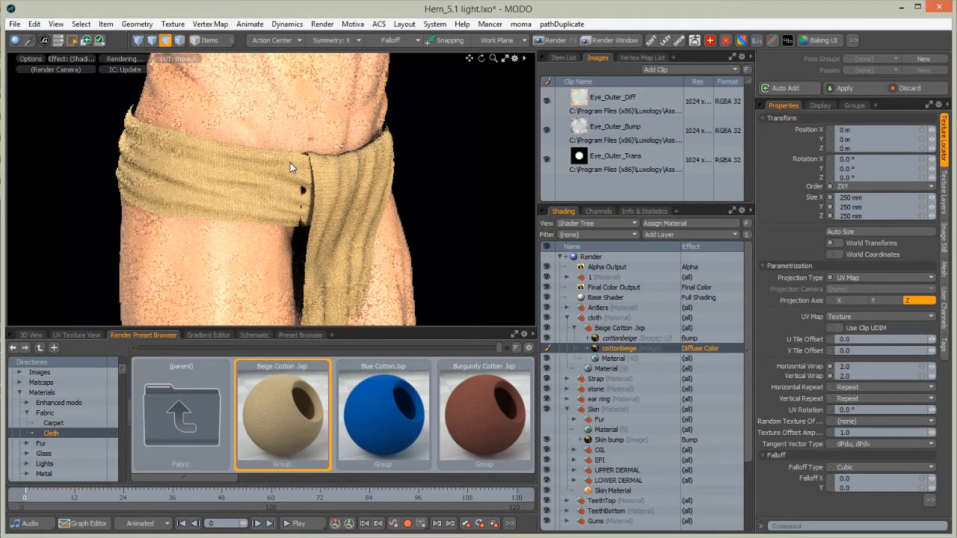
View the cottonbeige bump image in the image viewer and close it
click(597, 339)
click(595, 350)
click(596, 351)
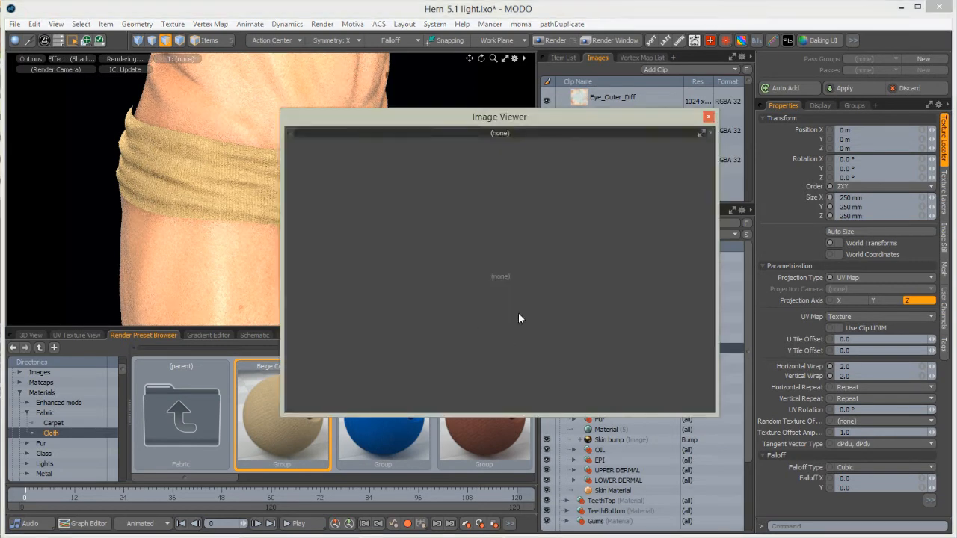
click(716, 124)
click(590, 337)
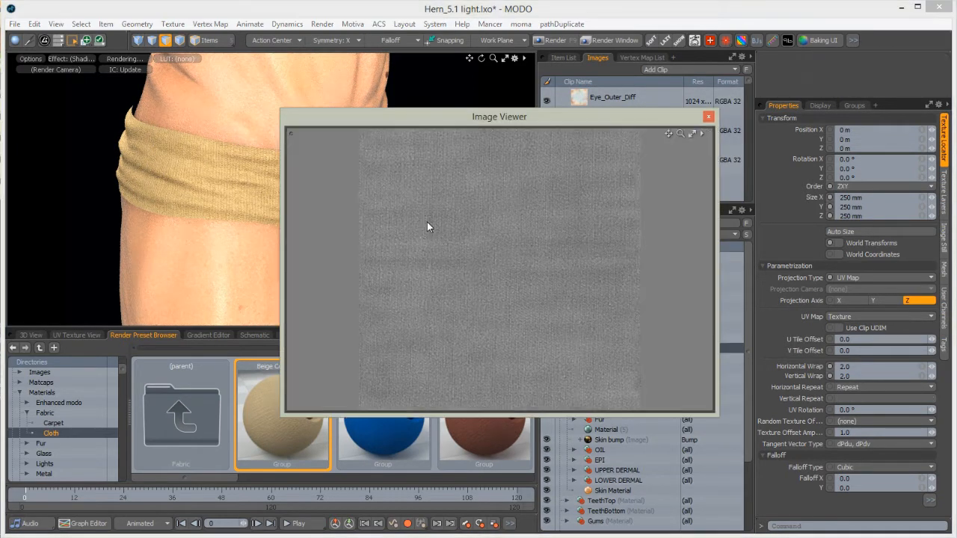
click(708, 116)
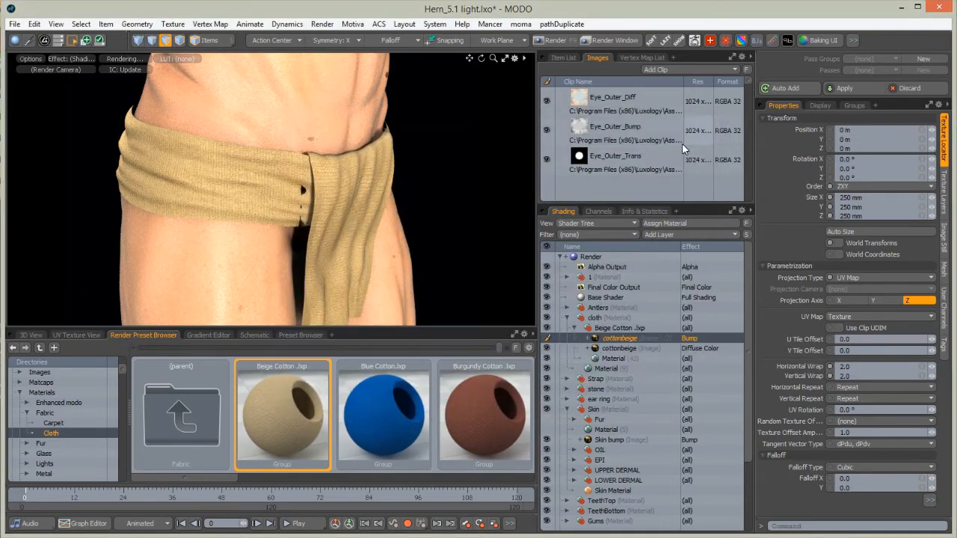
Examine the cloth weave up close, select the cottonbeige clip in the image list and switch to the UV texture view
alt+drag(324, 210, 438, 200)
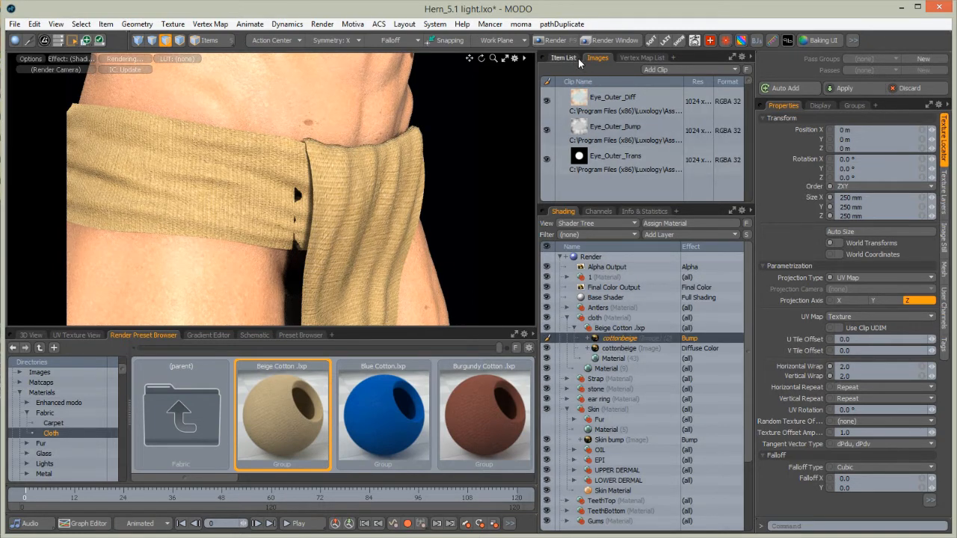
drag(749, 85, 749, 133)
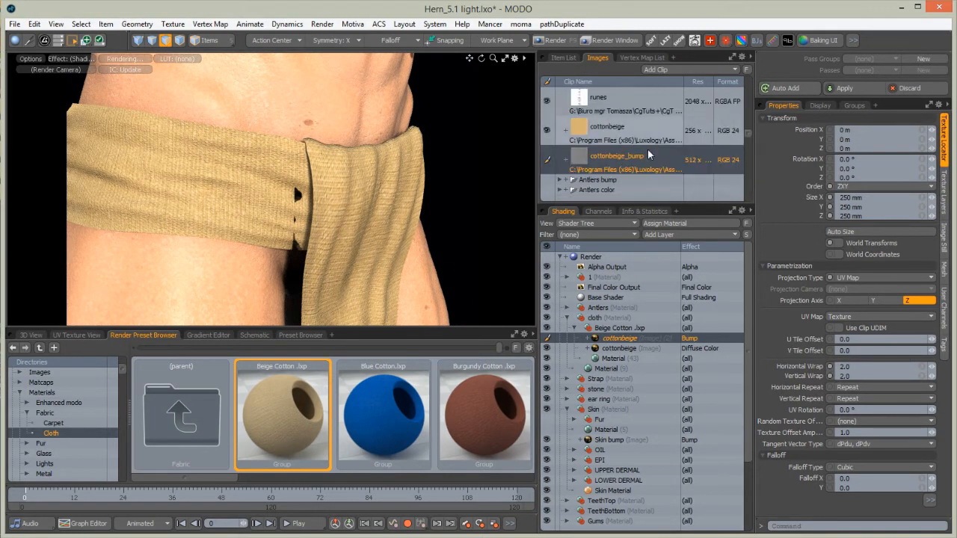
click(601, 128)
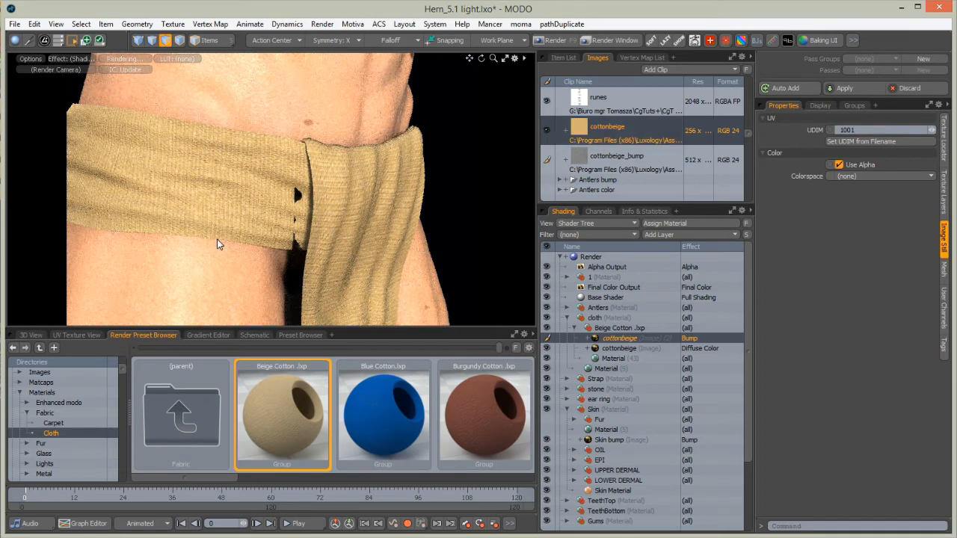
click(60, 334)
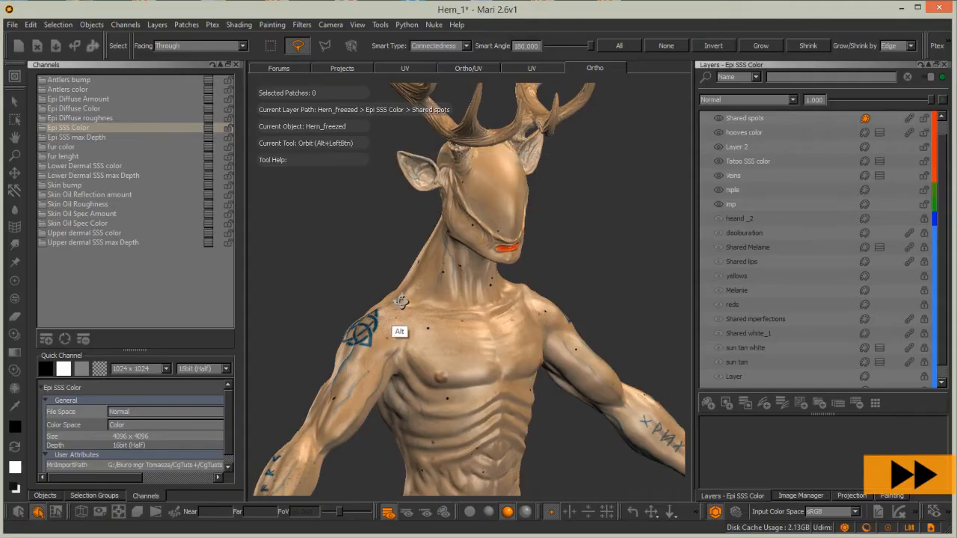
Hide the Hern_freezed object, make cloth freezed the current object and frame it closely
click(45, 495)
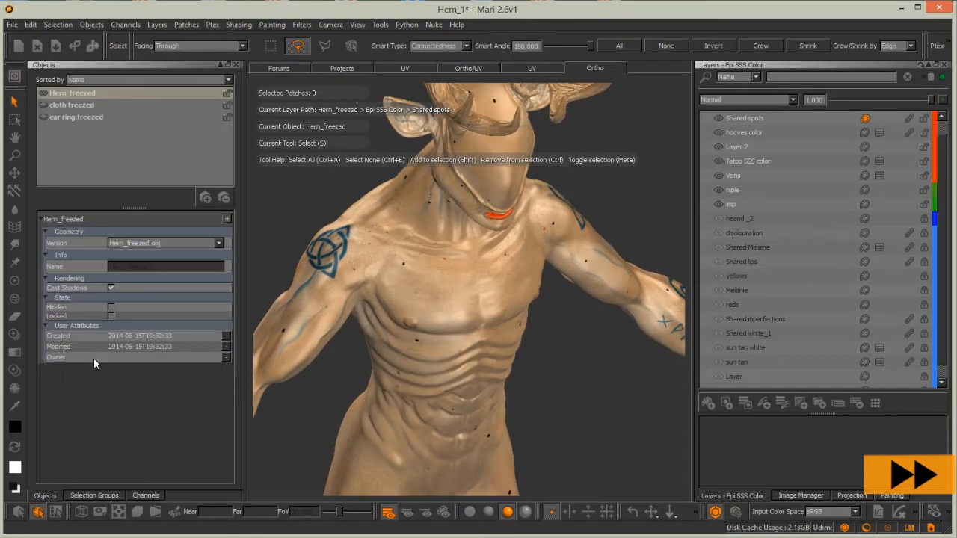
click(43, 93)
click(75, 104)
alt+middle_drag(448, 479, 456, 348)
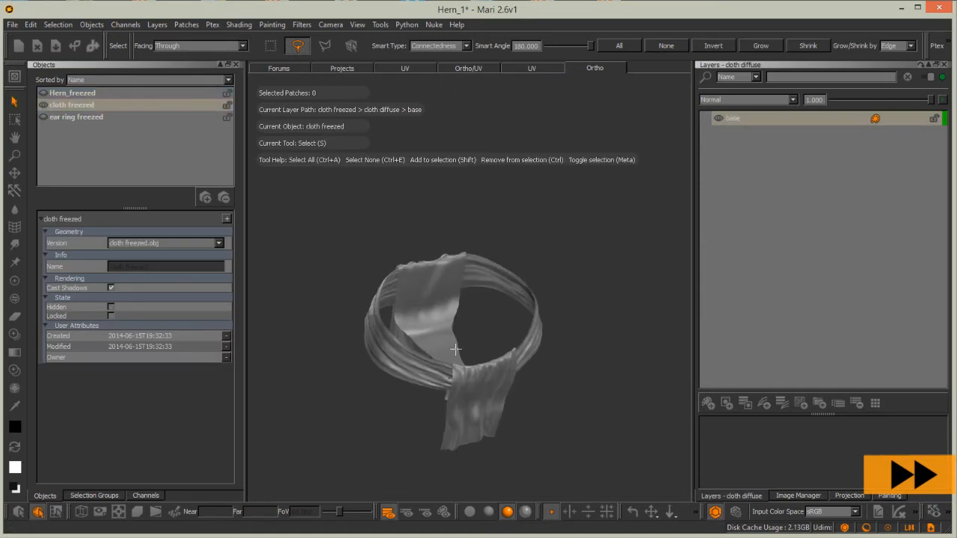
alt+right_drag(455, 349, 427, 256)
alt+drag(426, 256, 553, 336)
Make cloth diffuse the current channel and add a new paint layer to it
click(145, 495)
click(75, 80)
click(123, 91)
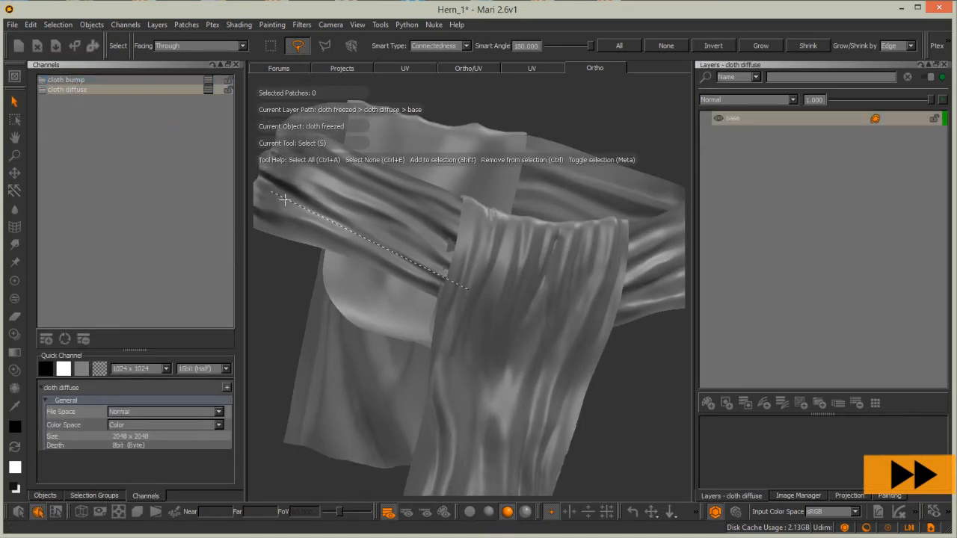
click(707, 404)
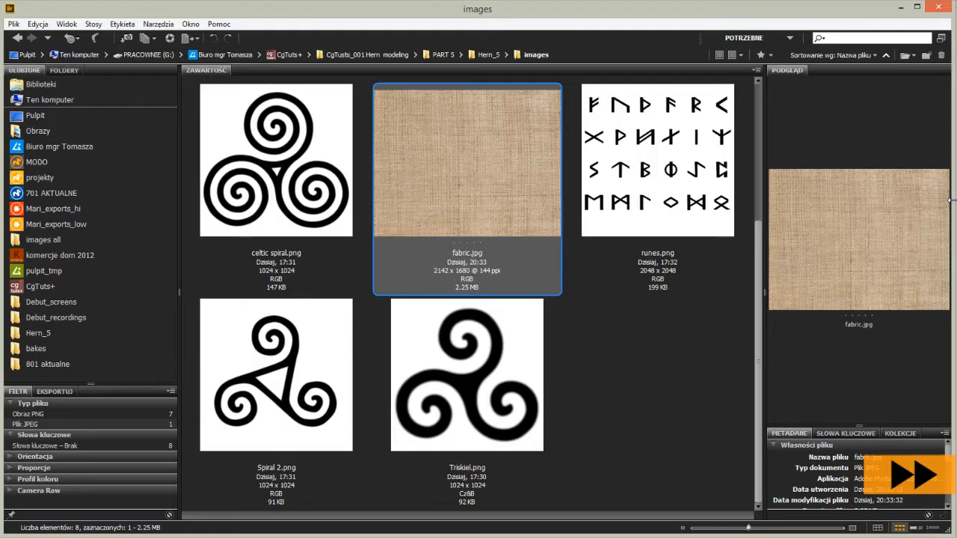
Import fabric.jpg from the Bridge images folder into Mari's image library
drag(950, 201, 583, 207)
click(794, 496)
key(alt+Tab)
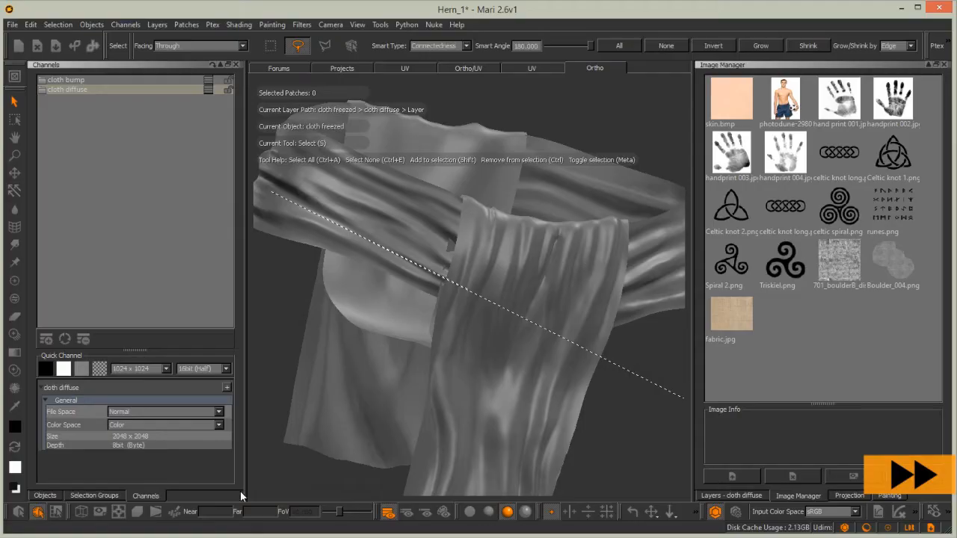
Load fabric.jpg as the Paint Through image and show the cloth UVs in an enlarged view with the palettes hidden
drag(731, 314, 607, 284)
mouse_move(406, 288)
alt+mouse_down()
mouse_move(444, 337)
mouse_move(419, 316)
mouse_move(446, 357)
alt+mouse_up()
click(531, 68)
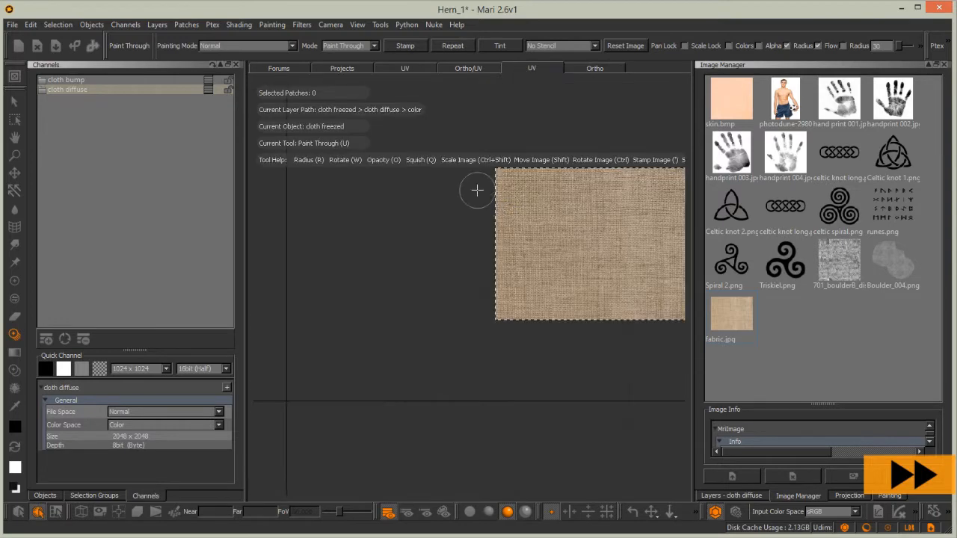
alt+right_drag(374, 393, 462, 303)
alt+middle_drag(463, 214, 476, 276)
alt+right_drag(476, 275, 498, 265)
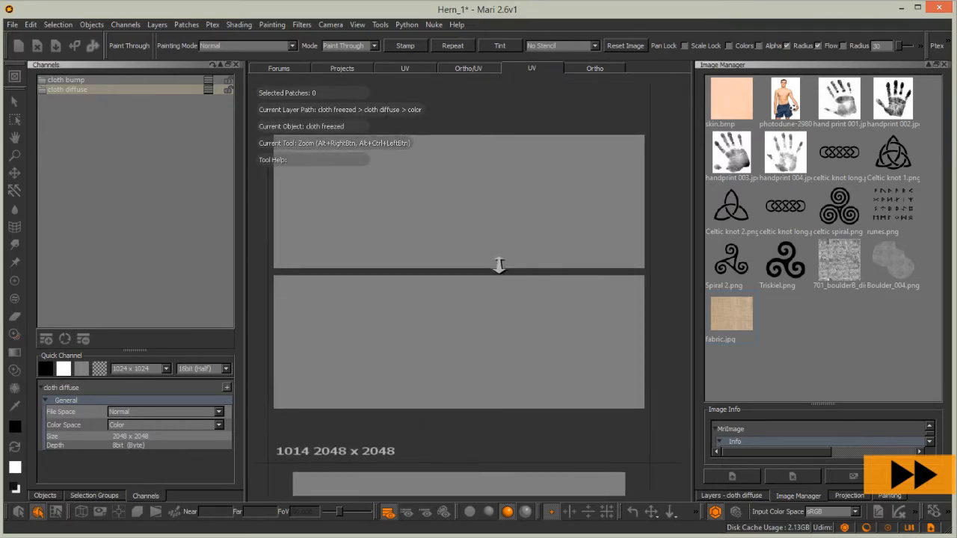
key(Tab)
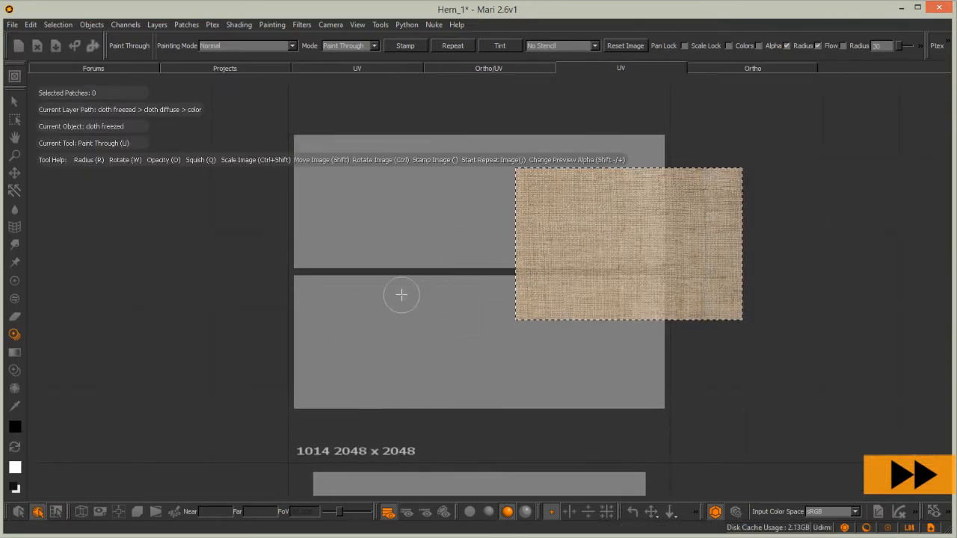
Move and enlarge the fabric image so it covers the left part of the upper cloth UV strip
alt+middle_drag(434, 294, 468, 375)
shift+drag(556, 242, 395, 326)
alt+middle_drag(444, 421, 477, 405)
alt+right_drag(477, 405, 561, 313)
alt+middle_drag(562, 313, 443, 392)
alt+right_drag(434, 409, 447, 400)
alt+middle_drag(447, 400, 453, 400)
mouse_move(400, 261)
shift+mouse_down()
mouse_move(213, 252)
mouse_move(208, 269)
shift+mouse_up()
mouse_move(208, 268)
ctrl+shift+mouse_down()
mouse_move(254, 266)
mouse_move(264, 245)
mouse_move(332, 201)
mouse_move(305, 229)
mouse_move(332, 212)
ctrl+shift+mouse_up()
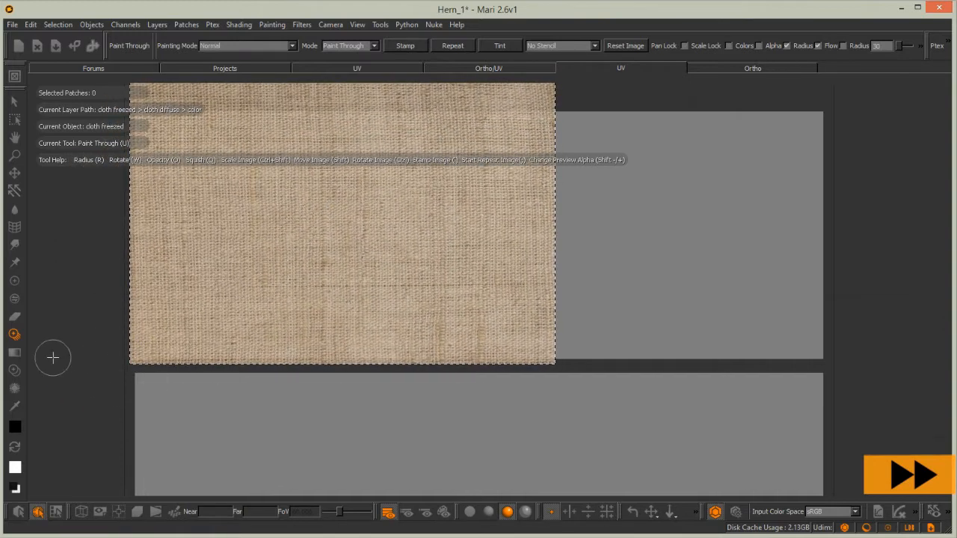
Enlarge the brush to radius 166 and paint the fabric through over the left part of the upper UV strip
key(k)
click(113, 348)
mouse_move(132, 333)
mouse_down()
mouse_move(150, 306)
mouse_move(435, 361)
mouse_move(562, 226)
mouse_up()
drag(95, 347, 569, 333)
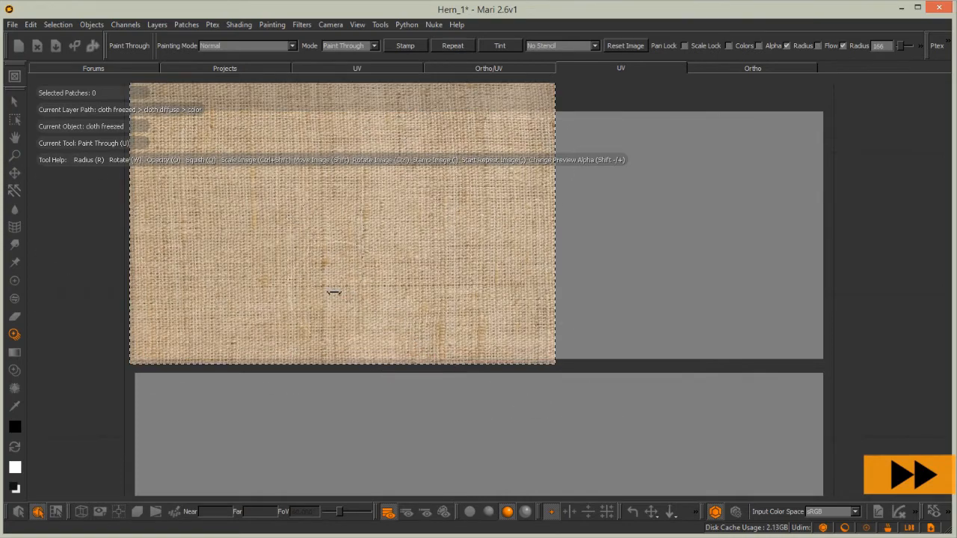
Shift the fabric image to the right end of the UV strip and paint the rest, covering the seam between both placements
mouse_move(249, 279)
shift+mouse_down()
mouse_move(685, 267)
mouse_move(647, 275)
shift+mouse_up()
mouse_move(781, 112)
mouse_down()
mouse_move(814, 167)
mouse_move(845, 288)
mouse_move(714, 322)
mouse_move(676, 141)
mouse_move(653, 362)
mouse_move(603, 183)
mouse_move(594, 191)
mouse_up()
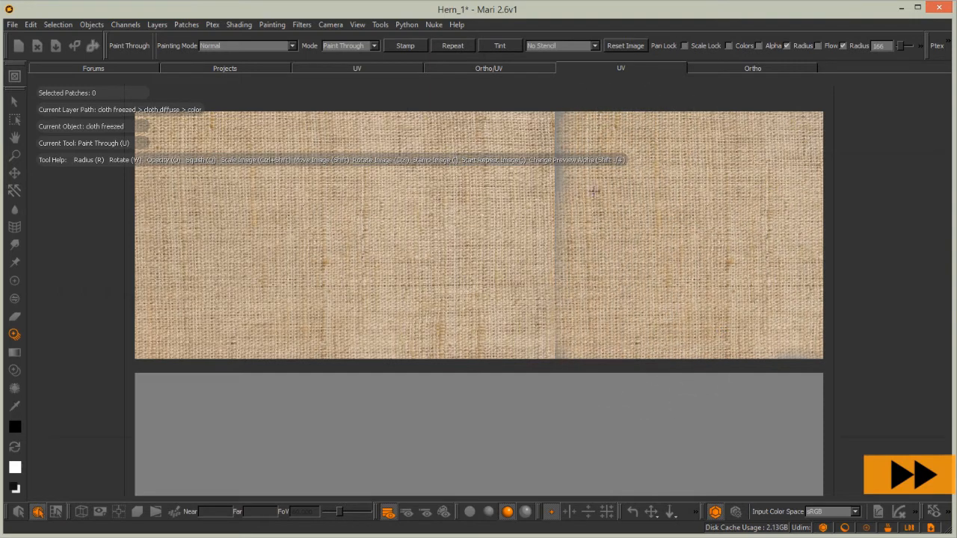
drag(648, 139, 622, 141)
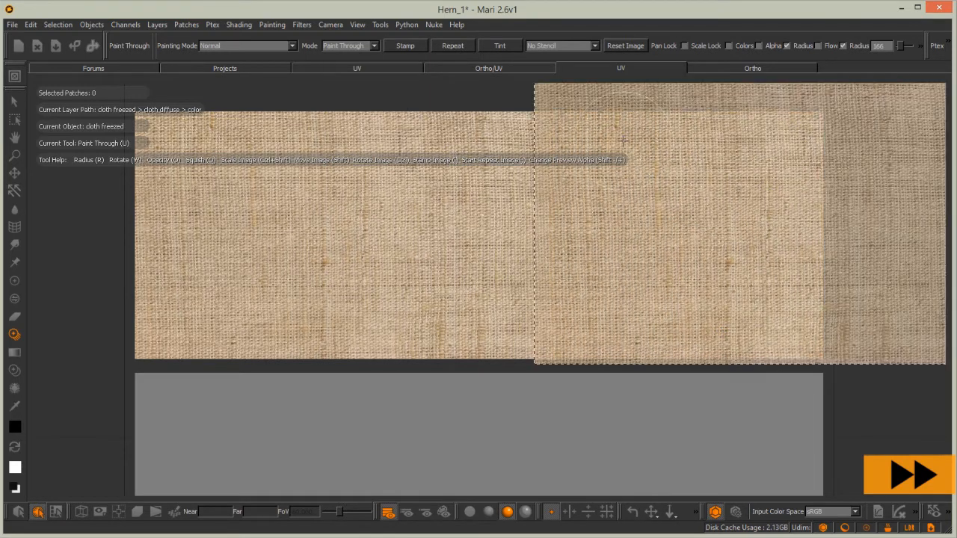
Undo the latest changes, choose the Paint tool and apply the painted fabric to the lower UV strip of patch 1014 as well
key(ctrl+z)
key(ctrl+z)
key(ctrl+z)
key(ctrl+z)
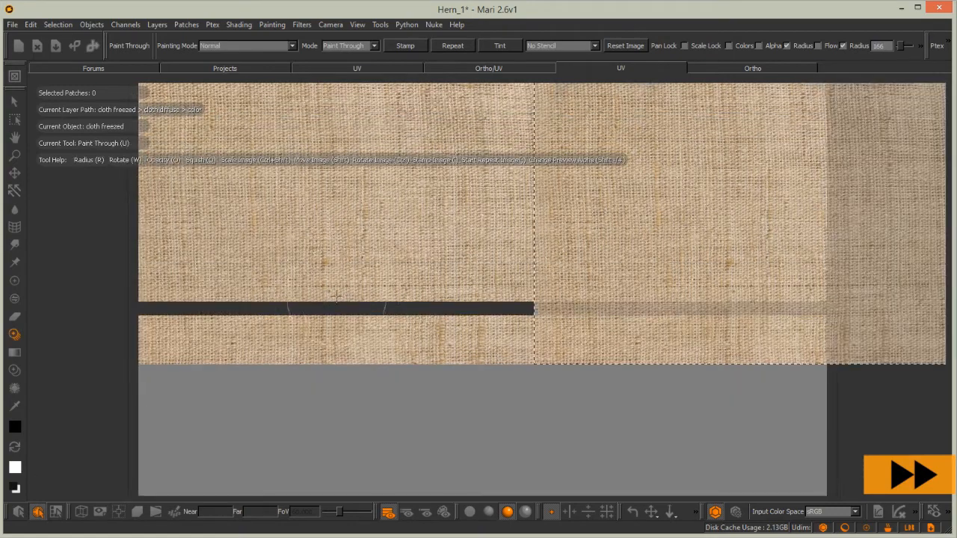
click(16, 281)
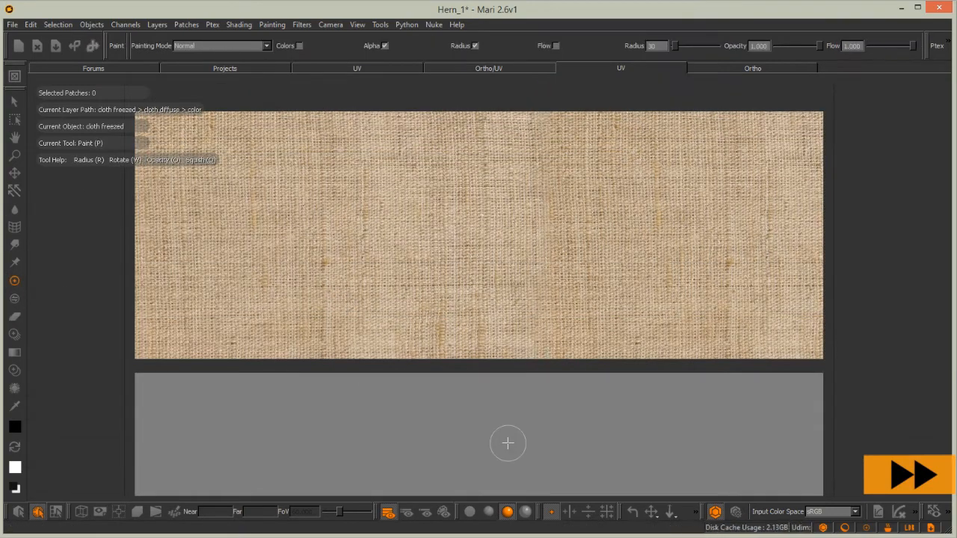
alt+middle_drag(427, 414, 435, 136)
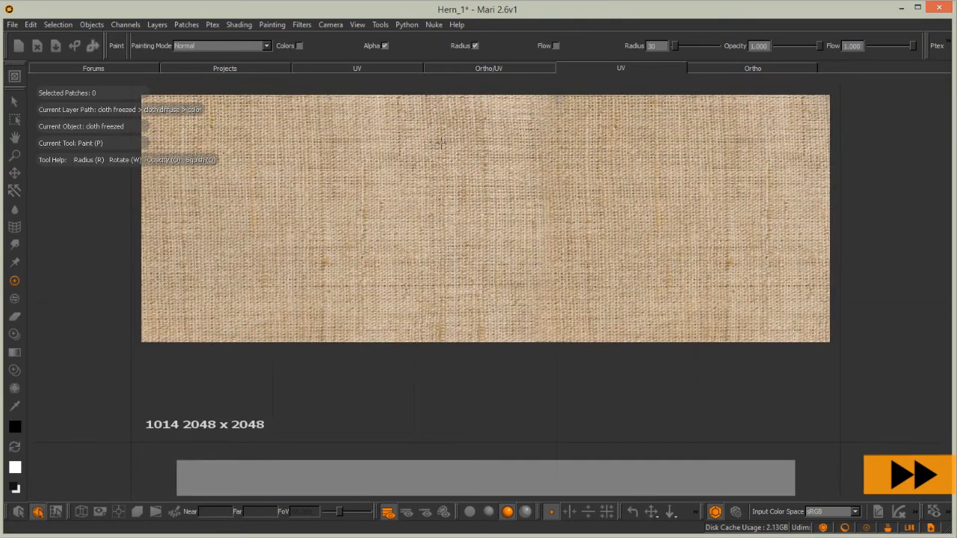
alt+middle_drag(447, 369, 453, 13)
mouse_move(441, 402)
alt+middle_down()
mouse_move(441, 384)
mouse_move(438, 396)
alt+middle_up()
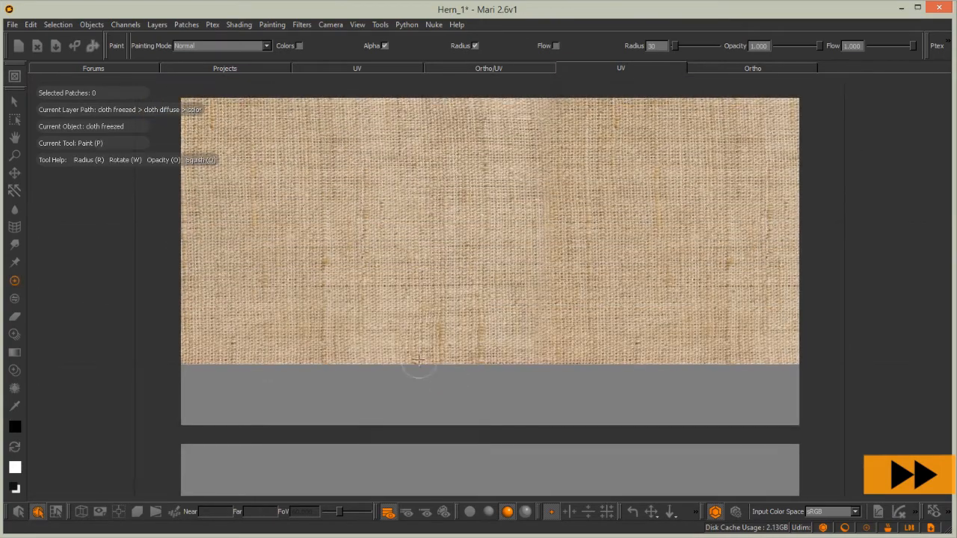
Clear the unbaked paint, place the fabric image over the lower left of patch 1004's upper strip and paint it through
click(18, 79)
click(14, 334)
shift+drag(301, 304, 267, 301)
mouse_move(225, 385)
mouse_down()
mouse_move(213, 363)
mouse_move(351, 299)
mouse_move(405, 134)
mouse_move(605, 368)
mouse_up()
Place the fabric image level over the right end of patch 1004's upper strip and paint the remaining lower area
mouse_move(303, 280)
shift+mouse_down()
mouse_move(374, 288)
mouse_move(668, 280)
shift+mouse_up()
mouse_move(807, 377)
mouse_down()
mouse_move(808, 352)
mouse_move(640, 387)
mouse_move(699, 296)
mouse_move(592, 250)
mouse_move(627, 189)
mouse_up()
key(ctrl+z)
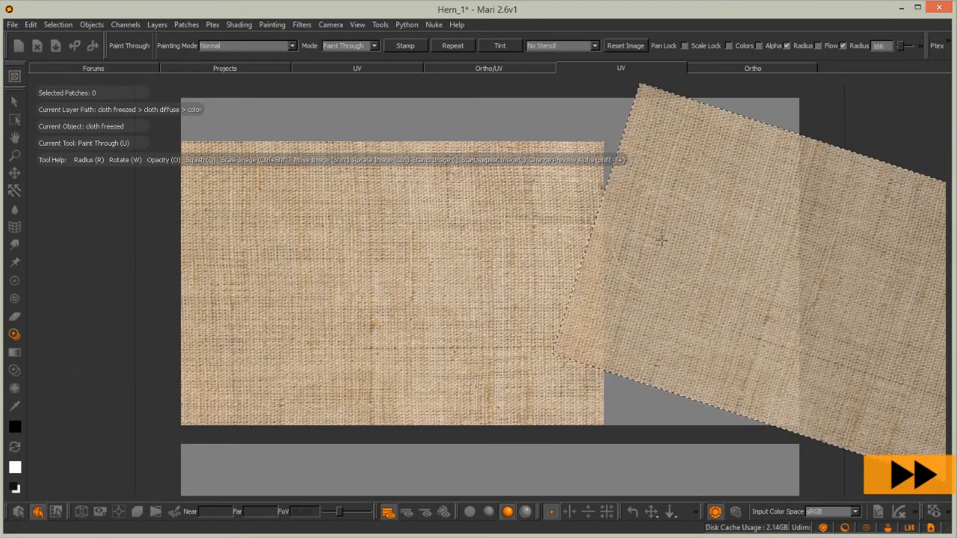
ctrl+drag(647, 256, 624, 307)
mouse_move(818, 393)
mouse_down()
mouse_move(818, 381)
mouse_move(662, 373)
mouse_move(748, 180)
mouse_move(634, 162)
mouse_up()
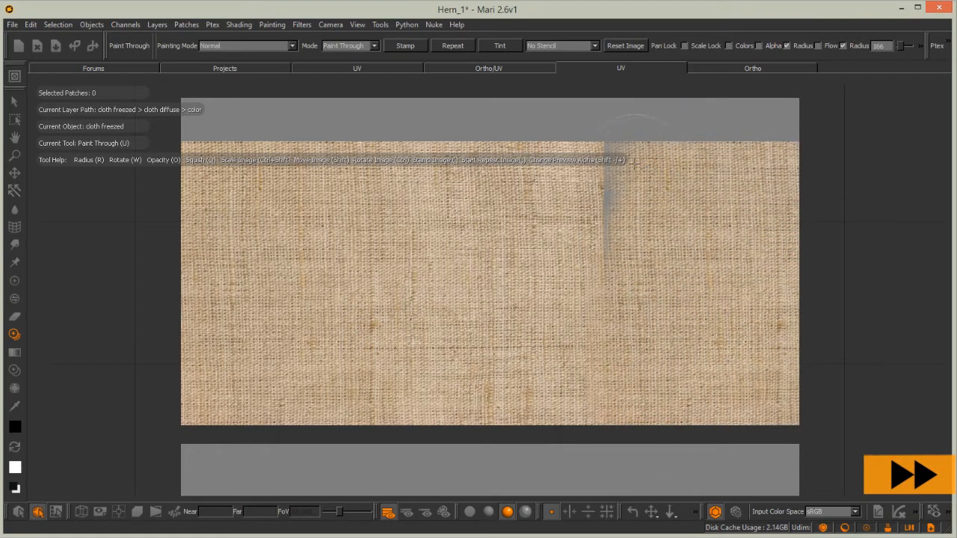
Paint the fabric along the unpainted upper edge of the strip, first on the left part and then on the right
mouse_move(694, 231)
shift+mouse_down()
mouse_move(660, 134)
mouse_move(258, 142)
mouse_move(267, 126)
mouse_move(259, 133)
shift+mouse_up()
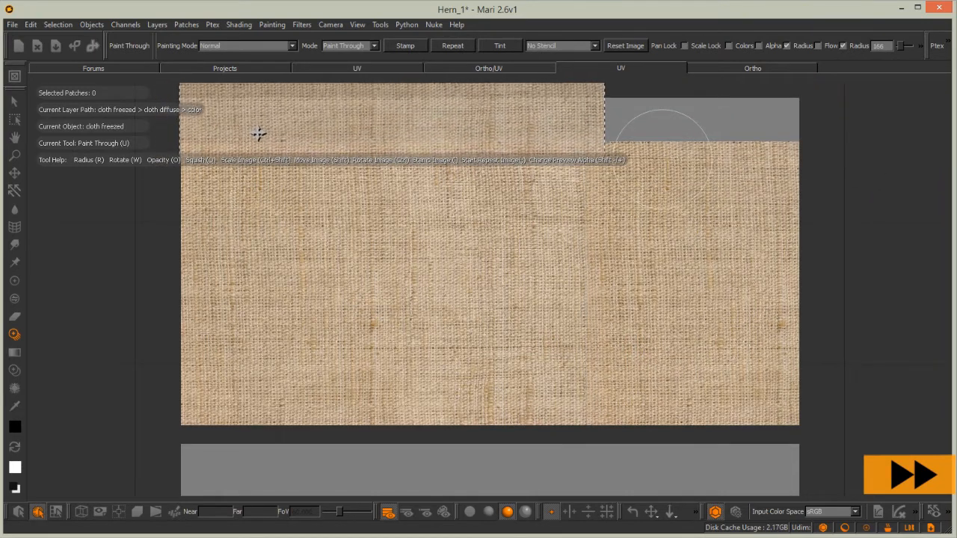
mouse_move(178, 92)
mouse_down()
mouse_move(590, 97)
mouse_move(208, 110)
mouse_up()
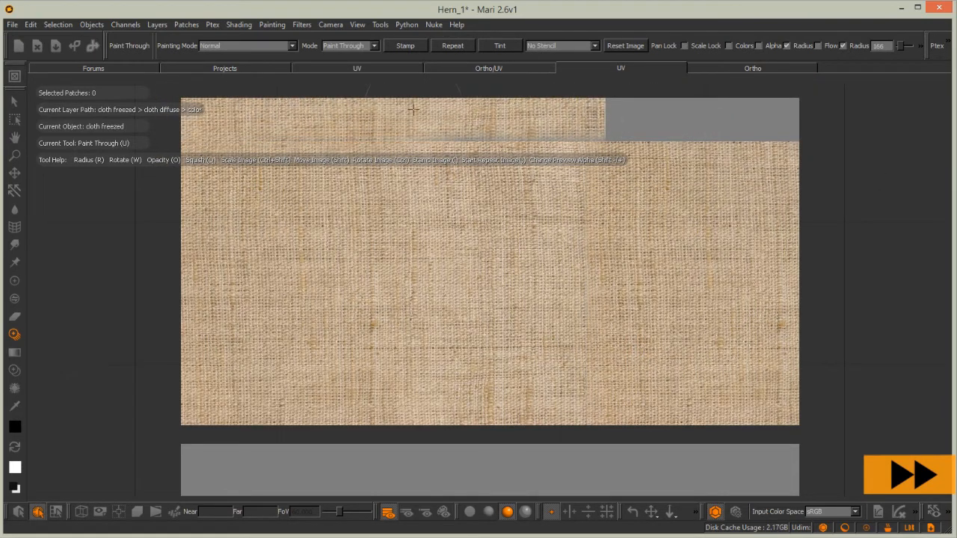
mouse_move(327, 127)
shift+mouse_down()
mouse_move(745, 154)
mouse_move(747, 187)
shift+mouse_up()
mouse_move(810, 102)
mouse_down()
mouse_move(259, 115)
mouse_move(271, 111)
mouse_up()
Blend the fabric seams with a brush radius of 138 and apply the finished paint to patch 1004's lower strip
key(k)
key(r)
mouse_move(124, 252)
mouse_down()
mouse_move(154, 224)
mouse_move(207, 89)
mouse_move(478, 100)
mouse_move(211, 139)
mouse_move(541, 145)
mouse_move(389, 166)
mouse_up()
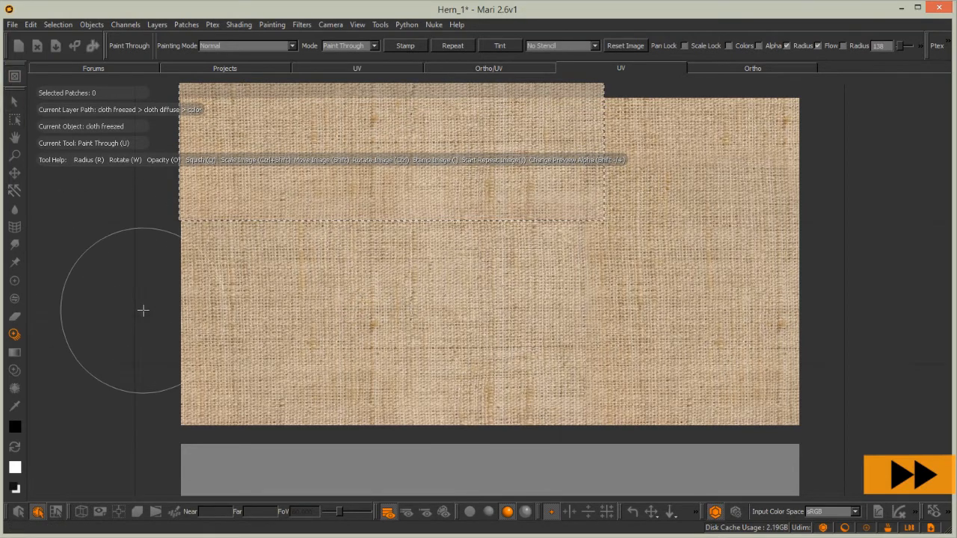
key(p)
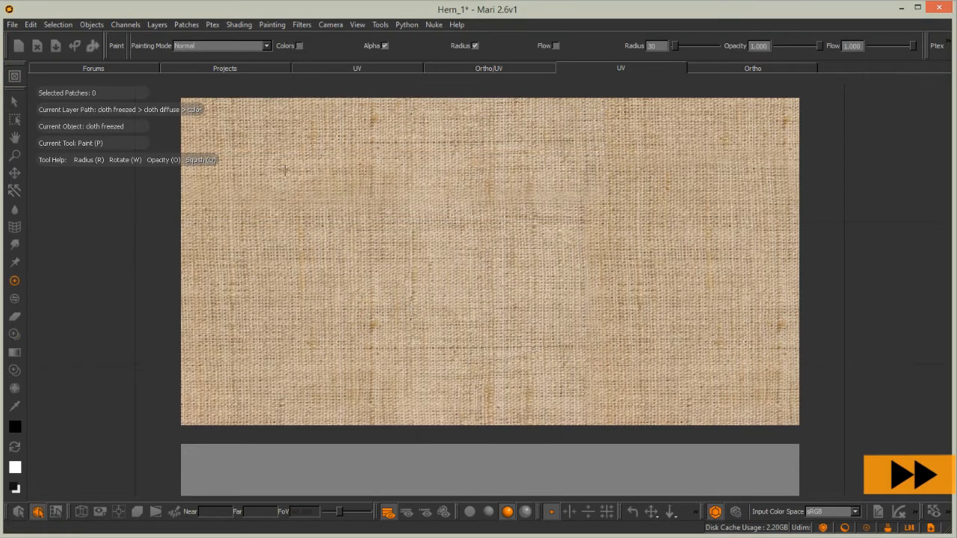
mouse_move(143, 346)
alt+middle_down()
mouse_move(150, 124)
mouse_move(132, 220)
alt+middle_up()
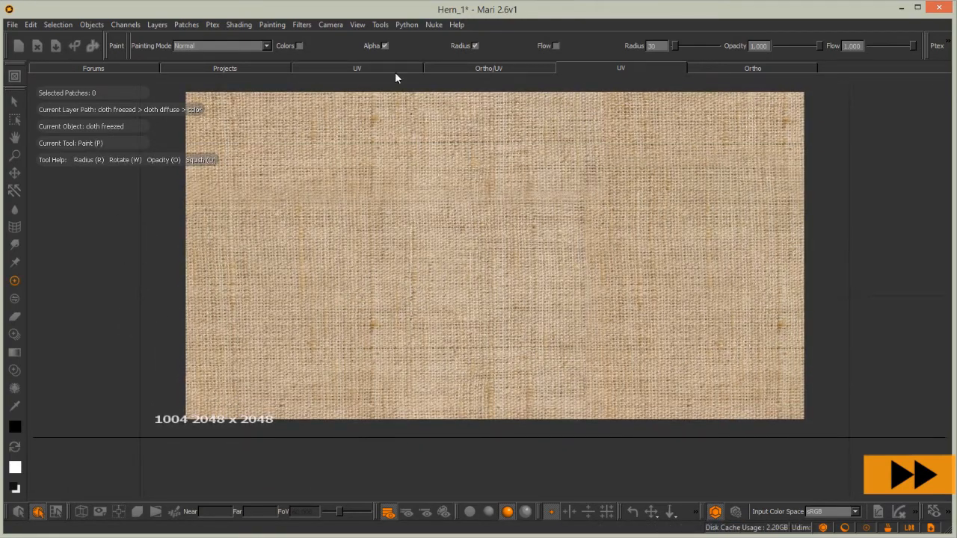
Examine the painted fabric on the 3D cloth beside its UVs, widening the 3D pane of the combined view
click(491, 69)
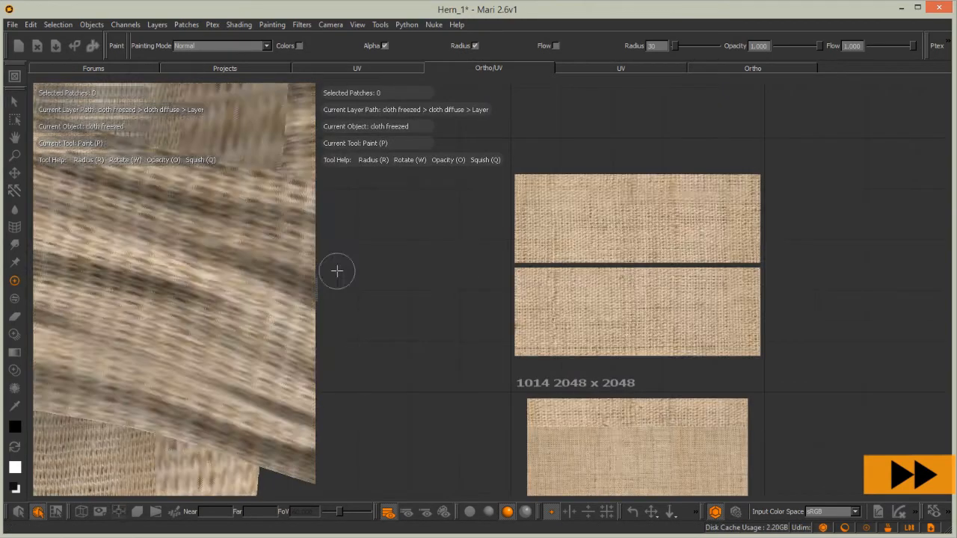
drag(317, 288, 466, 288)
key(a)
alt+drag(301, 314, 254, 309)
alt+right_drag(254, 310, 306, 314)
alt+middle_drag(306, 313, 310, 105)
alt+right_drag(309, 186, 284, 224)
mouse_move(284, 224)
alt+mouse_down()
mouse_move(329, 242)
mouse_move(299, 274)
mouse_move(329, 288)
alt+mouse_up()
alt+right_drag(329, 287, 352, 305)
Bring back the palettes, show the Shaders palette and add a BRDF shader
key(Tab)
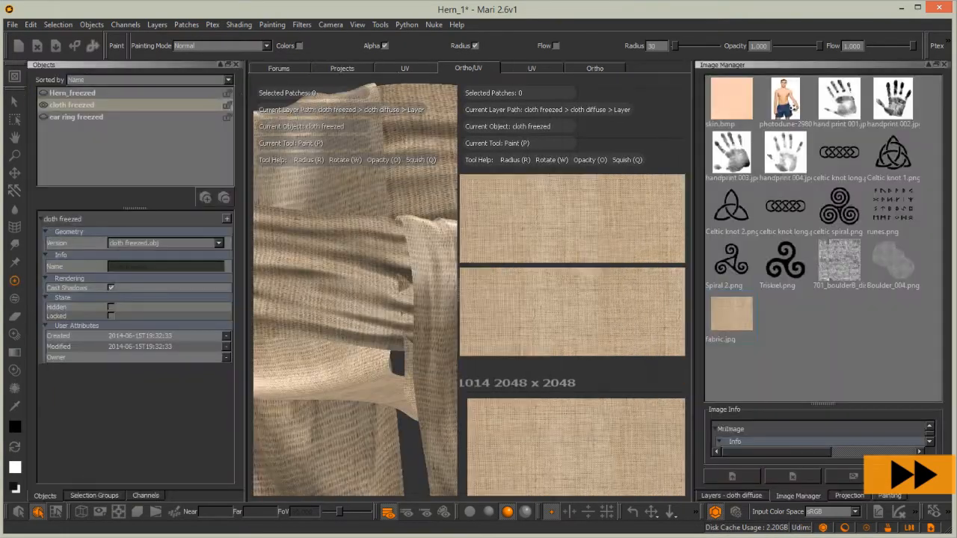
click(380, 25)
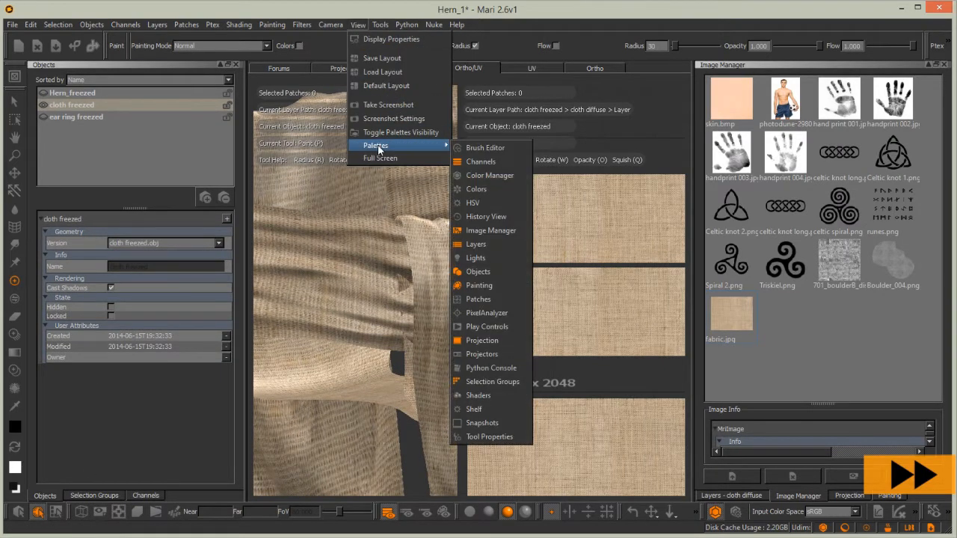
click(489, 367)
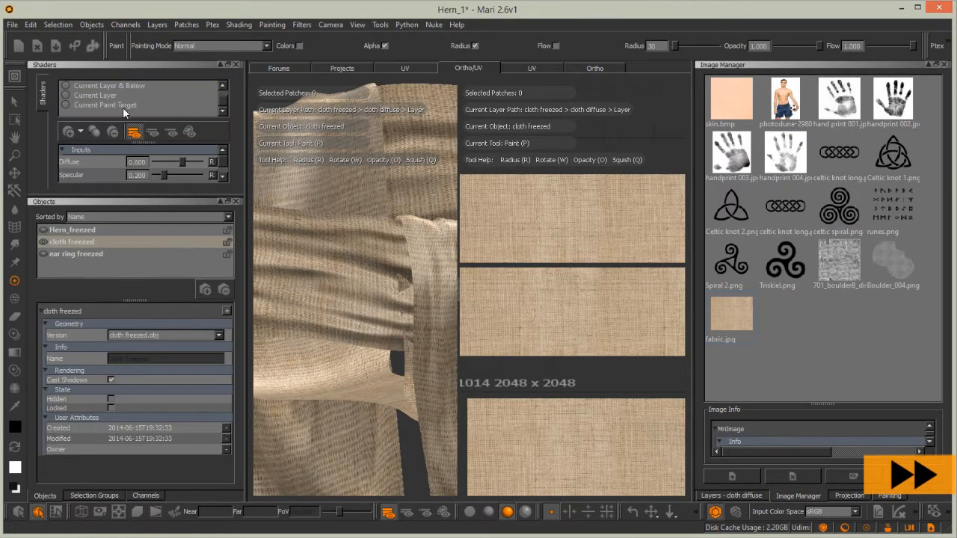
click(86, 131)
click(78, 208)
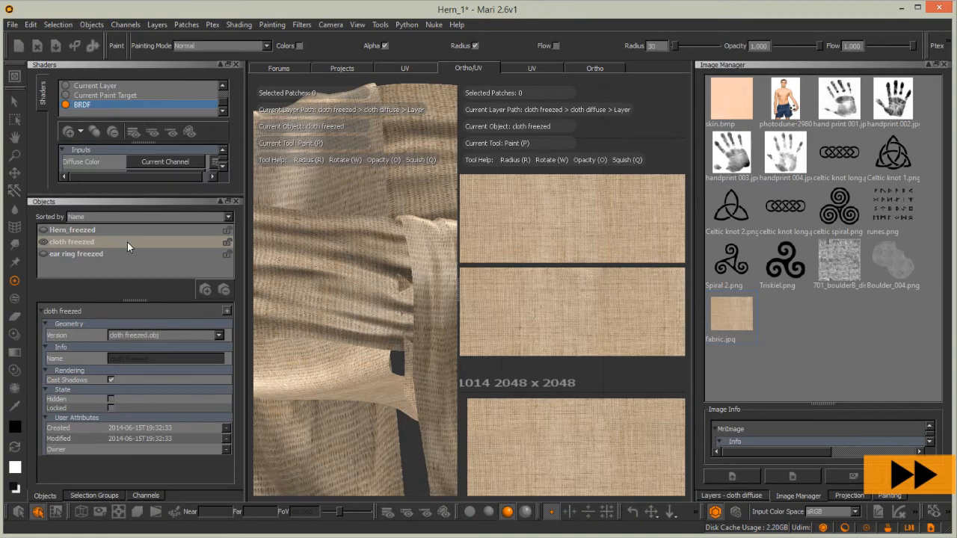
Enlarge the Shaders palette, lower the BRDF shader's diffuse to 0.691 and assign the cloth bump channel as its bump input
drag(183, 196, 166, 333)
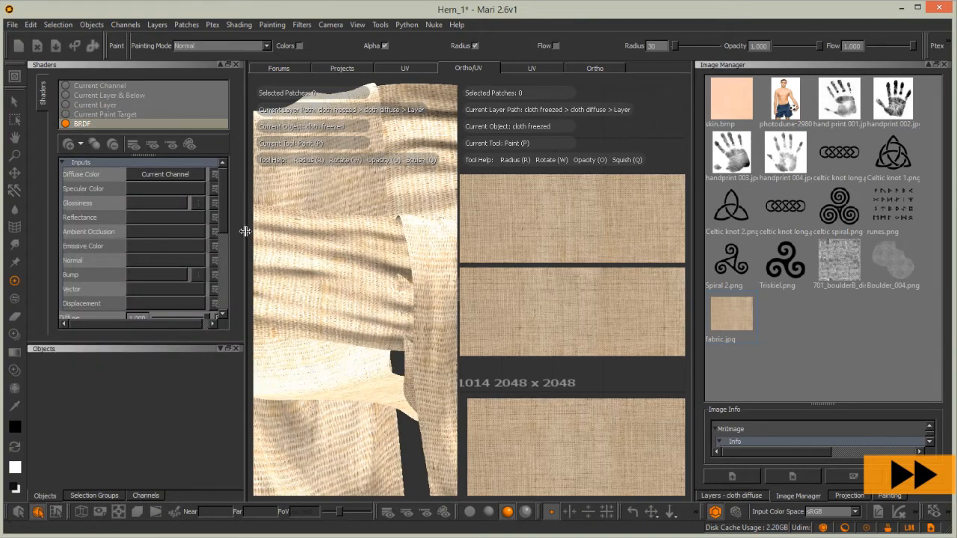
drag(245, 231, 298, 229)
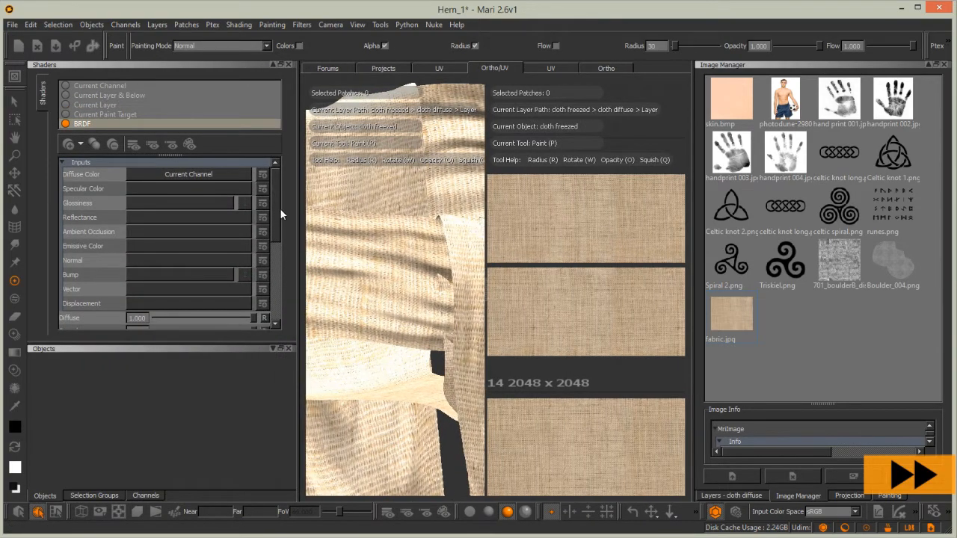
scroll(284, 217, down, 3)
drag(252, 252, 222, 253)
scroll(277, 190, up, 3)
click(179, 274)
click(150, 297)
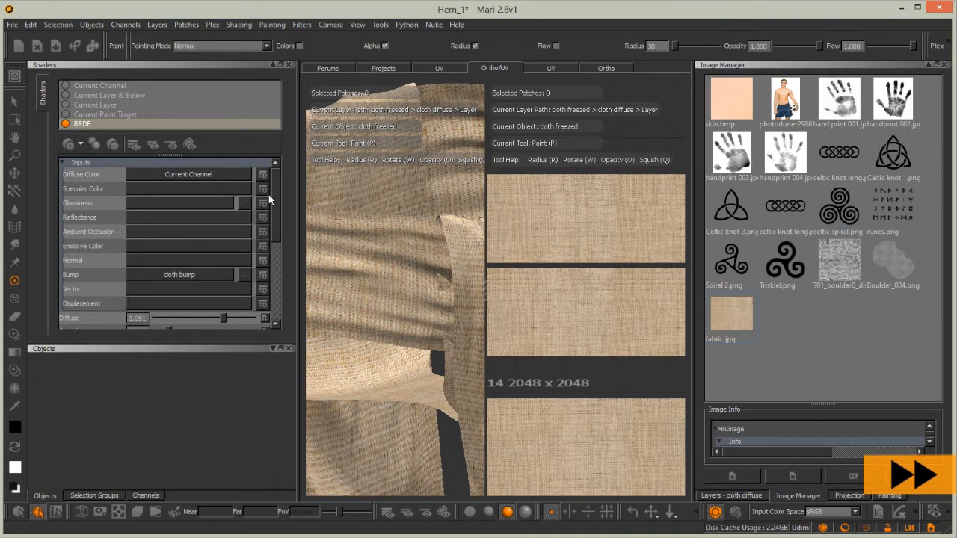
Collapse the Shaders palette, narrow the palette column and examine the cloth from several angles in the Ortho view
click(272, 65)
drag(298, 85, 225, 86)
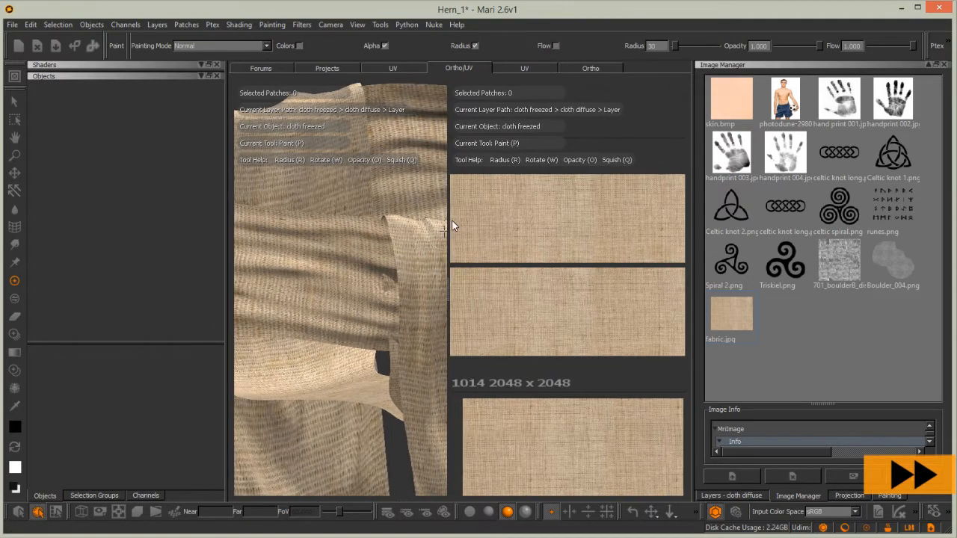
click(582, 70)
alt+drag(490, 246, 514, 336)
alt+middle_drag(515, 335, 488, 275)
alt+right_drag(488, 275, 515, 255)
mouse_move(516, 254)
alt+mouse_down()
mouse_move(388, 186)
mouse_move(421, 213)
alt+mouse_up()
Open the cloth diffuse and cloth bump layer stacks side by side and share the color layer into cloth bump
click(200, 76)
click(145, 496)
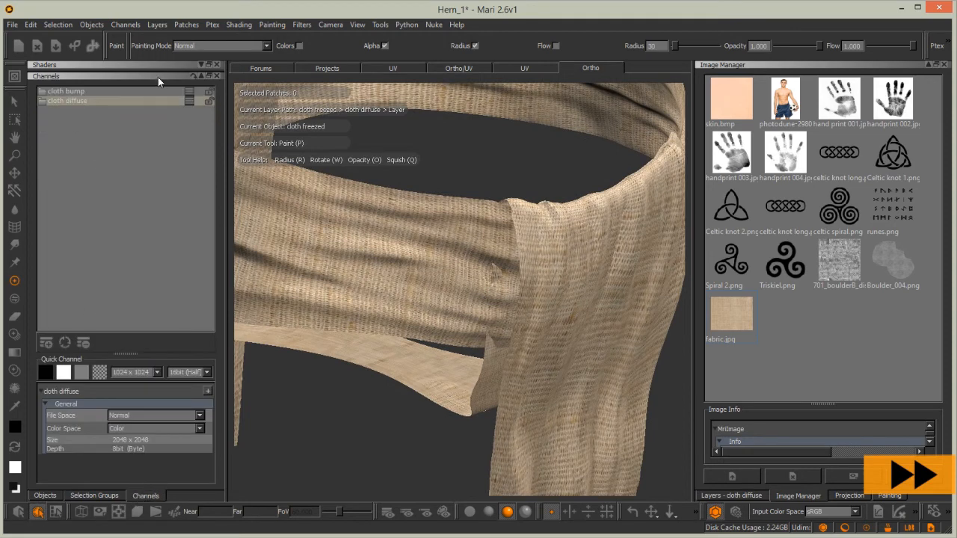
click(189, 100)
drag(243, 108, 321, 153)
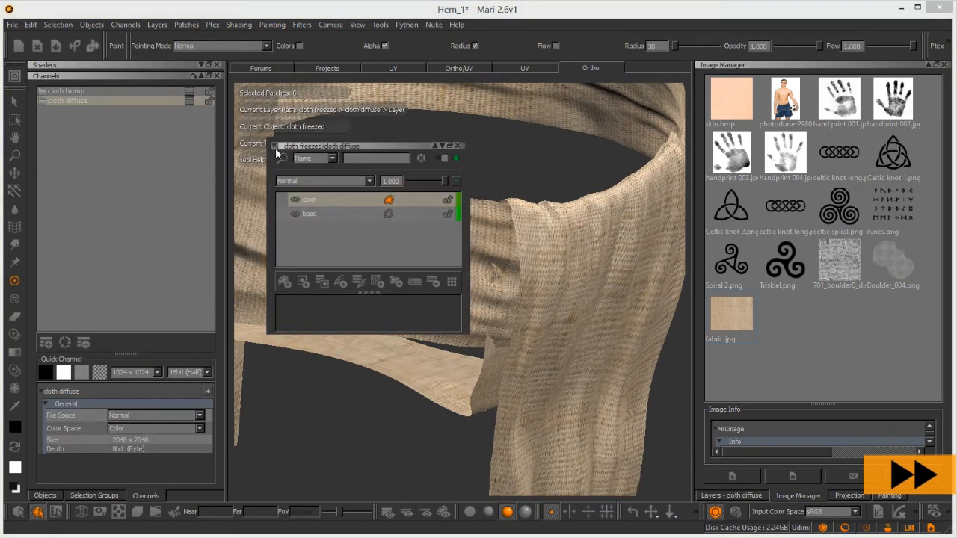
click(189, 91)
drag(239, 101, 539, 151)
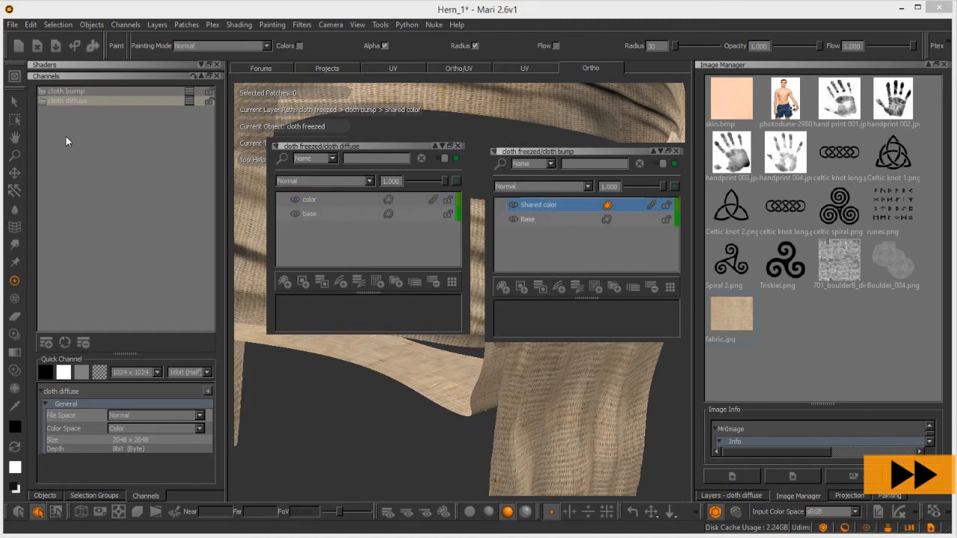
Bring back the Shaders palette, move both floating layer stacks lower over the viewport and select the BRDF shader
alt+drag(535, 415, 449, 396)
alt+middle_drag(449, 396, 429, 384)
alt+right_drag(429, 384, 391, 423)
alt+drag(391, 423, 438, 420)
click(54, 496)
click(95, 495)
click(136, 500)
click(201, 65)
drag(414, 147, 409, 310)
drag(546, 153, 566, 284)
scroll(185, 105, down, 1)
click(185, 106)
Enlarge the Shaders palette, set the BRDF shader's bump weight to 0.896 and inspect the weave up close
alt+middle_drag(435, 238, 450, 103)
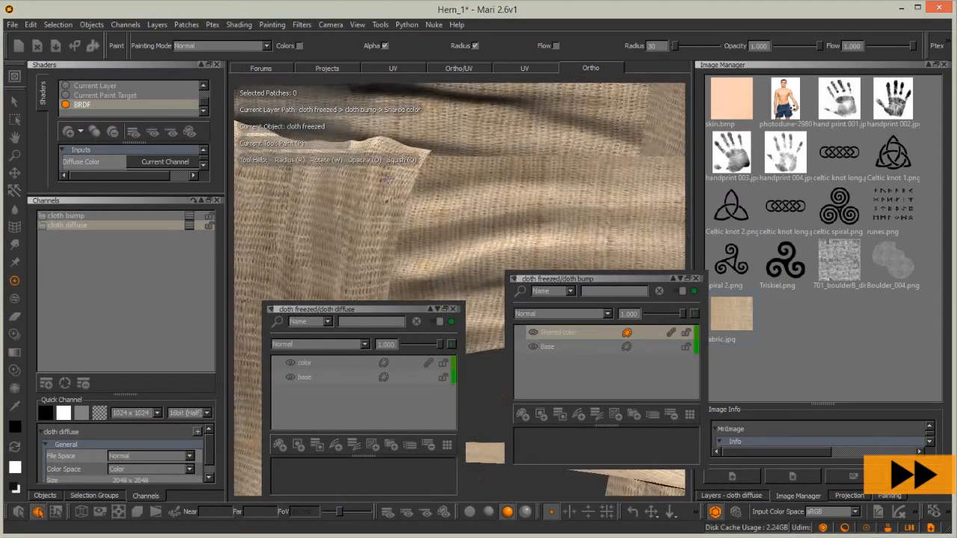
alt+right_drag(450, 103, 359, 180)
double_click(97, 203)
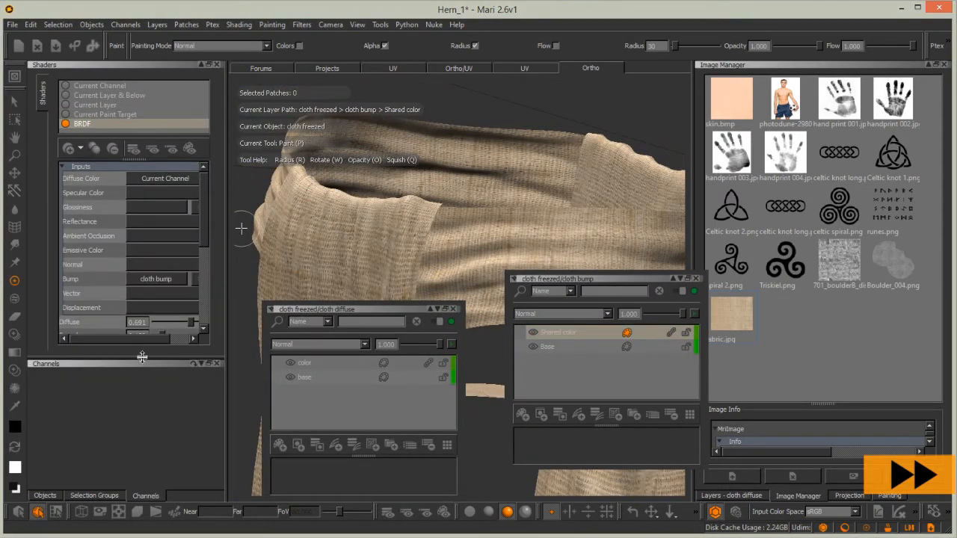
drag(228, 307, 267, 284)
scroll(112, 236, down, 3)
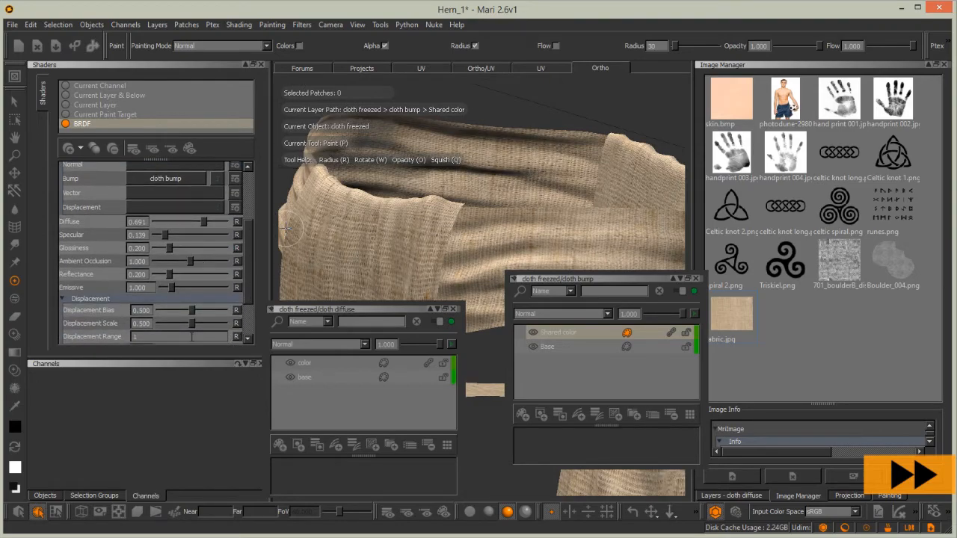
scroll(245, 223, down, 3)
drag(173, 324, 179, 324)
alt+right_drag(329, 224, 403, 209)
alt+drag(403, 209, 456, 194)
mouse_move(456, 195)
alt+right_down()
mouse_move(392, 213)
mouse_move(536, 194)
mouse_move(448, 201)
alt+right_up()
alt+drag(448, 202, 395, 204)
alt+right_drag(395, 204, 486, 216)
Try a Saturation adjustment layer above the shared color layer in cloth bump, lower its saturation, and delete it
click(578, 415)
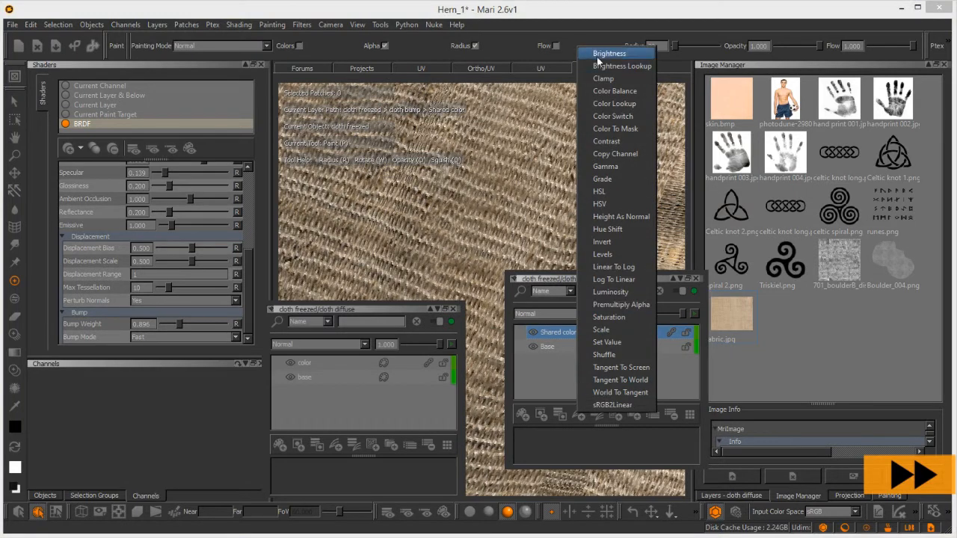
click(561, 245)
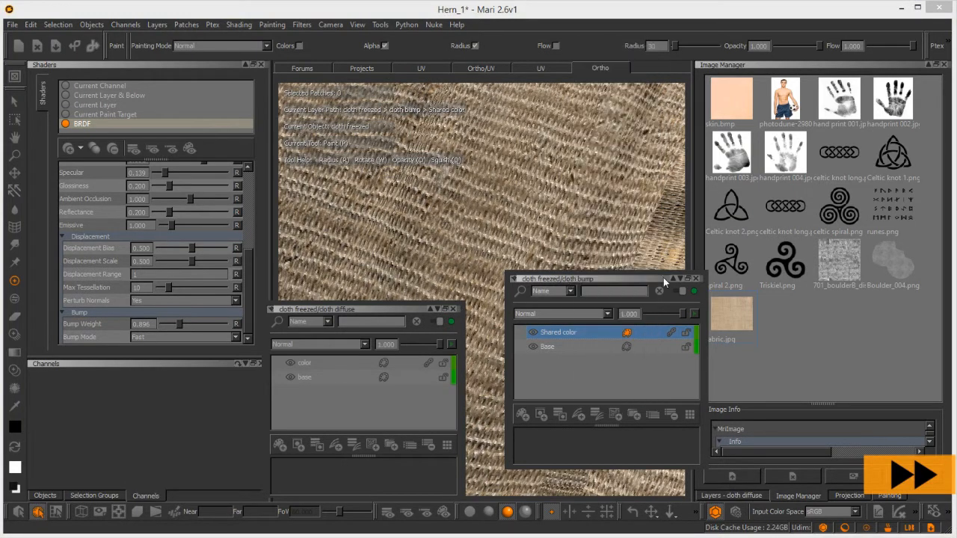
click(578, 411)
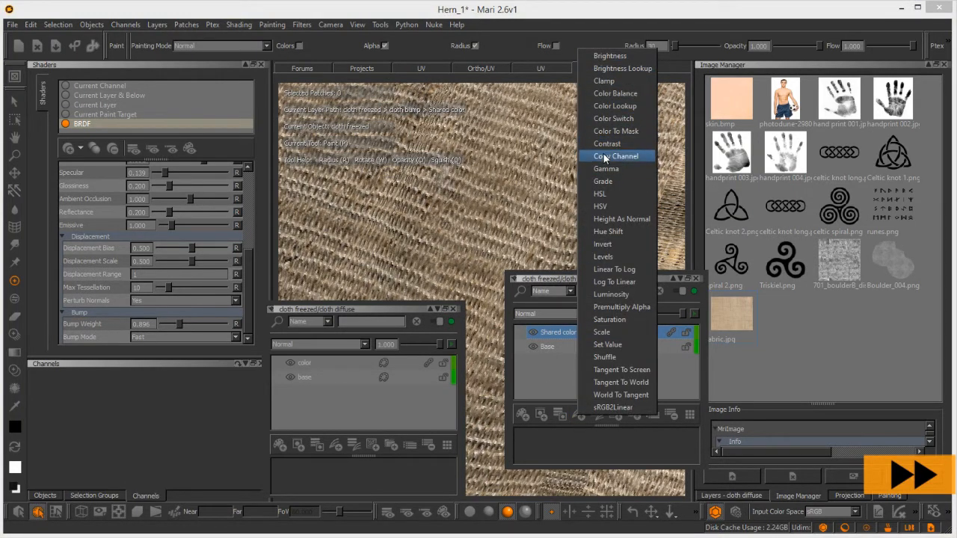
click(609, 320)
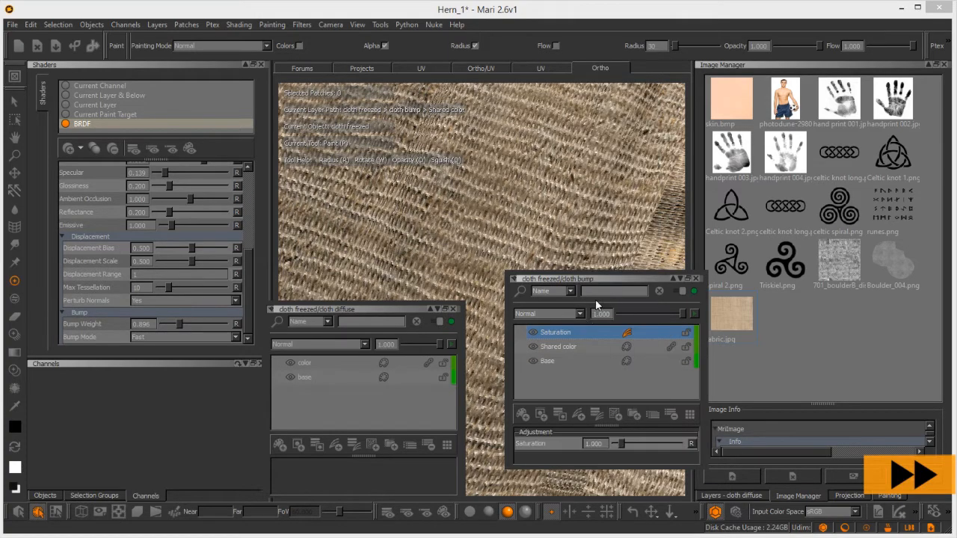
alt+right_drag(507, 186, 426, 187)
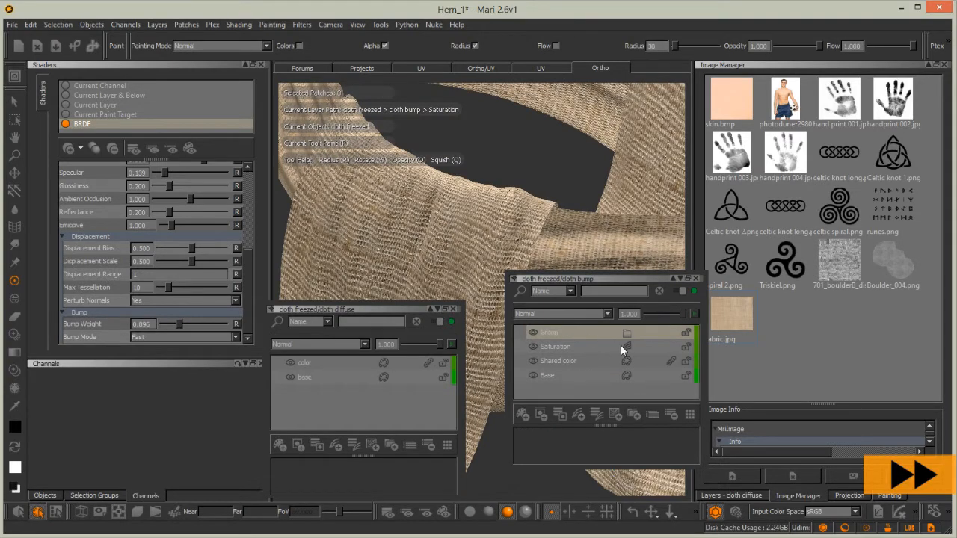
click(621, 346)
mouse_move(624, 442)
mouse_down()
mouse_move(713, 429)
mouse_move(615, 439)
mouse_up()
key(Delete)
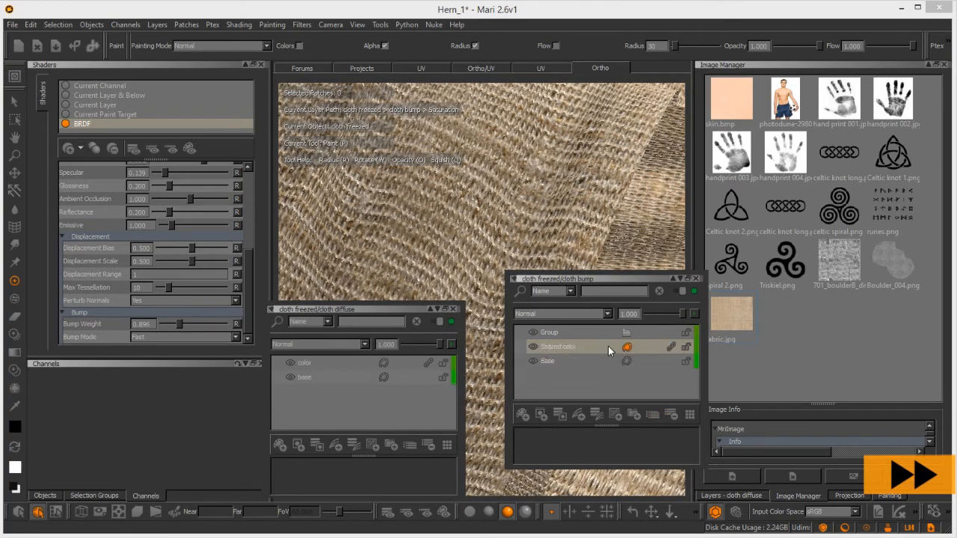
Close both floating layer stacks and show the Channels palette in place of the Shaders palette
click(696, 279)
click(453, 309)
alt+right_drag(506, 246, 501, 369)
alt+drag(501, 370, 479, 344)
alt+right_drag(479, 344, 475, 271)
click(93, 496)
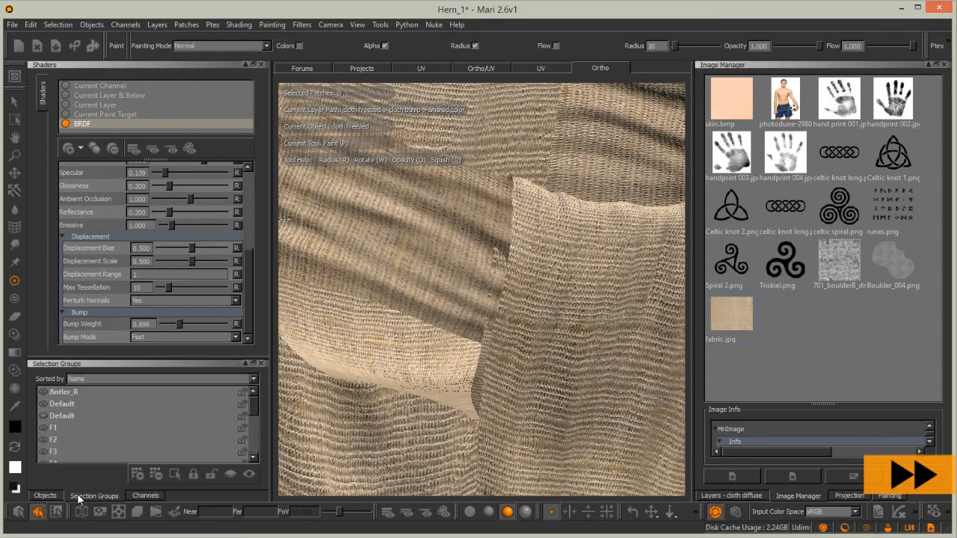
click(137, 496)
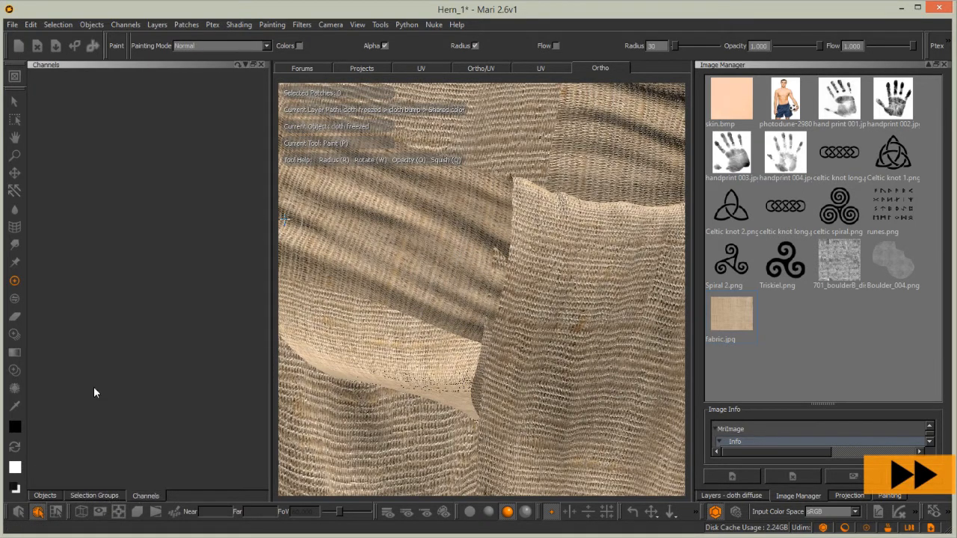
click(245, 65)
Add a layer named stains on top of the cloth diffuse stack and set its blend mode to Multiply
click(731, 496)
click(733, 118)
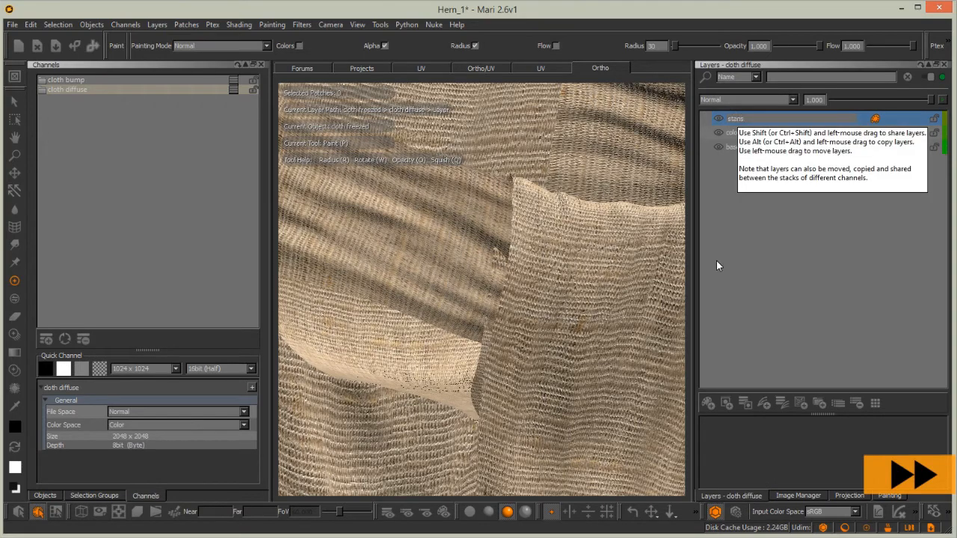
key(BackSpace)
key(BackSpace)
text(ins)
key(Return)
alt+right_drag(533, 219, 493, 277)
alt+drag(493, 277, 473, 248)
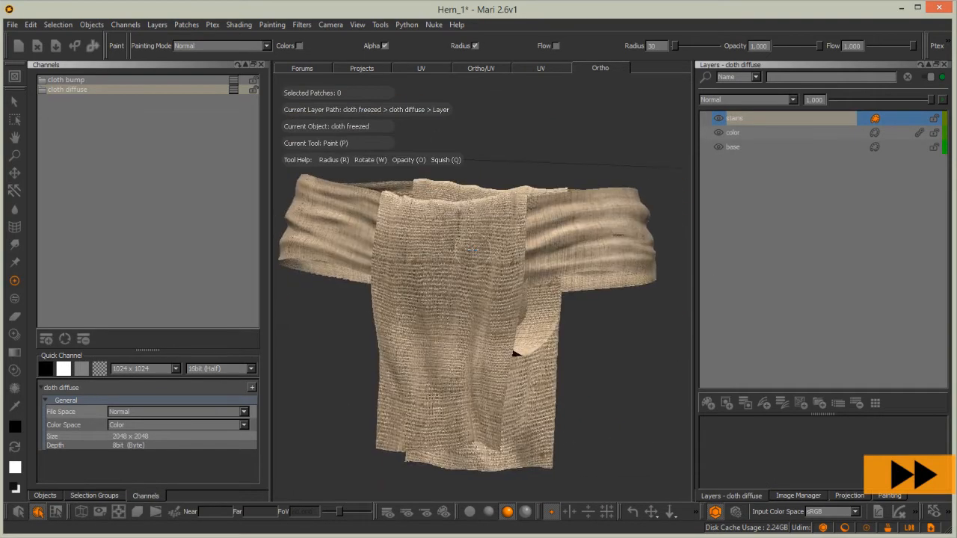
click(792, 100)
click(726, 145)
Choose the oily drip brush from the Hard Surface Brushes shelf and a brown paint color
key(k)
click(516, 207)
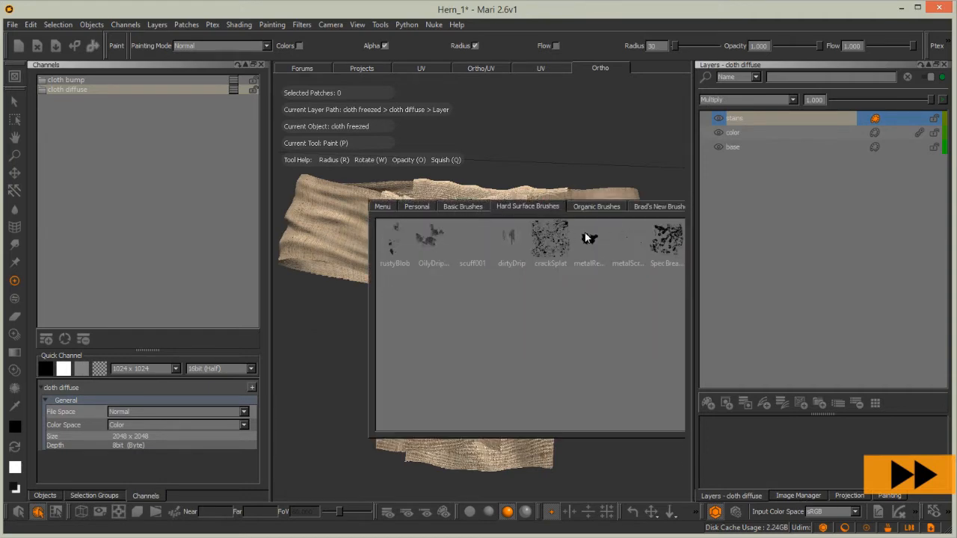
click(434, 236)
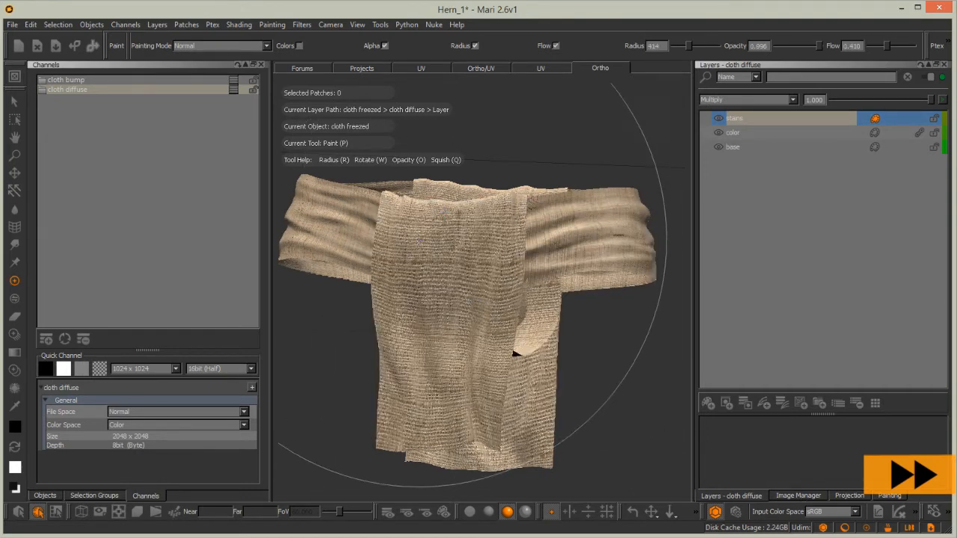
key(k)
click(323, 188)
Enable the Edge Mask in the projection settings and return to the cloth diffuse layers
alt+drag(507, 246, 441, 246)
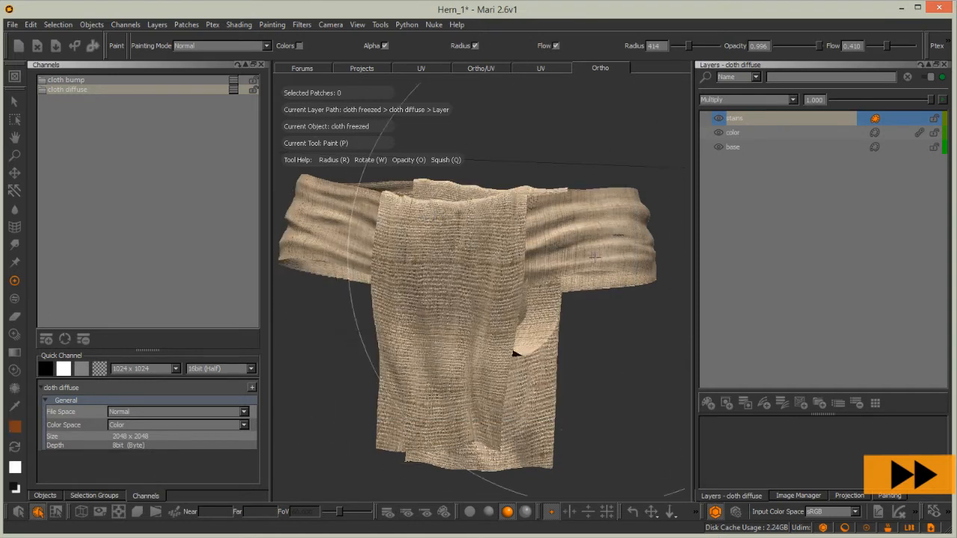
scroll(505, 265, down, 2)
click(845, 494)
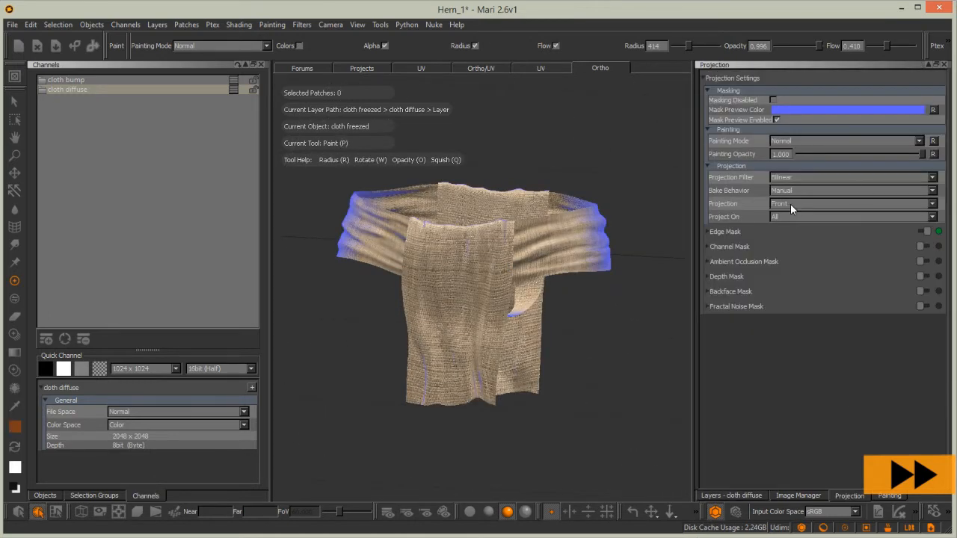
click(728, 496)
scroll(441, 277, up, 3)
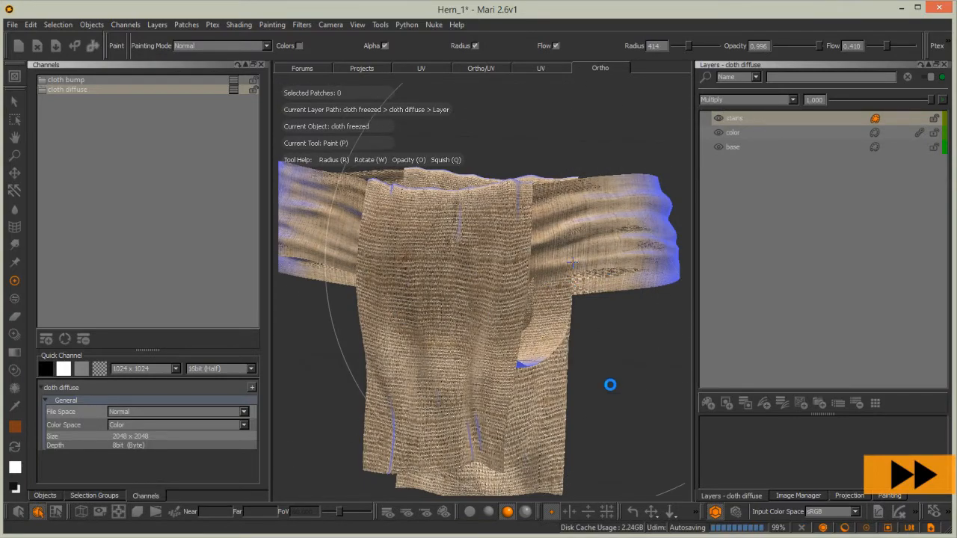
Undo a first test stain, reduce the brush radius to 194 and dab brown stains along the cloth band
alt+drag(598, 355, 573, 325)
alt+middle_drag(573, 324, 483, 326)
alt+right_drag(483, 327, 559, 361)
click(499, 370)
key(ctrl+z)
key(r)
drag(548, 396, 467, 396)
click(523, 326)
click(476, 352)
click(591, 397)
click(351, 359)
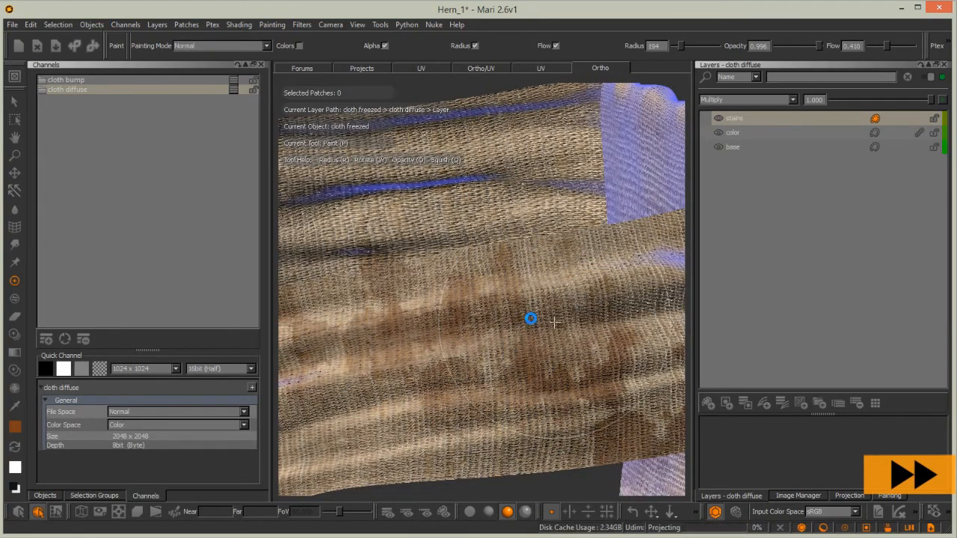
Paint brown stains across the lower half of the front flap
alt+right_drag(531, 319, 463, 328)
alt+drag(463, 327, 485, 280)
drag(529, 400, 383, 229)
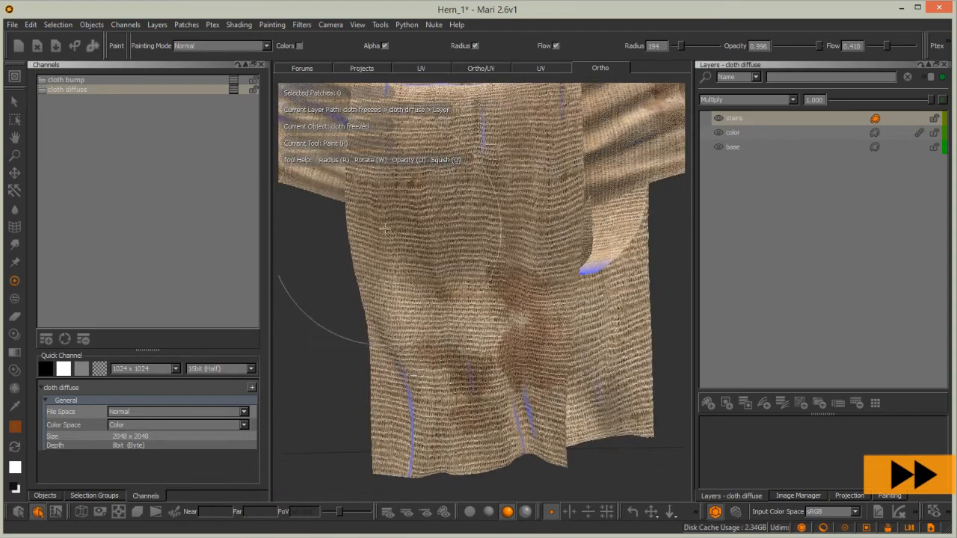
Stain another side of the band, undo the unwanted strokes and lower the stains layer's opacity to 0.536
alt+drag(376, 289, 472, 259)
alt+drag(408, 376, 507, 219)
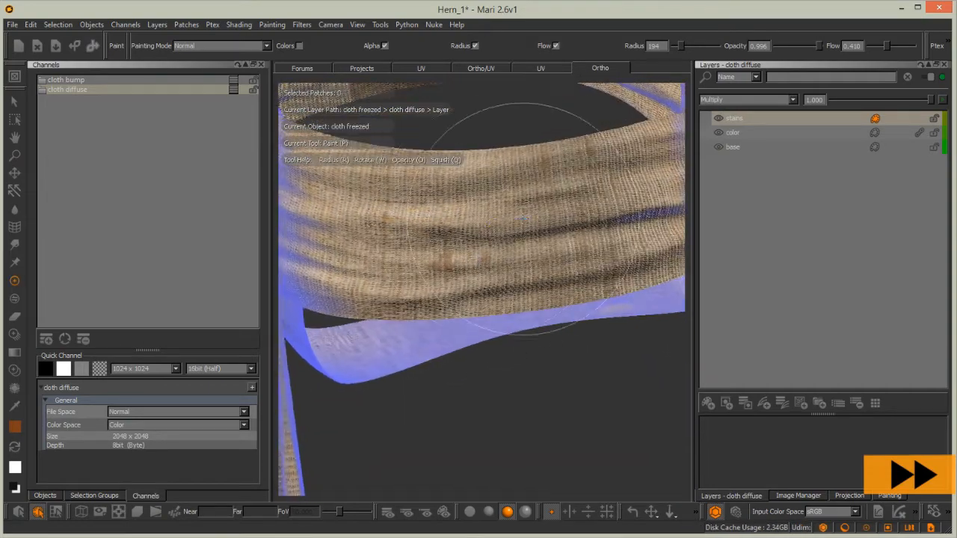
alt+drag(530, 374, 506, 374)
key(ctrl+z)
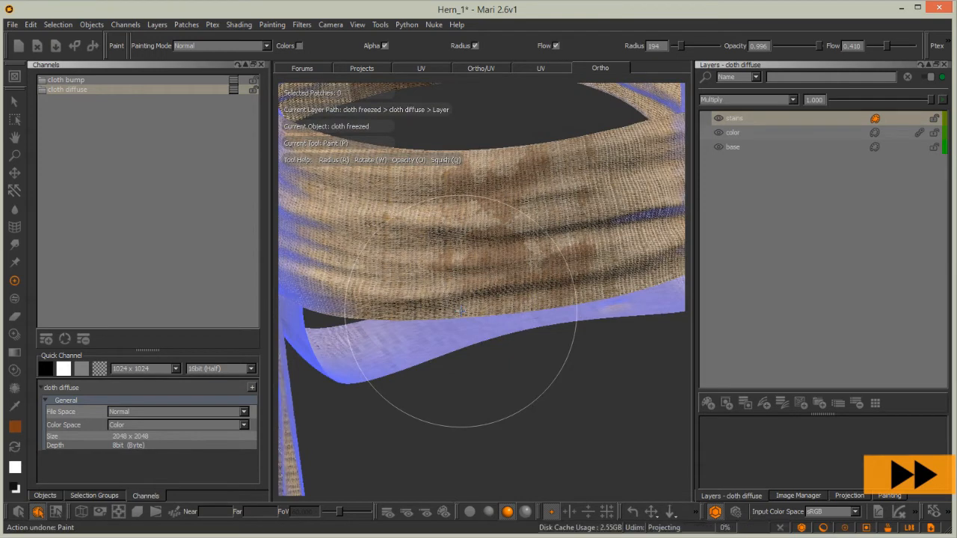
key(b)
alt+drag(501, 271, 568, 271)
key(ctrl+z)
click(921, 102)
alt+drag(460, 365, 425, 236)
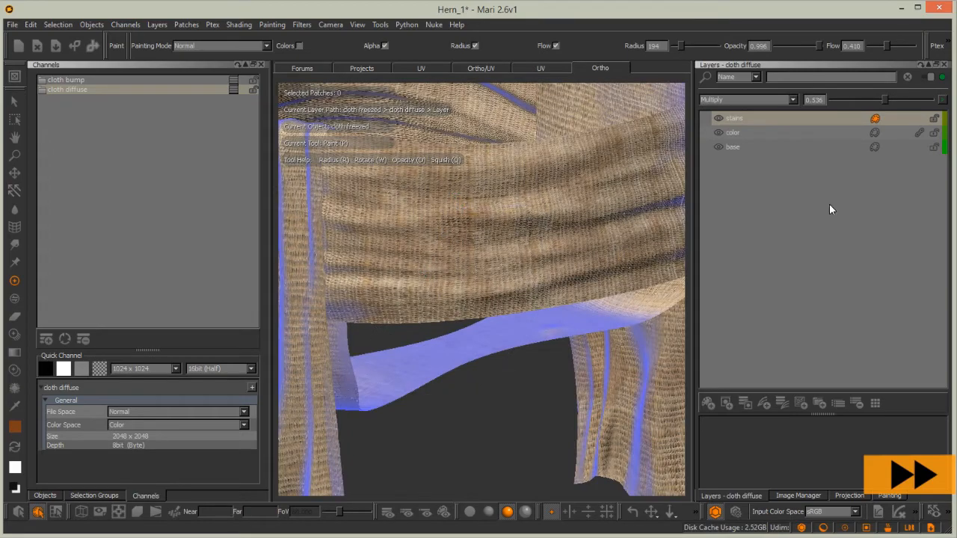
Hide the palettes, turn to the other hanging flap and paint and bake brown stains on it
mouse_move(434, 283)
alt+mouse_down()
mouse_move(427, 256)
mouse_move(440, 254)
mouse_move(487, 277)
mouse_move(501, 311)
mouse_move(489, 252)
mouse_move(530, 395)
alt+mouse_up()
key(Tab)
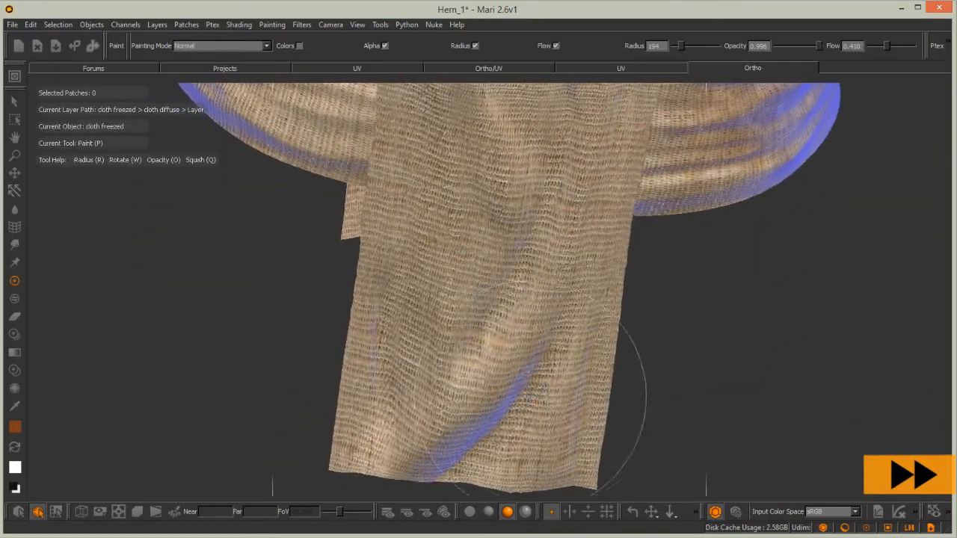
mouse_move(401, 366)
mouse_down()
mouse_move(388, 371)
mouse_move(389, 353)
mouse_up()
key(b)
key(b)
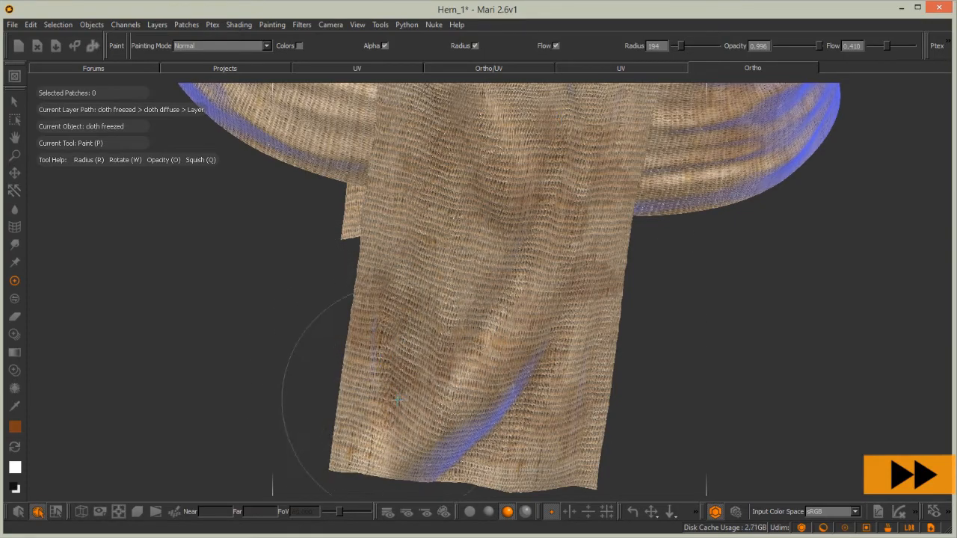
Resize the brush and continue the brown stains around the side of the band
alt+drag(377, 365, 554, 343)
alt+drag(406, 320, 478, 283)
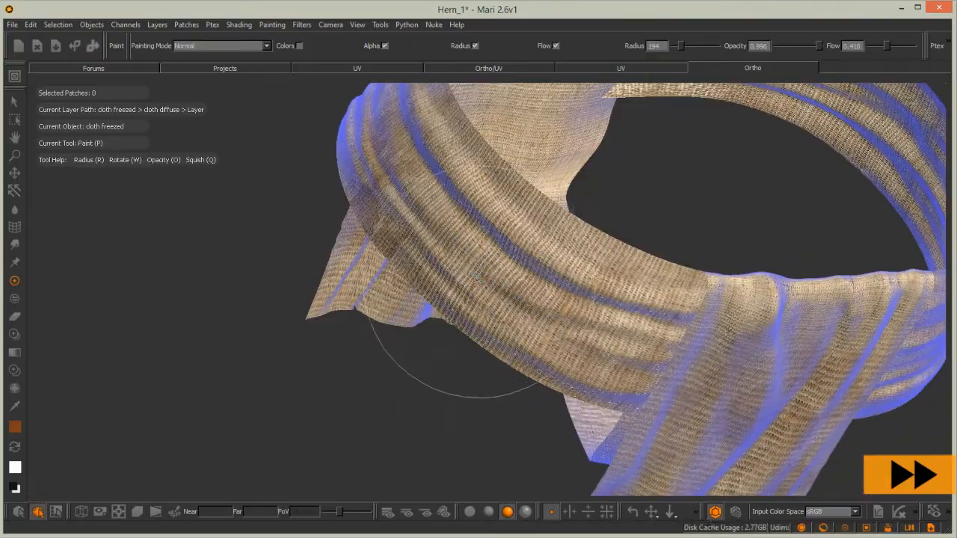
alt+drag(624, 214, 464, 232)
key(r)
mouse_move(477, 299)
mouse_down()
mouse_move(520, 319)
mouse_move(456, 381)
mouse_move(469, 348)
mouse_move(545, 278)
mouse_move(491, 277)
mouse_up()
mouse_move(509, 363)
alt+mouse_down()
mouse_move(491, 335)
mouse_move(527, 261)
mouse_move(564, 234)
alt+mouse_up()
alt+middle_drag(564, 234, 636, 378)
mouse_move(637, 378)
alt+mouse_down()
mouse_move(600, 219)
mouse_move(590, 246)
mouse_move(609, 292)
mouse_move(568, 279)
mouse_move(536, 344)
alt+mouse_up()
Switch to another brush from the shelf, enlarge its radius to 428 and undo a test stroke on the band
key(k)
click(457, 330)
key(k)
click(613, 175)
drag(729, 267, 727, 356)
click(599, 229)
key(r)
drag(494, 319, 673, 293)
drag(643, 293, 546, 354)
key(ctrl+z)
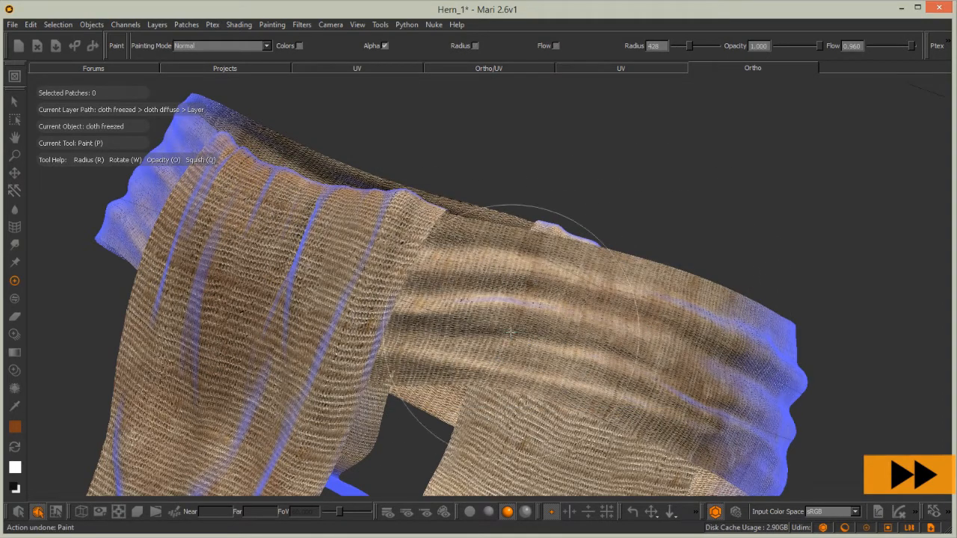
Change the foreground paint color from brown to a bright yellow-orange
click(16, 426)
click(739, 134)
click(756, 111)
click(801, 186)
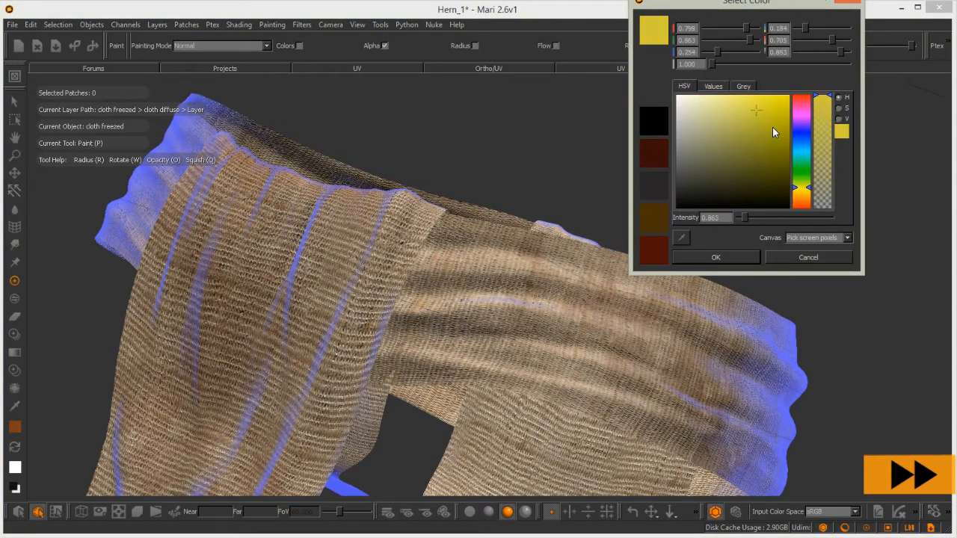
click(716, 257)
Restore the palettes, add a top layer named 1 to cloth diffuse and tint the flap at 0.241 layer opacity
key(ctrl+h)
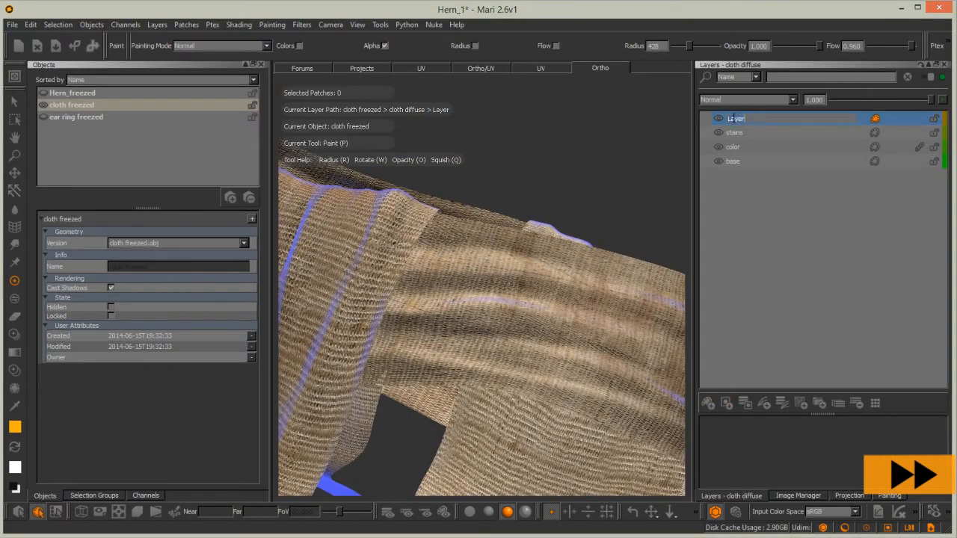
double_click(733, 118)
text(1)
alt+middle_drag(618, 169, 455, 295)
alt+drag(455, 295, 478, 292)
mouse_move(478, 291)
alt+middle_down()
mouse_move(509, 289)
mouse_move(549, 187)
alt+middle_up()
mouse_move(550, 187)
alt+mouse_down()
mouse_move(515, 232)
mouse_move(433, 275)
alt+mouse_up()
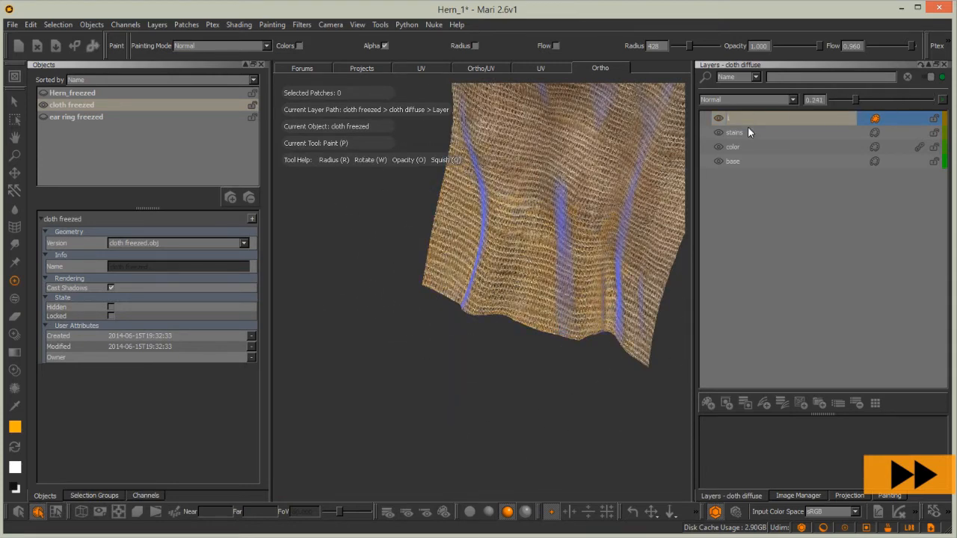
Continue painting the yellow-orange tint over the middle and upper parts of the front flap
alt+drag(516, 265, 504, 269)
alt+middle_drag(504, 269, 478, 284)
alt+drag(479, 285, 474, 297)
alt+middle_drag(474, 297, 465, 324)
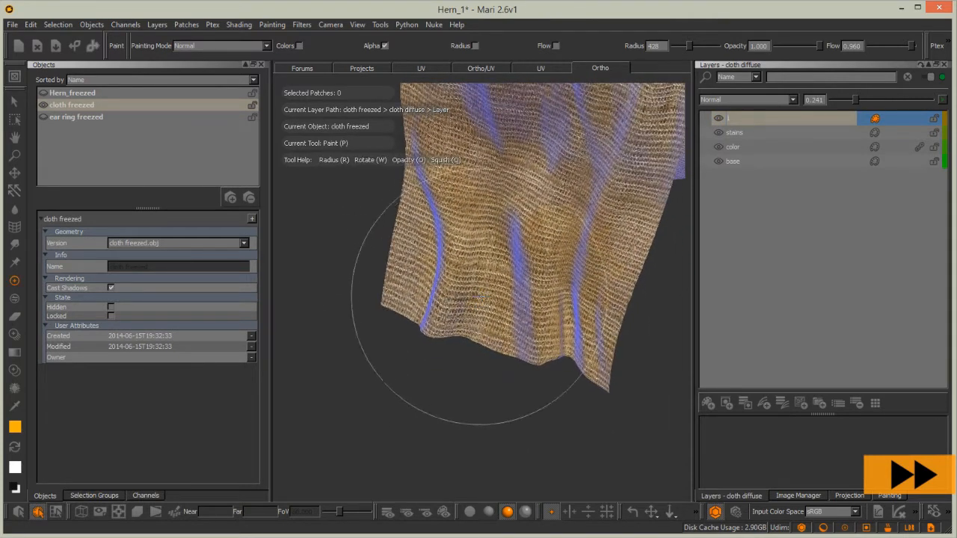
alt+middle_drag(530, 287, 479, 419)
alt+middle_drag(516, 246, 464, 355)
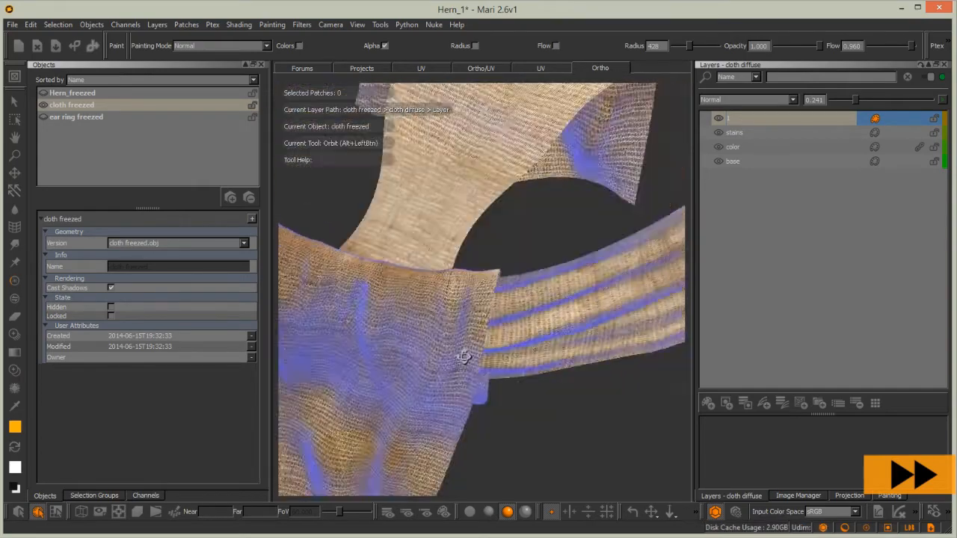
alt+drag(464, 354, 500, 351)
alt+right_drag(501, 330, 515, 352)
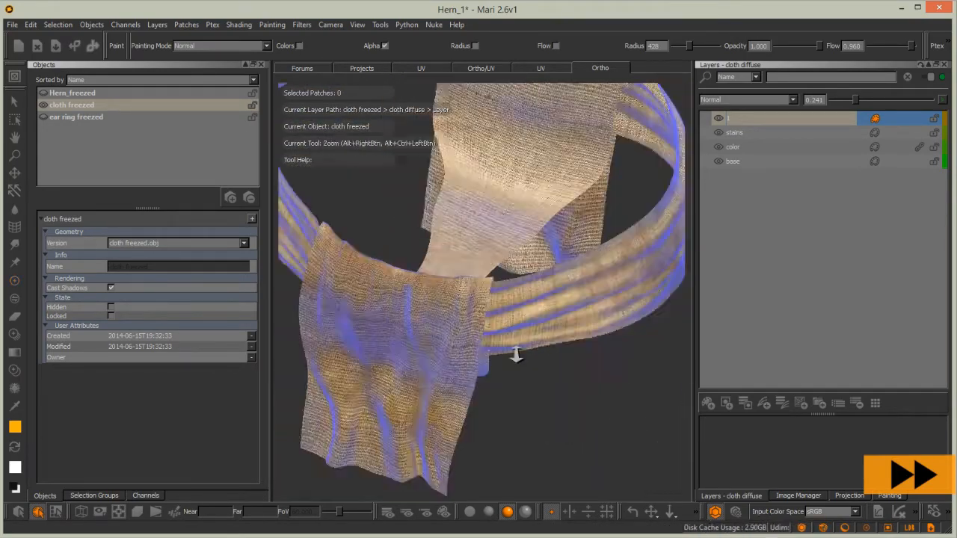
Paint the yellow-orange tint around the cloth band from several angles
alt+drag(515, 352, 515, 301)
alt+right_drag(515, 300, 461, 242)
alt+drag(461, 241, 555, 262)
alt+middle_drag(555, 262, 439, 288)
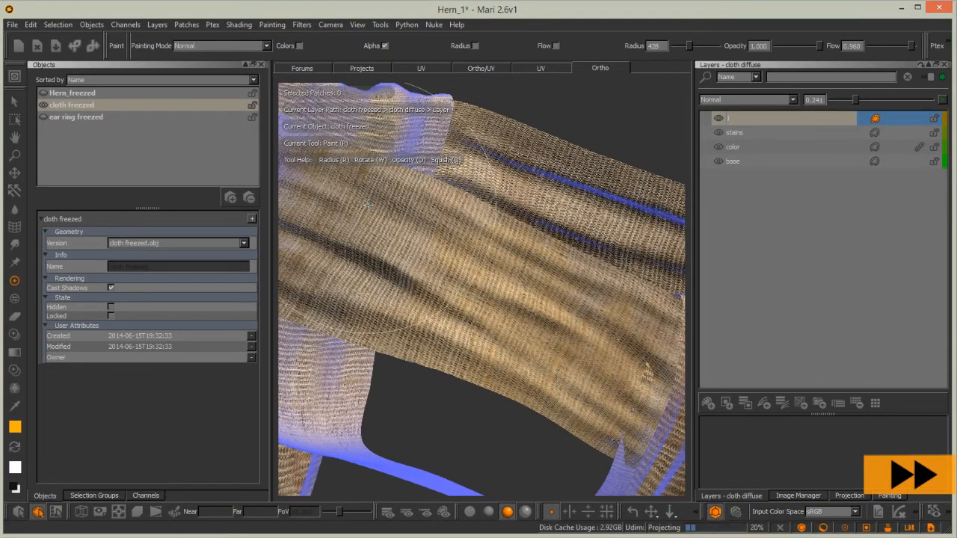
alt+right_drag(367, 204, 478, 376)
alt+drag(478, 376, 483, 299)
alt+right_drag(483, 299, 494, 290)
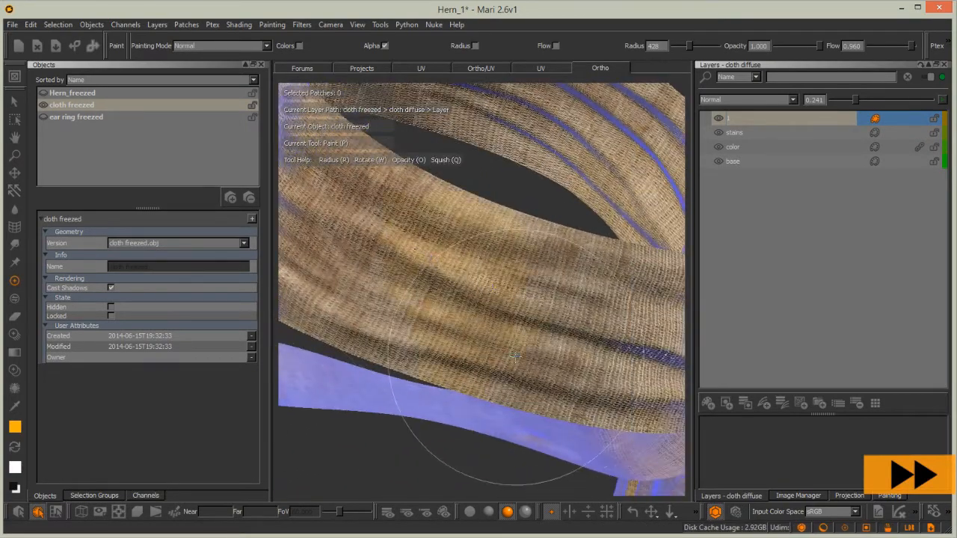
Add a top layer named 2 to the cloth diffuse layers and hide the palettes to face the front flap
alt+middle_drag(477, 347, 488, 294)
mouse_move(495, 342)
alt+mouse_down()
mouse_move(474, 284)
mouse_move(573, 346)
mouse_move(449, 338)
mouse_move(498, 160)
mouse_move(531, 217)
alt+mouse_up()
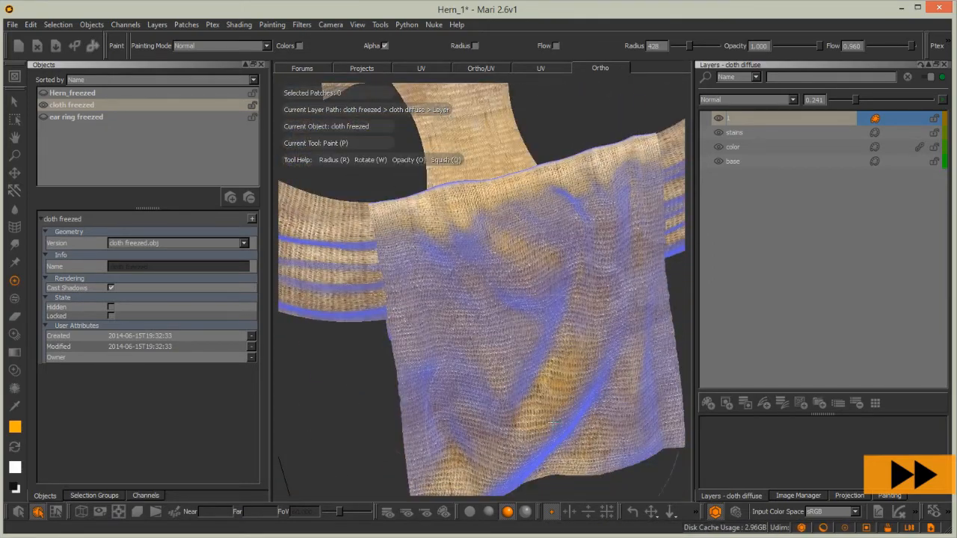
alt+drag(432, 409, 463, 326)
alt+middle_drag(464, 326, 420, 339)
mouse_move(421, 340)
alt+mouse_down()
mouse_move(437, 391)
mouse_move(449, 329)
alt+mouse_up()
alt+right_drag(448, 329, 478, 246)
mouse_move(478, 246)
alt+mouse_down()
mouse_move(577, 318)
mouse_move(555, 227)
alt+mouse_up()
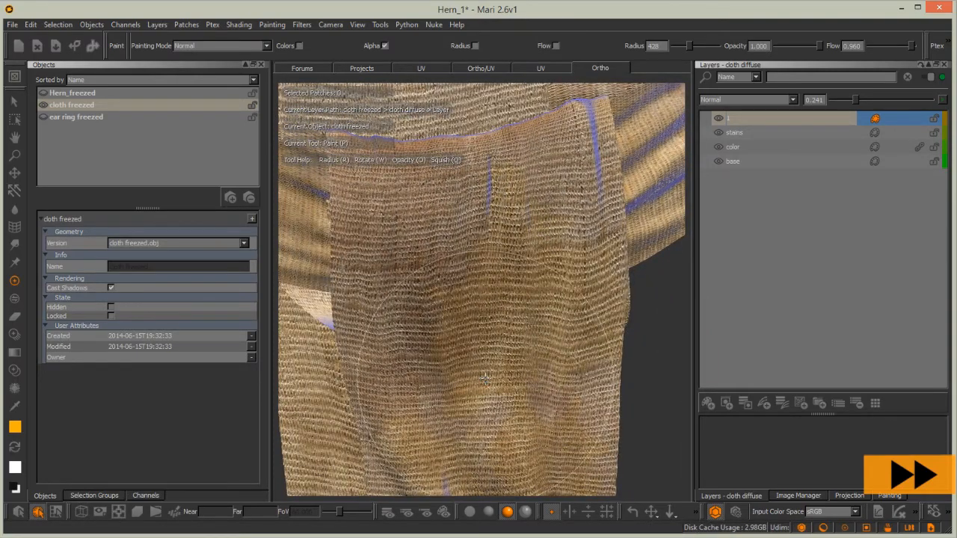
text(2)
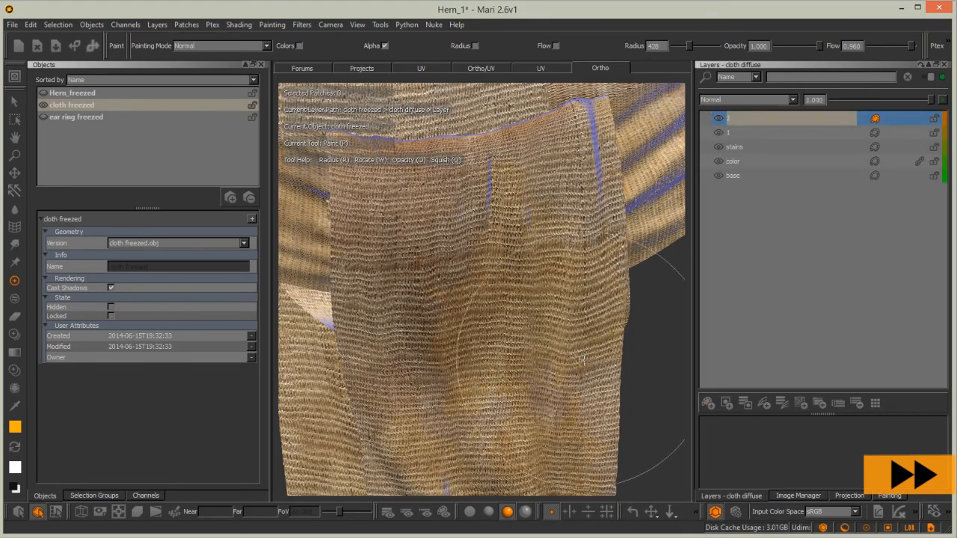
key(Tab)
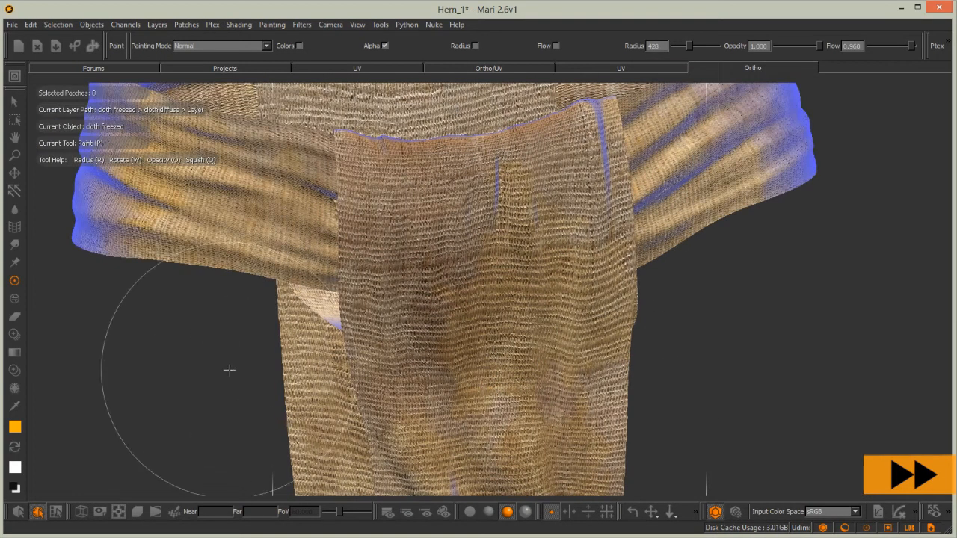
Choose a brush from the organic brushes and set the foreground color to a dark grey
key(k)
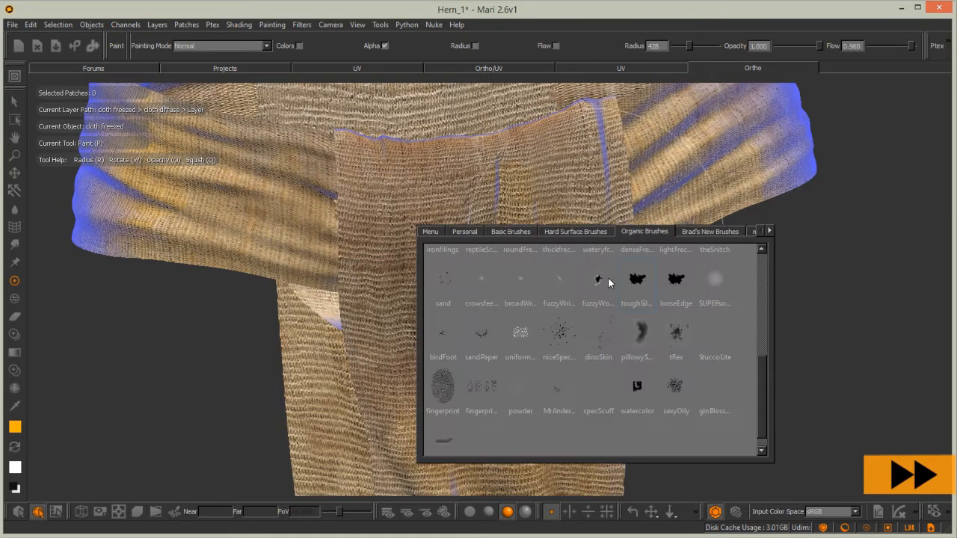
click(605, 329)
click(15, 427)
click(778, 170)
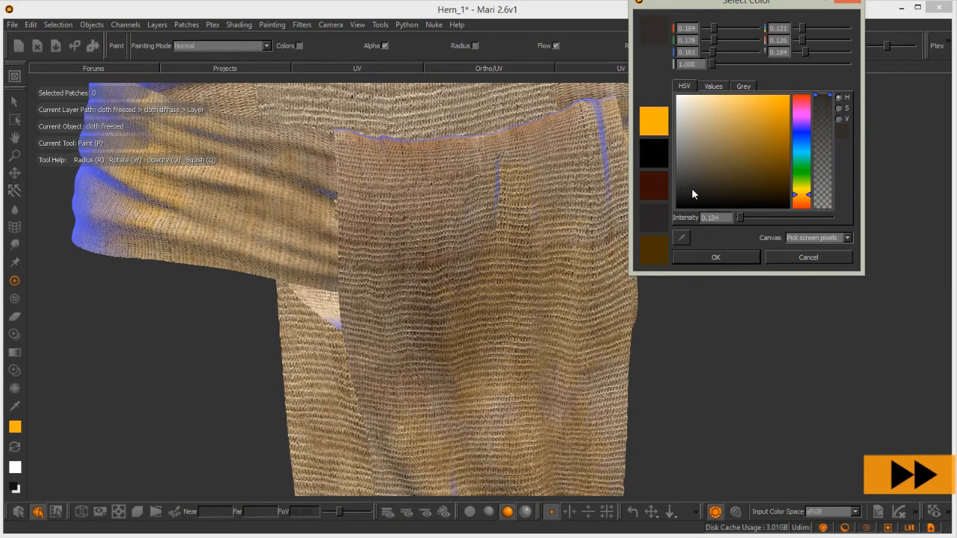
click(715, 257)
Try painting dark grey stains on the flap's side and centre with brush radii of 162 and 40
mouse_move(642, 432)
mouse_down()
mouse_move(715, 337)
mouse_move(684, 394)
mouse_up()
drag(639, 358, 562, 344)
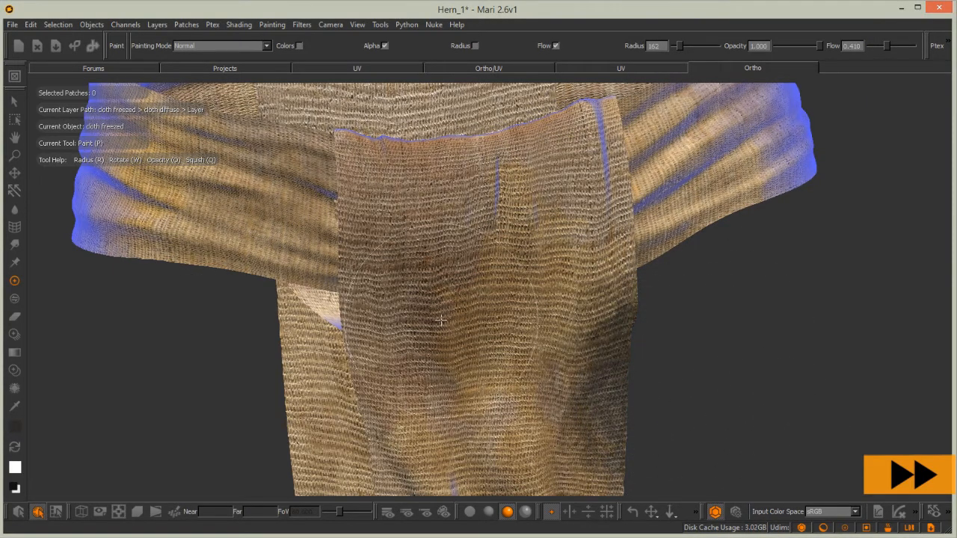
key(r)
drag(459, 323, 441, 325)
drag(444, 374, 449, 200)
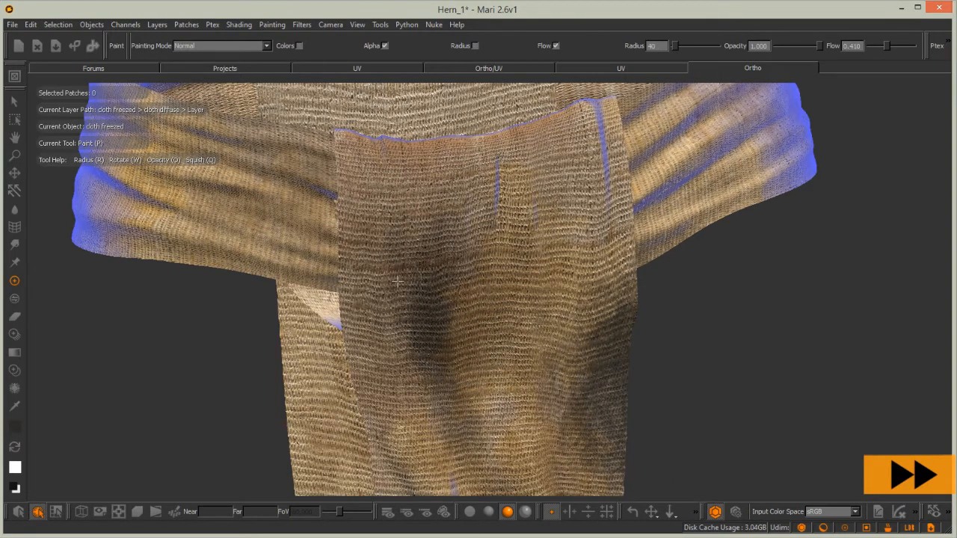
alt+drag(503, 336, 516, 333)
key(ctrl+z)
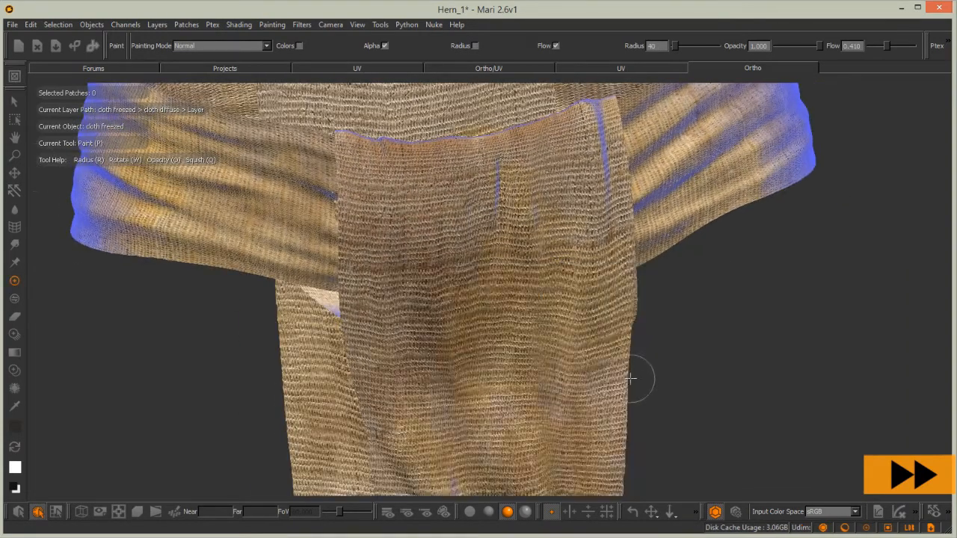
Paint dark grey stains with a 120 radius brush on the front flap's edge and centre and along the band's lower parts
drag(630, 368, 627, 277)
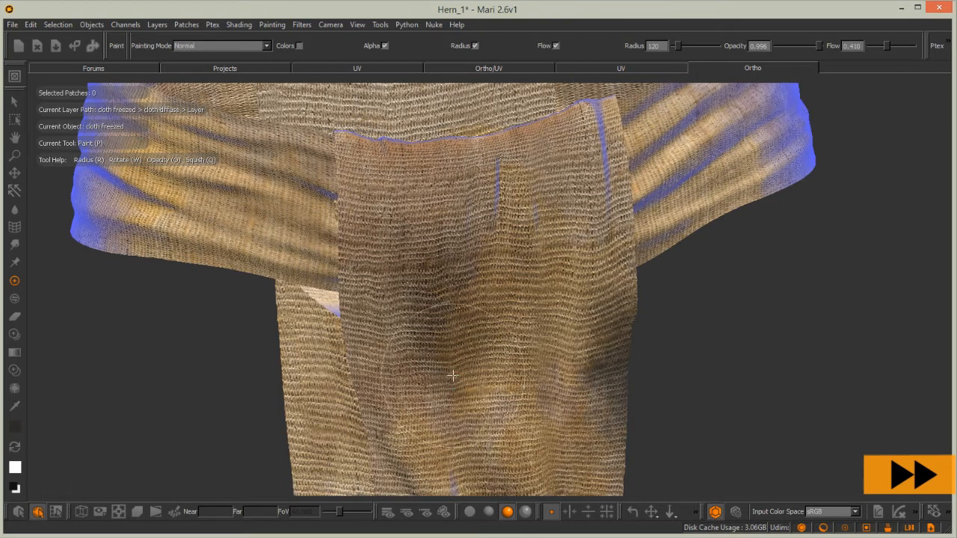
mouse_move(213, 223)
mouse_down()
mouse_move(188, 254)
mouse_move(105, 251)
mouse_up()
drag(769, 205, 814, 170)
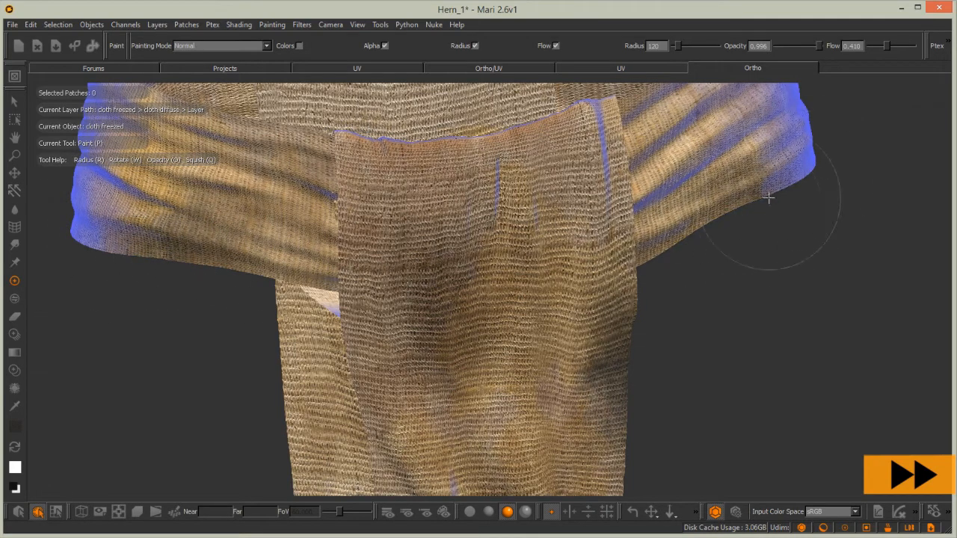
drag(149, 241, 200, 192)
drag(397, 247, 408, 441)
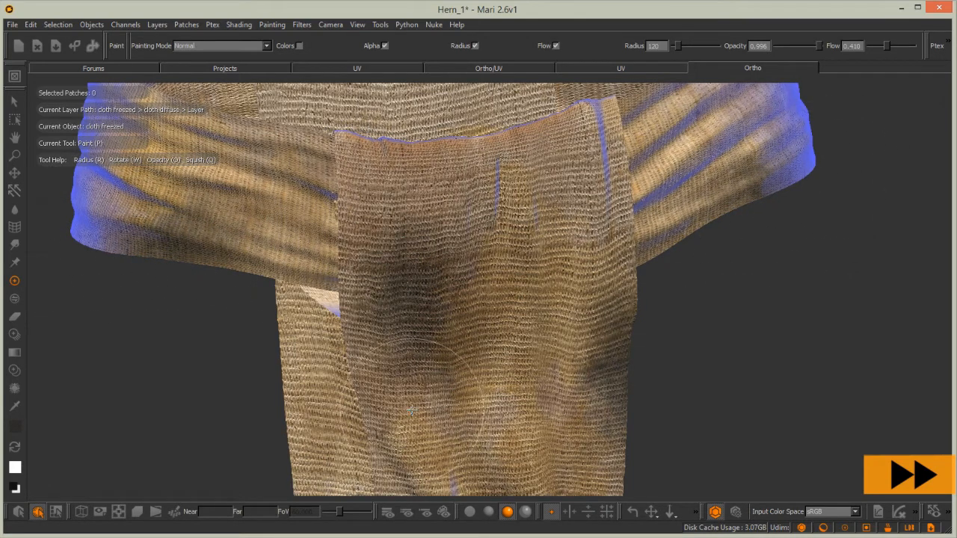
Reduce the brush radius to 76 and paint dark stains on the lower parts of both hanging flaps
alt+middle_drag(560, 374, 545, 150)
mouse_move(545, 329)
alt+mouse_down()
mouse_move(486, 326)
mouse_move(576, 348)
alt+mouse_up()
key(r)
drag(557, 308, 523, 307)
mouse_move(553, 338)
mouse_down()
mouse_move(532, 217)
mouse_move(519, 267)
mouse_up()
mouse_move(438, 402)
alt+mouse_down()
mouse_move(569, 258)
mouse_move(552, 289)
alt+mouse_up()
mouse_move(552, 288)
mouse_down()
mouse_move(487, 330)
mouse_move(423, 351)
mouse_move(264, 382)
mouse_move(370, 314)
mouse_up()
alt+drag(473, 212, 418, 426)
drag(284, 204, 288, 448)
mouse_move(310, 329)
mouse_down()
mouse_move(419, 247)
mouse_move(427, 214)
mouse_move(411, 284)
mouse_up()
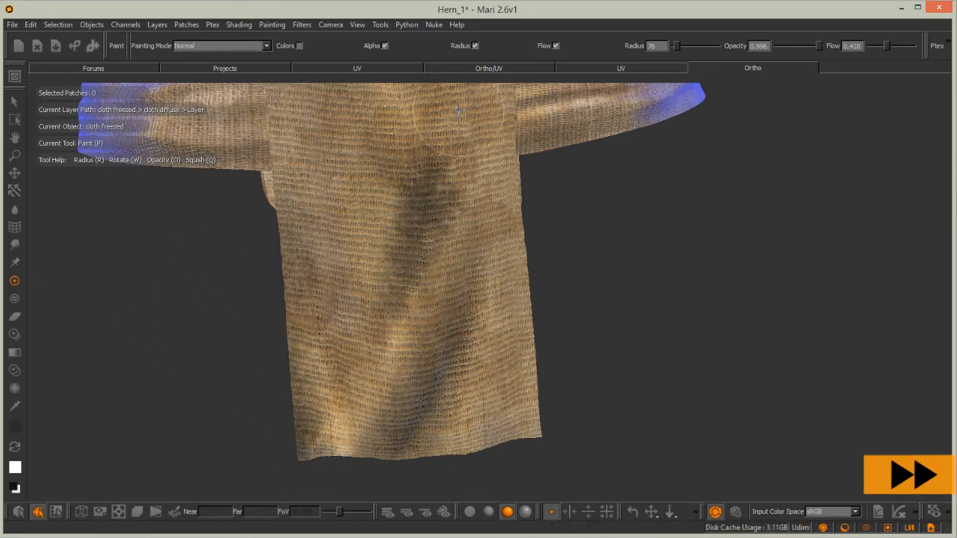
Paint dark stains on the flap's upper part and along the band on both sides of it
alt+middle_drag(458, 110, 488, 270)
drag(463, 211, 381, 187)
mouse_move(527, 169)
mouse_down()
mouse_move(546, 276)
mouse_move(613, 302)
mouse_up()
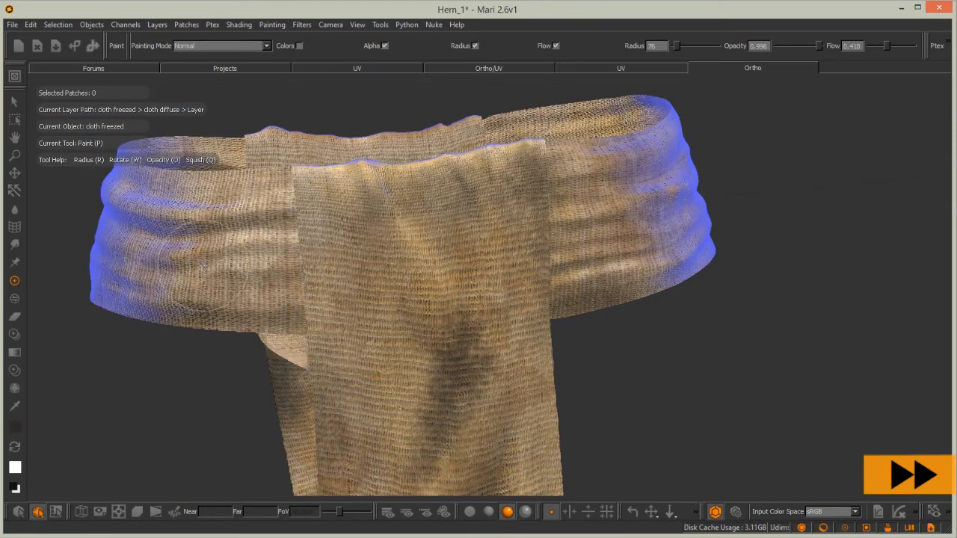
drag(196, 262, 68, 261)
Browse the brush sets, choose a brush with 0.110 flow and enlarge its radius to 332
key(k)
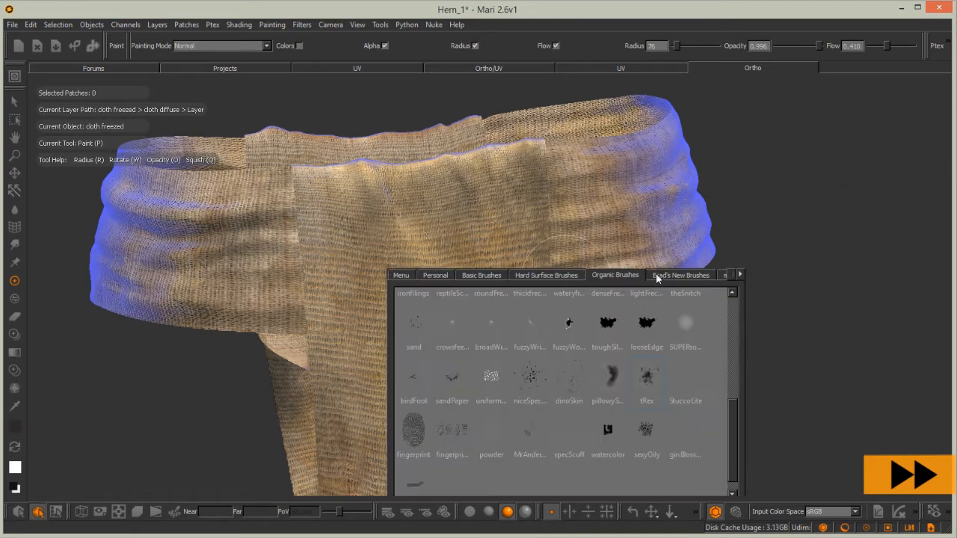
click(657, 276)
click(723, 275)
click(554, 275)
key(k)
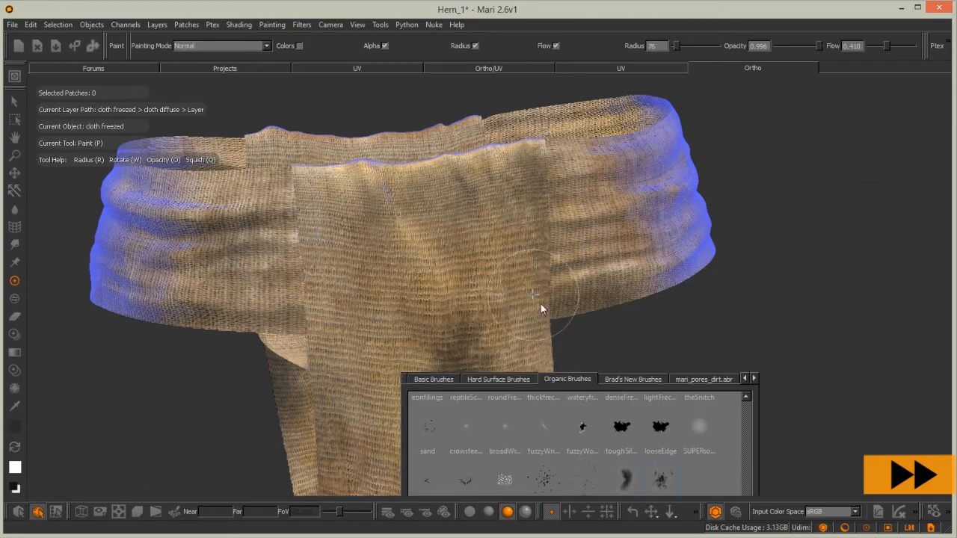
key(k)
click(618, 318)
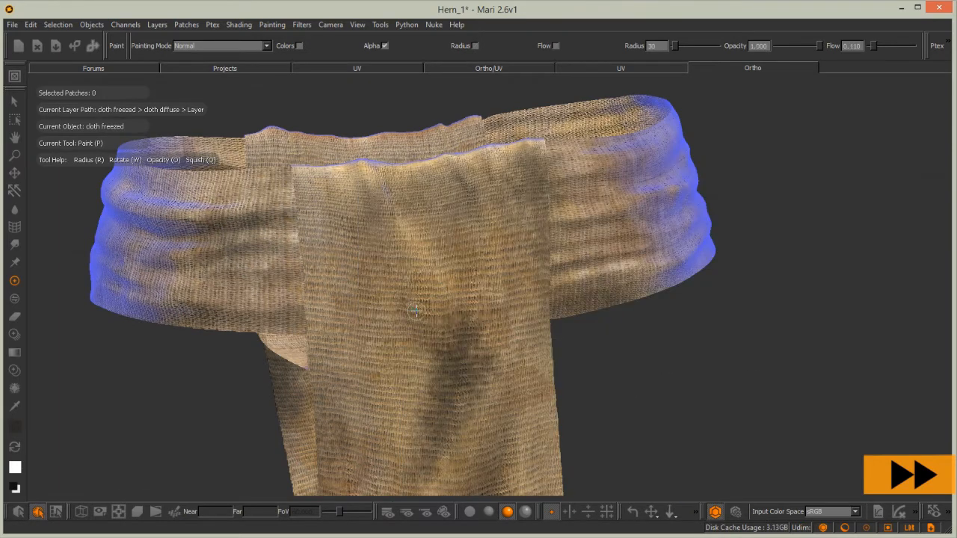
mouse_move(488, 234)
mouse_down()
mouse_move(342, 380)
mouse_move(551, 391)
mouse_move(363, 259)
mouse_move(331, 374)
mouse_up()
alt+drag(373, 224, 321, 403)
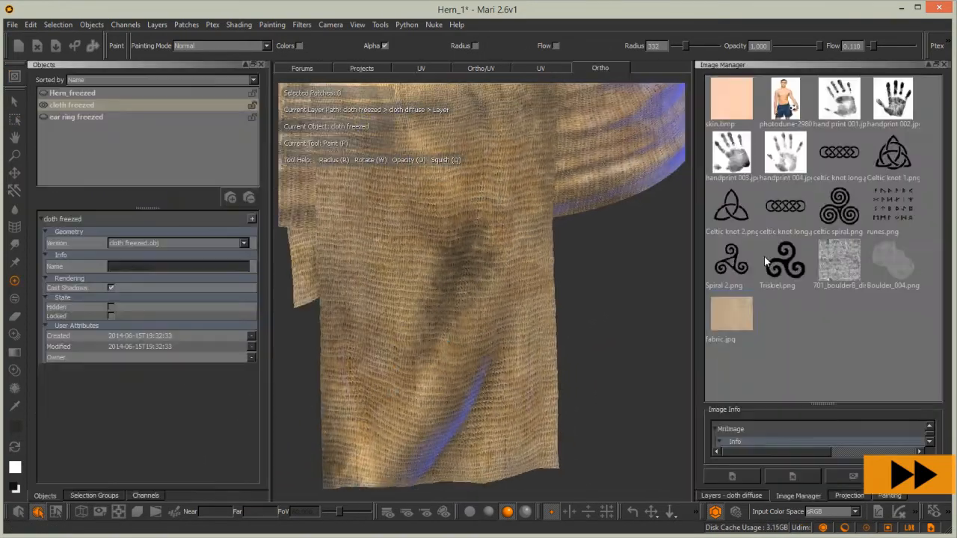
Add another paint layer above layer 2 in cloth diffuse and hide the palettes again
click(739, 495)
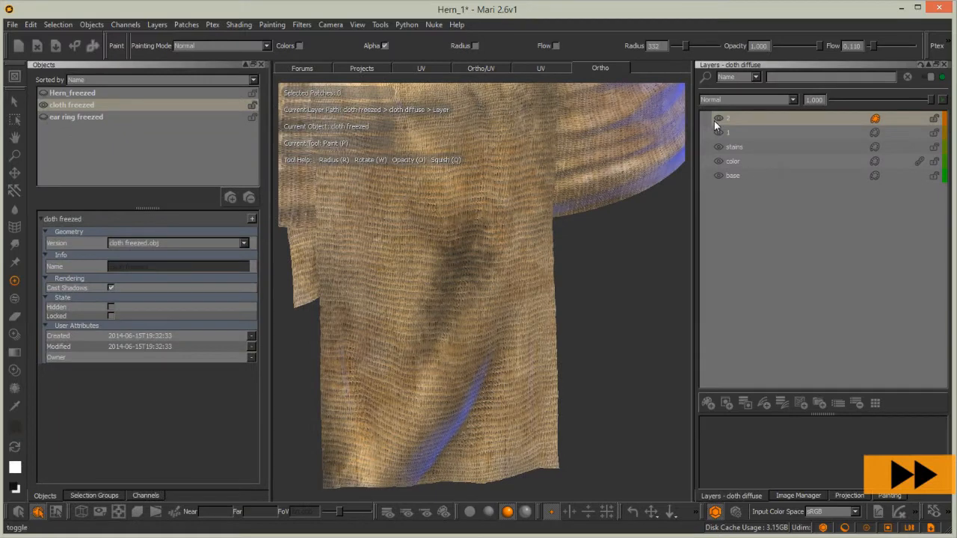
click(731, 125)
click(750, 98)
click(718, 109)
click(715, 100)
click(715, 90)
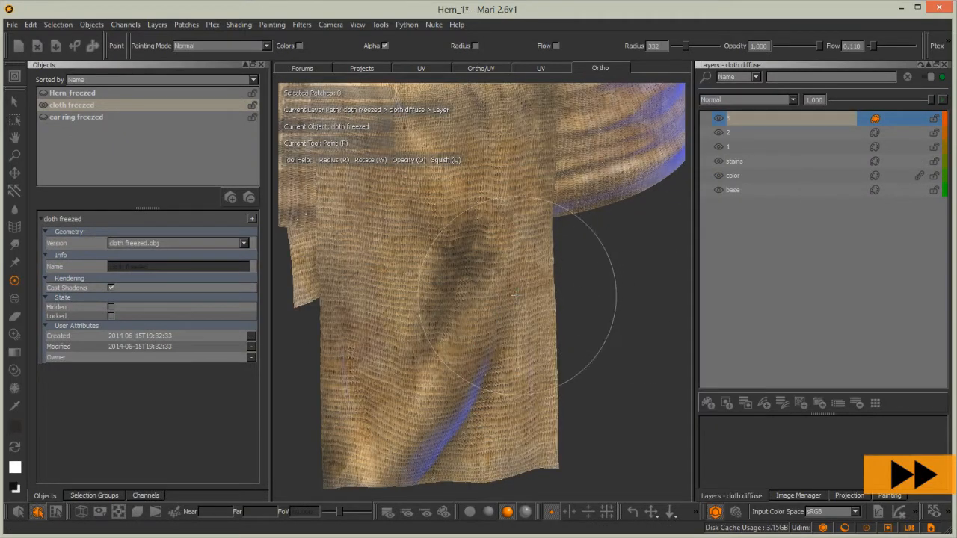
alt+middle_drag(519, 293, 486, 285)
key(Tab)
Change the foreground paint color to a dark brown, starting from the saved dark red swatch
alt+drag(401, 315, 415, 318)
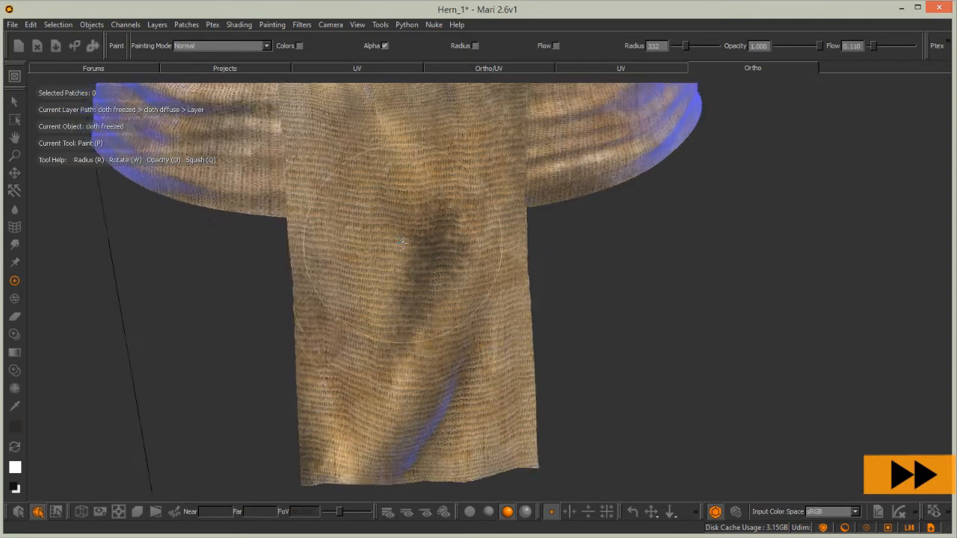
alt+middle_drag(415, 318, 451, 349)
click(14, 427)
click(654, 218)
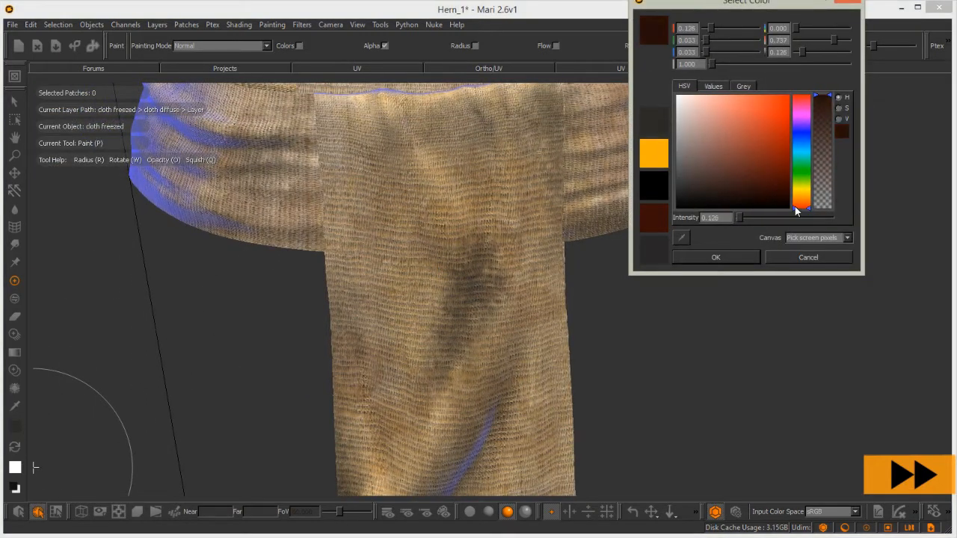
drag(799, 210, 799, 201)
click(759, 182)
click(716, 257)
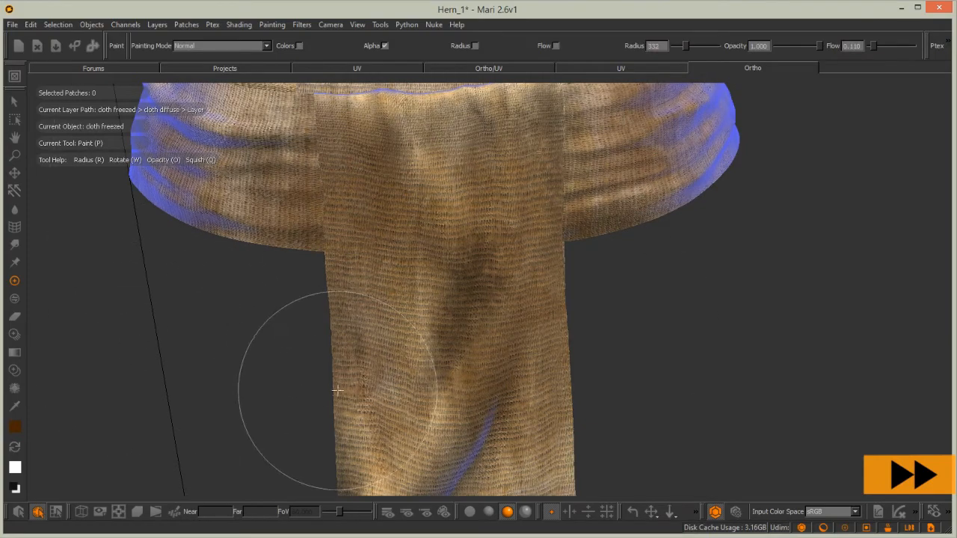
Paint the dark brown tint over the hanging flaps and around the band, undoing the last stroke
mouse_move(314, 339)
alt+mouse_down()
mouse_move(312, 297)
mouse_move(352, 310)
alt+mouse_up()
alt+middle_drag(352, 310, 350, 289)
alt+drag(349, 289, 498, 252)
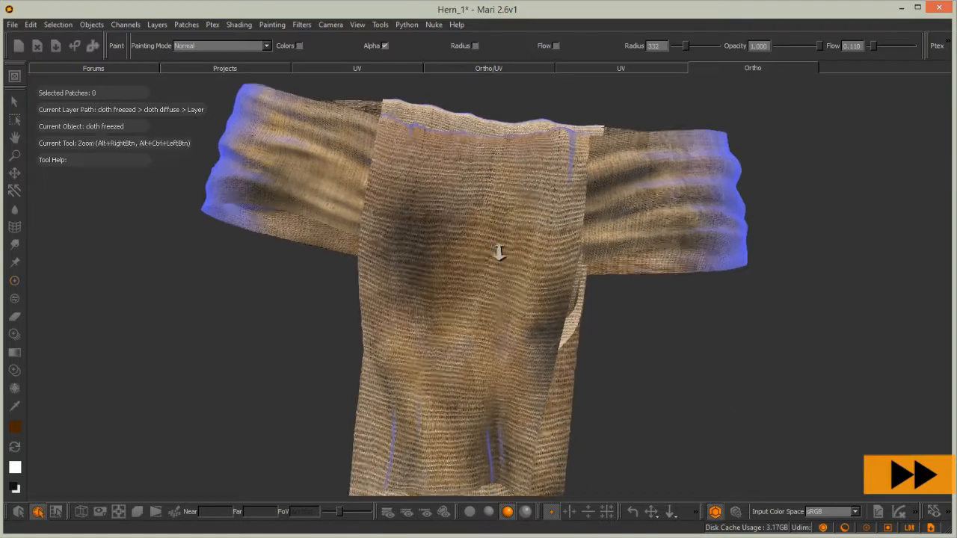
alt+right_drag(498, 252, 427, 256)
alt+drag(426, 257, 441, 299)
alt+middle_drag(441, 299, 448, 322)
drag(455, 254, 408, 381)
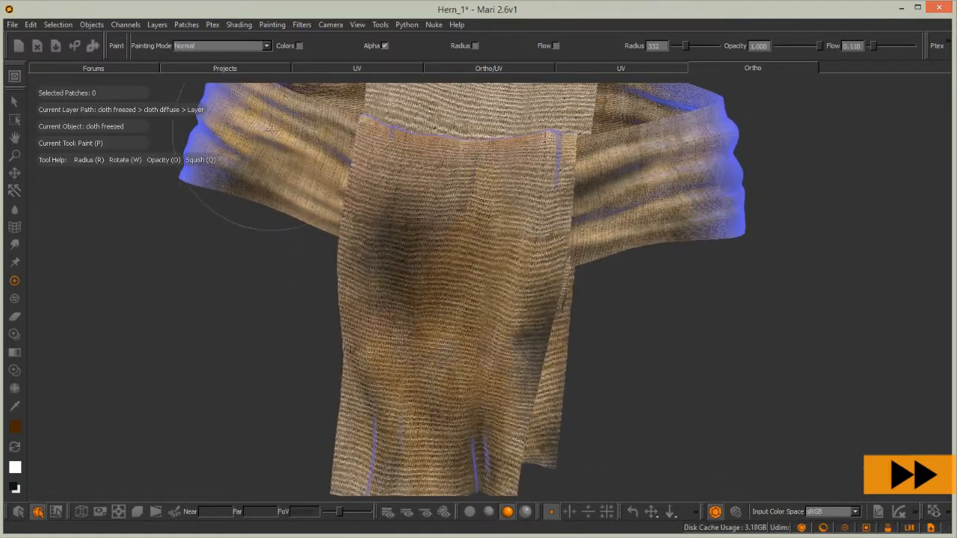
alt+drag(616, 314, 524, 212)
mouse_move(525, 399)
alt+mouse_down()
mouse_move(500, 386)
mouse_move(525, 384)
mouse_move(518, 349)
mouse_move(442, 318)
mouse_move(410, 284)
mouse_move(453, 273)
mouse_move(546, 281)
mouse_move(558, 252)
mouse_move(523, 415)
alt+mouse_up()
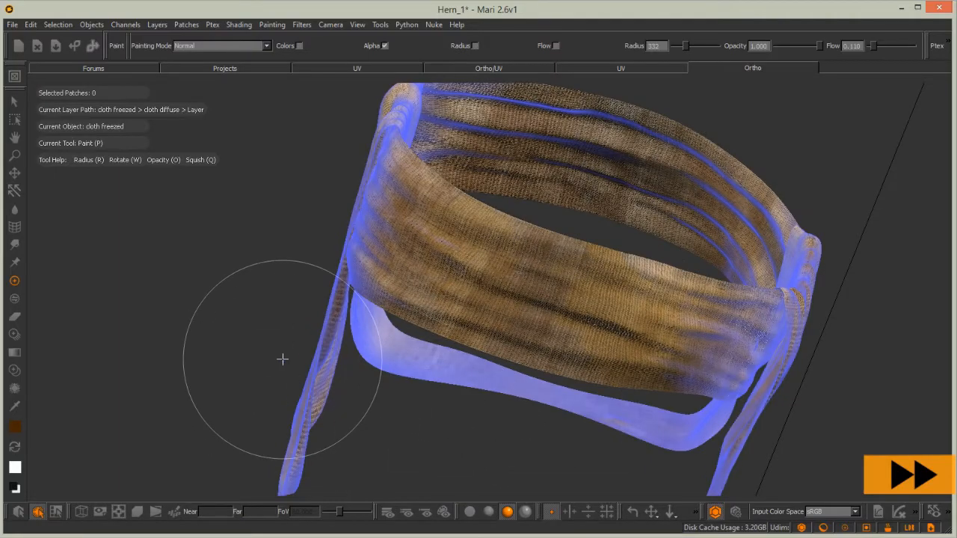
key(ctrl+z)
alt+drag(351, 284, 446, 306)
alt+right_drag(446, 306, 479, 281)
mouse_move(478, 281)
alt+mouse_down()
mouse_move(508, 257)
mouse_move(462, 299)
mouse_move(451, 276)
alt+mouse_up()
alt+right_drag(451, 276, 346, 338)
mouse_move(346, 338)
alt+mouse_down()
mouse_move(362, 357)
mouse_move(339, 281)
alt+mouse_up()
click(59, 25)
click(60, 68)
mouse_move(387, 346)
mouse_down()
mouse_move(384, 335)
mouse_move(363, 401)
mouse_up()
key(ctrl+z)
Lasso the two UV shells of the hanging flaps in the Ortho/UV view and hide them to isolate the band
click(14, 101)
drag(409, 336, 381, 300)
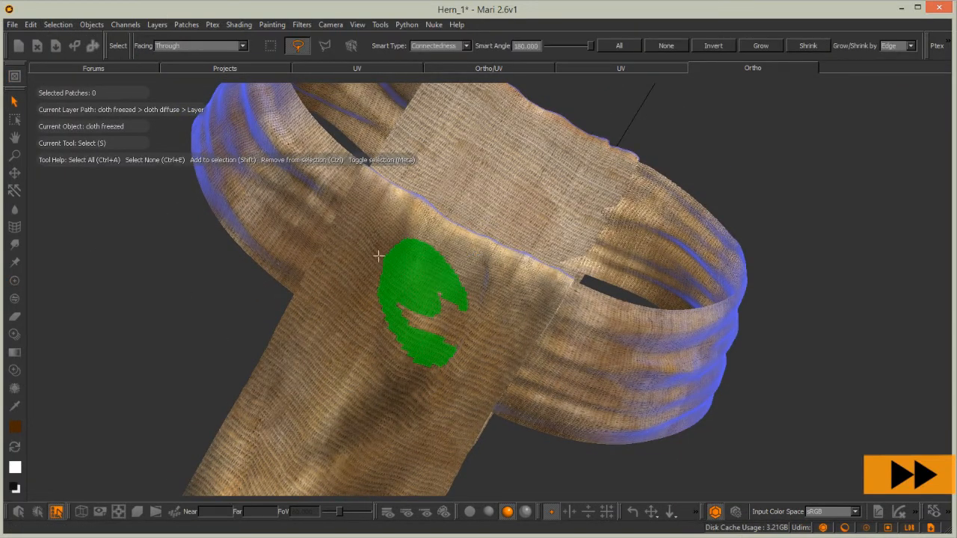
click(518, 70)
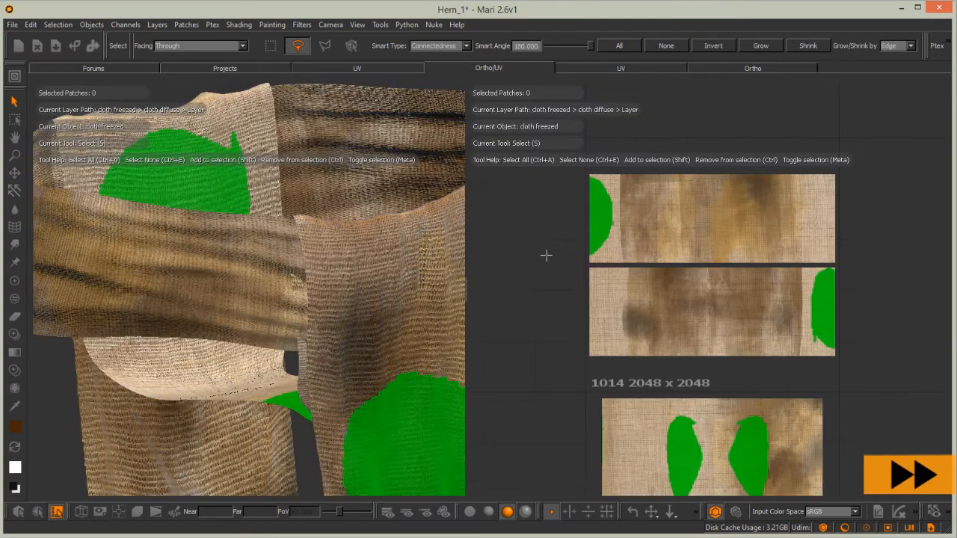
middle_drag(703, 407, 703, 196)
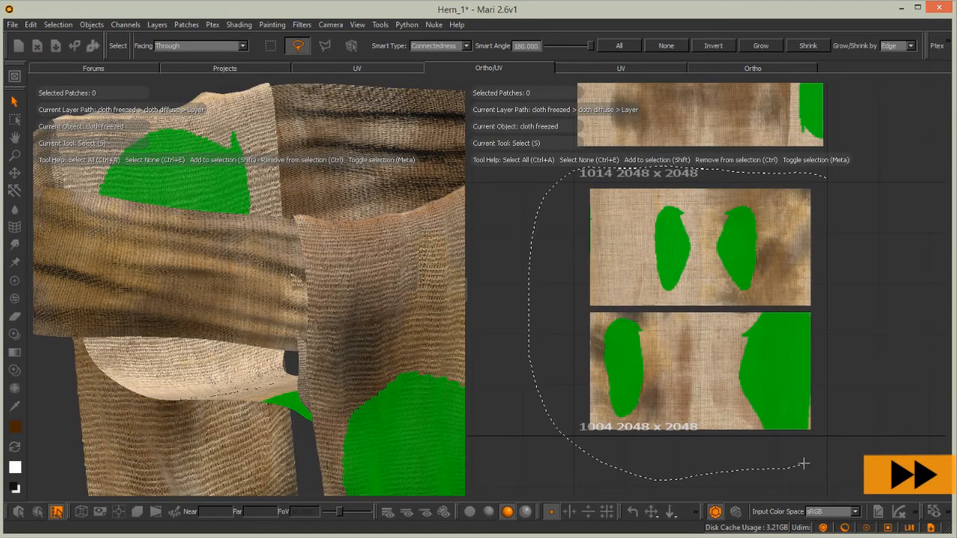
drag(823, 173, 825, 174)
key(h)
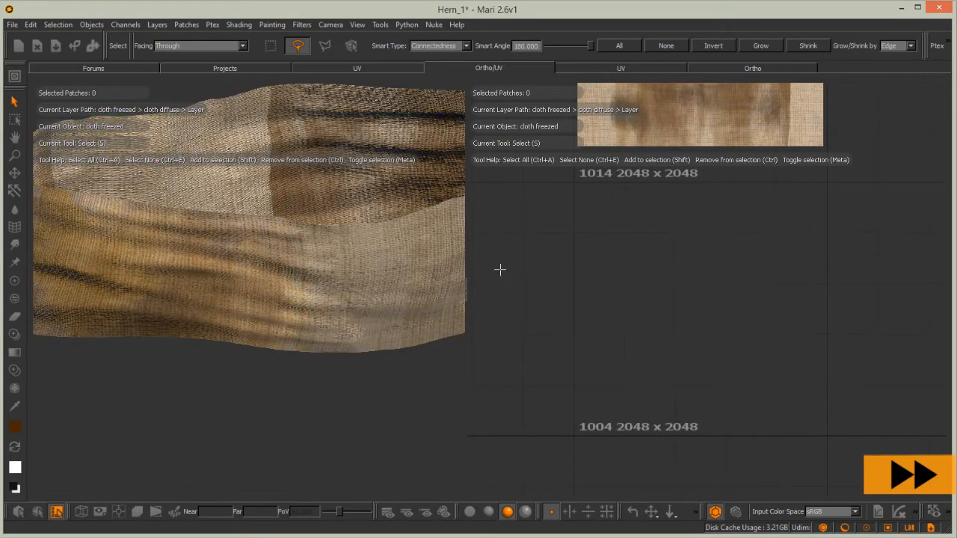
Paint the dark brown tint over the pale middle section of the isolated band
alt+drag(180, 254, 310, 239)
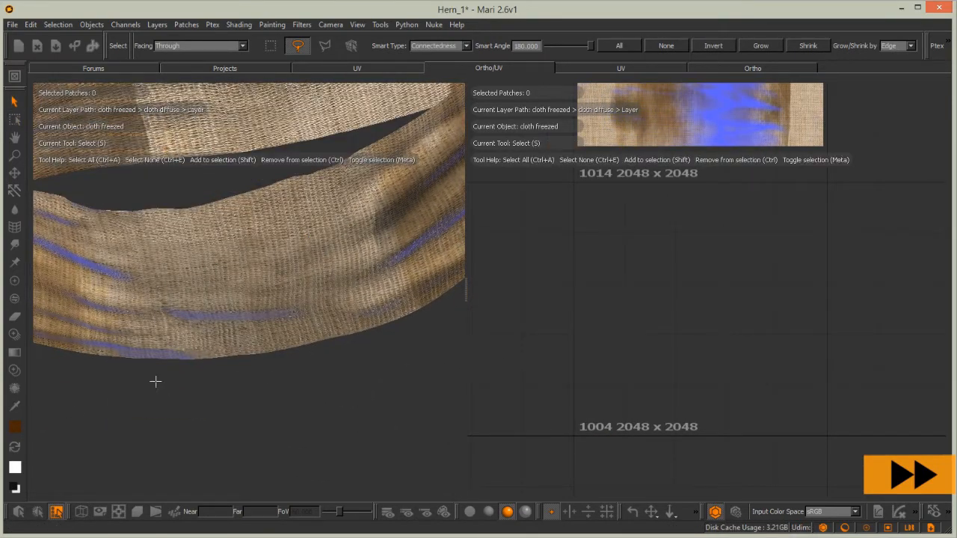
key(p)
drag(301, 278, 306, 187)
drag(379, 179, 376, 314)
mouse_move(132, 342)
mouse_down()
mouse_move(126, 284)
mouse_move(221, 449)
mouse_up()
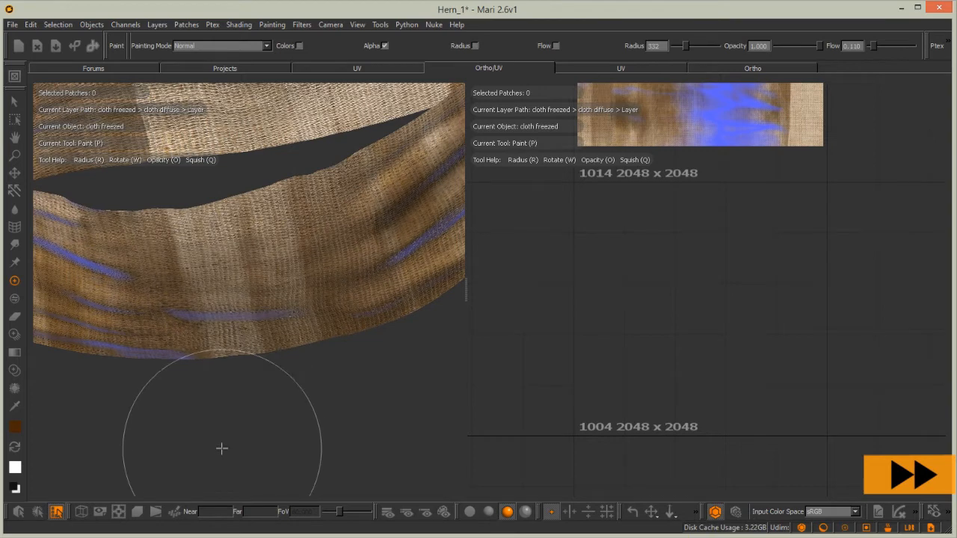
mouse_move(207, 382)
alt+mouse_down()
mouse_move(233, 312)
mouse_move(158, 277)
mouse_move(164, 292)
mouse_move(156, 256)
mouse_move(222, 331)
mouse_move(205, 331)
alt+mouse_up()
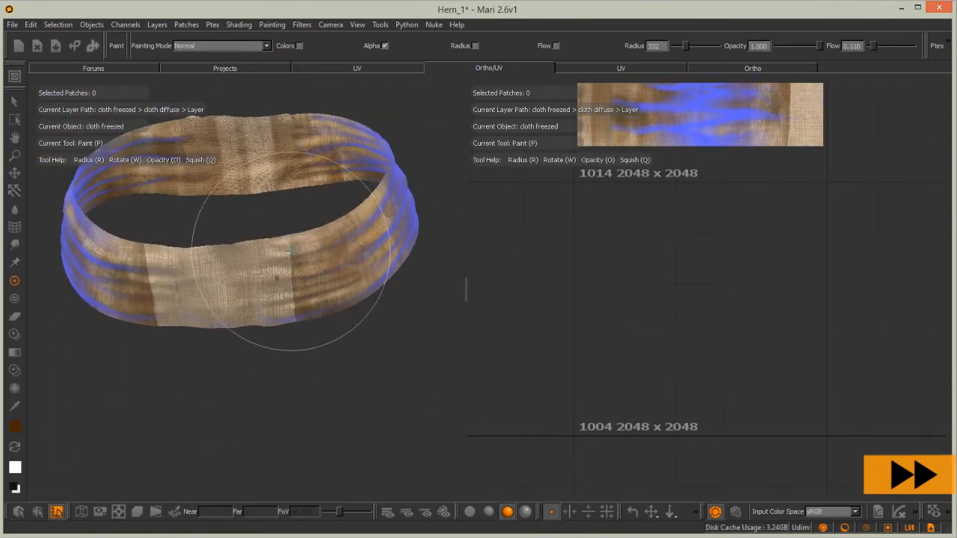
Paint the dark brown tint over the band's pale front section with a brush radius of 170, undoing unwanted strokes
key(ctrl+z)
key(ctrl+z)
key(r)
drag(200, 304, 152, 257)
key(ctrl+z)
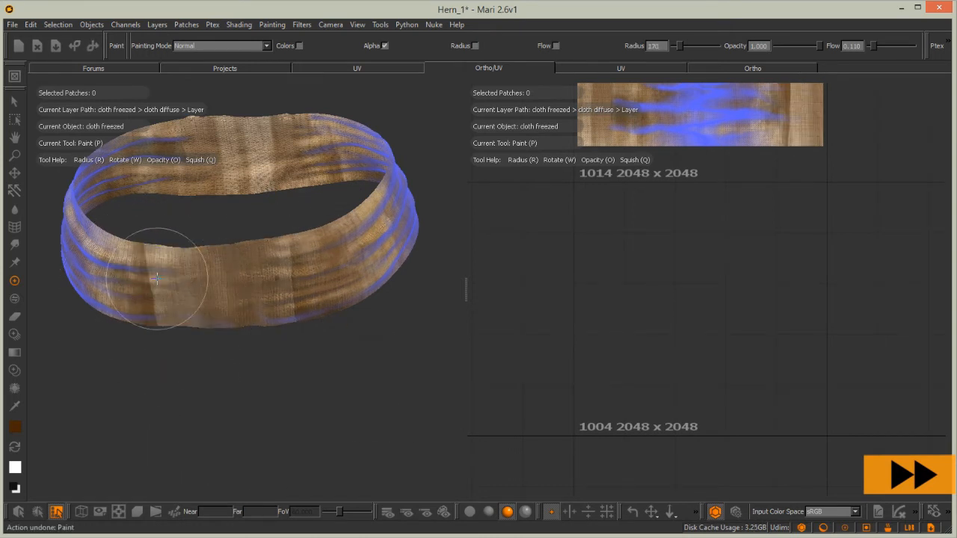
key(ctrl+z)
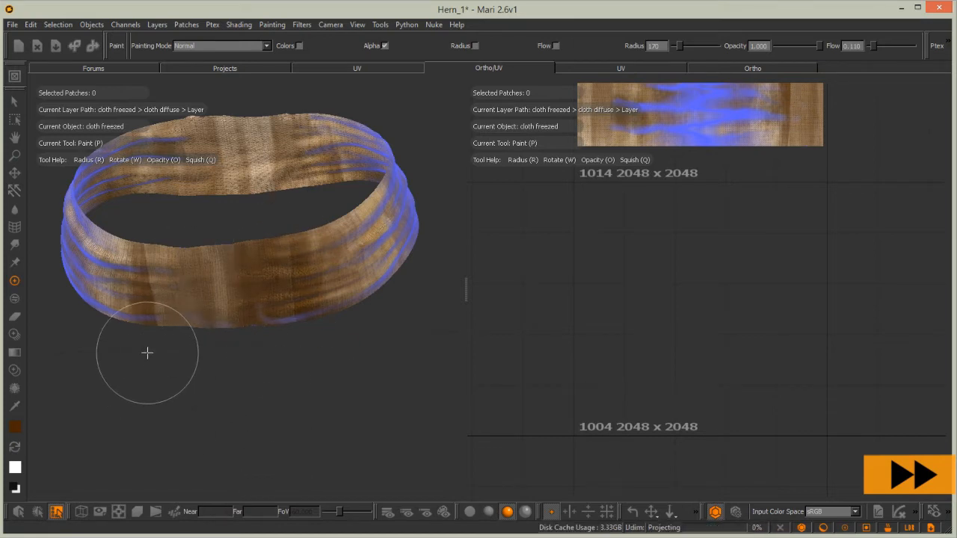
Unhide all hidden geometry so the hanging flaps show together with the band
alt+drag(147, 352, 273, 318)
alt+right_drag(274, 319, 305, 314)
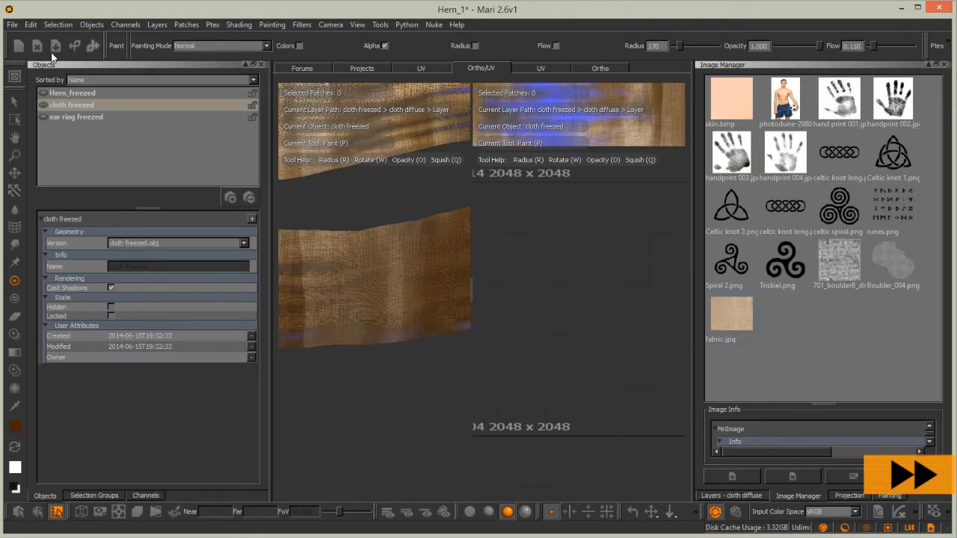
click(57, 24)
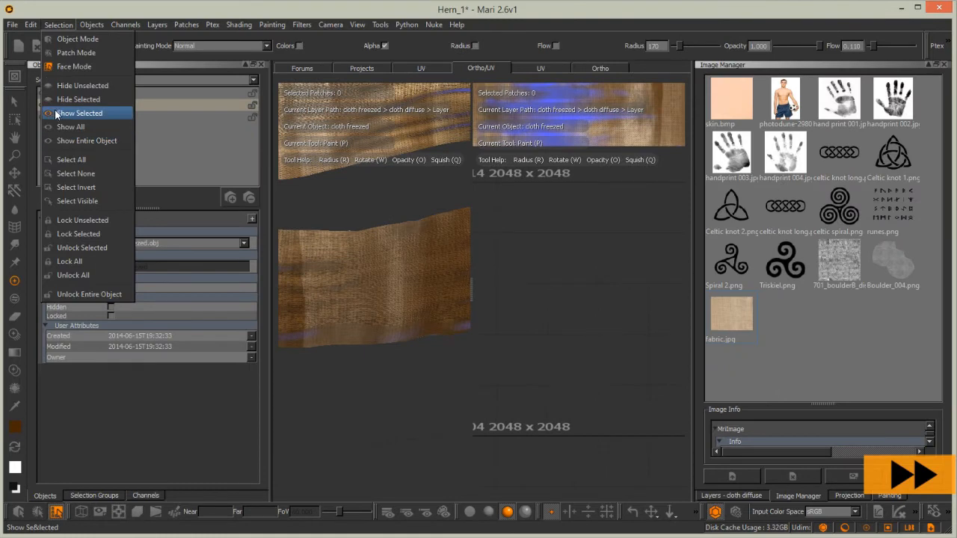
click(58, 127)
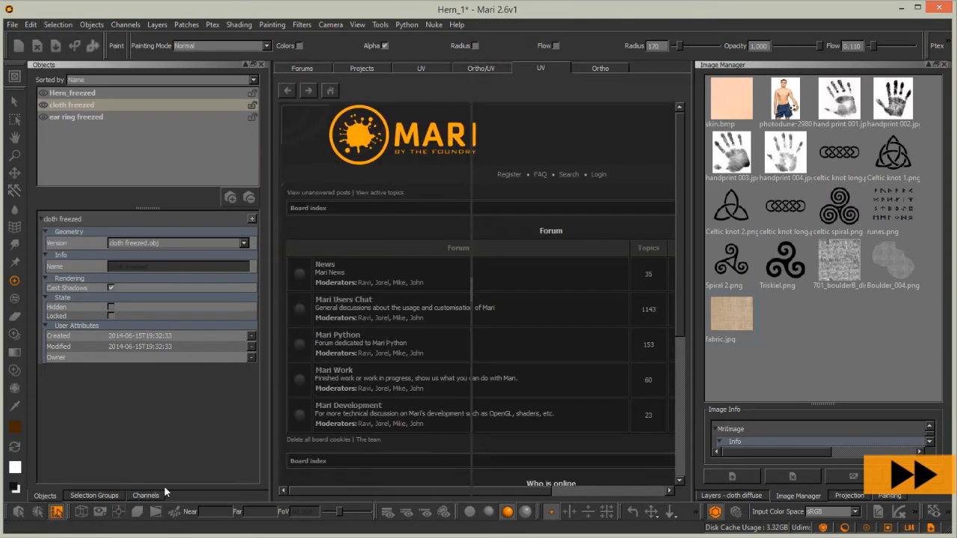
click(94, 495)
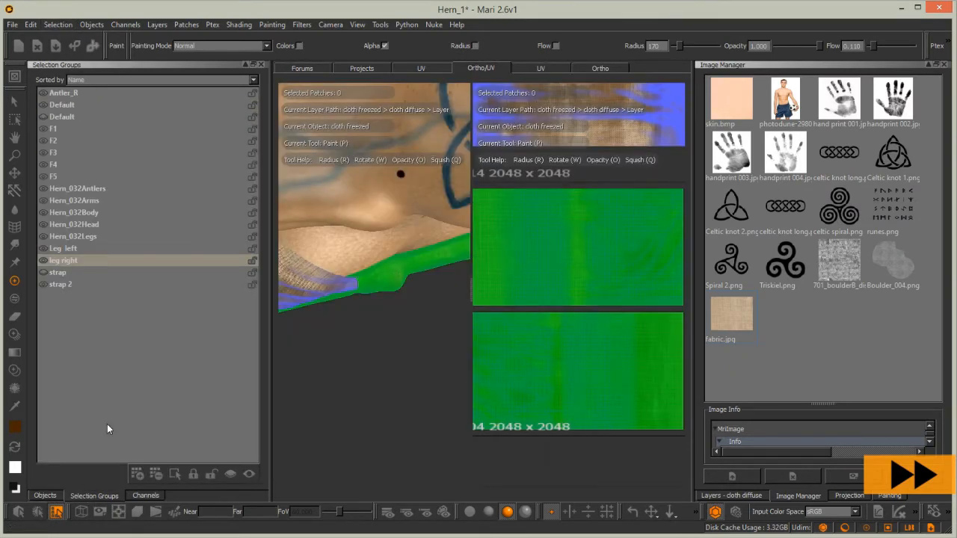
click(45, 496)
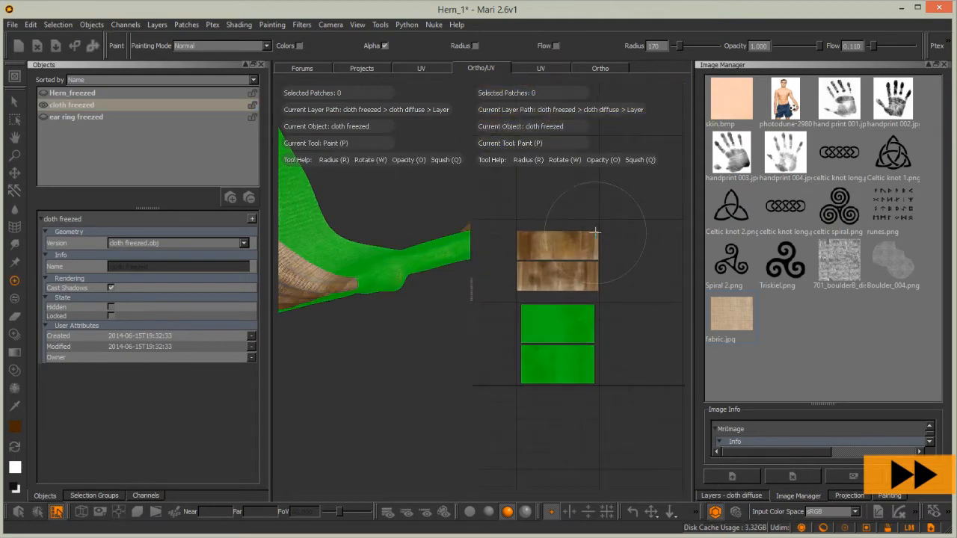
Clear the flap selection and examine the cloth on its own from several sides in the Ortho view
click(15, 102)
alt+drag(400, 281, 398, 248)
mouse_move(397, 248)
alt+right_down()
mouse_move(381, 286)
mouse_move(403, 273)
alt+right_up()
alt+middle_drag(403, 273, 418, 251)
alt+right_drag(418, 251, 374, 284)
alt+middle_drag(373, 284, 341, 303)
alt+right_drag(341, 303, 404, 326)
alt+drag(404, 326, 404, 299)
click(599, 68)
alt+right_drag(509, 314, 456, 299)
alt+drag(523, 299, 478, 299)
alt+middle_drag(478, 299, 460, 323)
alt+drag(460, 324, 418, 352)
alt+middle_drag(419, 351, 376, 309)
alt+drag(376, 309, 475, 321)
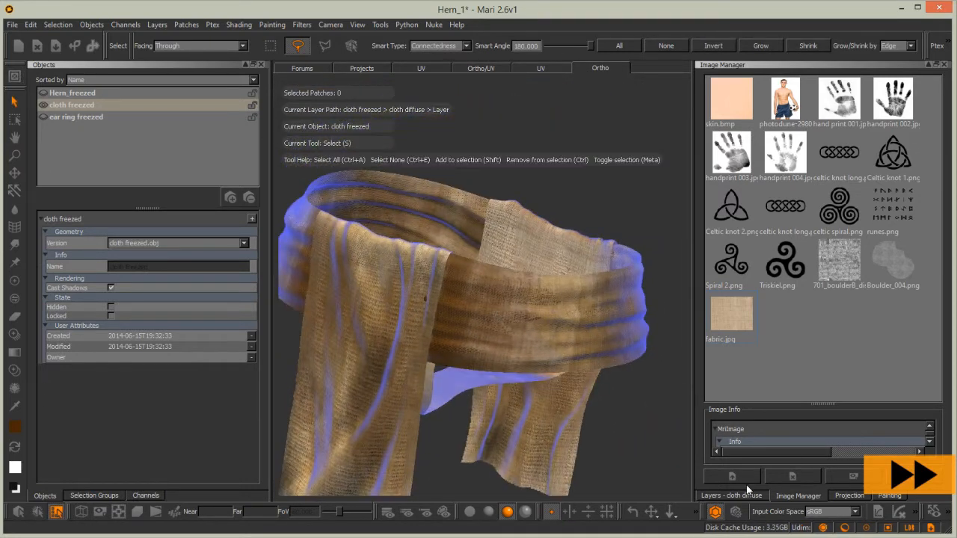
Set the dark brown tint layer's blend mode to Multiply and its opacity to 0.428, checking the effect on the cloth
click(740, 495)
click(747, 100)
click(713, 144)
drag(924, 101, 874, 107)
alt+drag(508, 314, 438, 321)
alt+middle_drag(438, 321, 404, 291)
alt+drag(403, 292, 441, 321)
alt+middle_drag(441, 321, 434, 286)
alt+drag(434, 287, 375, 262)
alt+drag(413, 354, 383, 323)
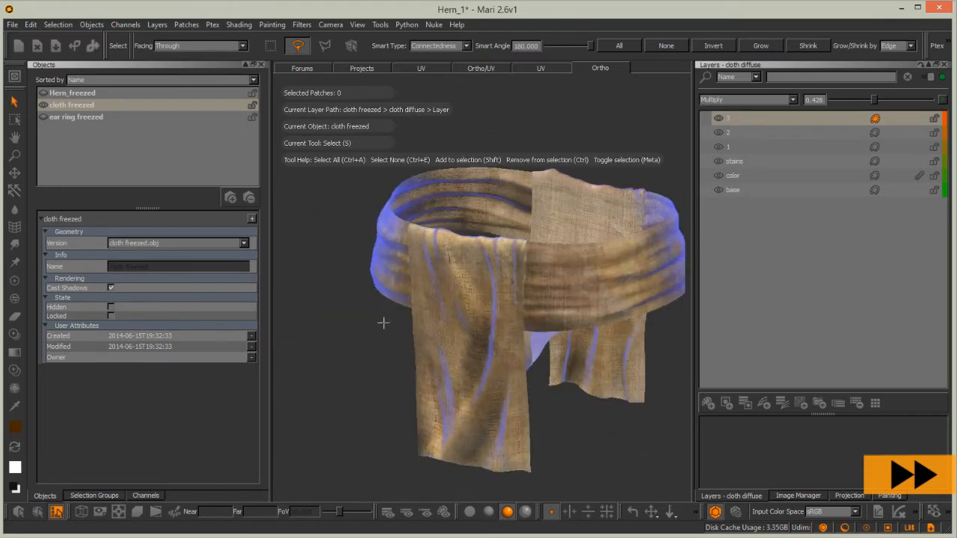
Export all patches of the cloth diffuse channel flattened to the Mari exports folder
click(146, 495)
right_click(216, 88)
mouse_move(247, 240)
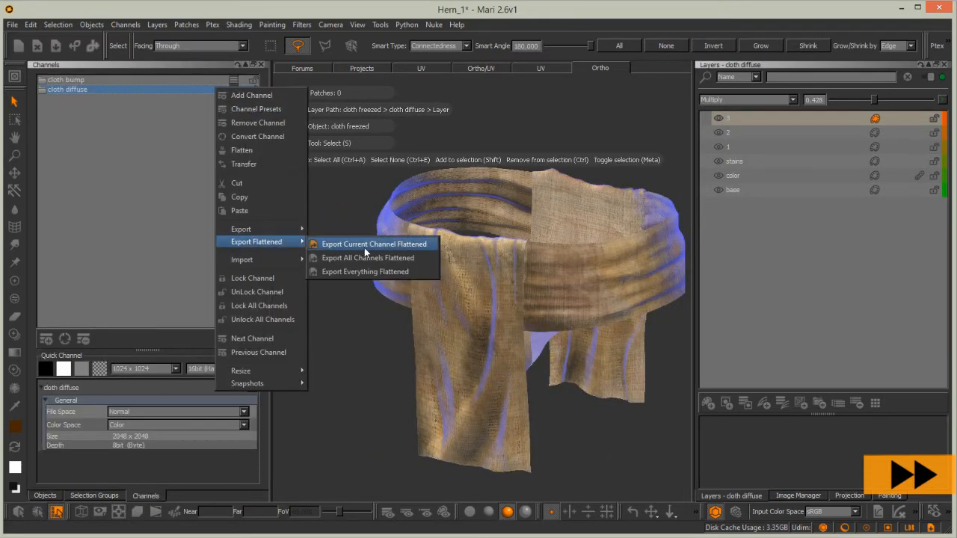
click(364, 247)
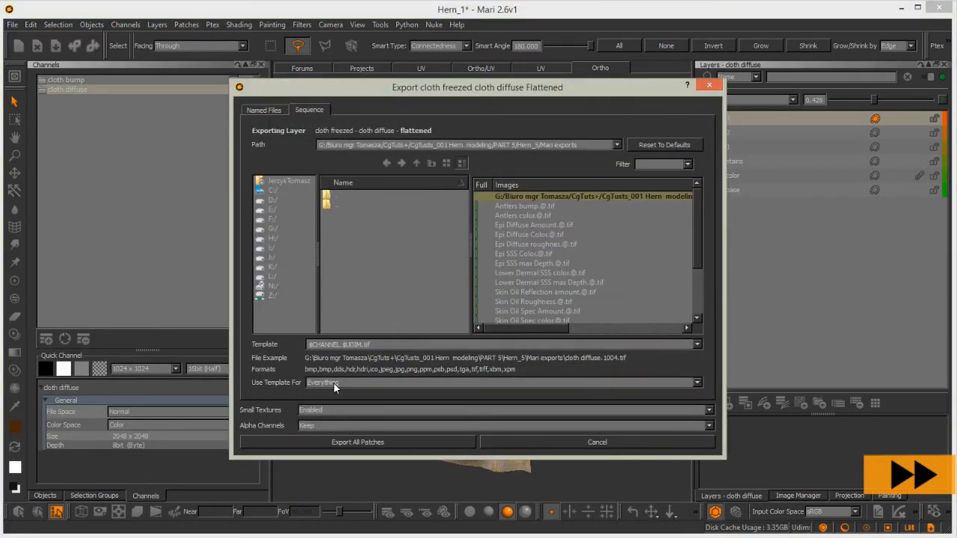
click(354, 446)
Export all patches of the cloth bump channel flattened, and set that channel's color space to Scalar
click(167, 82)
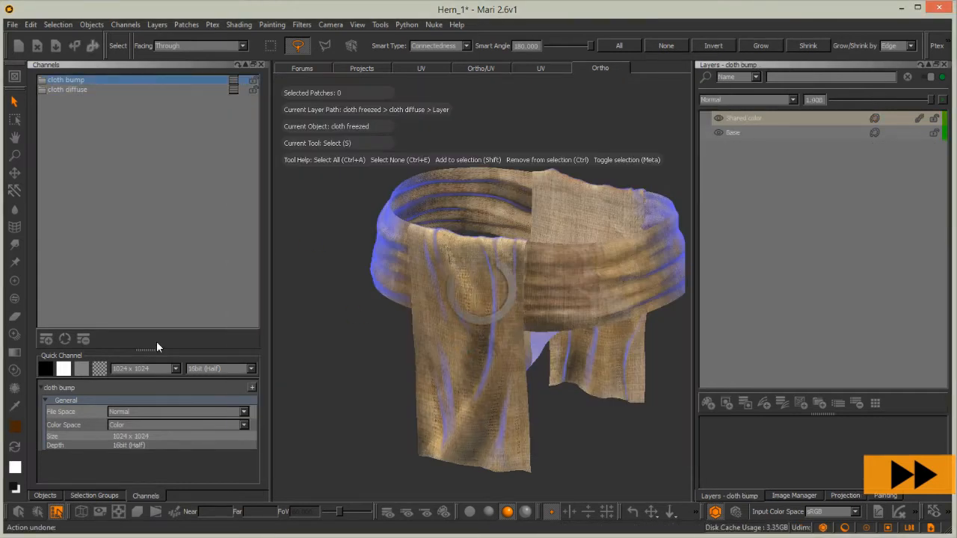
right_click(168, 84)
mouse_move(239, 235)
click(334, 239)
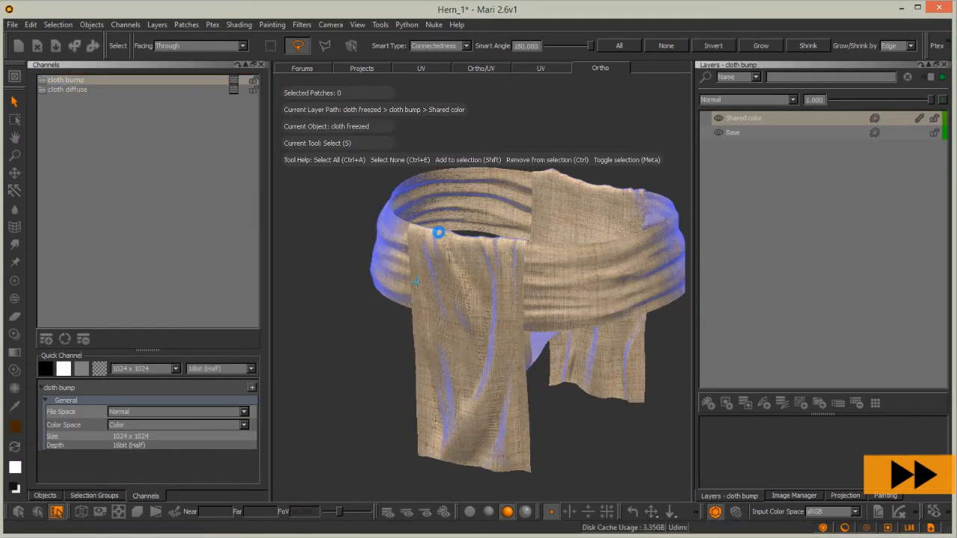
click(375, 443)
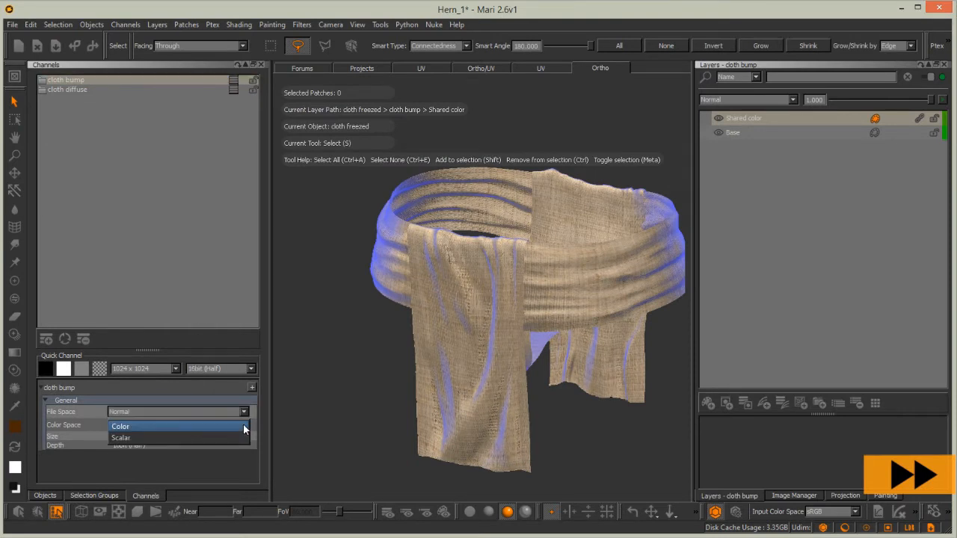
click(244, 425)
click(233, 437)
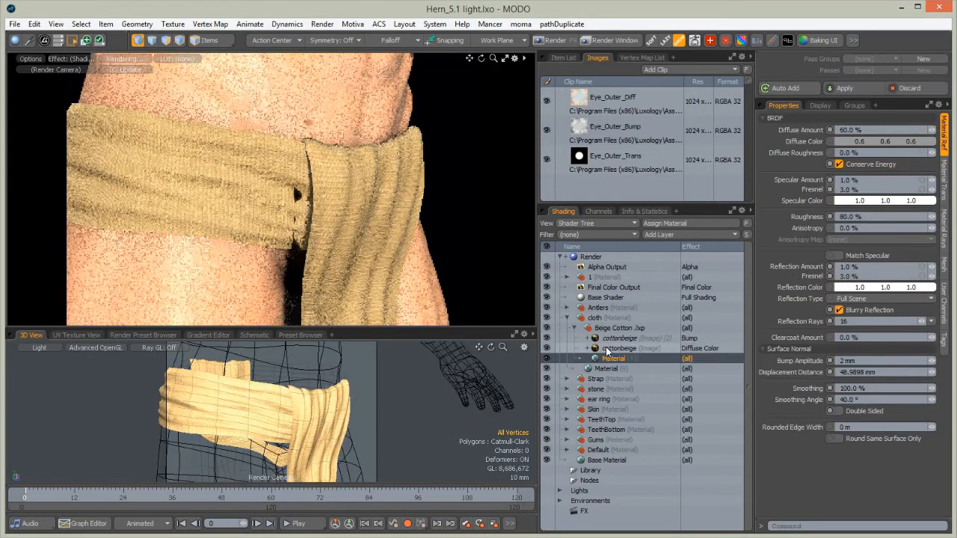
In MODO, delete the cottonbeige bump and diffuse color image layers from the Beige Cotton material group
click(615, 340)
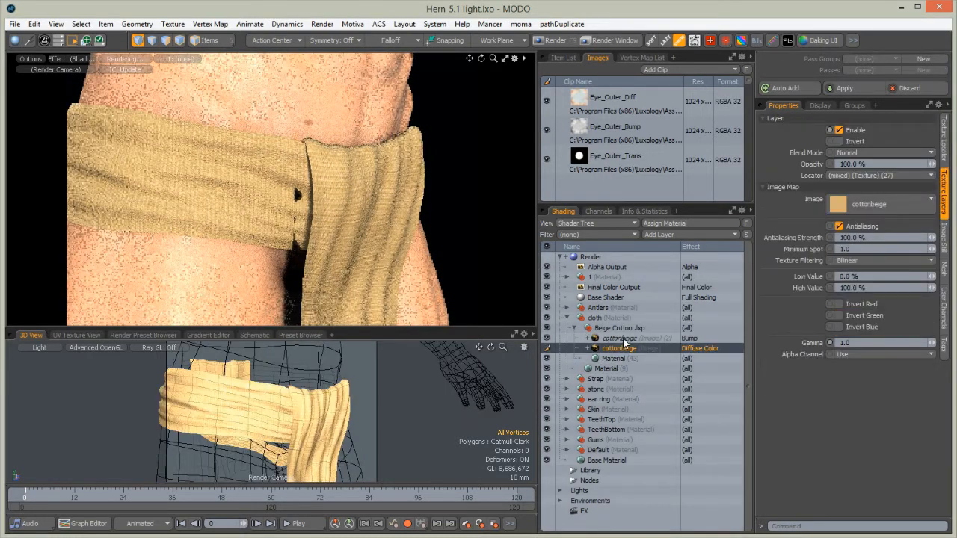
click(616, 350)
click(610, 341)
ctrl+click(613, 349)
right_click(618, 349)
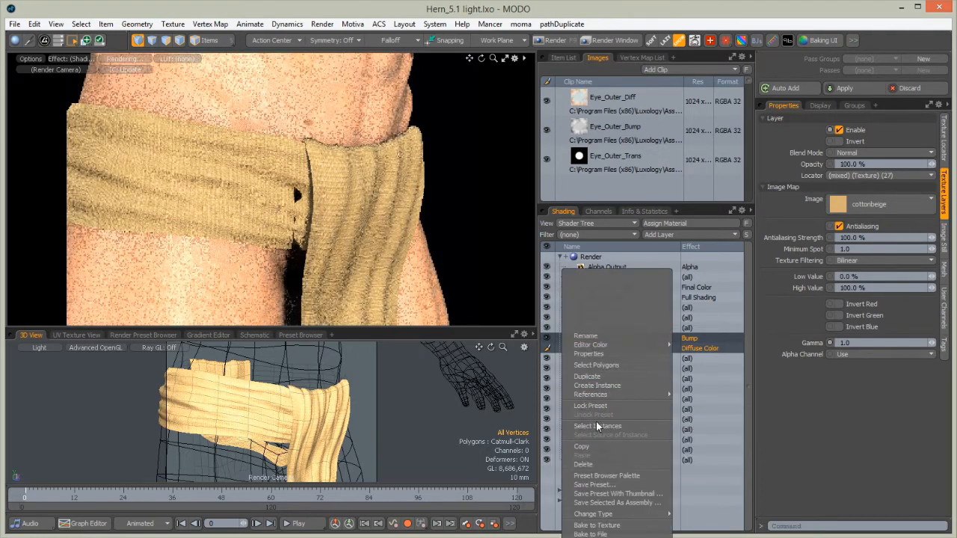
click(583, 464)
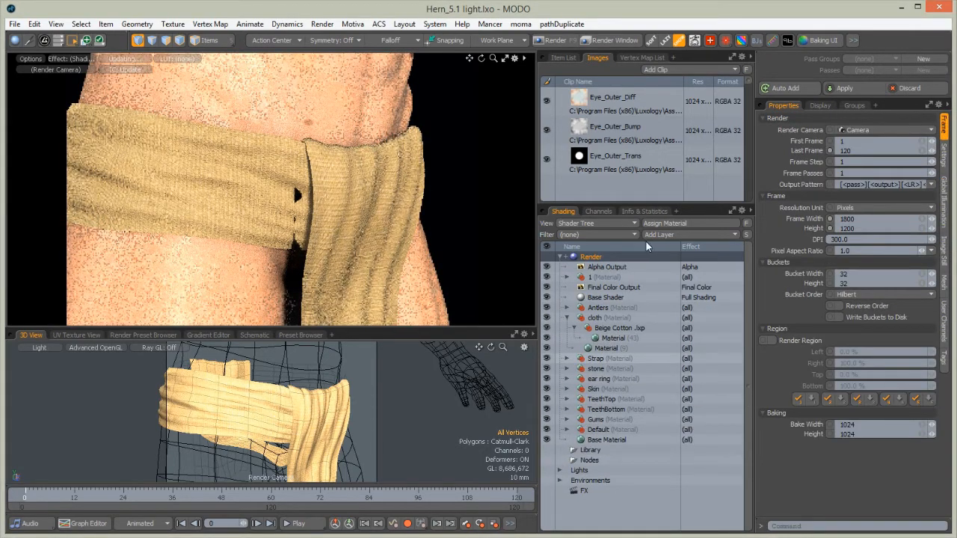
Load cloth diffuse.1004.tif and cloth diffuse.1014.tif from Mari exports as UDIMs and move the image layer into the Beige Cotton group
click(609, 339)
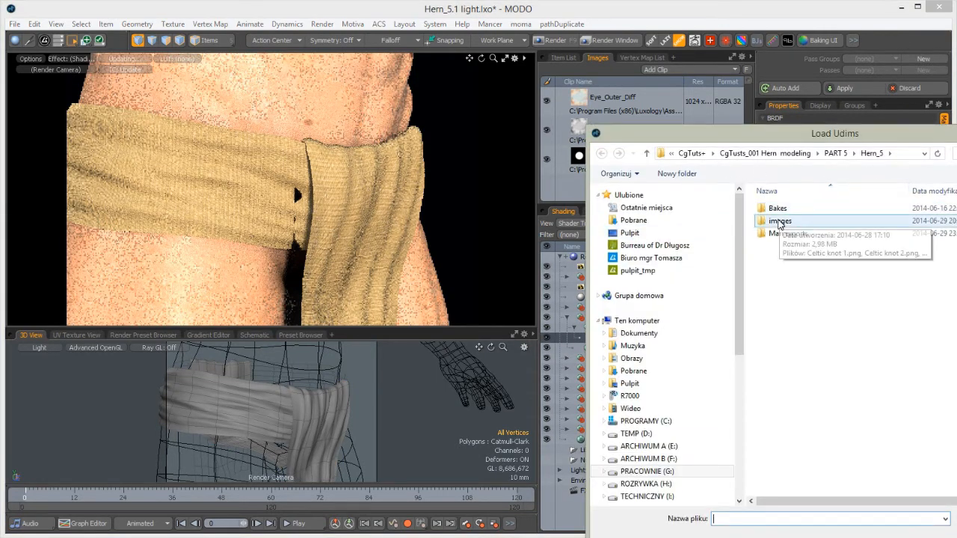
double_click(784, 233)
click(792, 234)
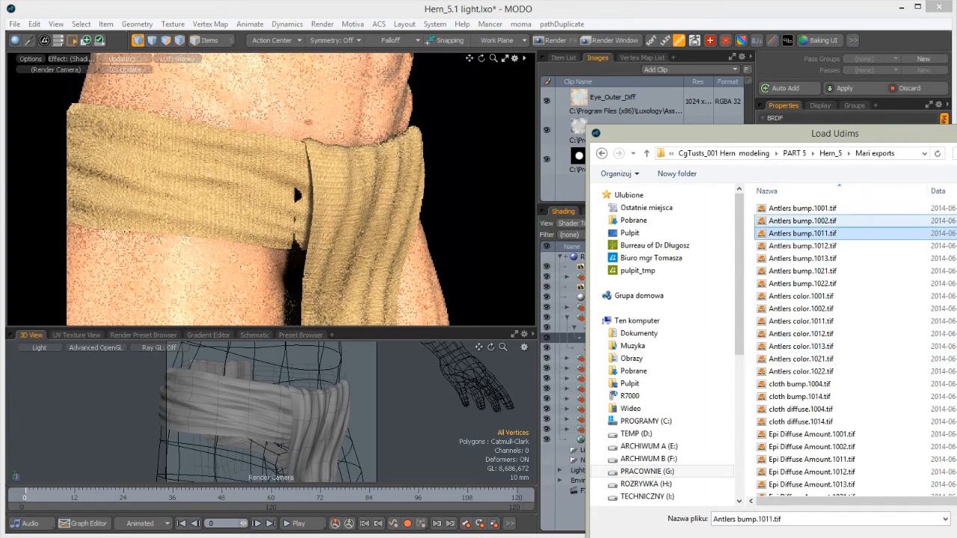
scroll(822, 344, down, 20)
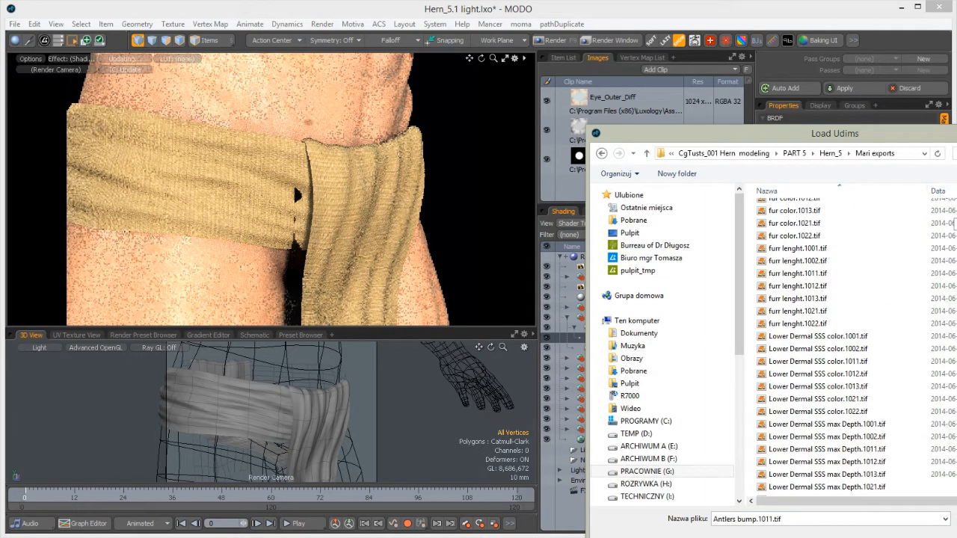
scroll(822, 344, up, 20)
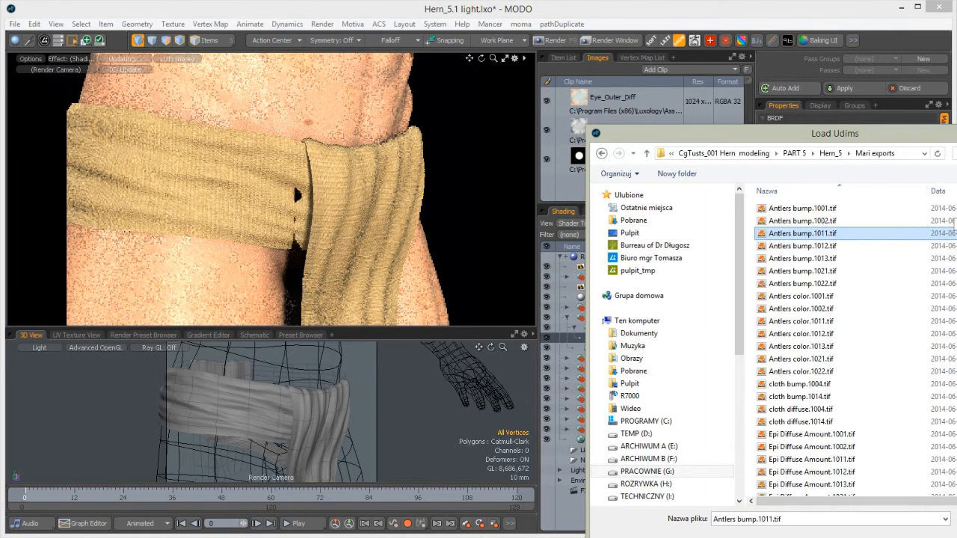
scroll(822, 249, down, 1)
click(800, 324)
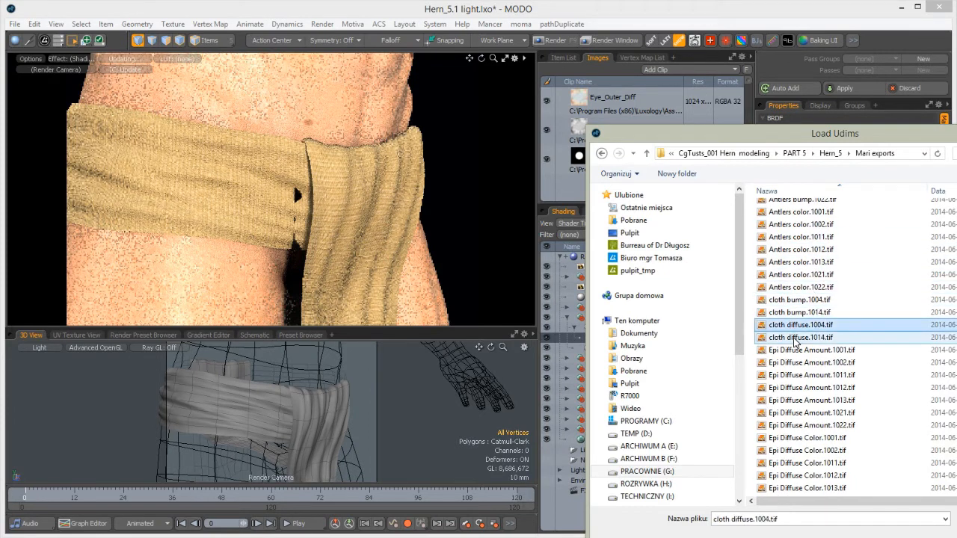
shift+click(799, 337)
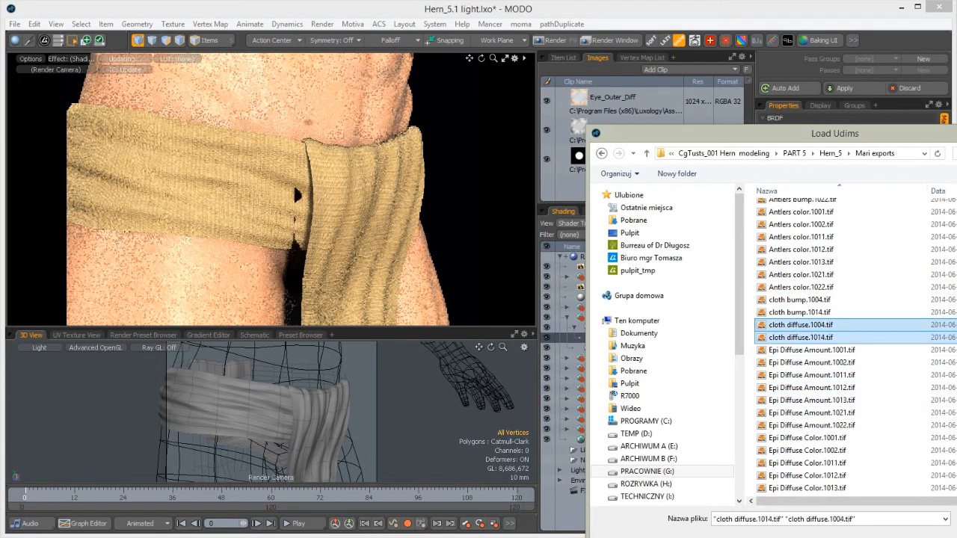
key(Return)
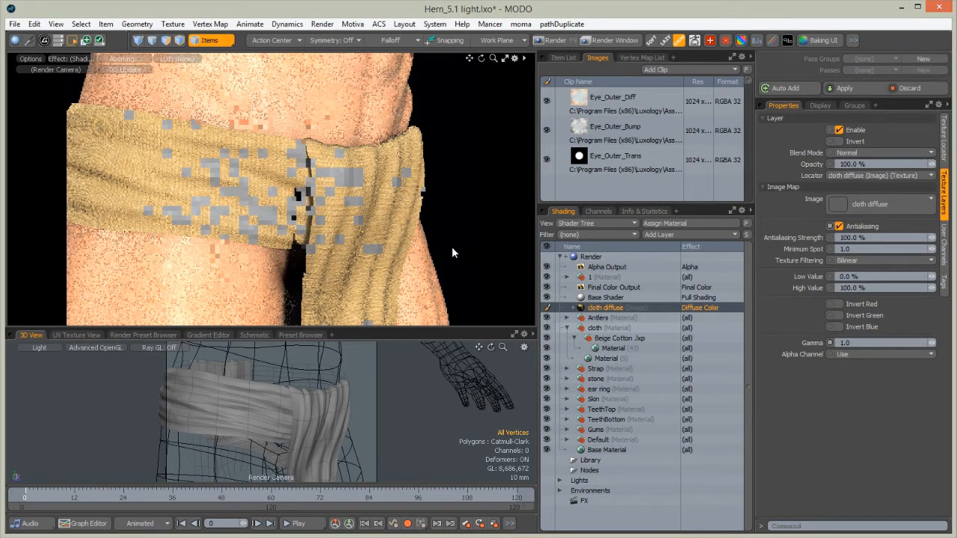
click(608, 307)
mouse_move(596, 348)
mouse_down()
mouse_move(585, 337)
mouse_move(606, 349)
mouse_up()
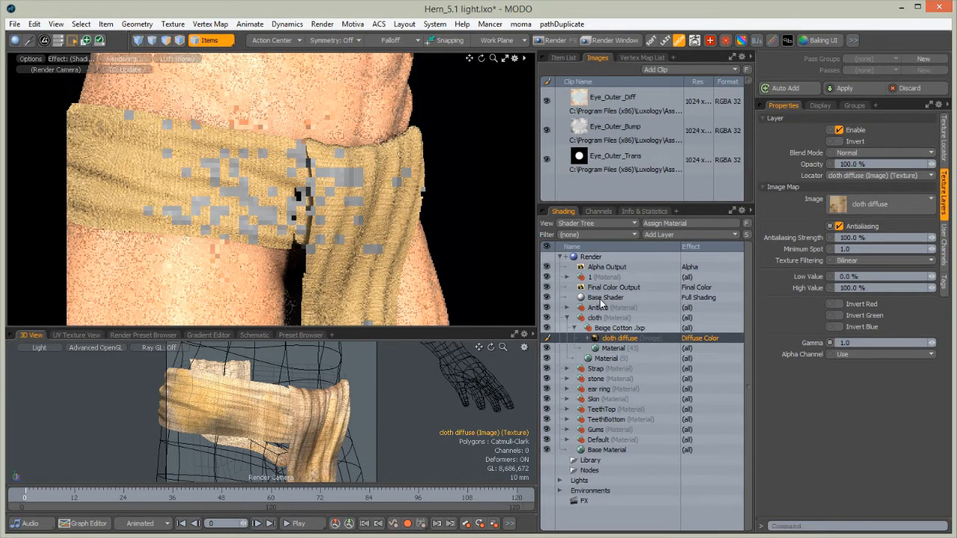
Load the two cloth bump tiles as UDIMs and place the image layer above cloth diffuse in the Beige Cotton group
click(619, 327)
click(663, 235)
mouse_move(655, 309)
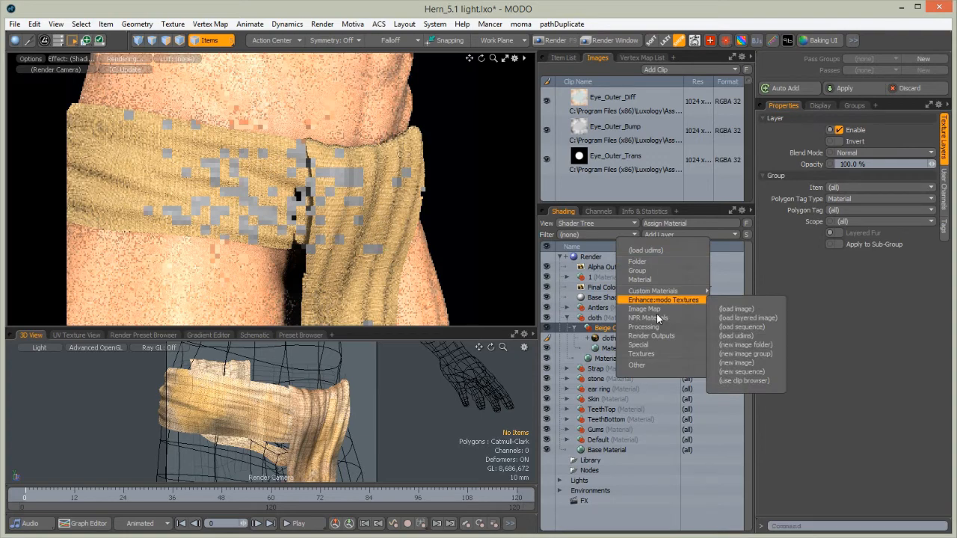
click(645, 250)
click(196, 141)
double_click(198, 140)
click(224, 303)
shift+click(219, 290)
click(404, 443)
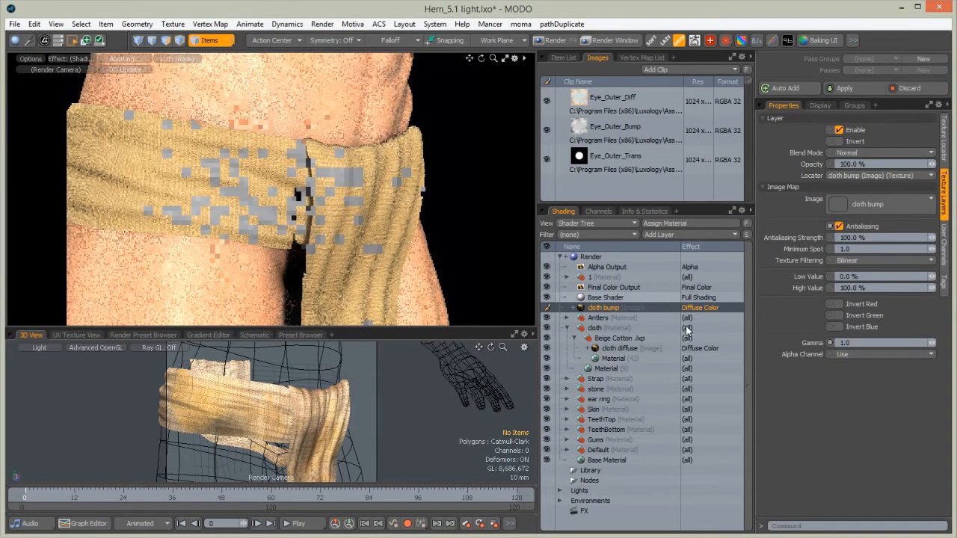
drag(687, 329, 686, 333)
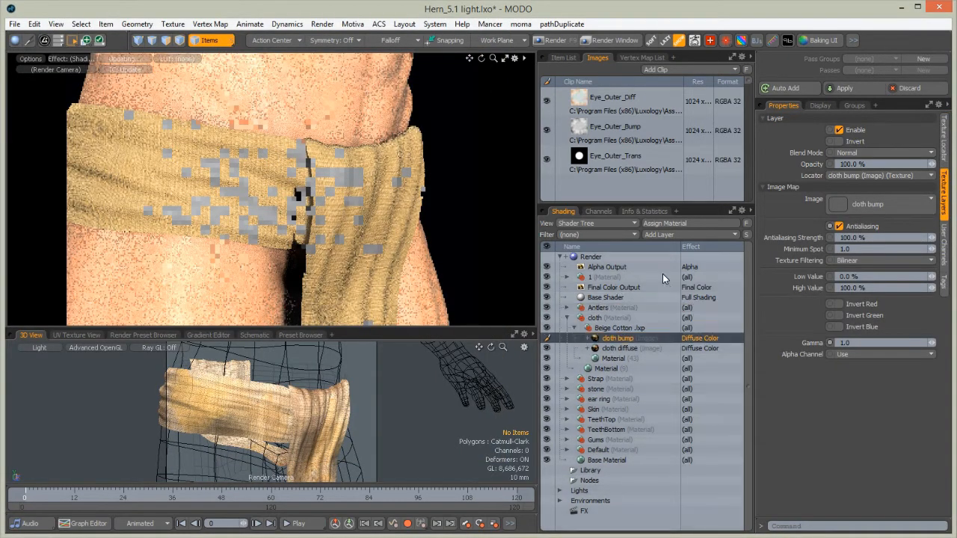
Change the cloth bump image layer's effect to Bump
click(701, 338)
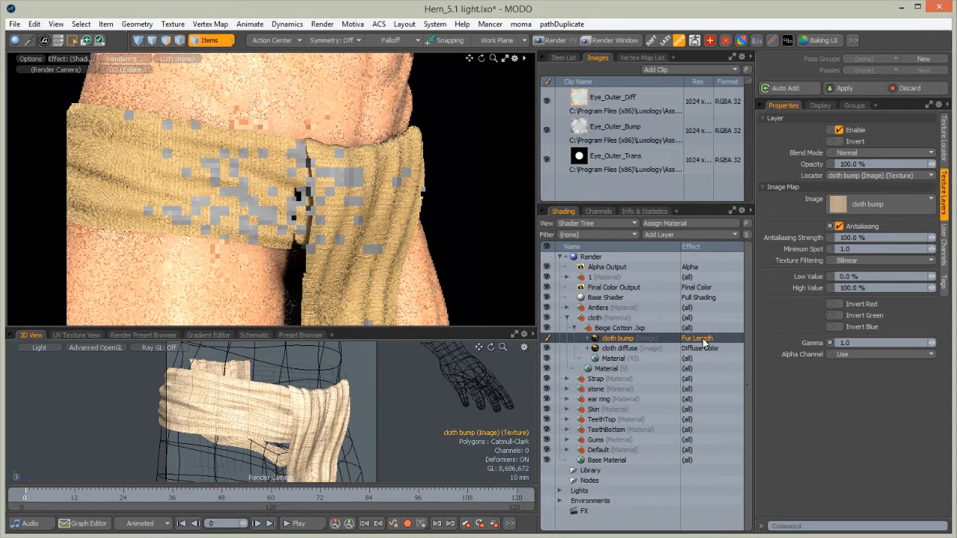
click(701, 342)
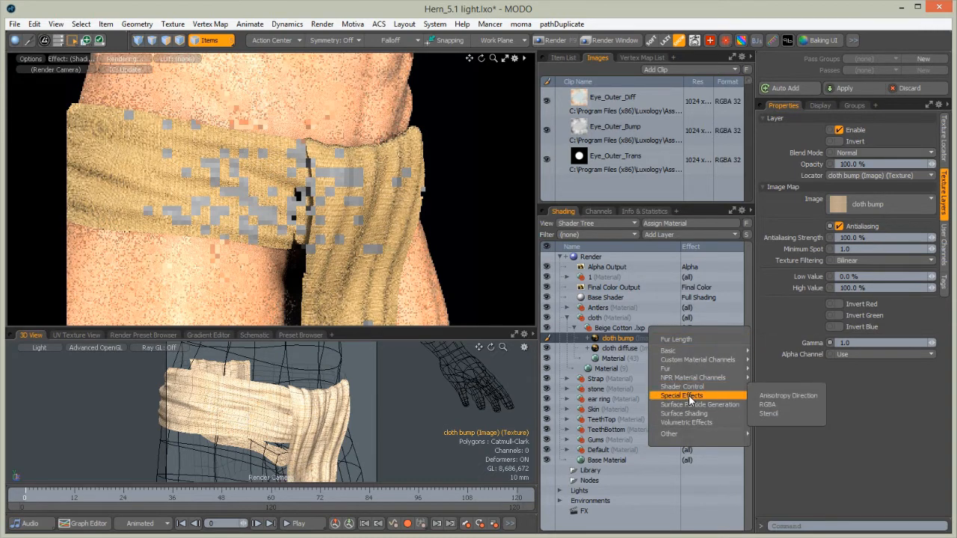
mouse_move(679, 415)
click(765, 416)
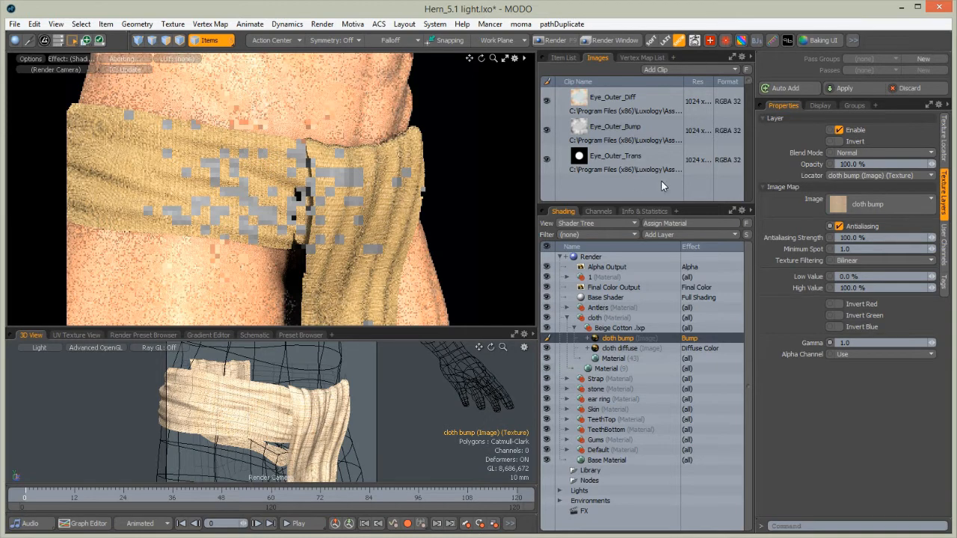
Set the Beige Cotton material's bump amplitude to 1 mm and its displacement distance to 0 m
click(609, 358)
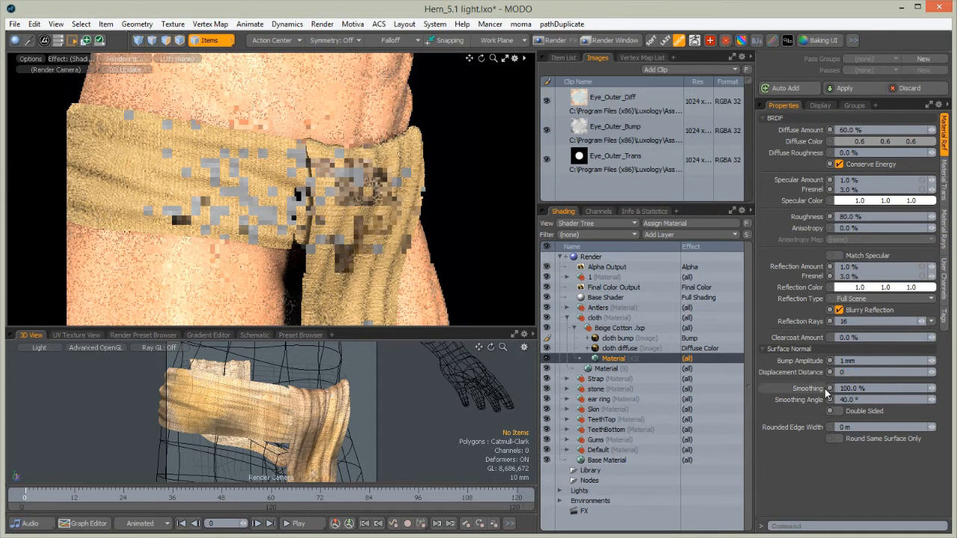
text(0)
key(Return)
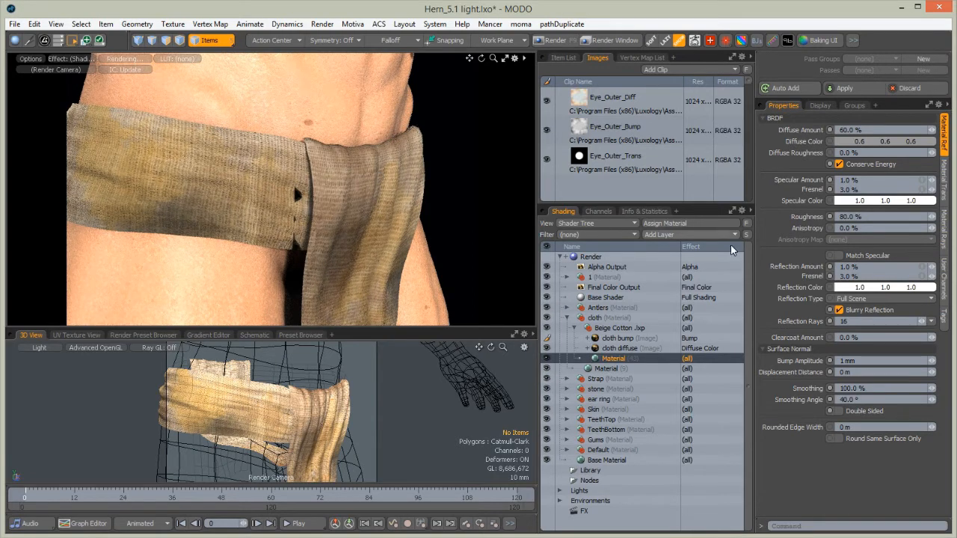
Tint the Beige Cotton material's diffuse color a pale yellow of about 0.89, 0.85, 0.57
click(882, 141)
drag(542, 64, 561, 47)
drag(586, 163, 601, 163)
drag(560, 47, 559, 41)
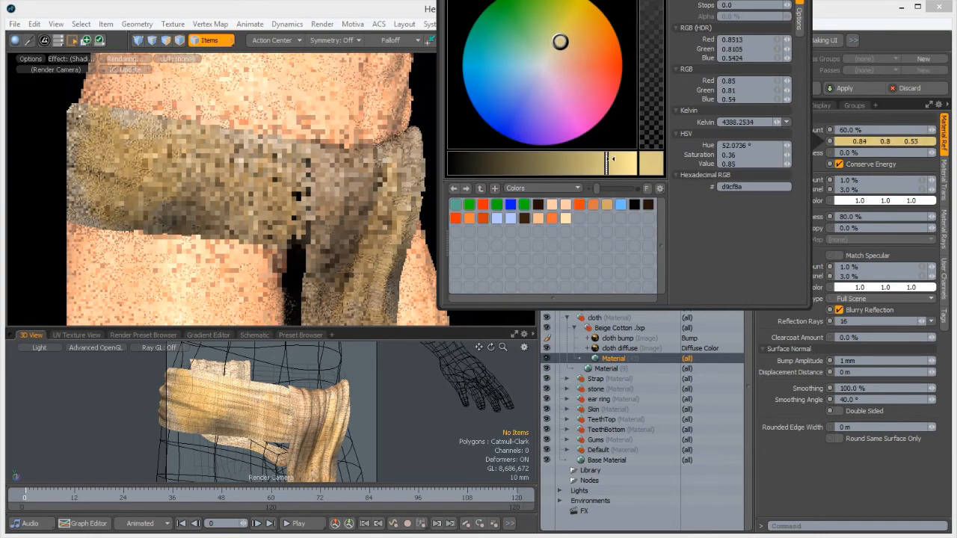
drag(611, 159, 615, 160)
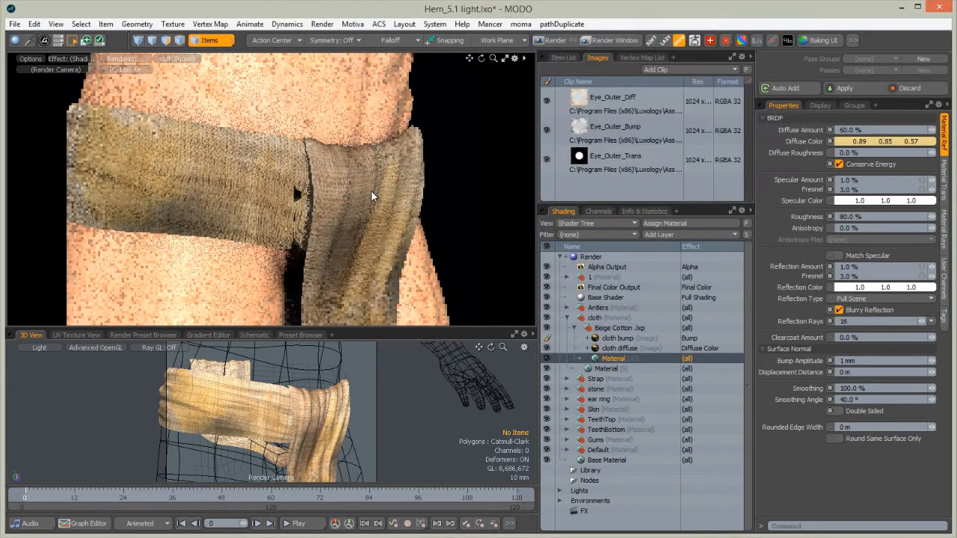
Set the Beige Cotton material's diffuse amount to 70 % and inspect the rendered cloth from several angles
click(849, 130)
text(70)
key(Return)
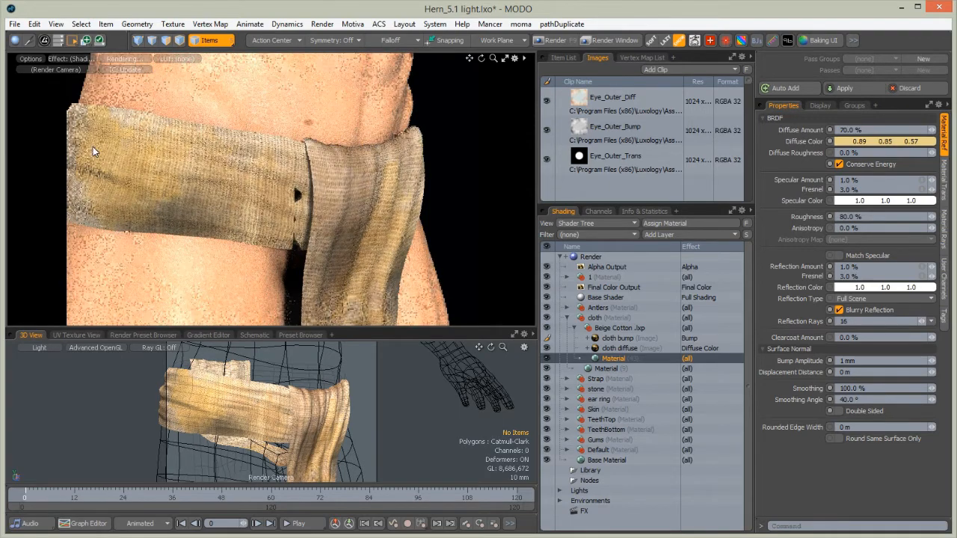
alt+drag(404, 199, 207, 218)
alt+shift+drag(291, 168, 333, 187)
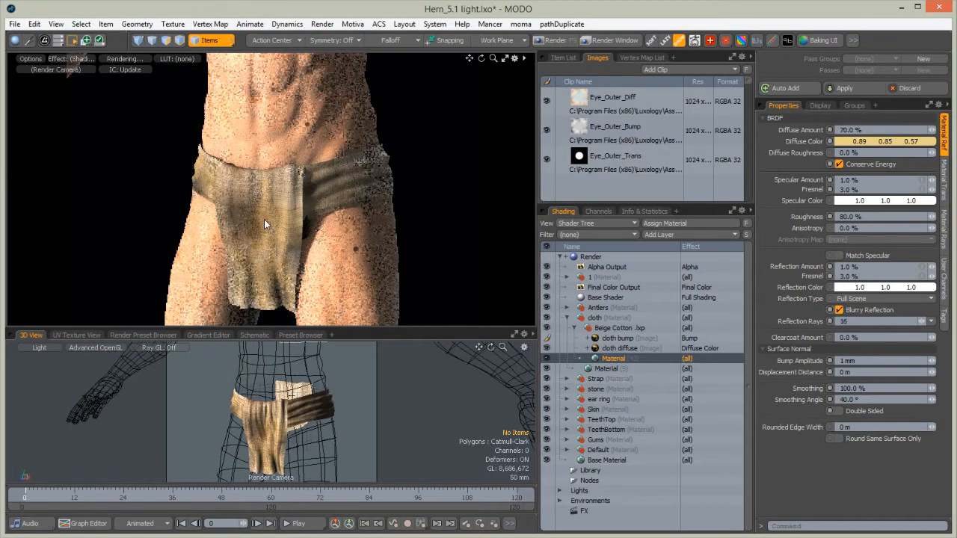
alt+drag(284, 213, 141, 189)
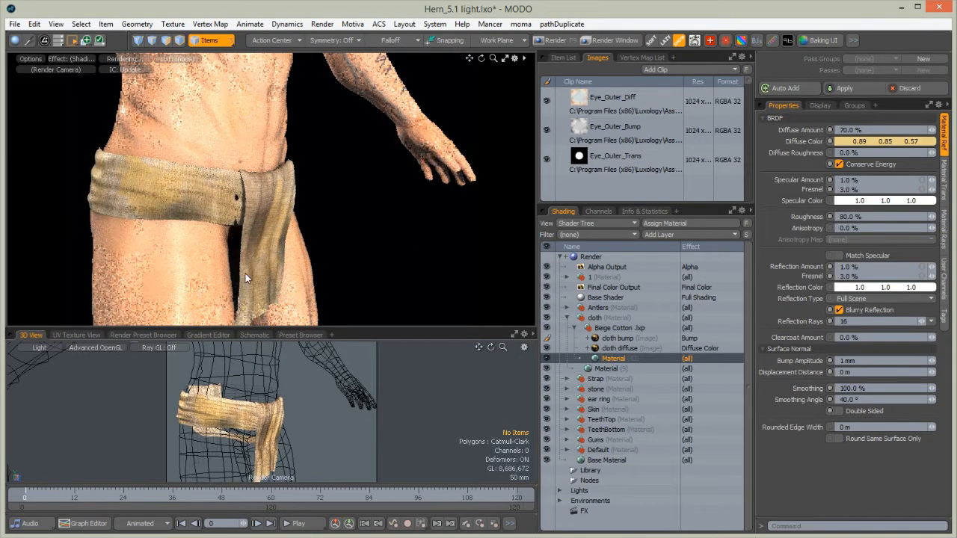
ctrl+alt+drag(172, 185, 248, 193)
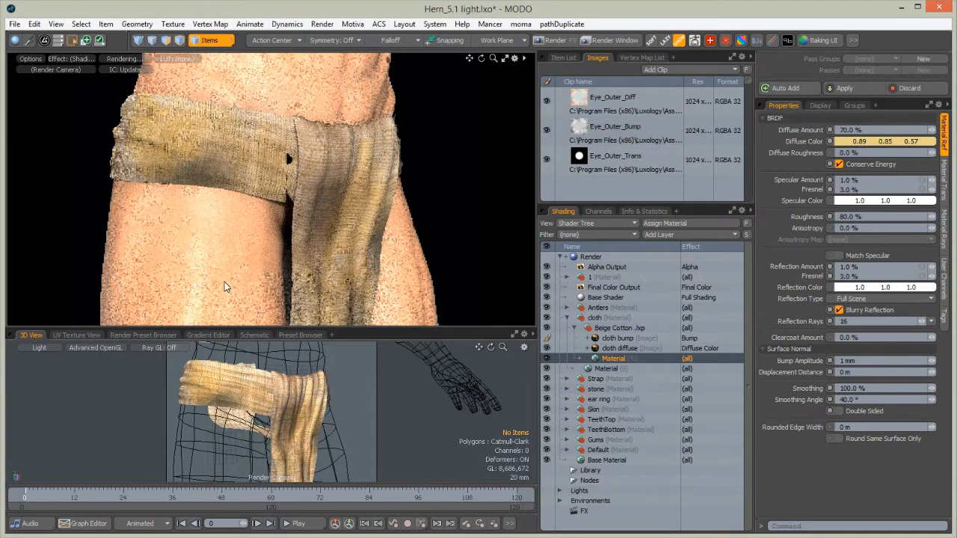
Switch the 3D view to Perspective and select edges along the border of the cloth mesh
key(ctrl+space)
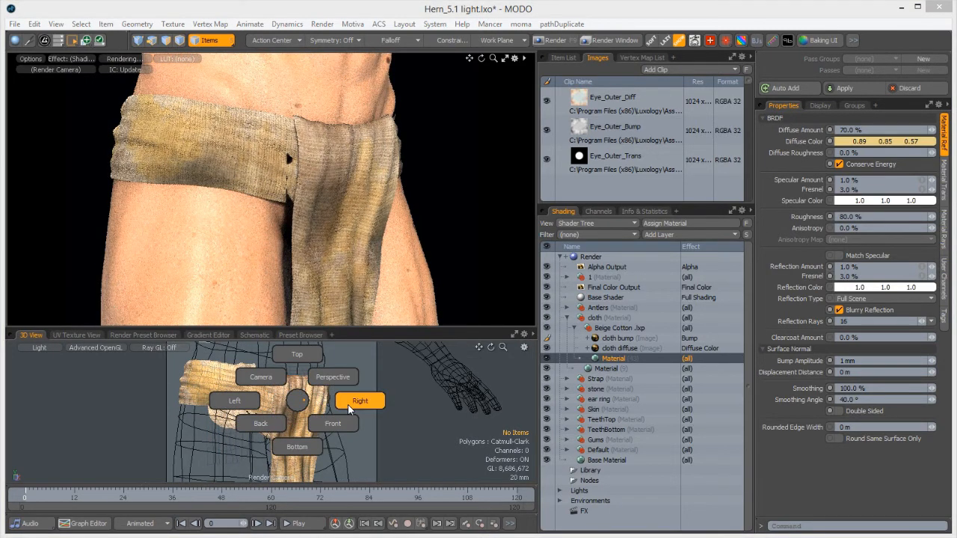
click(329, 377)
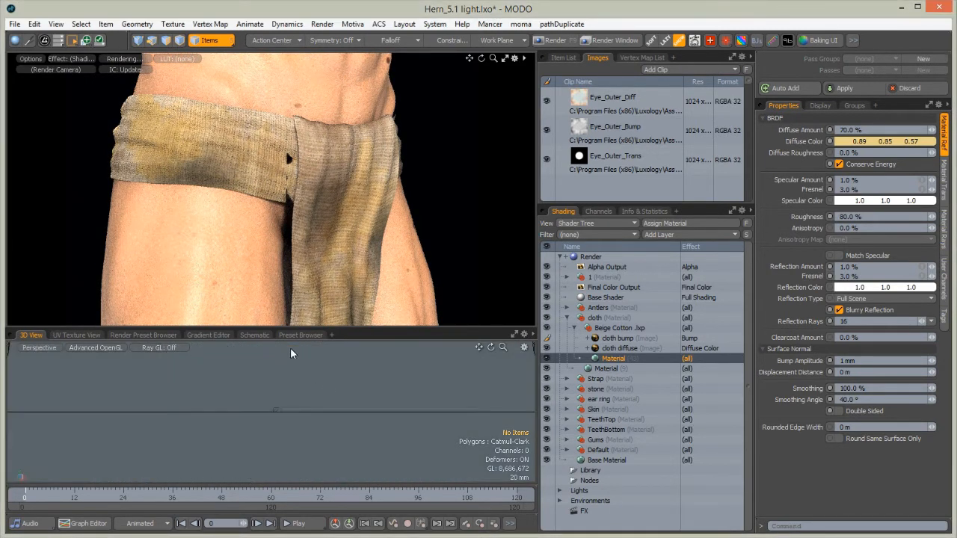
ctrl+alt+drag(319, 376, 256, 389)
alt+shift+drag(294, 421, 307, 471)
alt+shift+drag(299, 374, 247, 359)
scroll(320, 402, up, 10)
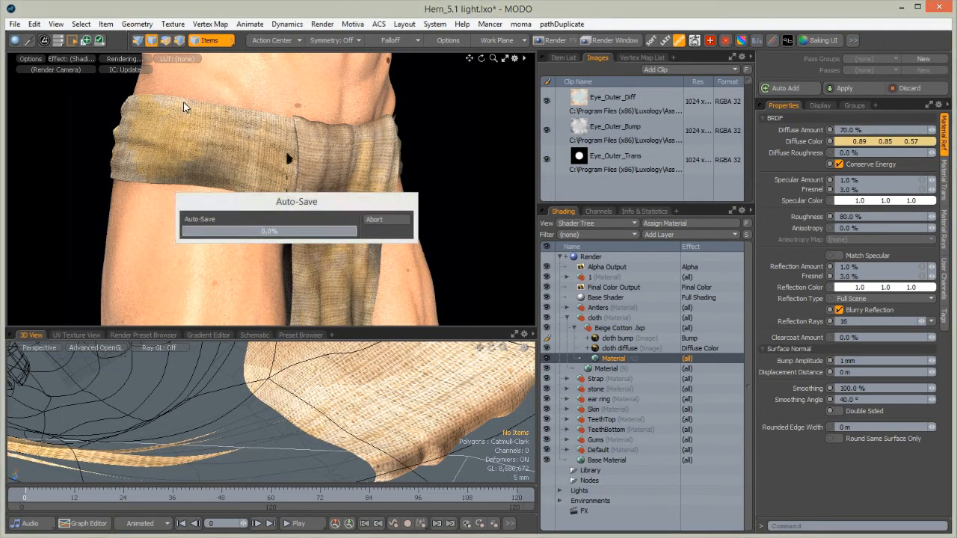
key(2)
drag(310, 436, 272, 414)
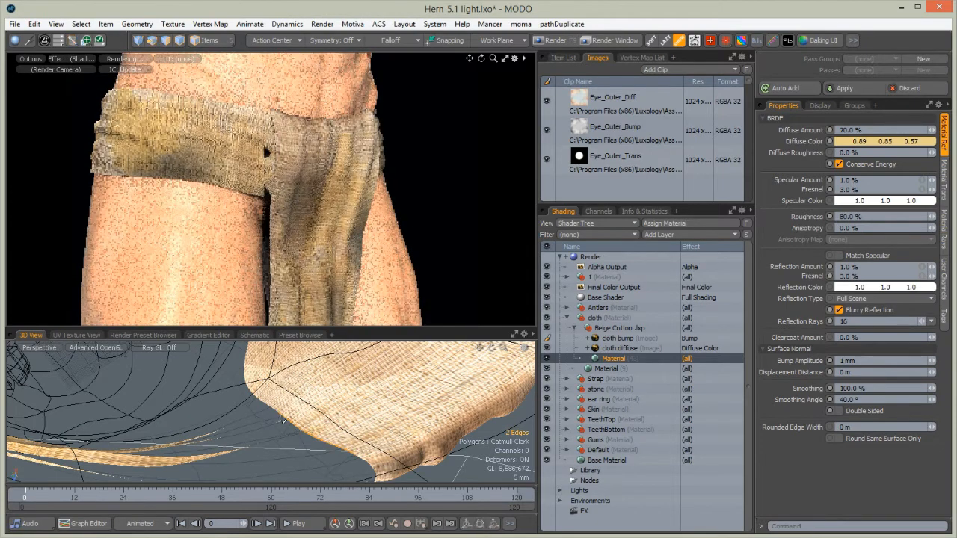
Reposition the selected border edges at the lower corner of the cloth mesh with the Transform tool
key(y)
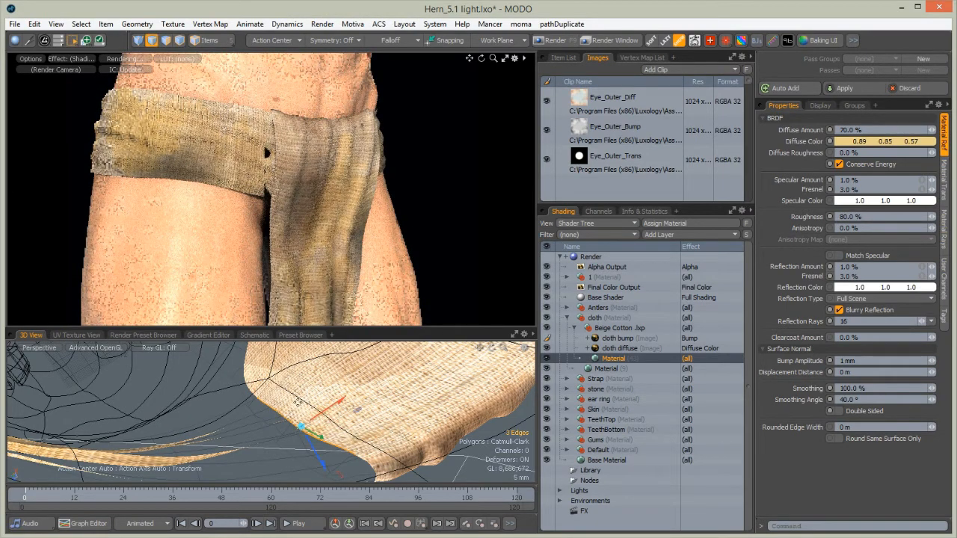
drag(296, 416, 254, 378)
key(q)
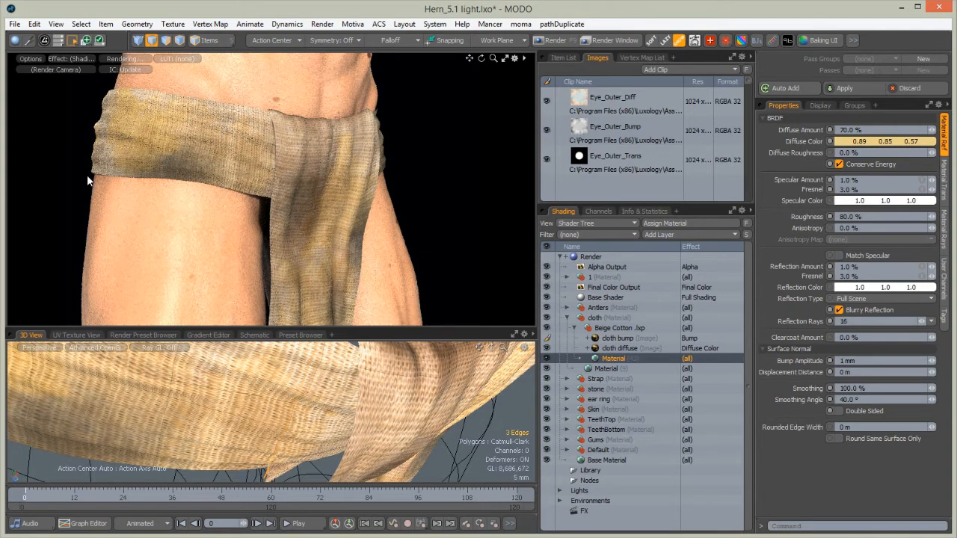
Examine the rendered character from the loincloth up to the torso, necklace, head and antlers
ctrl+alt+drag(321, 139, 166, 176)
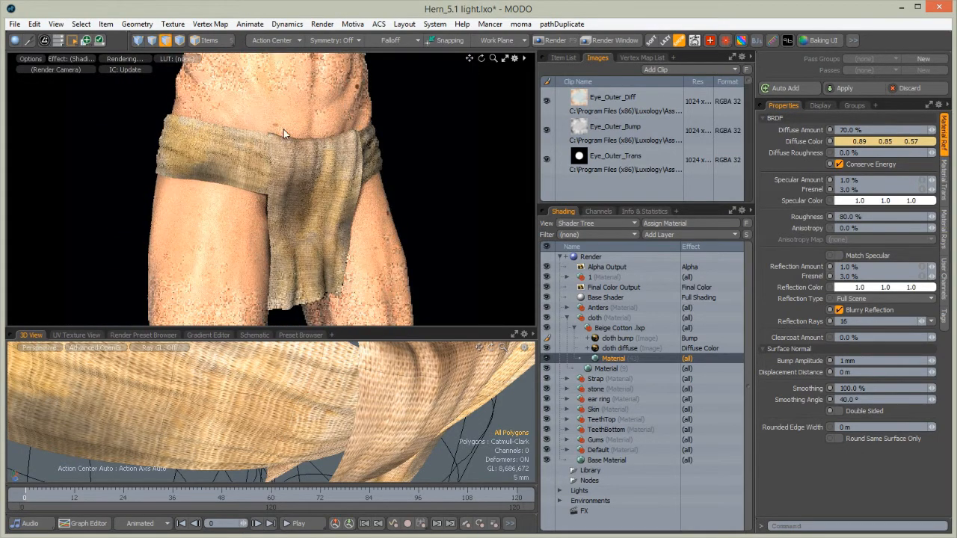
ctrl+alt+drag(213, 190, 250, 218)
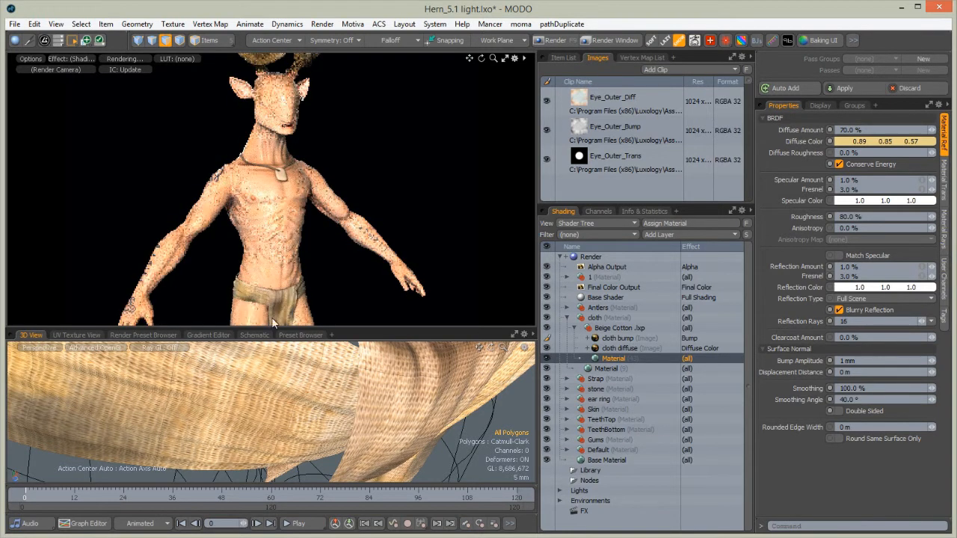
alt+shift+drag(210, 276, 219, 269)
key(3)
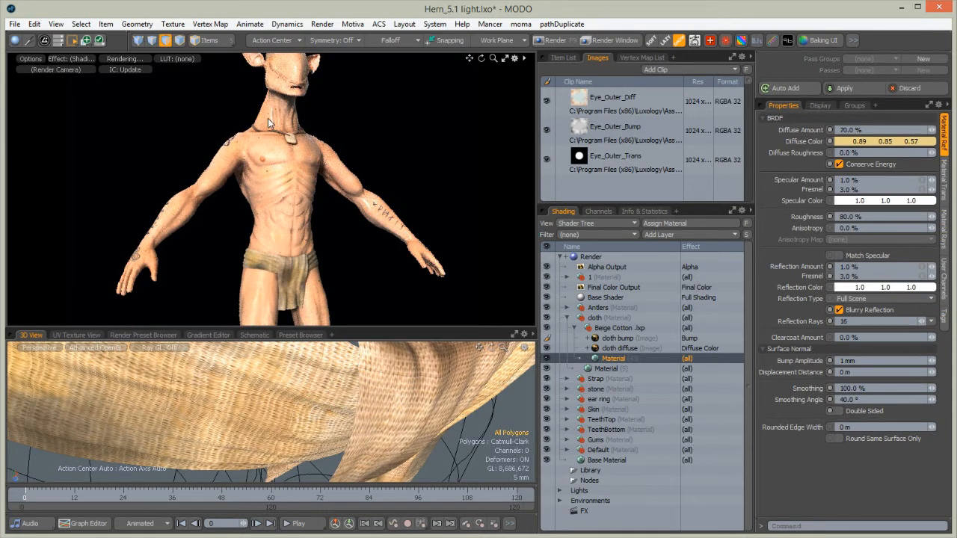
alt+shift+drag(254, 116, 246, 199)
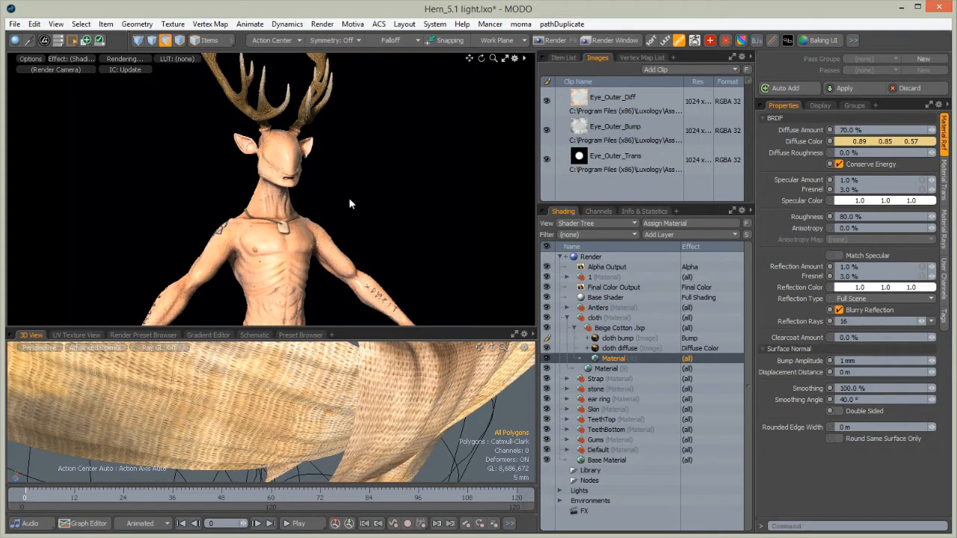
alt+drag(322, 181, 292, 267)
alt+drag(274, 219, 277, 277)
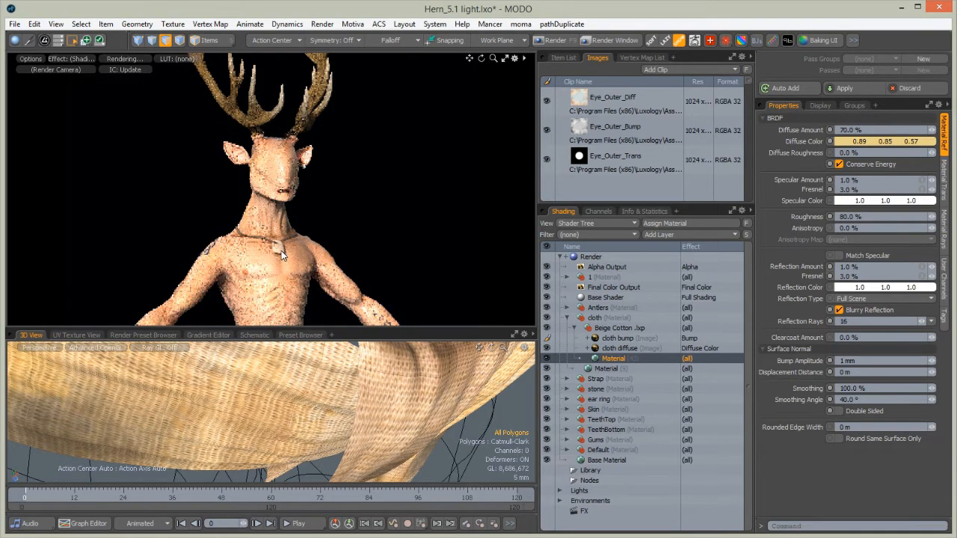
click(277, 248)
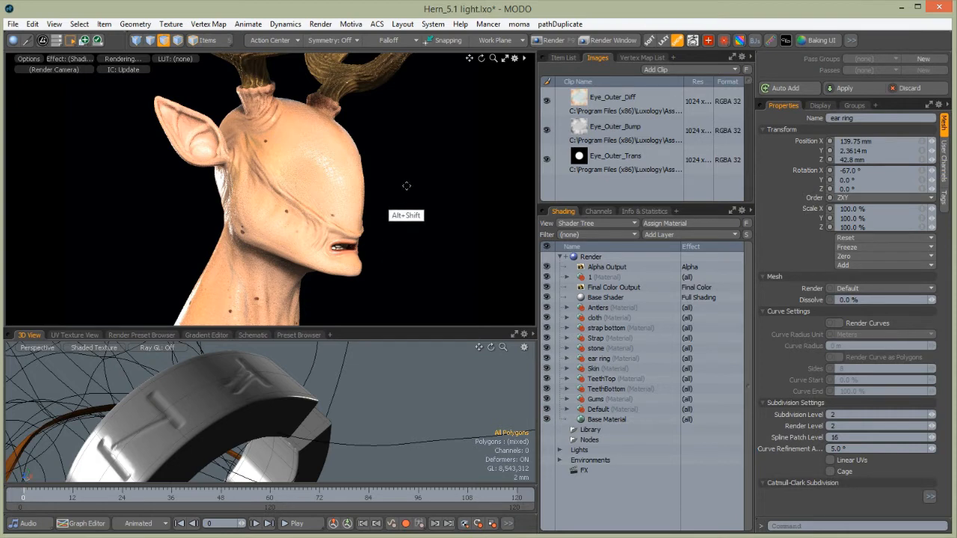
Add a new group inside the Skin material and place it first in that material's stack
click(566, 371)
click(566, 369)
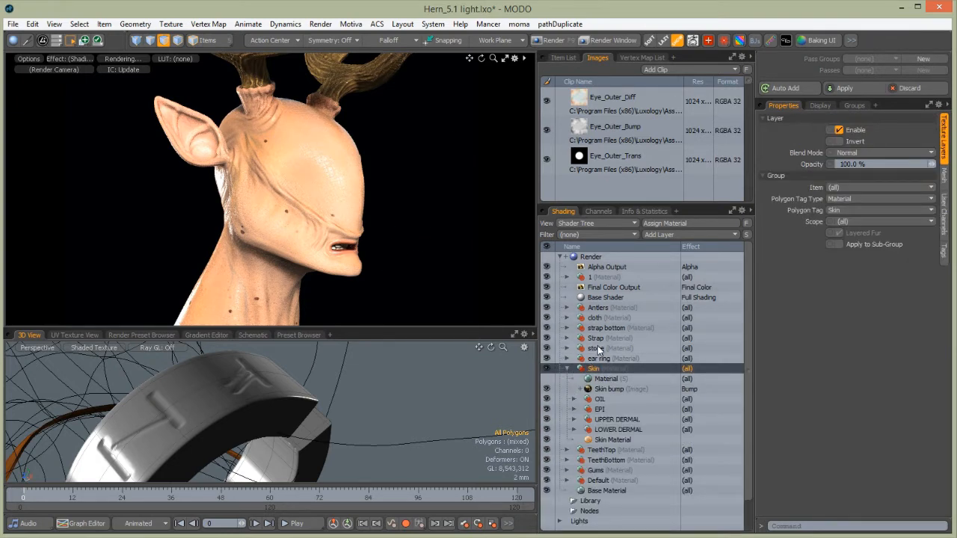
click(658, 234)
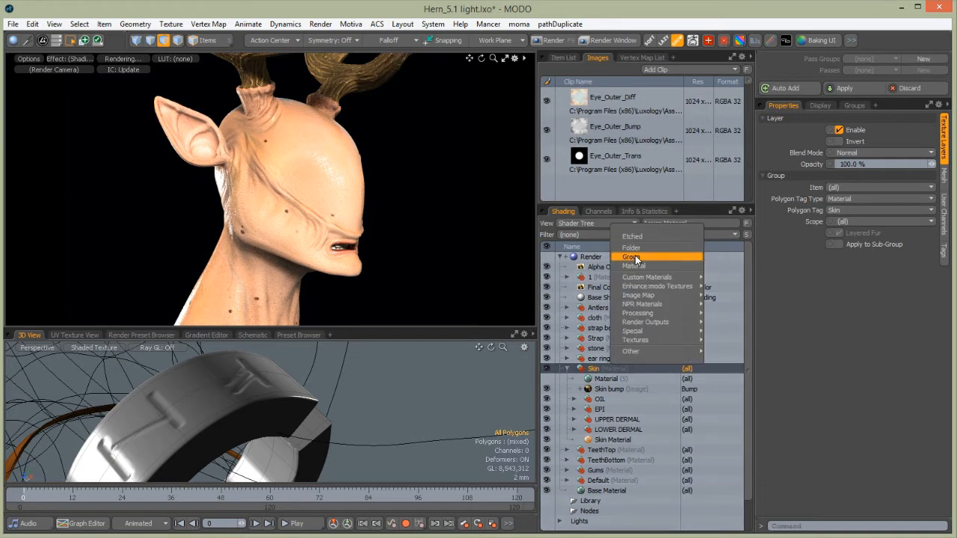
click(636, 259)
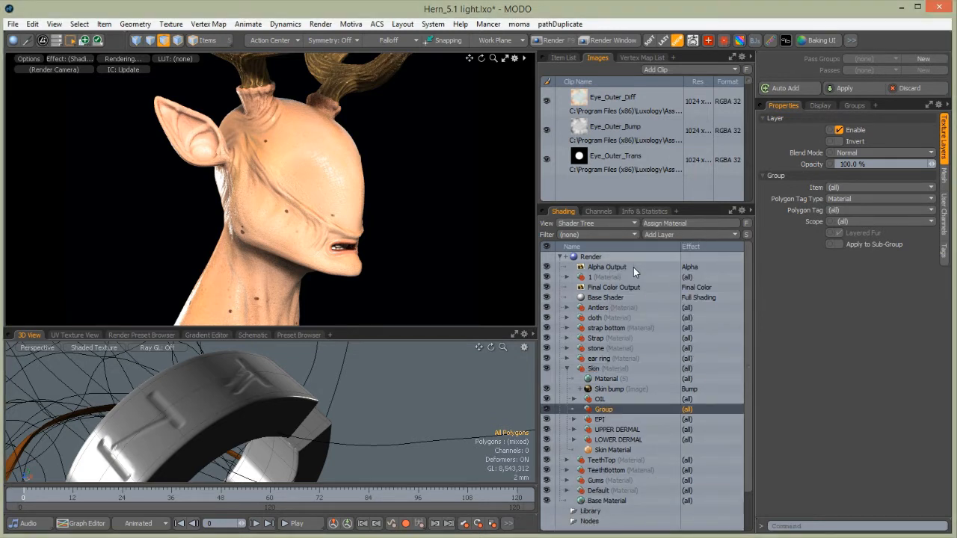
click(591, 369)
drag(584, 374, 591, 375)
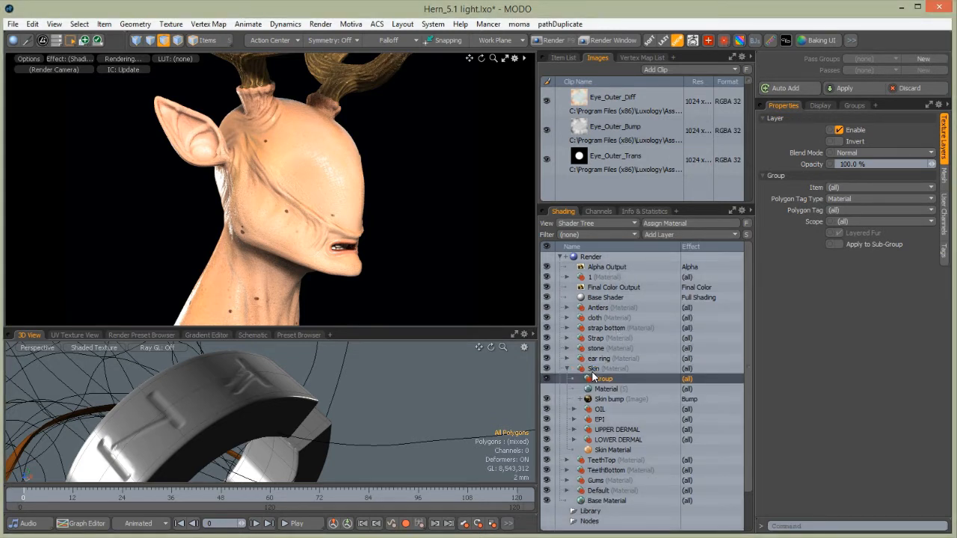
Set the new group's polygon tag type to Selection Set and its scope to Fur
click(838, 200)
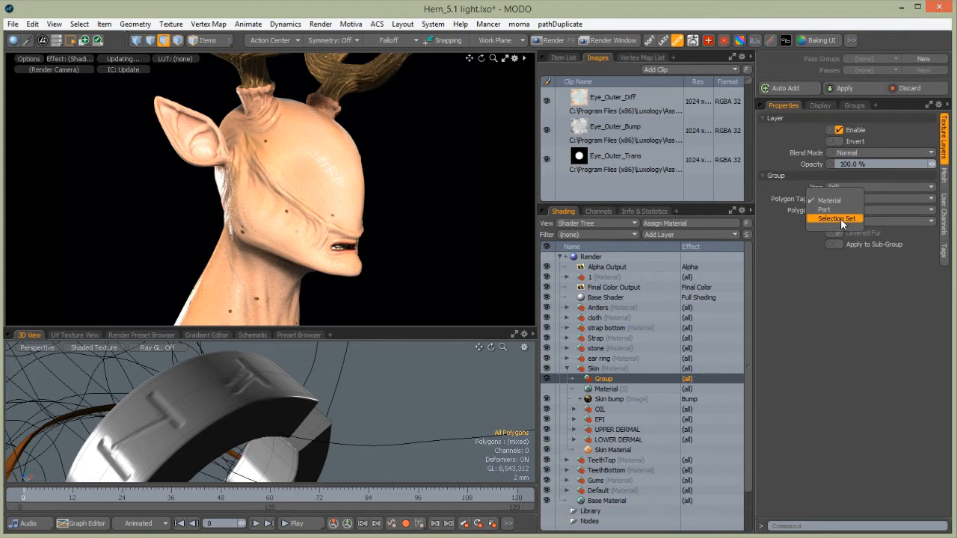
click(828, 352)
click(839, 199)
click(835, 217)
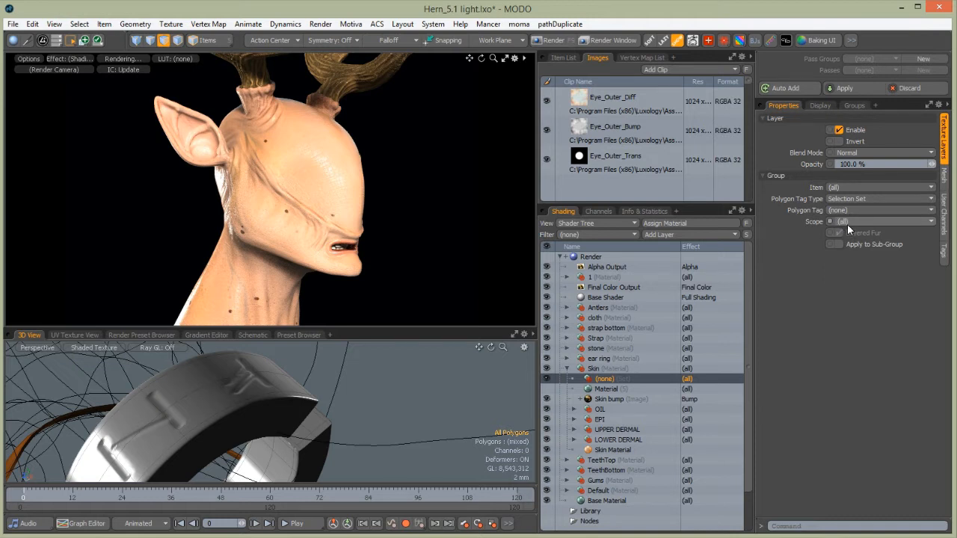
click(844, 222)
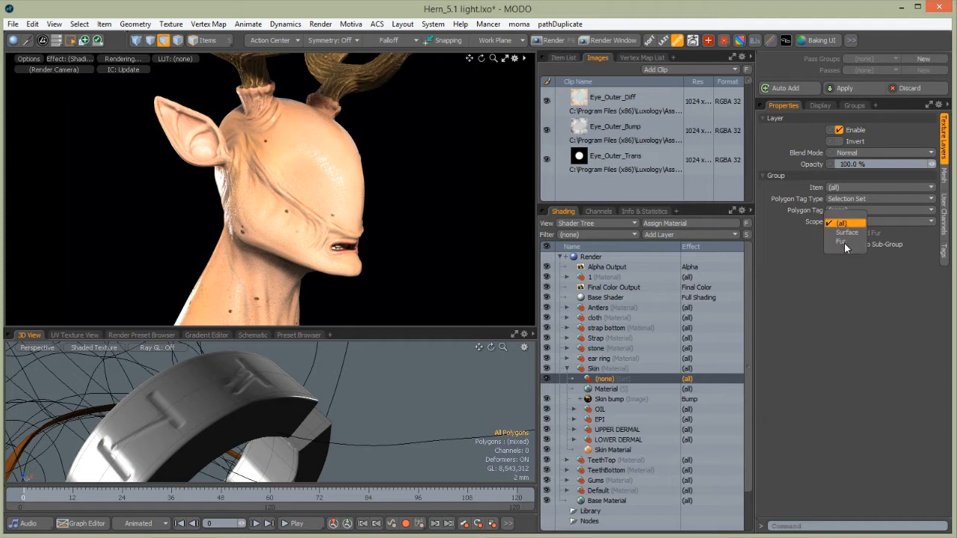
click(840, 240)
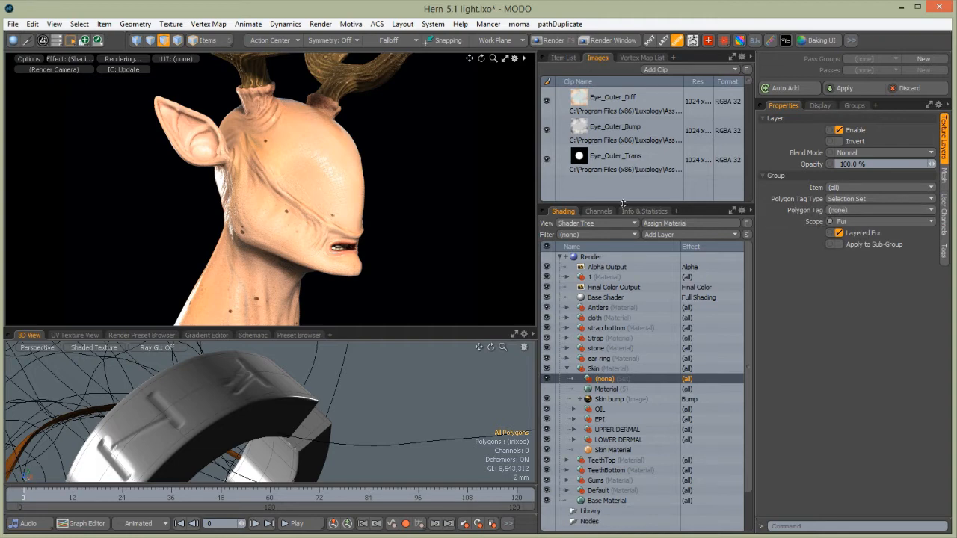
Select the Hern_base body mesh, enlarge the 3D view and activate polygon selection mode
scroll(342, 366, down, 3)
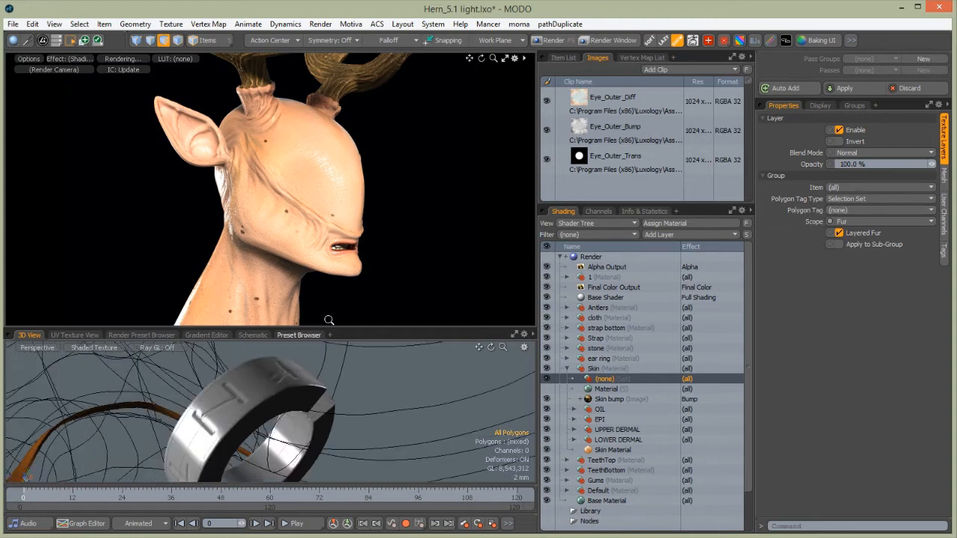
click(554, 57)
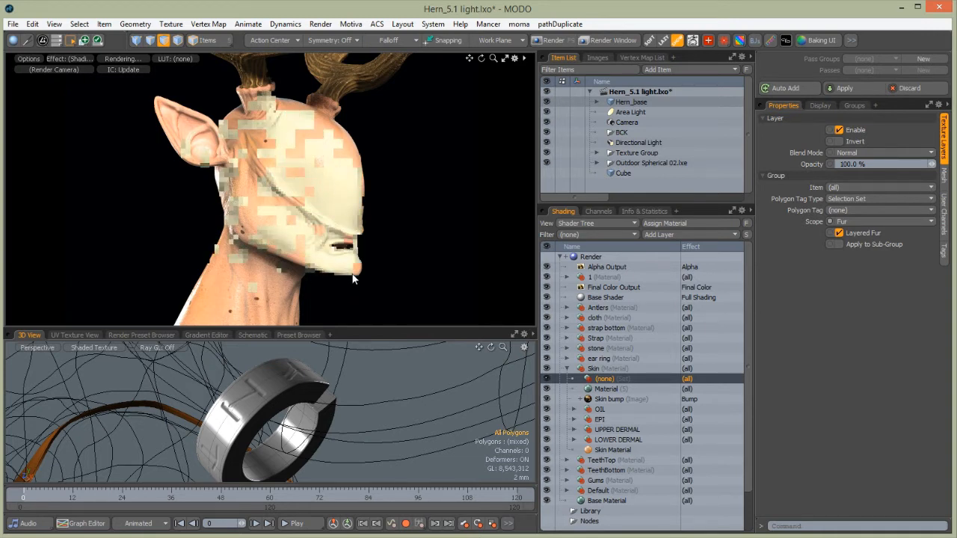
alt+shift+drag(262, 259, 288, 209)
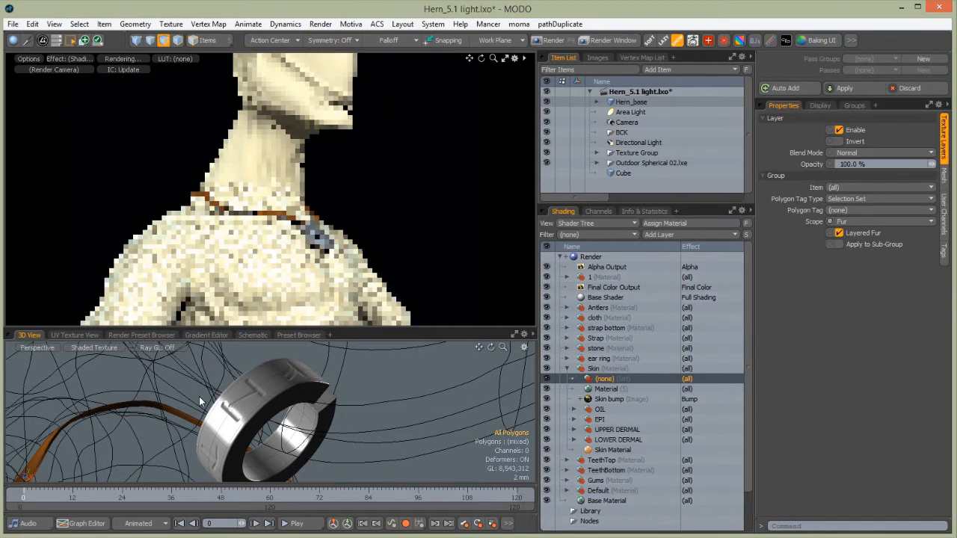
ctrl+alt+drag(282, 361, 193, 387)
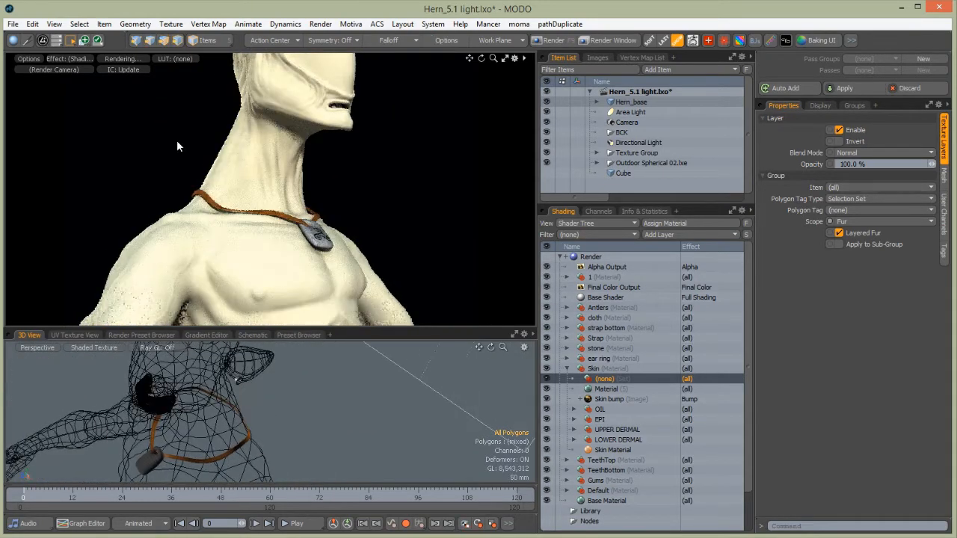
click(200, 46)
click(238, 382)
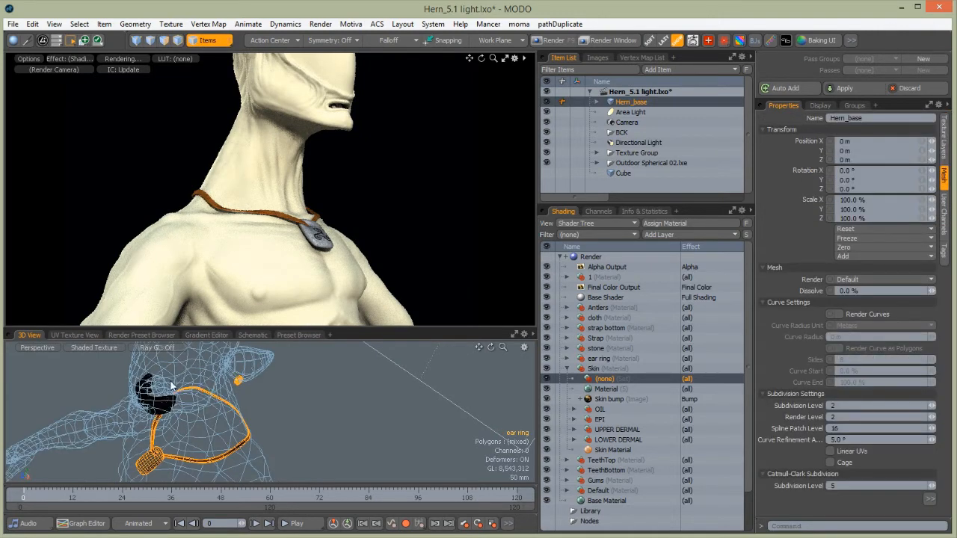
mouse_move(219, 400)
alt+mouse_down()
mouse_move(232, 418)
mouse_move(218, 377)
mouse_move(254, 350)
alt+mouse_up()
drag(351, 327, 352, 227)
alt+drag(280, 363, 376, 322)
scroll(299, 341, up, 3)
click(166, 42)
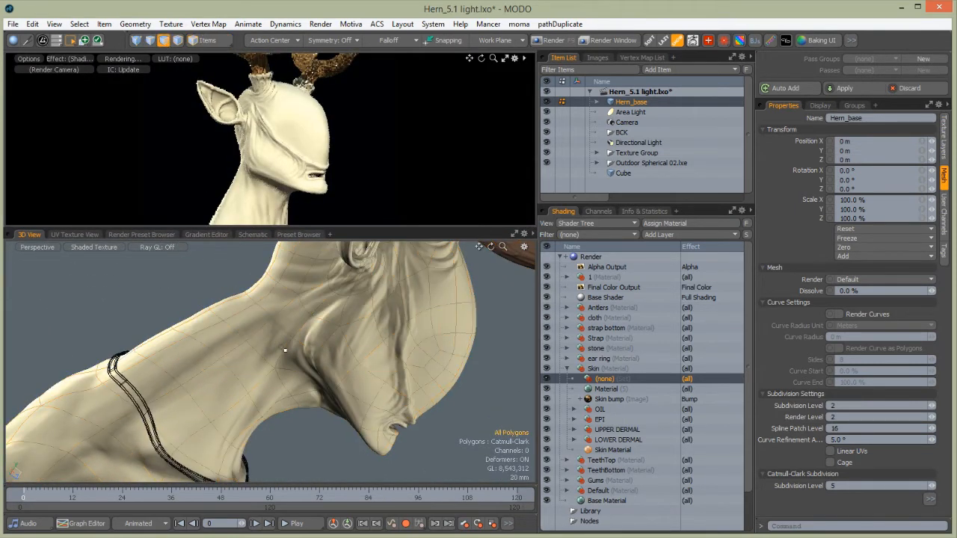
Lasso-select the jaw, cheek and upper throat polygons of the head in the Right view
key(ctrl+space)
click(413, 341)
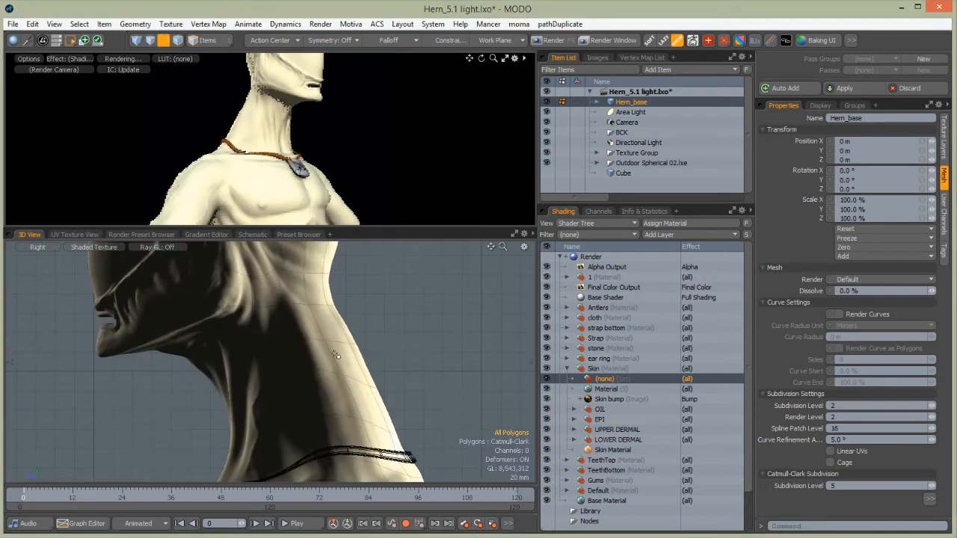
alt+shift+drag(202, 288, 311, 374)
mouse_move(353, 345)
mouse_down()
mouse_move(348, 419)
mouse_move(295, 449)
mouse_move(340, 474)
mouse_move(314, 293)
mouse_move(263, 329)
mouse_move(241, 402)
mouse_move(275, 393)
mouse_move(315, 419)
mouse_up()
mouse_move(249, 426)
mouse_down()
mouse_move(214, 443)
mouse_move(232, 400)
mouse_move(221, 383)
mouse_move(218, 390)
mouse_move(307, 383)
mouse_up()
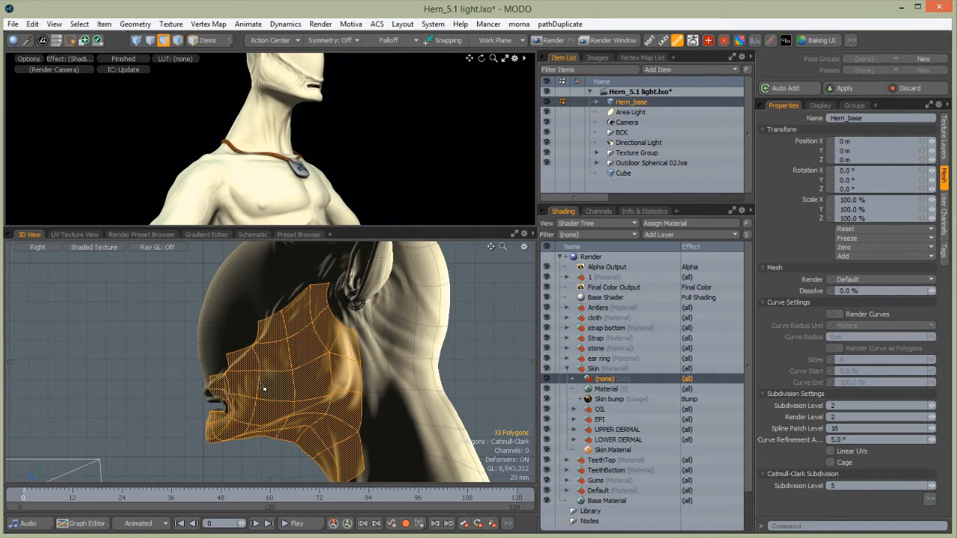
Extend the polygon selection in the Perspective view to the missing areas around the jaw, mouth and cheek
key(ctrl+space)
click(374, 338)
alt+drag(249, 376, 373, 377)
mouse_move(207, 461)
mouse_down()
mouse_move(197, 334)
mouse_move(204, 305)
mouse_move(288, 381)
mouse_move(233, 419)
mouse_move(250, 426)
mouse_move(318, 410)
mouse_move(305, 384)
mouse_move(372, 351)
mouse_move(277, 406)
mouse_move(274, 390)
mouse_move(317, 381)
mouse_move(293, 388)
mouse_up()
ctrl+alt+drag(338, 355, 172, 381)
shift+click(427, 401)
alt+drag(391, 358, 396, 333)
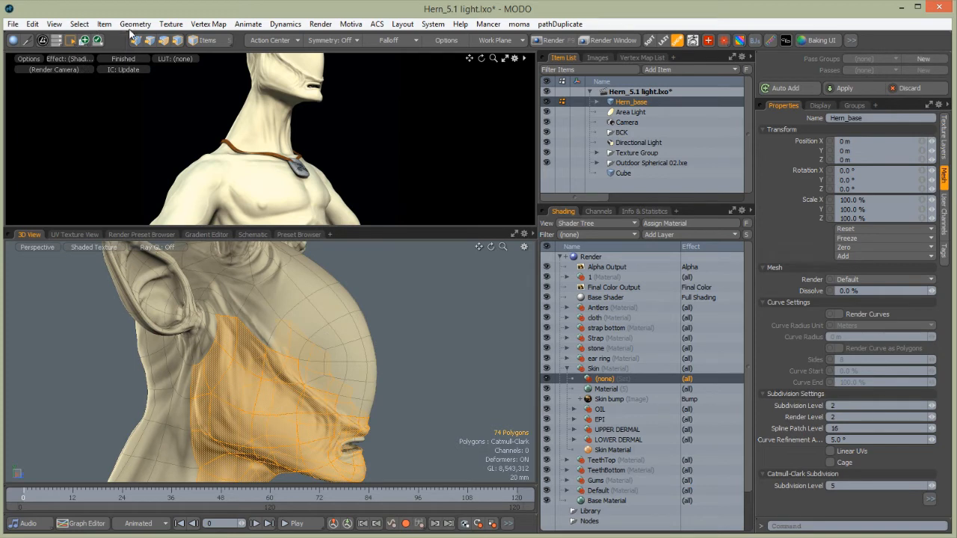
Assign the selected face polygons to a new selection set named "fur"
click(80, 24)
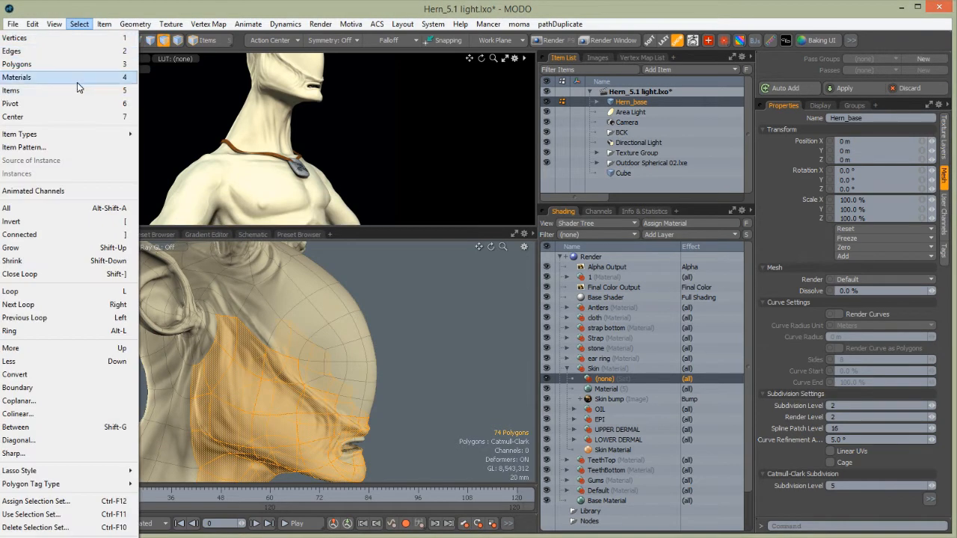
click(39, 502)
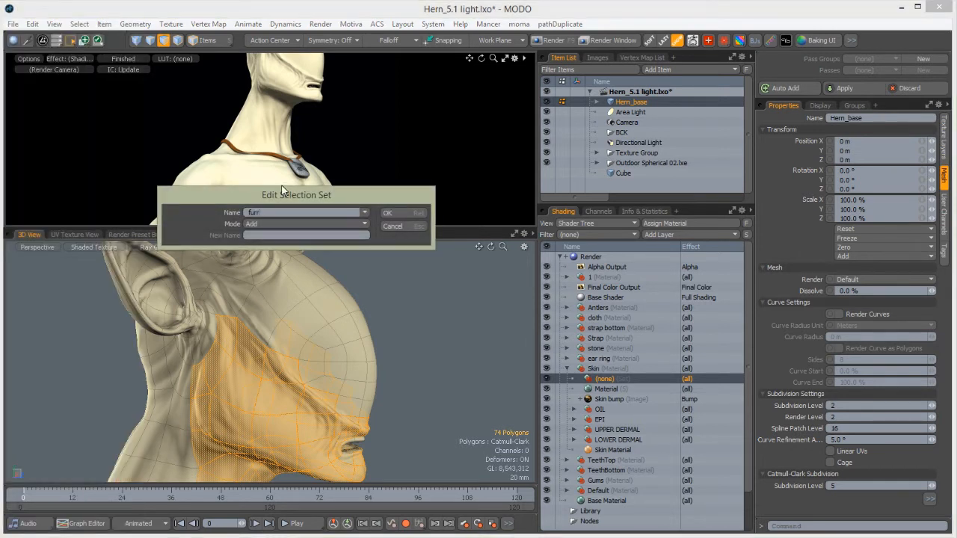
click(383, 213)
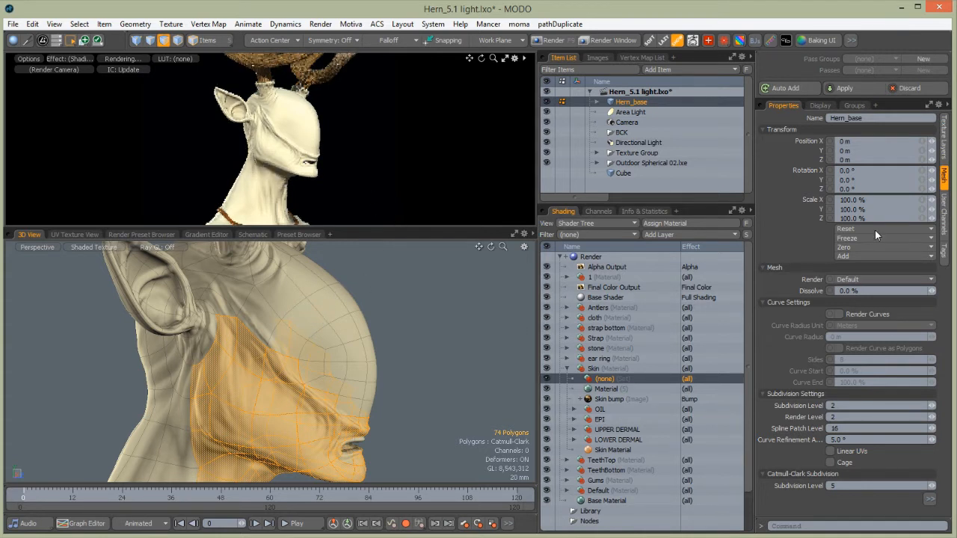
Set the polygon tag of the new group in the Skin material to the fur selection set
click(943, 138)
click(840, 200)
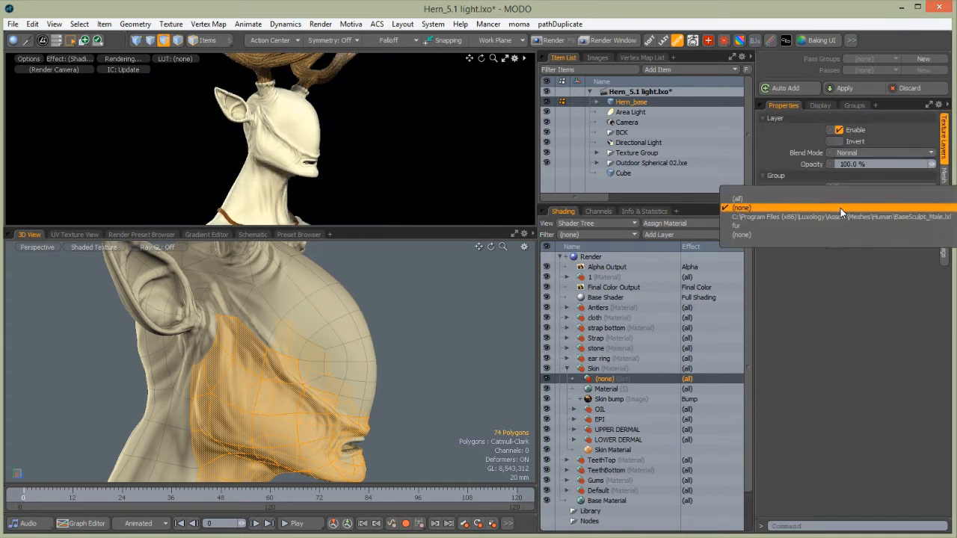
click(768, 226)
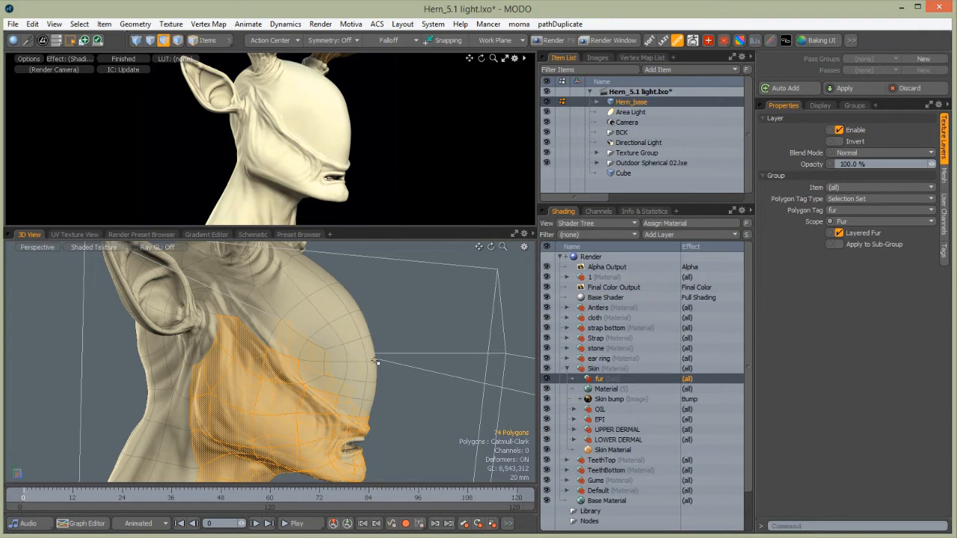
Add a Fur Material layer to the fur group
click(657, 236)
mouse_move(650, 325)
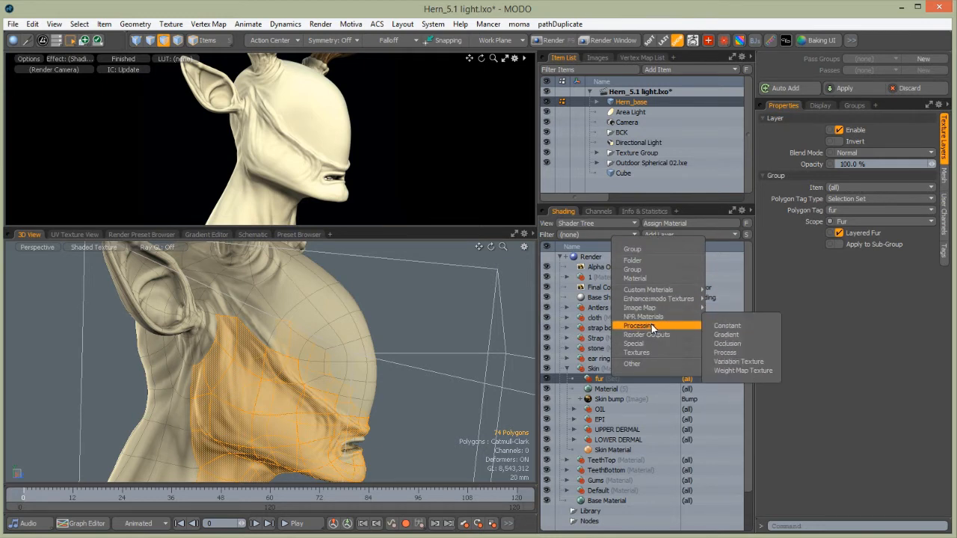
mouse_move(650, 292)
mouse_move(643, 343)
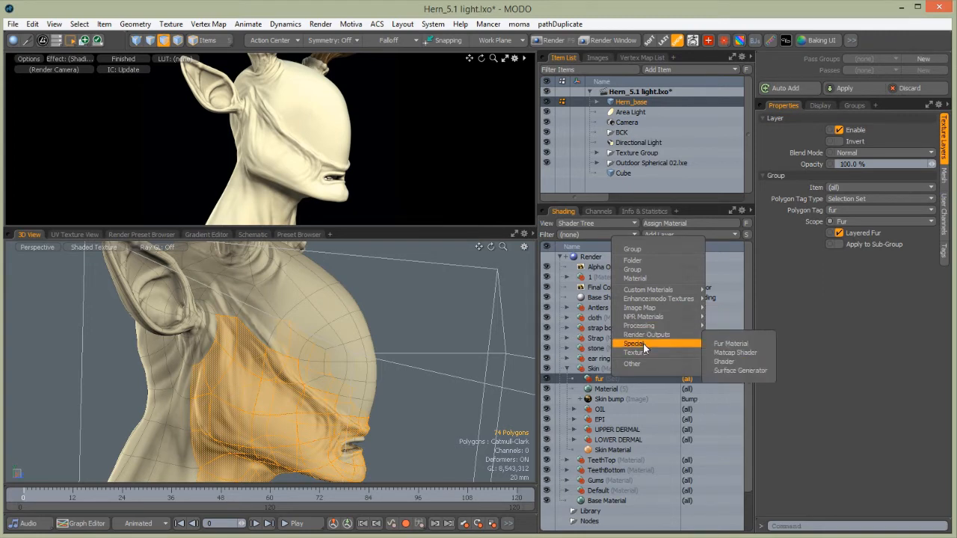
click(726, 344)
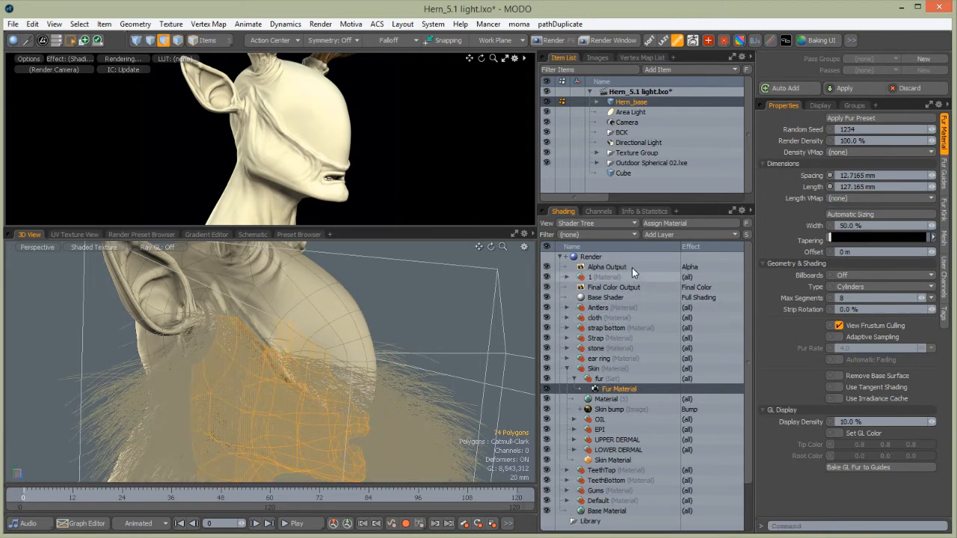
Set the Fur Material's display density to 0% and its fur length to 15 mm
text(0)
key(Return)
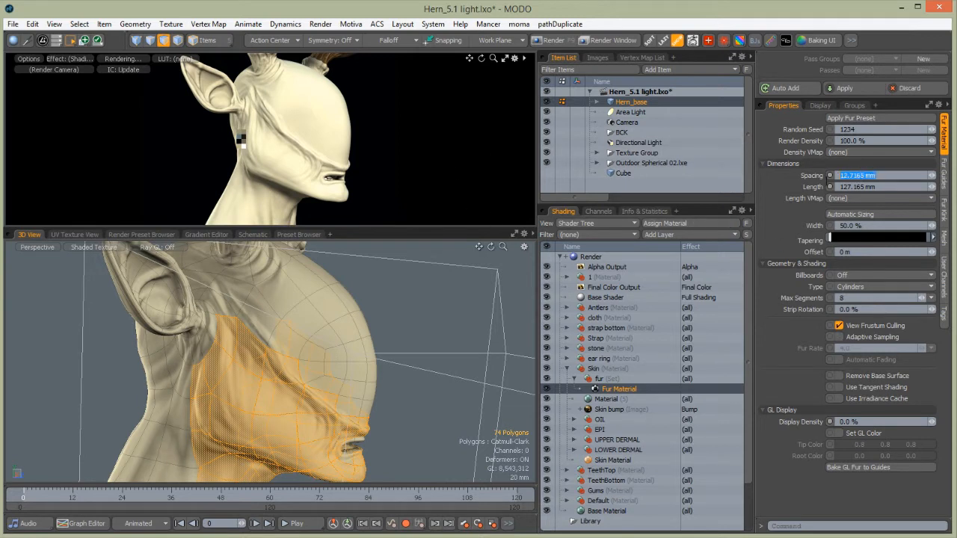
click(869, 188)
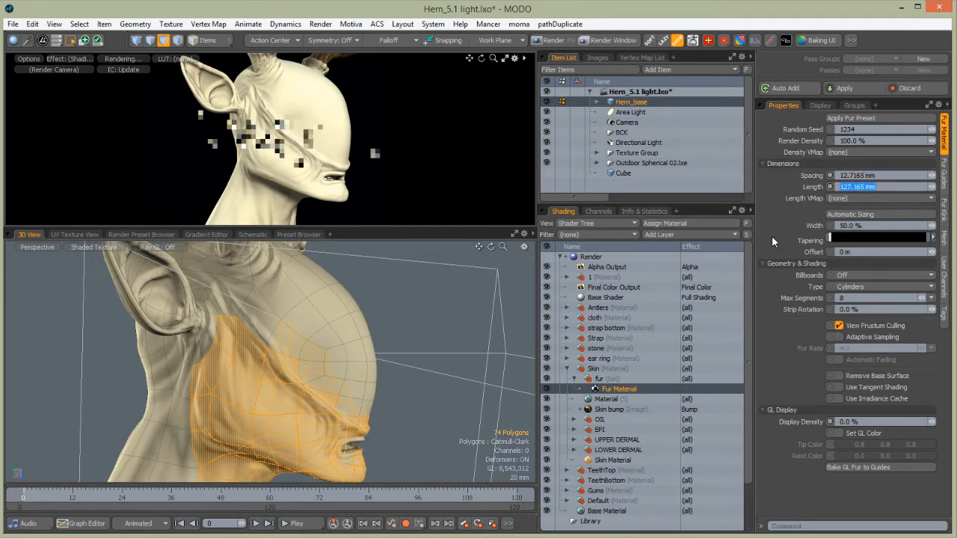
text(1)
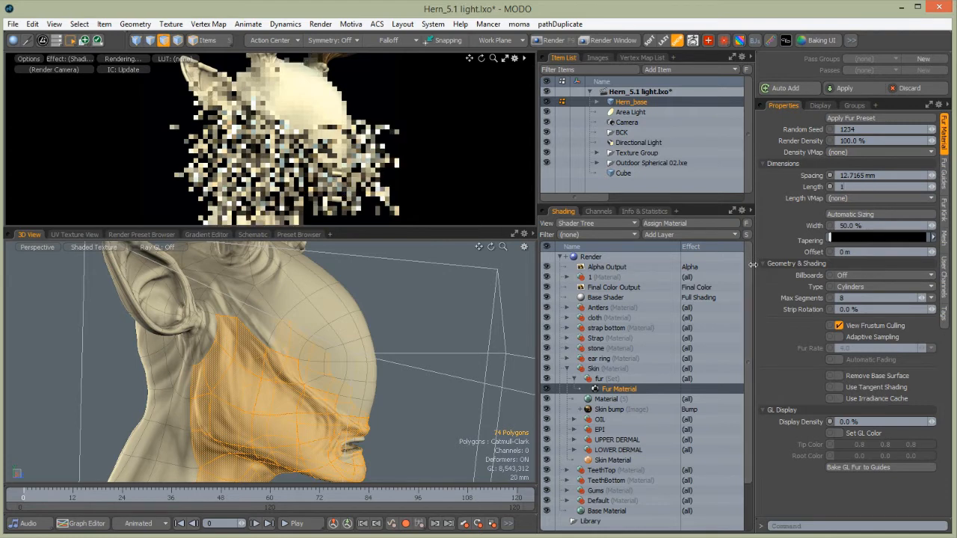
text(5)
key(Return)
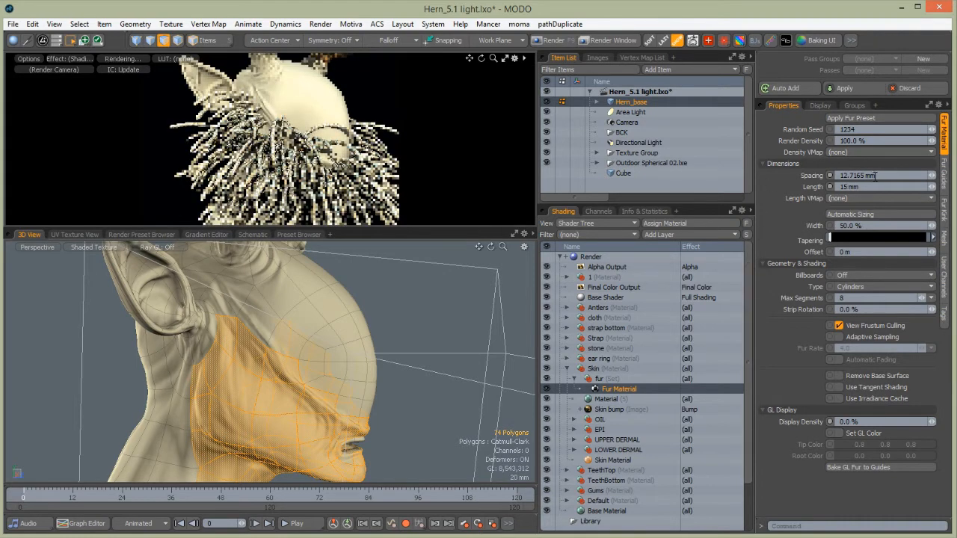
Set the fur spacing to 1.5 mm and width to 20%, with View Frustum Culling turned off
text(1,5m)
key(Return)
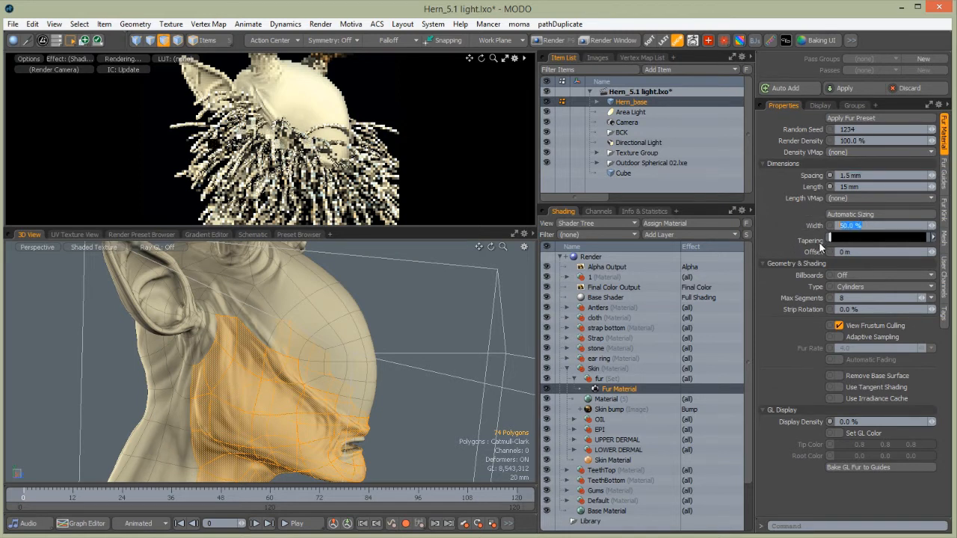
text(20)
key(Return)
click(839, 326)
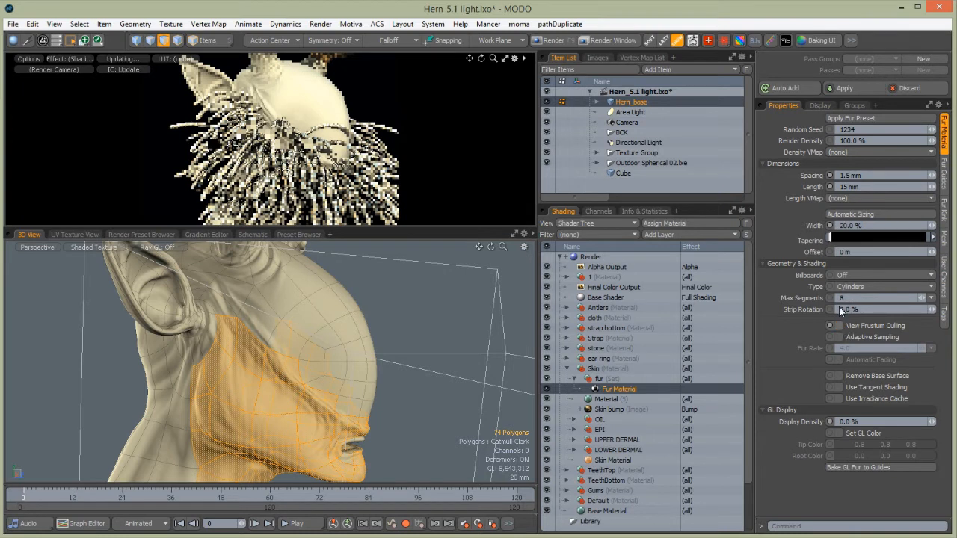
Enlarge the render preview and set the fur's bend amplitude to 80%
click(944, 179)
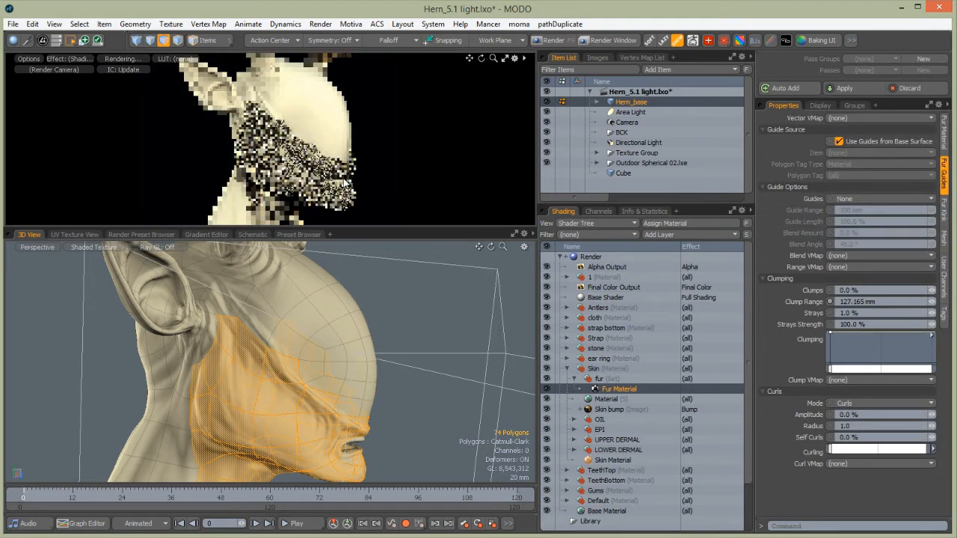
drag(348, 226, 370, 328)
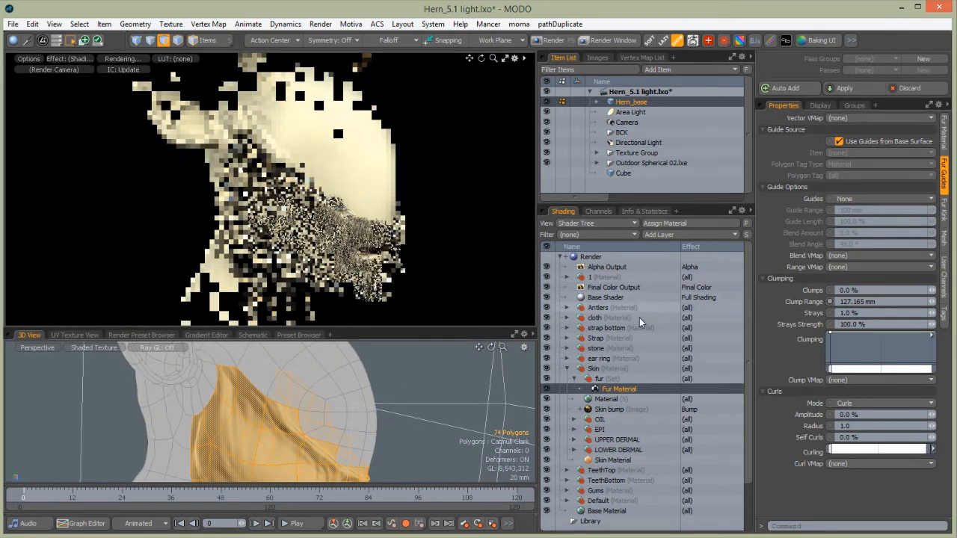
click(943, 212)
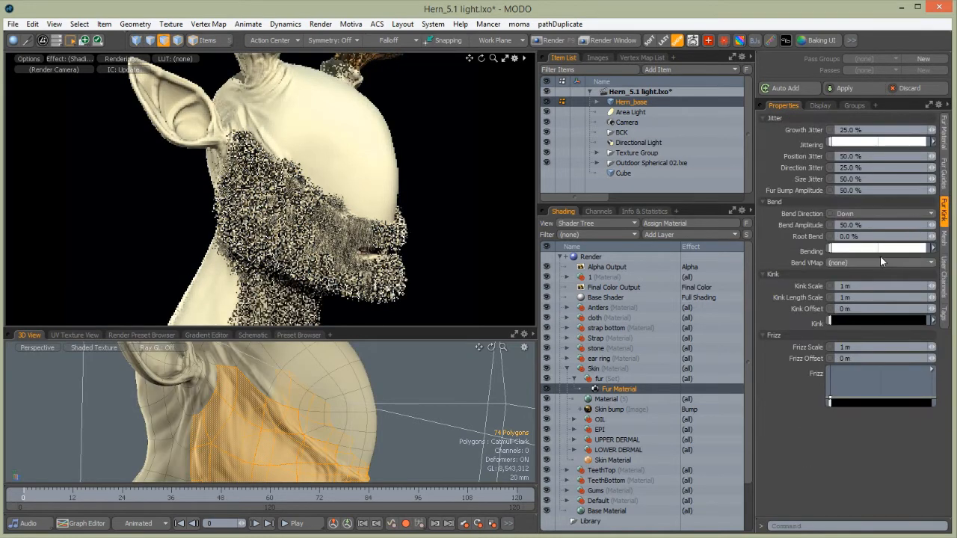
click(838, 225)
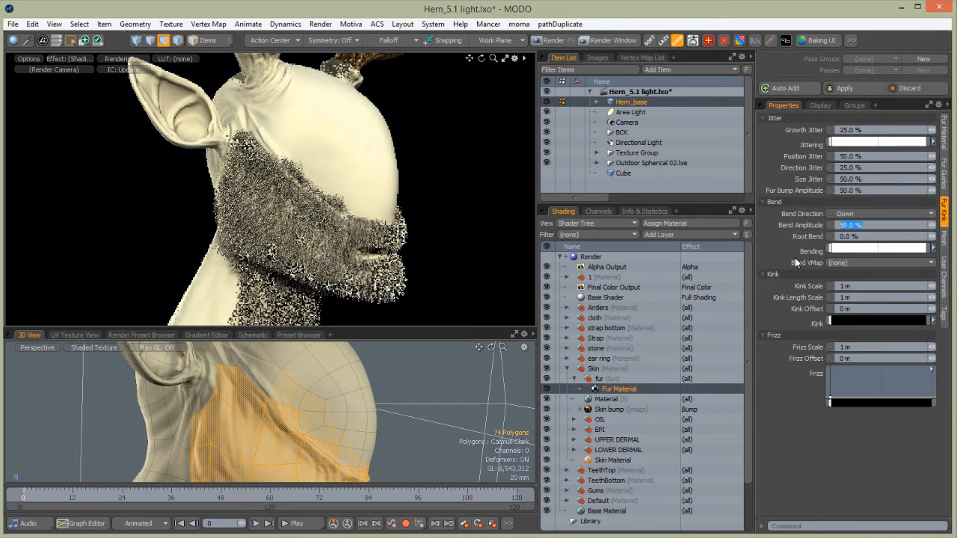
text(80)
key(Return)
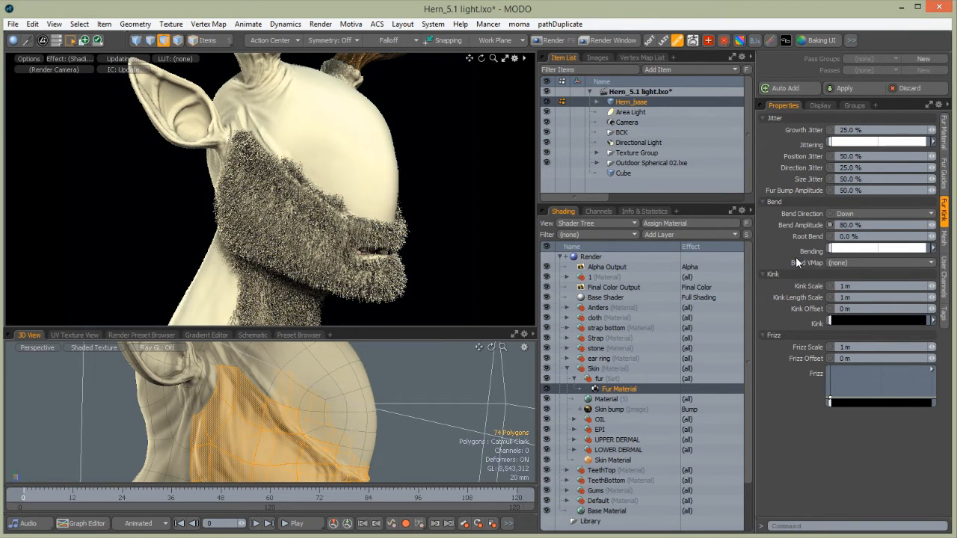
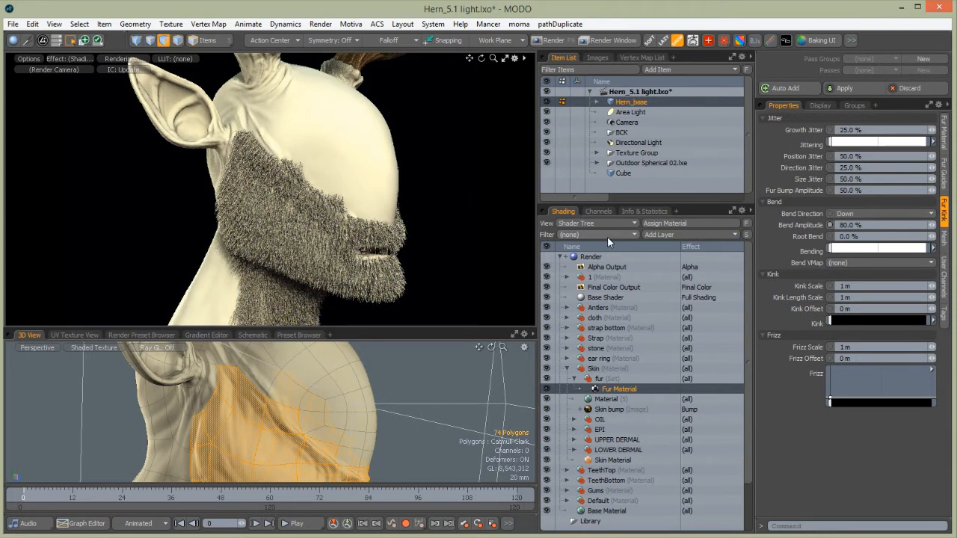
Add a Material layer to the fur group and place it below the Fur Material
click(665, 236)
click(643, 273)
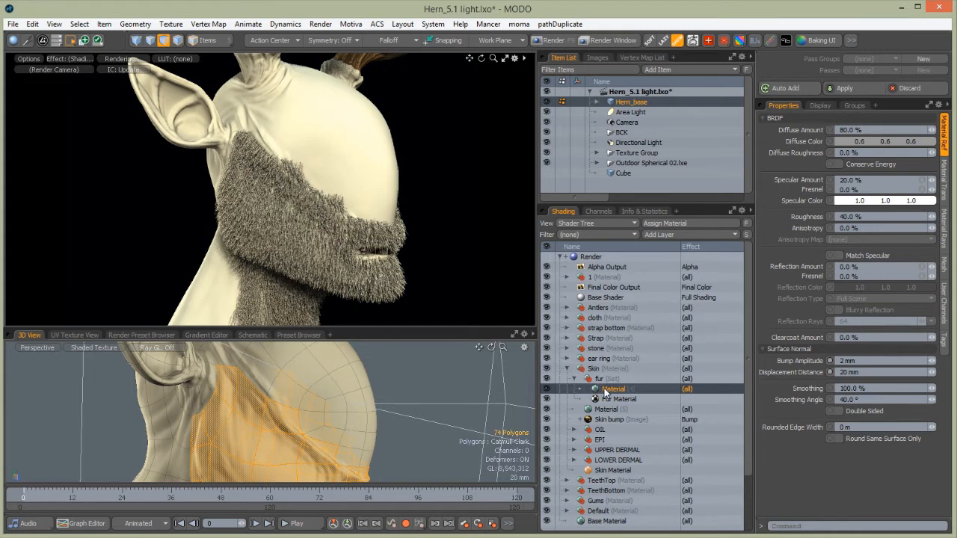
drag(612, 394, 607, 403)
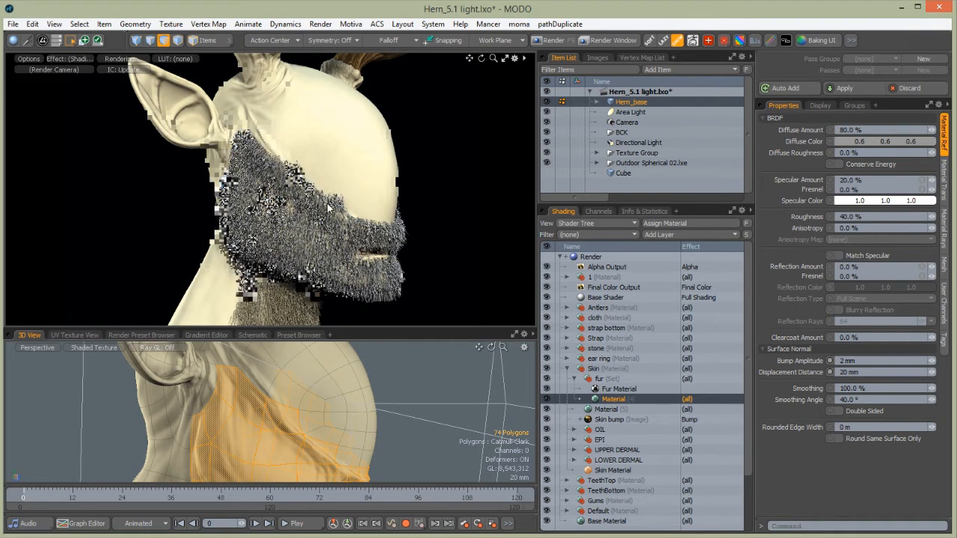
Create a new weight map named "Fur density"
click(604, 57)
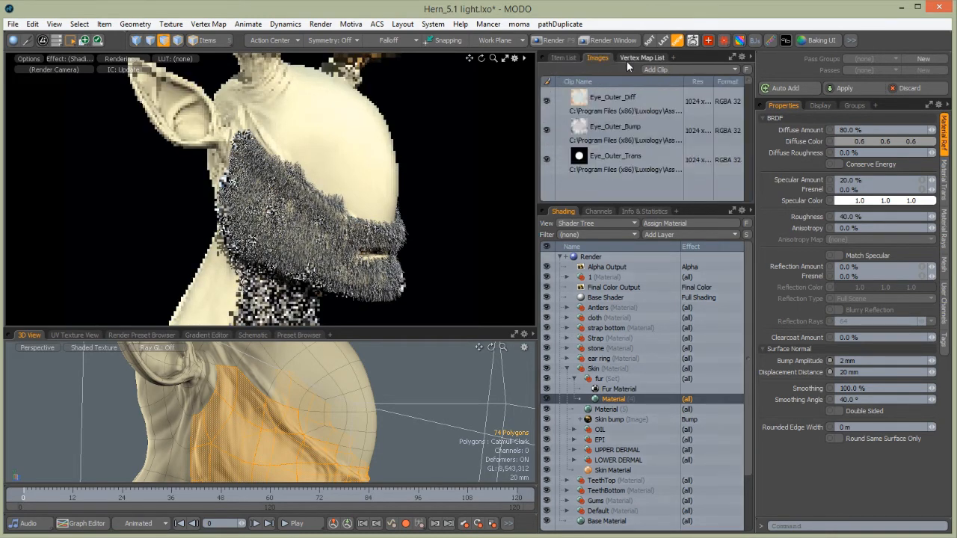
click(633, 57)
click(544, 90)
click(545, 80)
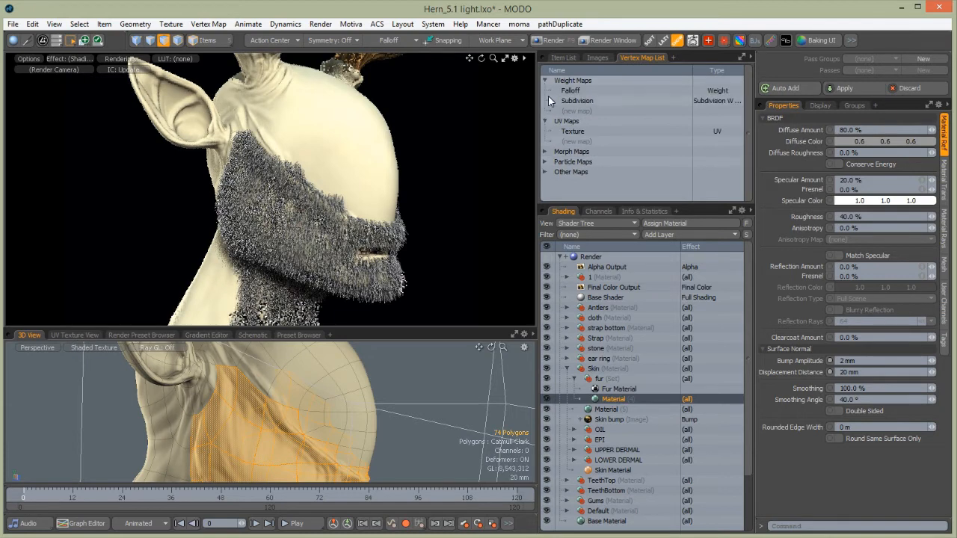
click(574, 110)
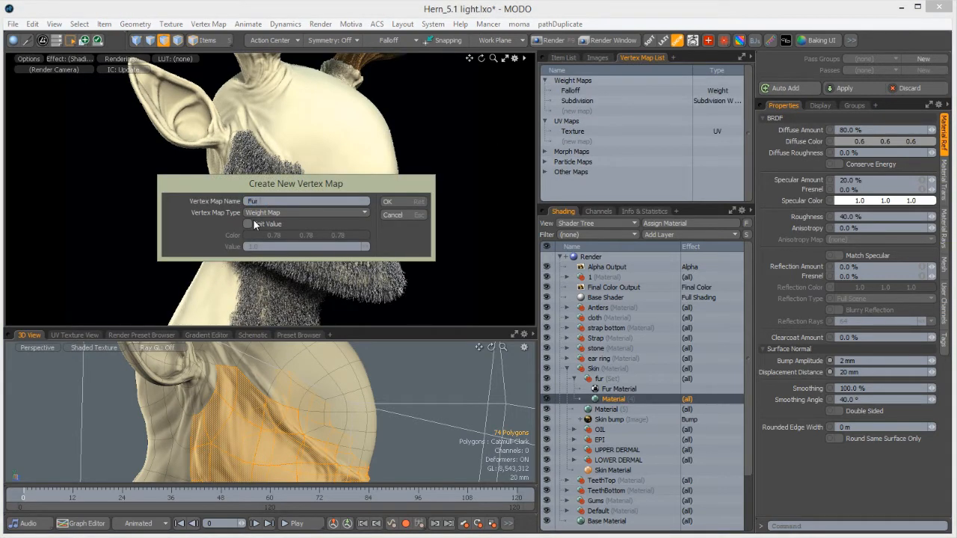
key(Return)
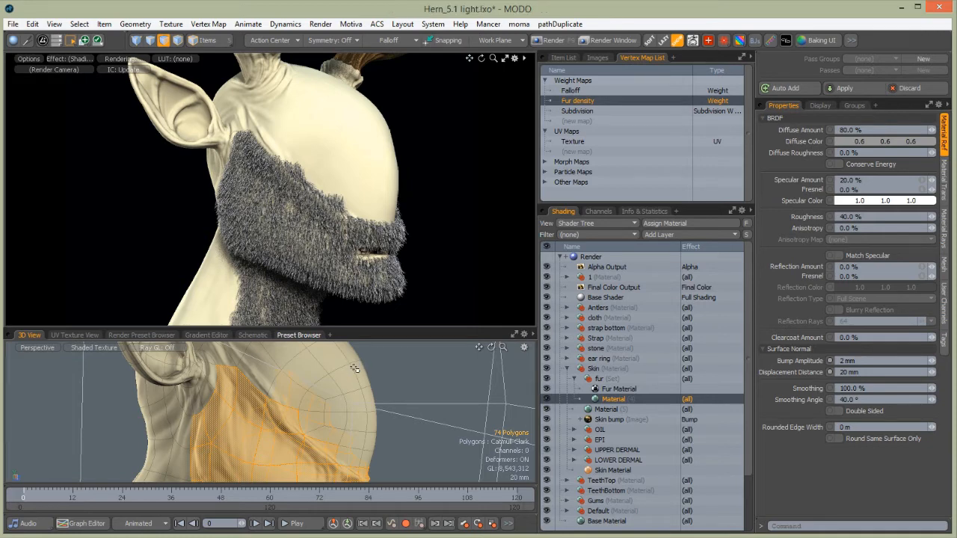
Turn on symmetry across X and enlarge the 3D view for working on the jaw
alt+shift+drag(334, 409, 350, 355)
alt+shift+drag(335, 436, 445, 428)
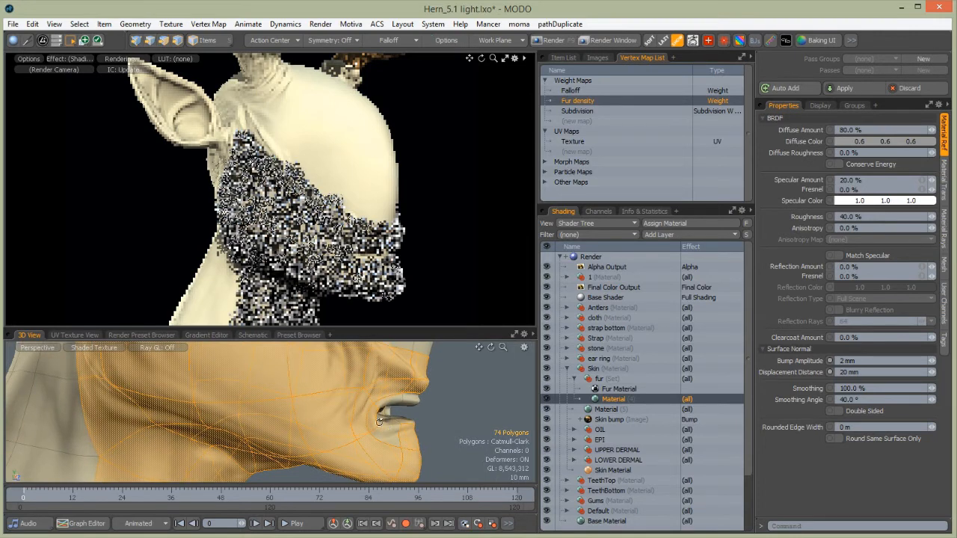
ctrl+alt+drag(384, 423, 307, 389)
click(324, 37)
click(325, 50)
drag(340, 328, 340, 193)
mouse_move(321, 340)
alt+mouse_down()
mouse_move(262, 349)
mouse_move(388, 391)
mouse_move(295, 324)
mouse_move(275, 348)
mouse_move(256, 344)
alt+mouse_up()
mouse_move(256, 344)
alt+mouse_down()
mouse_move(373, 317)
mouse_move(331, 367)
mouse_move(280, 285)
mouse_move(251, 357)
alt+mouse_up()
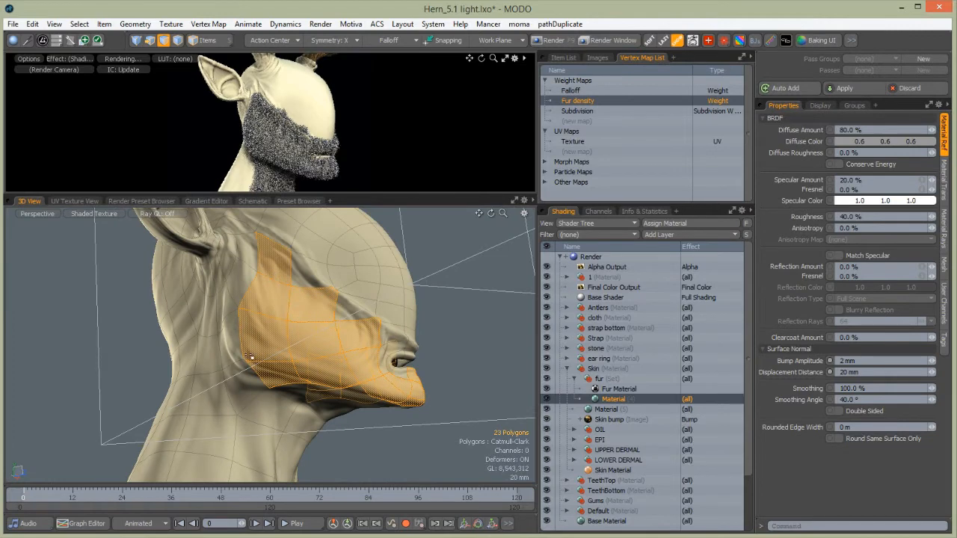
mouse_move(338, 389)
shift+mouse_down()
mouse_move(370, 408)
mouse_move(314, 400)
mouse_move(268, 441)
shift+mouse_up()
mouse_move(284, 345)
alt+mouse_down()
mouse_move(351, 390)
mouse_move(336, 391)
alt+mouse_up()
shift+drag(323, 450, 284, 450)
alt+drag(306, 411, 293, 369)
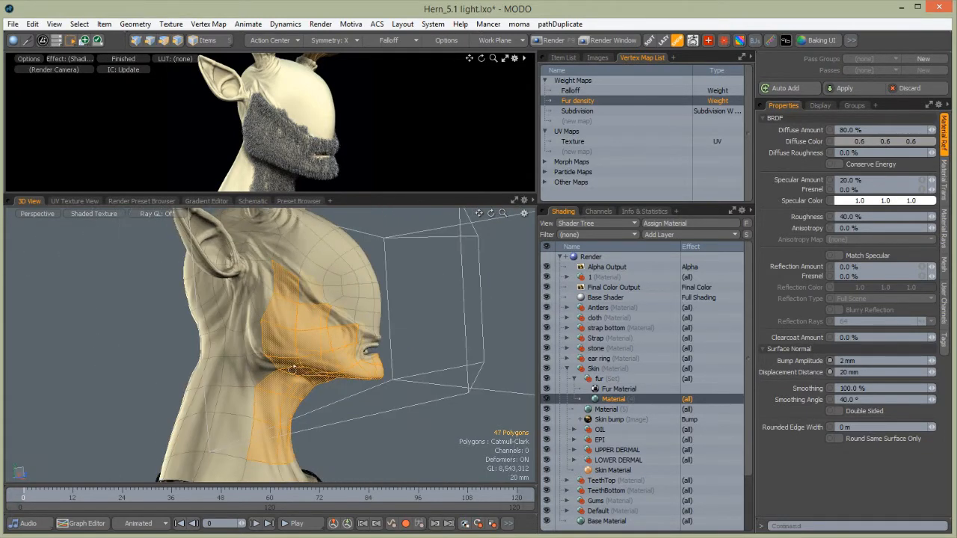
click(177, 304)
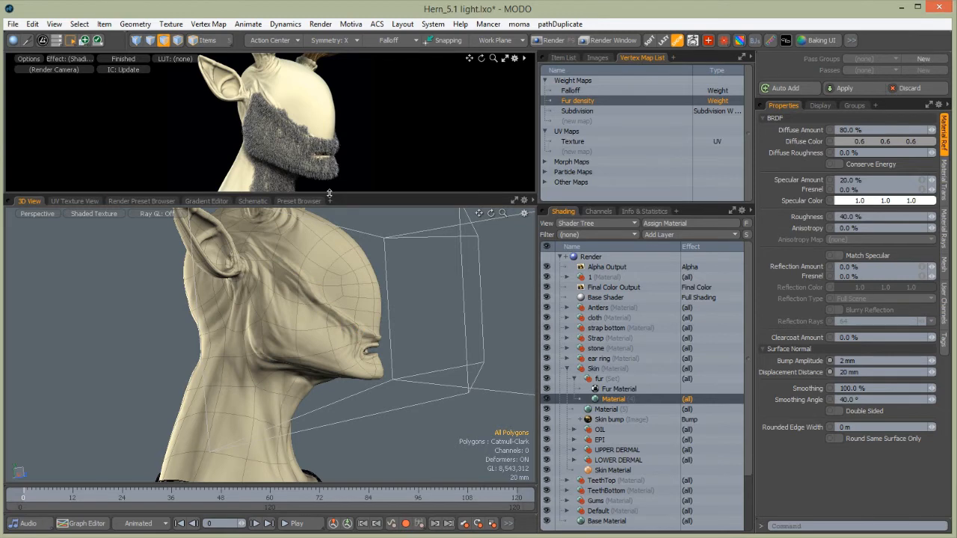
drag(329, 193, 329, 287)
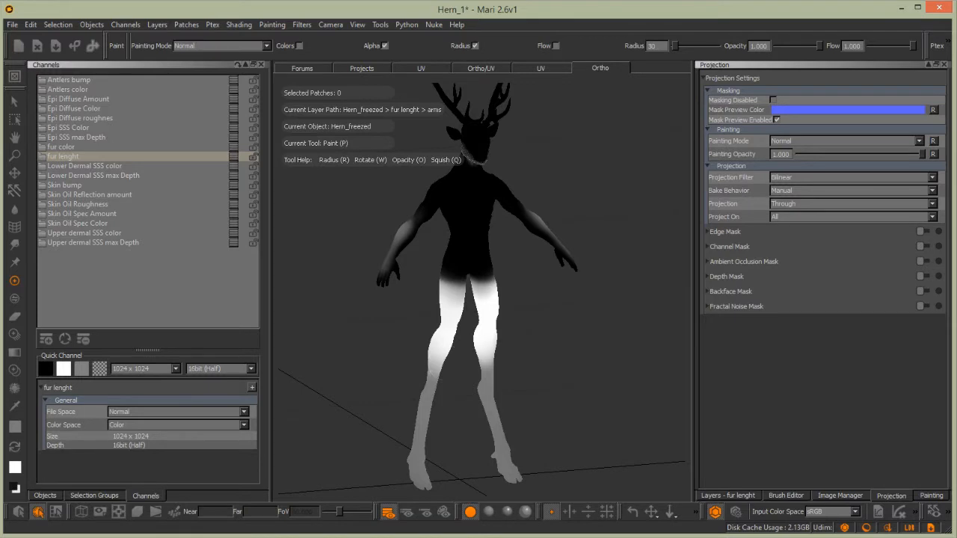
Switch to Mari and show the layers of the "fur lenght" channel
click(94, 496)
click(146, 496)
middle_drag(470, 290, 712, 461)
click(729, 496)
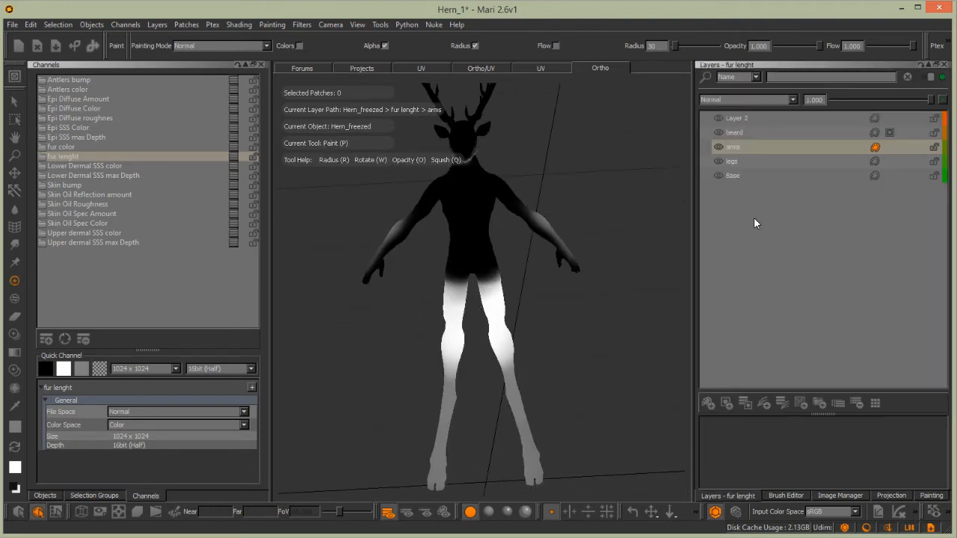
Examine the painted fur length map on the whole body and closely around the jaw and neck
mouse_move(383, 366)
alt+mouse_down()
mouse_move(426, 375)
mouse_move(418, 366)
alt+mouse_up()
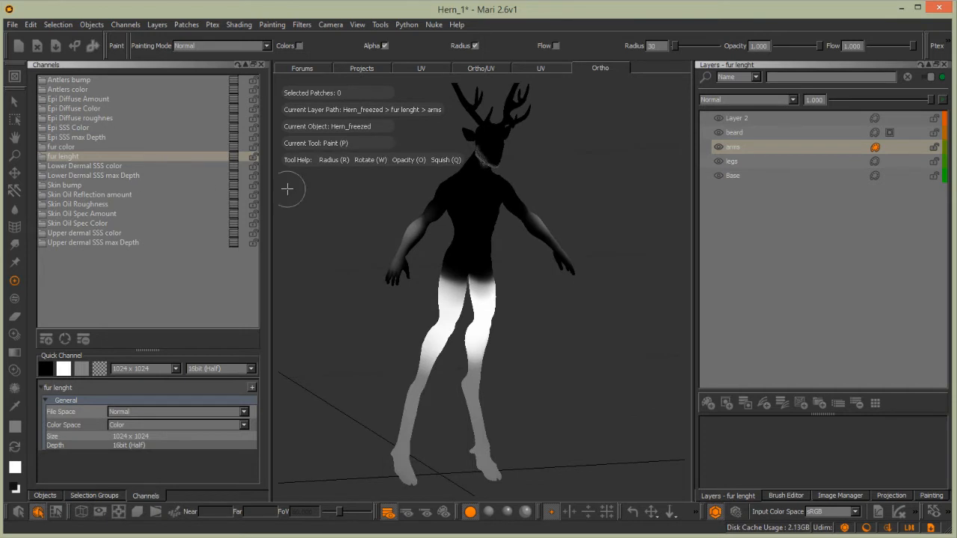
alt+right_drag(466, 327, 456, 334)
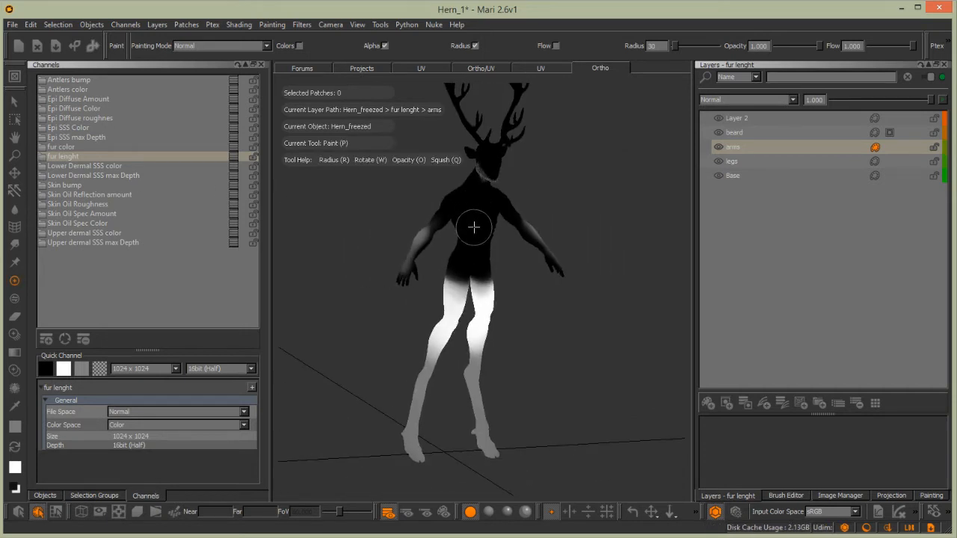
alt+right_drag(474, 226, 530, 135)
alt+middle_drag(530, 134, 526, 331)
alt+right_drag(448, 225, 506, 124)
alt+middle_drag(503, 192, 506, 432)
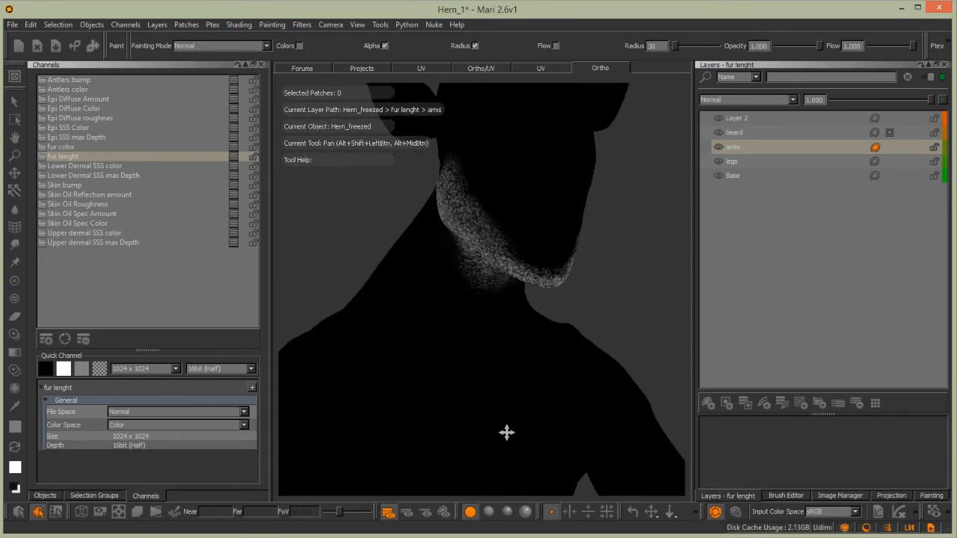
alt+drag(455, 314, 530, 286)
alt+right_drag(530, 286, 598, 210)
alt+drag(373, 113, 428, 192)
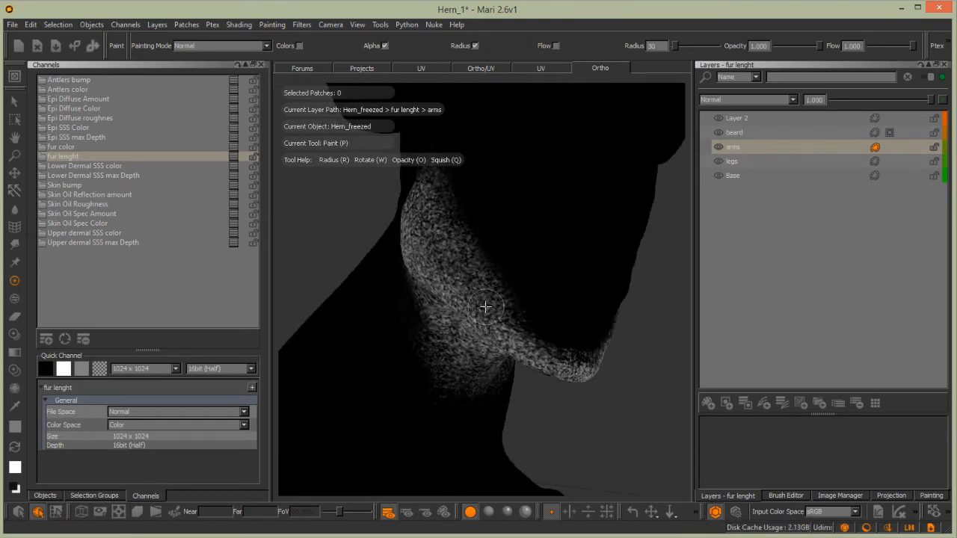
alt+drag(486, 308, 425, 193)
mouse_move(502, 269)
alt+mouse_down()
mouse_move(496, 299)
mouse_move(484, 275)
mouse_move(471, 321)
mouse_move(461, 314)
mouse_move(456, 200)
alt+mouse_up()
Examine the painted fur length map along the legs down to the hooves from several angles
alt+middle_drag(451, 290, 331, 213)
alt+drag(331, 212, 497, 363)
alt+drag(424, 355, 447, 284)
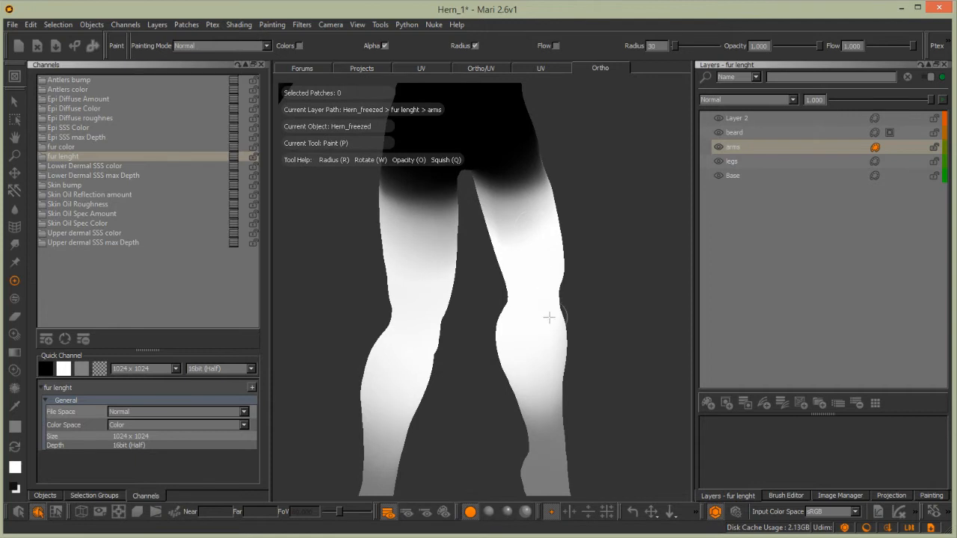
alt+drag(491, 371, 490, 350)
alt+middle_drag(494, 393, 472, 254)
alt+drag(471, 254, 444, 386)
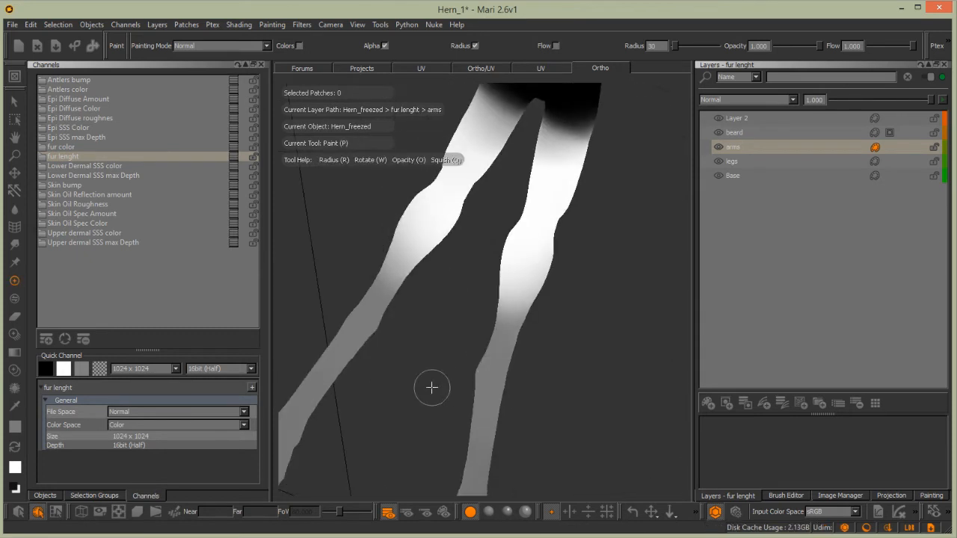
alt+middle_drag(444, 386, 513, 271)
alt+drag(423, 318, 400, 352)
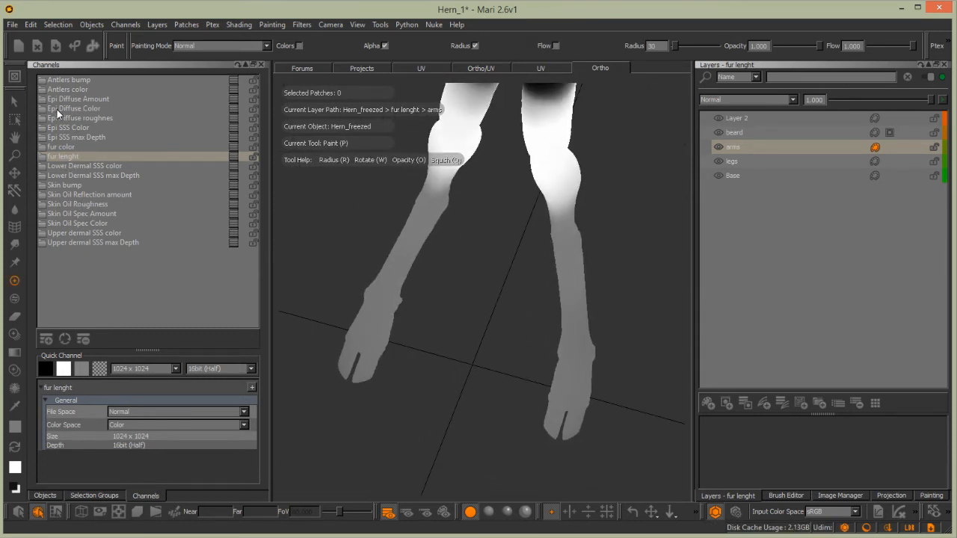
Inspect the layer stacks of the Epi Diffuse Color and Upper dermal SSS max Depth channels
click(233, 109)
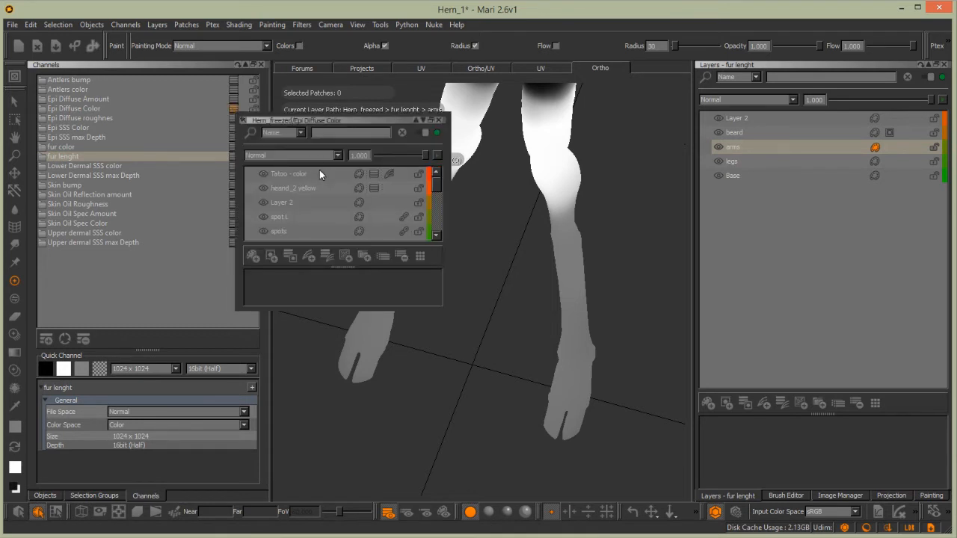
click(91, 106)
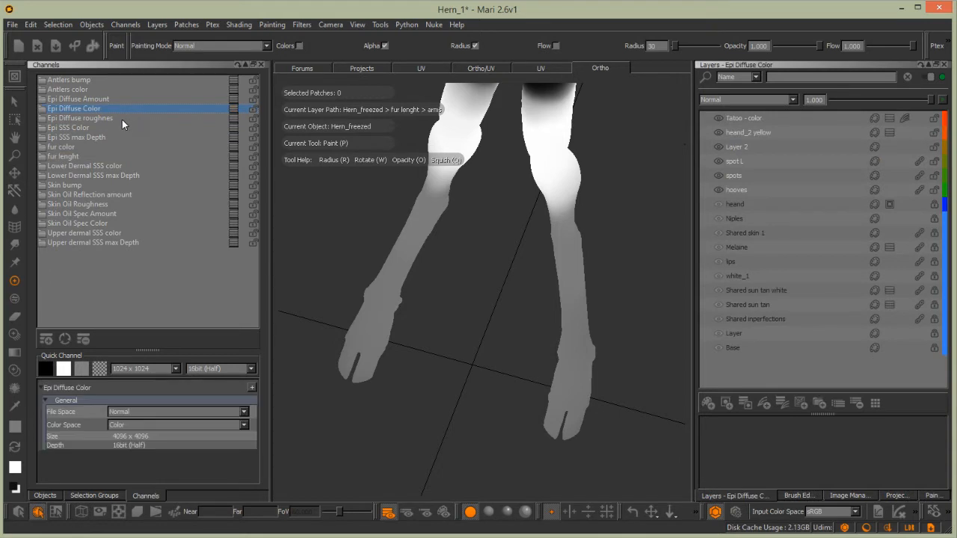
click(114, 243)
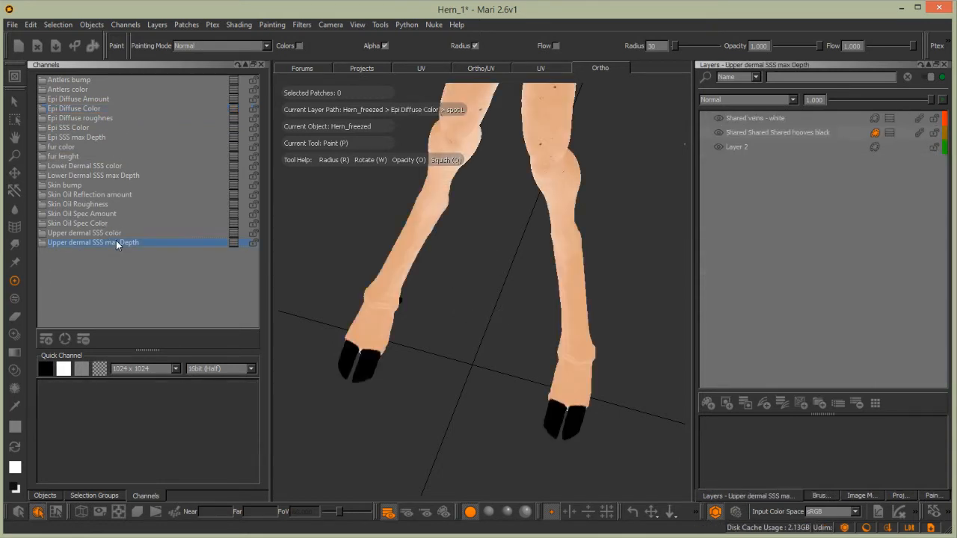
click(234, 242)
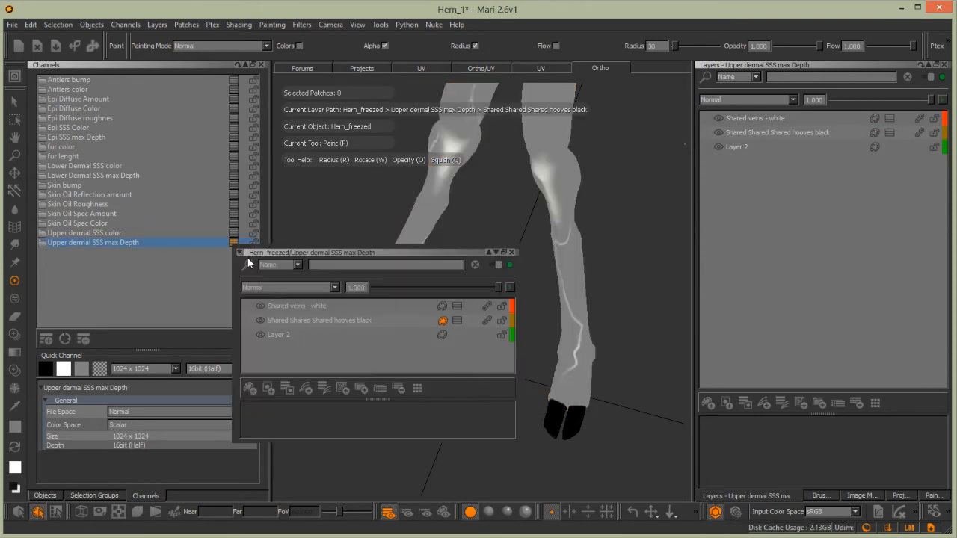
Show the layer stacks of the Upper dermal SSS max Depth and fur lenght channels side by side in separate floating windows
drag(242, 251, 285, 220)
click(325, 270)
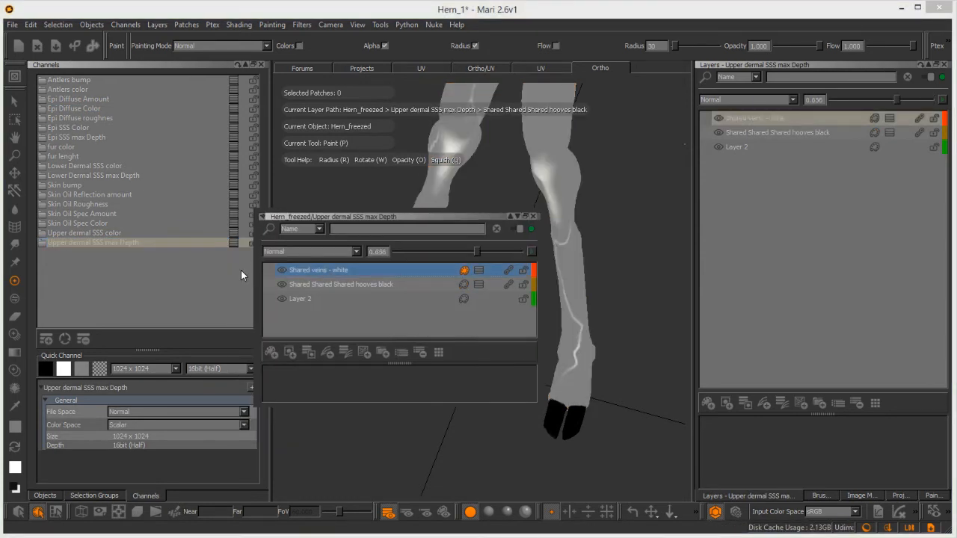
click(382, 284)
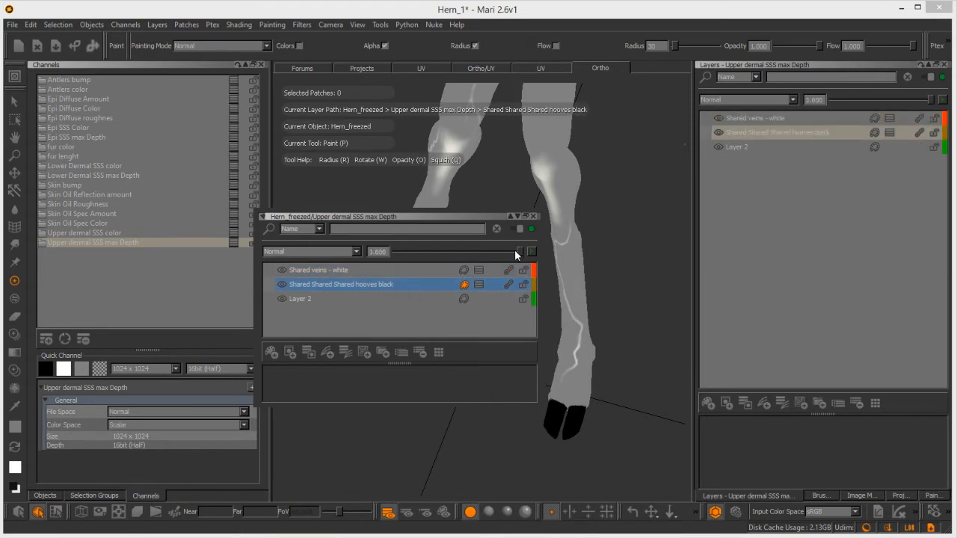
click(69, 156)
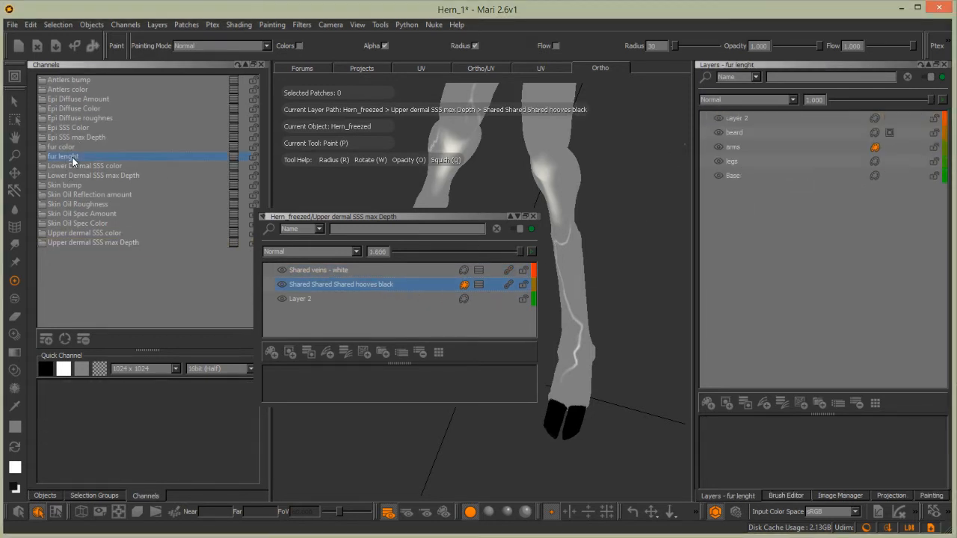
click(234, 157)
drag(262, 167, 627, 212)
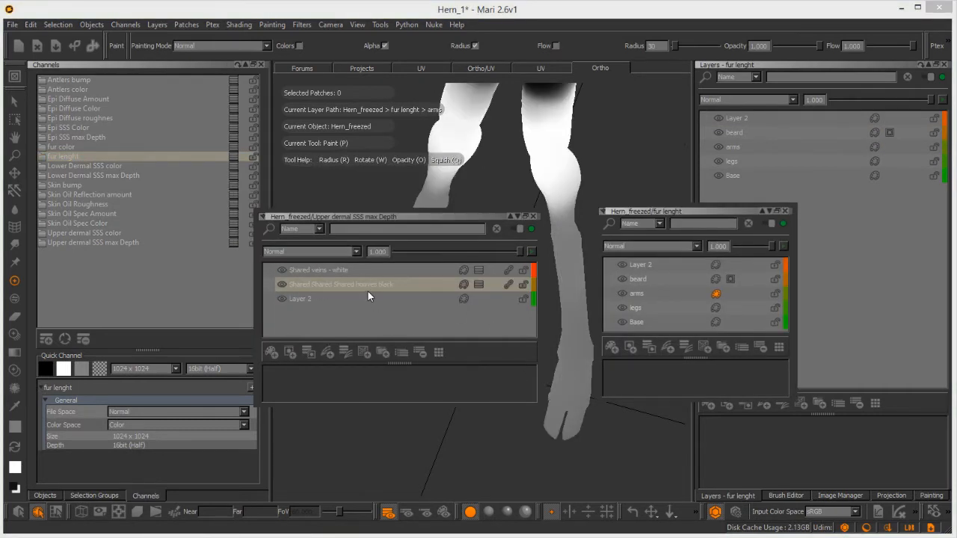
Share the hooves black layer from Upper dermal SSS max Depth onto the top of the fur lenght stack and close the floating windows
drag(370, 284, 627, 257)
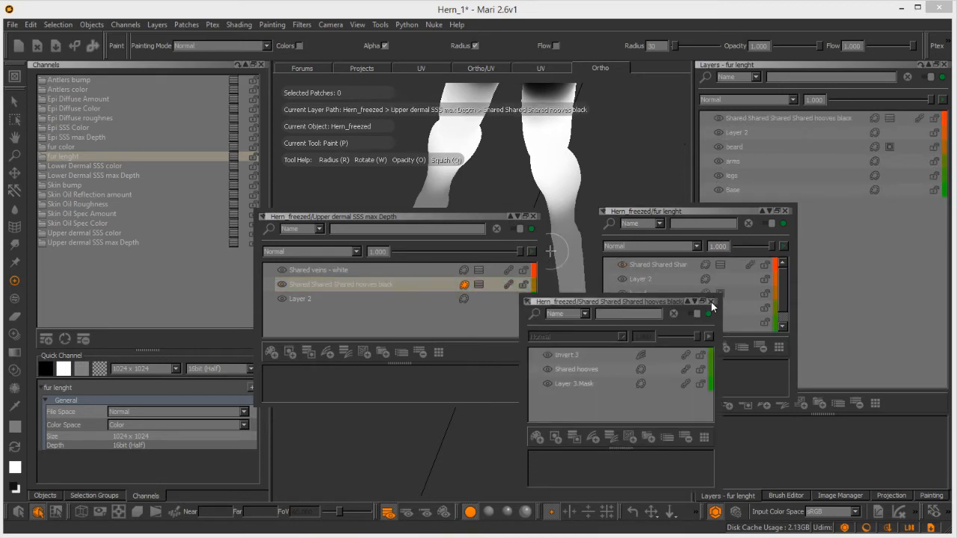
click(710, 302)
click(784, 211)
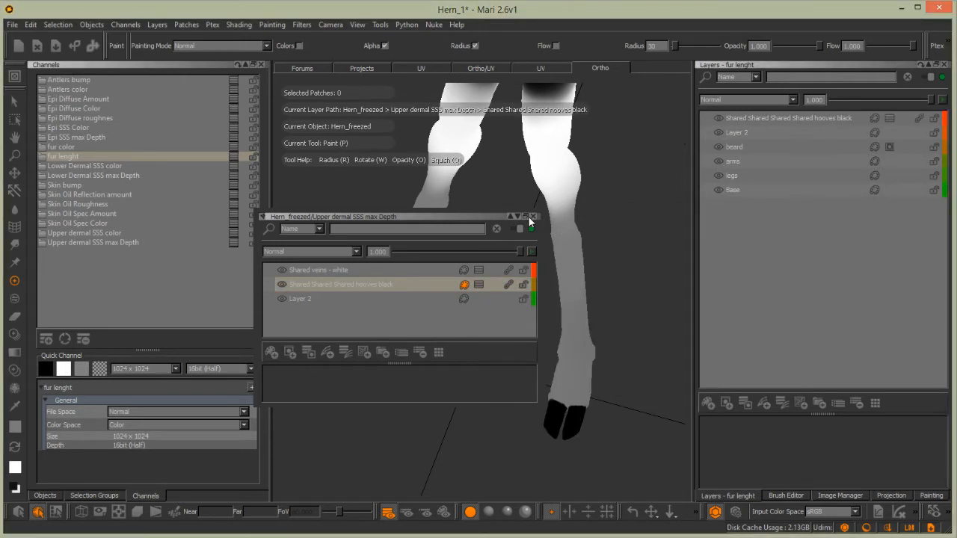
click(532, 216)
Examine the fur length map with the added hooves mask on the legs and over the whole body
alt+drag(570, 401, 495, 396)
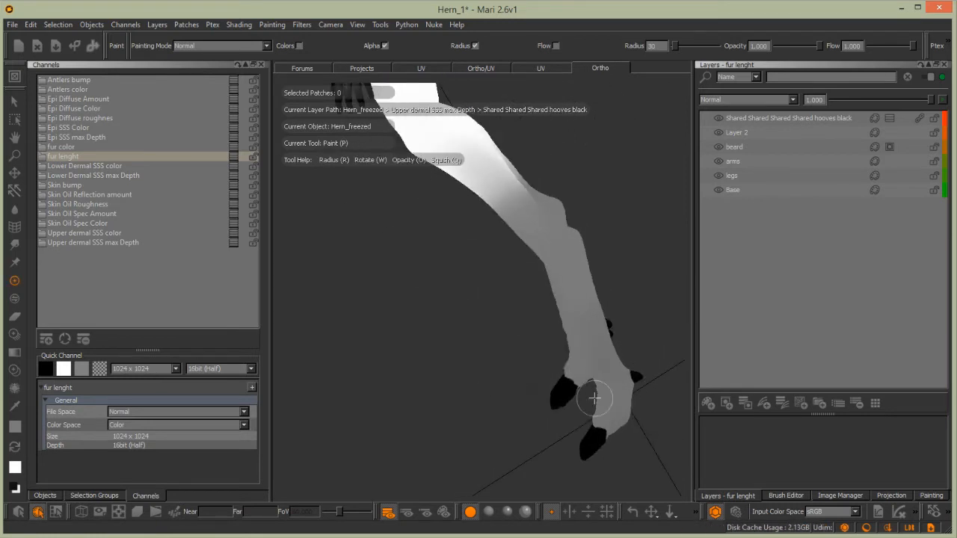
alt+drag(571, 376, 643, 364)
alt+right_drag(543, 296, 490, 283)
alt+middle_drag(487, 271, 514, 384)
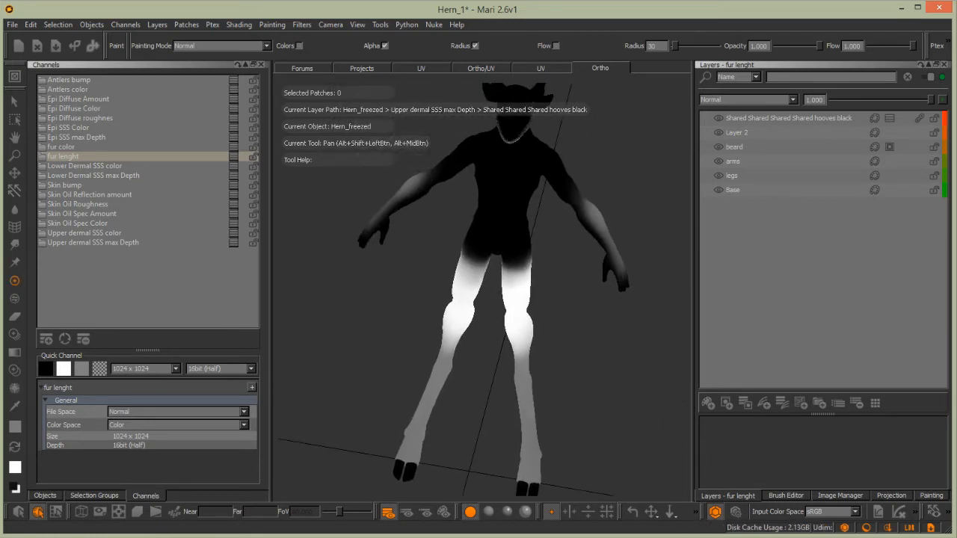
alt+drag(515, 384, 519, 284)
alt+right_drag(518, 284, 466, 284)
mouse_move(467, 285)
alt+mouse_down()
mouse_move(496, 358)
mouse_move(472, 353)
alt+mouse_up()
key(p)
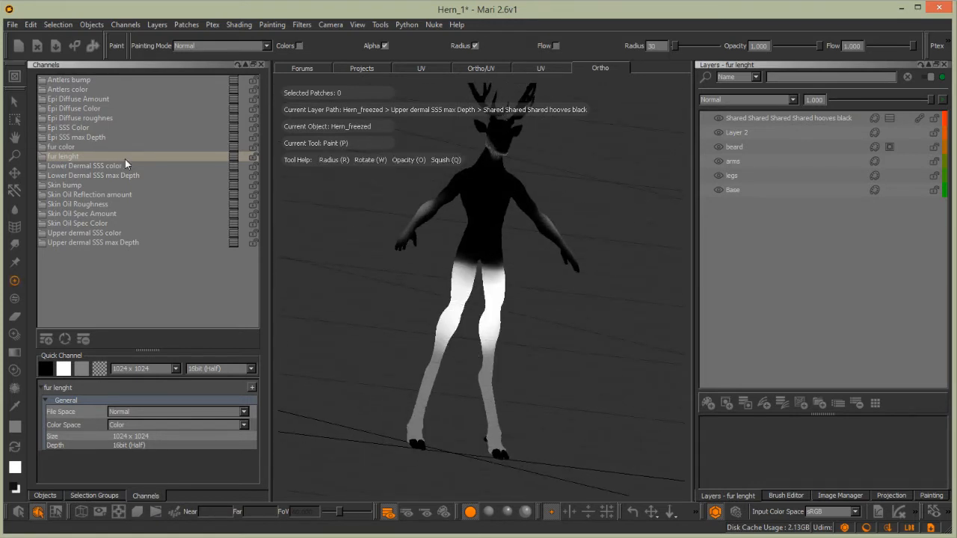
Export the current channel flattened for all patches as furr lenght.$UDIM.tif in the Mari exports folder, overwriting the existing files
right_click(222, 158)
mouse_move(273, 311)
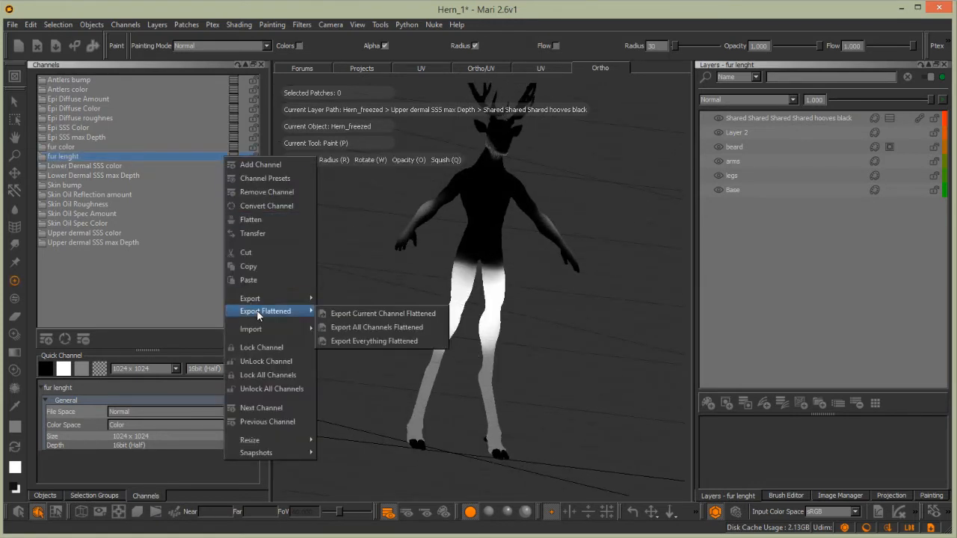
click(372, 314)
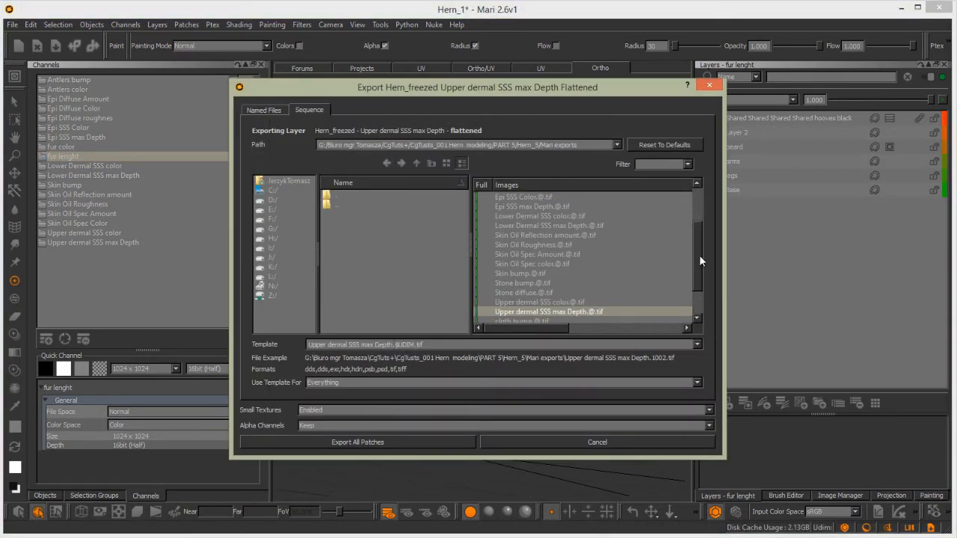
drag(700, 261, 700, 278)
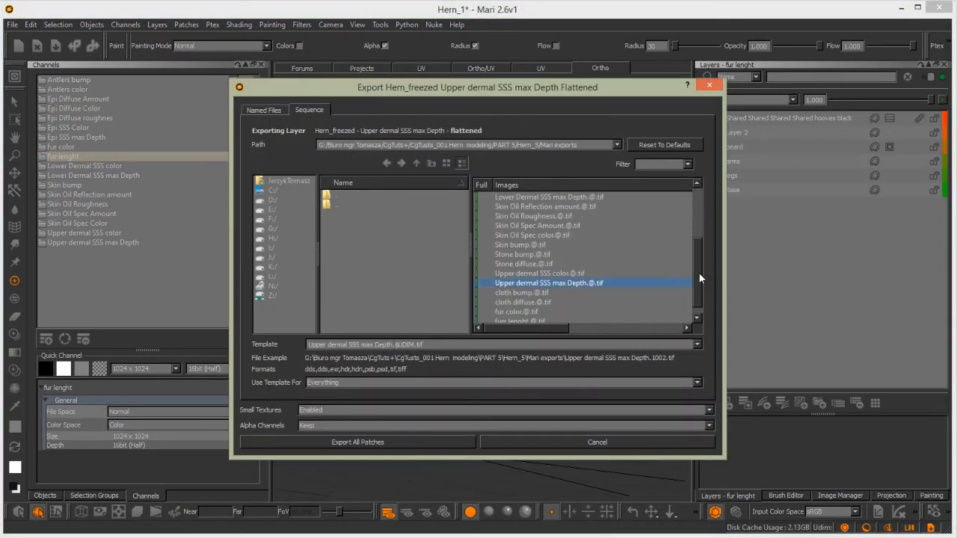
click(515, 319)
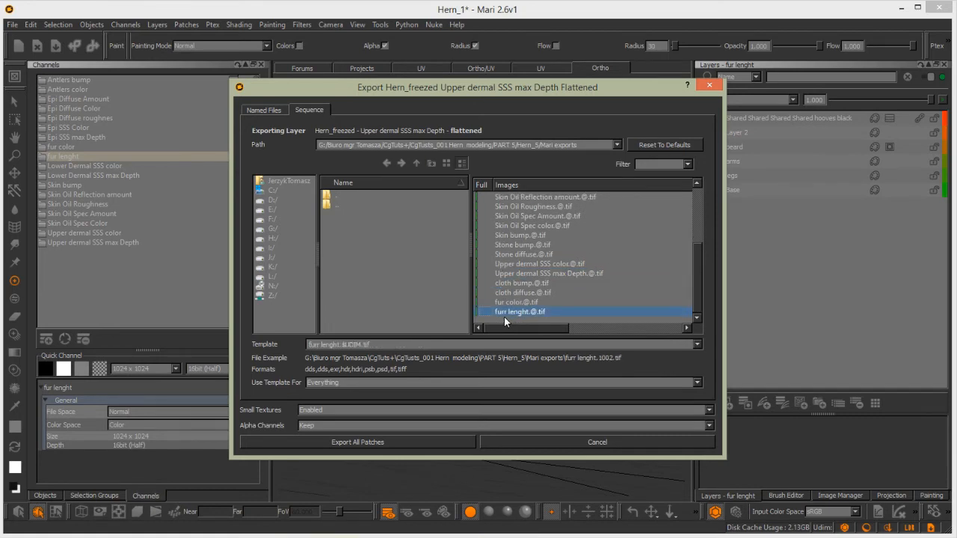
click(406, 439)
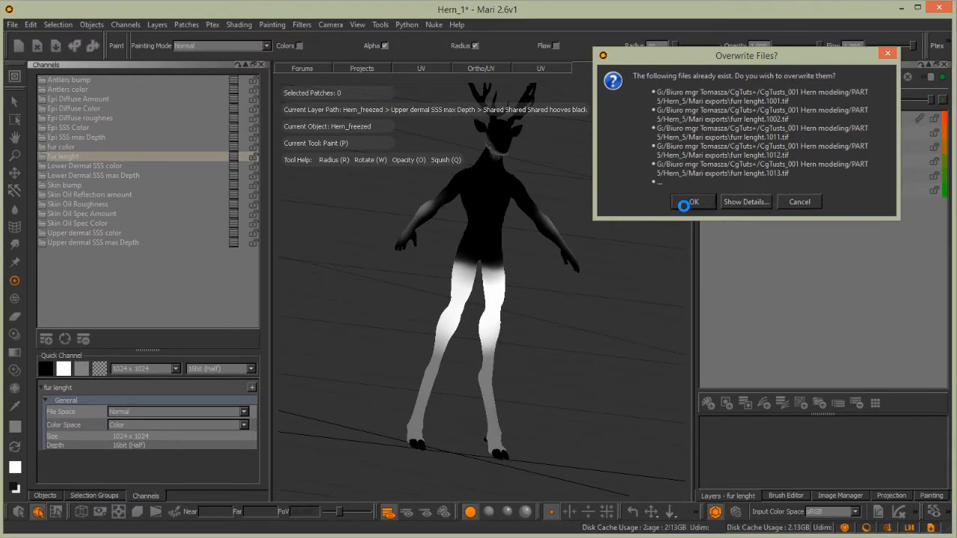
click(689, 201)
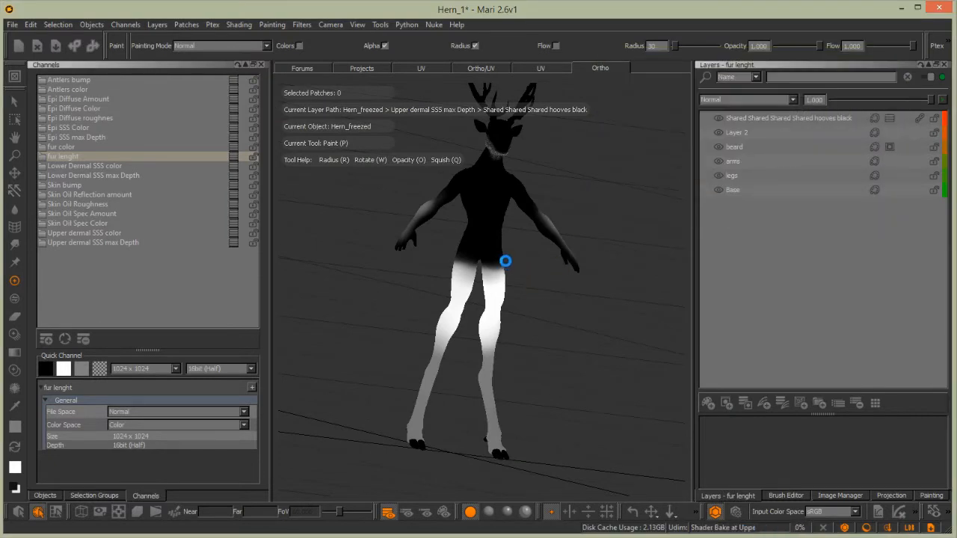
key(ctrl+z)
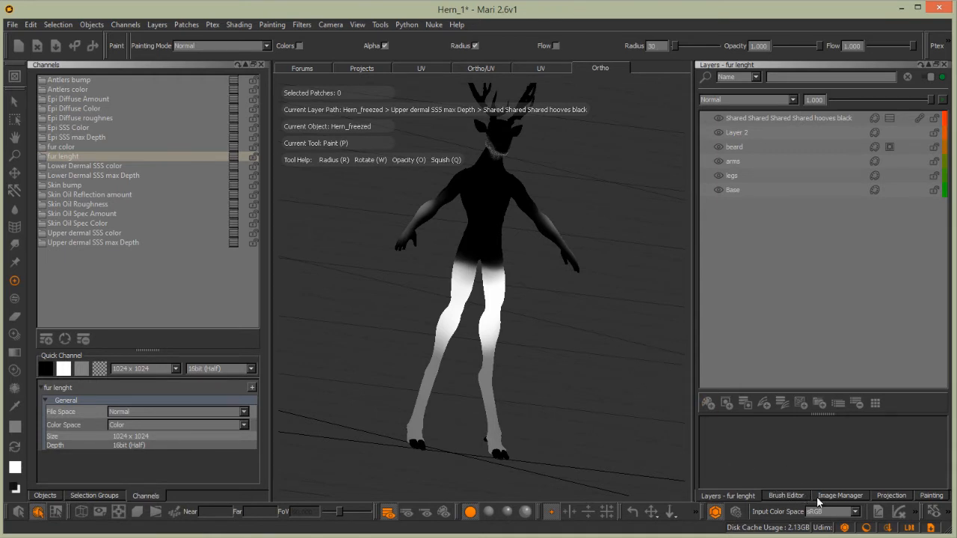
Make fur color the current channel, view it on the model, and consult the elk reference photo
click(838, 496)
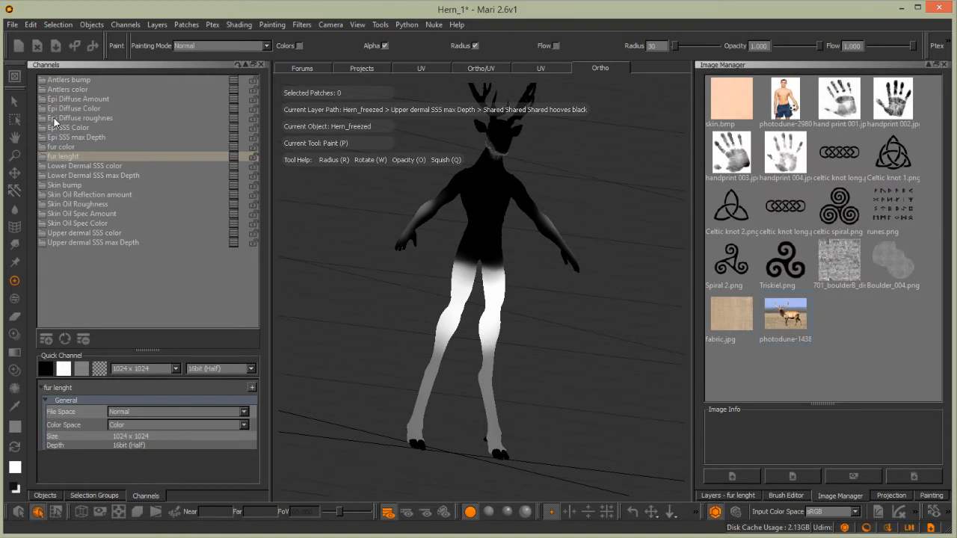
click(61, 146)
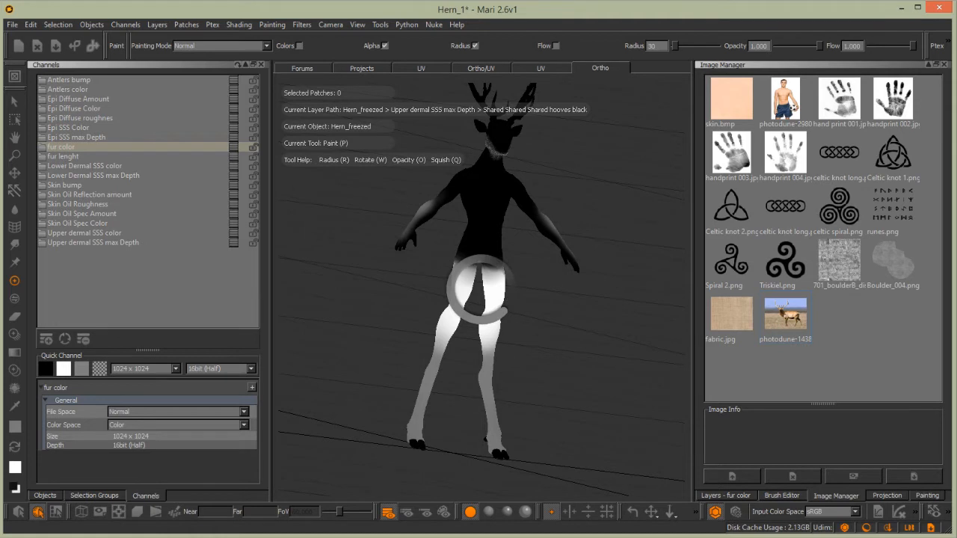
mouse_move(491, 252)
alt+mouse_down()
mouse_move(551, 226)
mouse_move(495, 299)
mouse_move(486, 352)
mouse_move(535, 344)
mouse_move(504, 348)
mouse_move(573, 309)
mouse_move(515, 269)
alt+mouse_up()
mouse_move(487, 348)
alt+mouse_down()
mouse_move(485, 272)
mouse_move(497, 296)
alt+mouse_up()
alt+middle_drag(339, 290, 468, 343)
mouse_move(468, 344)
alt+mouse_down()
mouse_move(504, 317)
mouse_move(454, 332)
mouse_move(391, 292)
mouse_move(421, 336)
mouse_move(481, 343)
mouse_move(421, 340)
mouse_move(366, 316)
mouse_move(354, 382)
mouse_move(478, 289)
mouse_move(483, 313)
mouse_move(479, 304)
alt+mouse_up()
double_click(793, 321)
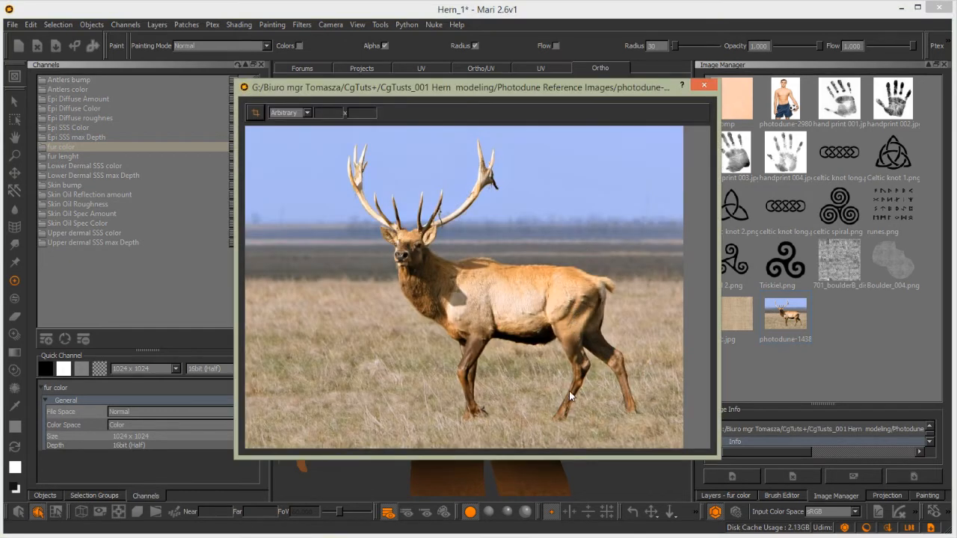
click(706, 87)
Examine the fur color on the head and jaw in profile from both sides
alt+drag(486, 182, 468, 295)
alt+right_drag(468, 295, 523, 263)
alt+middle_drag(422, 273, 470, 262)
alt+right_drag(470, 262, 509, 283)
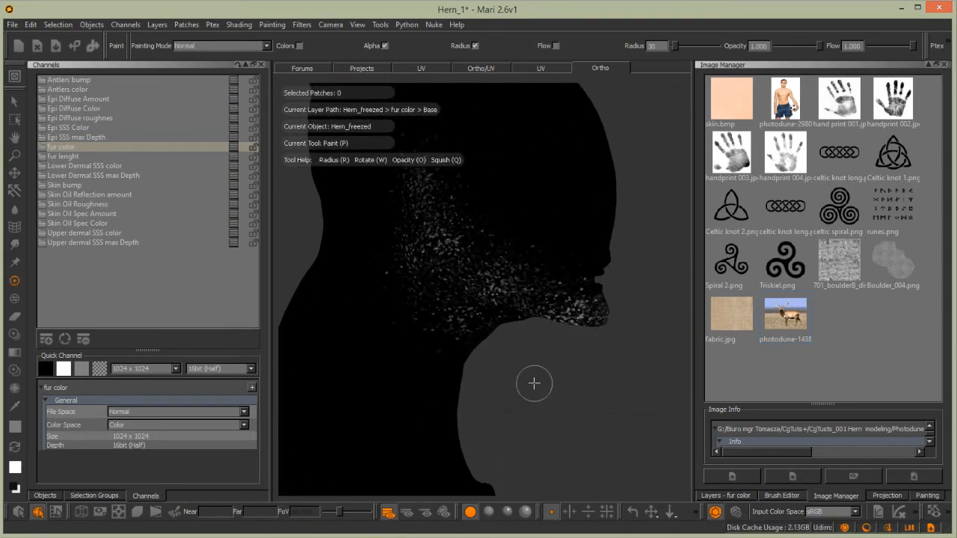
key(a)
alt+drag(516, 348, 518, 348)
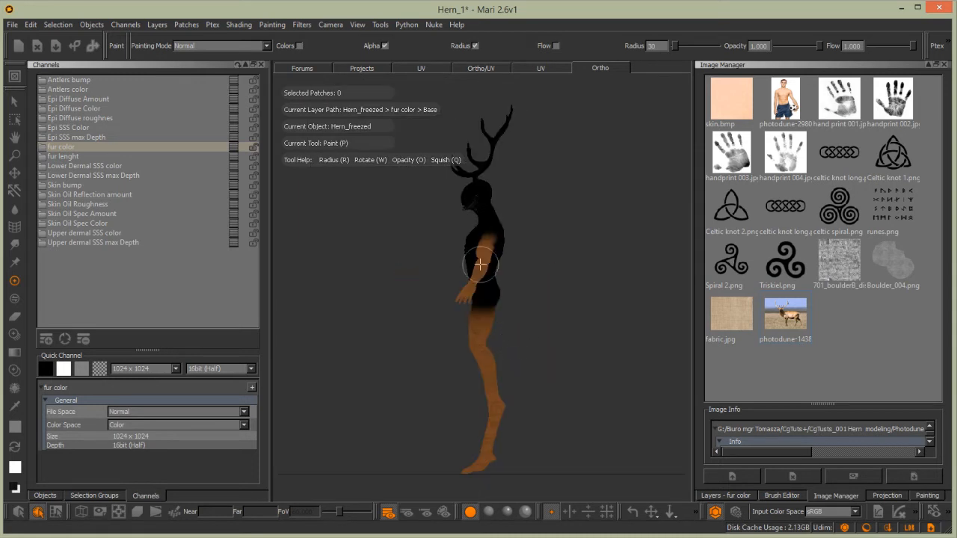
mouse_move(463, 216)
alt+right_down()
mouse_move(464, 258)
mouse_move(547, 221)
mouse_move(581, 175)
mouse_move(528, 284)
alt+right_up()
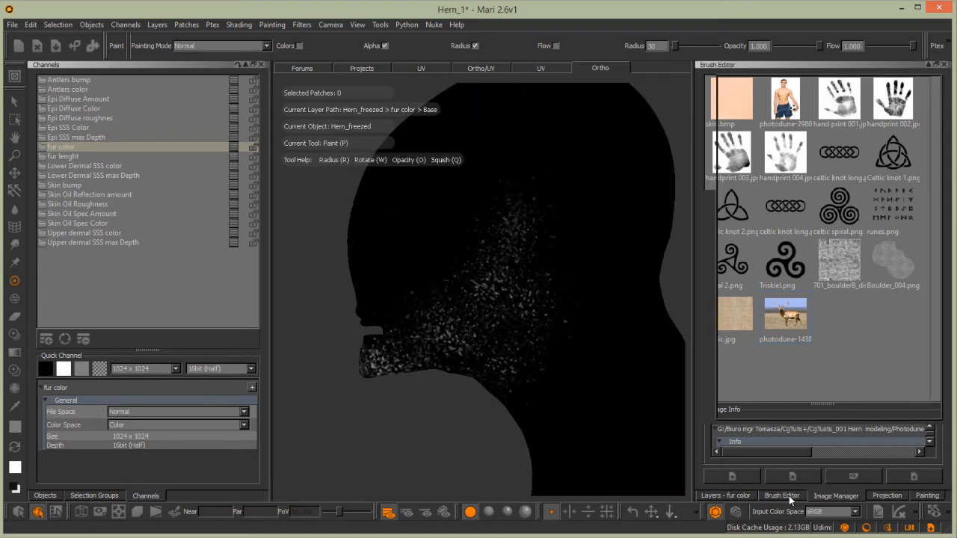
Add a paint layer at the top of the fur color stack and name it "face"
click(782, 496)
click(725, 497)
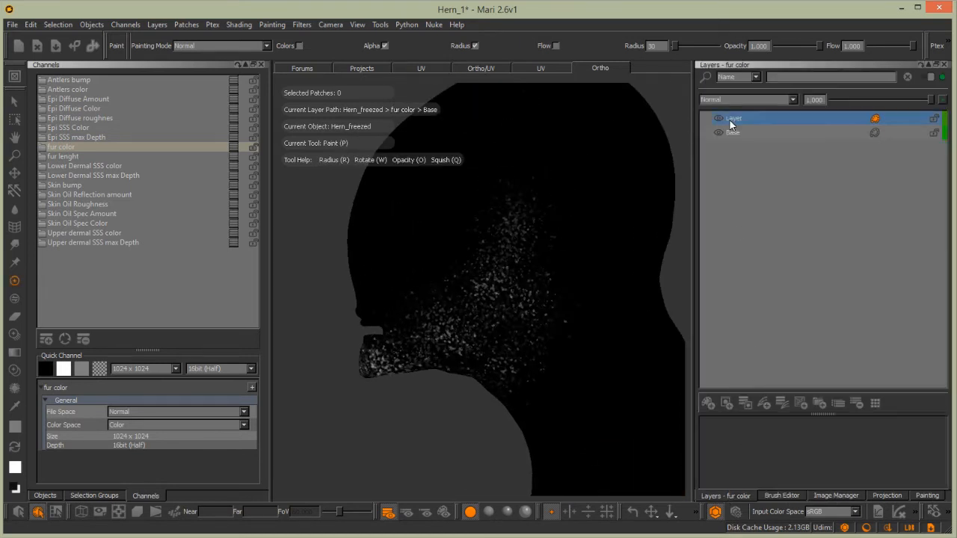
click(727, 404)
text(face)
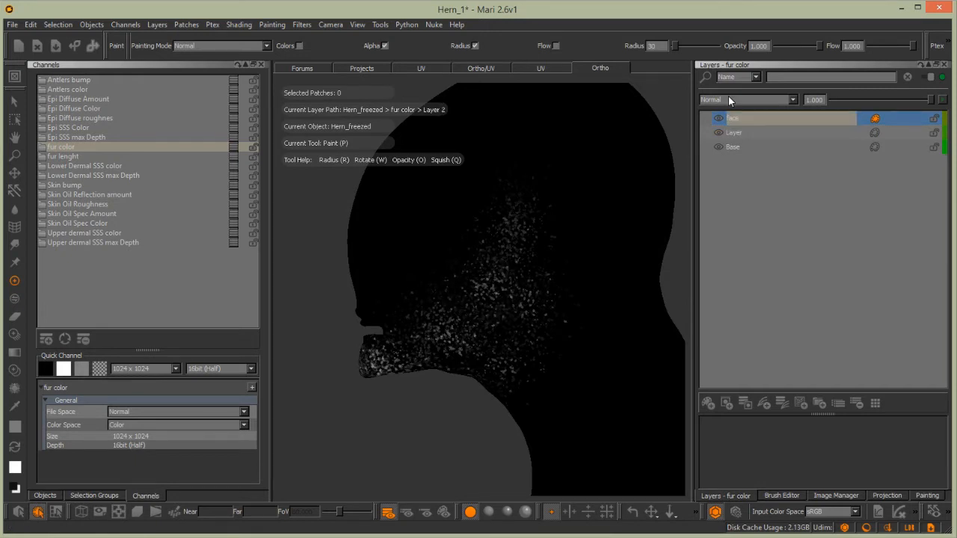
Sample a tan fur color from the elk in the reference photo with the Eye Dropper
mouse_move(519, 422)
alt+middle_down()
mouse_move(472, 243)
mouse_move(473, 90)
alt+middle_up()
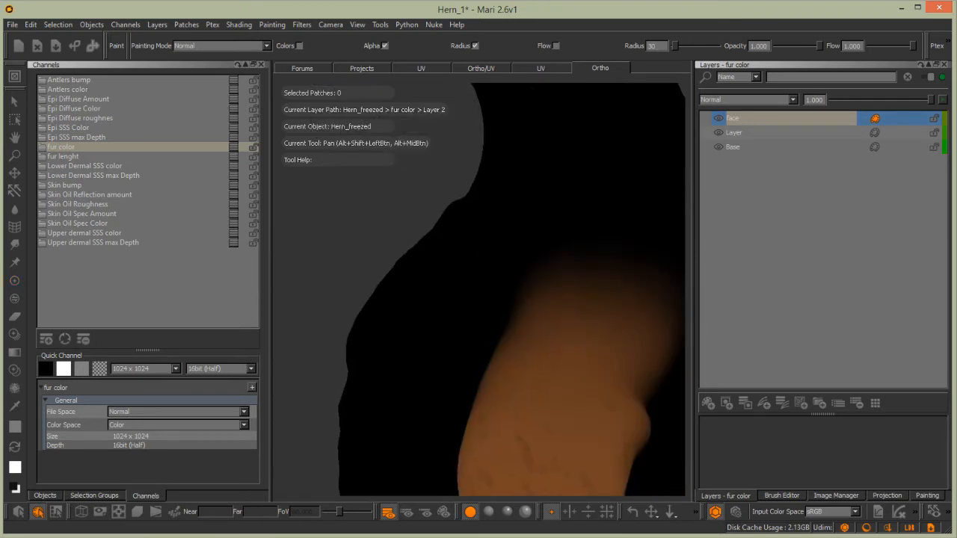
click(14, 406)
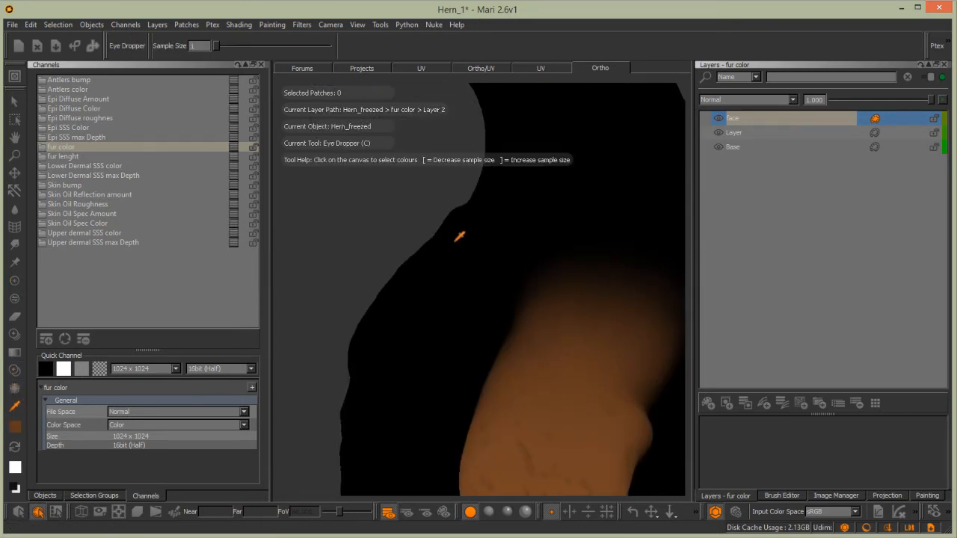
alt+middle_drag(460, 236, 444, 423)
click(835, 494)
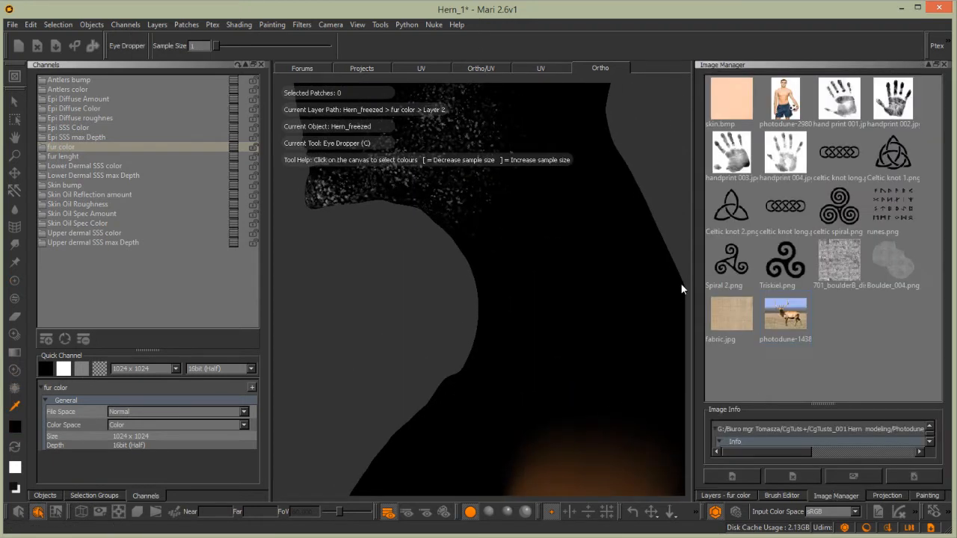
double_click(780, 317)
alt+right_drag(480, 281, 635, 224)
alt+middle_drag(384, 269, 466, 331)
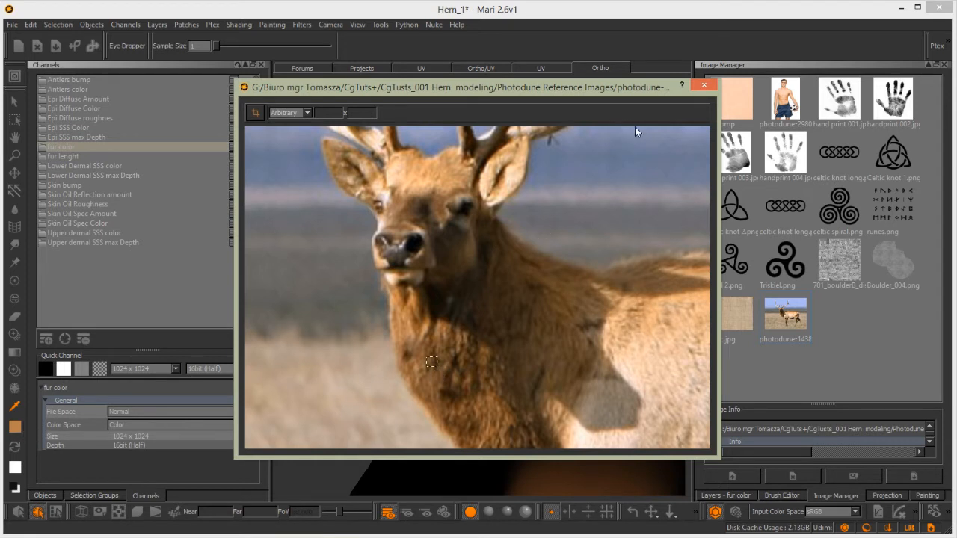
click(704, 86)
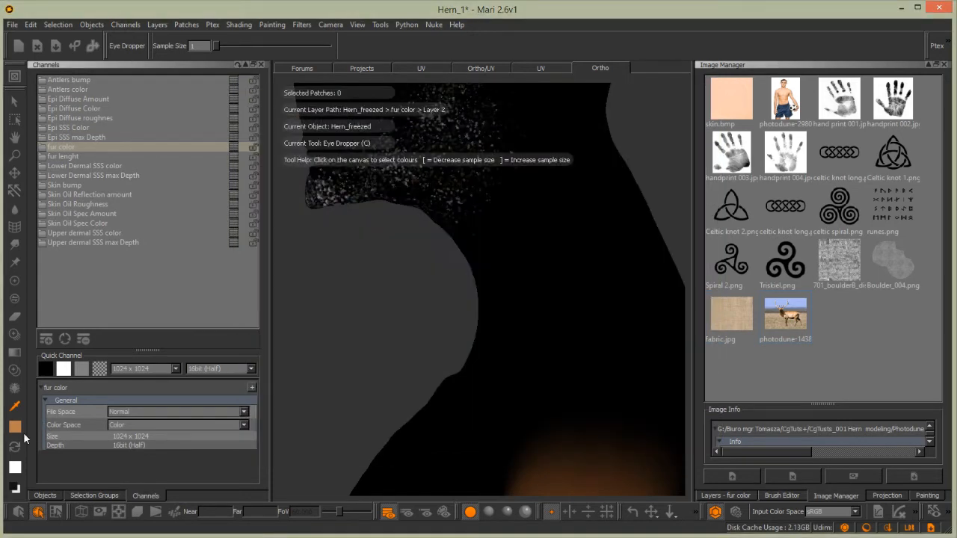
Change the sampled foreground color to a darker brown in the color picker
click(15, 426)
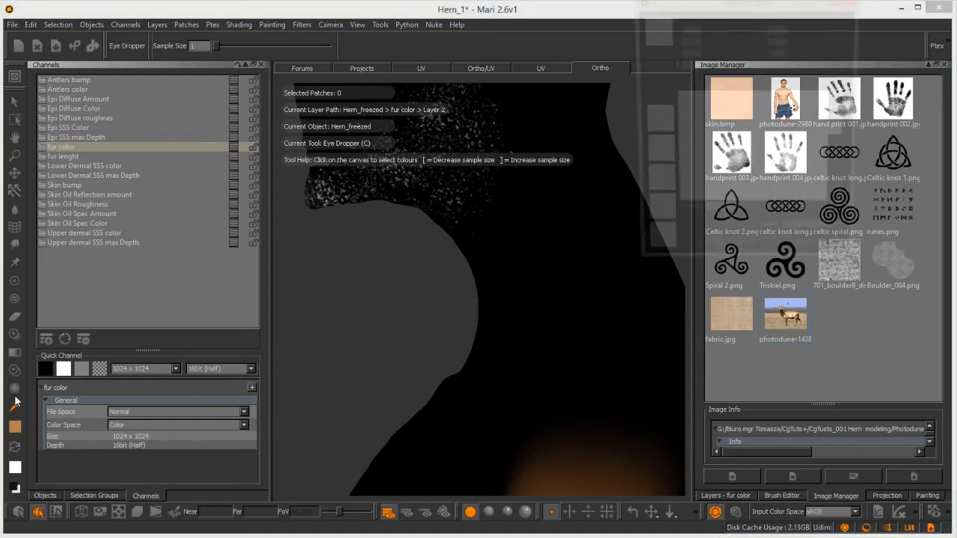
drag(744, 139, 757, 159)
click(714, 257)
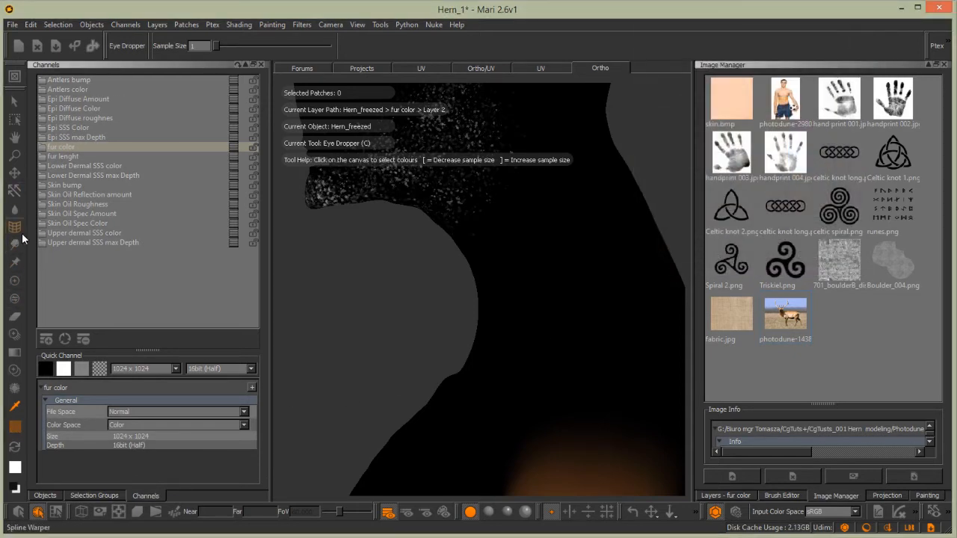
Activate the Paint tool over the head profile and set a soft brush with radius 120, opacity 0.996 and flow 0.410
alt+middle_drag(450, 213, 457, 404)
click(15, 281)
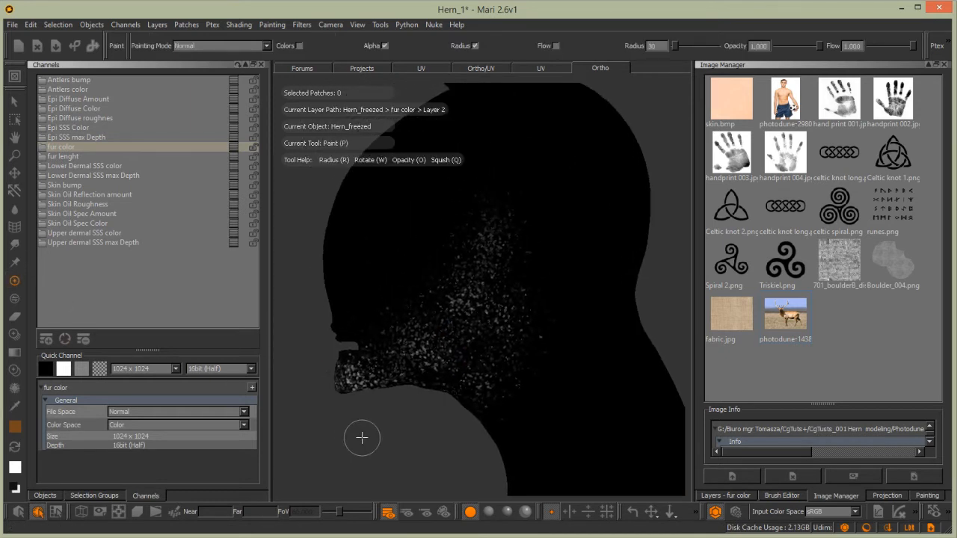
click(443, 398)
key(Tab)
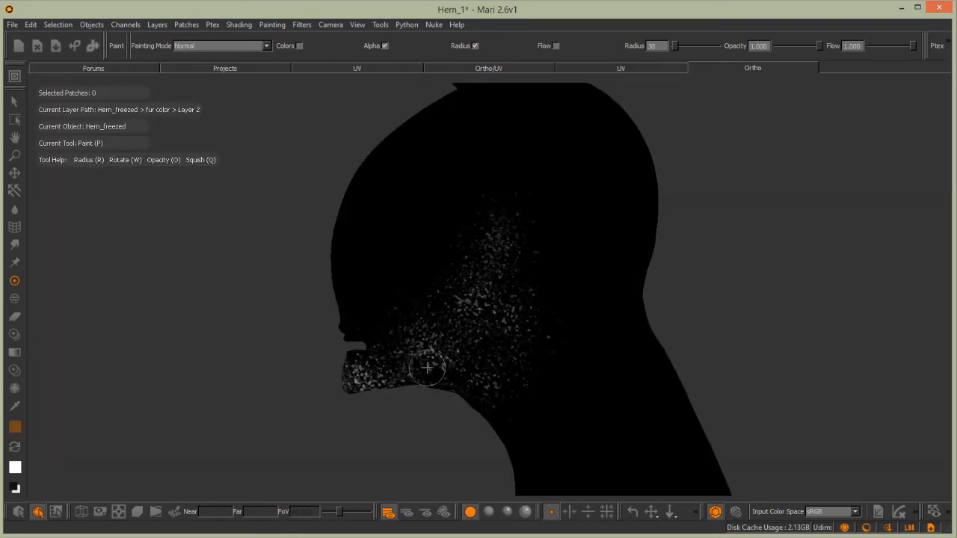
key(k)
click(426, 311)
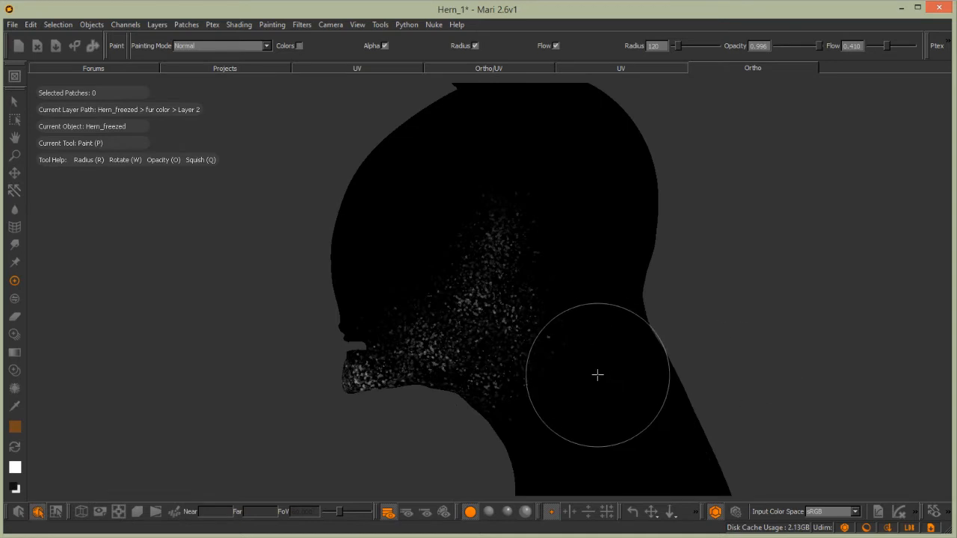
Set the projection to Through and paint soft brown over the cheek, jaw and neck of the head profile
key(Tab)
click(888, 495)
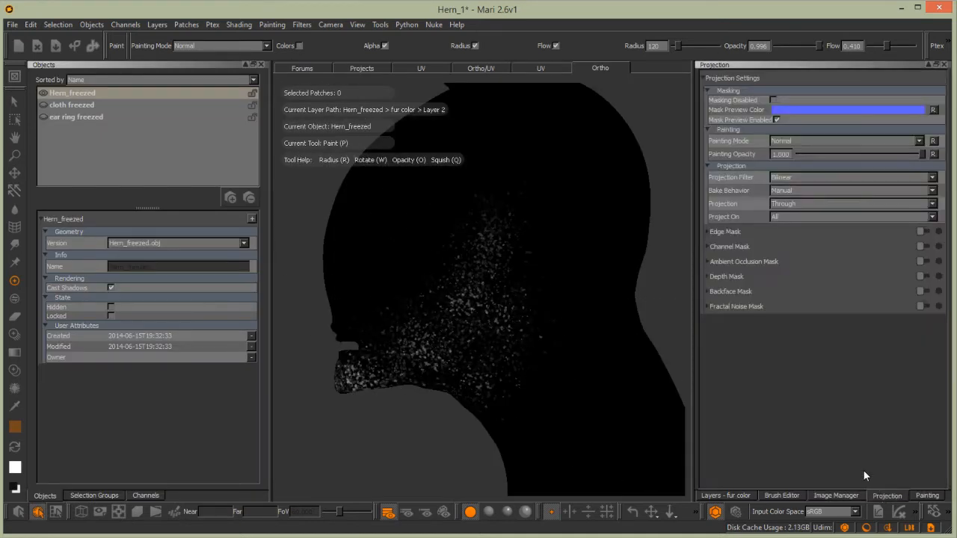
click(792, 204)
click(791, 206)
mouse_move(523, 309)
mouse_down()
mouse_move(482, 306)
mouse_move(338, 380)
mouse_move(372, 378)
mouse_move(470, 314)
mouse_move(507, 280)
mouse_move(513, 237)
mouse_move(411, 313)
mouse_move(434, 301)
mouse_move(481, 398)
mouse_move(511, 306)
mouse_move(493, 205)
mouse_move(380, 327)
mouse_move(541, 275)
mouse_move(515, 417)
mouse_move(545, 367)
mouse_move(528, 464)
mouse_move(548, 274)
mouse_move(487, 192)
mouse_move(358, 363)
mouse_move(549, 376)
mouse_up()
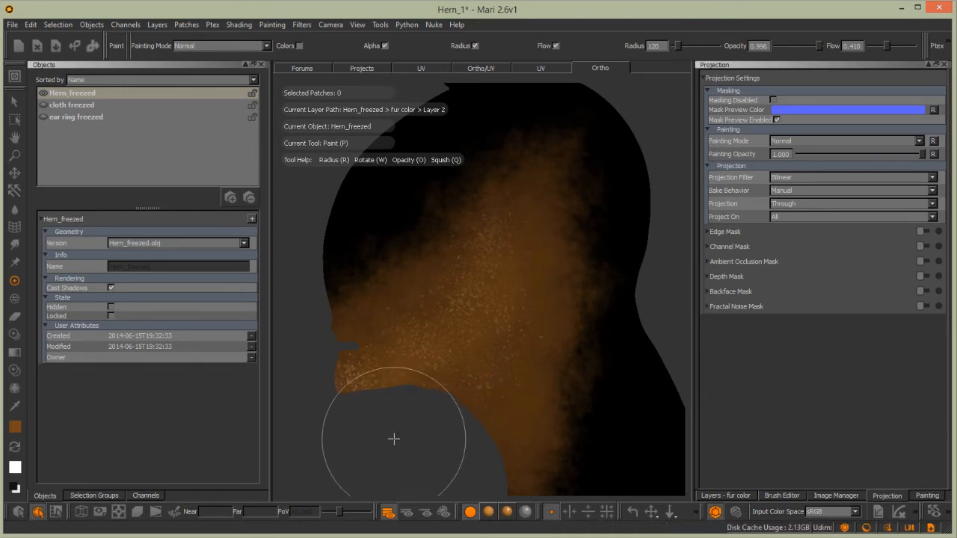
Choose the speckled brush 1_1 and reset the foreground color to black
key(k)
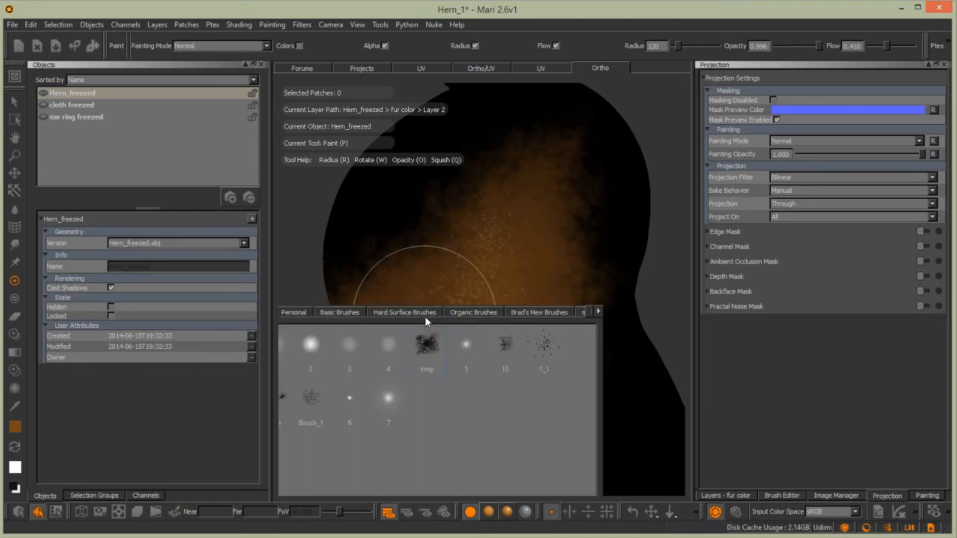
click(545, 346)
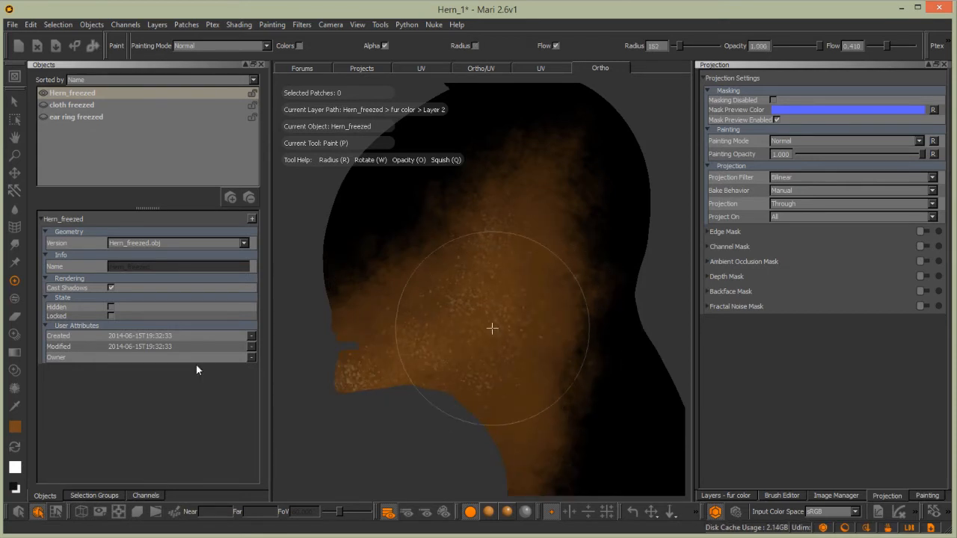
click(15, 486)
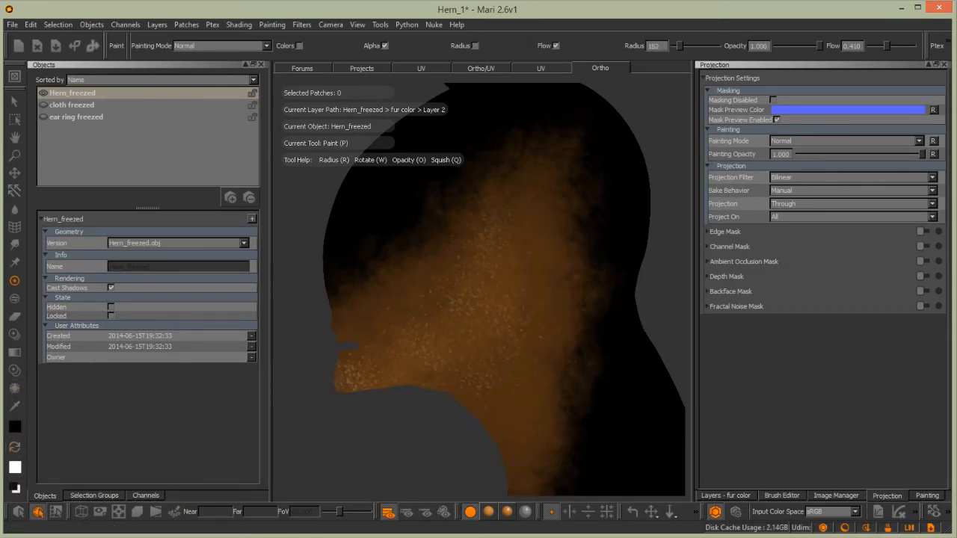
Add a paint layer above the face layer in the fur color stack and name it "black"
click(725, 496)
click(707, 403)
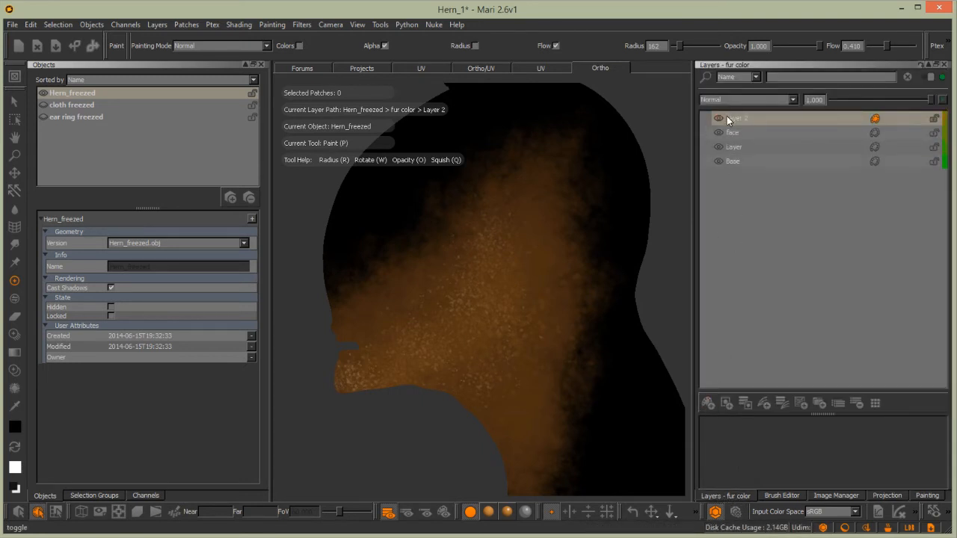
double_click(738, 120)
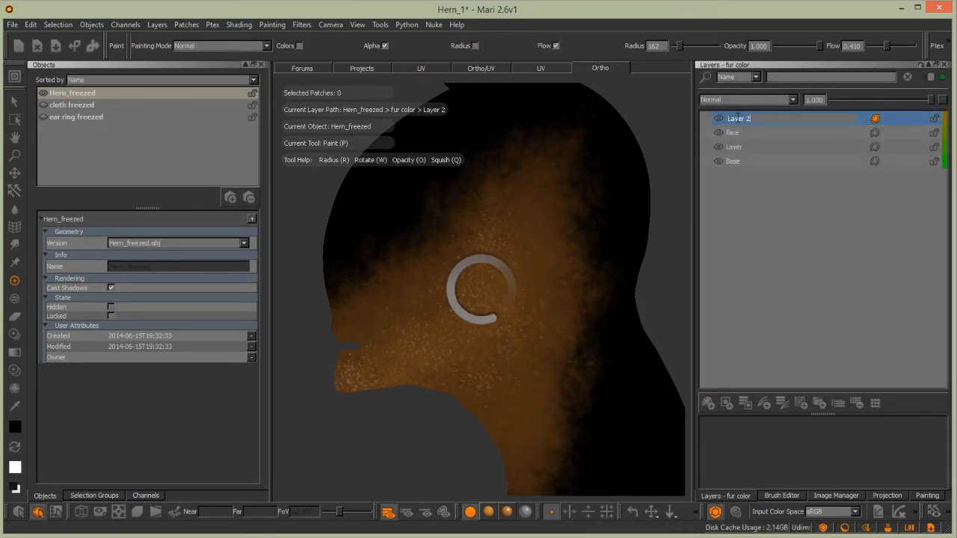
text(black)
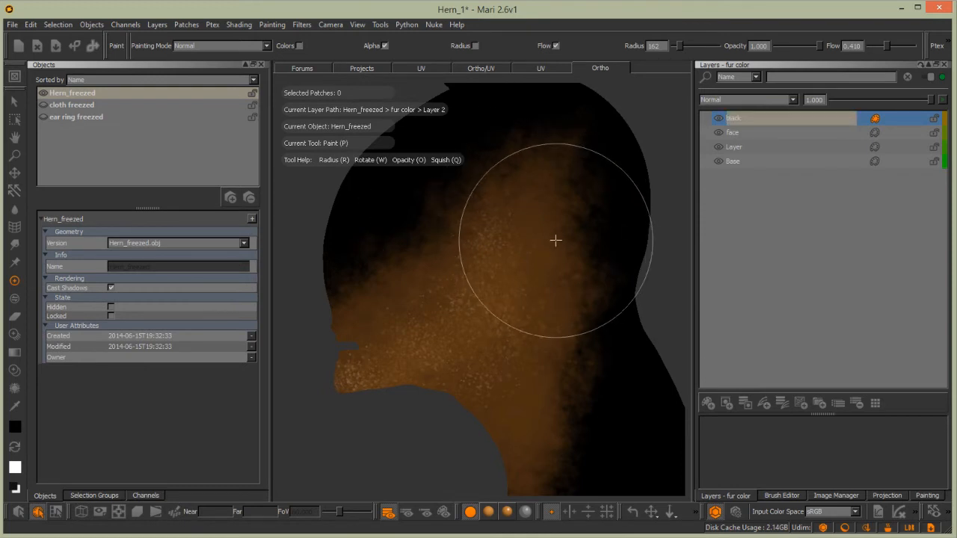
Paint black speckles over the brown cheek, jaw and upper neck, then set the projection to Front
mouse_move(555, 240)
mouse_down()
mouse_move(551, 301)
mouse_move(396, 352)
mouse_move(466, 327)
mouse_move(517, 274)
mouse_move(374, 384)
mouse_move(438, 349)
mouse_move(520, 222)
mouse_move(514, 207)
mouse_move(434, 350)
mouse_up()
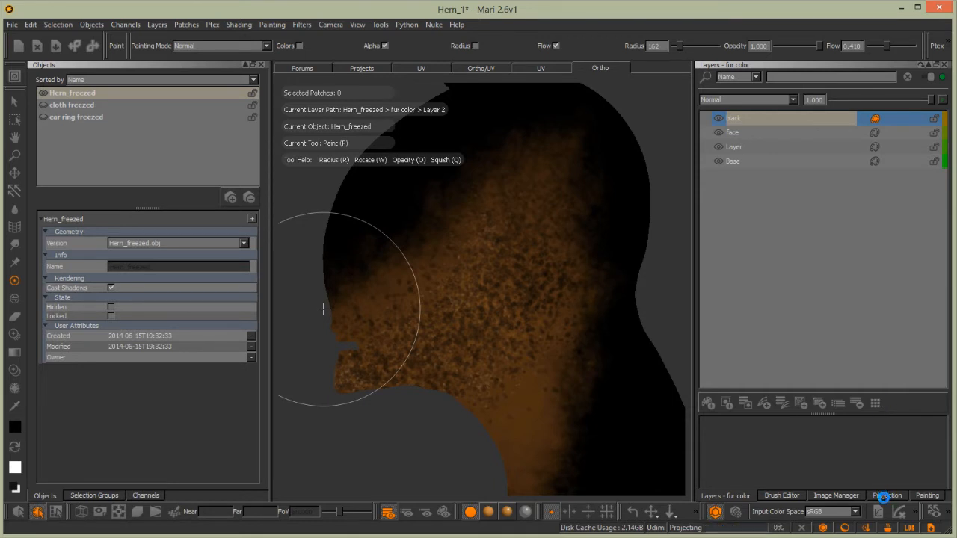
click(885, 496)
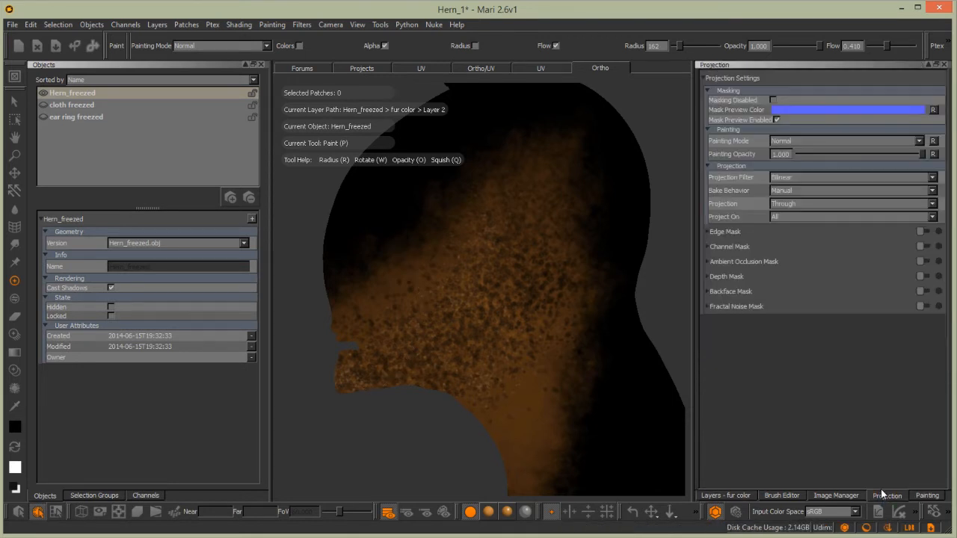
click(784, 203)
click(784, 191)
Export the fur color channel flattened for all patches to the Mari exports folder, overwriting the existing files
click(139, 495)
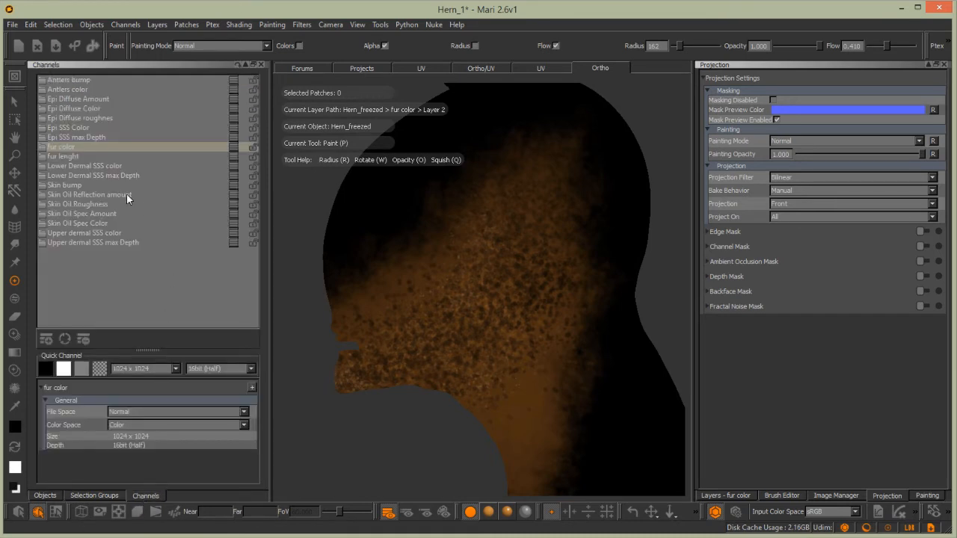
right_click(211, 147)
mouse_move(260, 300)
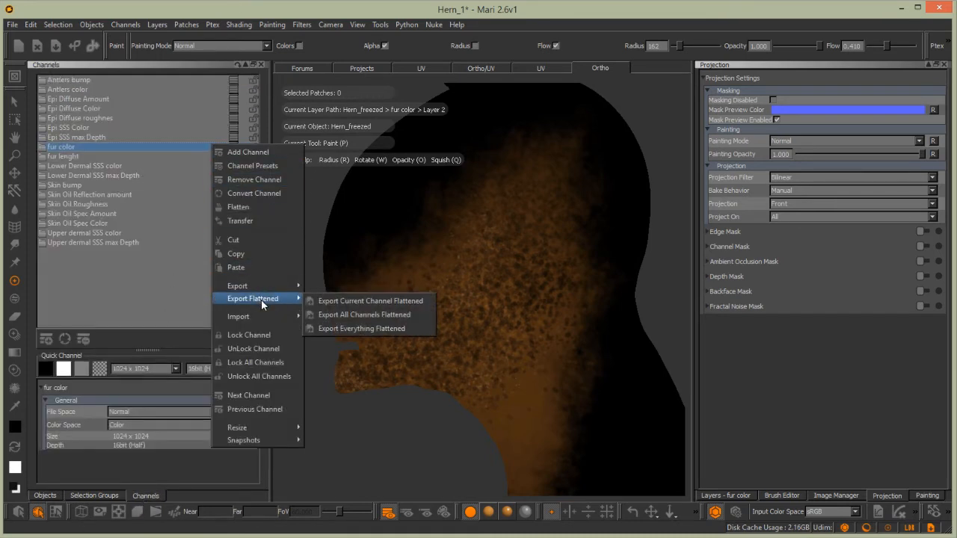
click(333, 301)
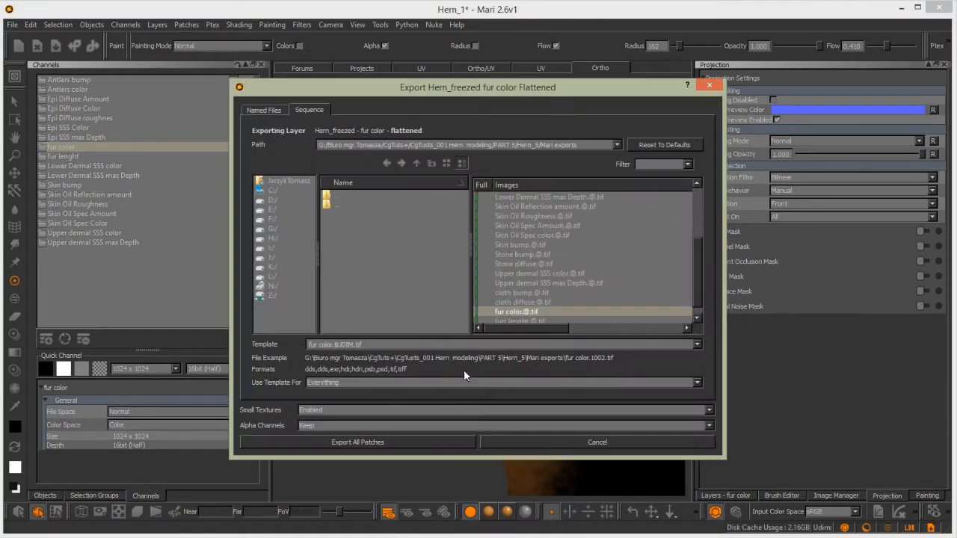
click(423, 441)
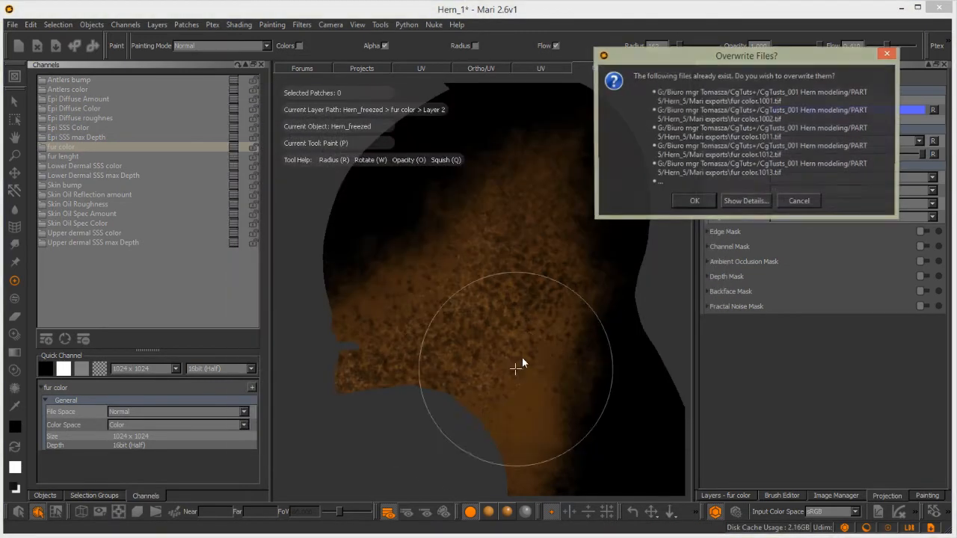
click(636, 199)
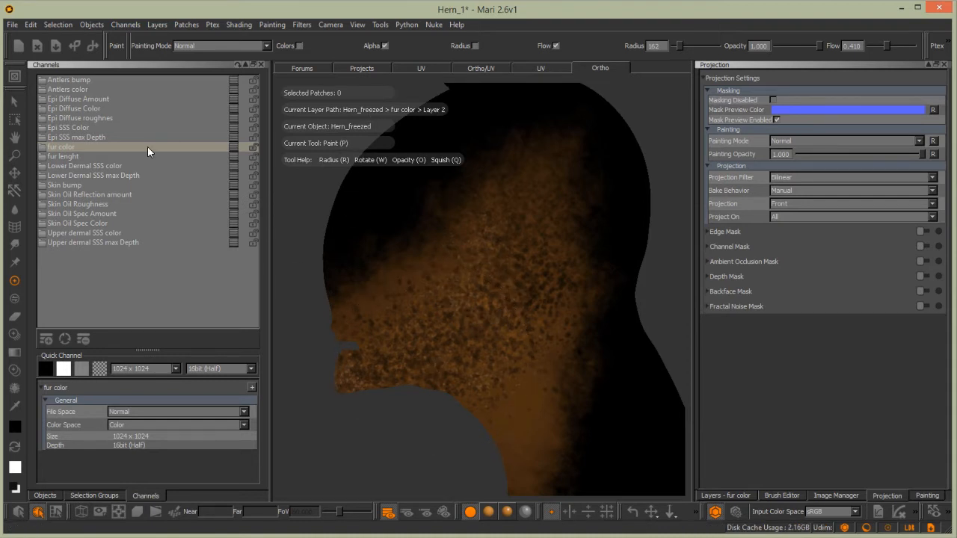
Export the fur lenght channel flattened for all patches to the Mari exports folder
click(198, 156)
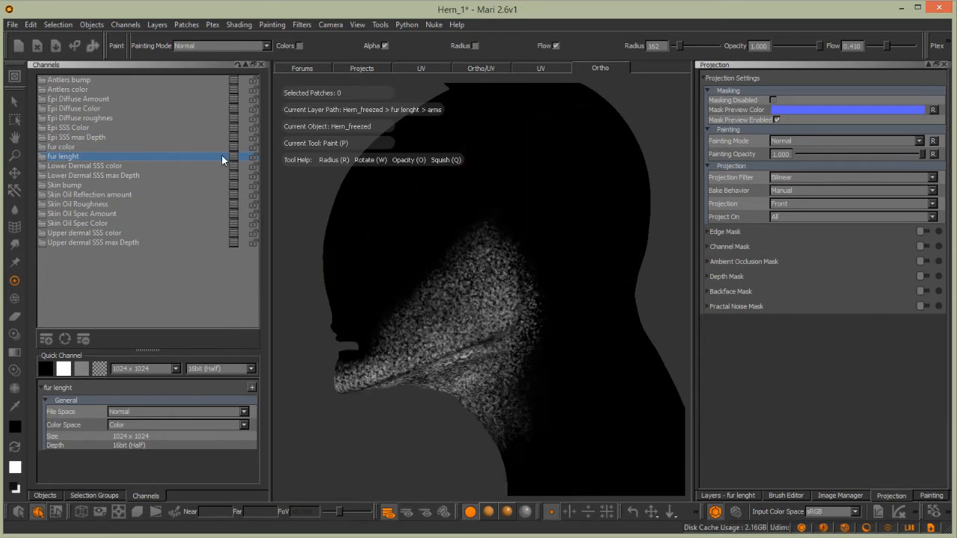
right_click(222, 157)
mouse_move(303, 311)
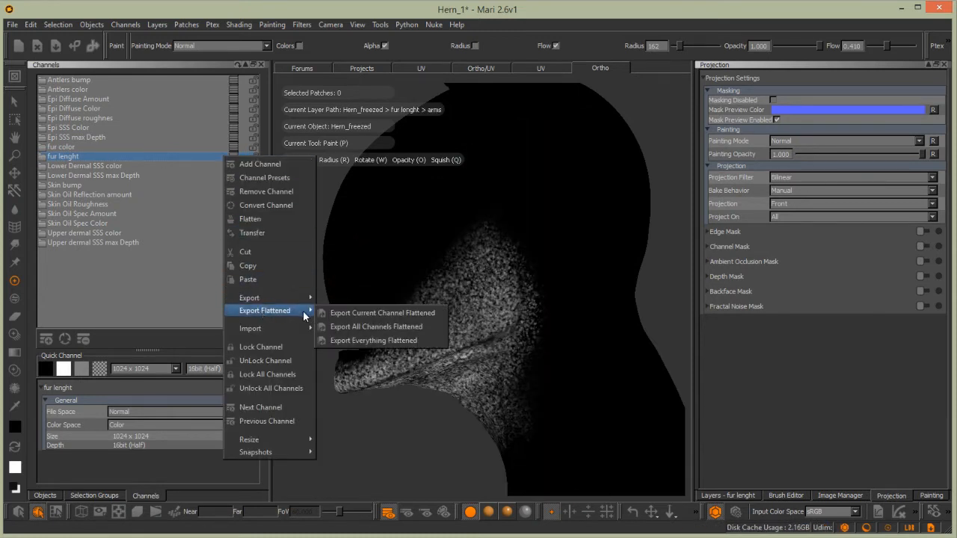
click(350, 312)
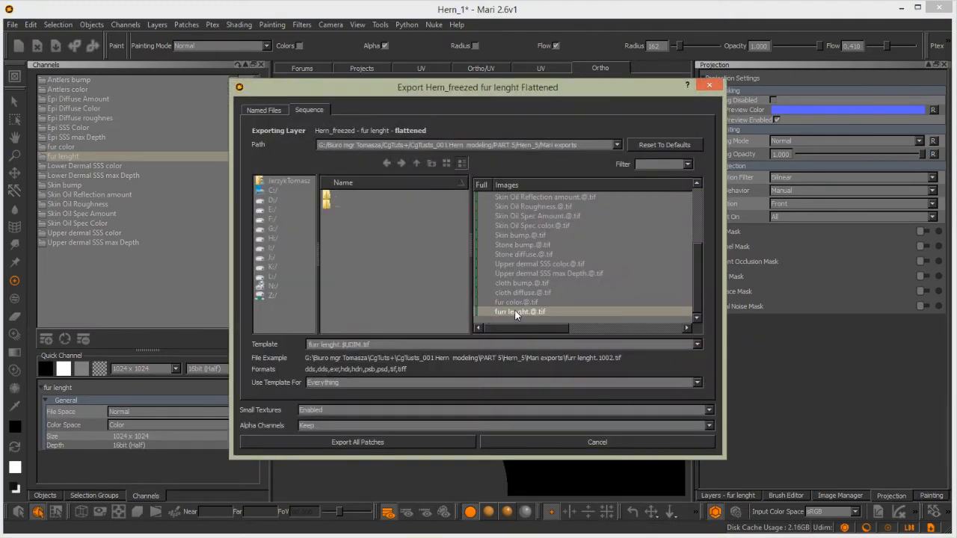
click(357, 442)
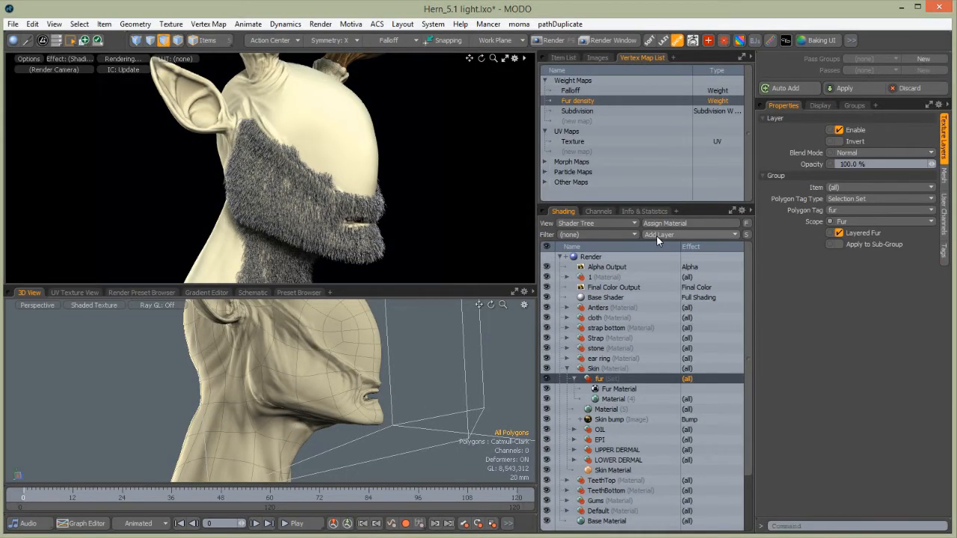
In MODO, load the fur color UDIM images 1001 to 1022 as a texture layer and move it into the fur group above Fur Material
click(656, 237)
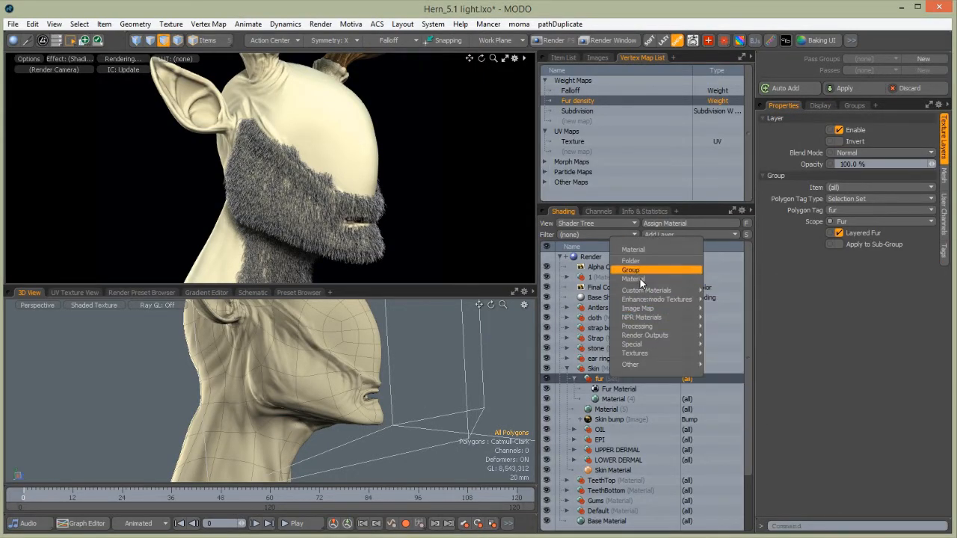
mouse_move(643, 309)
click(724, 334)
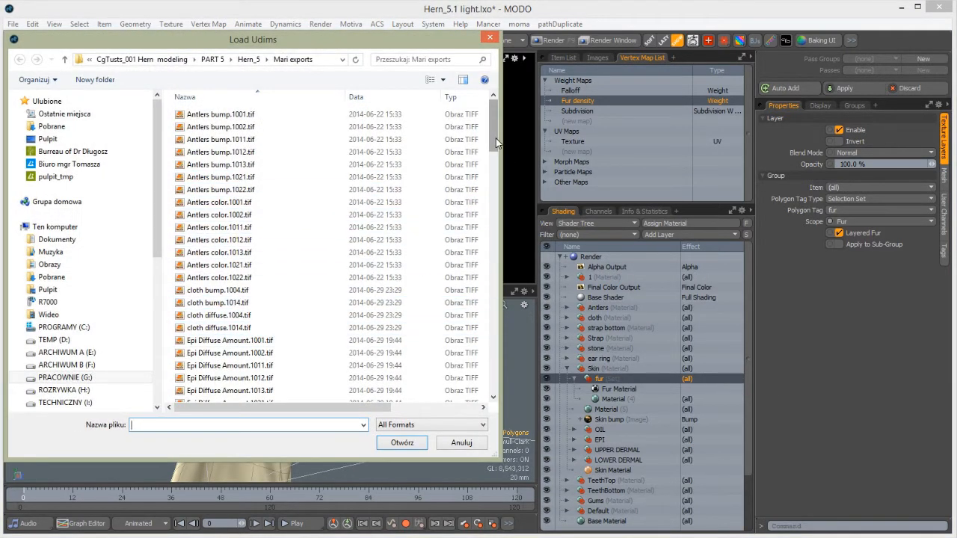
text(fur)
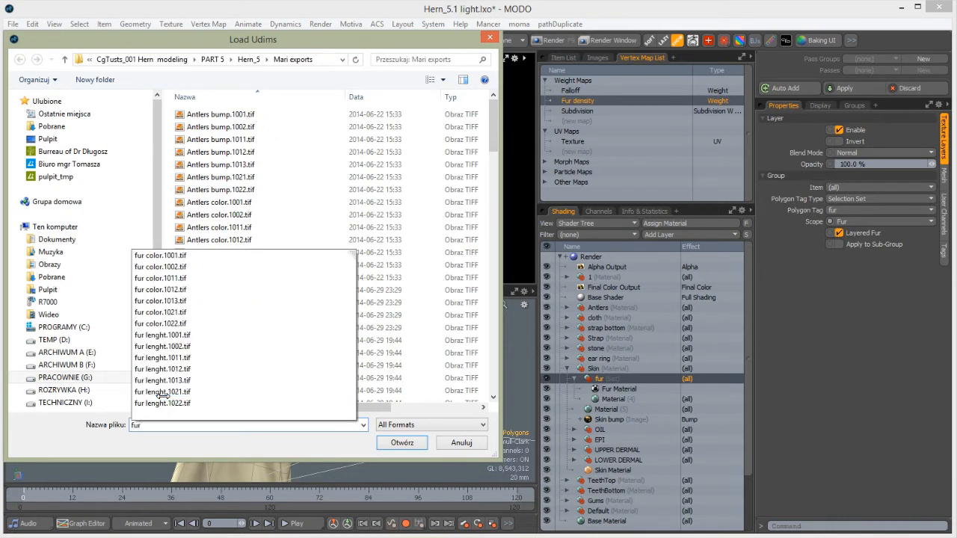
click(175, 256)
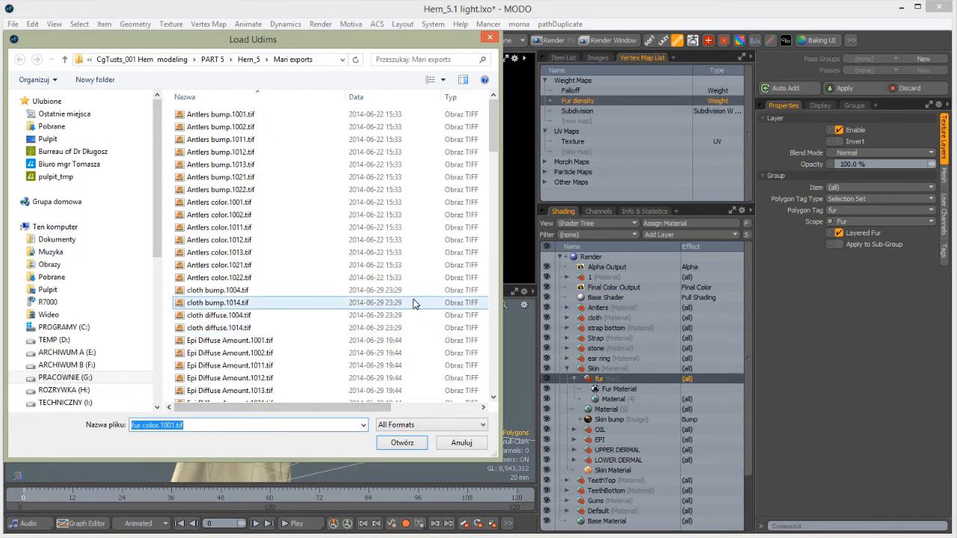
drag(497, 136, 447, 247)
click(199, 152)
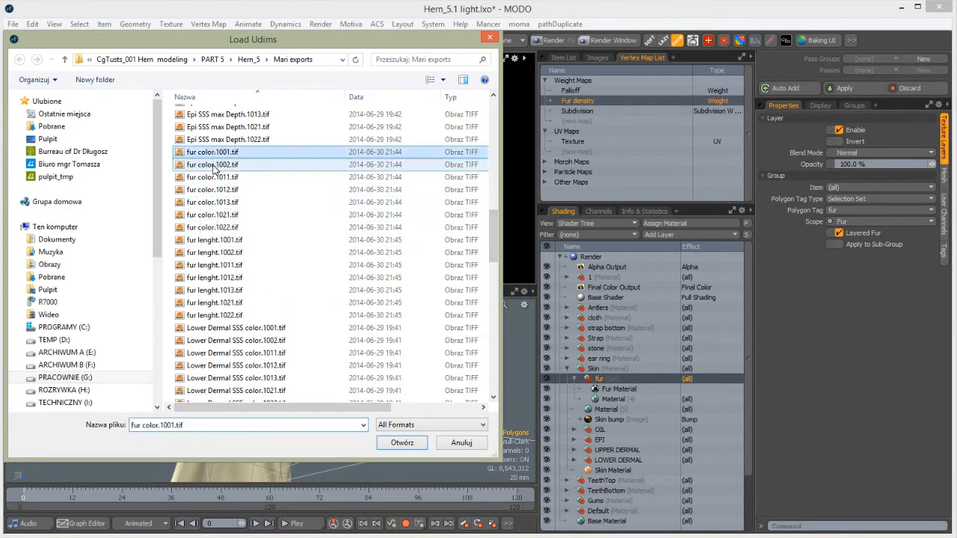
shift+click(202, 227)
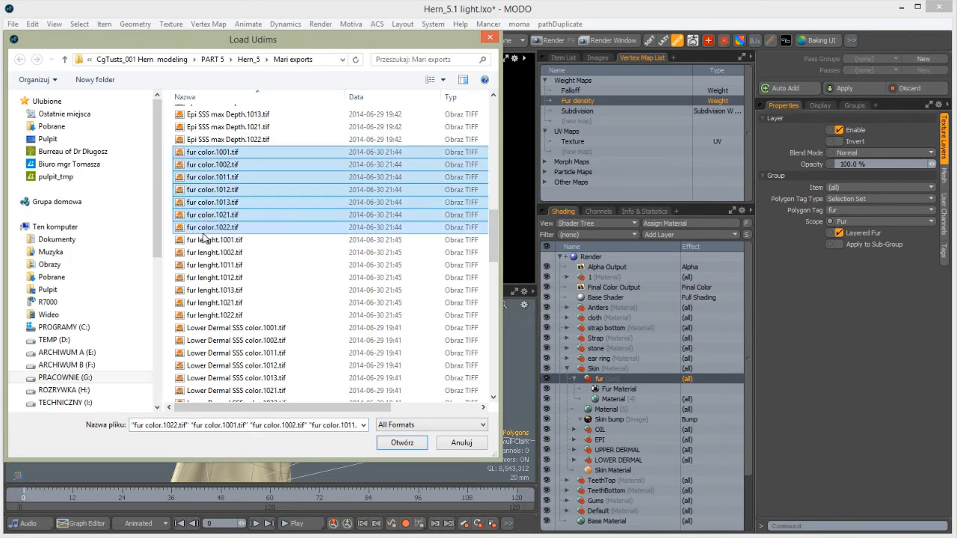
click(394, 445)
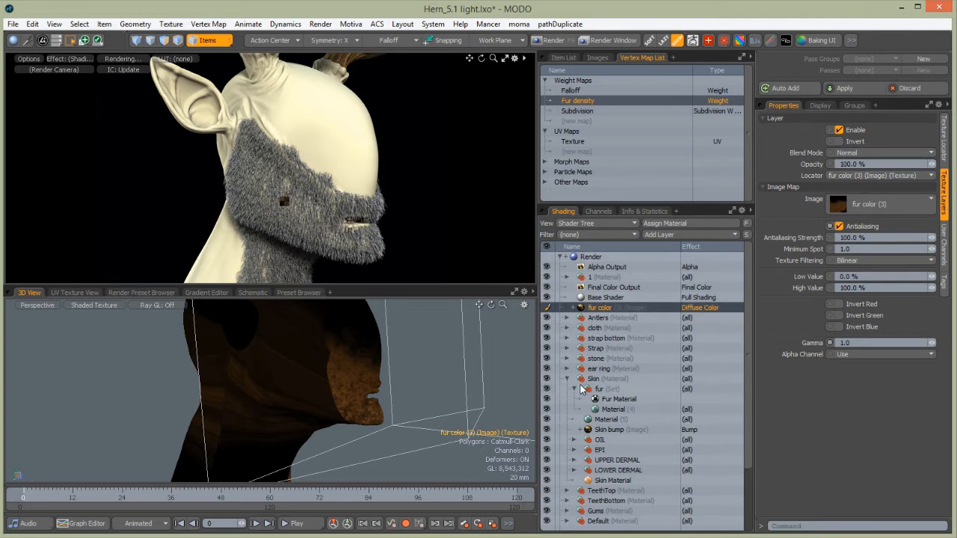
drag(594, 313, 612, 413)
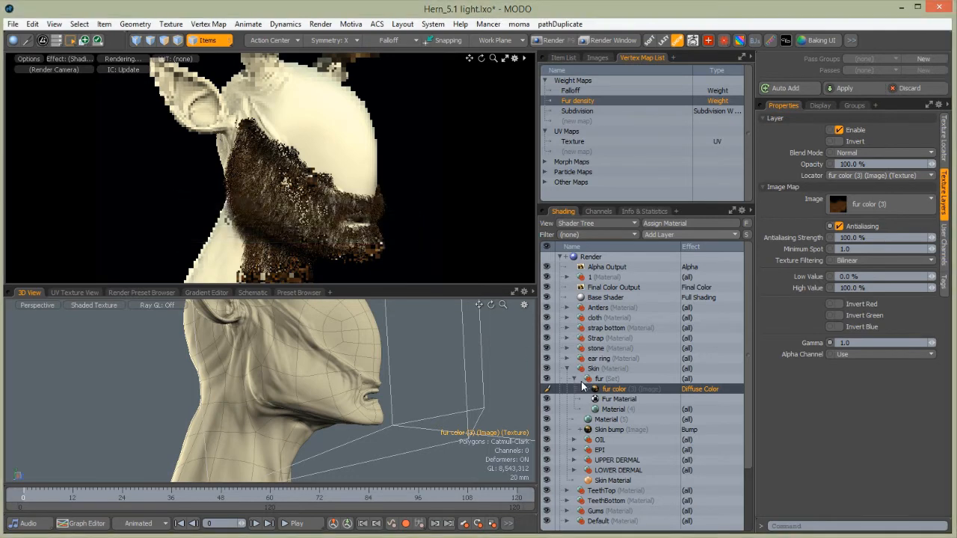
With the fur group selected, load the fur lenght UDIM images 1001 to 1022 from the Mari exports folder as a texture layer
double_click(591, 378)
key(Return)
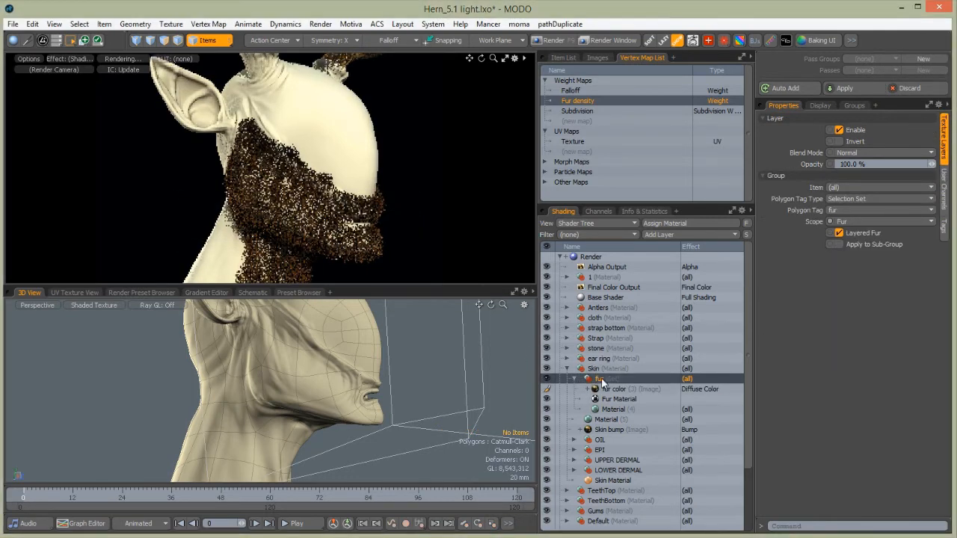
click(659, 235)
click(643, 253)
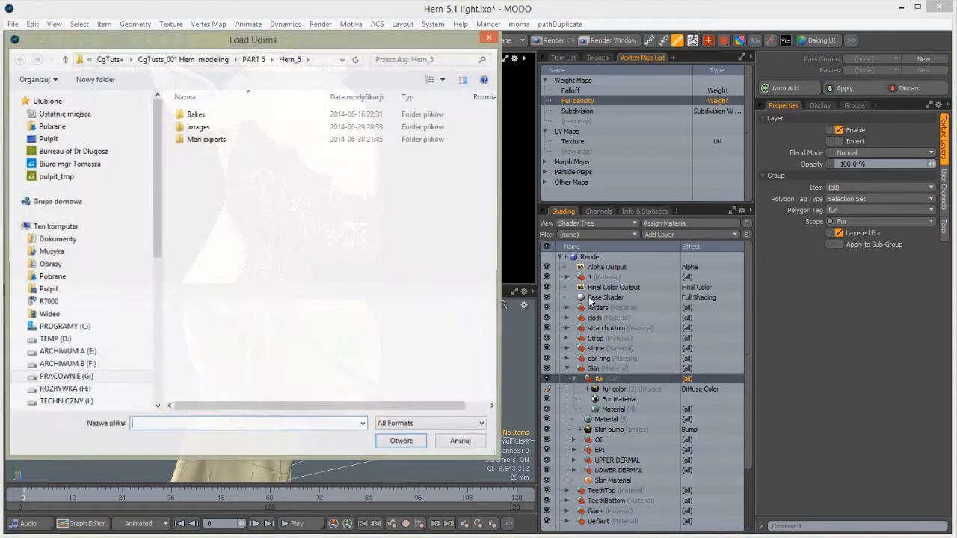
double_click(206, 139)
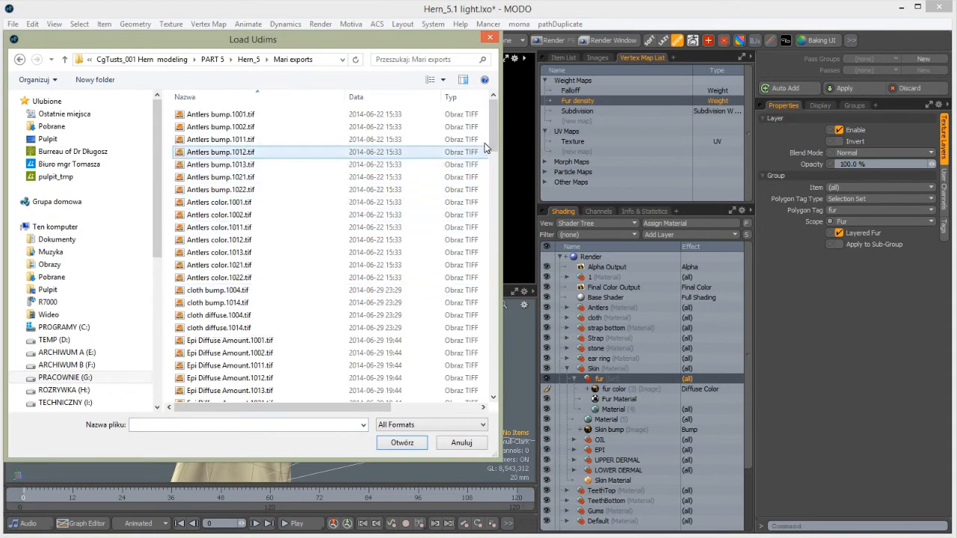
scroll(475, 301, down, 20)
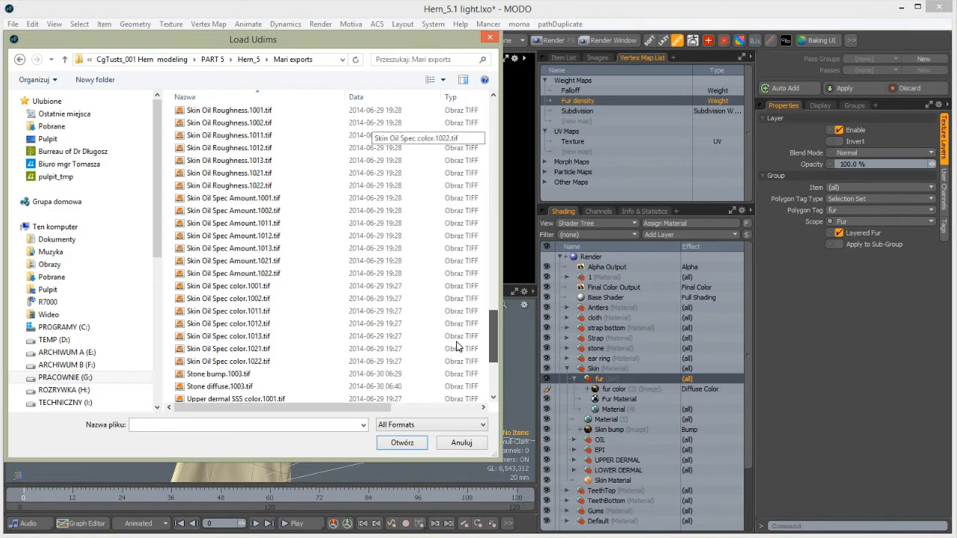
scroll(459, 347, up, 20)
click(216, 169)
shift+click(217, 244)
click(397, 442)
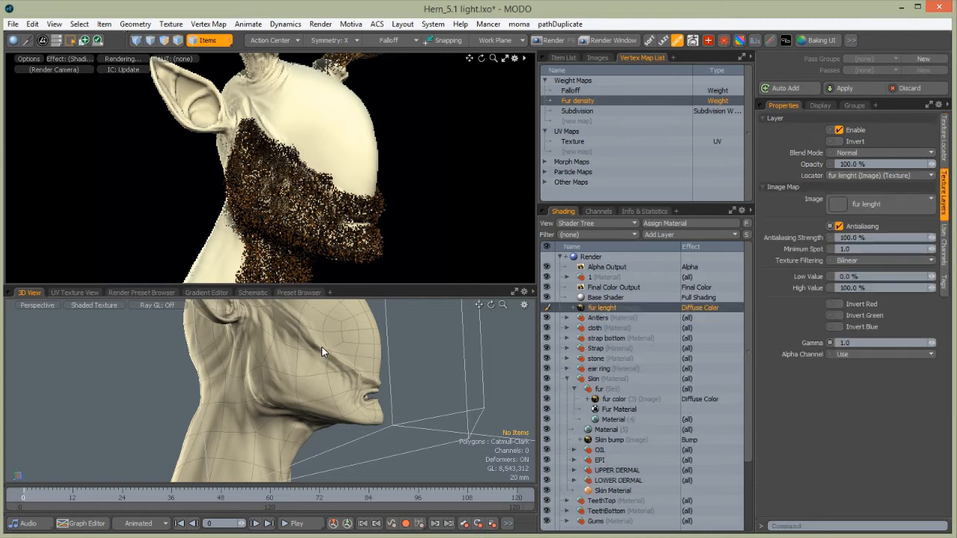
Set the fur lenght layer's effect to Fur Length and move it into the fur group above fur color
click(698, 314)
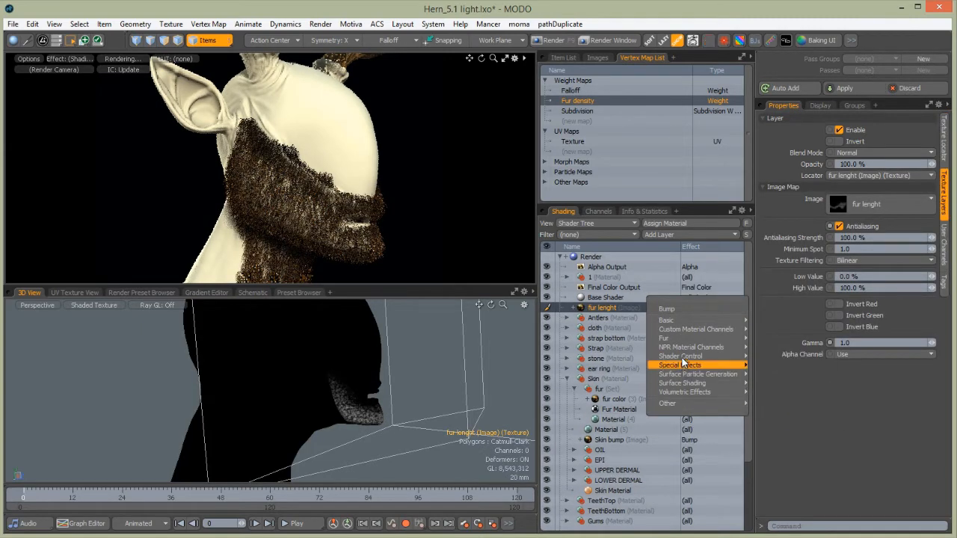
mouse_move(681, 357)
mouse_move(678, 385)
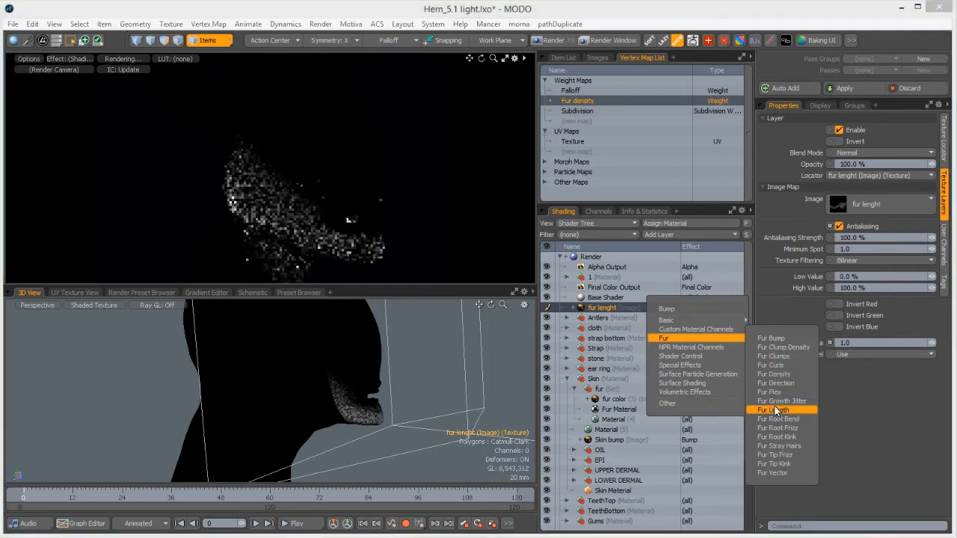
click(781, 402)
click(707, 311)
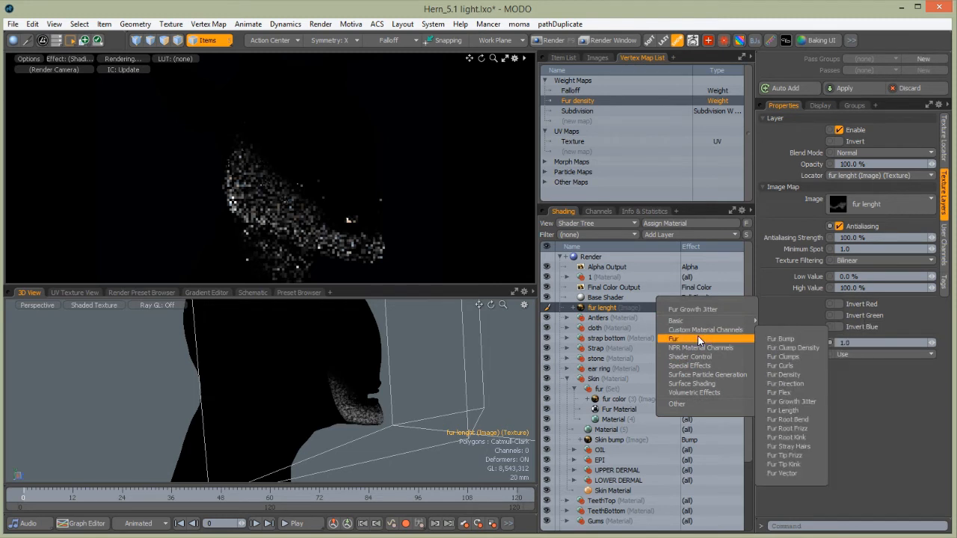
click(785, 410)
drag(600, 306, 610, 400)
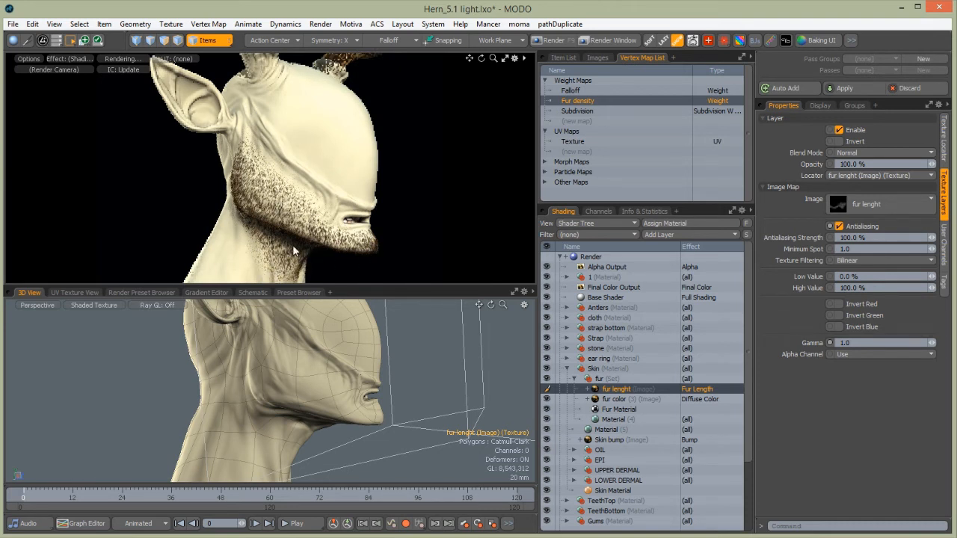
Thin the fur strands by adjusting the Fur Material's width, trying 10 % and settling on 15 %
scroll(310, 216, up, 6)
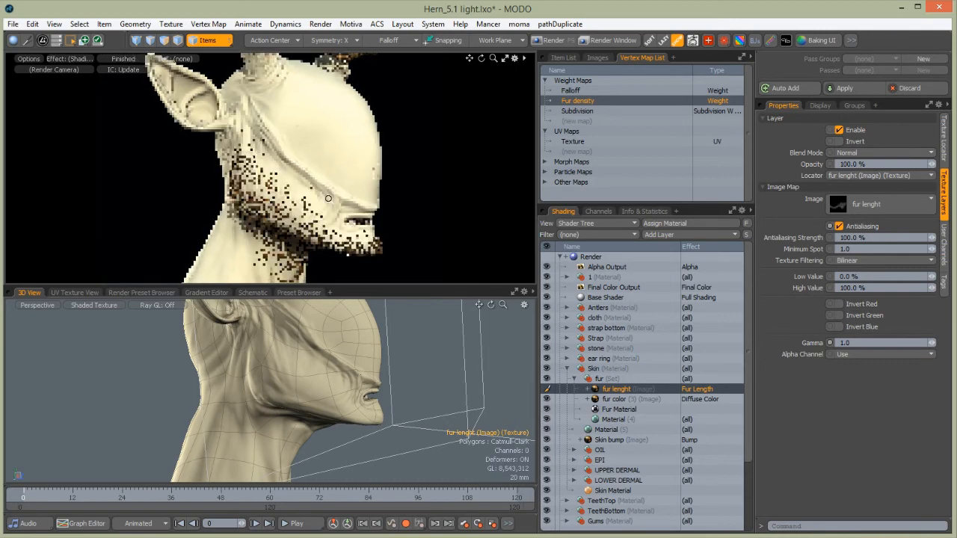
alt+drag(299, 221, 302, 192)
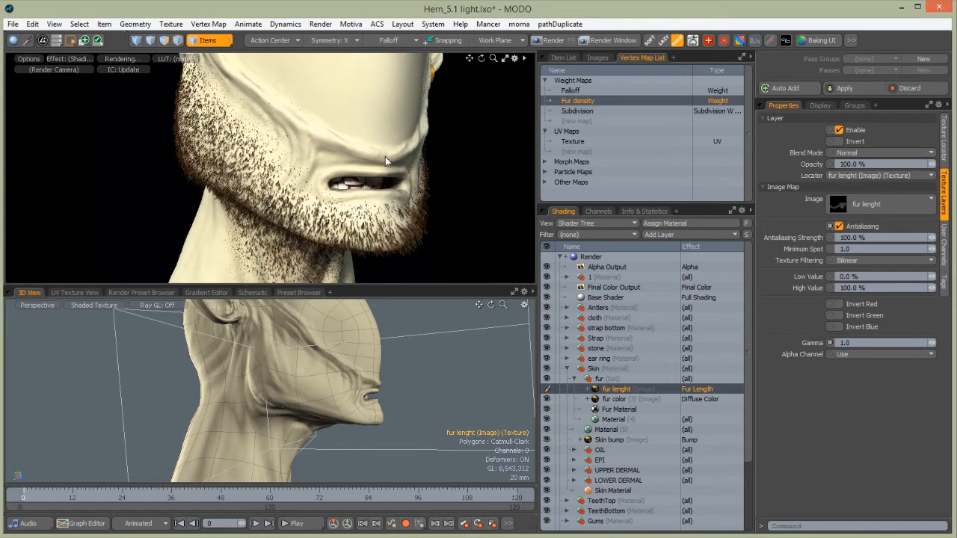
click(617, 408)
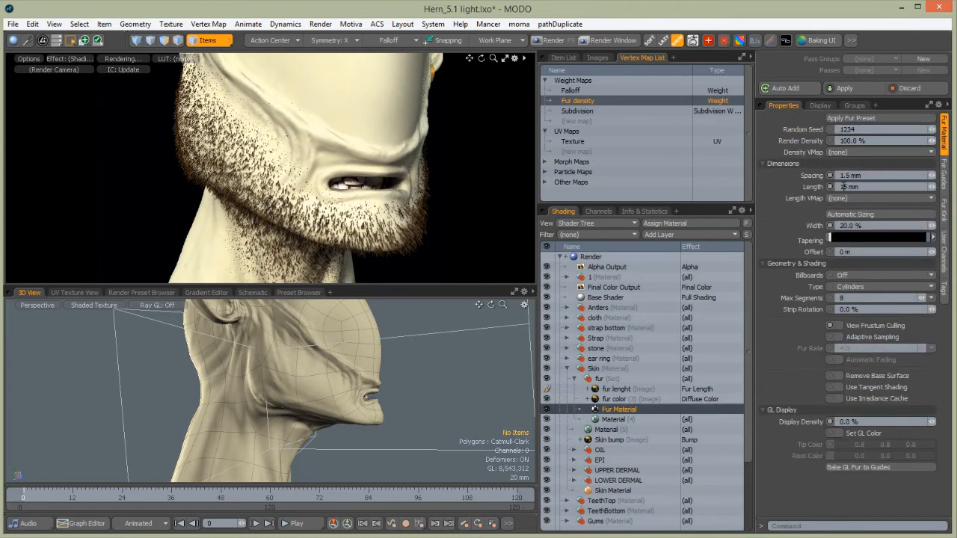
click(852, 226)
text(10)
key(Return)
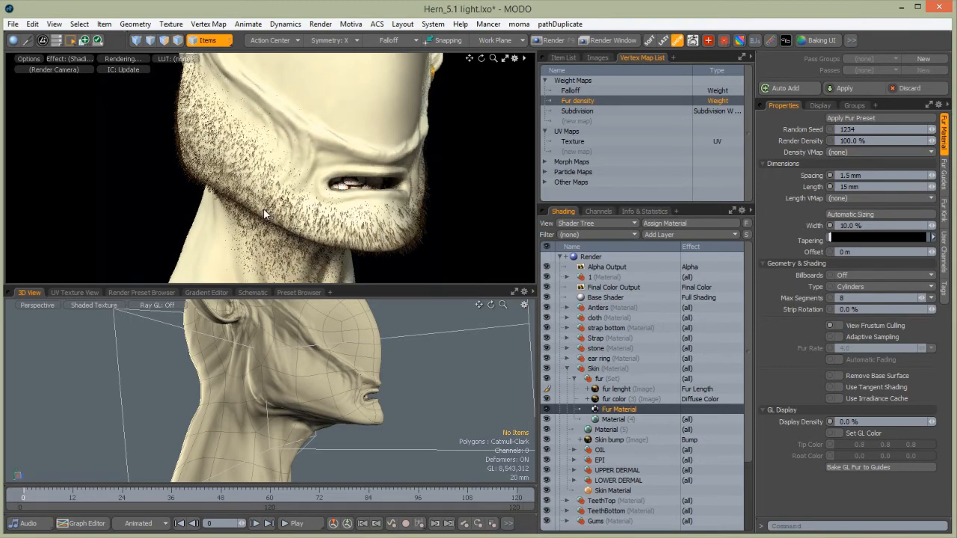
alt+drag(252, 172, 217, 138)
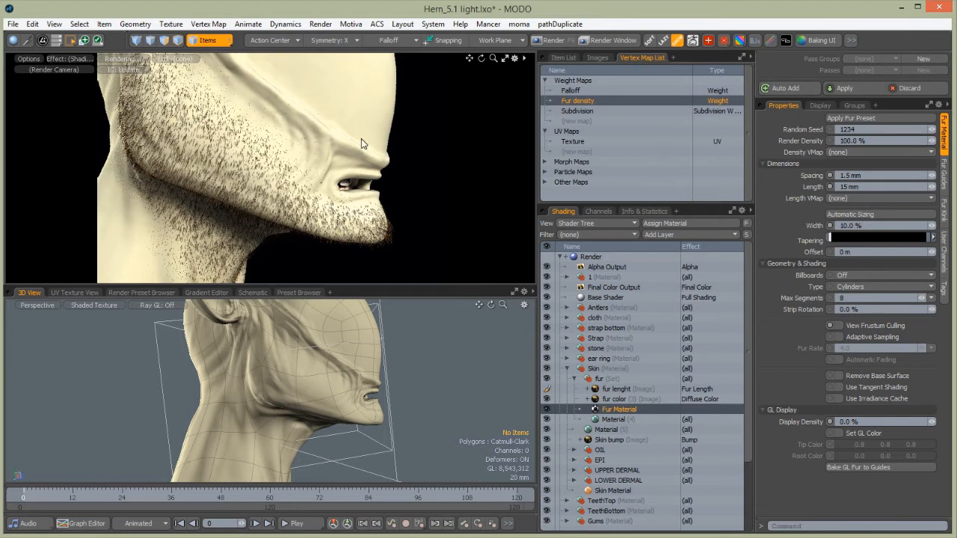
key(Return)
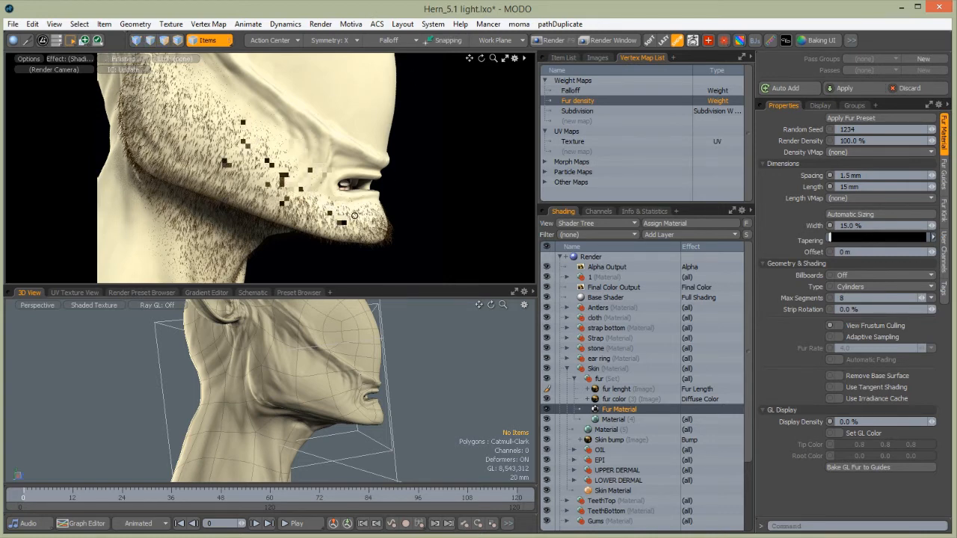
Select the polygons of both forearms and hands on the Hern_base mesh and grow the selection one ring toward the elbows
scroll(354, 200, down, 2)
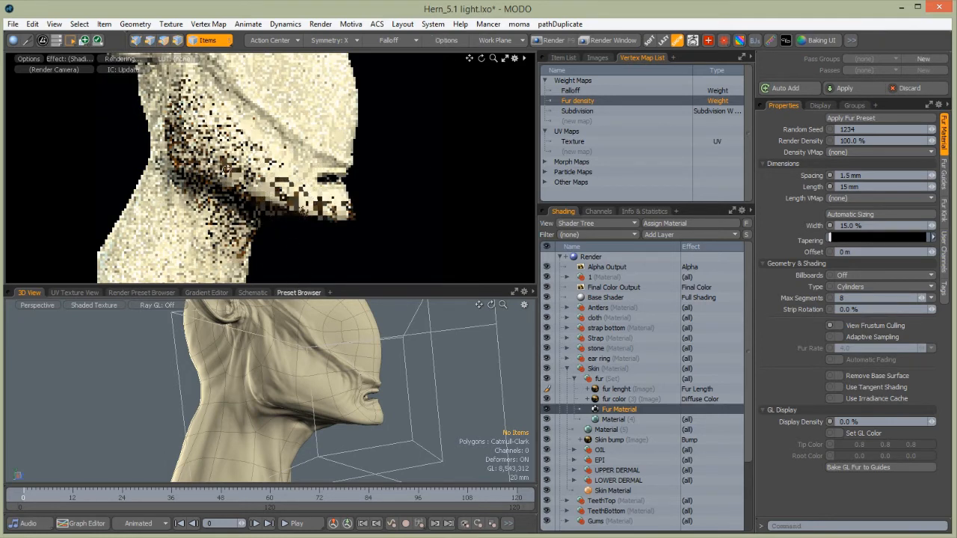
scroll(236, 190, down, 3)
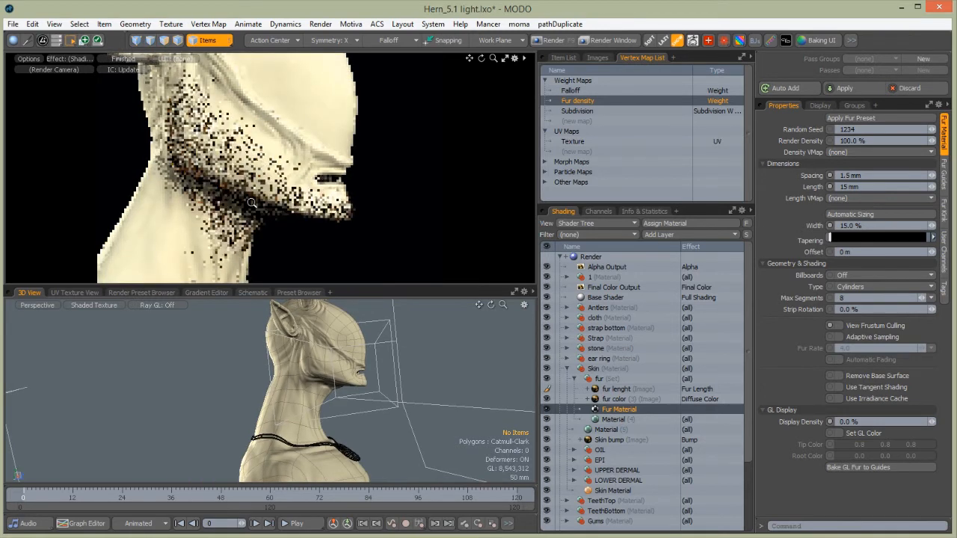
scroll(200, 233, down, 3)
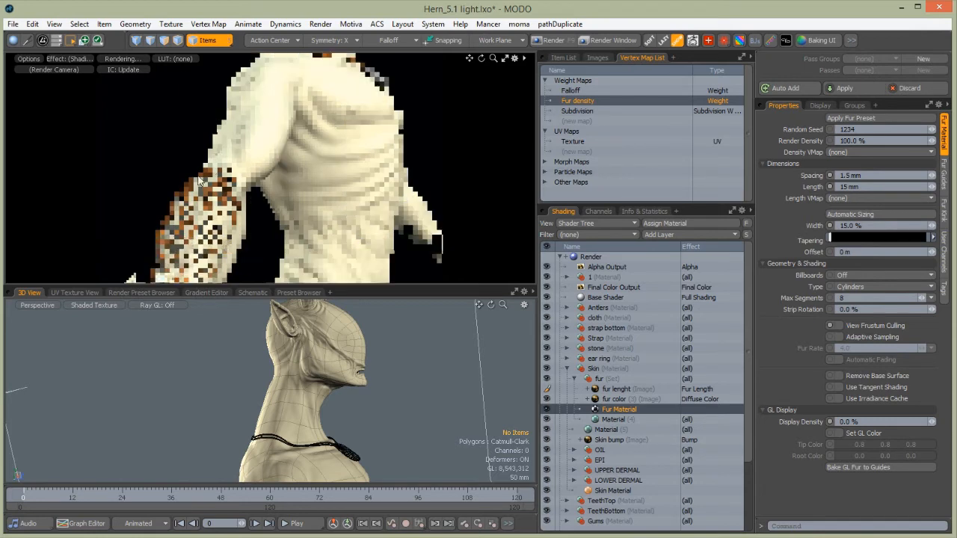
scroll(222, 230, down, 3)
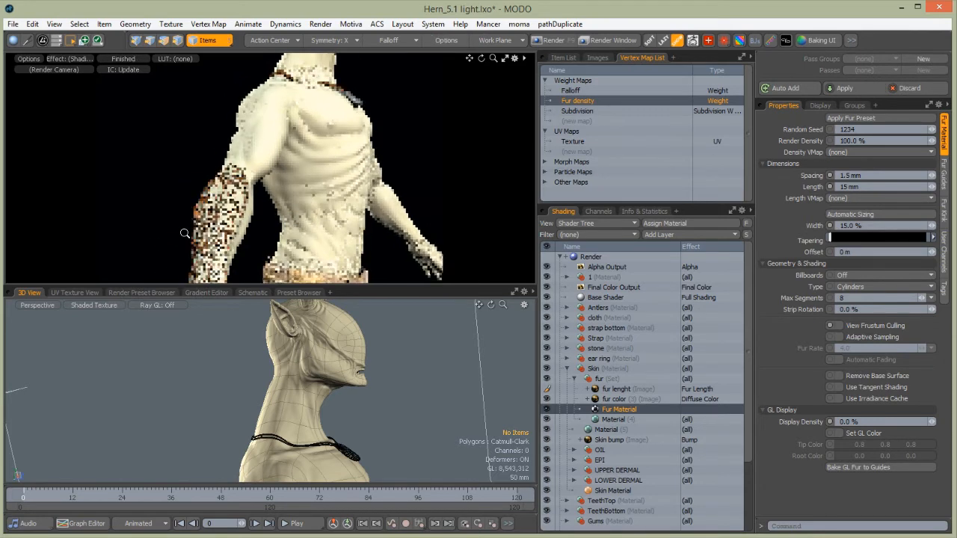
alt+drag(221, 229, 224, 183)
alt+shift+drag(252, 369, 284, 149)
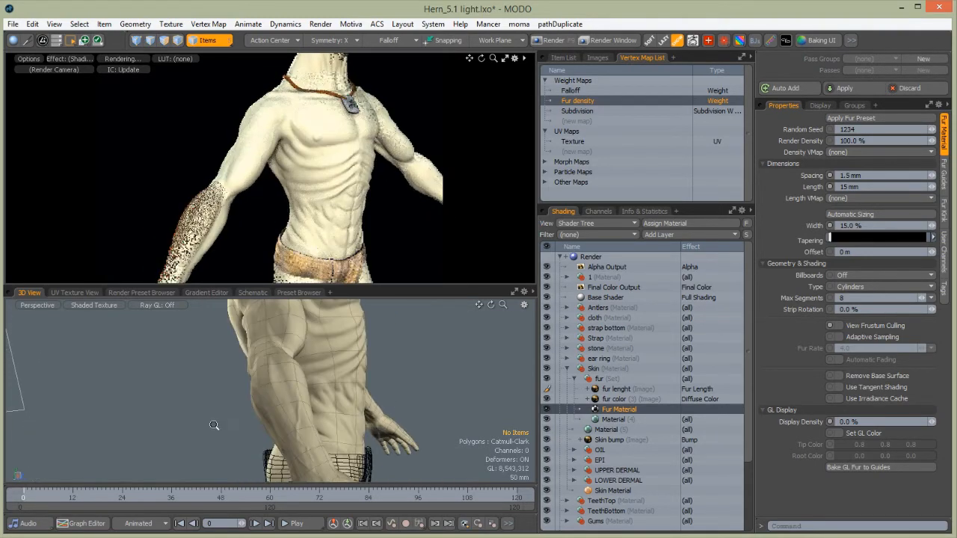
scroll(215, 426, down, 3)
alt+drag(215, 425, 213, 397)
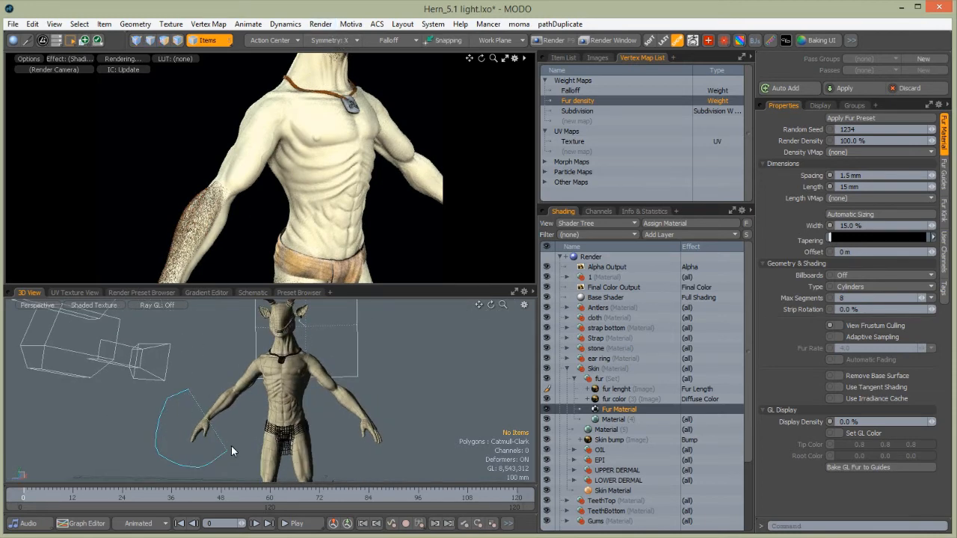
right_drag(231, 446, 232, 444)
click(164, 41)
mouse_move(205, 381)
right_down()
mouse_move(231, 453)
mouse_move(249, 411)
mouse_move(224, 373)
mouse_move(196, 385)
right_up()
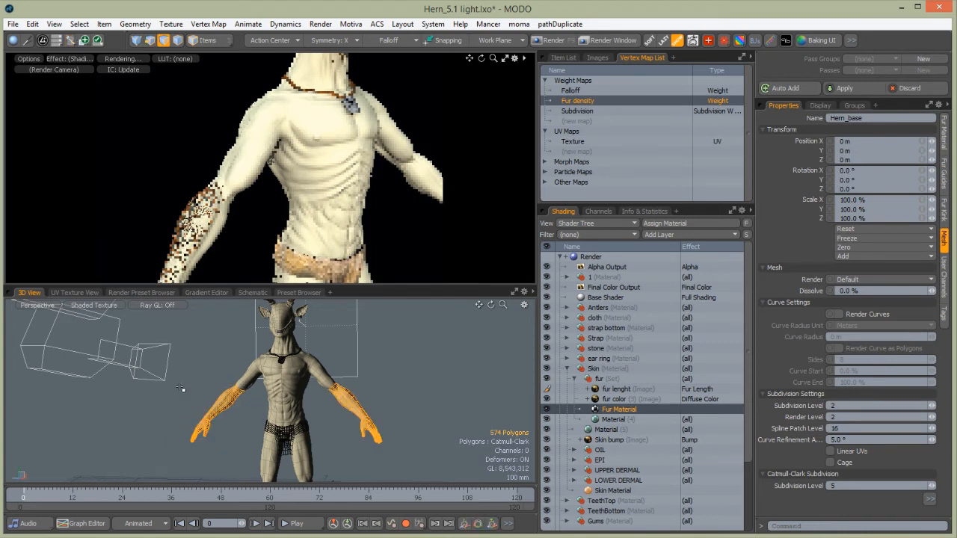
key(shift+Up)
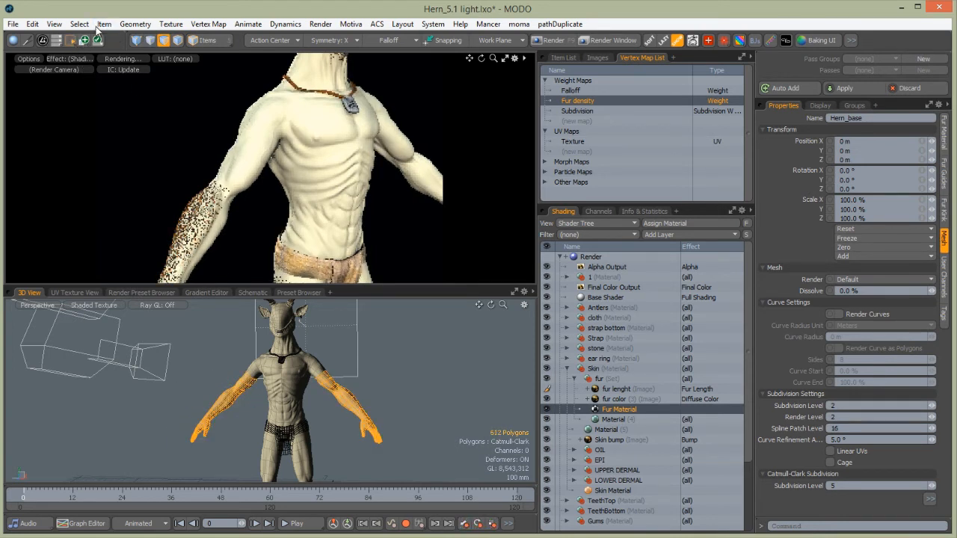
Add the selected arm polygons to the existing fur selection set and clear the polygon selection
click(84, 25)
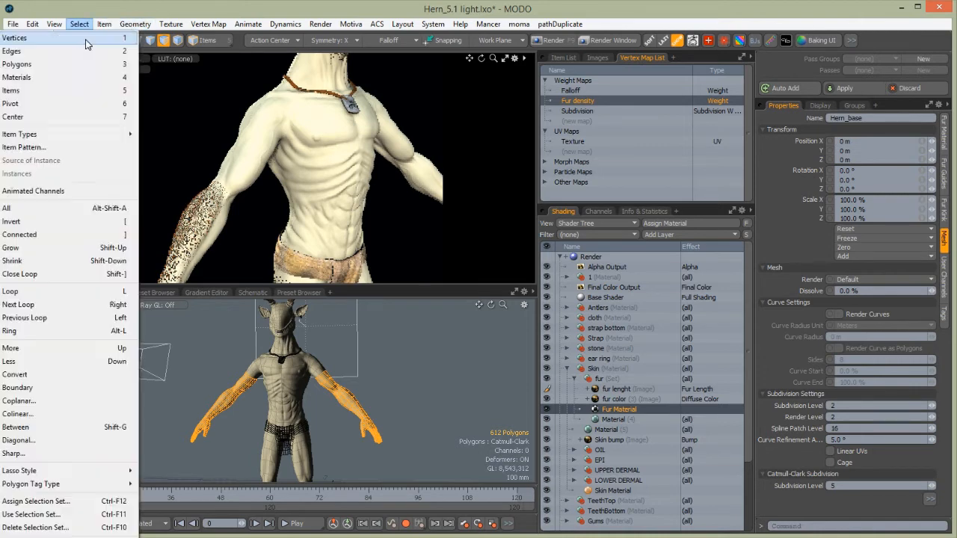
click(46, 494)
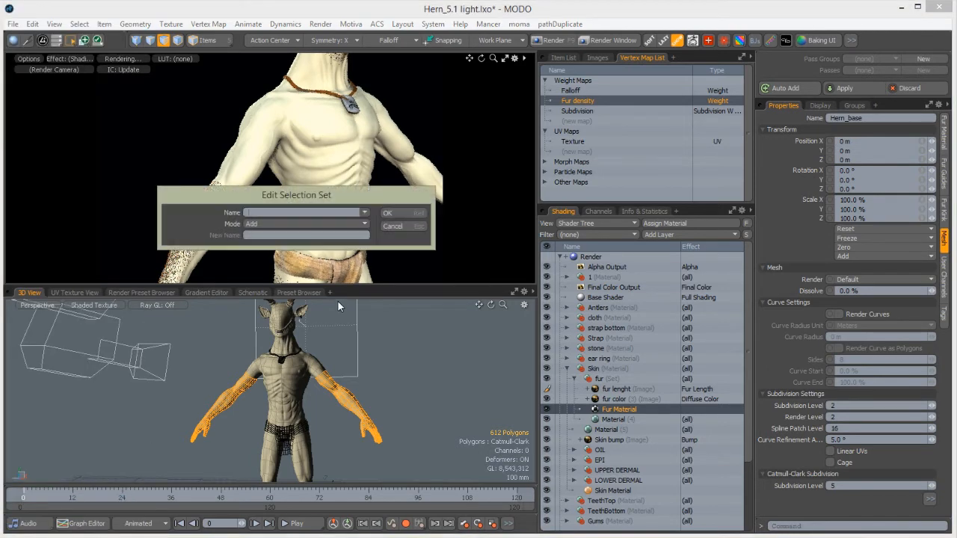
click(363, 213)
click(299, 236)
click(385, 212)
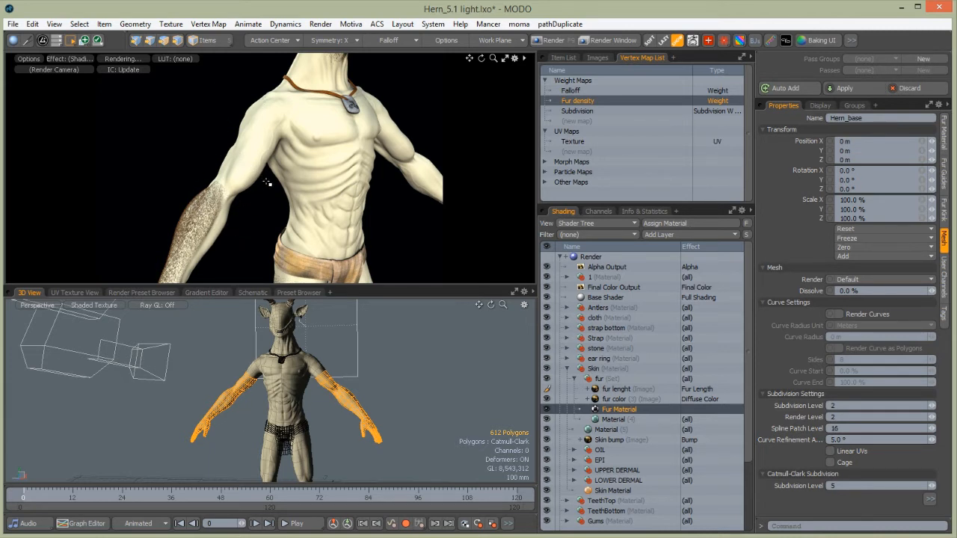
key(3)
key(Escape)
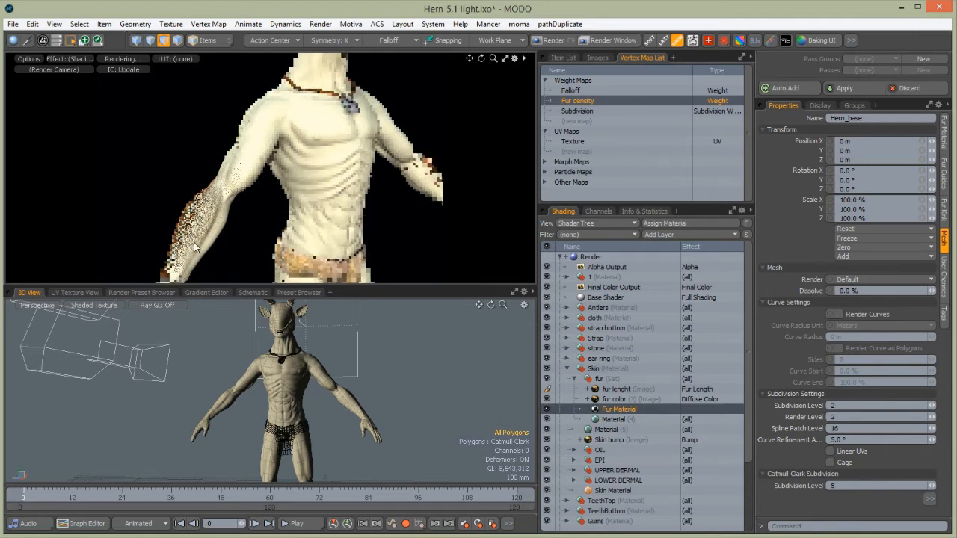
Select the polygons of both legs and grow the selection up to the loincloth
alt+drag(175, 226, 414, 137)
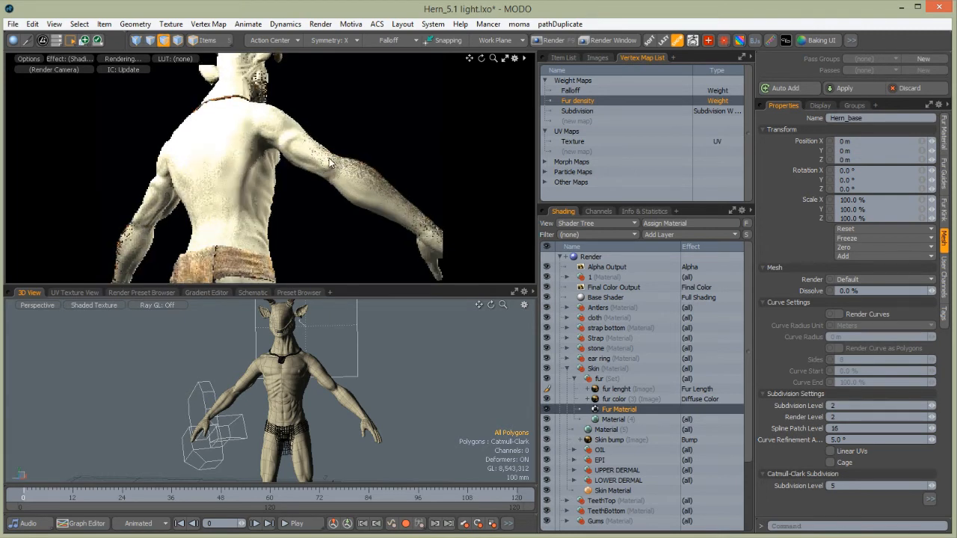
alt+drag(367, 154, 87, 231)
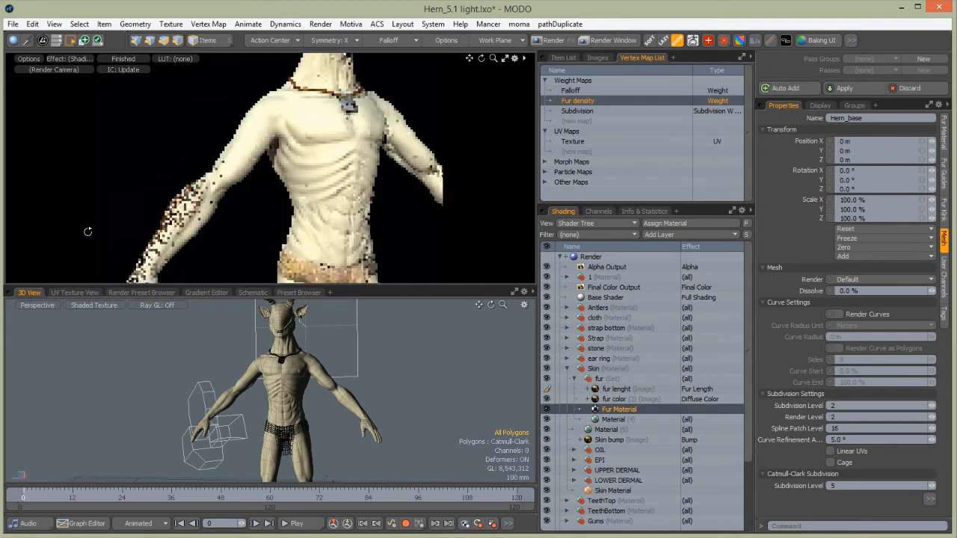
alt+shift+drag(257, 207, 236, 63)
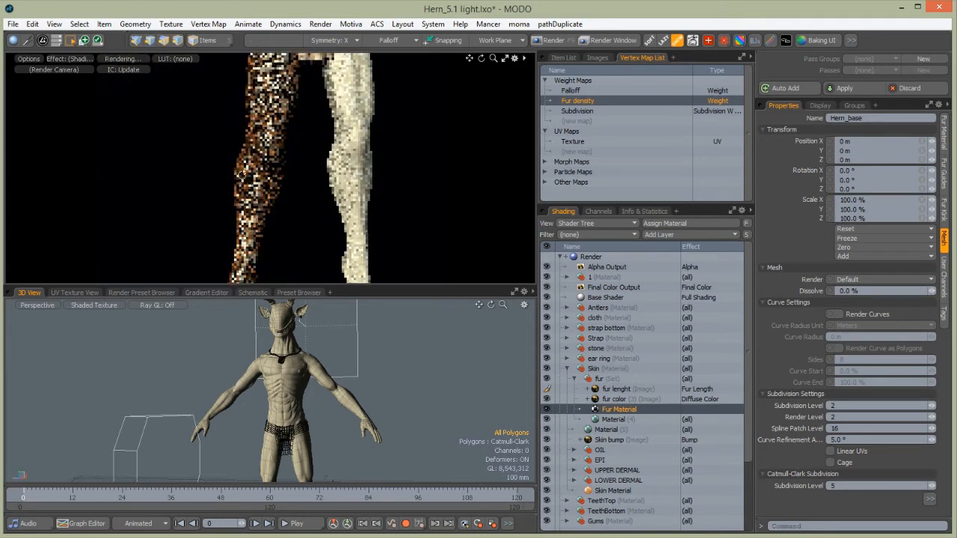
alt+drag(242, 174, 267, 170)
scroll(271, 372, down, 3)
alt+shift+drag(262, 437, 288, 365)
scroll(288, 364, up, 2)
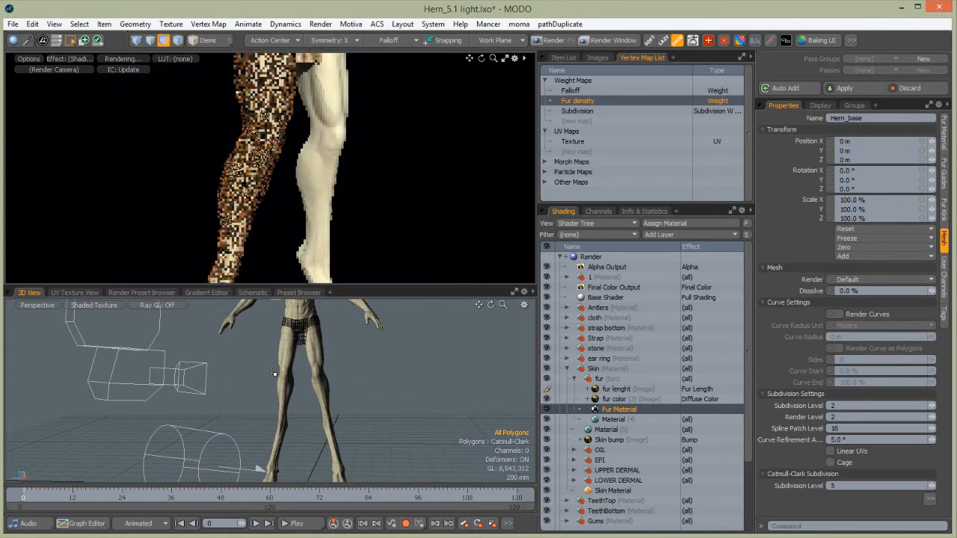
scroll(286, 389, down, 2)
mouse_move(258, 419)
right_down()
mouse_move(279, 481)
mouse_move(301, 423)
mouse_move(278, 411)
right_up()
key(shift+Up)
key(shift+Up)
key(shift+Up)
key(shift+Up)
key(shift+Up)
key(shift+Up)
key(shift+Up)
key(shift+Up)
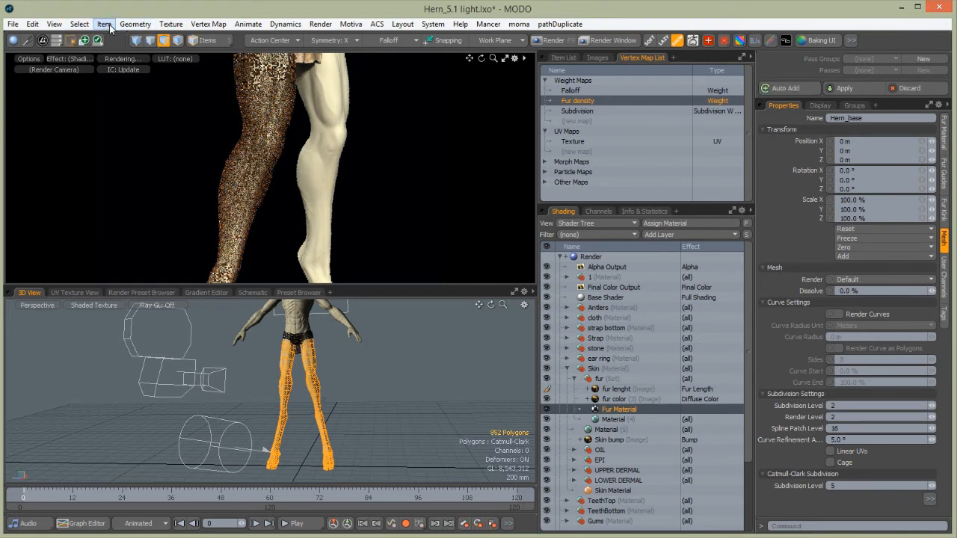
Add the selected leg polygons to the existing fur selection set
click(79, 24)
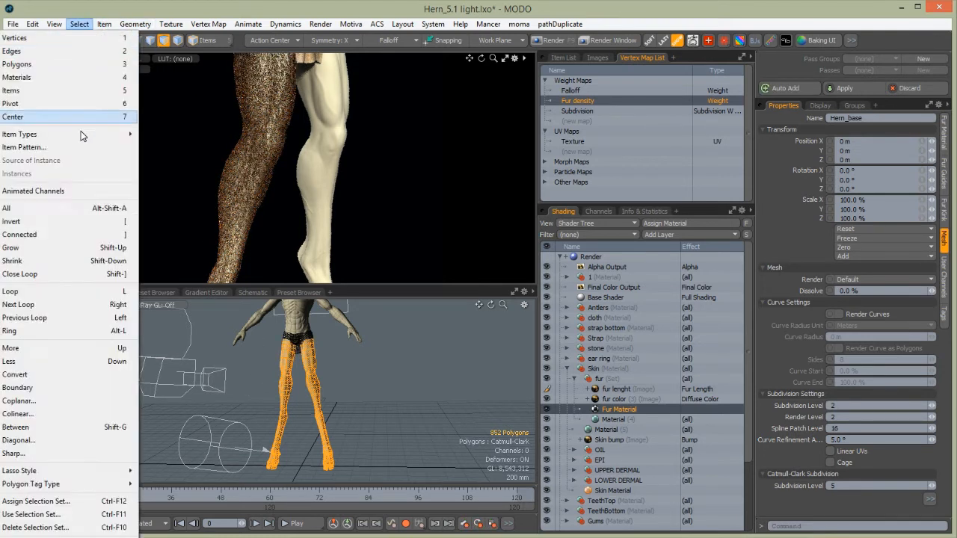
click(61, 502)
click(363, 212)
click(319, 232)
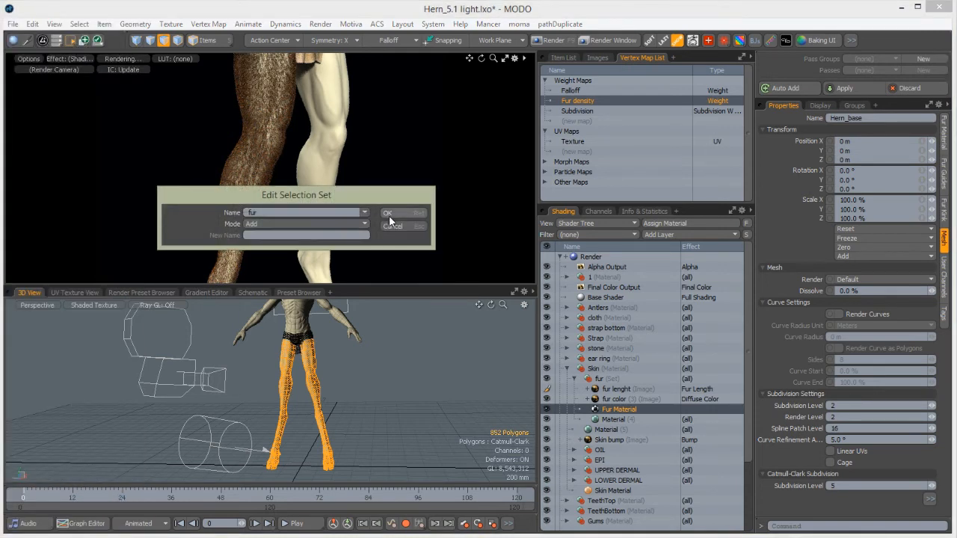
click(387, 214)
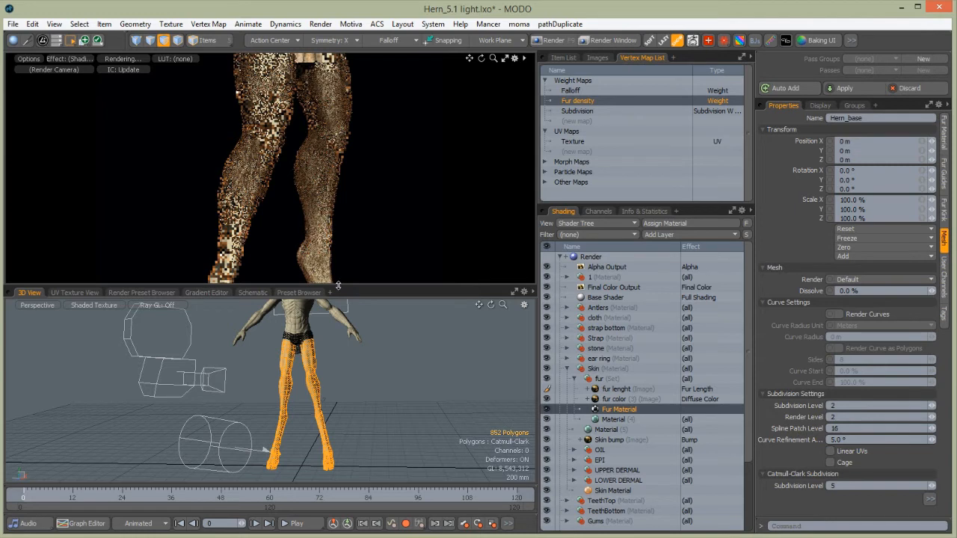
Enlarge the 3D viewport beneath the render preview and switch it to the Front view
drag(339, 284, 338, 178)
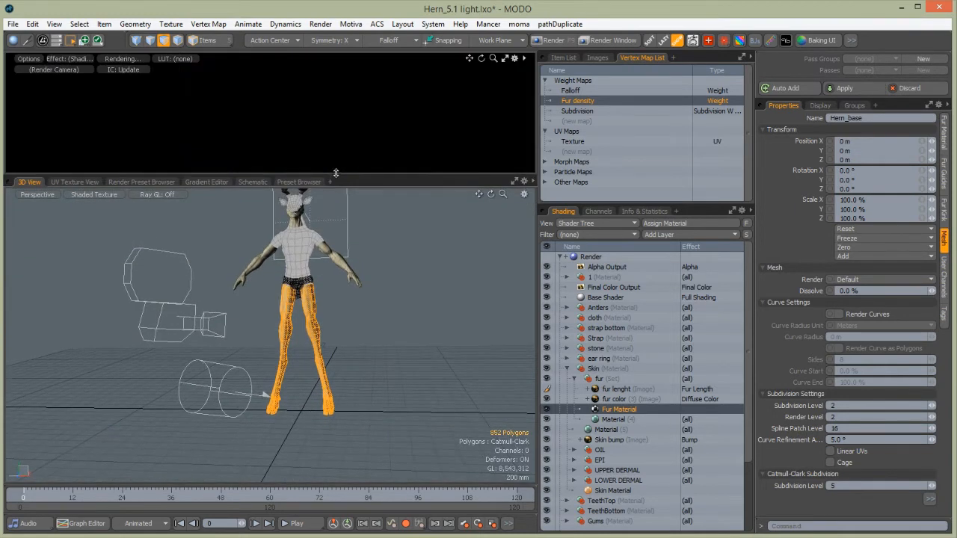
key(ctrl+space)
click(292, 380)
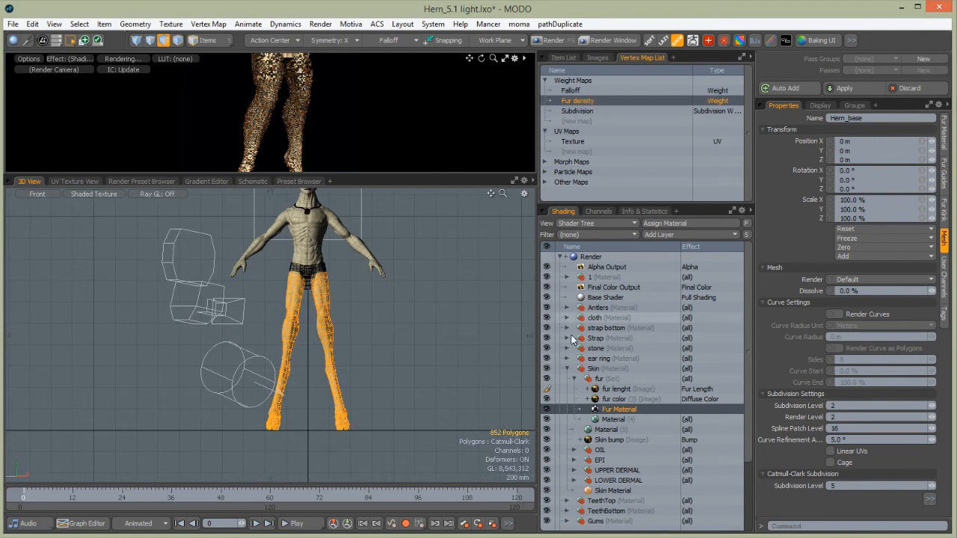
Add a linear falloff spanning the legs between about 20 mm and 1.45 m in height, and reverse its direction
click(391, 39)
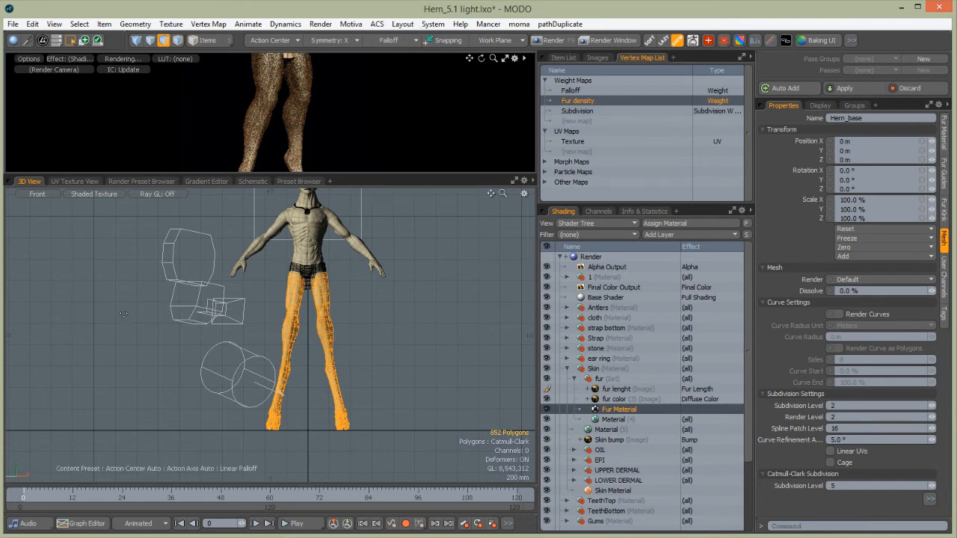
key(k)
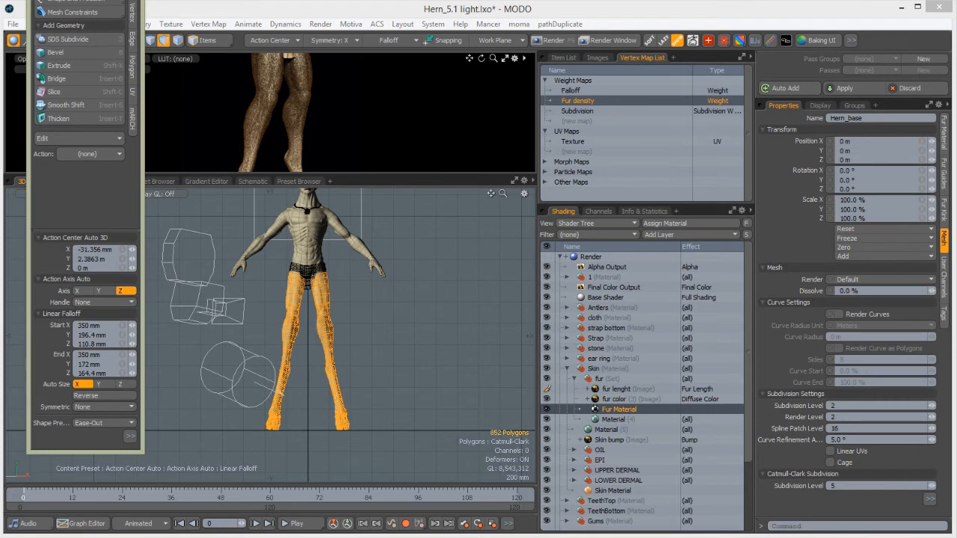
drag(95, 0, 93, 116)
drag(80, 362, 79, 202)
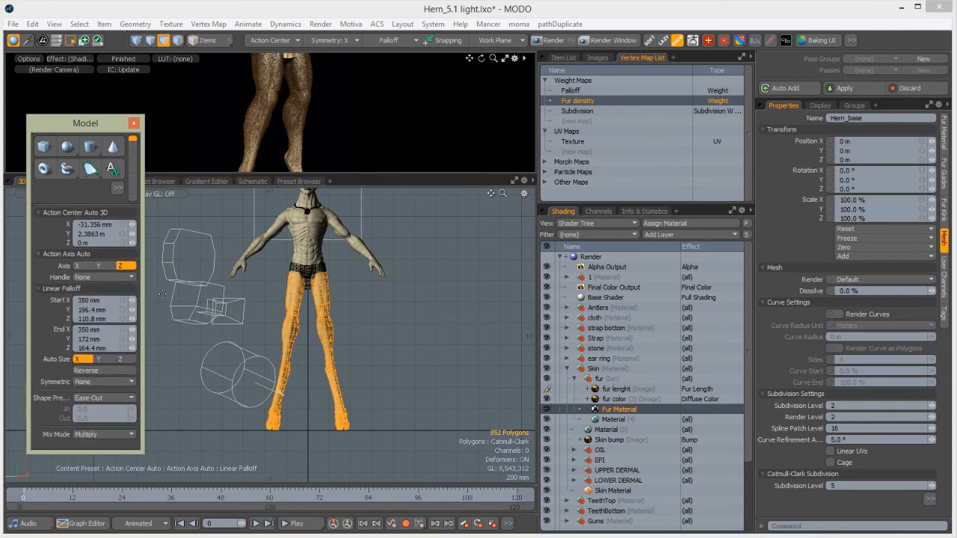
drag(308, 428, 307, 271)
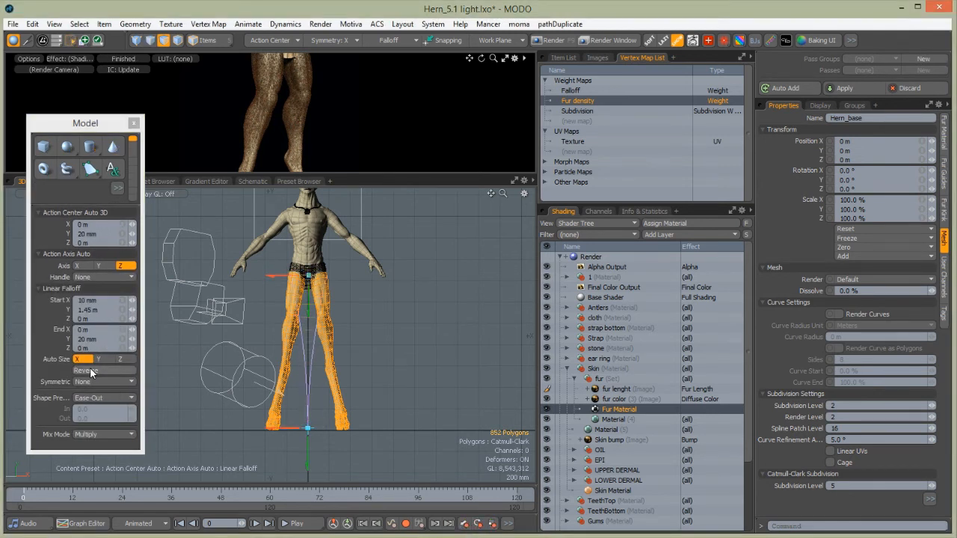
click(86, 370)
Shorten the linear falloff to run from a start height of about 800 mm to an end height of about 1.41 m
drag(308, 460, 307, 347)
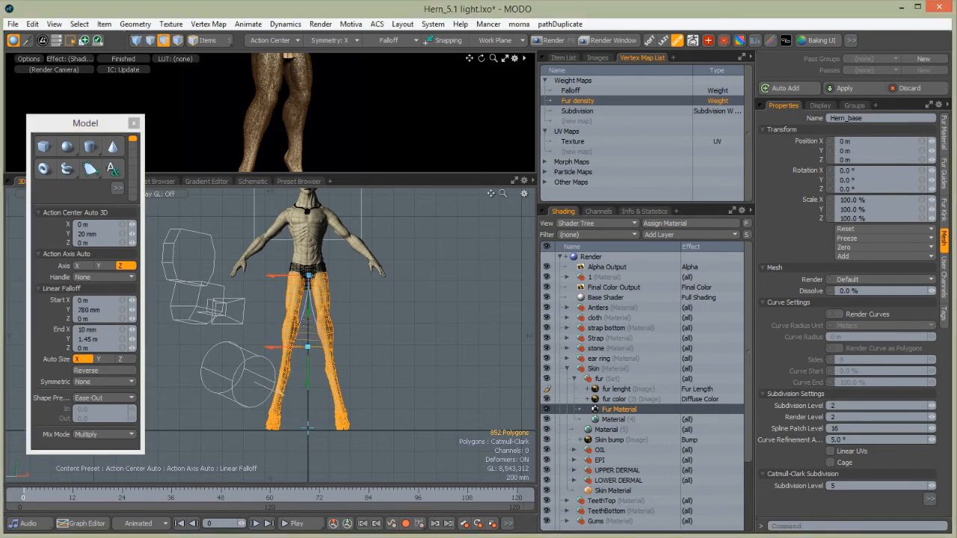
drag(308, 312, 308, 315)
drag(307, 369, 307, 368)
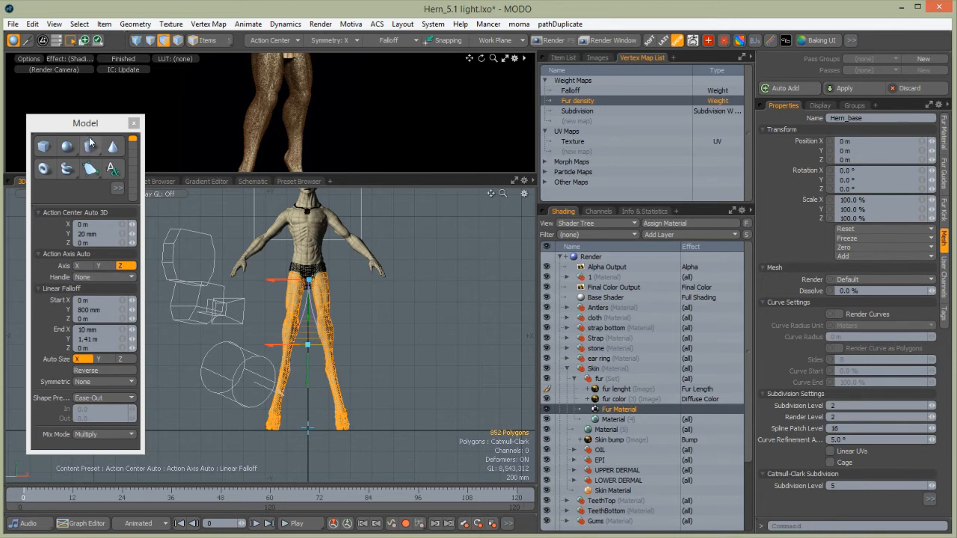
drag(105, 125, 112, 132)
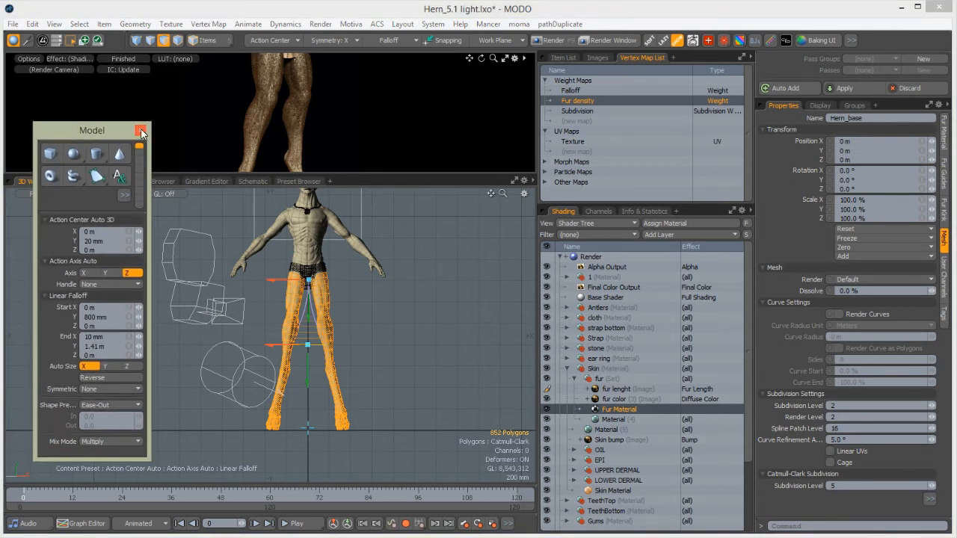
click(142, 132)
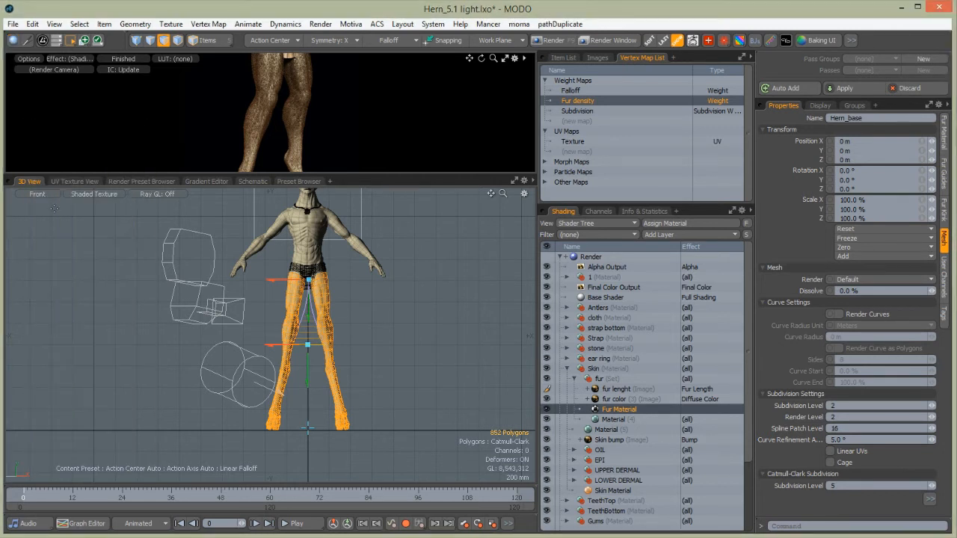
Display the viewport in Vertex Map shading and raise the legs' Fur density weight to about 100.5% through the falloff
click(89, 194)
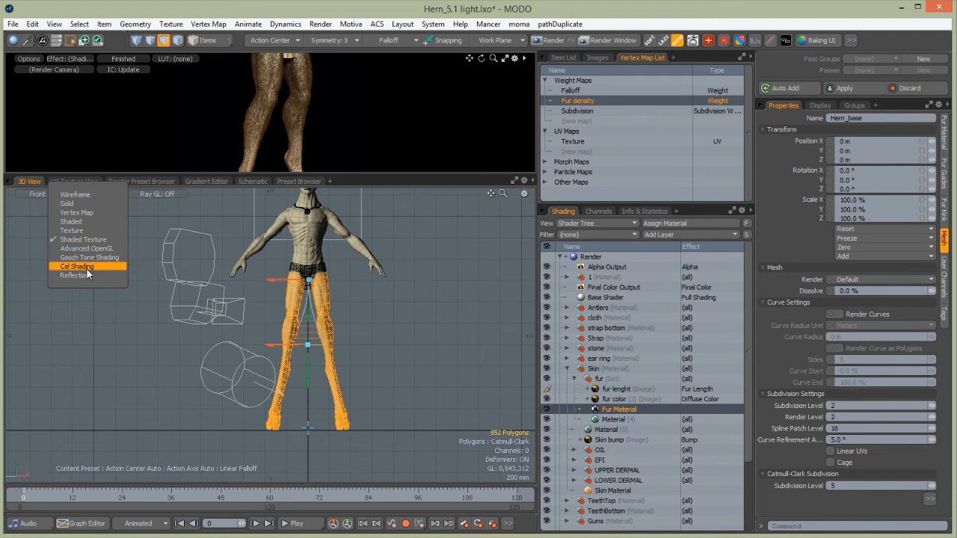
click(88, 213)
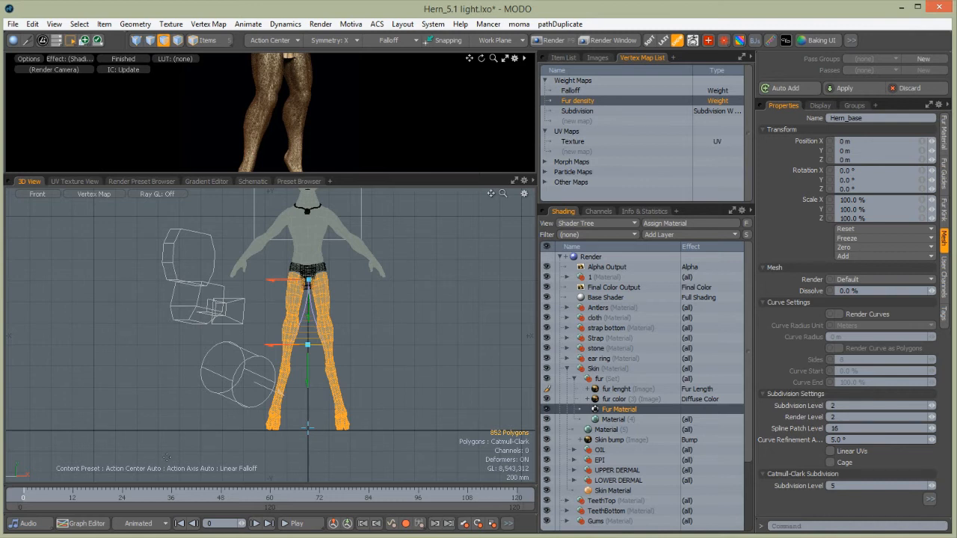
key(shift+w)
drag(277, 391, 279, 391)
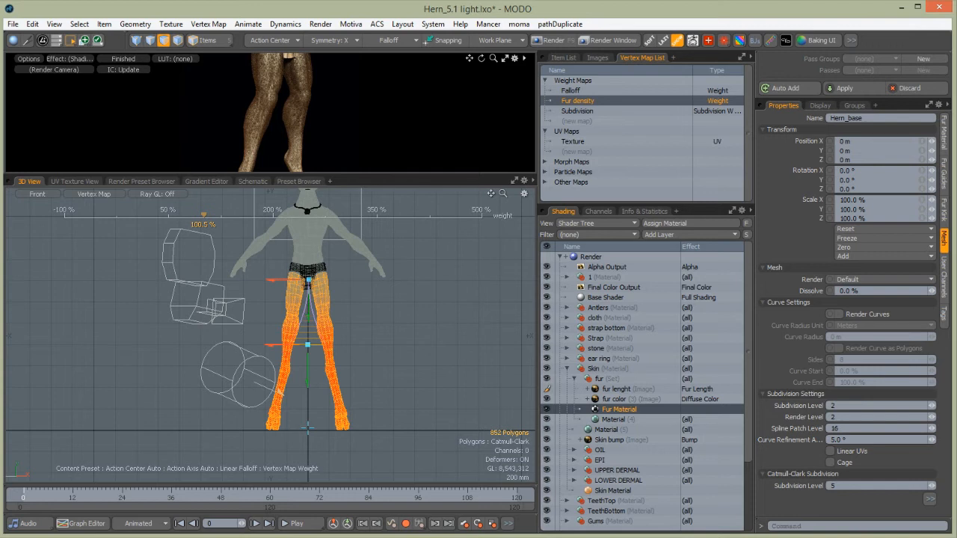
key(q)
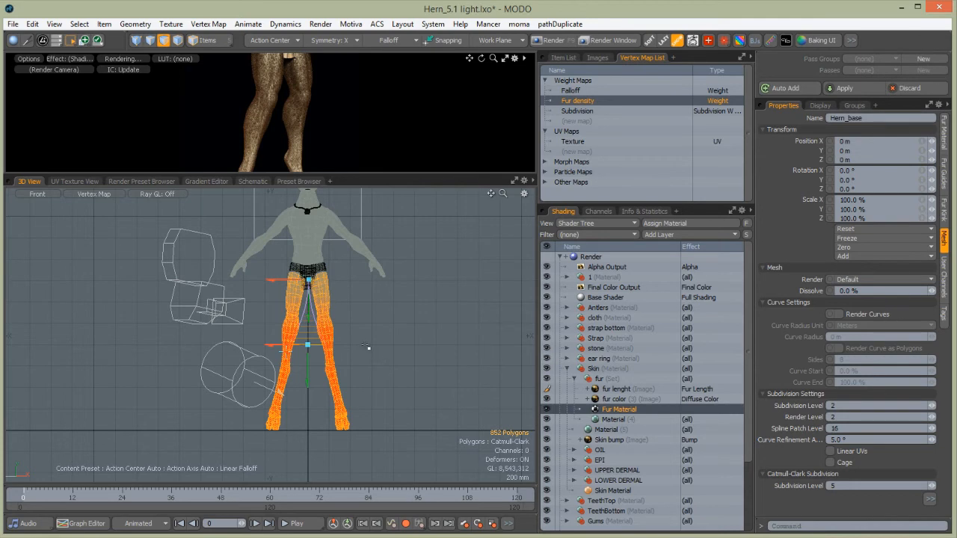
Clear the leg polygon selection and assign the Fur density weight map as the Fur Material's density map
scroll(278, 304, up, 4)
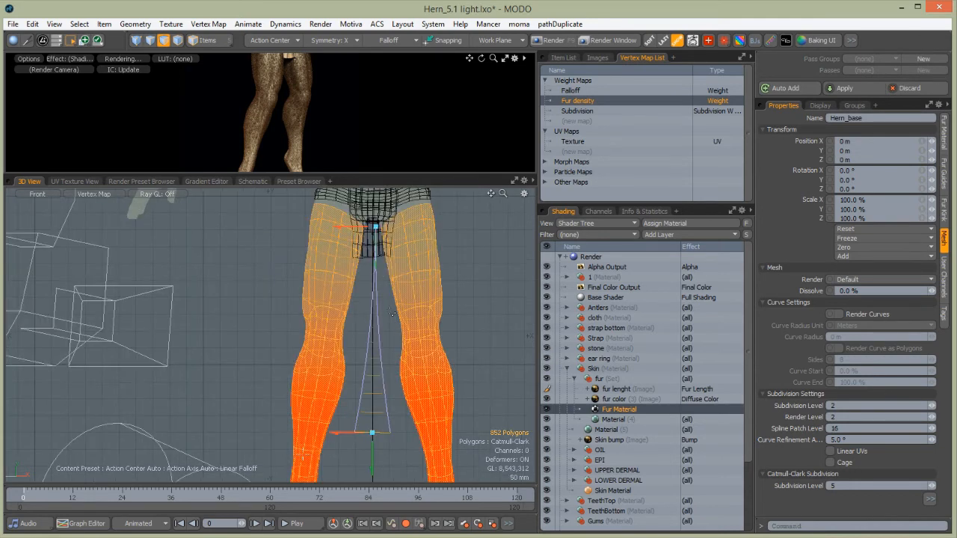
key(space)
key(space)
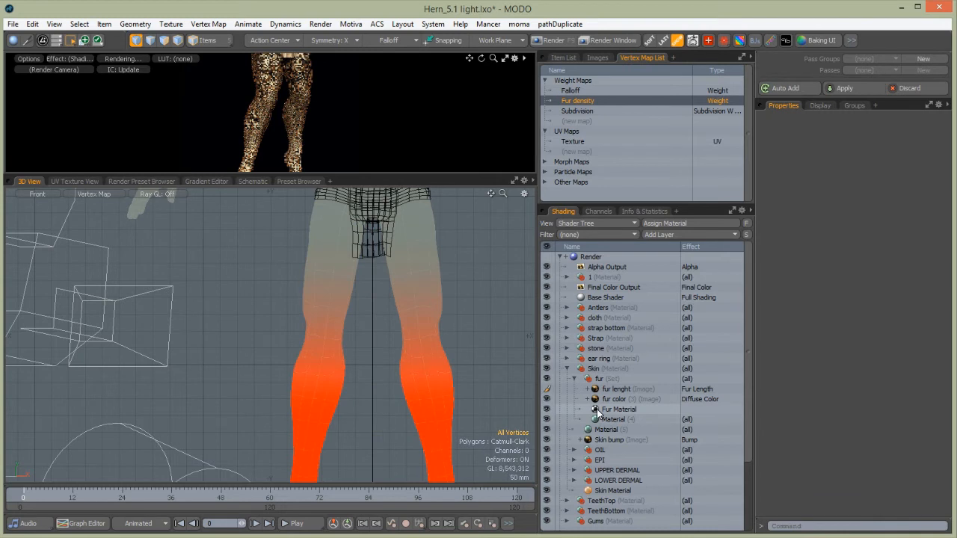
click(610, 409)
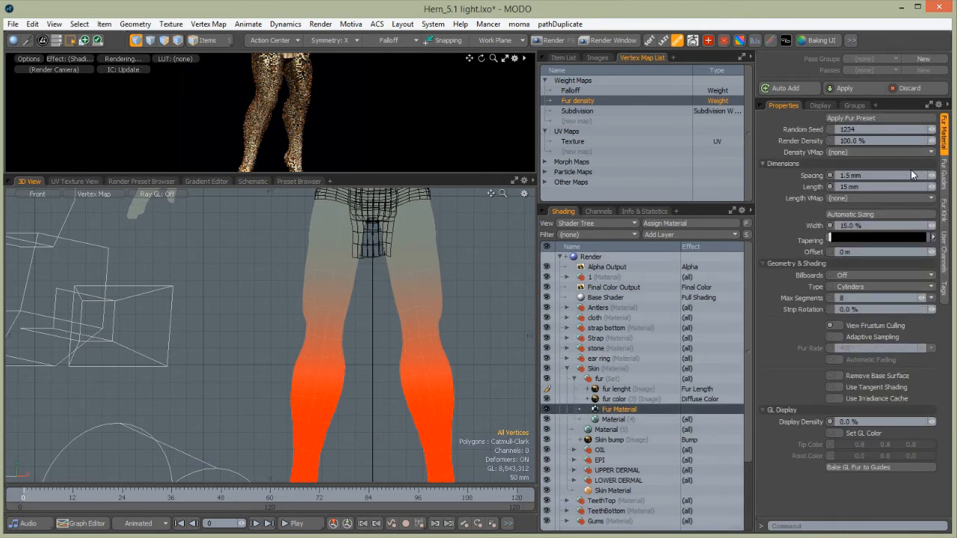
click(836, 153)
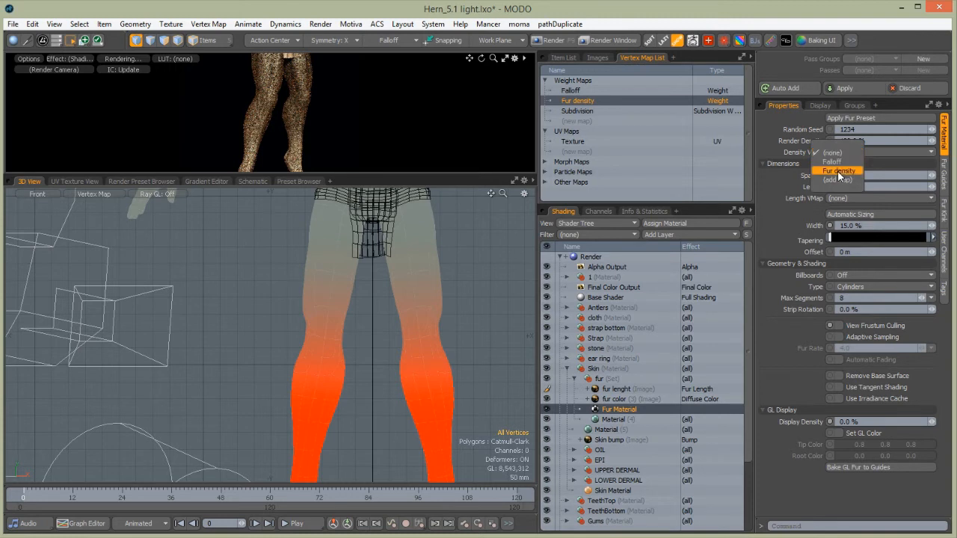
click(839, 171)
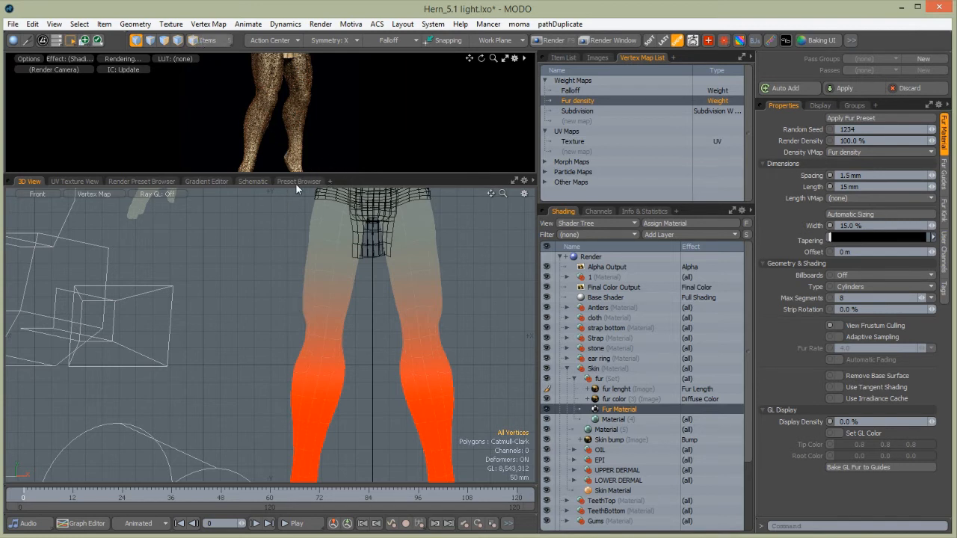
Examine the fur's density fade on the legs and thighs in an enlarged render preview, and restore a larger 3D viewport
key(5)
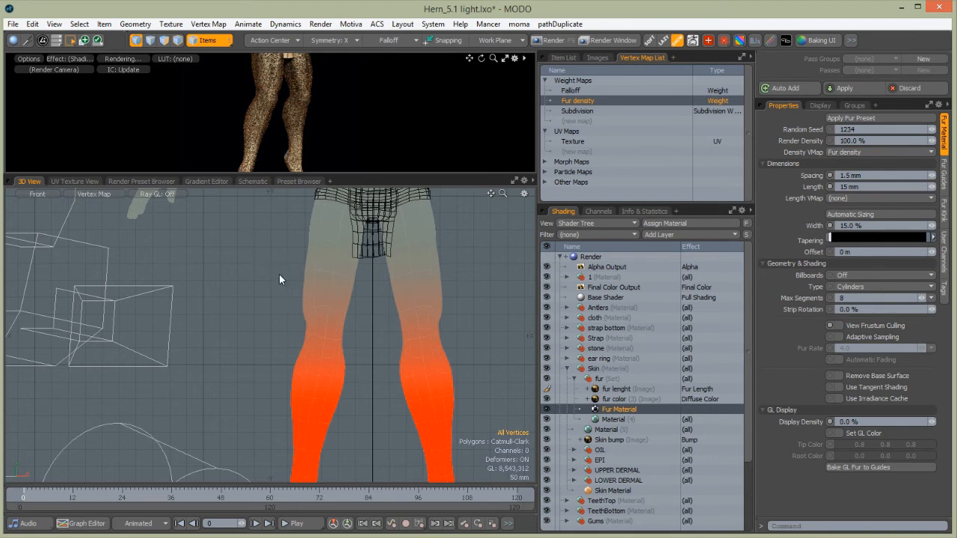
alt+drag(280, 274, 268, 282)
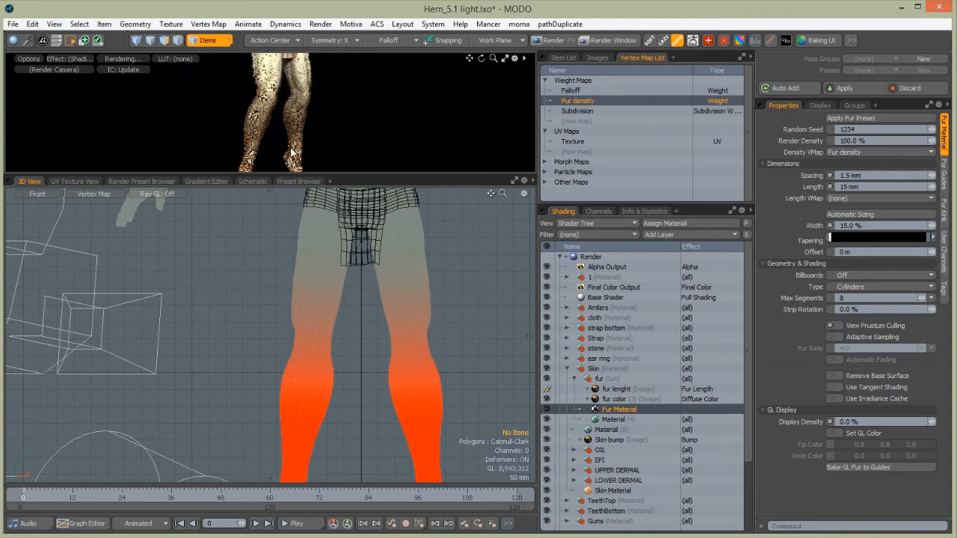
drag(299, 178, 321, 417)
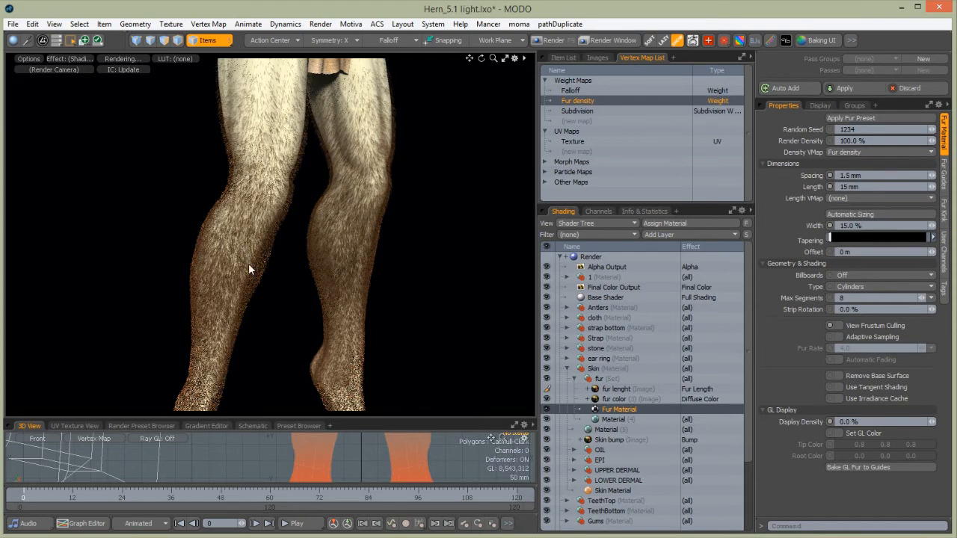
alt+drag(344, 159, 278, 244)
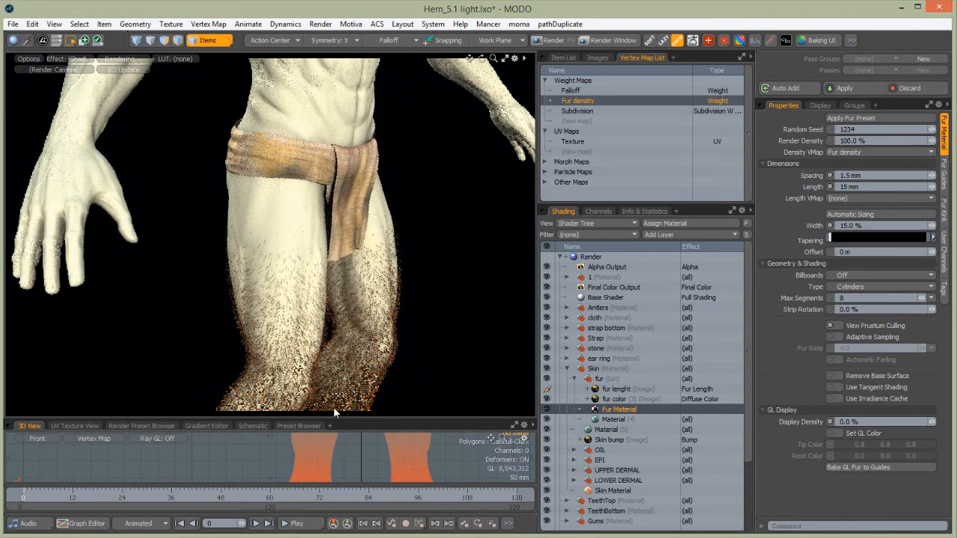
drag(348, 404, 348, 238)
ctrl+alt+drag(359, 329, 385, 326)
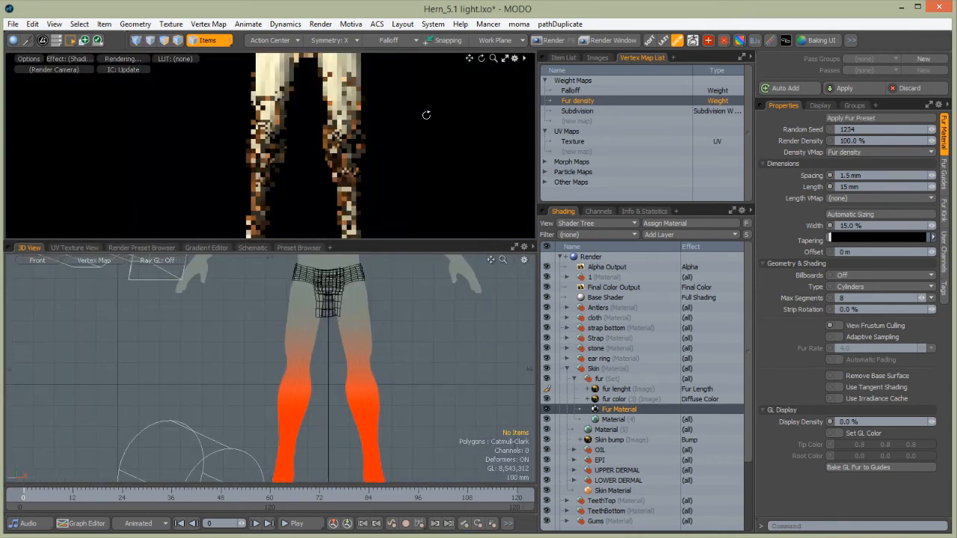
Add a new linear falloff on the upper legs between heights of about 1.41 m and 1.015 m, and reverse it
click(390, 41)
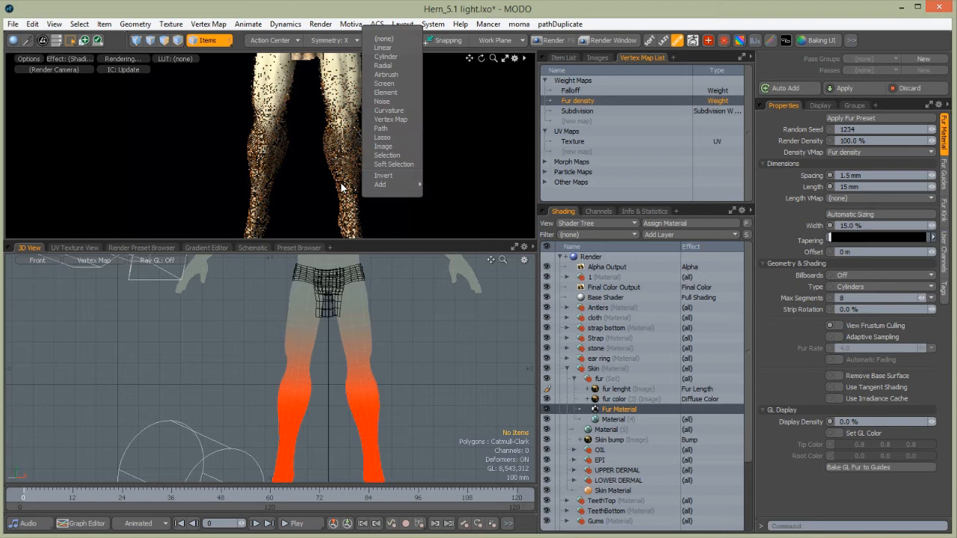
drag(327, 381, 326, 298)
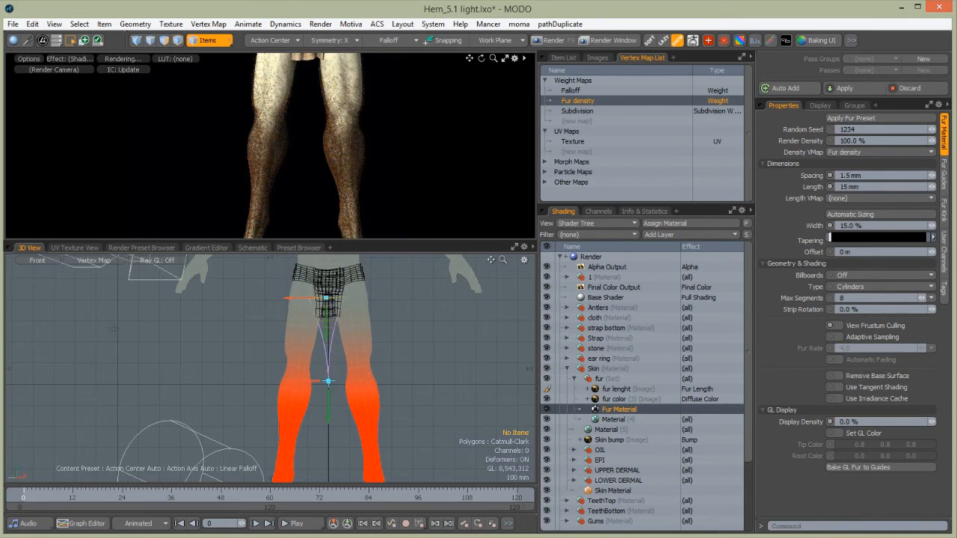
key(F2)
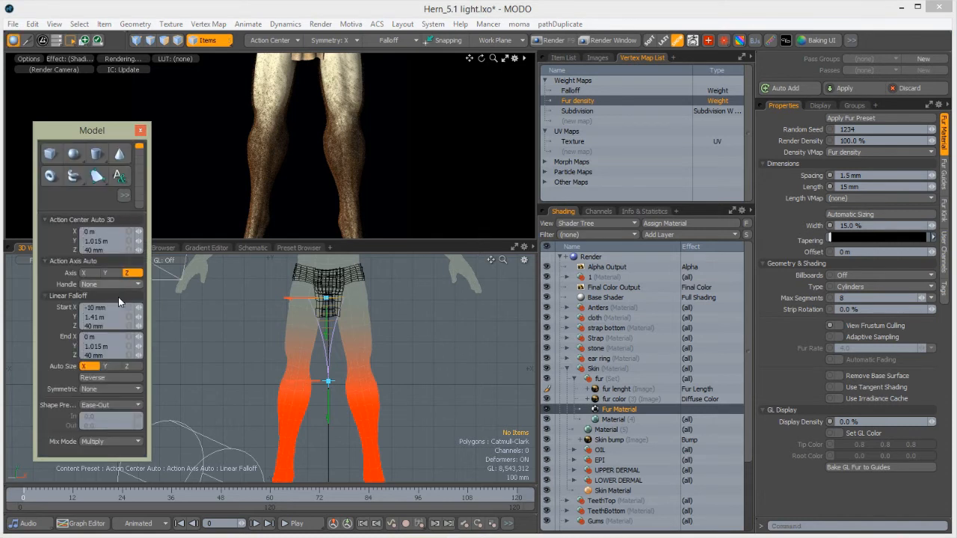
click(102, 377)
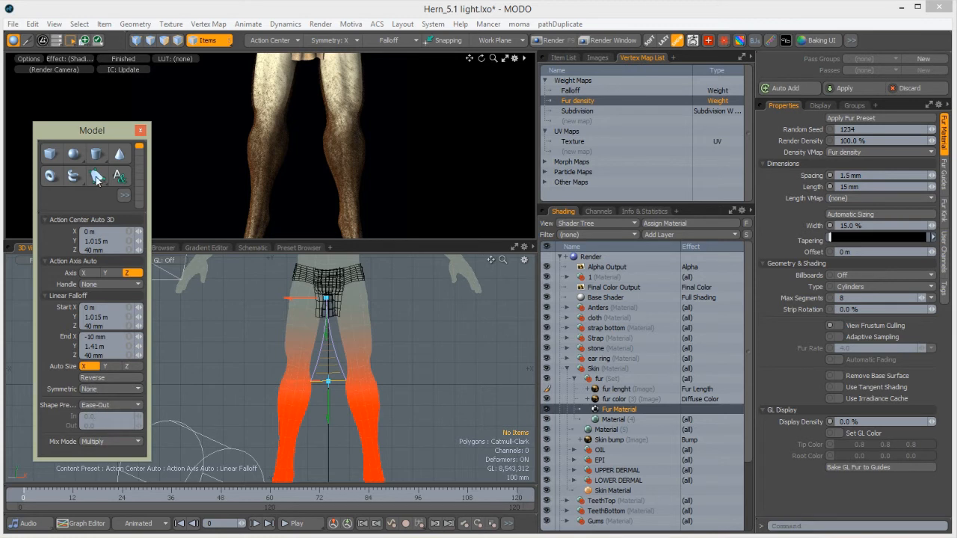
Set the falloff's shape preset to Linear and move its end to about 5 mm in X and 1.445 m in Y
drag(89, 122, 88, 22)
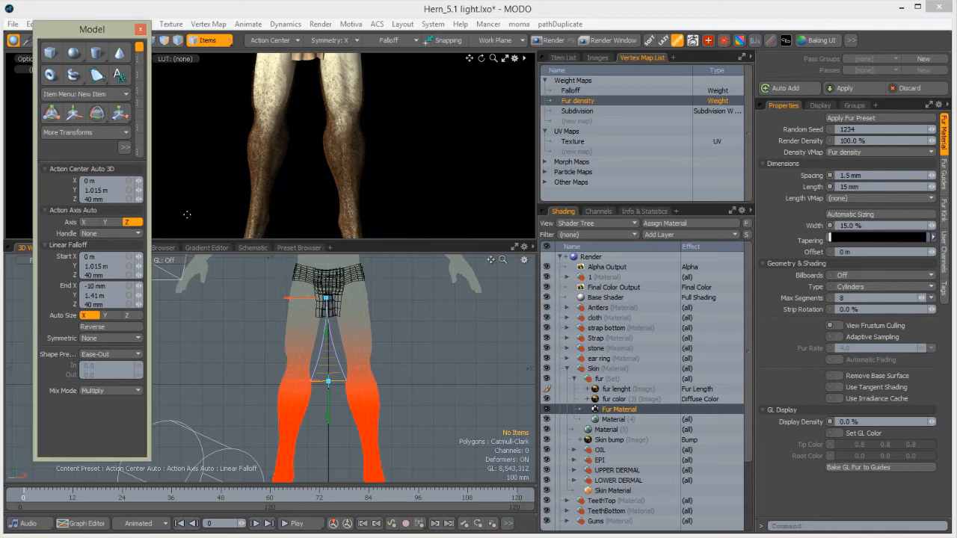
click(112, 354)
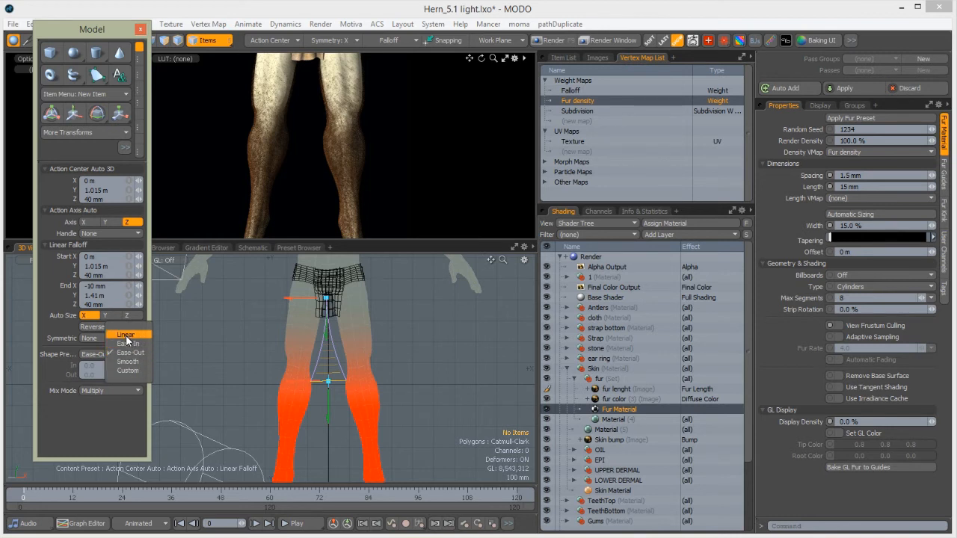
click(125, 335)
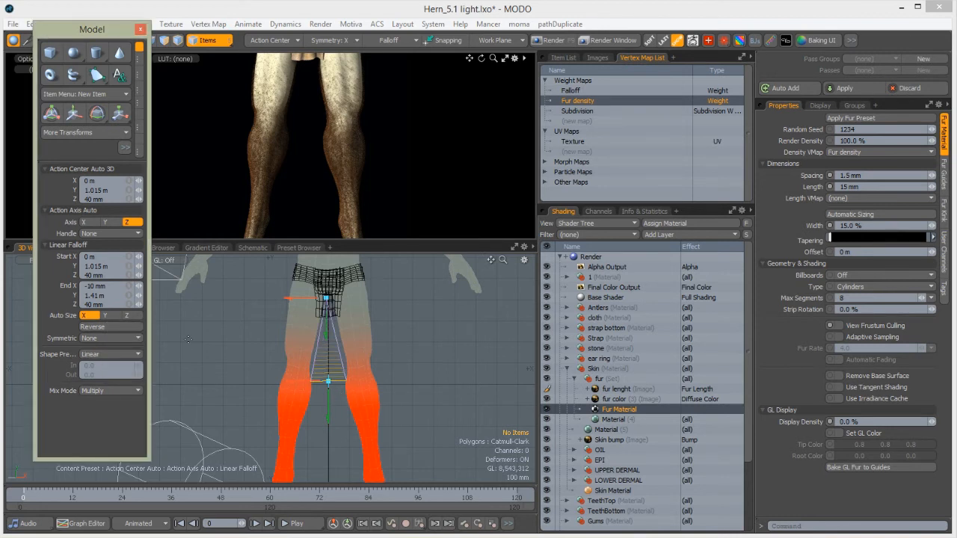
drag(327, 334, 326, 326)
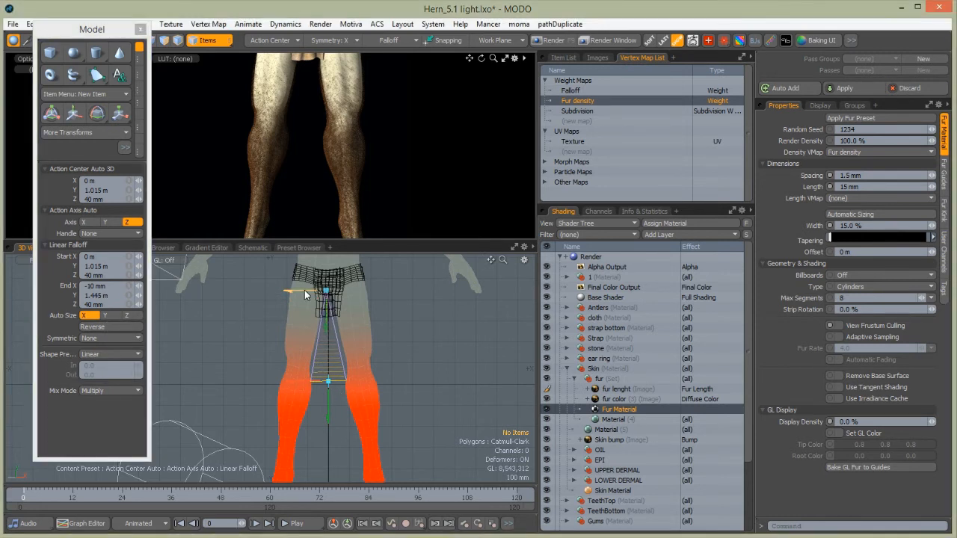
drag(291, 290, 194, 289)
key(s)
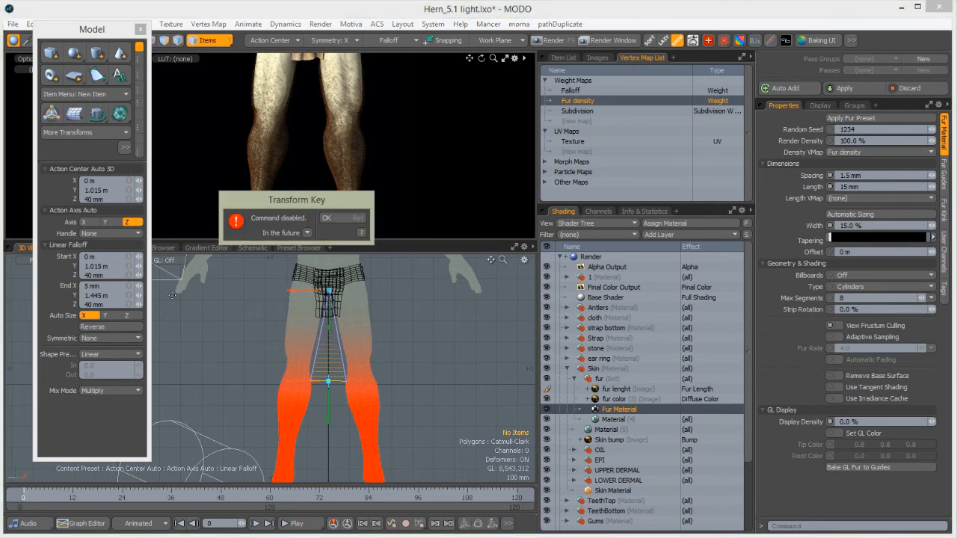
click(330, 223)
drag(100, 31, 101, 67)
key(s)
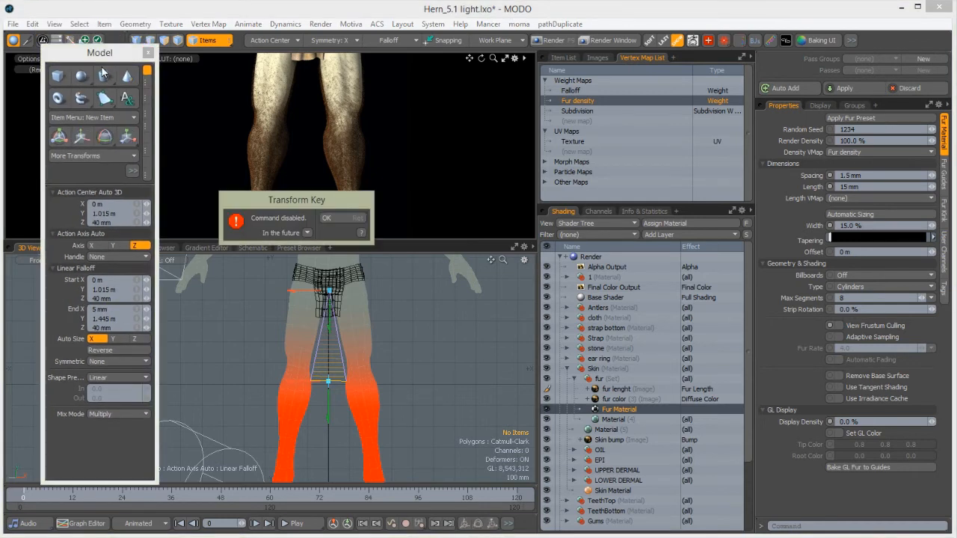
click(325, 218)
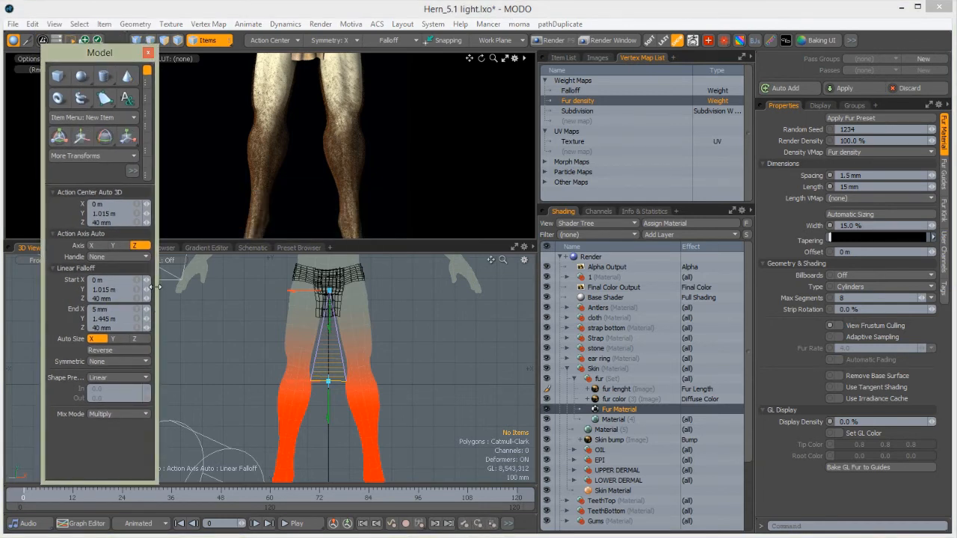
key(s)
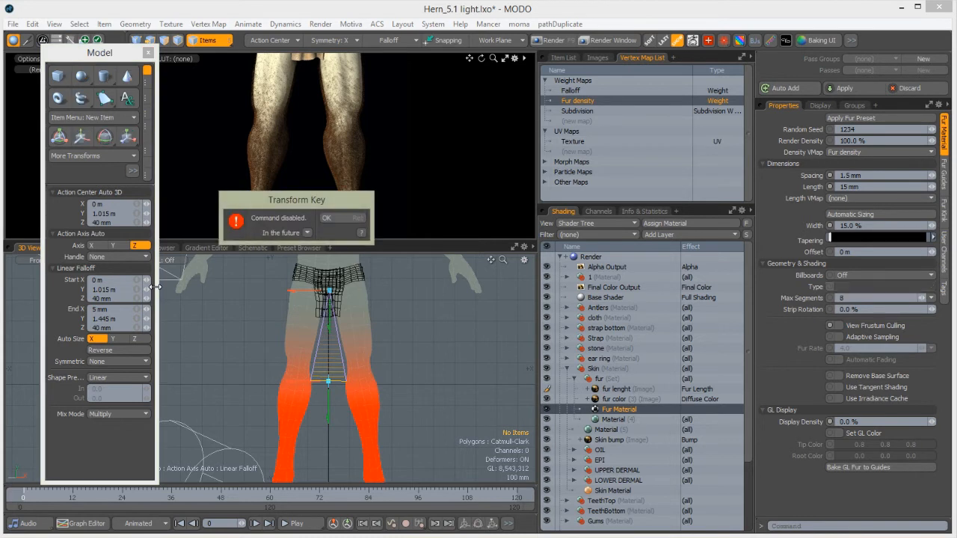
click(326, 218)
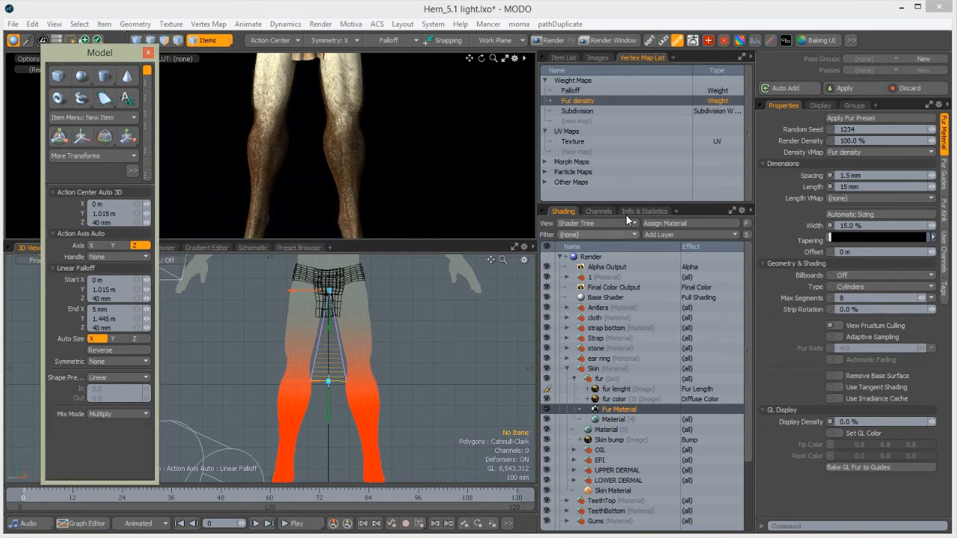
double_click(577, 100)
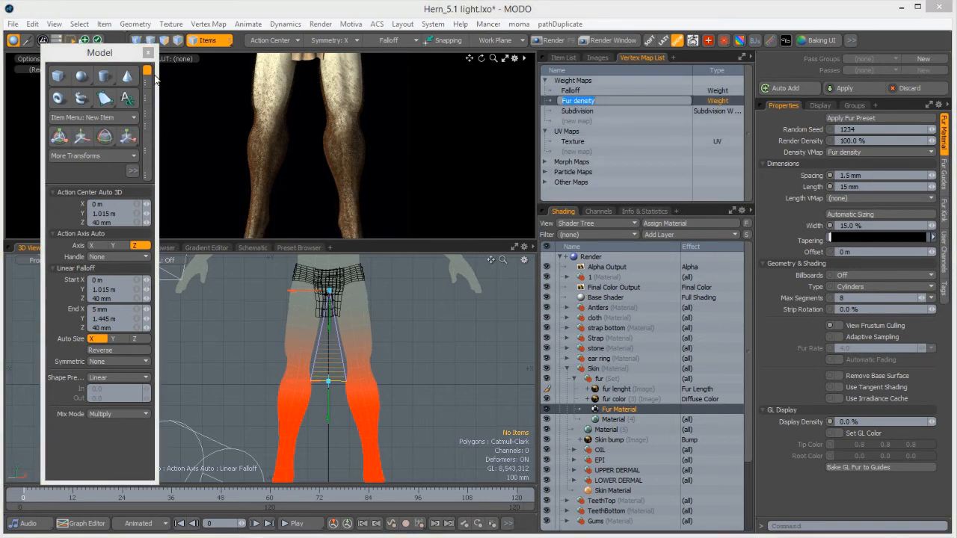
text(W)
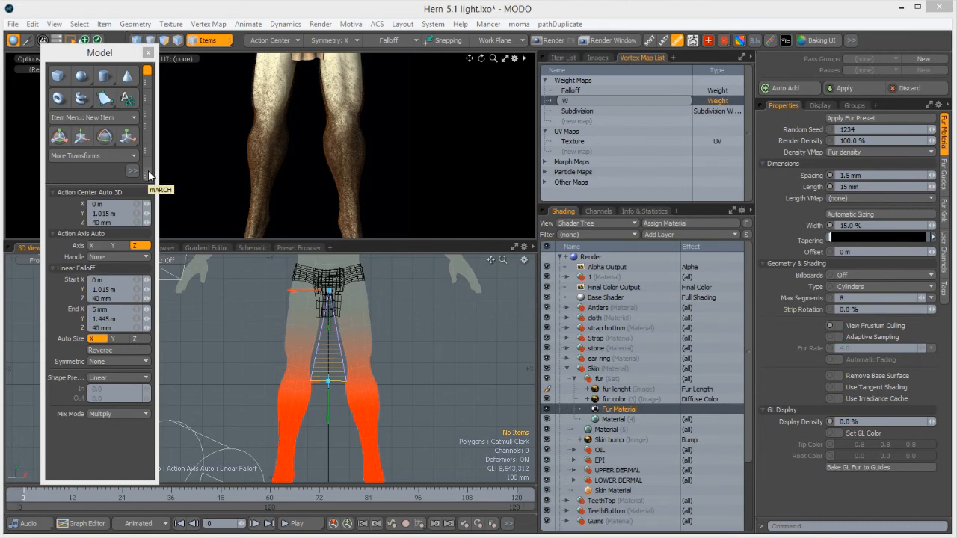
key(Escape)
key(shift+w)
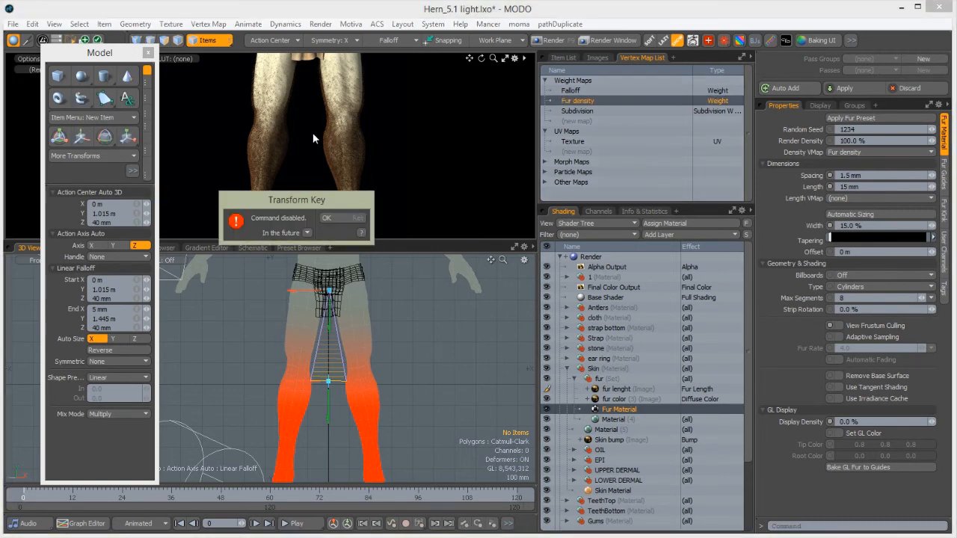
click(327, 217)
key(ctrl+w)
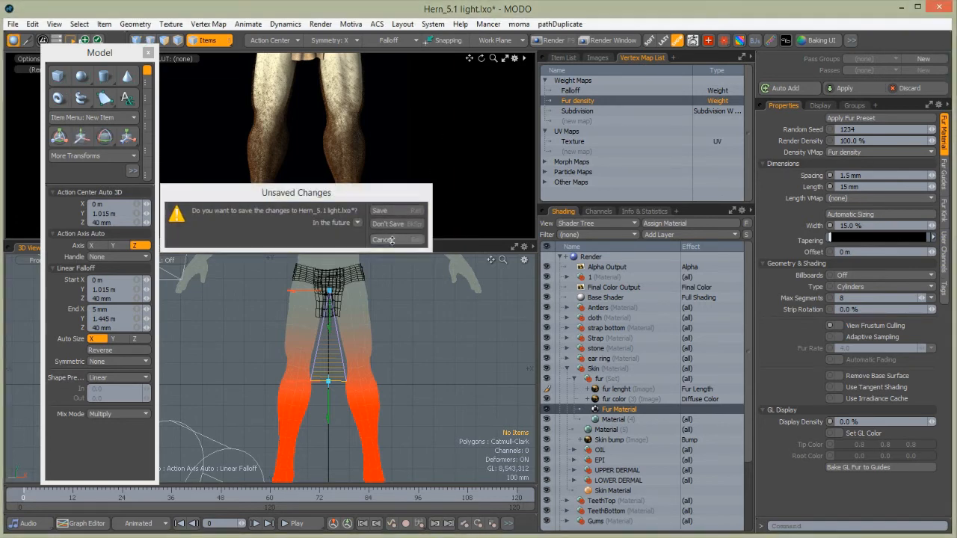
click(396, 239)
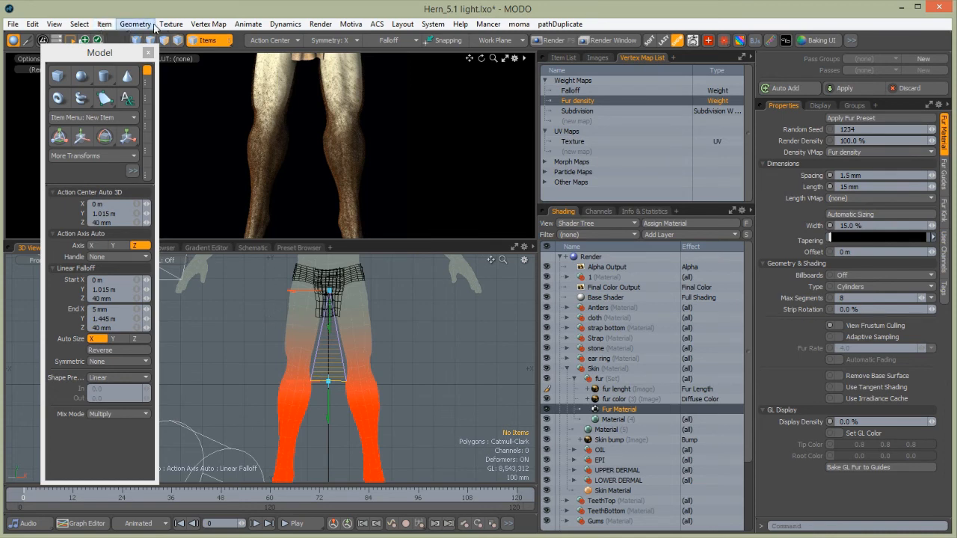
Apply the Weight Tool through the upper-leg falloff to the Fur density map with Normalize enabled and Weight at 50%
click(207, 26)
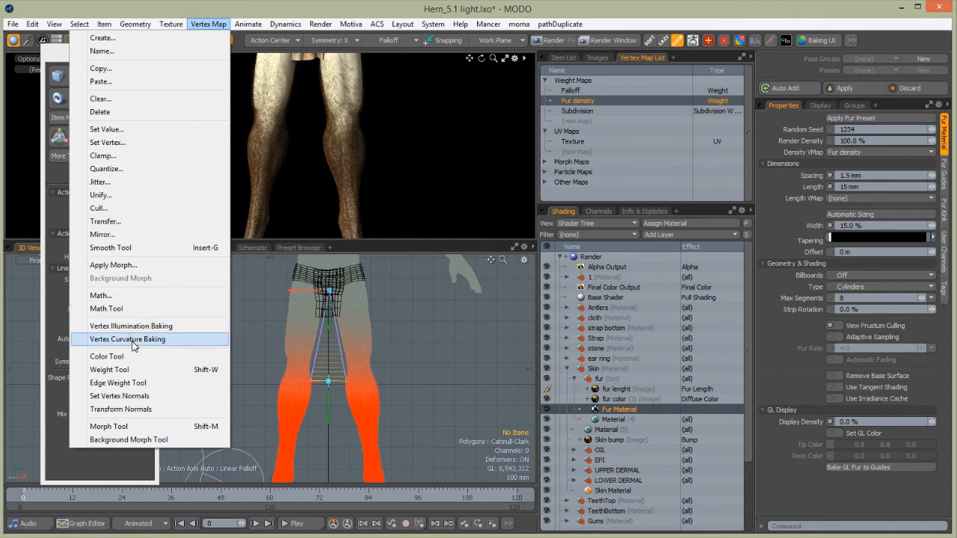
click(187, 370)
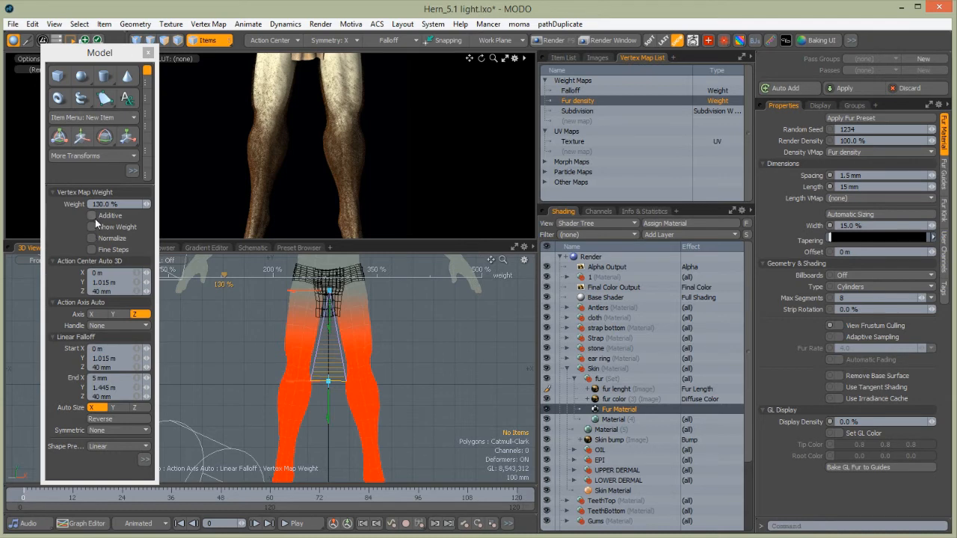
click(92, 238)
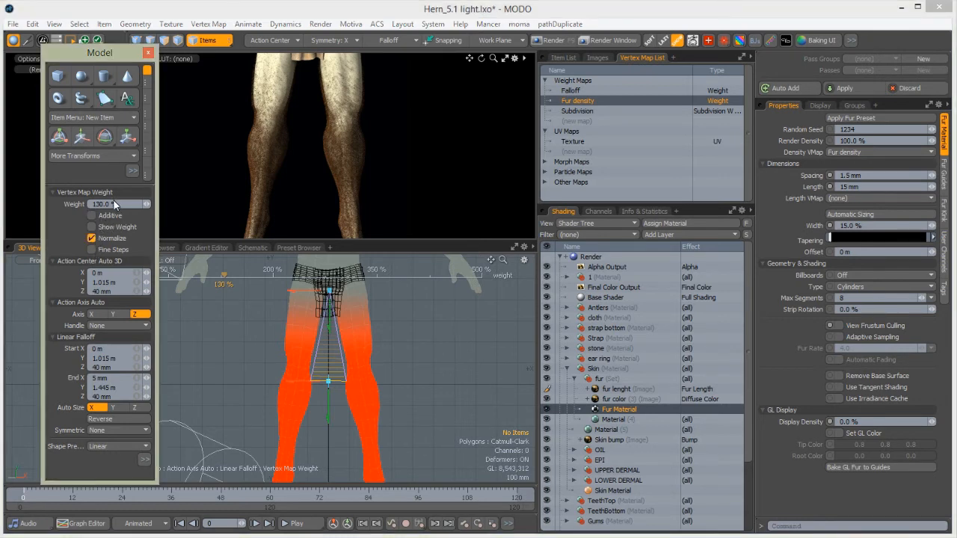
click(119, 205)
drag(119, 204, 111, 204)
key(ctrl+a)
text(50)
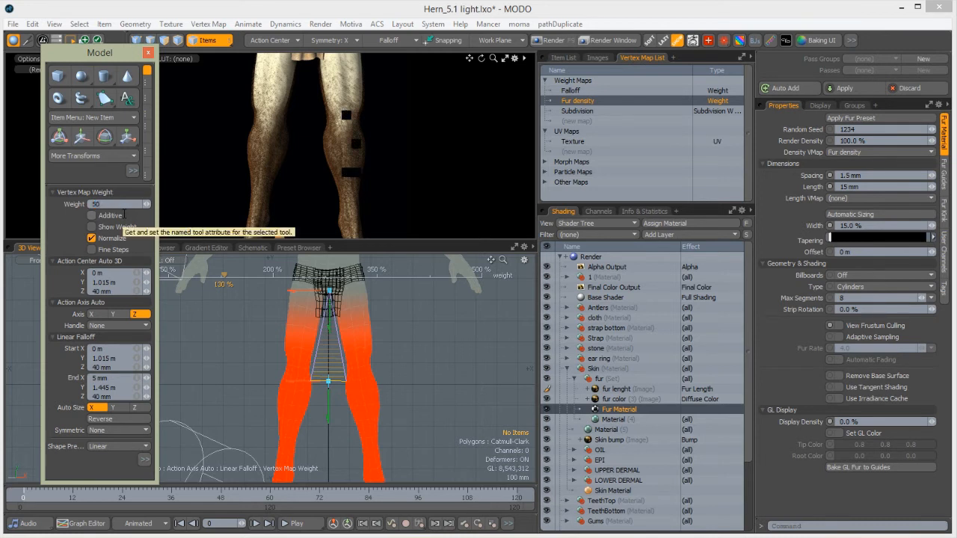
key(Return)
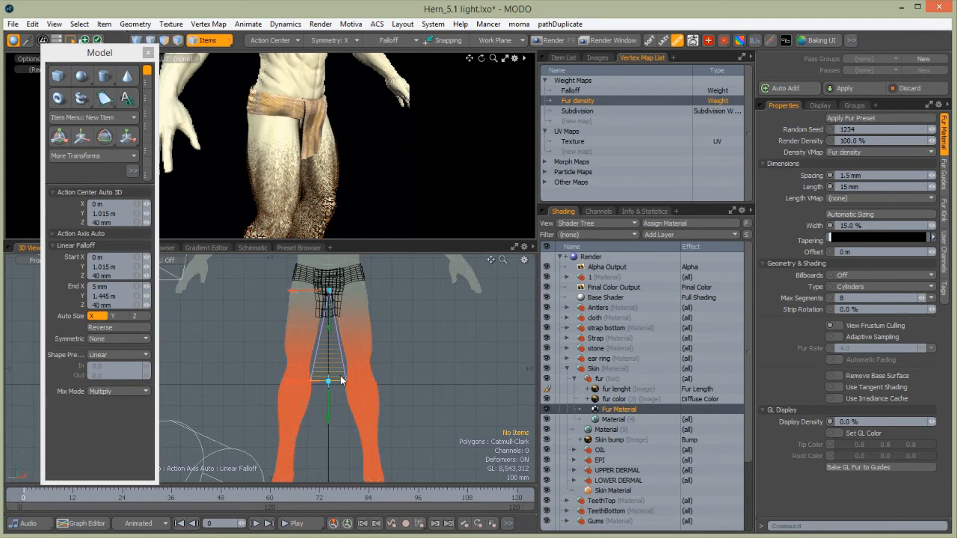
Place the linear falloff along the lower legs, starting at about 210 mm and ending at about 995 mm in Y
alt+shift+drag(315, 194, 315, 109)
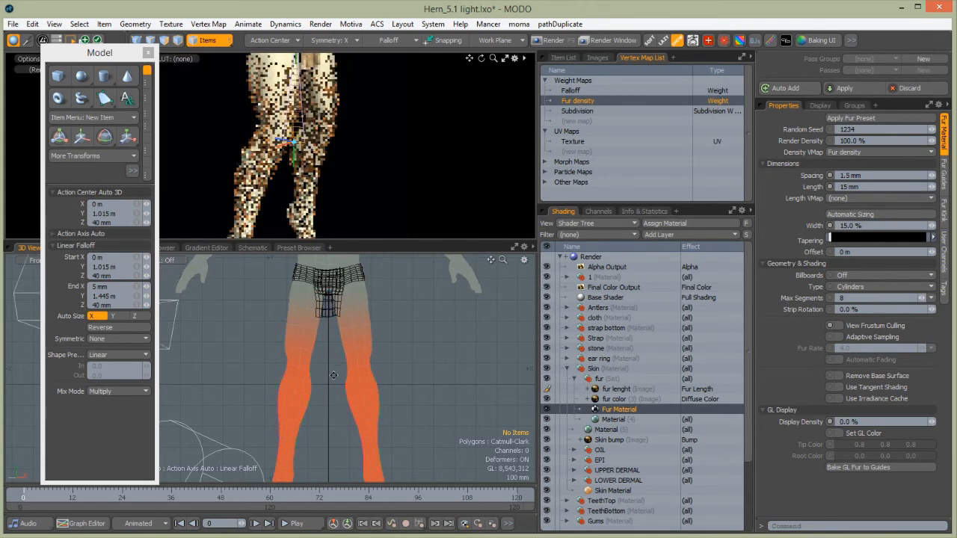
alt+shift+drag(328, 391, 338, 359)
ctrl+alt+drag(345, 312, 347, 442)
drag(347, 270, 347, 331)
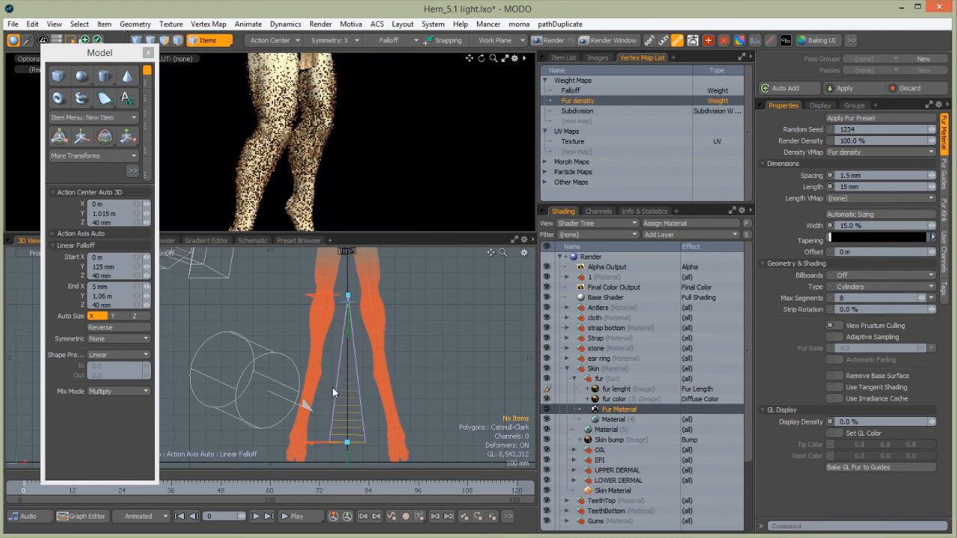
drag(346, 442, 347, 430)
drag(348, 296, 348, 305)
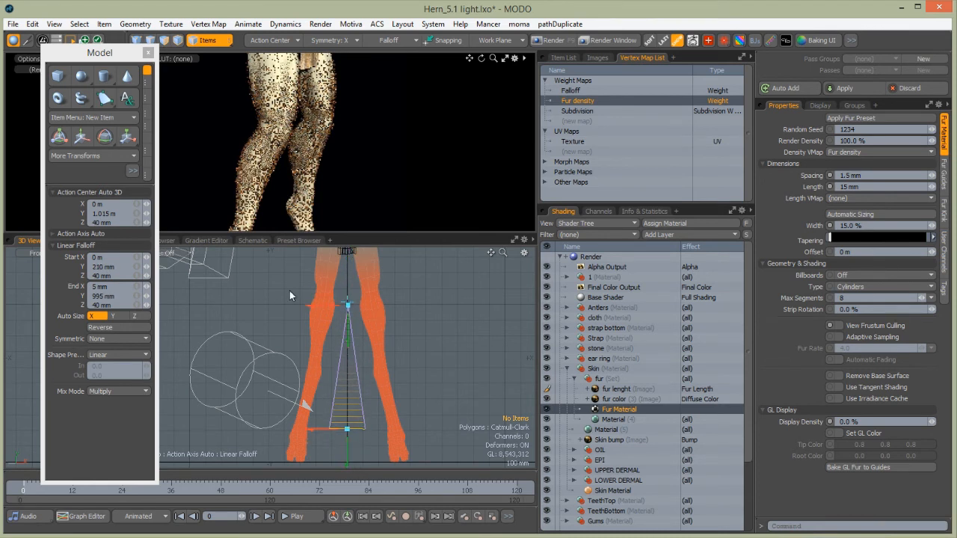
key(s)
click(326, 218)
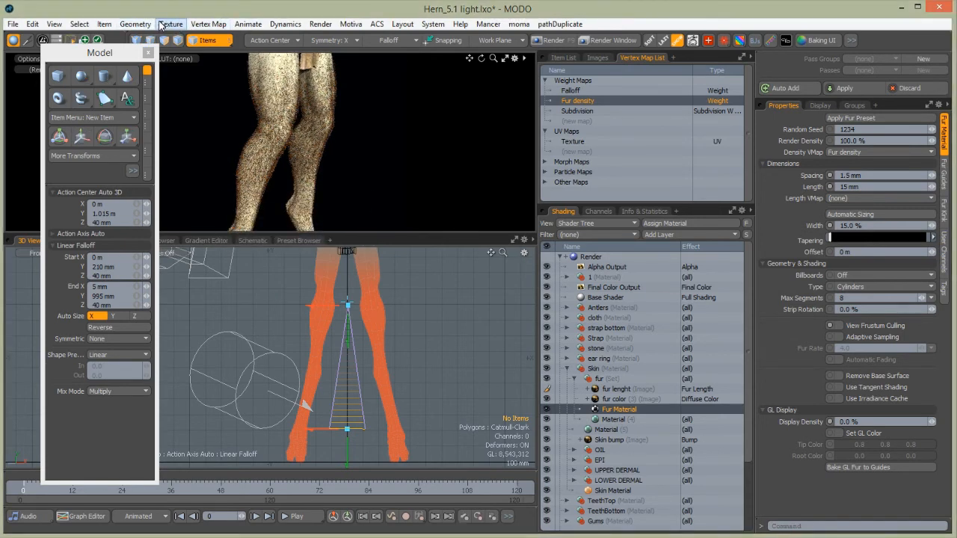
Use the Weight Tool in Additive mode to add about 99% Fur density weight to the lower legs
click(208, 24)
click(110, 369)
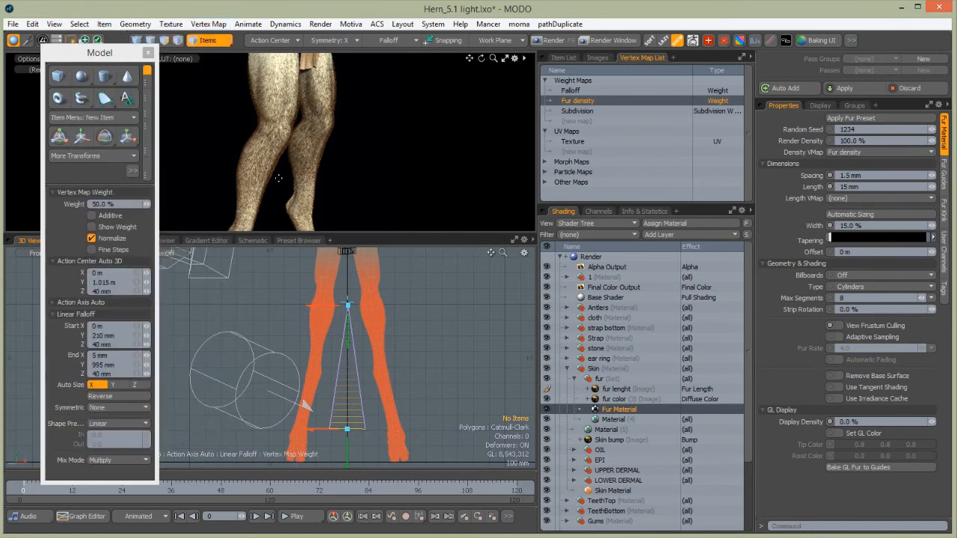
click(92, 216)
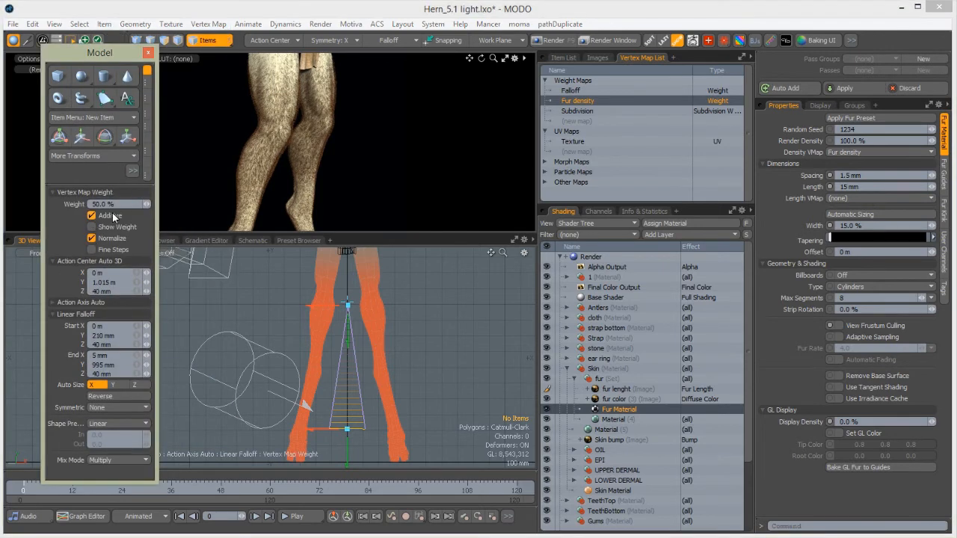
click(105, 203)
text(100)
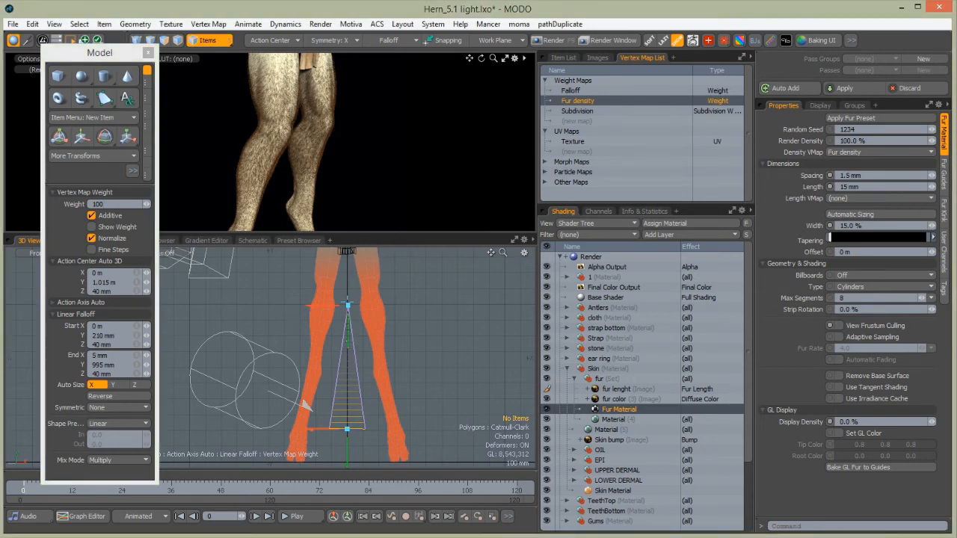
click(304, 402)
drag(314, 267, 306, 267)
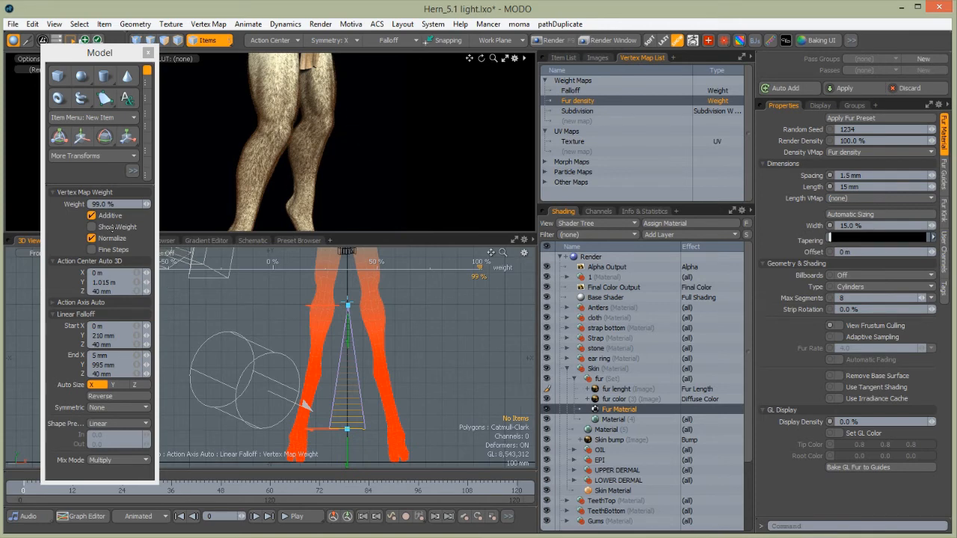
Set the lower-leg weight to 100%, drop the Weight Tool and falloff, and clear the Fur Material selection
click(112, 204)
text(100)
key(Return)
key(space)
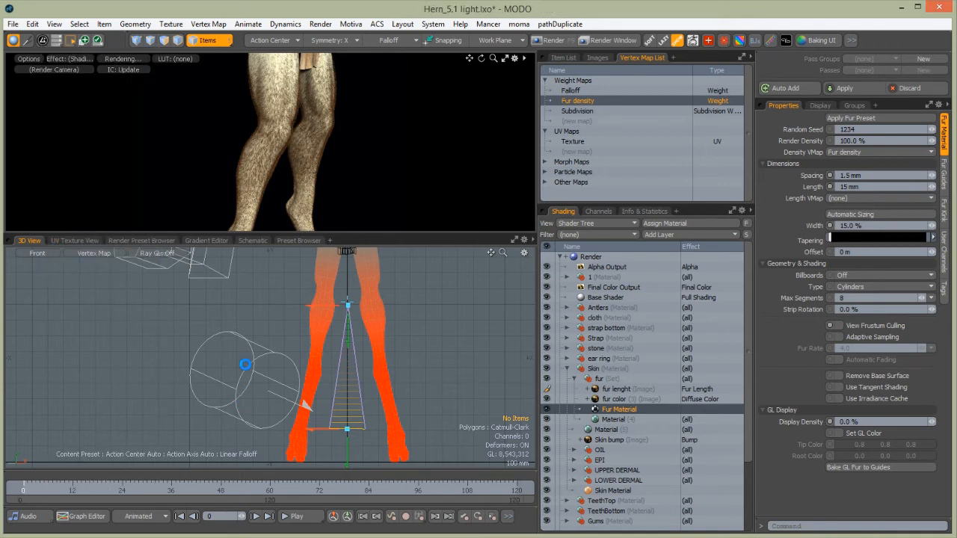
key(ctrl+z)
key(ctrl+z)
key(ctrl+z)
key(ctrl+z)
Examine the fur on the hooves, legs and thighs in the render preview, and the density map on the torso and head
alt+drag(291, 134, 297, 193)
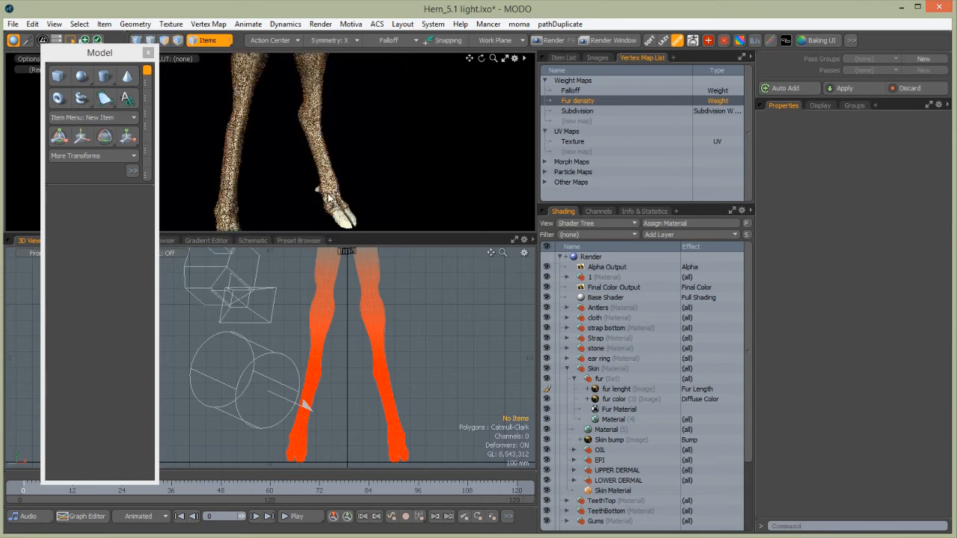
alt+shift+drag(266, 102, 278, 75)
mouse_move(276, 154)
alt+shift+mouse_down()
mouse_move(282, 118)
mouse_move(288, 159)
alt+shift+mouse_up()
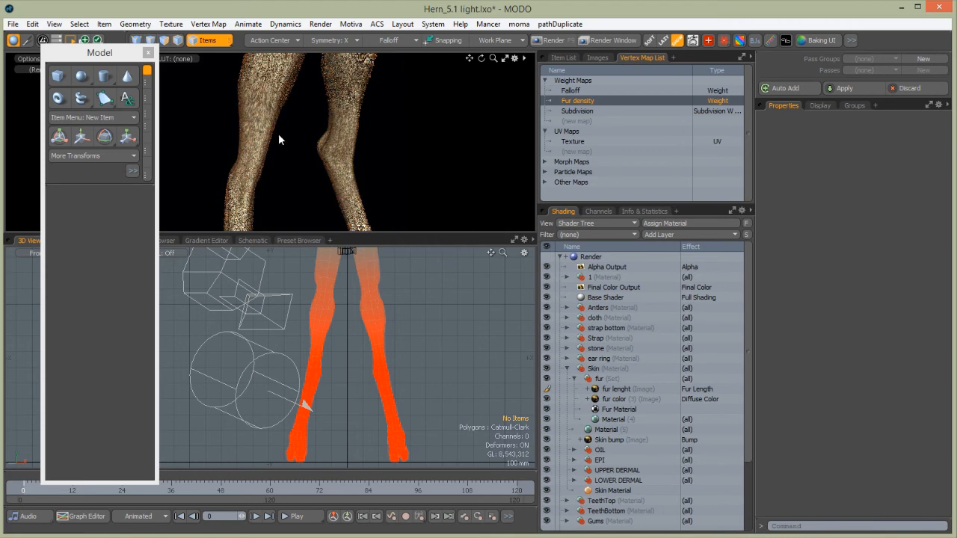
alt+shift+drag(260, 92, 293, 224)
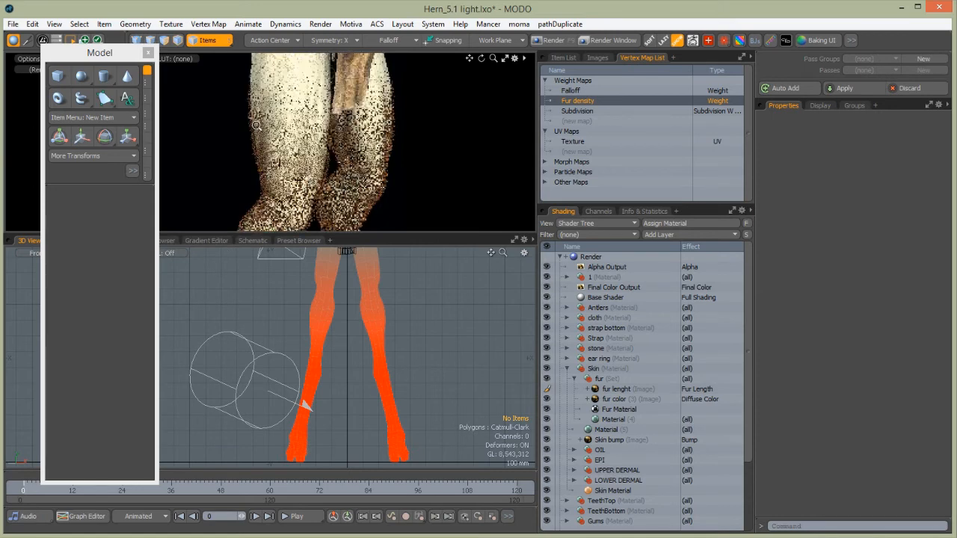
ctrl+alt+drag(256, 125, 277, 132)
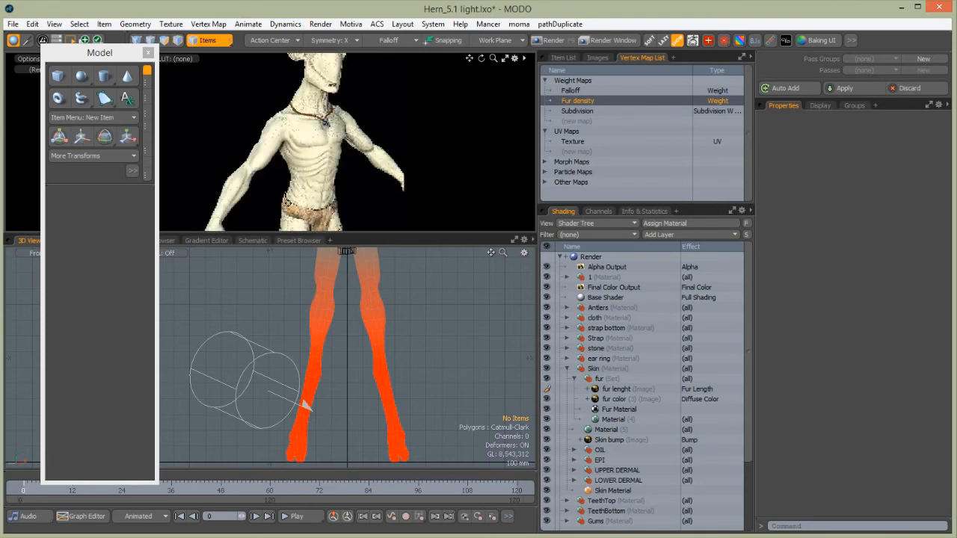
scroll(334, 287, down, 2)
scroll(323, 289, down, 2)
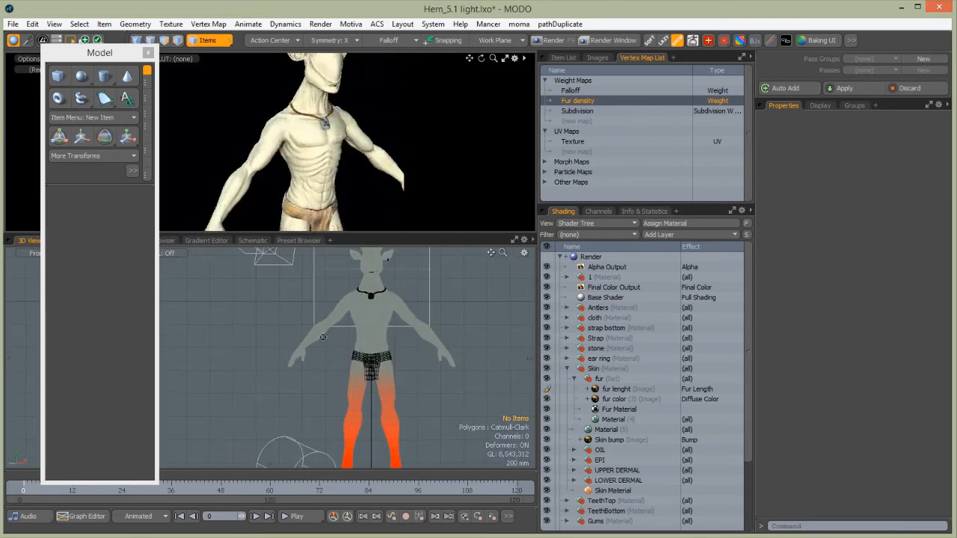
scroll(368, 299, up, 4)
alt+shift+drag(368, 299, 301, 338)
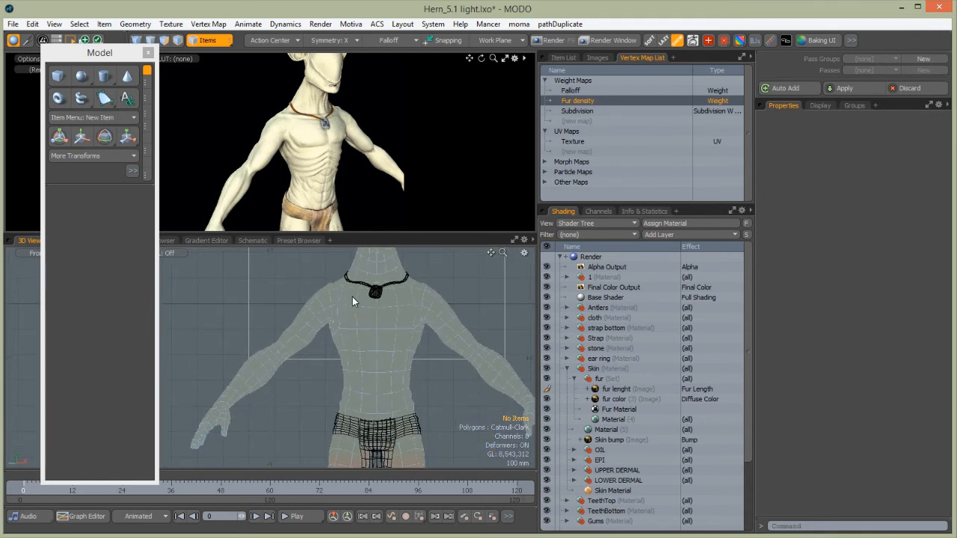
alt+shift+drag(358, 298, 372, 344)
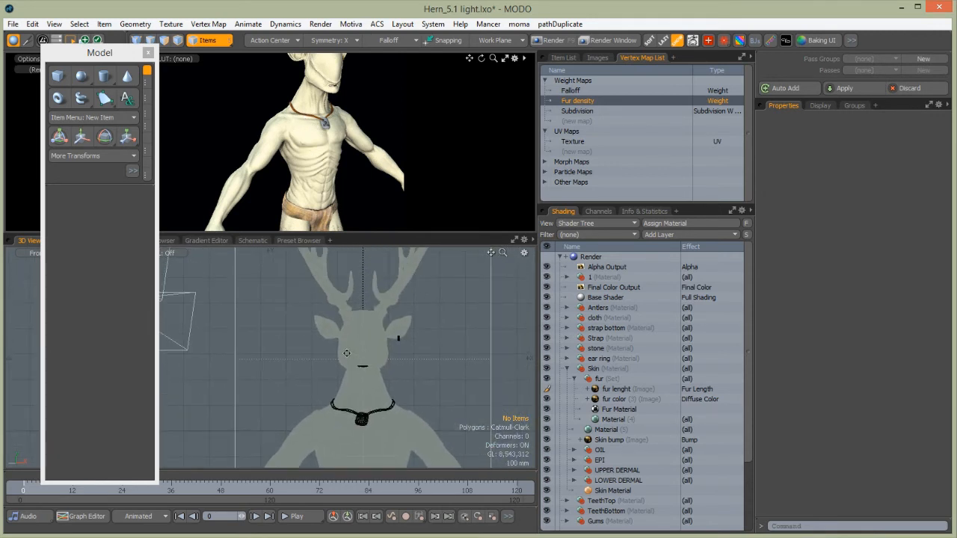
Show the head in the Right view and select all polygons of the fur selection set in polygon mode
key(ctrl+space)
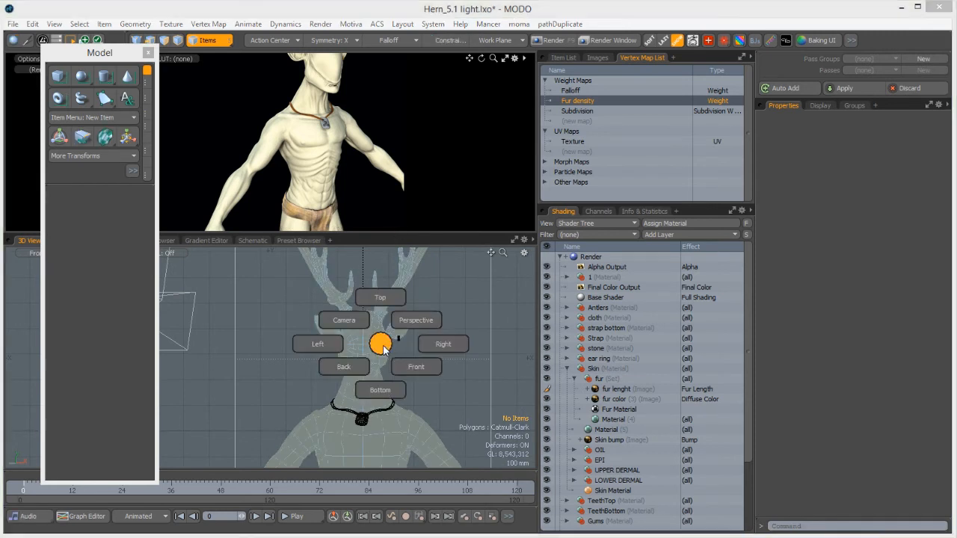
click(439, 342)
alt+shift+drag(283, 355, 378, 317)
ctrl+alt+drag(318, 320, 380, 323)
click(164, 42)
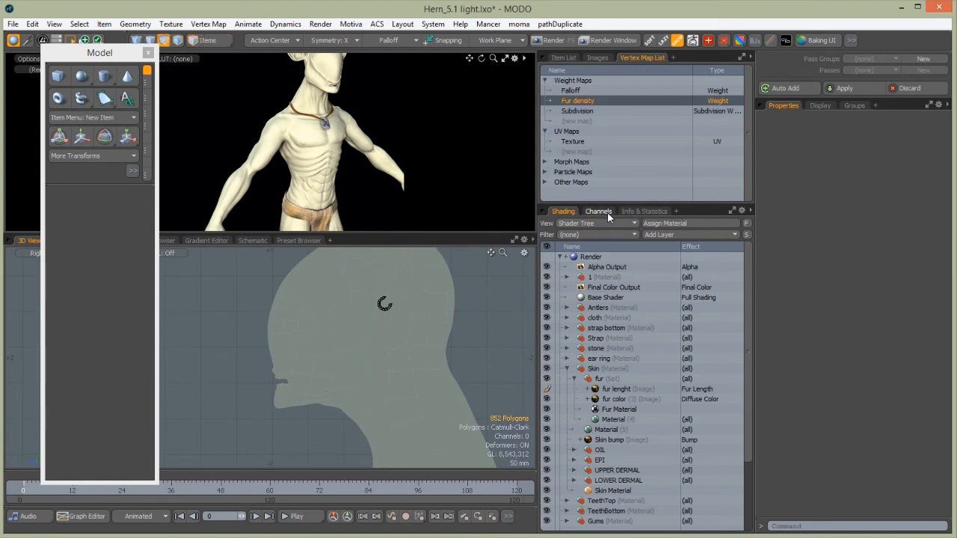
click(630, 210)
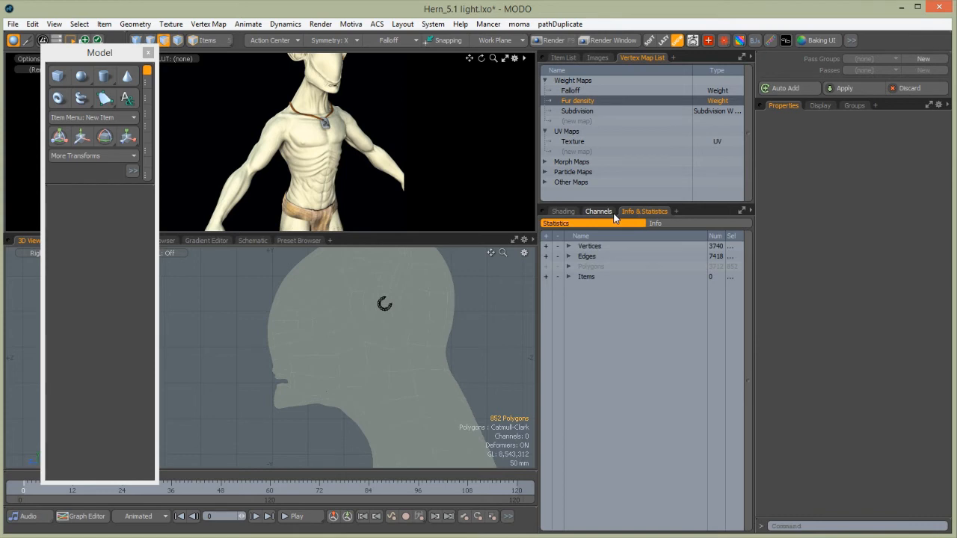
click(568, 267)
click(575, 317)
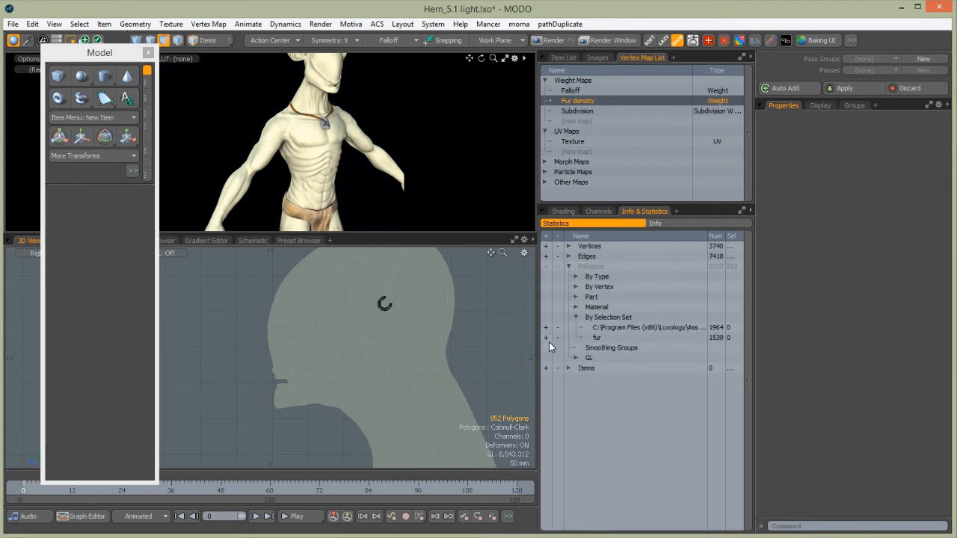
click(546, 337)
Deselect the arm and leg polygons, keeping only the fur polygons on the face and front of the neck selected
ctrl+alt+drag(397, 329, 344, 297)
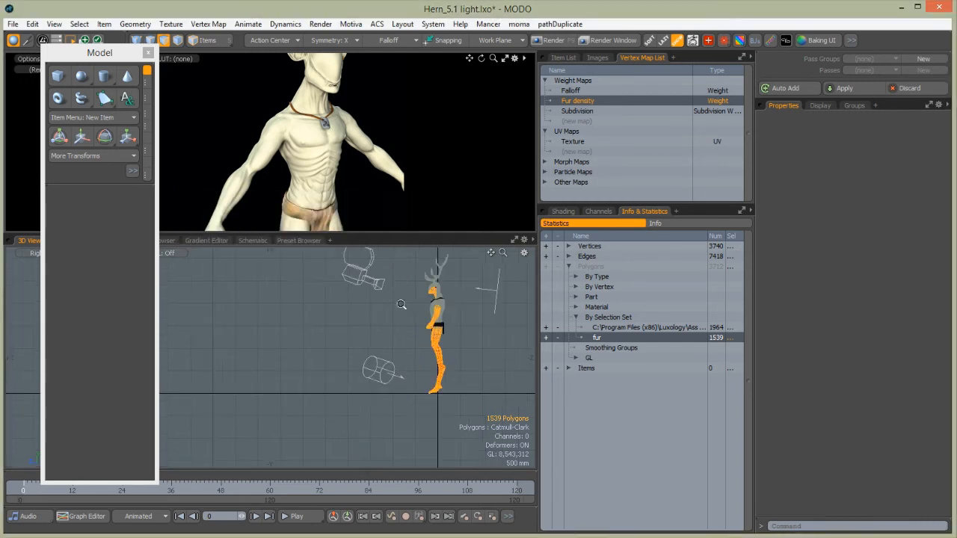
alt+shift+drag(439, 391, 332, 393)
mouse_move(354, 338)
right_down()
mouse_move(367, 453)
mouse_move(383, 339)
mouse_move(354, 327)
right_up()
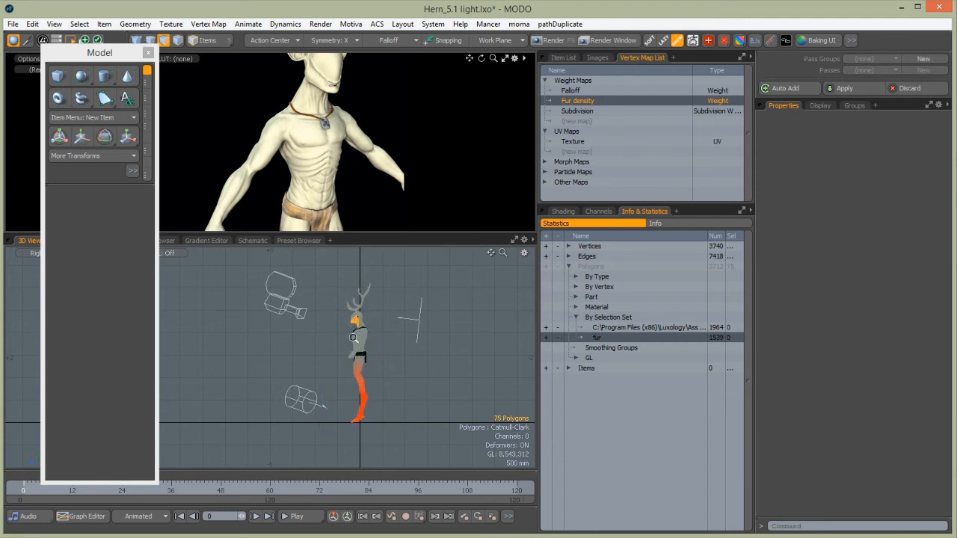
Set the Fur density weight of the selected face and neck polygons to 100% with the Weight Tool, and drop the tool
ctrl+alt+drag(354, 339, 364, 325)
alt+shift+drag(400, 285, 471, 314)
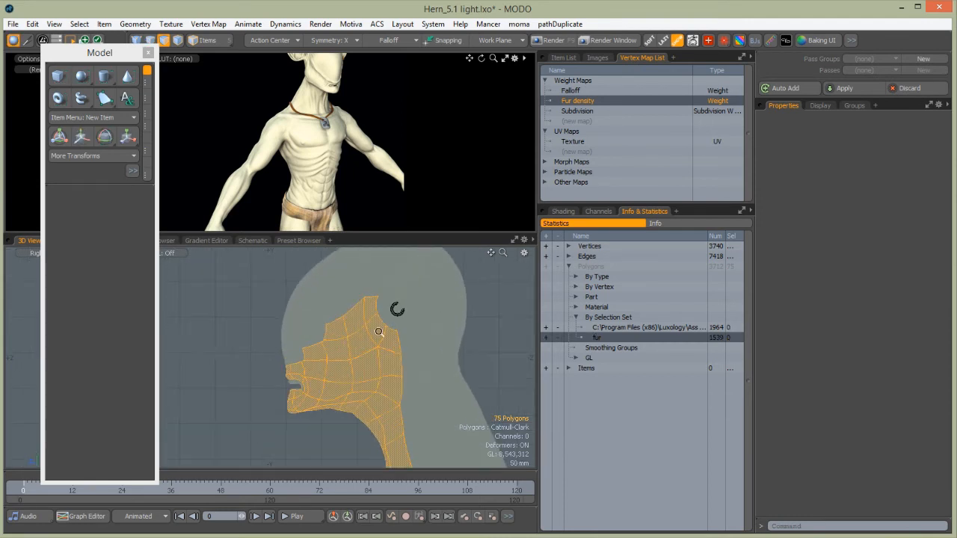
alt+shift+drag(380, 333, 362, 304)
click(209, 25)
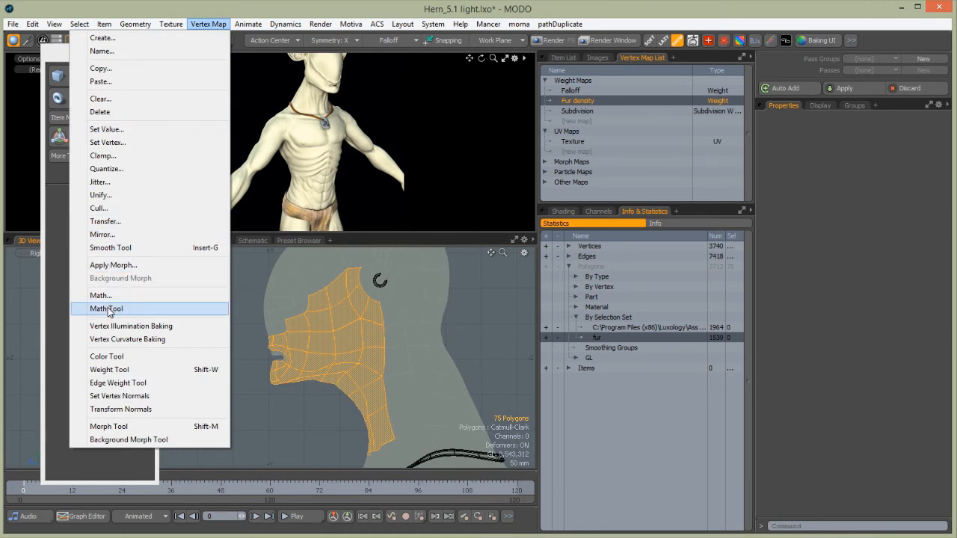
click(124, 371)
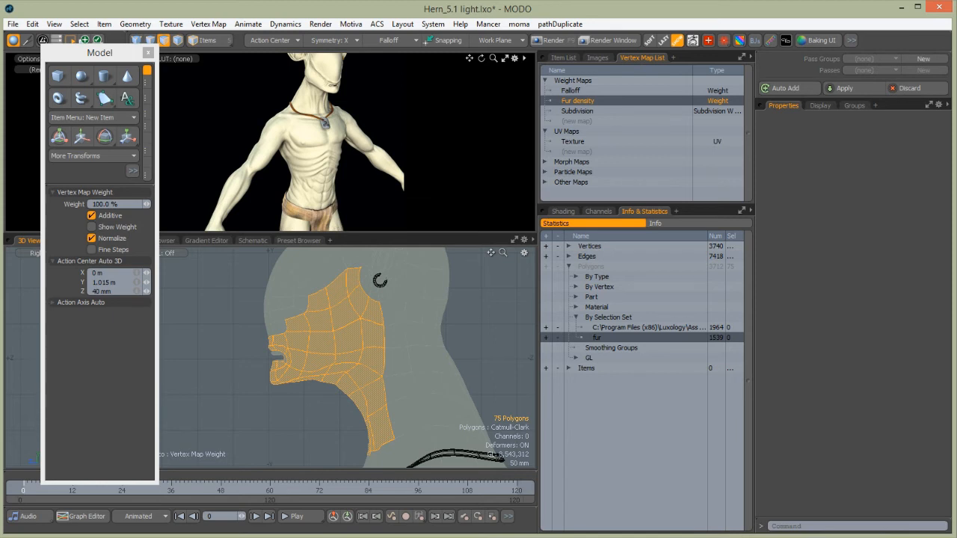
click(380, 280)
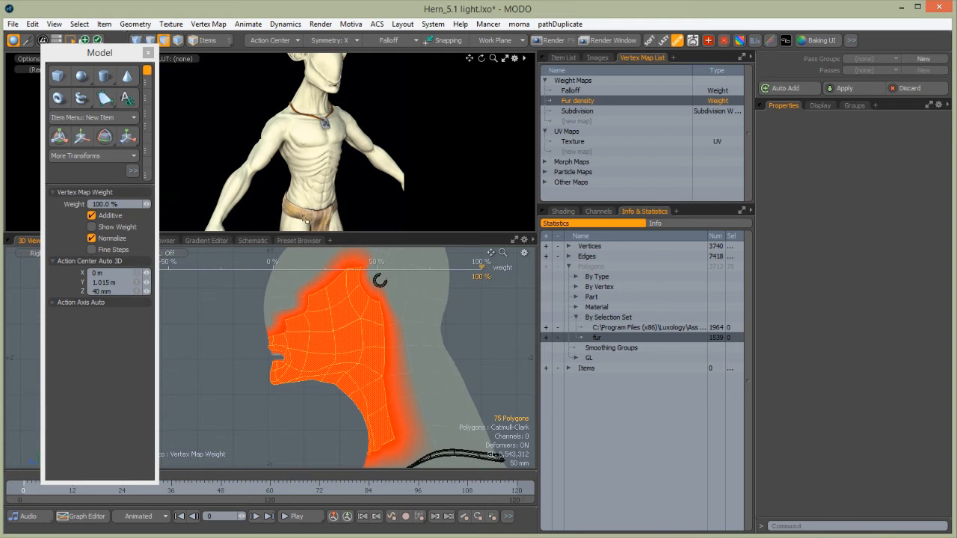
key(space)
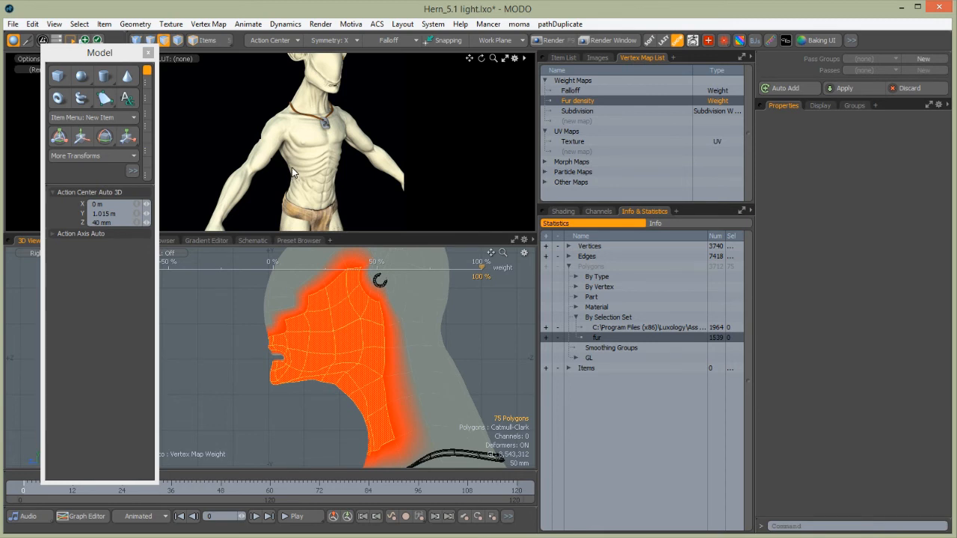
Clear the polygon selection and close the floating Model palette
alt+shift+drag(318, 86, 298, 125)
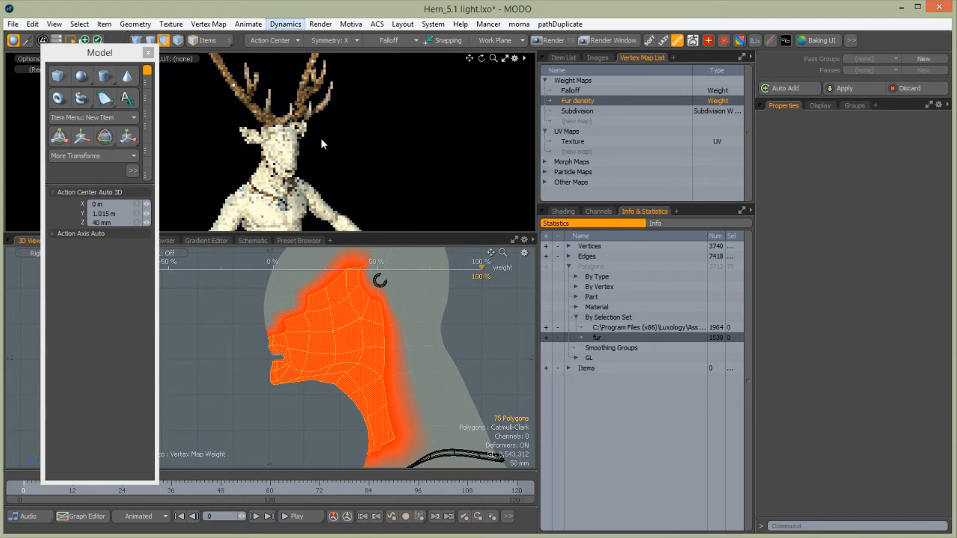
key(Escape)
key(Escape)
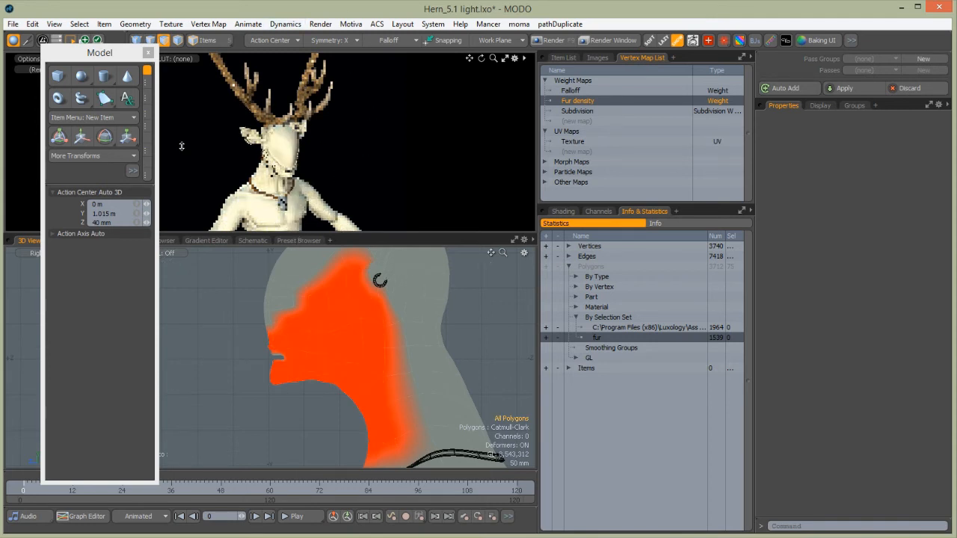
click(148, 53)
Show the model in the Front view and lasso-select the polygons along both forearms
ctrl+alt+drag(309, 173, 319, 133)
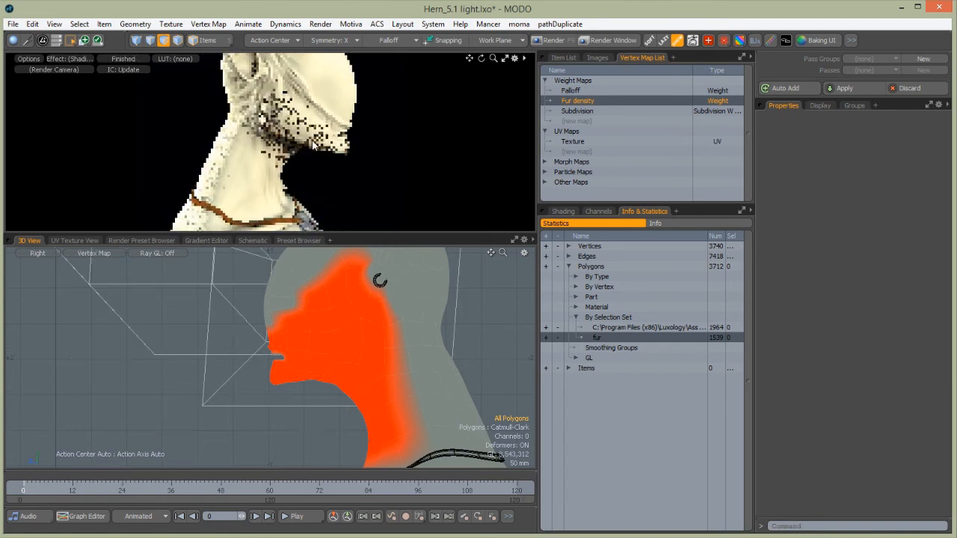
scroll(341, 291, down, 4)
alt+drag(300, 177, 271, 141)
ctrl+alt+drag(165, 180, 124, 196)
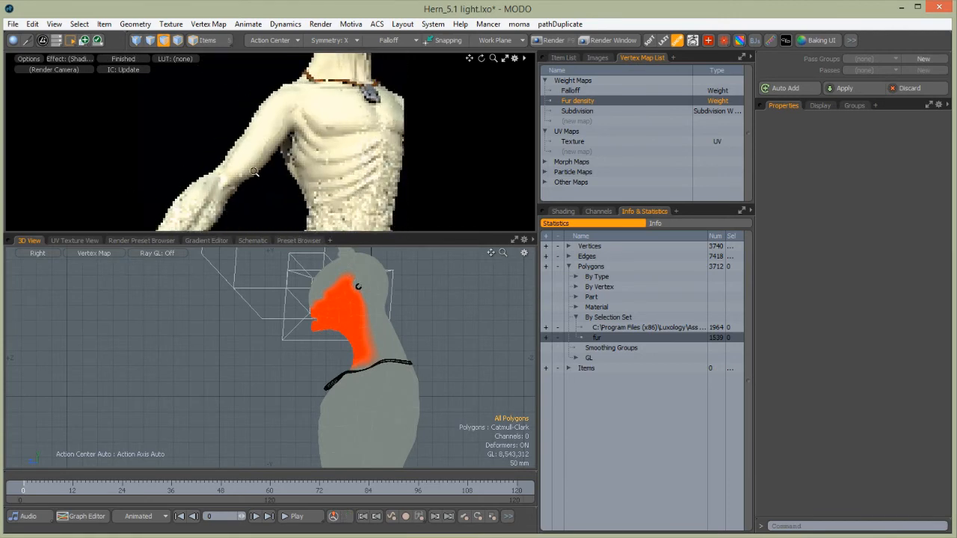
ctrl+alt+drag(230, 207, 255, 186)
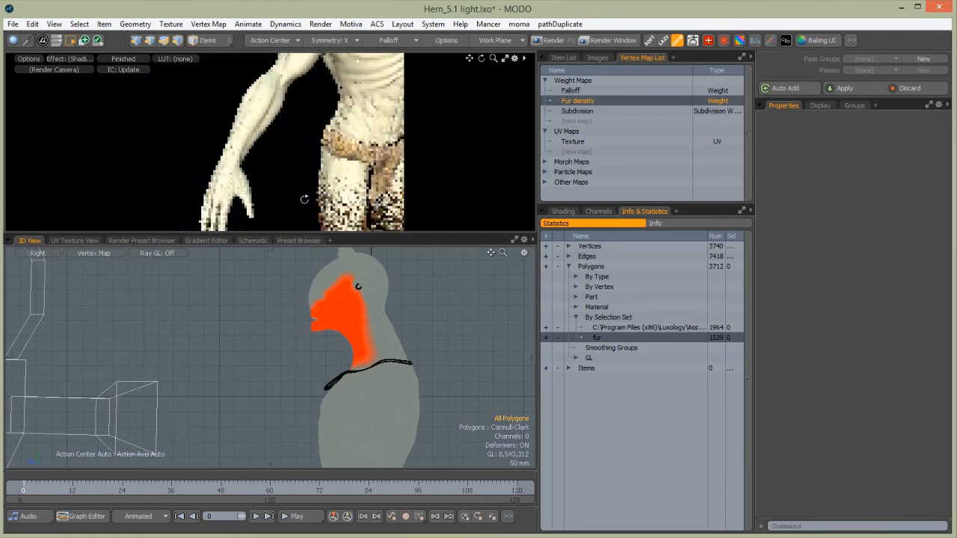
key(ctrl+space)
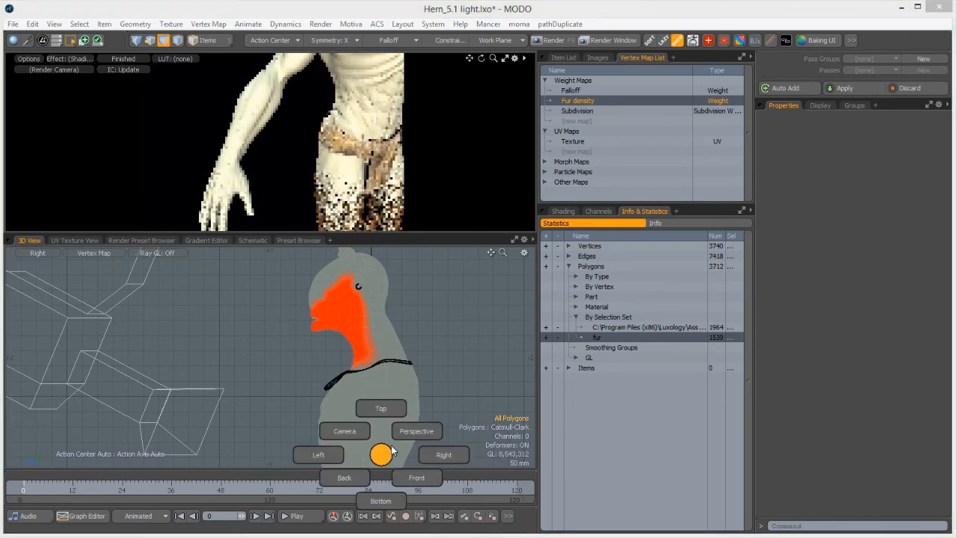
click(413, 476)
ctrl+alt+drag(294, 351, 232, 359)
alt+shift+drag(307, 366, 352, 365)
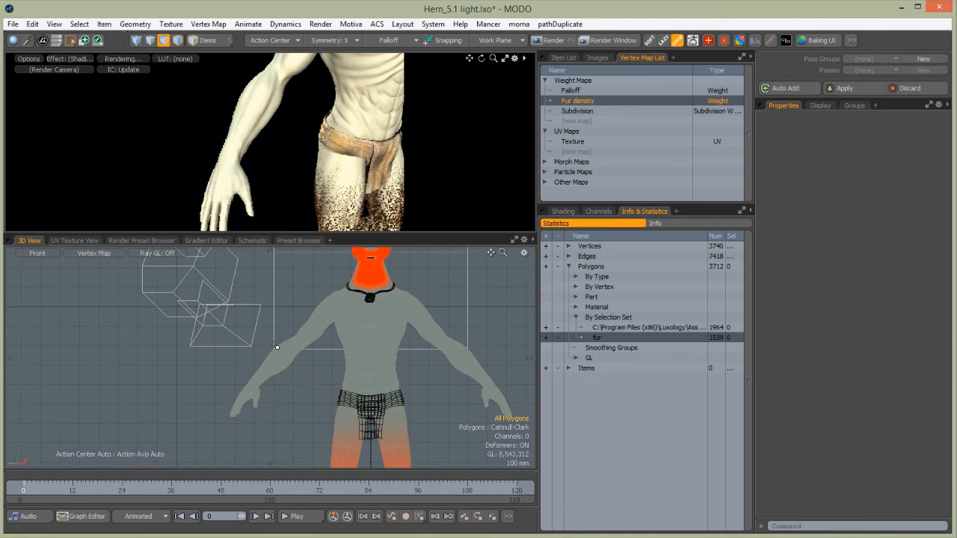
mouse_move(279, 370)
right_down()
mouse_move(235, 405)
mouse_move(228, 381)
mouse_move(314, 332)
right_up()
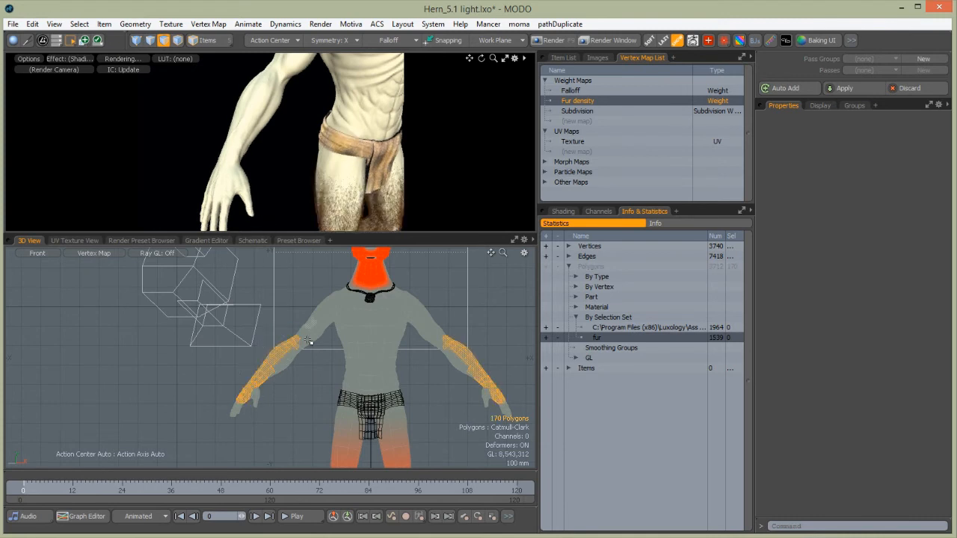
In the Perspective view, add the missing elbow, forearm and hand polygons to the arm selection
key(ctrl+space)
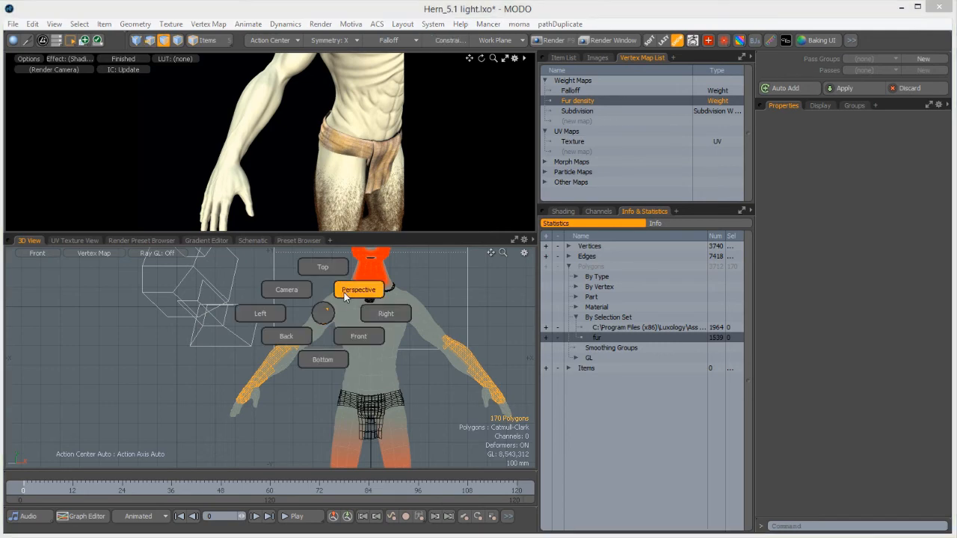
click(363, 284)
key(shift+a)
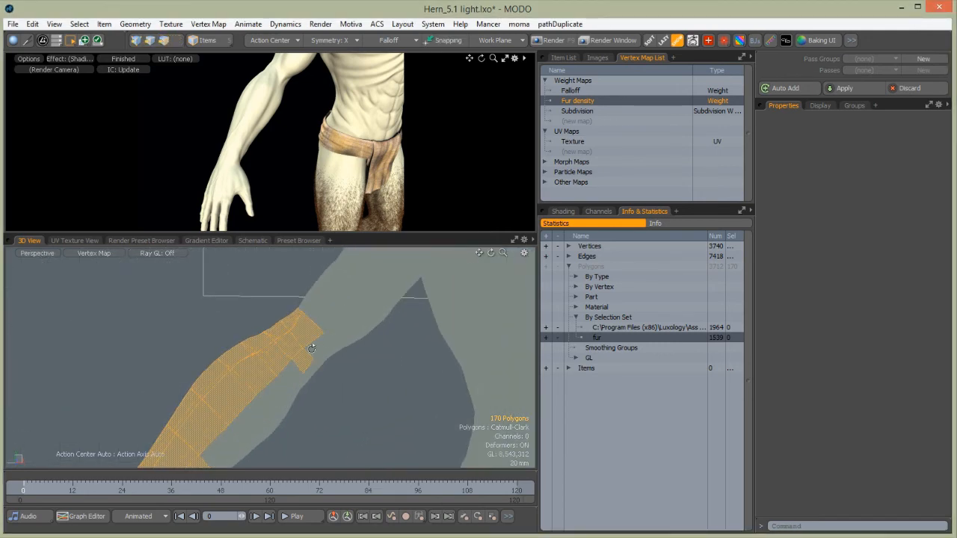
mouse_move(284, 383)
shift+mouse_down()
mouse_move(231, 445)
mouse_move(295, 353)
shift+mouse_up()
key(a)
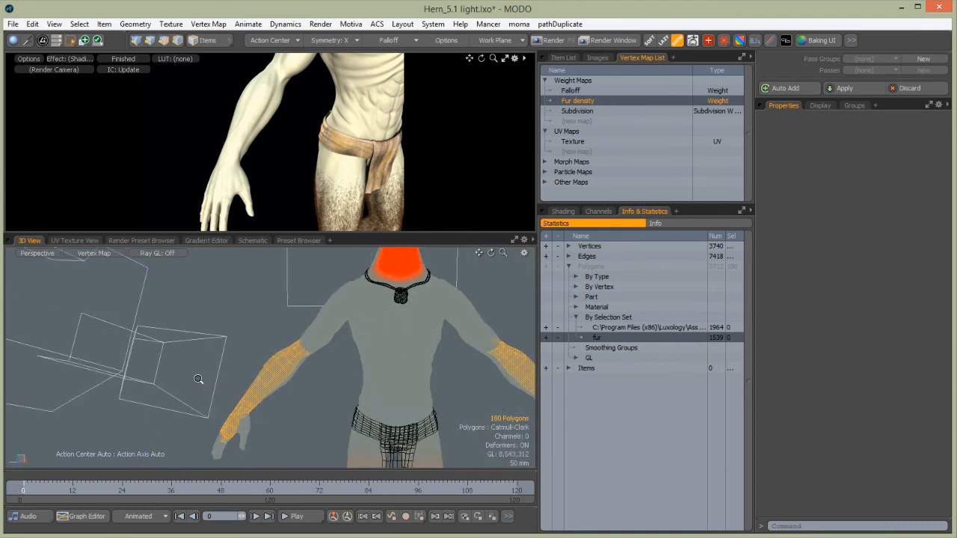
mouse_move(258, 331)
right_down()
mouse_move(196, 392)
mouse_move(224, 454)
mouse_move(263, 466)
mouse_move(326, 362)
mouse_move(323, 340)
mouse_move(272, 333)
right_up()
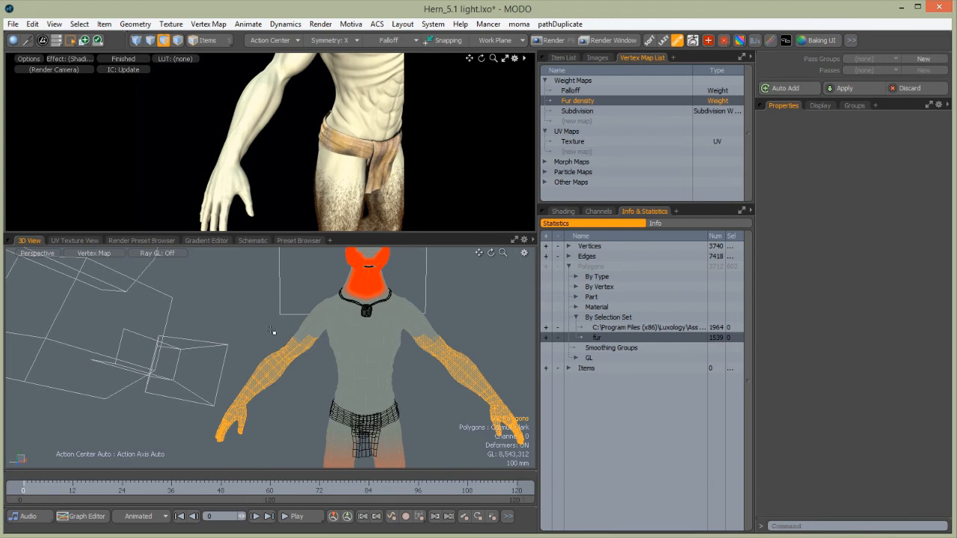
Expand the arm selection to just above the elbows and activate the Weight Tool
key(shift+Down)
key(shift+Up)
key(shift+Up)
key(shift+Up)
key(shift+Down)
key(shift+Up)
key(shift+Down)
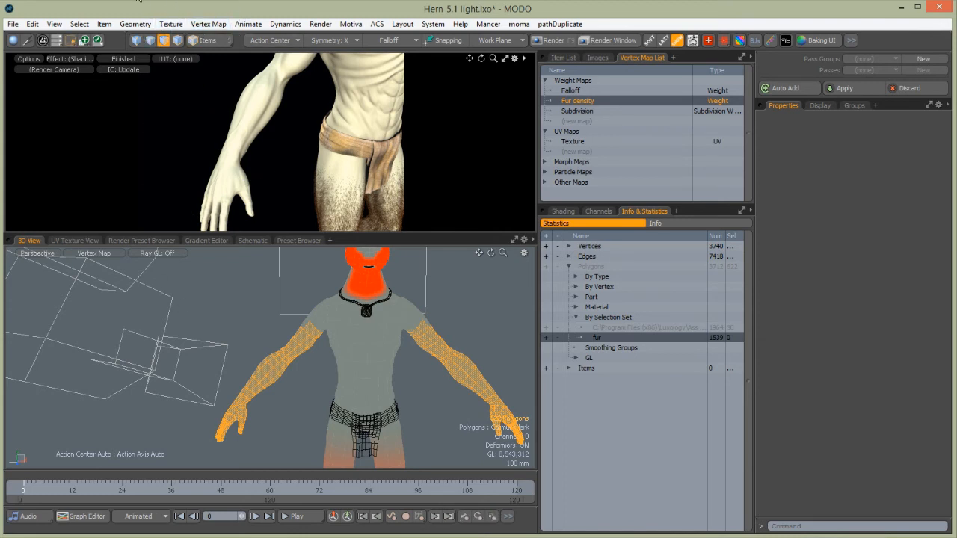
click(207, 24)
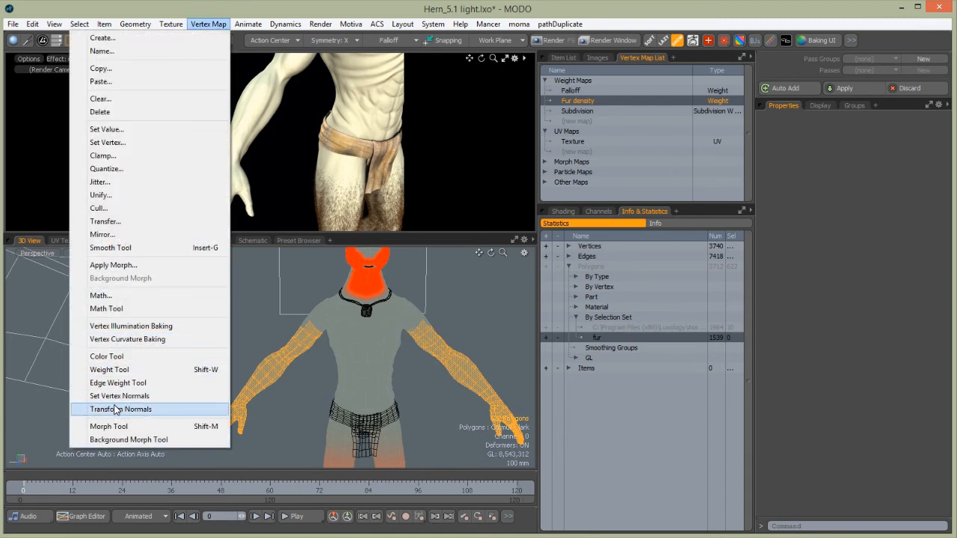
click(111, 371)
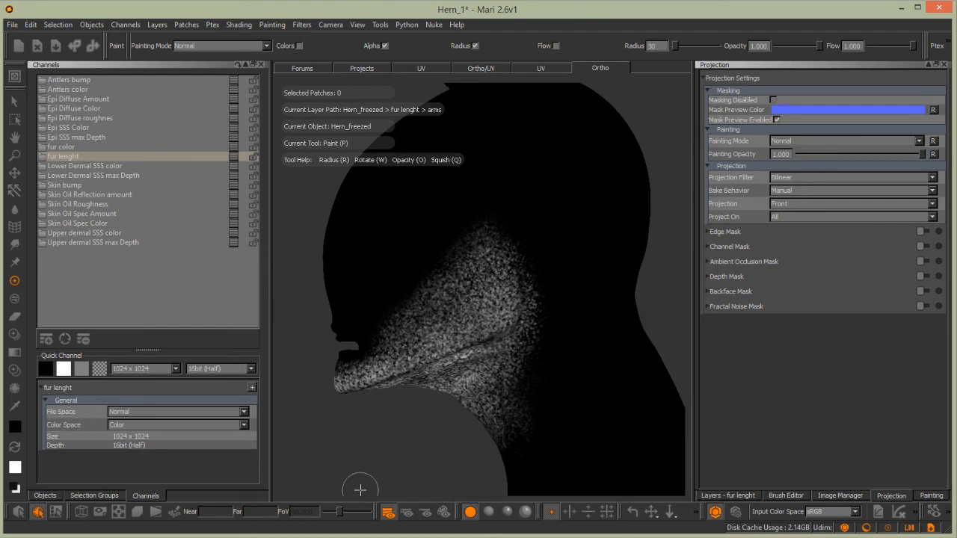
Switch to Mari and examine the fur lenght map from the head down to the wrist and hand
mouse_move(581, 337)
alt+mouse_down()
mouse_move(630, 293)
mouse_move(513, 337)
mouse_move(658, 239)
alt+mouse_up()
alt+middle_drag(430, 370, 492, 307)
alt+right_drag(491, 307, 352, 373)
alt+drag(352, 374, 408, 396)
alt+right_drag(333, 316, 332, 276)
alt+middle_drag(332, 277, 524, 206)
alt+drag(524, 206, 396, 299)
alt+middle_drag(396, 299, 456, 284)
alt+drag(394, 323, 433, 307)
alt+middle_drag(433, 306, 493, 302)
alt+right_drag(448, 336, 447, 303)
alt+middle_drag(447, 299, 516, 269)
alt+right_drag(470, 269, 470, 295)
alt+drag(470, 295, 470, 281)
alt+right_drag(469, 281, 437, 312)
Paint white over the back of the hand and forearm on the arms layer with a soft brush, radius 130 and flow 0.160
key(k)
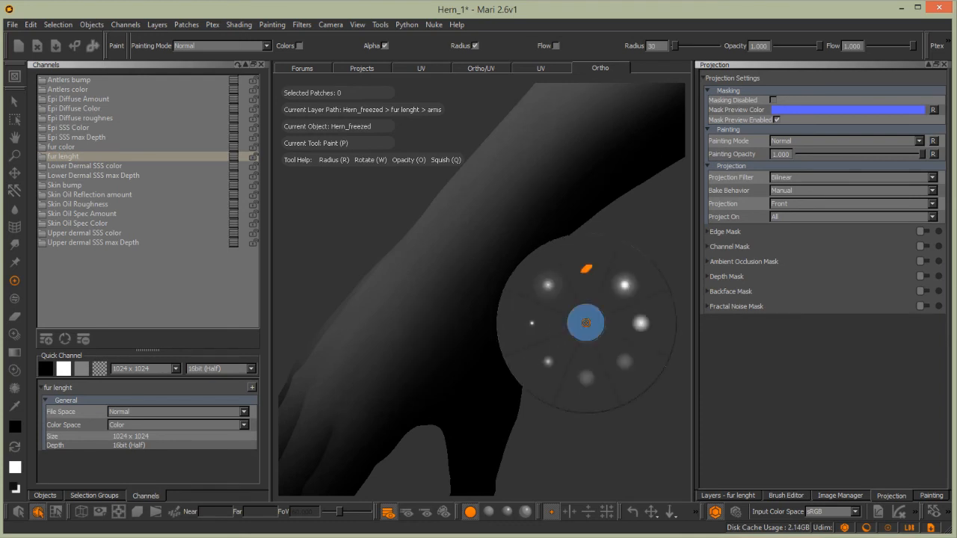
click(631, 363)
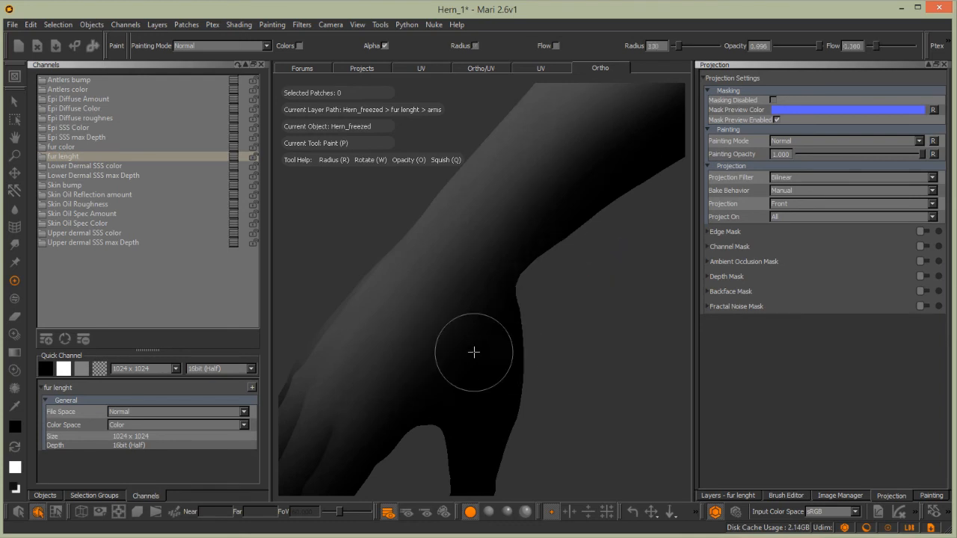
click(14, 446)
mouse_move(447, 401)
mouse_down()
mouse_move(478, 382)
mouse_move(452, 402)
mouse_move(409, 399)
mouse_move(365, 441)
mouse_move(361, 386)
mouse_move(443, 340)
mouse_move(427, 314)
mouse_move(401, 356)
mouse_move(453, 336)
mouse_move(430, 301)
mouse_up()
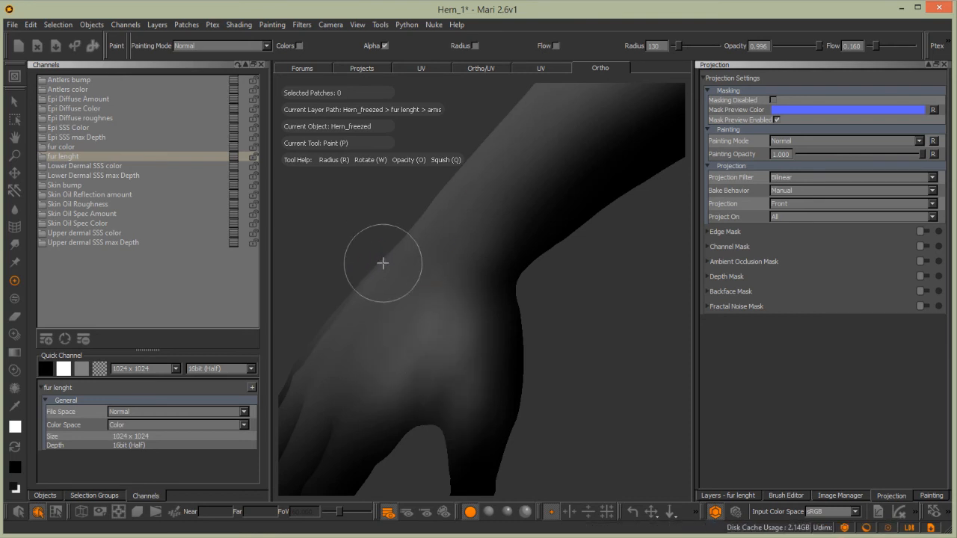
alt+drag(383, 263, 421, 279)
alt+right_drag(421, 280, 391, 281)
alt+middle_drag(391, 281, 359, 333)
mouse_move(359, 334)
alt+right_down()
mouse_move(390, 299)
mouse_move(551, 188)
alt+right_up()
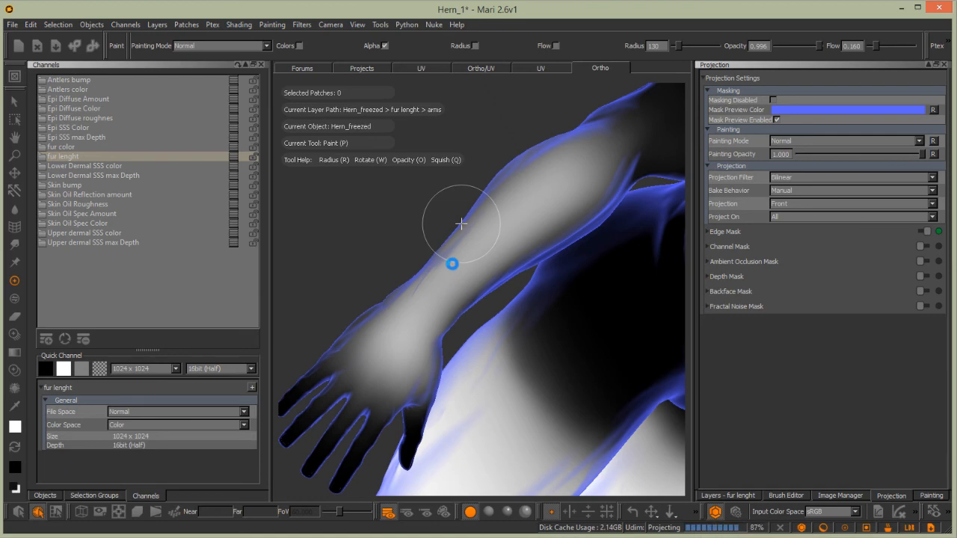
Select the painted arm's patch and copy its texture with Quick Copy
alt+drag(506, 222, 444, 211)
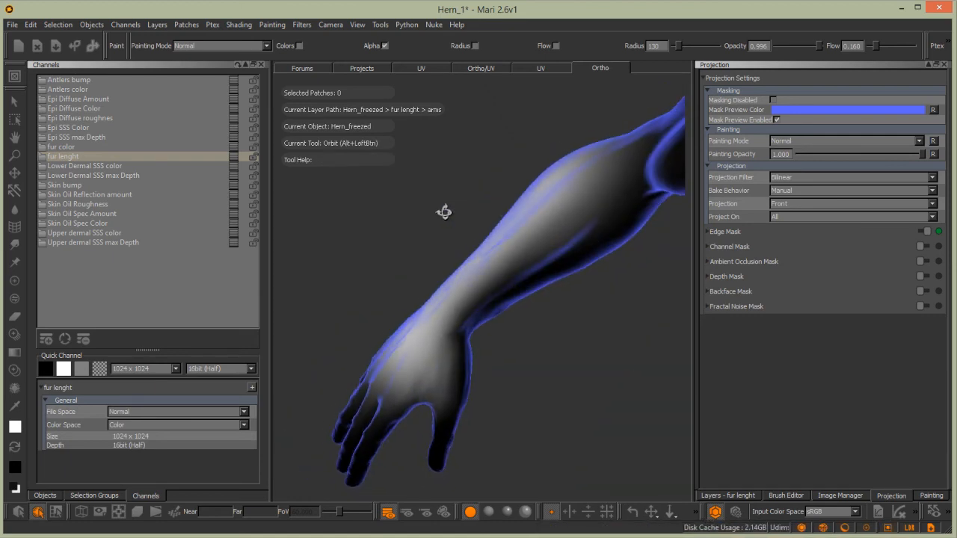
alt+right_drag(425, 252, 411, 273)
alt+drag(411, 273, 435, 253)
alt+middle_drag(436, 252, 436, 299)
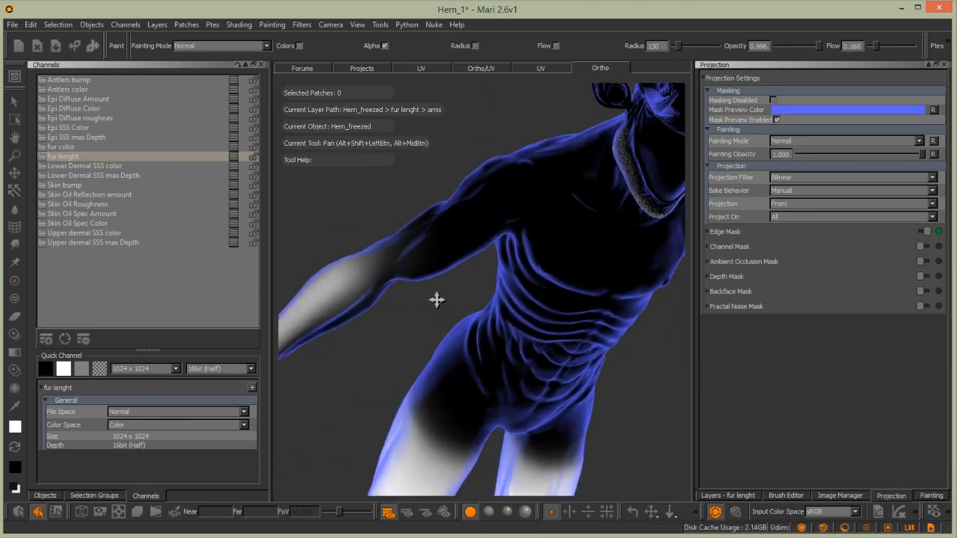
alt+right_drag(436, 299, 488, 257)
alt+middle_drag(489, 257, 511, 212)
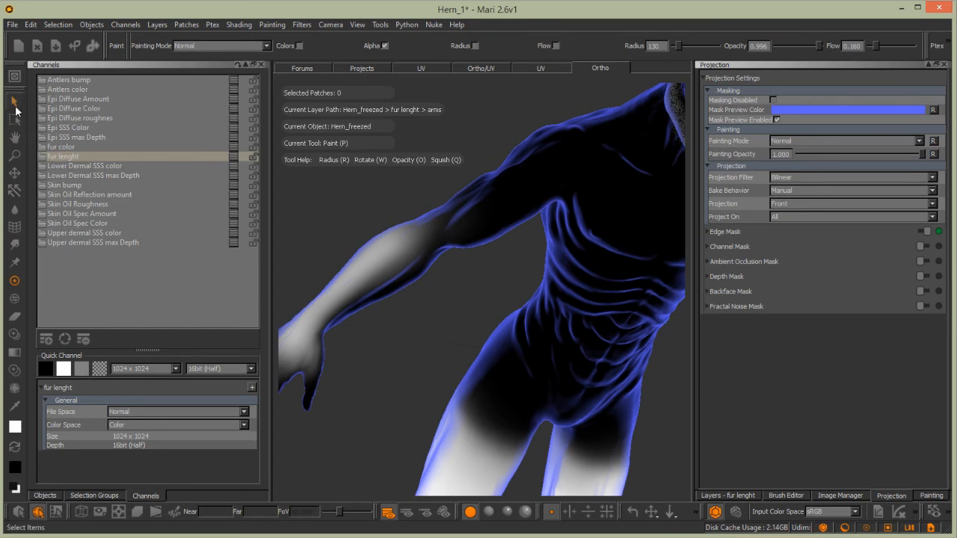
click(13, 100)
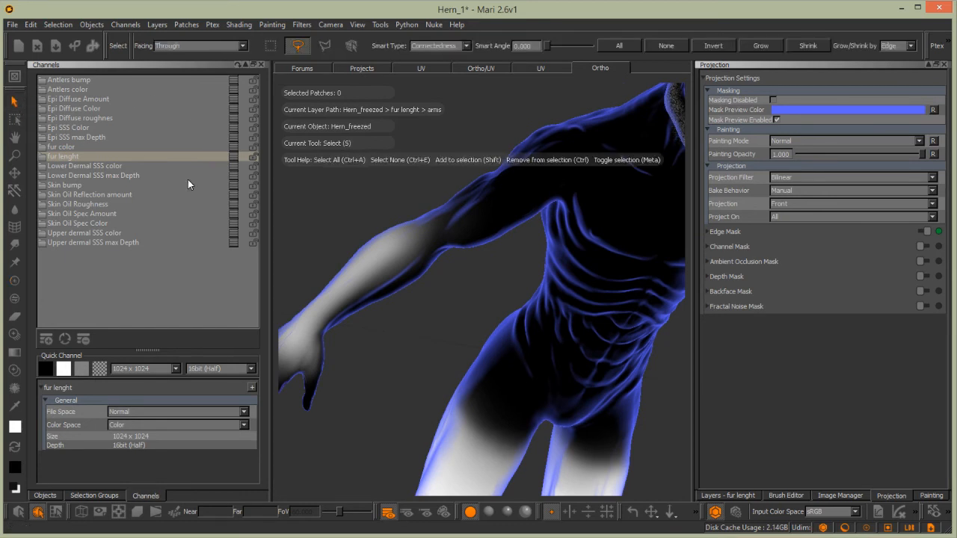
click(187, 25)
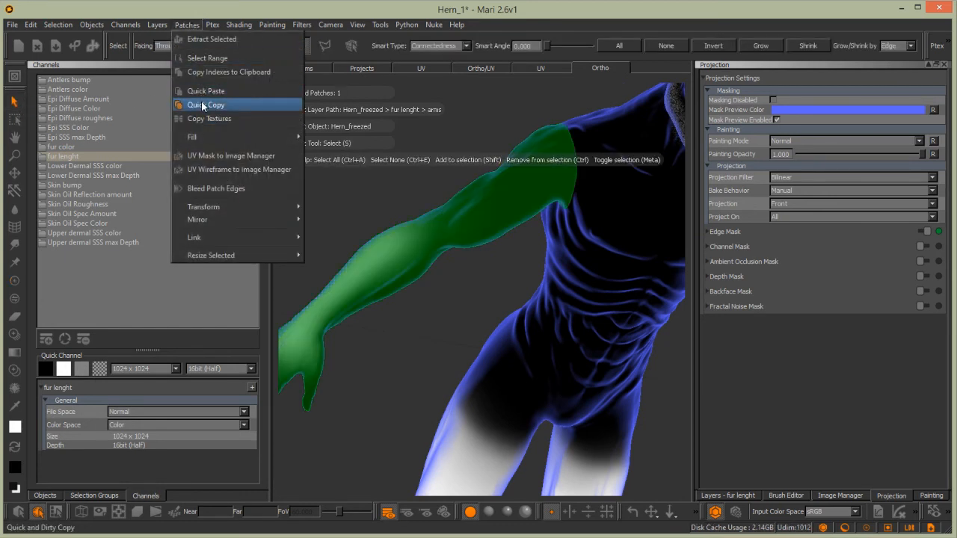
click(202, 105)
Select the opposite arm's patch and apply the copied texture to it with Quick Paste
middle_drag(597, 269, 613, 257)
click(187, 25)
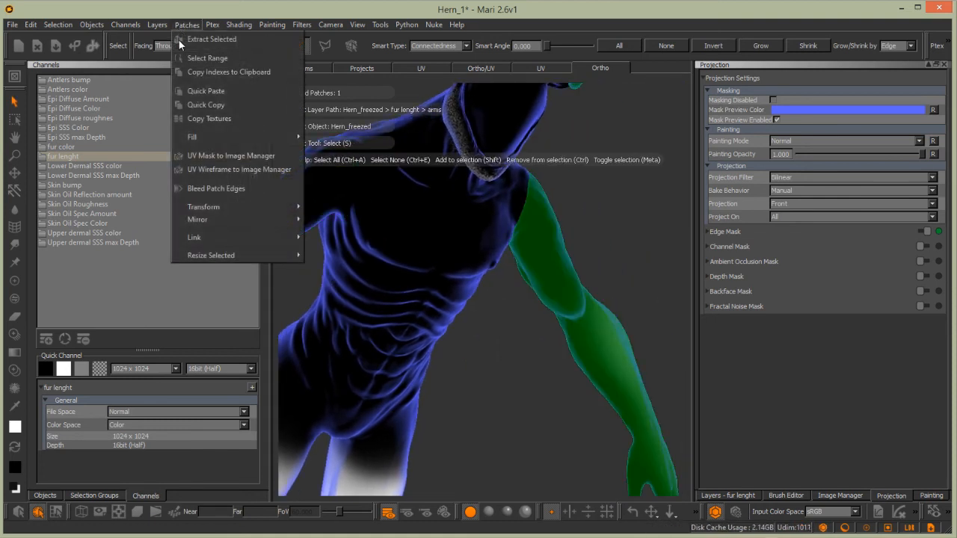
click(196, 91)
click(187, 25)
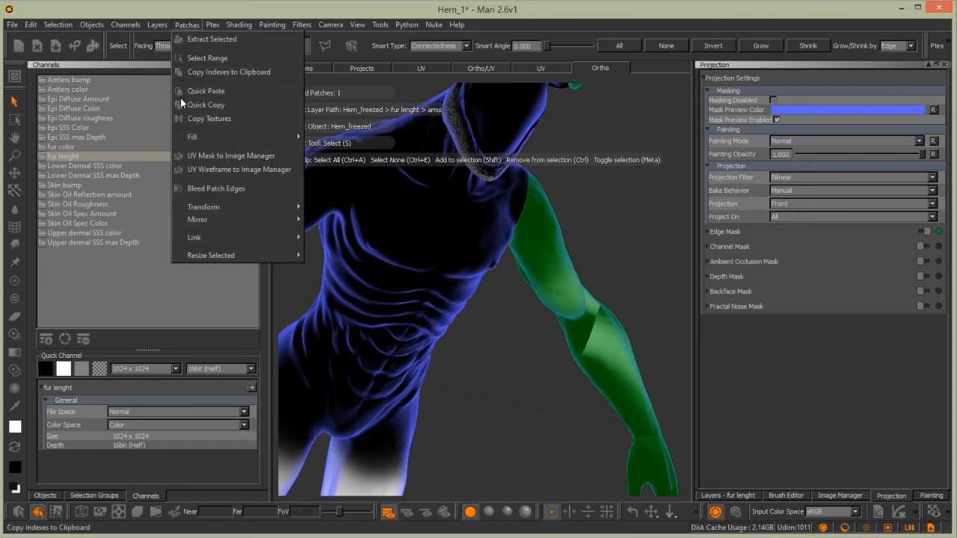
mouse_move(247, 205)
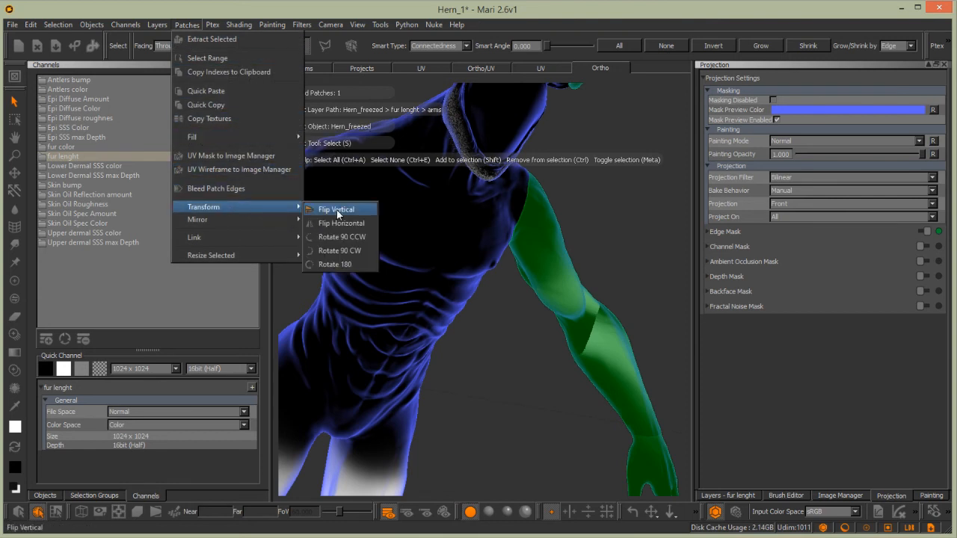
click(340, 224)
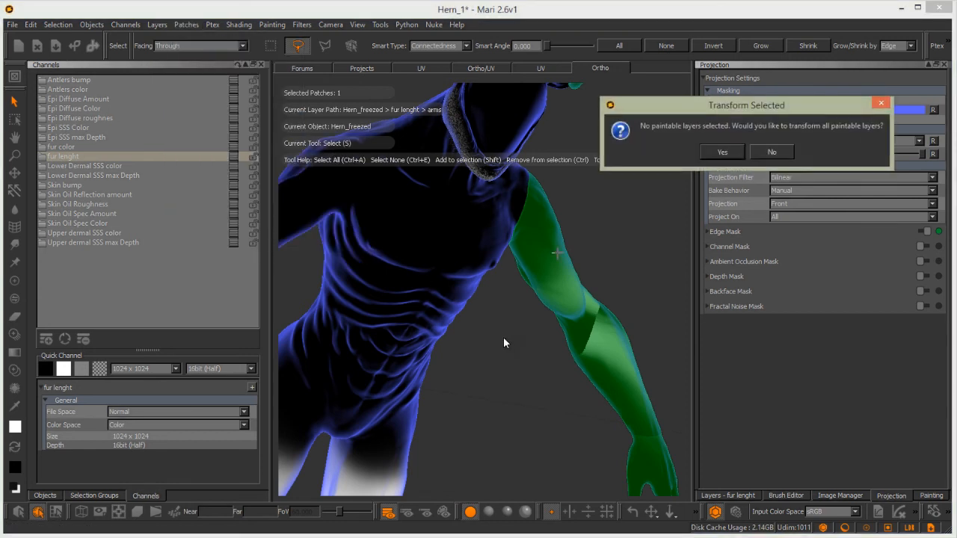
click(770, 153)
Flip the pasted texture on the selected arm patch horizontally on the arms layer, then deselect the patch
click(729, 495)
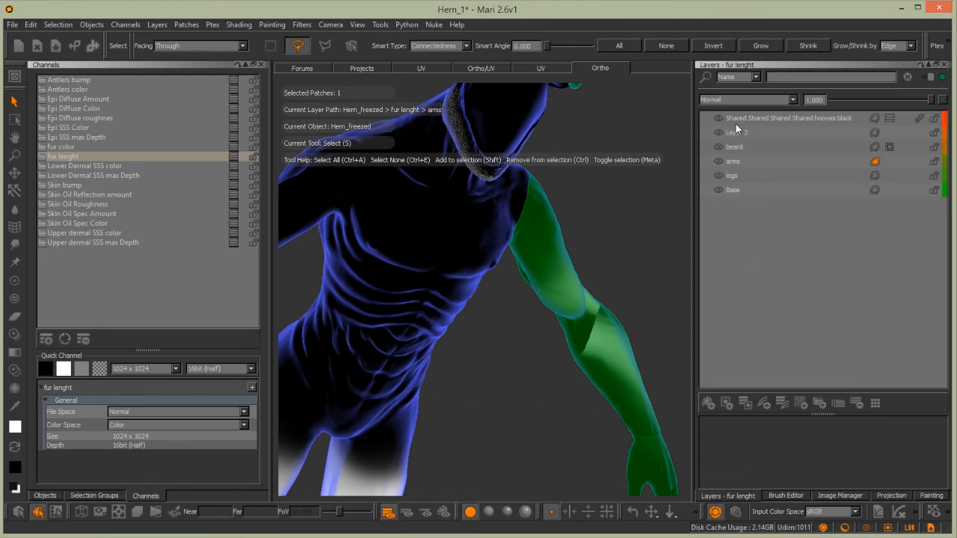
click(734, 162)
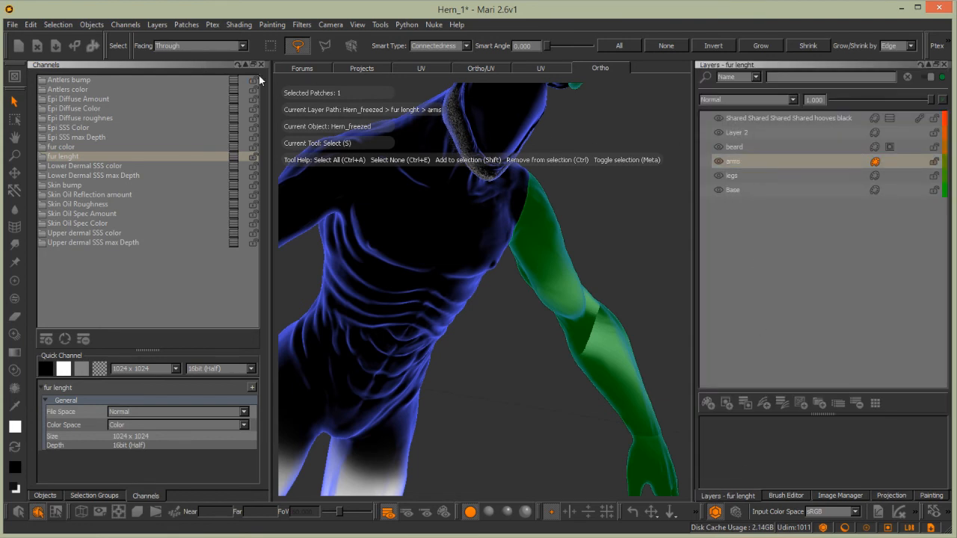
click(186, 25)
mouse_move(257, 207)
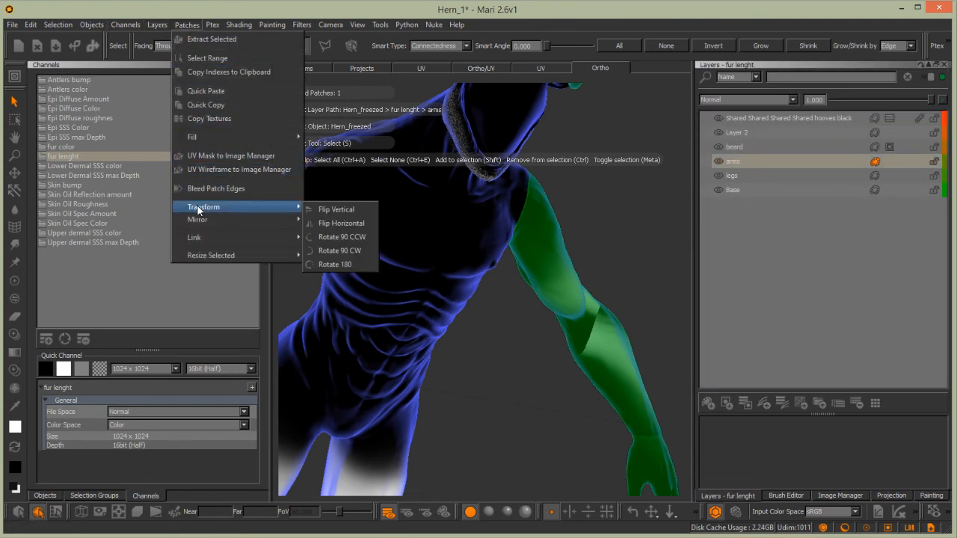
click(334, 223)
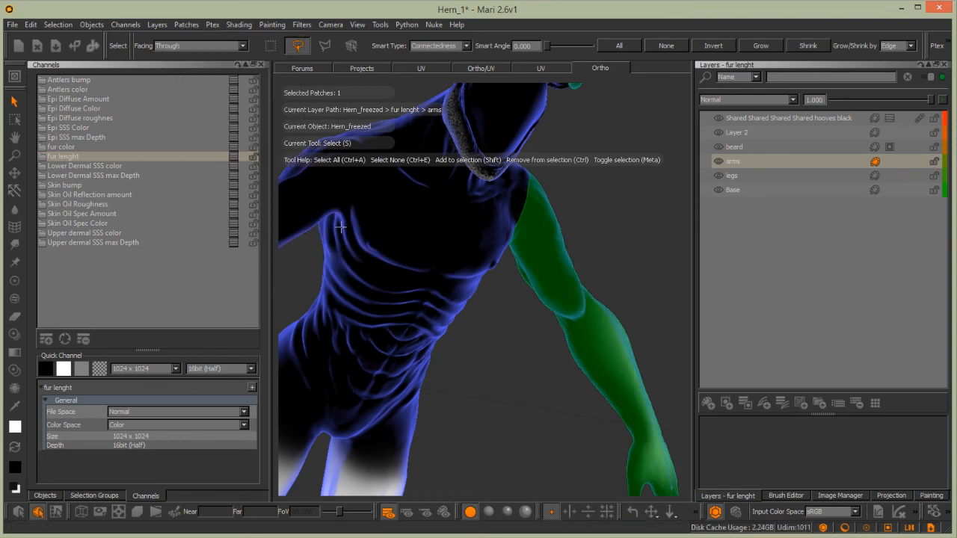
click(624, 267)
Export the fur lenght channel flattened for all patches to the Mari exports folder, overwriting the existing fur lenght files
alt+drag(624, 269, 494, 286)
alt+drag(467, 177, 434, 286)
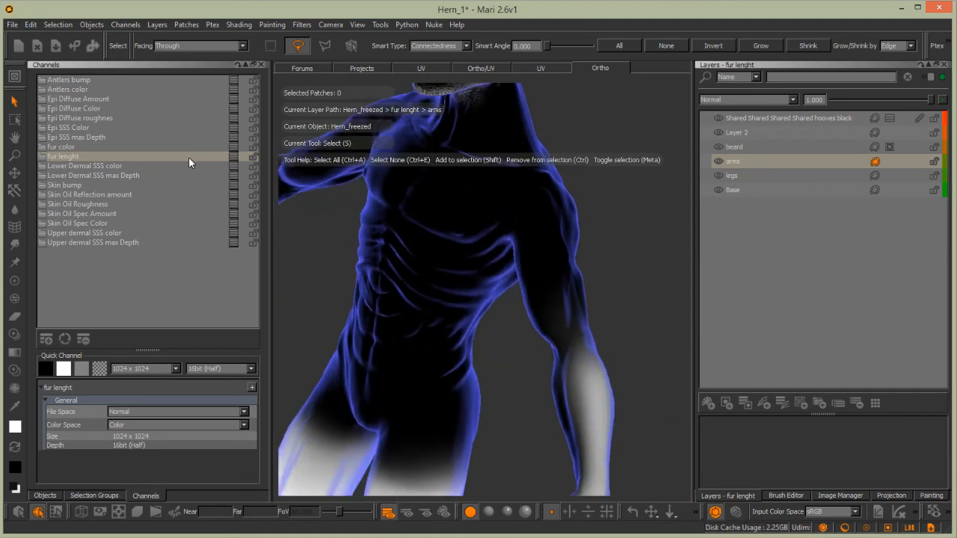
right_click(213, 157)
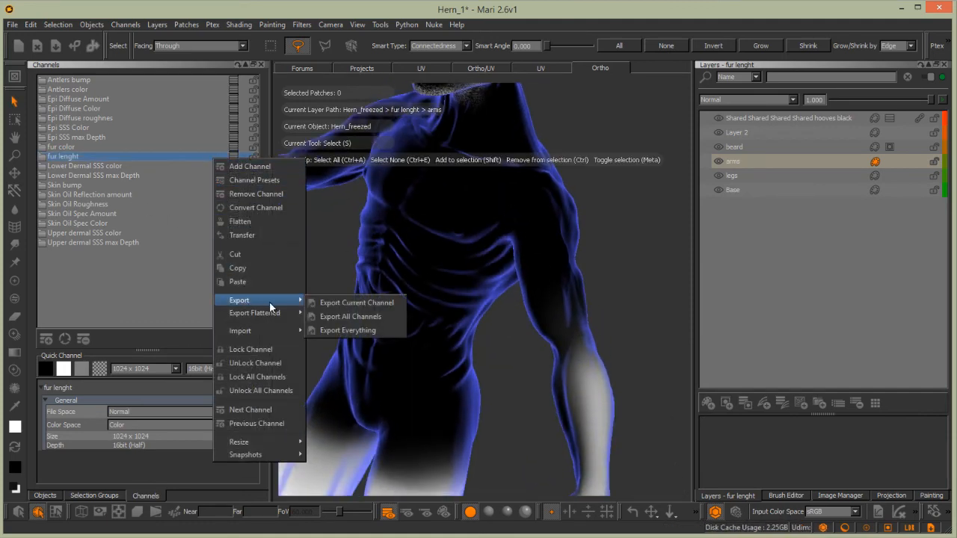
mouse_move(282, 313)
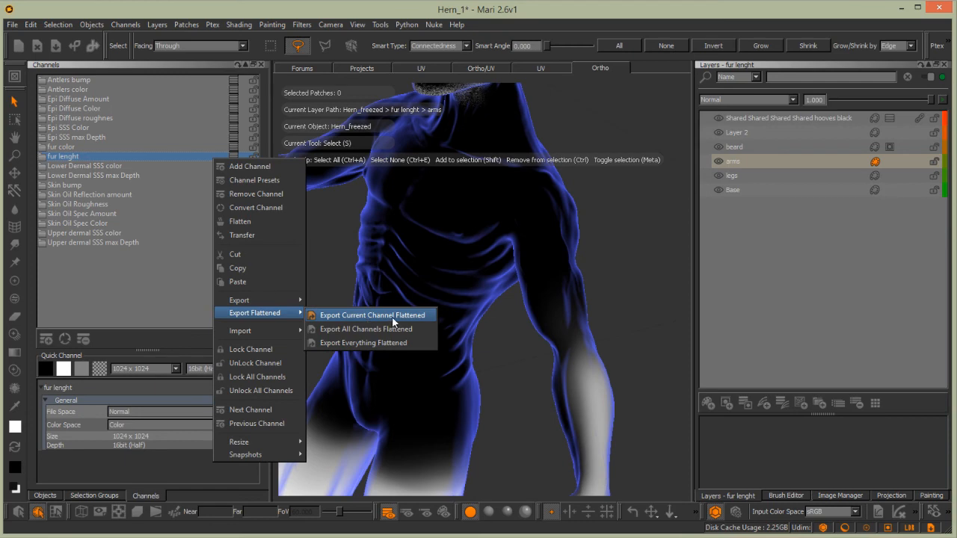
click(438, 315)
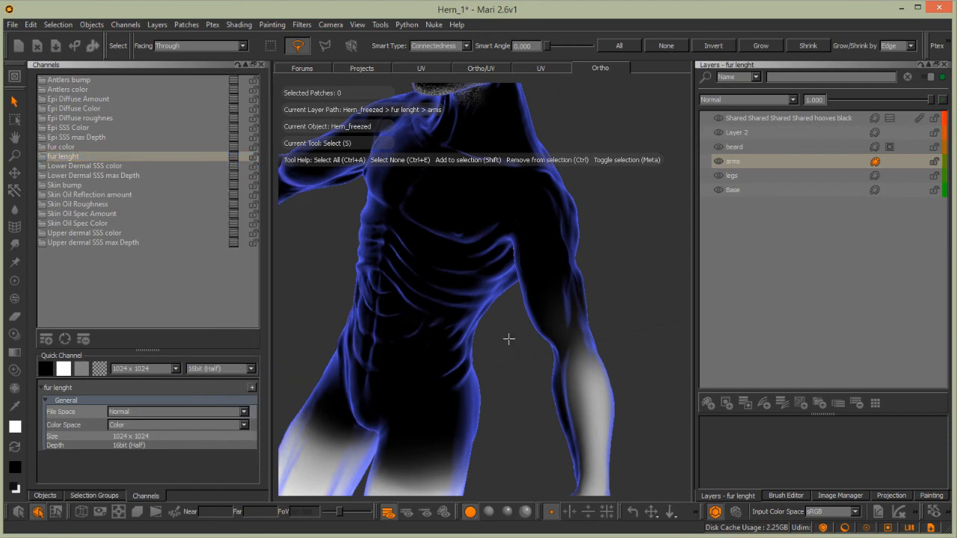
alt+right_drag(509, 339, 630, 278)
alt+drag(629, 278, 656, 279)
right_click(219, 155)
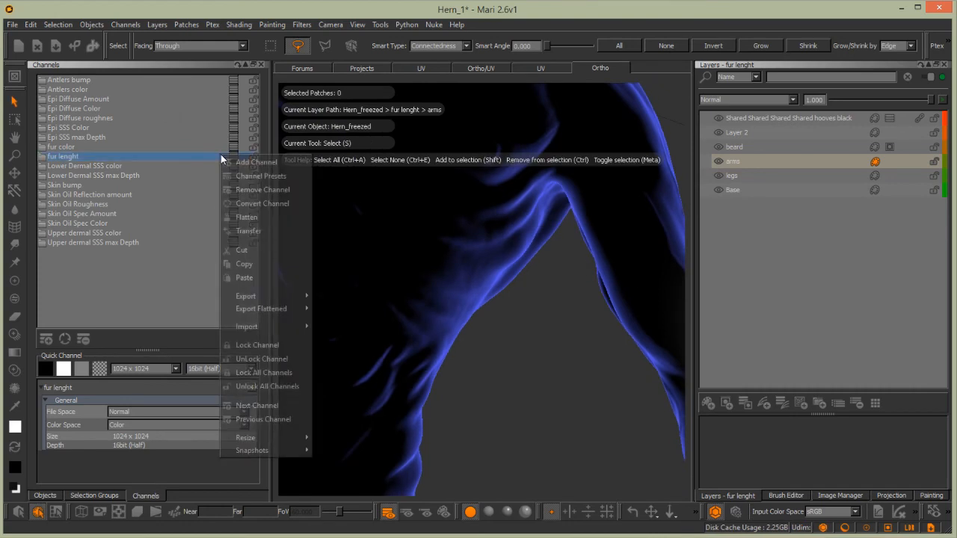
mouse_move(269, 309)
click(334, 313)
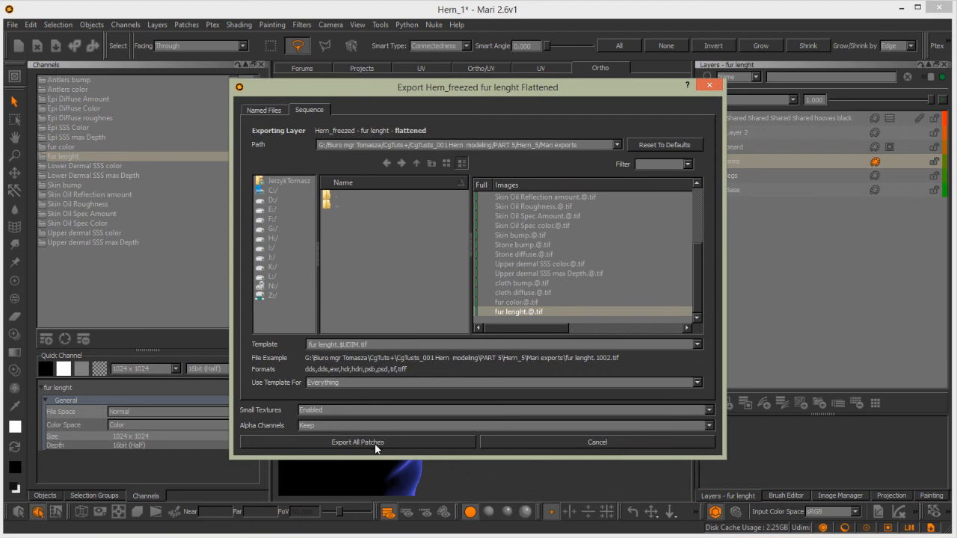
click(376, 442)
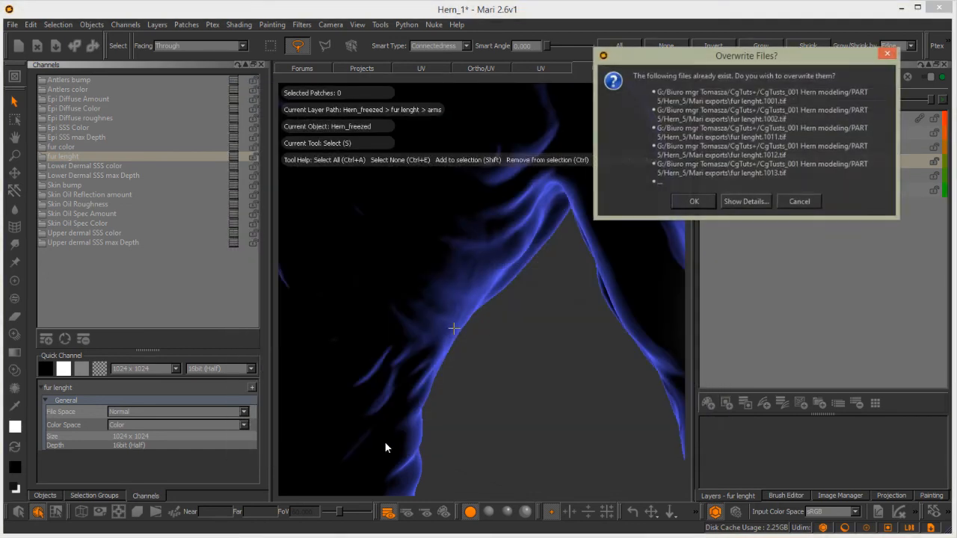
click(694, 203)
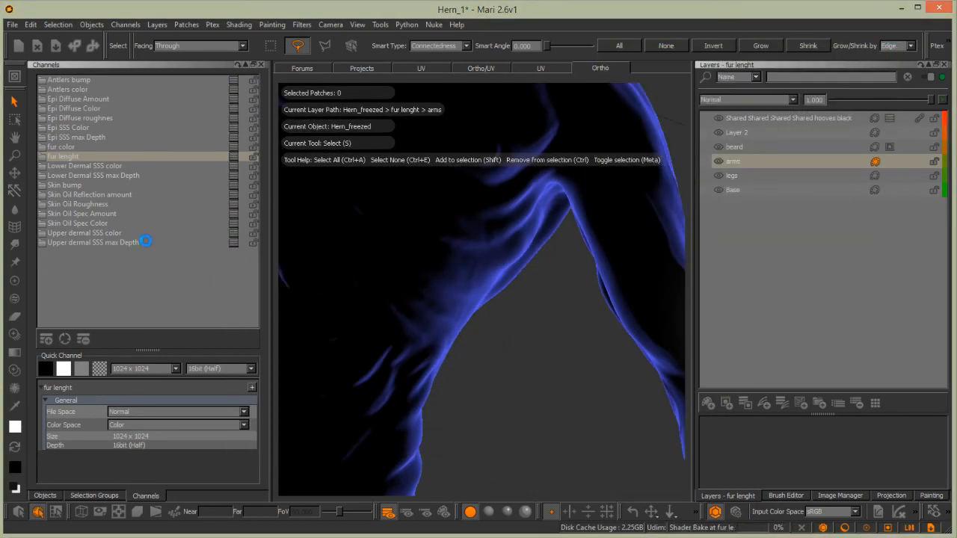
Switch to the fur color channel and bring up the head and neck in side profile
click(55, 147)
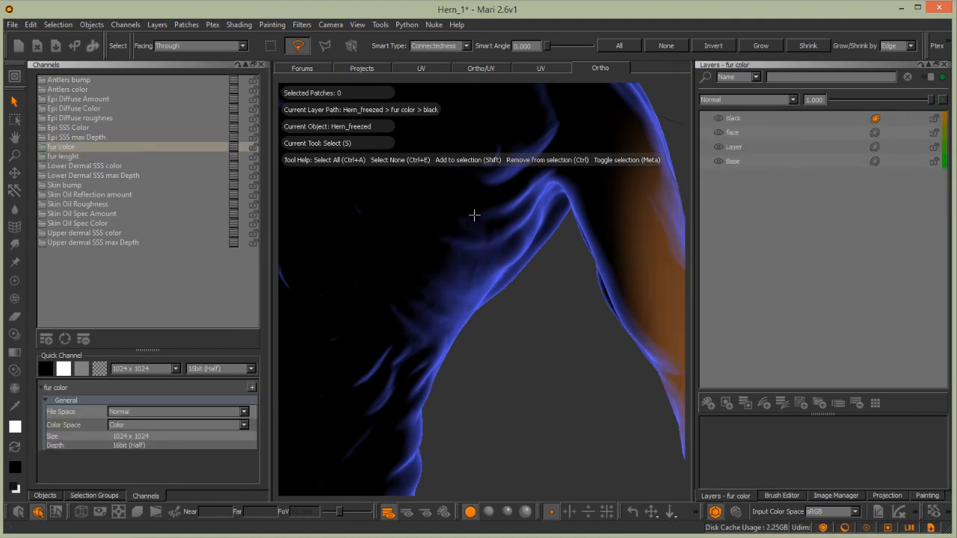
scroll(449, 220, down, 5)
alt+middle_drag(406, 222, 453, 351)
alt+drag(453, 351, 423, 266)
key(s)
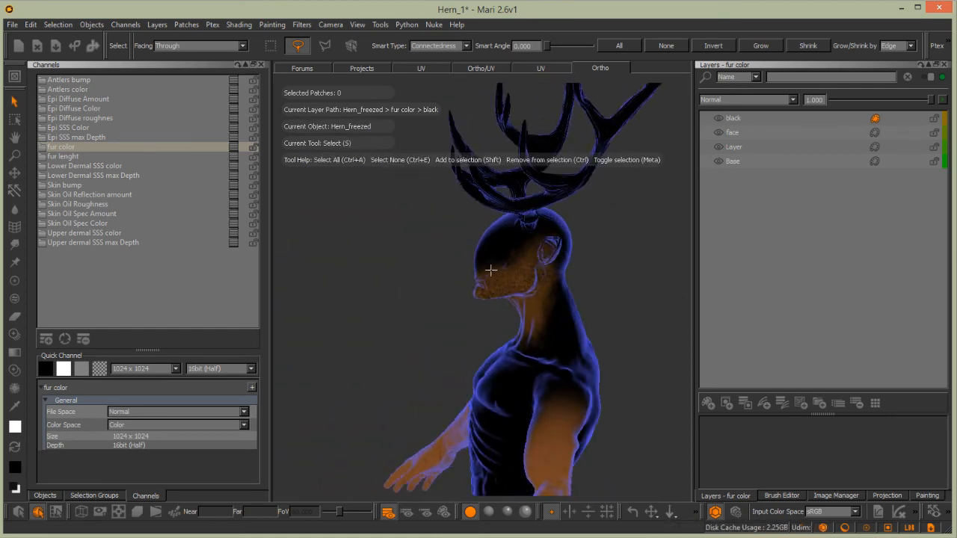
scroll(484, 298, up, 3)
key(x)
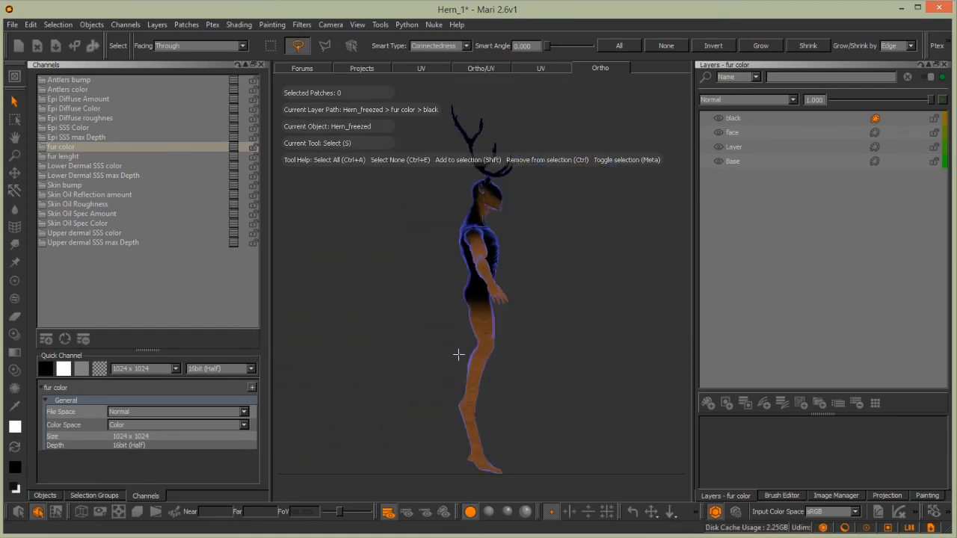
key(z)
key(shift+z)
key(shift+y)
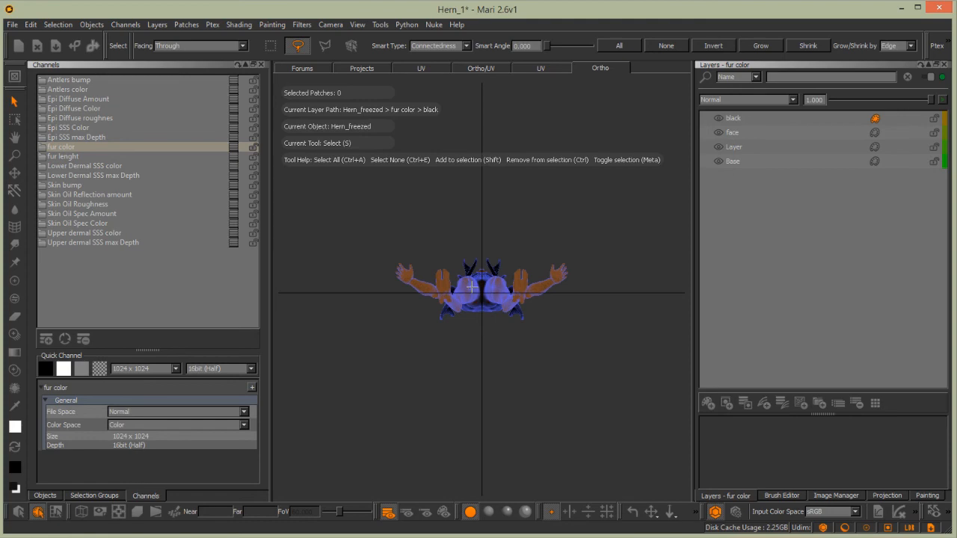
key(x)
alt+right_drag(570, 147, 494, 379)
alt+middle_drag(494, 378, 478, 494)
alt+right_drag(478, 388, 430, 246)
alt+middle_drag(430, 246, 455, 326)
alt+right_drag(455, 326, 487, 247)
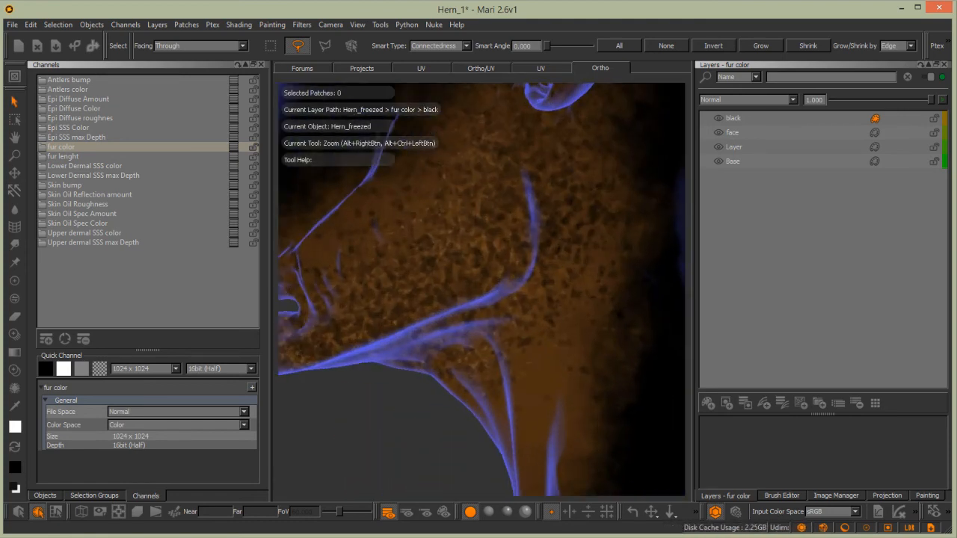
alt+middle_drag(487, 247, 542, 264)
alt+right_drag(542, 265, 469, 268)
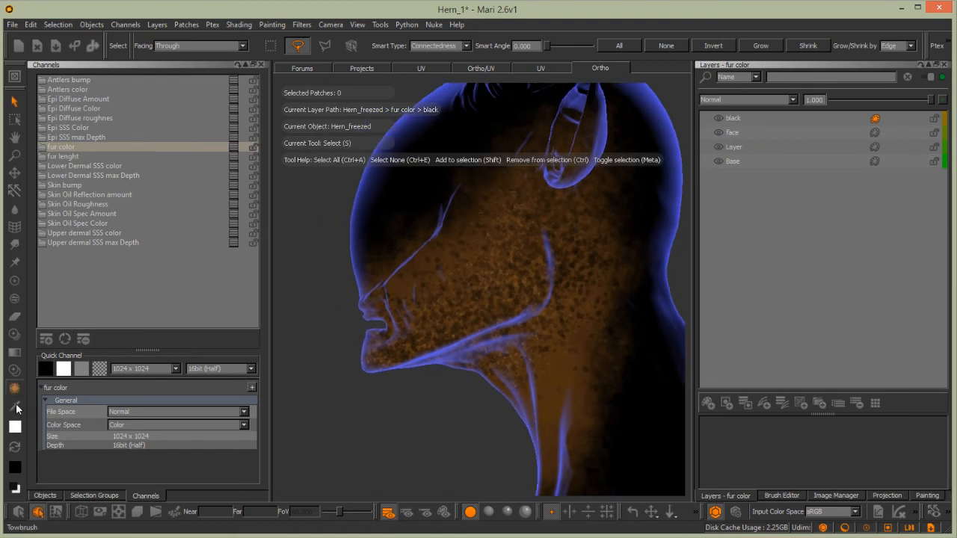
Swap the foreground colour to black and set the projection to Through for the Paint tool
click(15, 446)
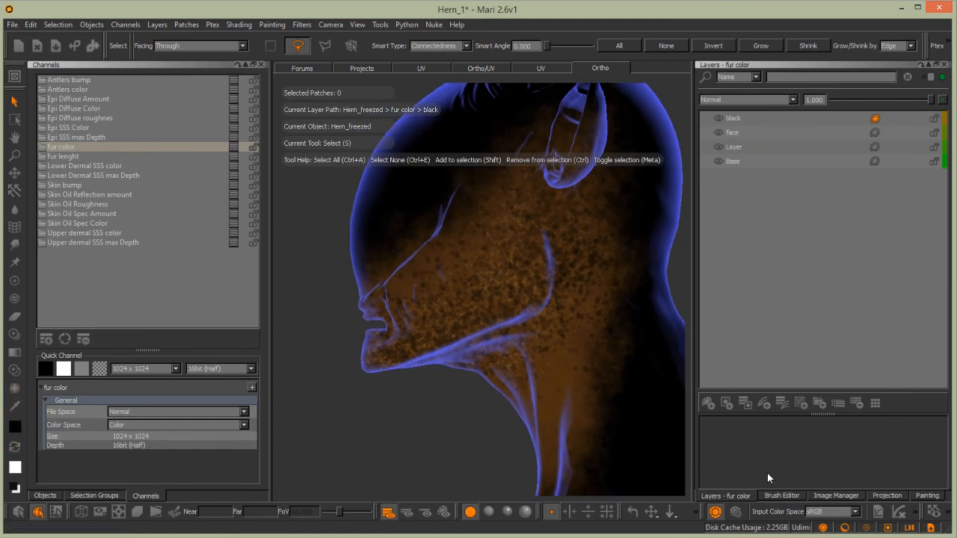
click(887, 495)
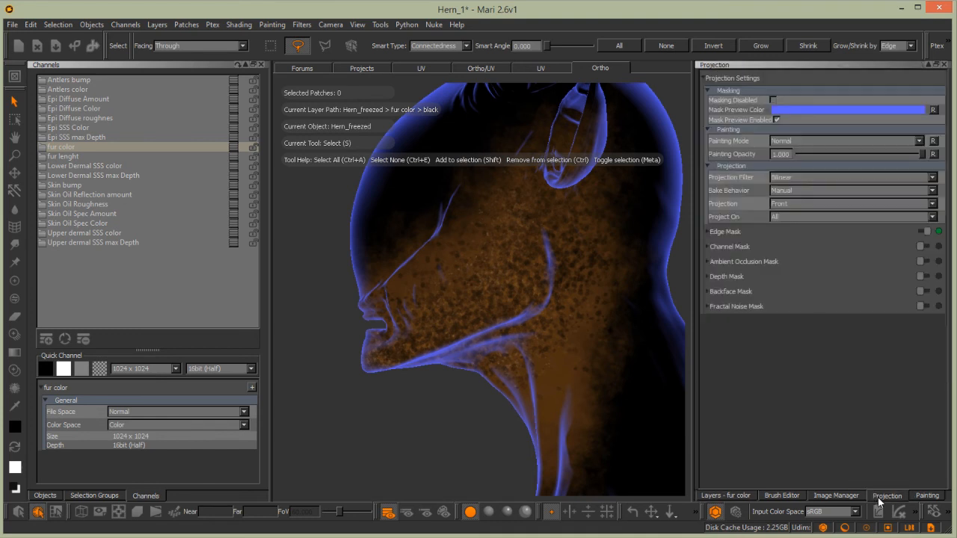
click(780, 207)
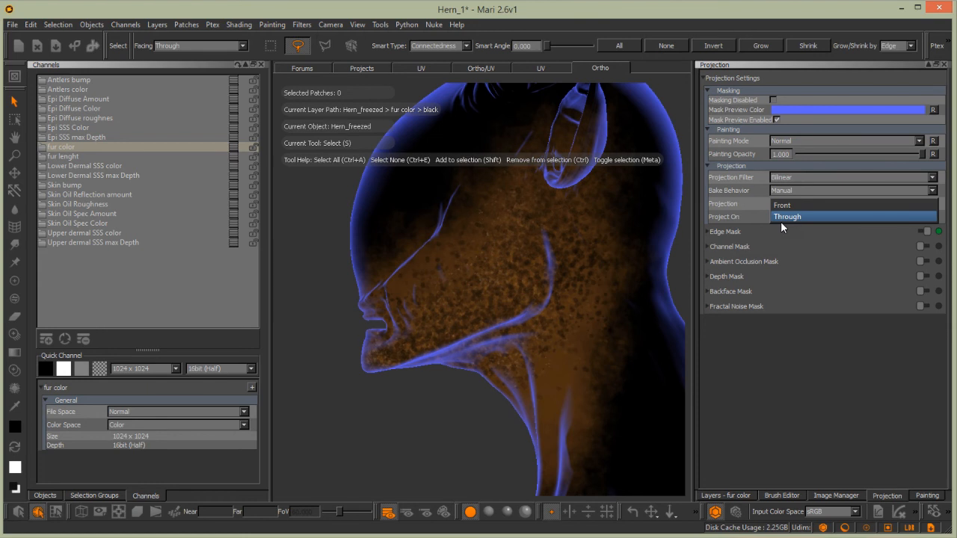
click(781, 216)
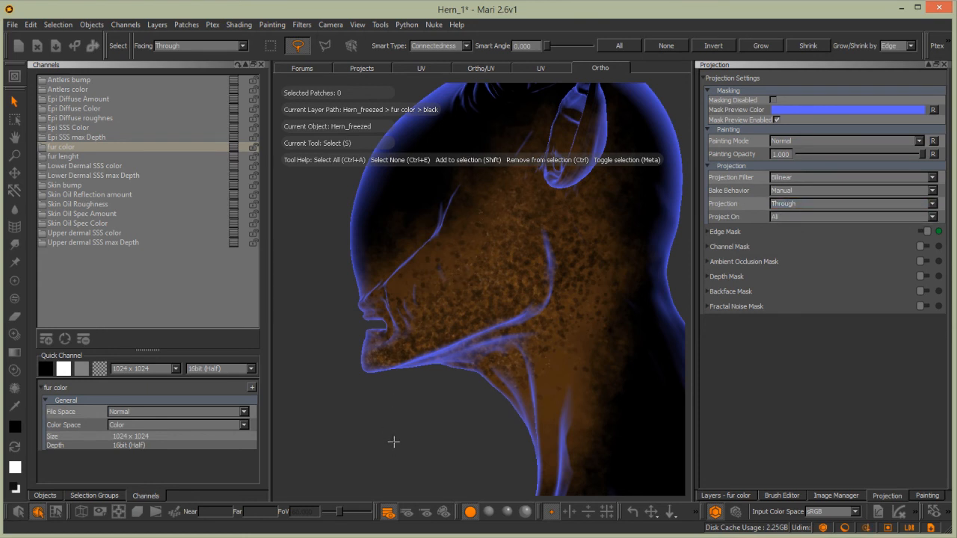
key(p)
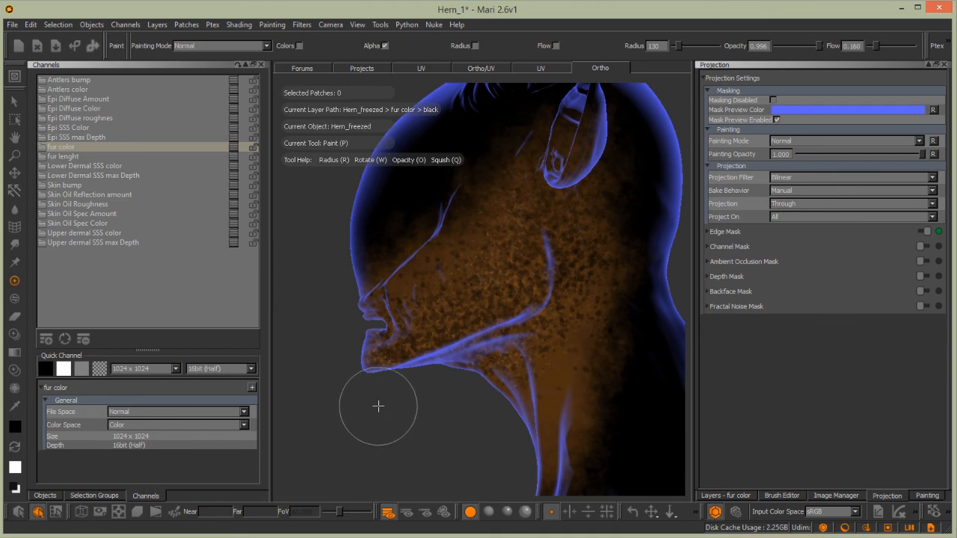
Paint black softly over the jaw, cheek and neck, bake it with the edge mask disabled, and return the projection to Front
mouse_move(550, 230)
mouse_down()
mouse_move(541, 329)
mouse_move(476, 314)
mouse_move(391, 359)
mouse_up()
mouse_move(390, 310)
mouse_down()
mouse_move(496, 264)
mouse_move(530, 203)
mouse_move(547, 337)
mouse_move(516, 397)
mouse_up()
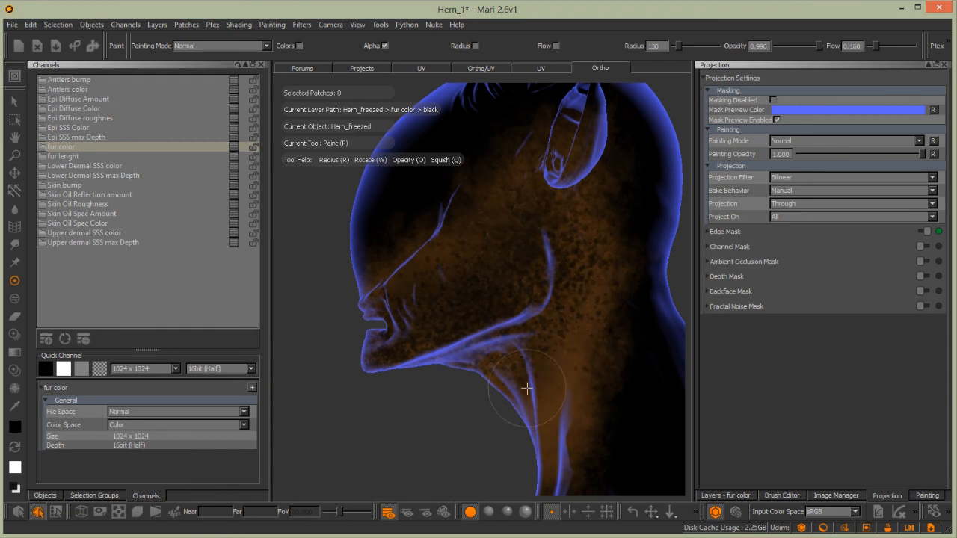
mouse_move(545, 464)
mouse_down()
mouse_move(528, 399)
mouse_move(498, 346)
mouse_move(521, 354)
mouse_move(480, 268)
mouse_move(435, 328)
mouse_up()
mouse_move(522, 231)
mouse_down()
mouse_move(568, 247)
mouse_move(527, 135)
mouse_move(441, 244)
mouse_up()
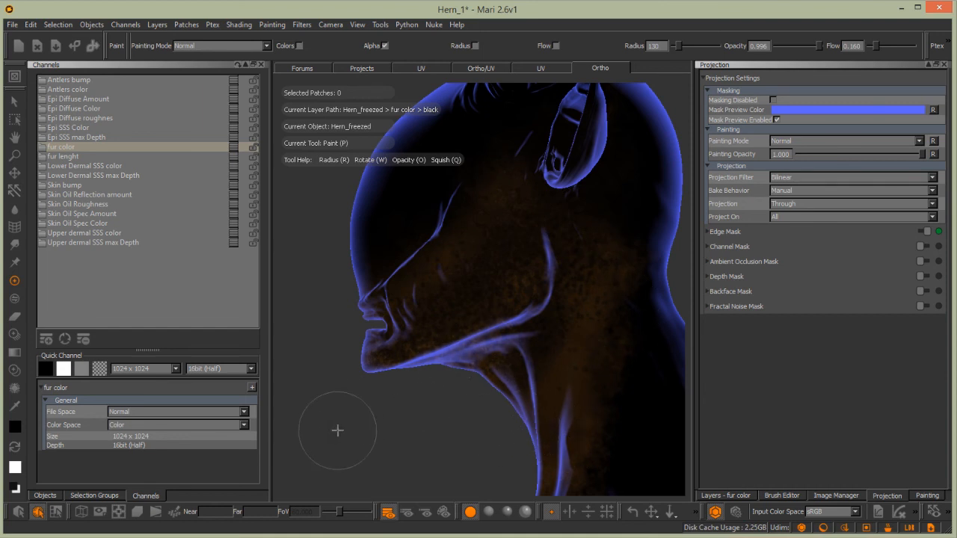
key(ctrl+e)
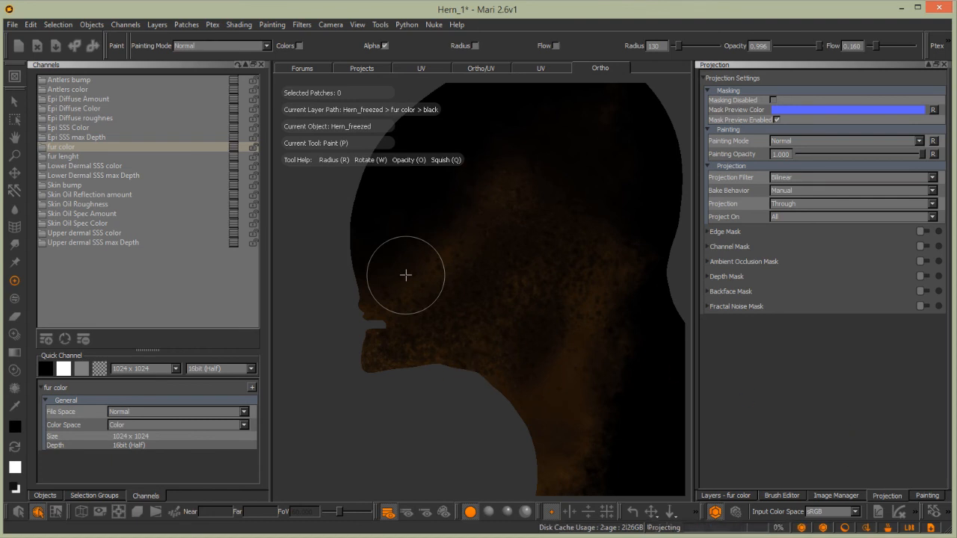
click(787, 201)
click(776, 200)
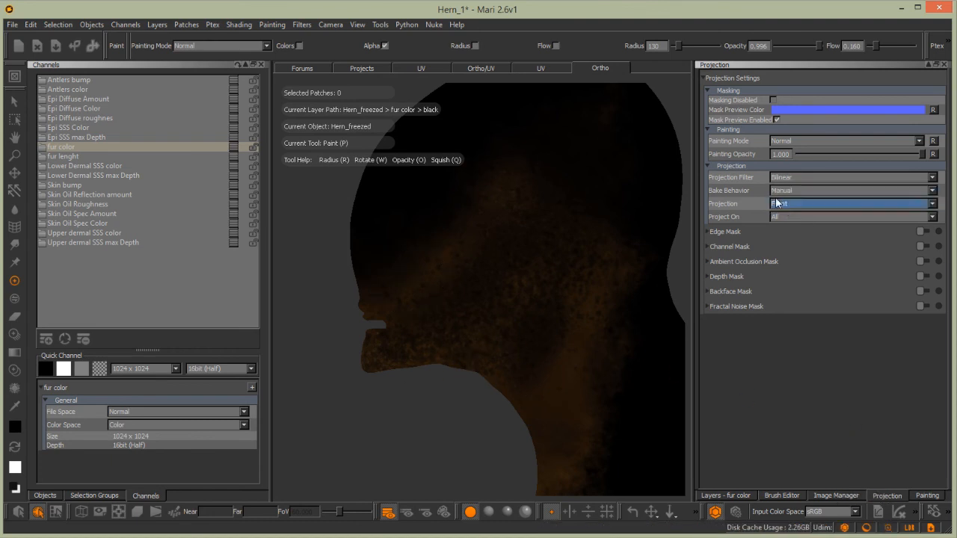
Export the fur color channel flattened for all patches over the existing fur color files, and save the project
click(219, 147)
right_click(219, 147)
mouse_move(265, 300)
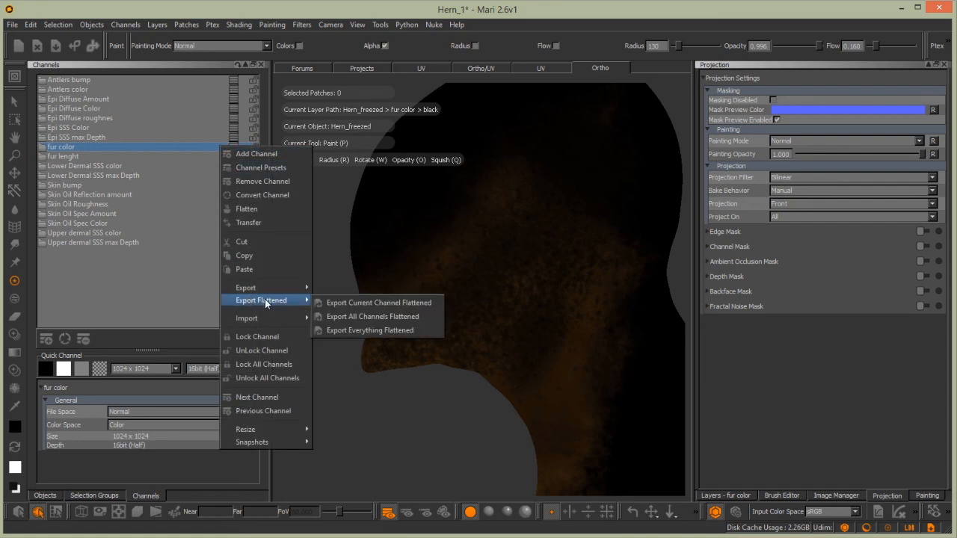
click(346, 303)
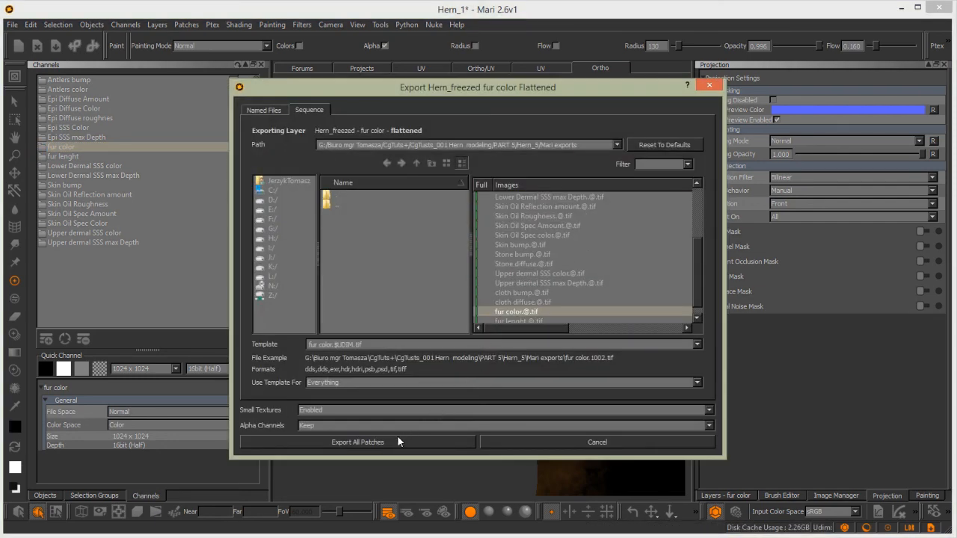
click(380, 442)
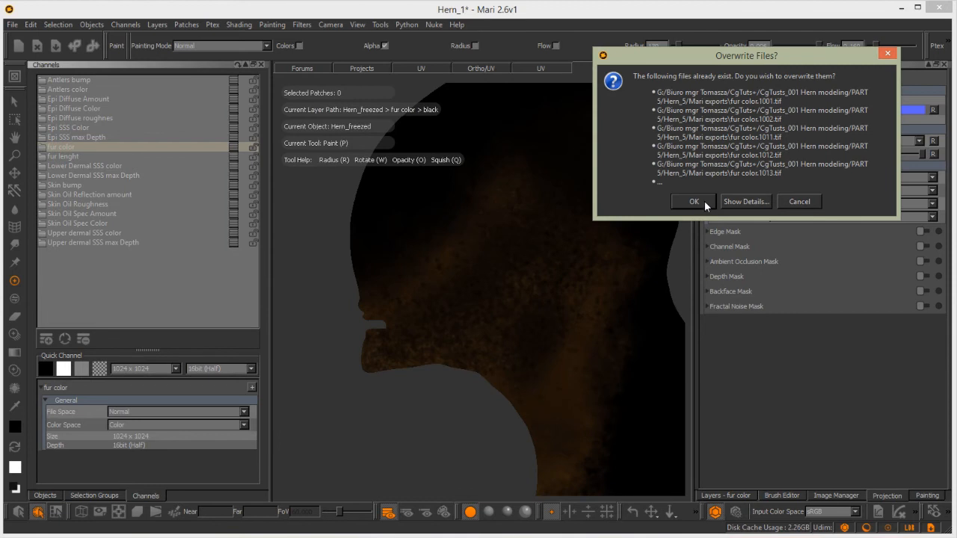
click(695, 202)
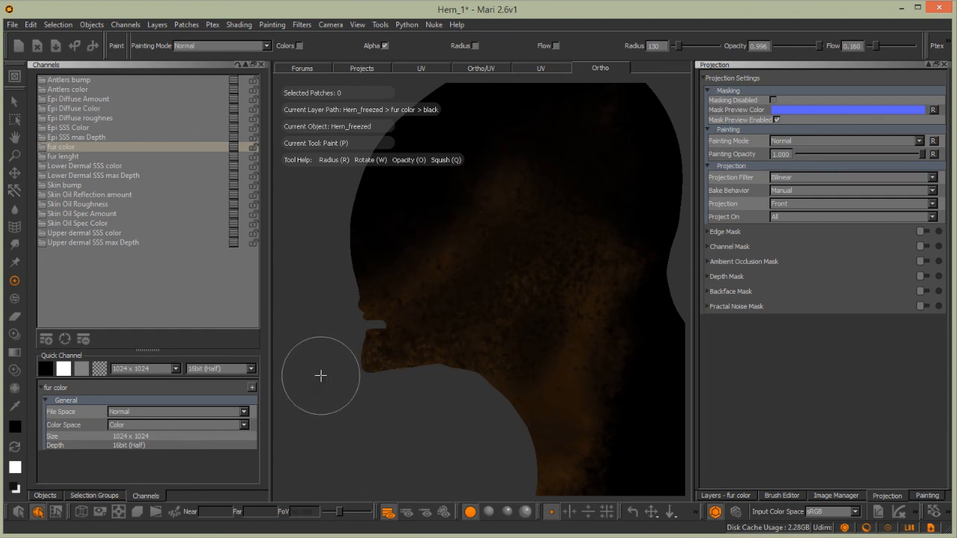
key(ctrl+s)
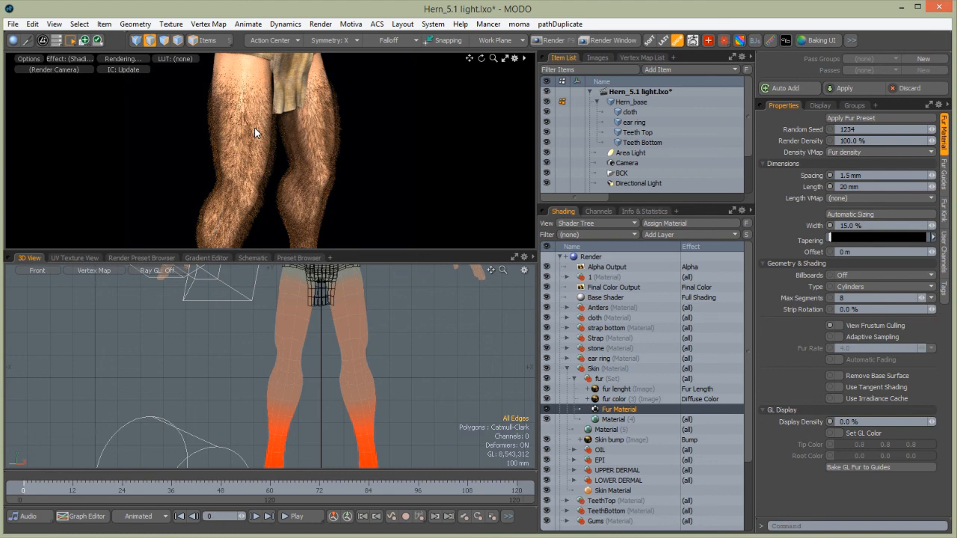
Switch to MODO, enlarge the render preview, and examine the updated fur on the legs, arm and bearded face
drag(374, 258, 385, 341)
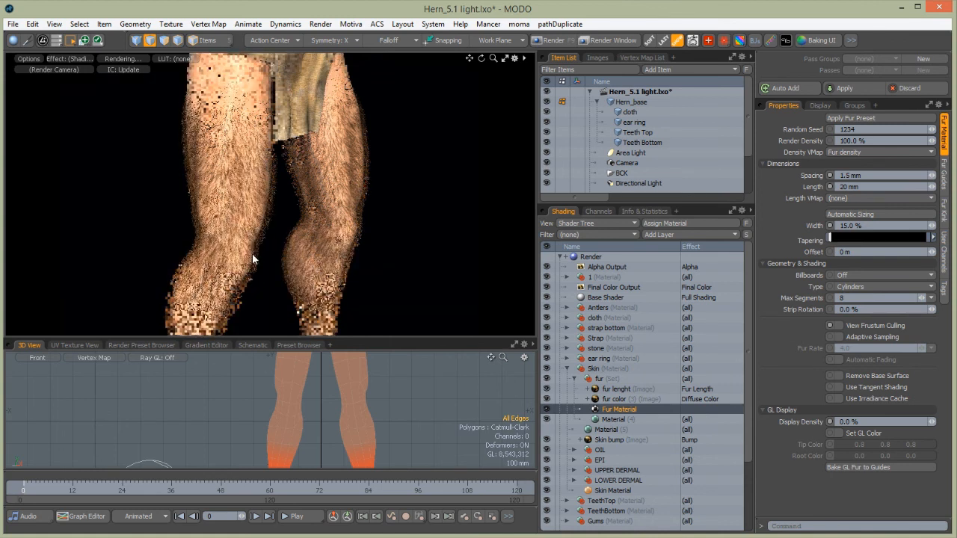
alt+shift+drag(234, 124, 314, 222)
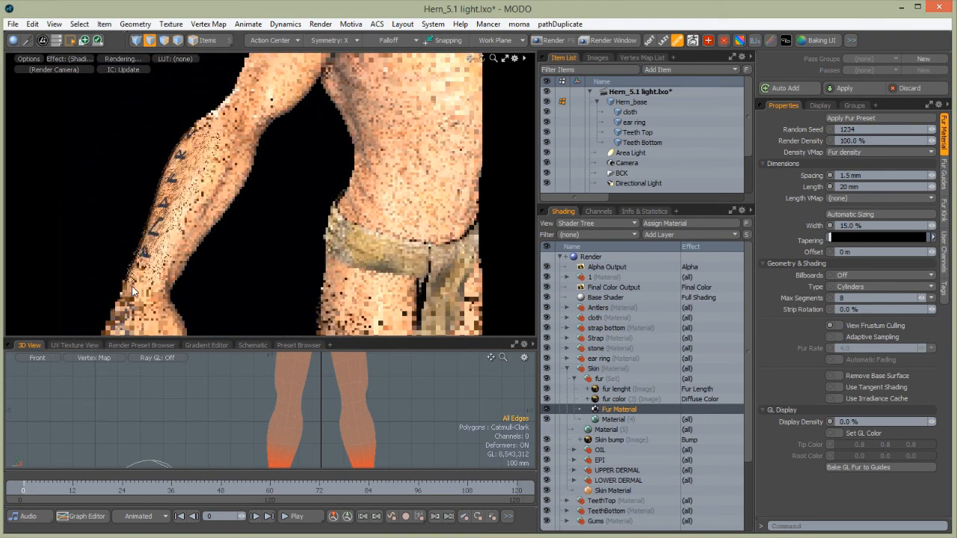
alt+shift+drag(387, 124, 271, 321)
alt+drag(291, 179, 353, 295)
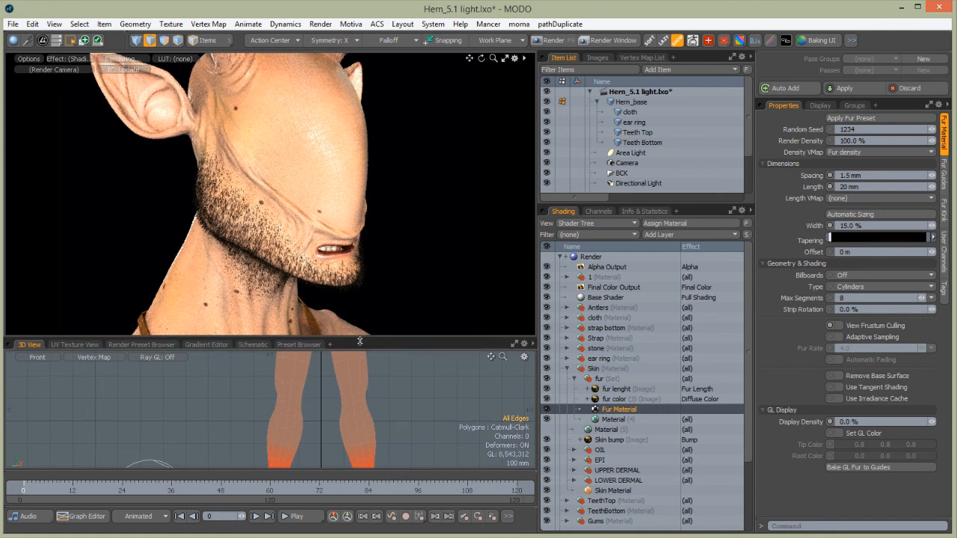
Enlarge the render preview, set the Skin Material's oil-layer specular amount to 0.5%, and check the face, neck and chest
drag(330, 340, 333, 407)
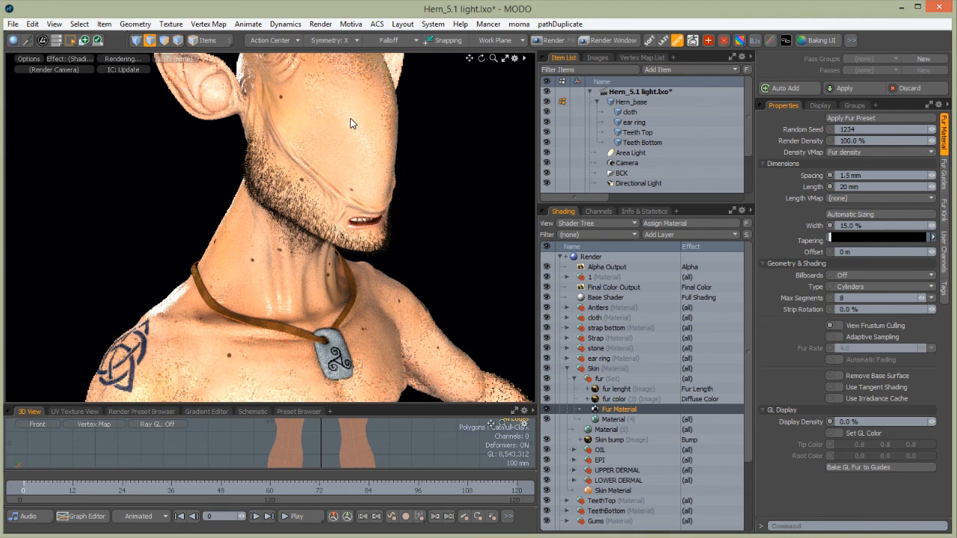
click(613, 490)
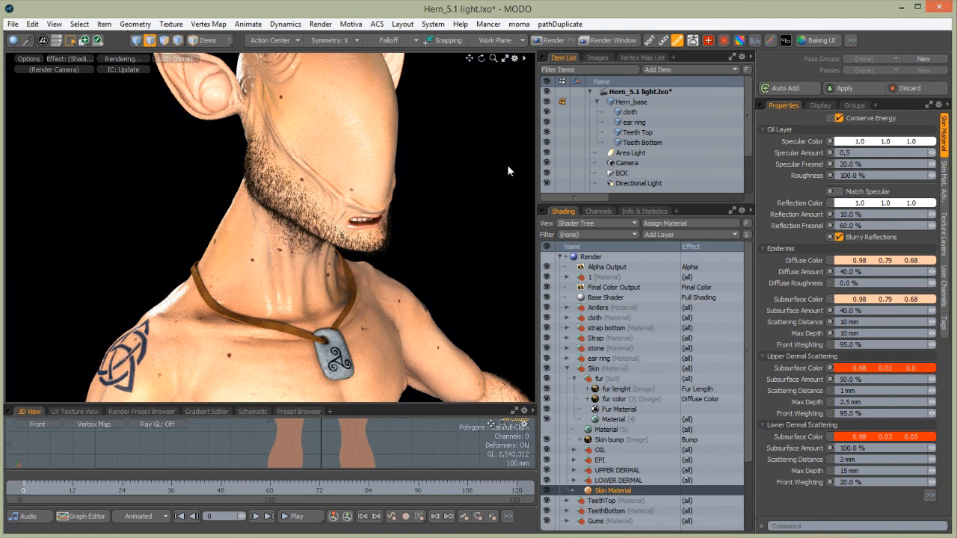
key(Return)
scroll(396, 60, up, 3)
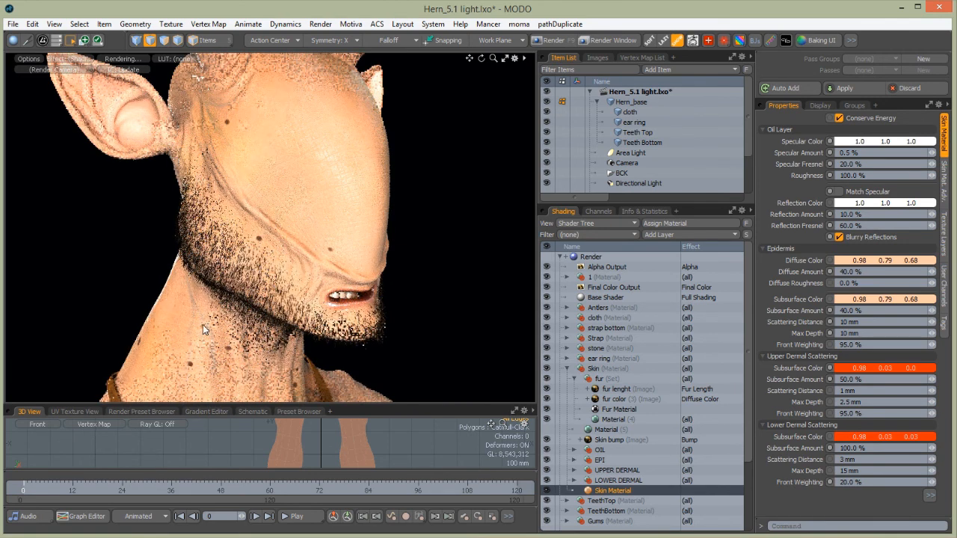
alt+shift+drag(204, 288, 282, 61)
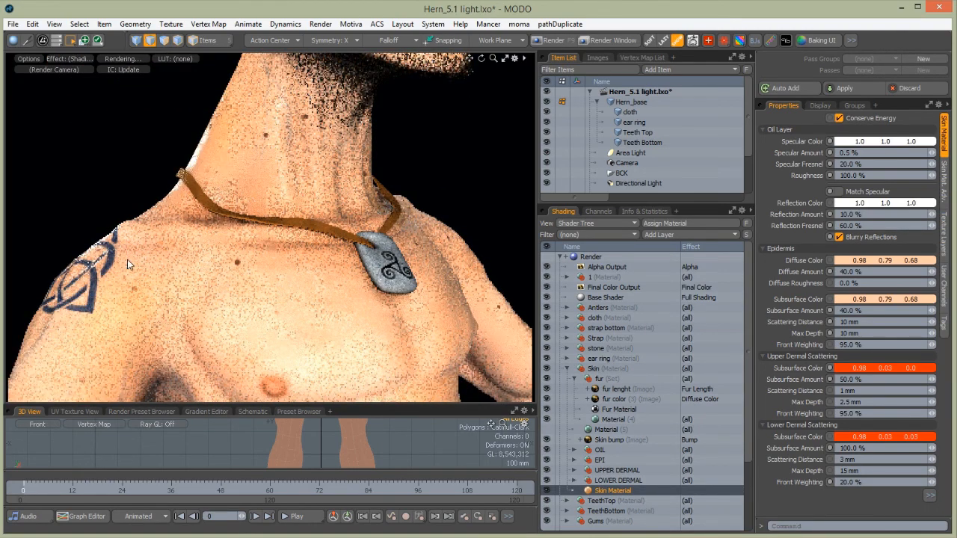
alt+drag(107, 259, 201, 180)
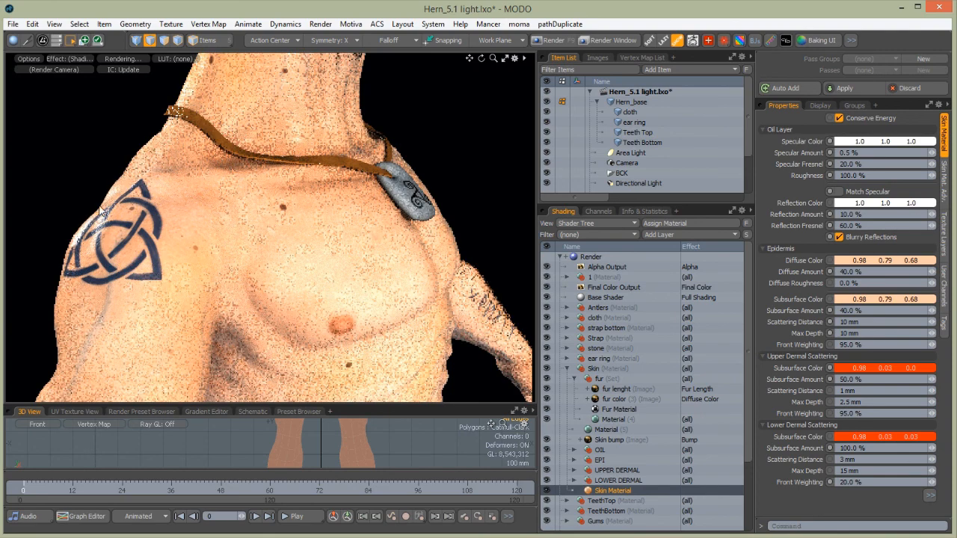
Try a specular amount of 1% for the skin's oil layer, and settle on 0.7%
click(849, 153)
text(1)
key(Return)
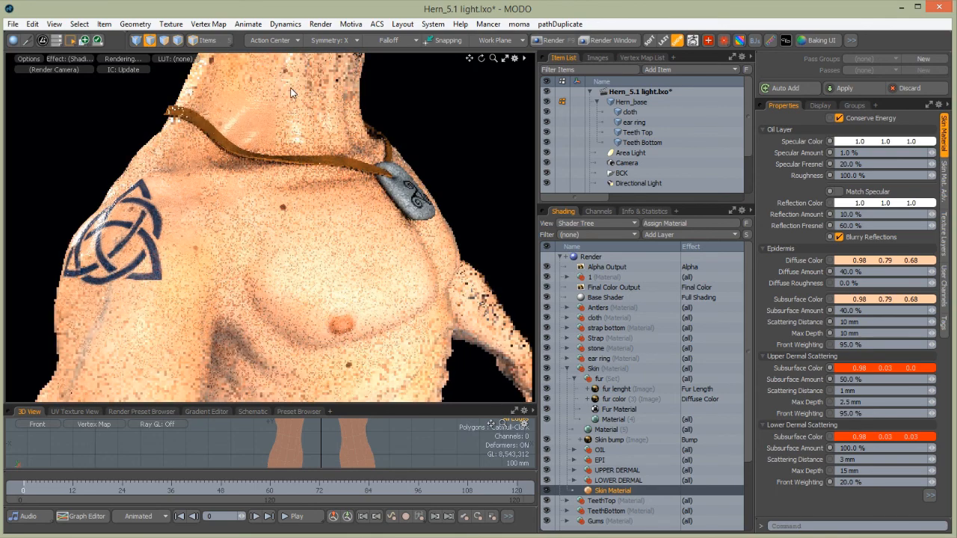
click(848, 153)
text(.7)
key(Return)
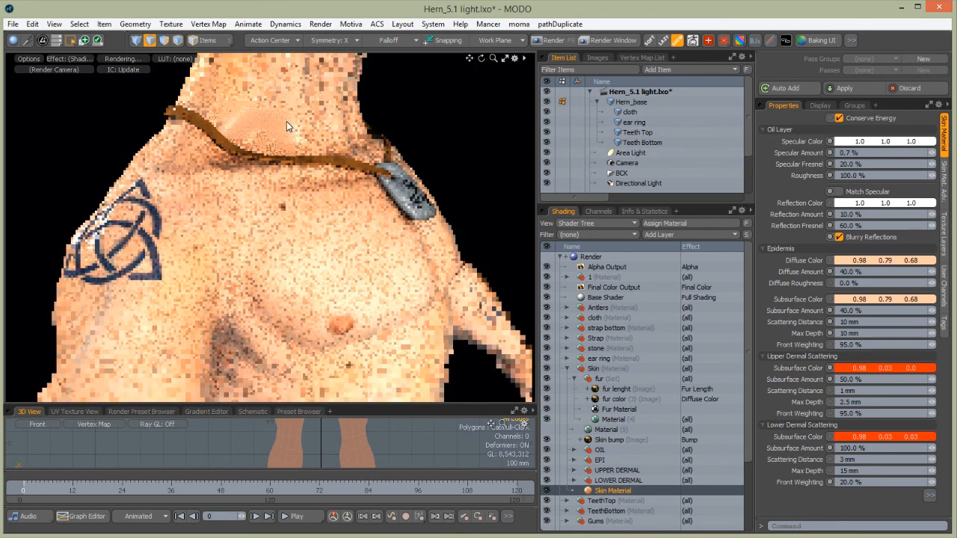
Examine the rendered skin and fur on the bearded face, neck, hooves, legs and tattooed arm
alt+drag(306, 225, 439, 122)
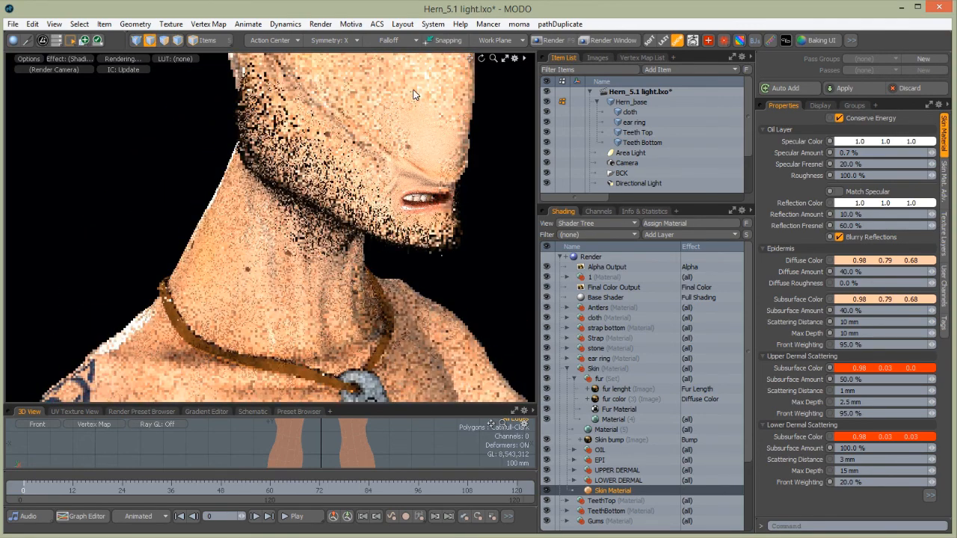
alt+drag(326, 134, 268, 206)
alt+drag(225, 298, 287, 307)
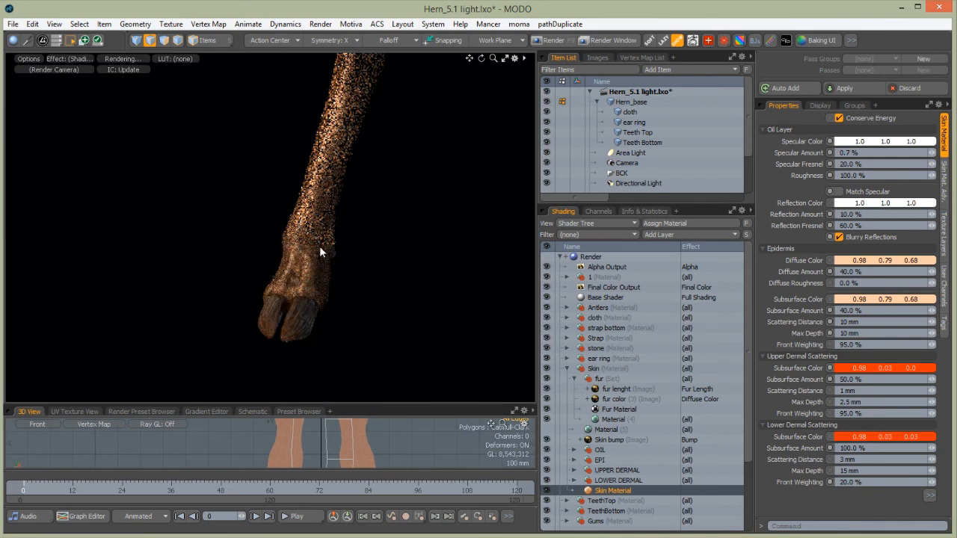
alt+drag(262, 289, 325, 281)
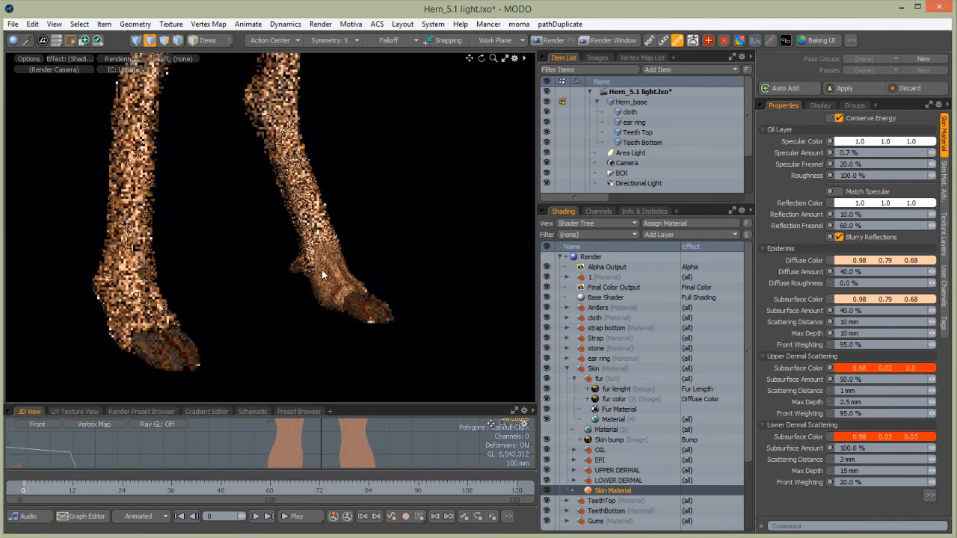
alt+shift+drag(271, 153, 221, 308)
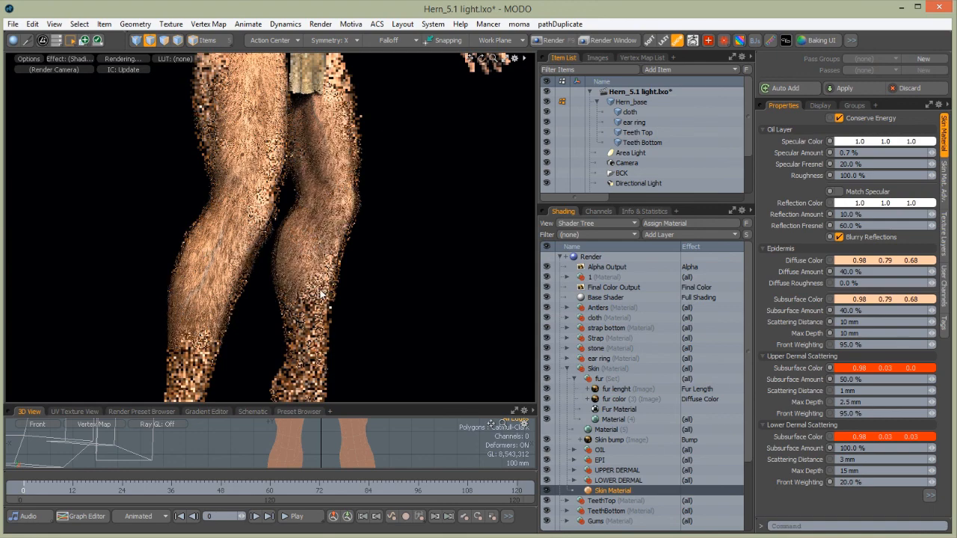
click(269, 204)
alt+shift+drag(167, 139, 222, 193)
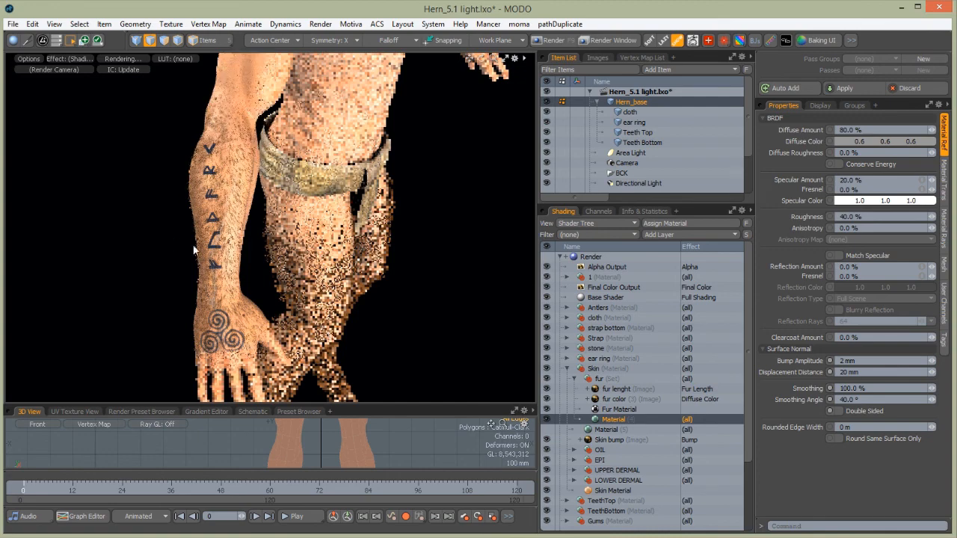
alt+drag(223, 273, 166, 246)
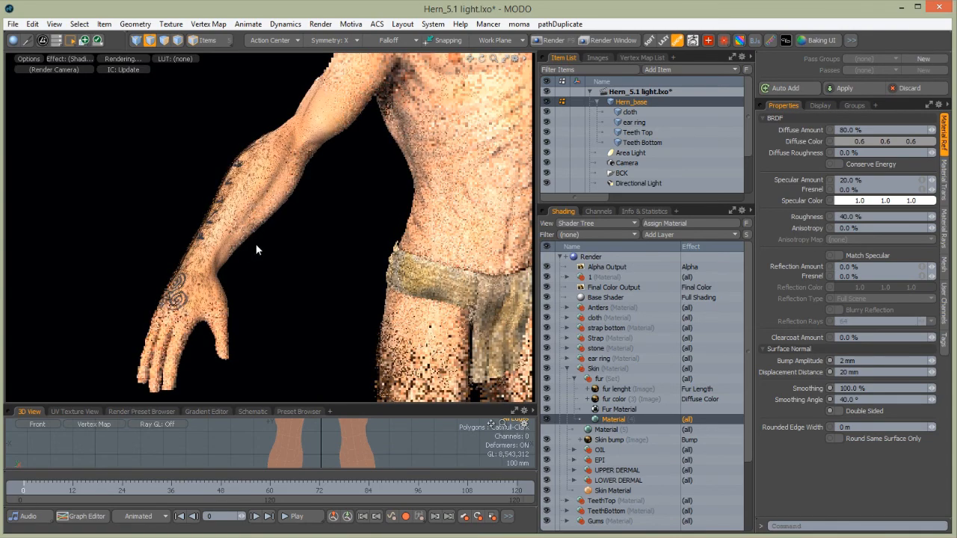
alt+drag(277, 216, 325, 218)
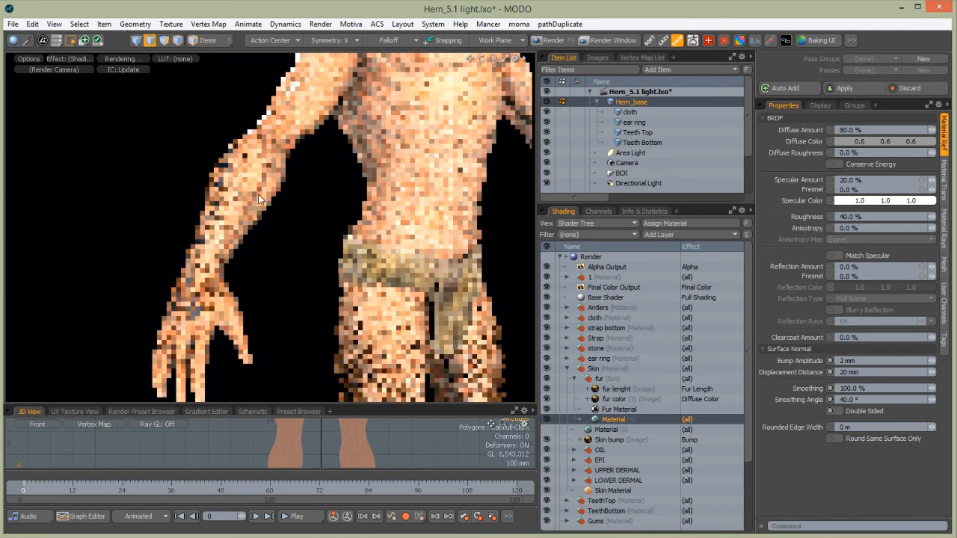
Inspect the head and beard up close in the large render preview window
ctrl+alt+drag(337, 149, 220, 274)
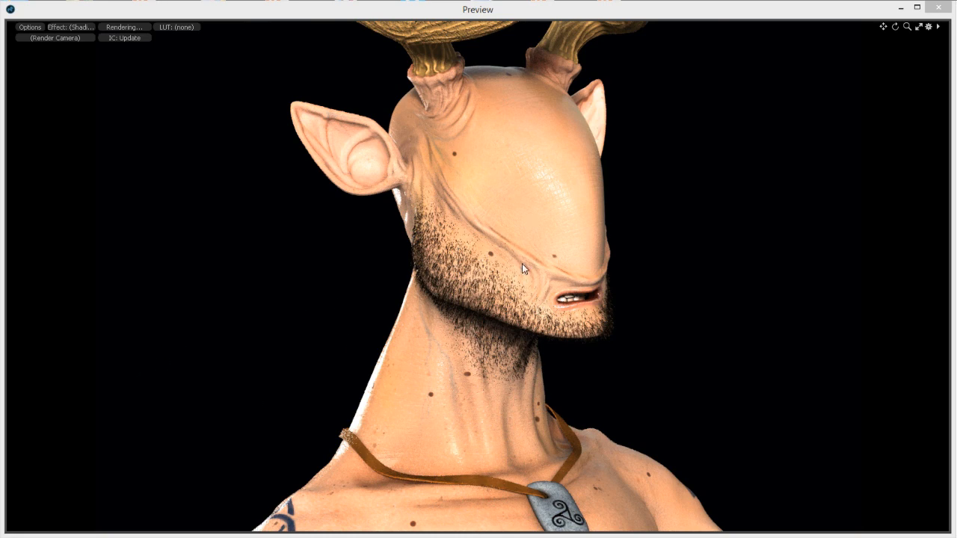
scroll(479, 276, up, 5)
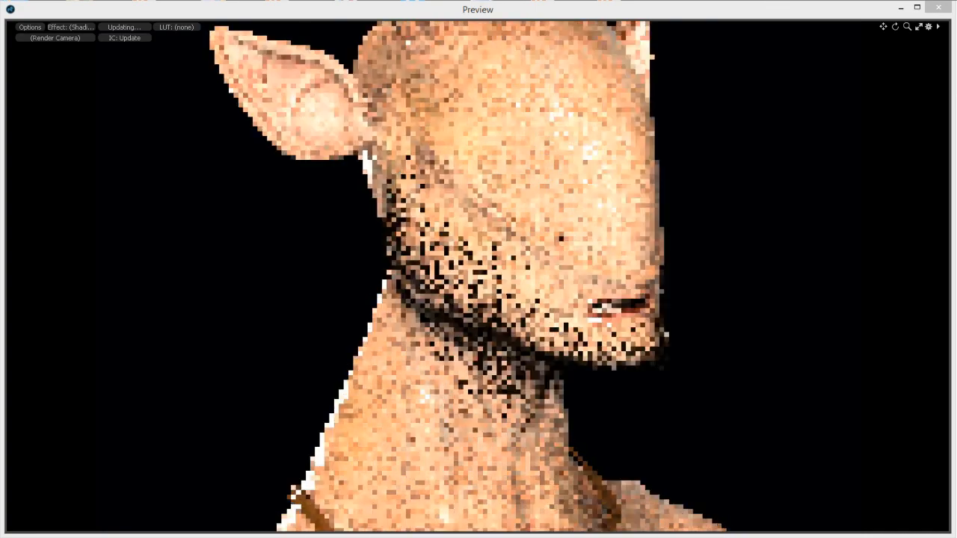
alt+shift+drag(766, 216, 764, 235)
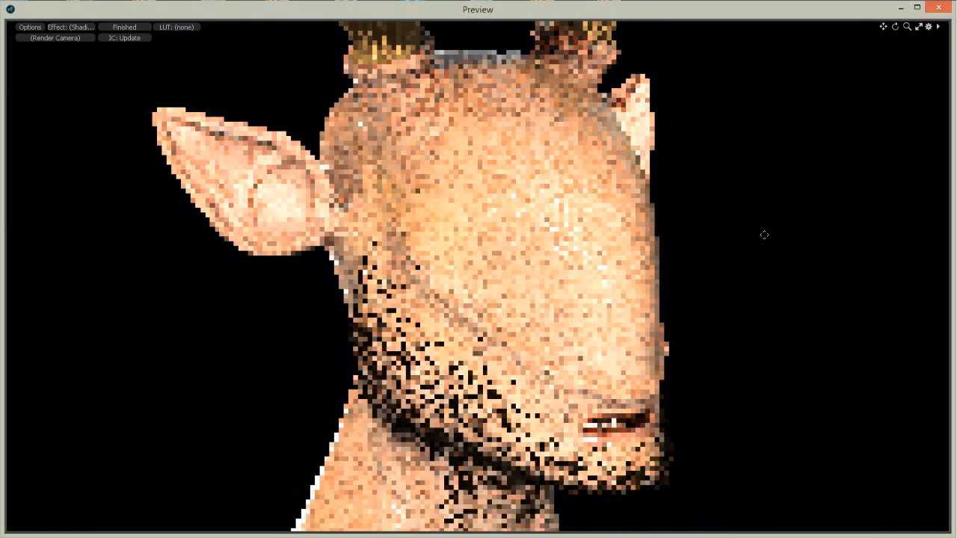